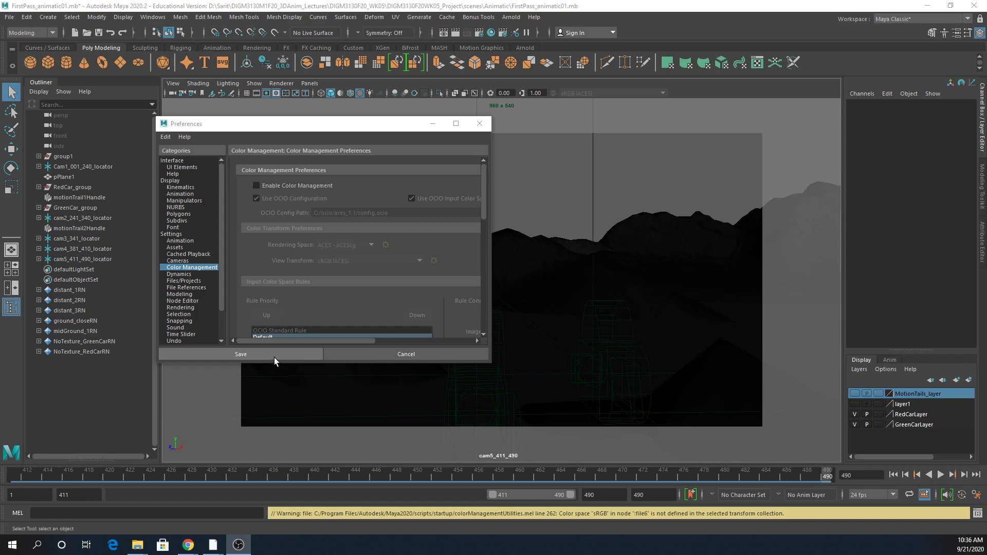
Go to frame 411, expand GreenCar_group in the Outliner and toggle its selection handles.
drag(161, 480, 13, 455)
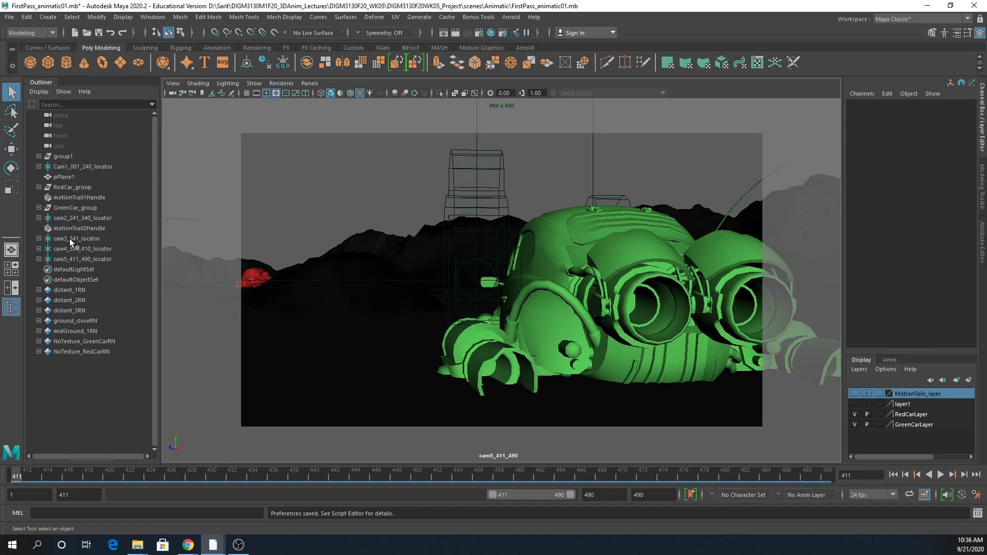
click(73, 207)
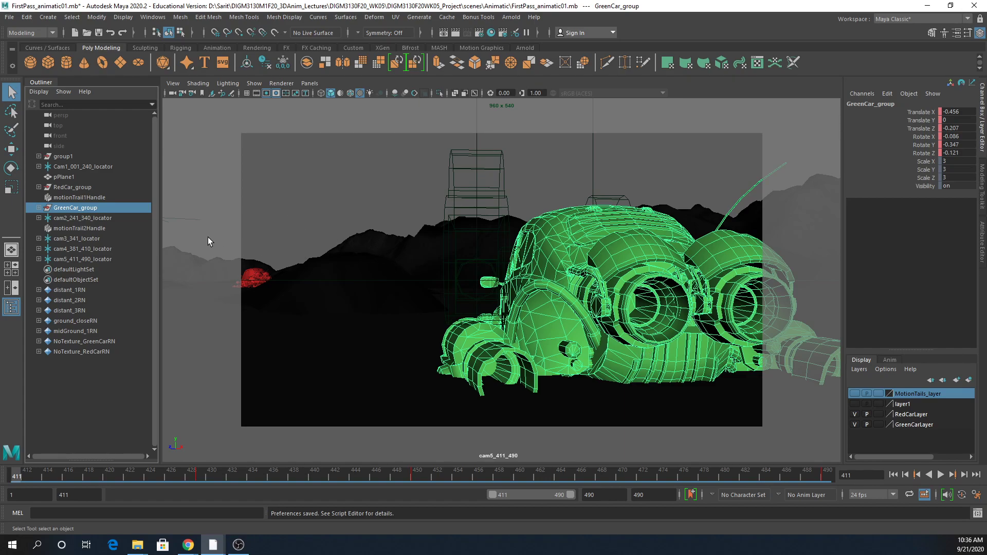
click(38, 207)
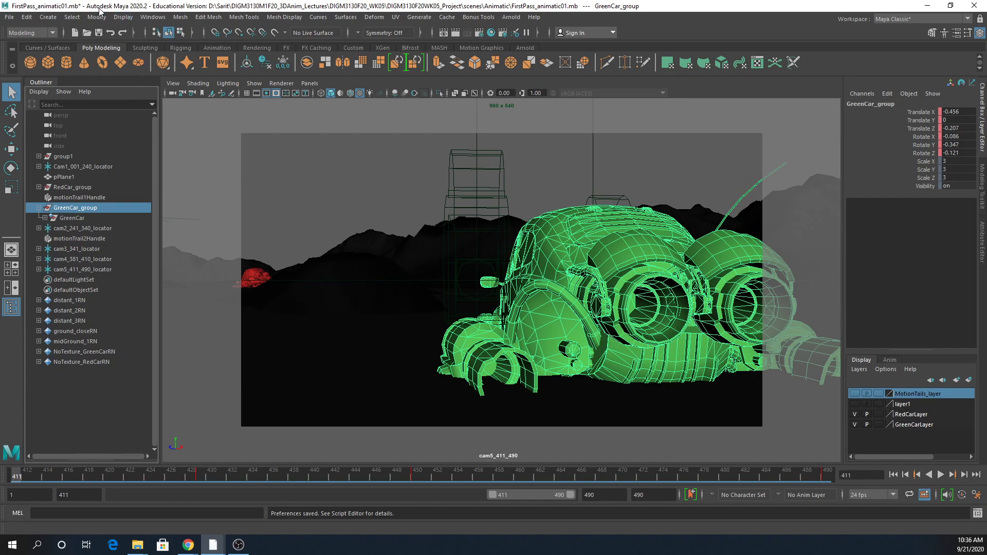
click(118, 19)
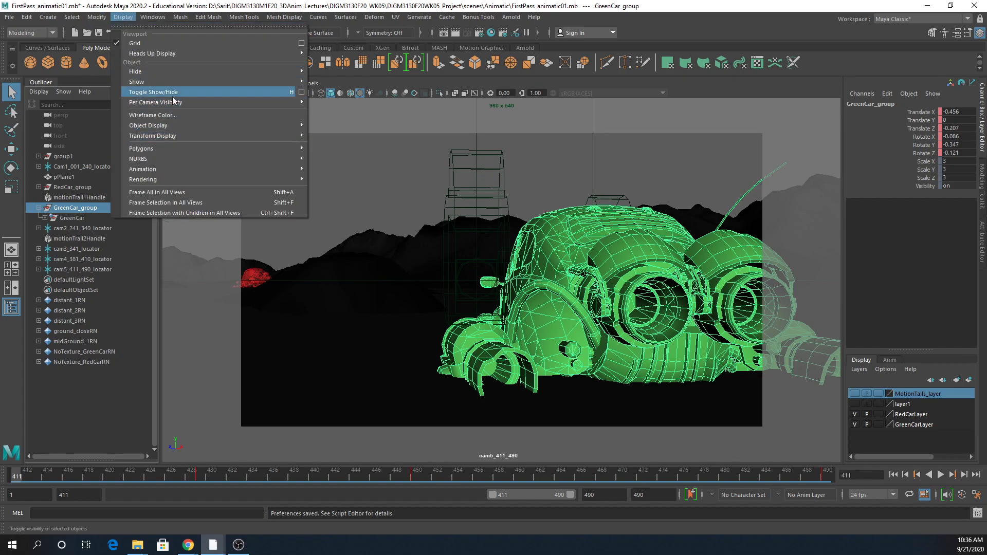
mouse_move(175, 135)
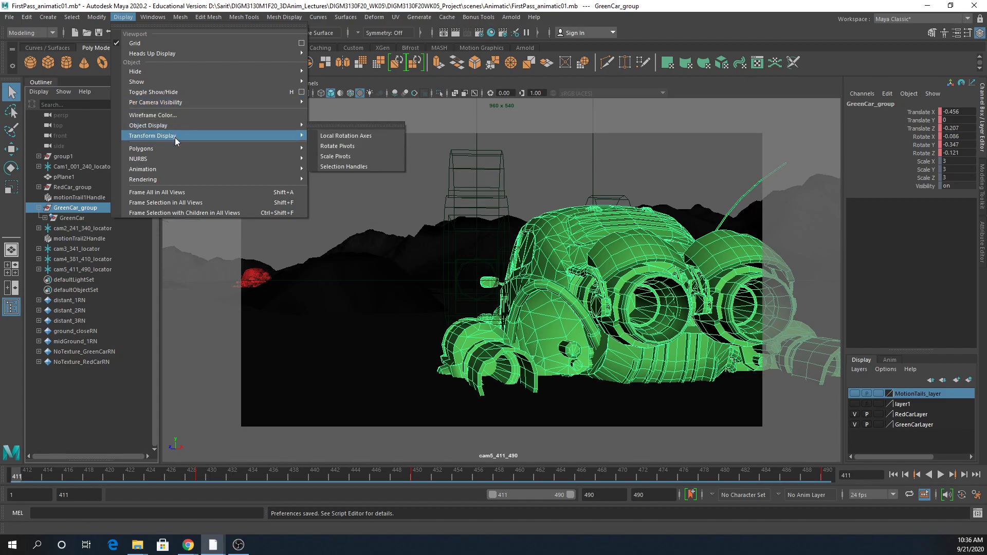
click(367, 166)
Try zooming the cam5_411_490 camera view and undo the view change.
scroll(620, 342, up, 1)
scroll(621, 342, down, 2)
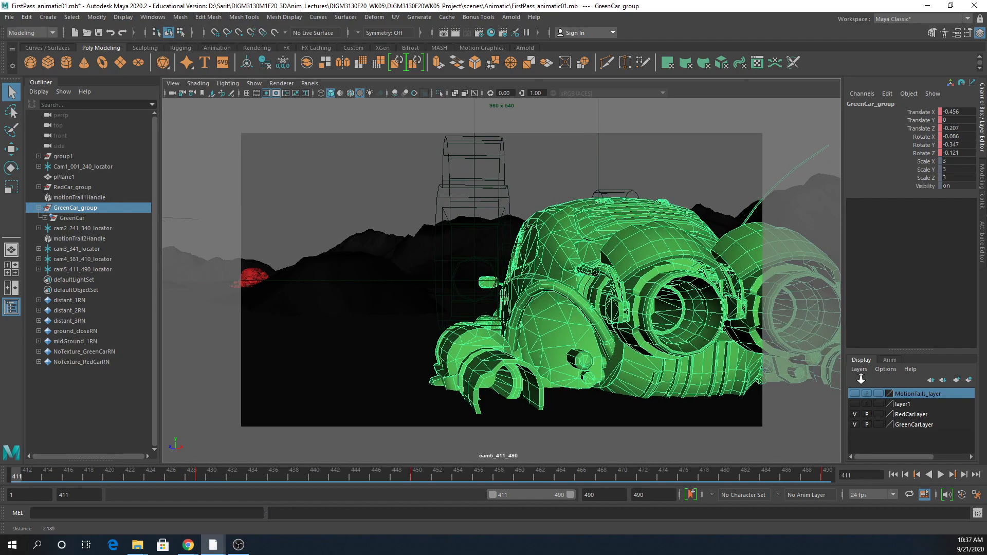
key(ctrl+z)
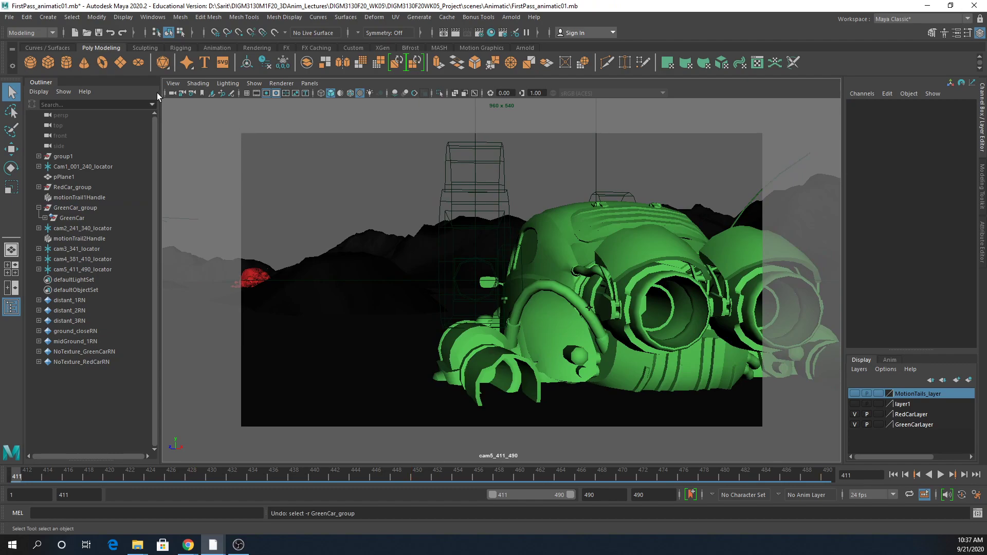
click(173, 84)
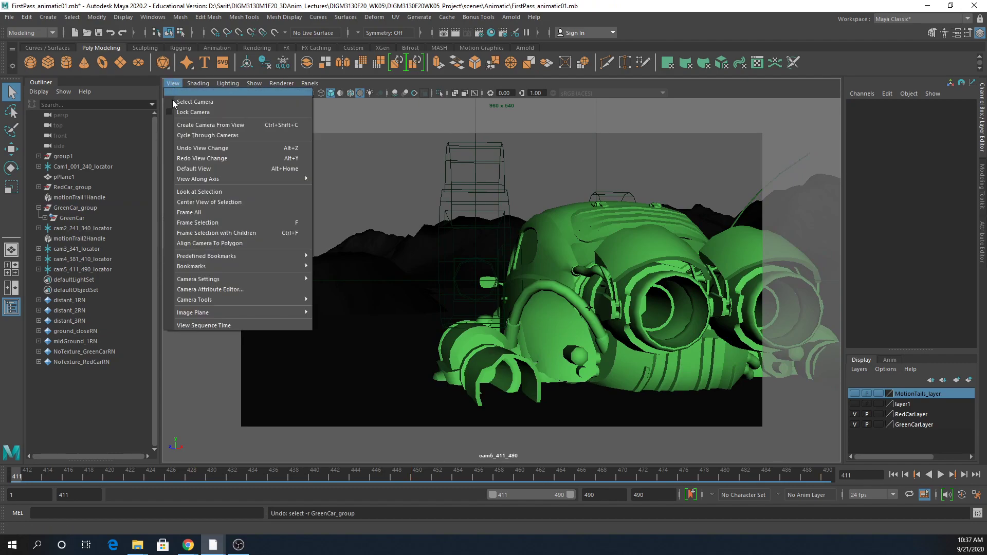
click(187, 149)
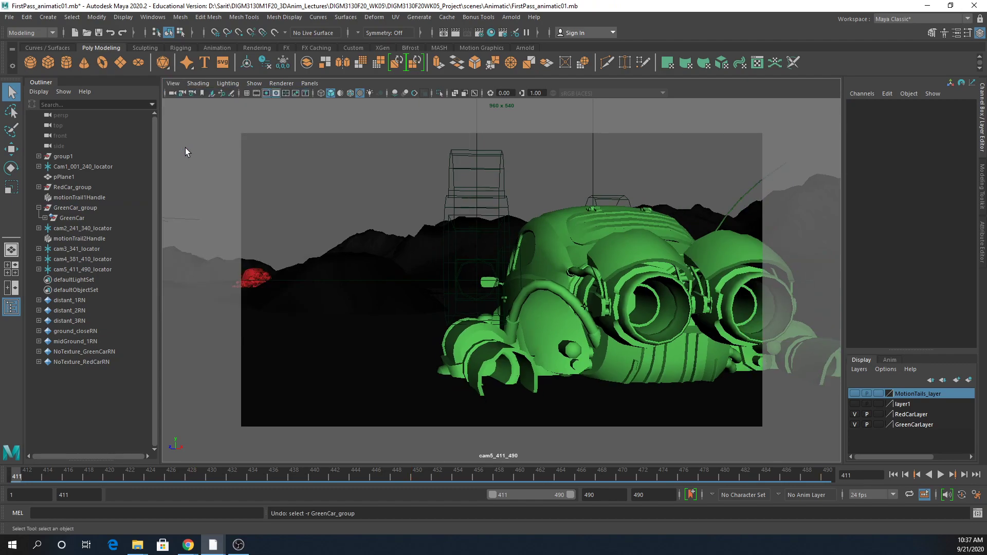
Lock the cam5_411_490 camera along with its shape attributes from Horizontal Film Aperture to Locator Scale.
click(173, 93)
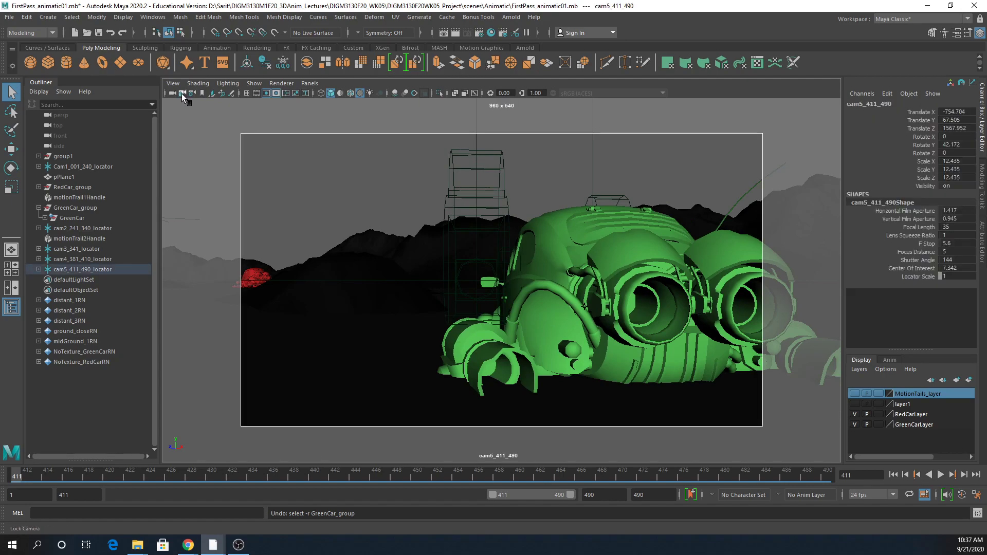
click(182, 93)
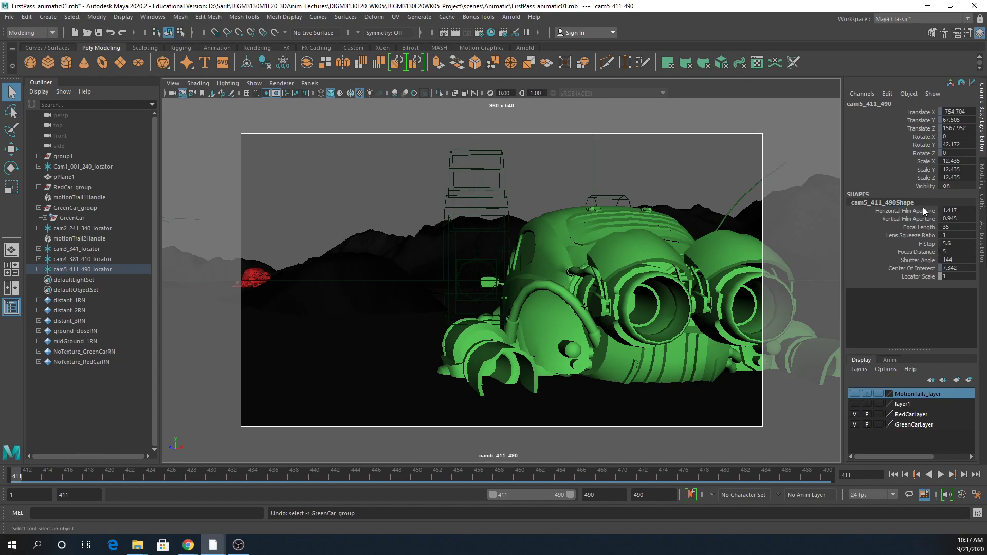
drag(867, 211, 876, 280)
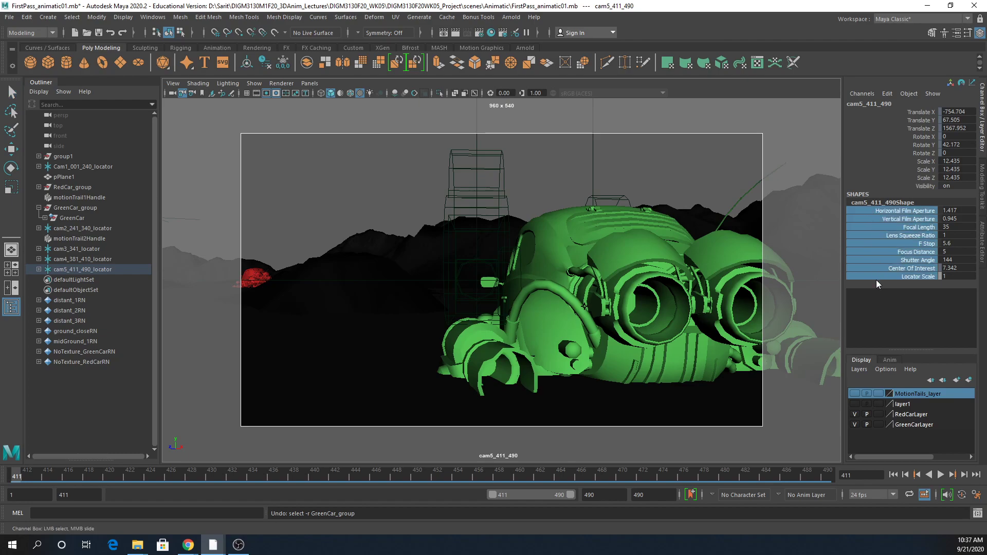
right_click(917, 221)
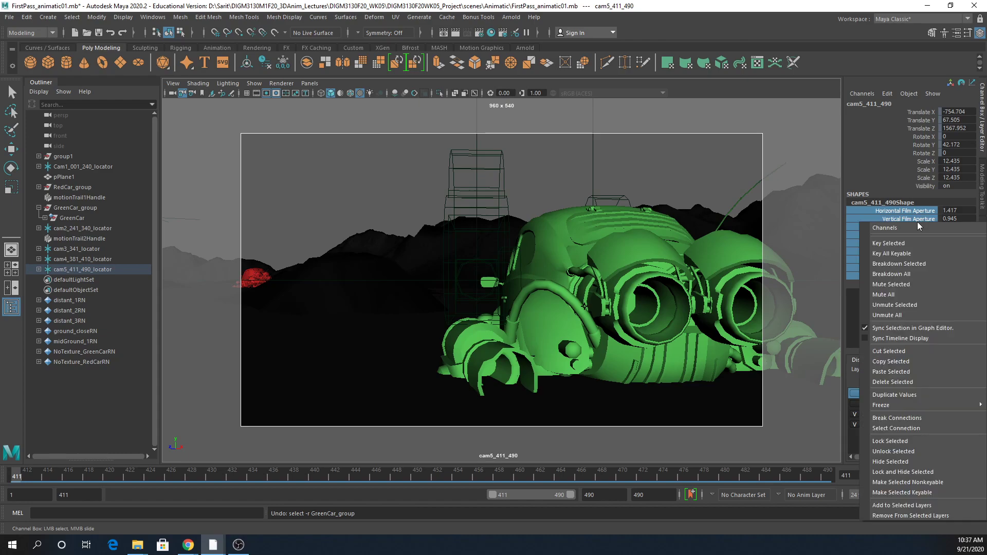
click(880, 446)
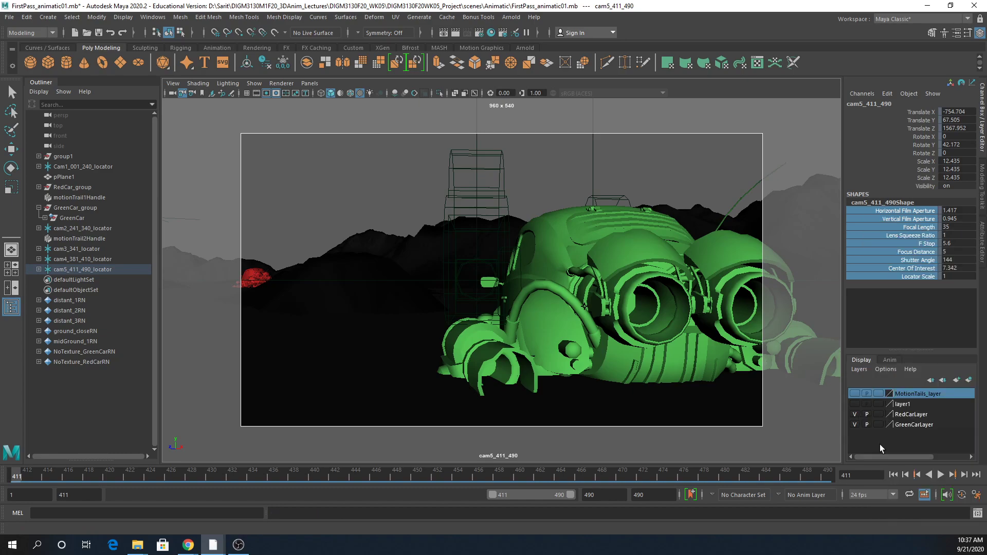
Open the Graph Editor and select GreenCar_group to load its animation curves.
click(166, 18)
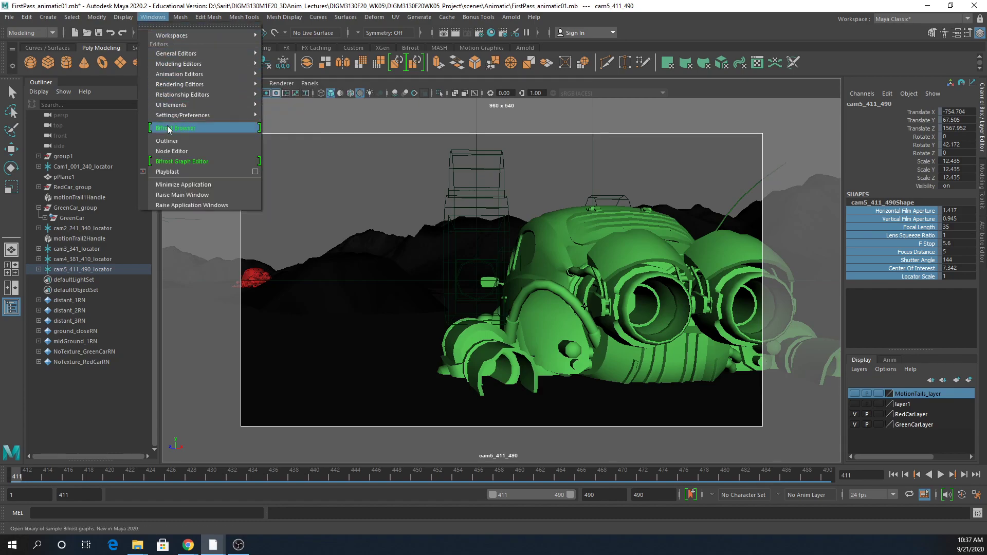
mouse_move(186, 77)
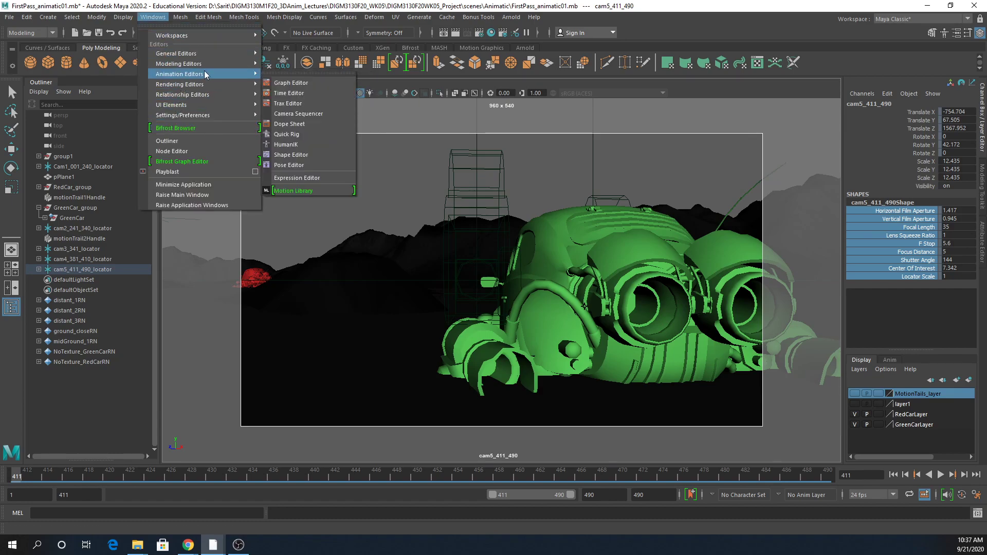
click(291, 83)
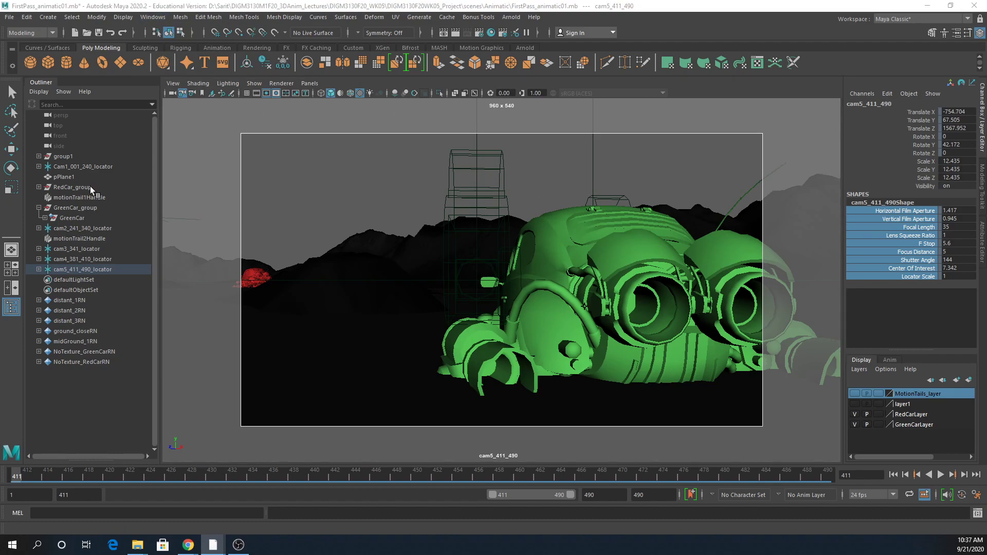
click(75, 207)
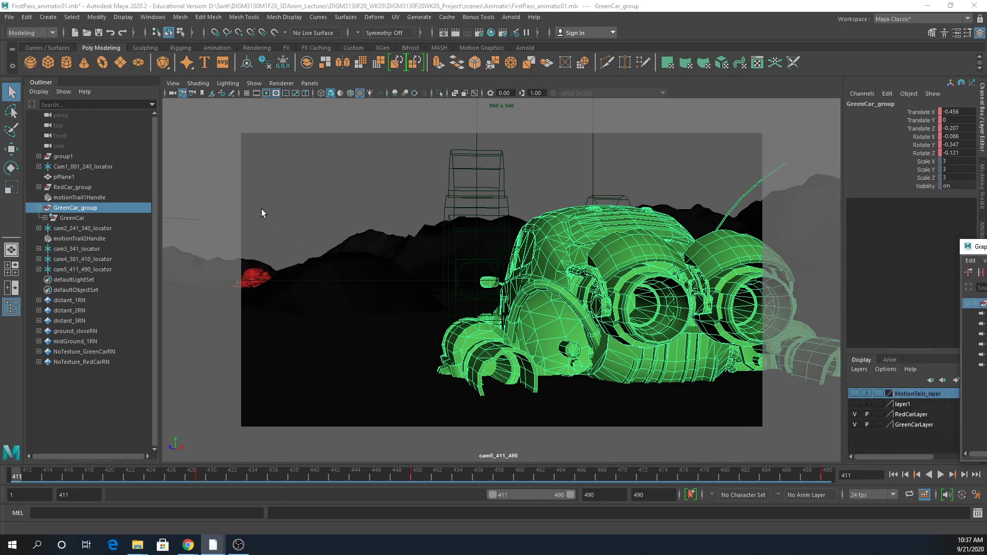
Try raising GreenCar_group in Y with the Move tool at frame 411 and undo the move.
click(11, 149)
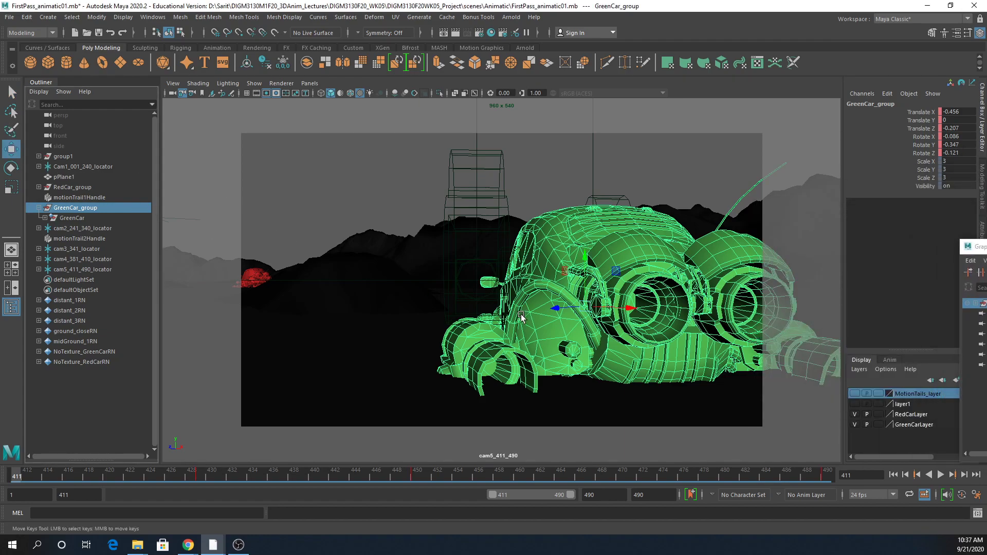
drag(585, 258, 591, 203)
key(ctrl+z)
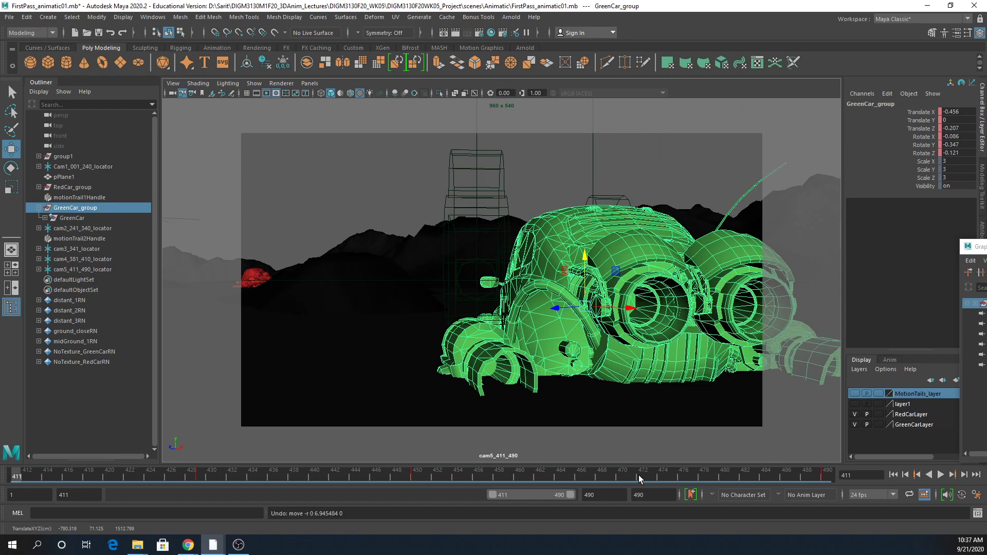
Bring the Graph Editor fully into view and select all keys on GreenCar_group's Translate Y curve.
drag(975, 247, 264, 137)
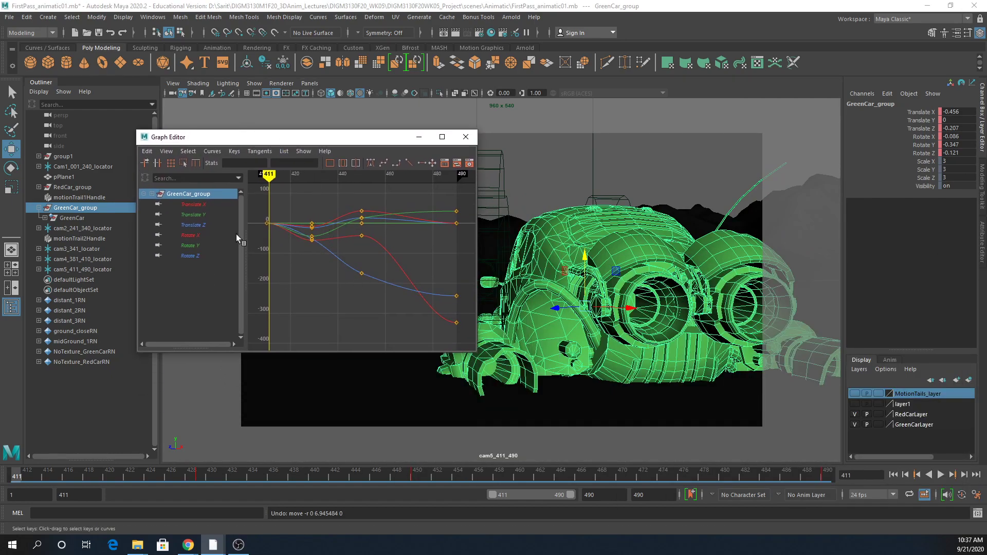
click(197, 218)
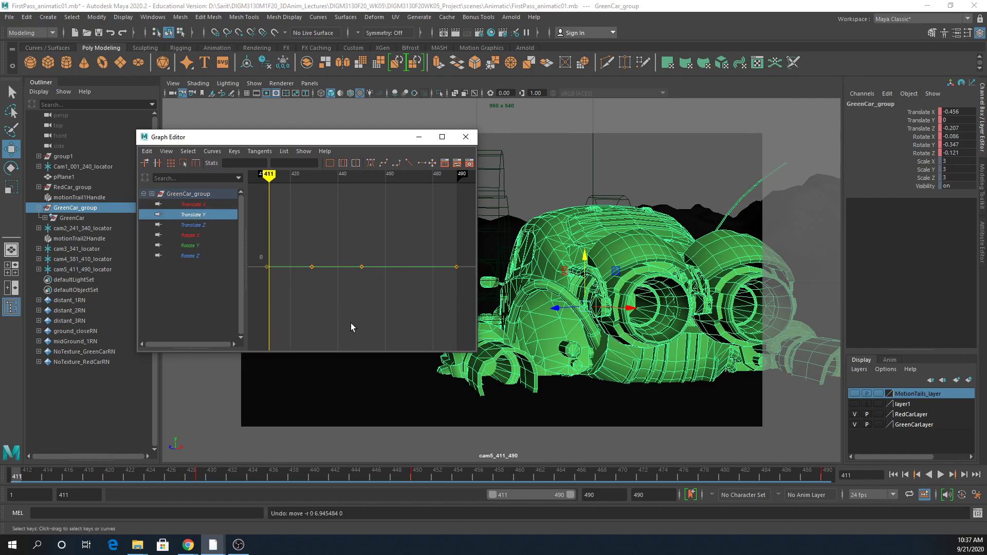
drag(346, 297, 349, 309)
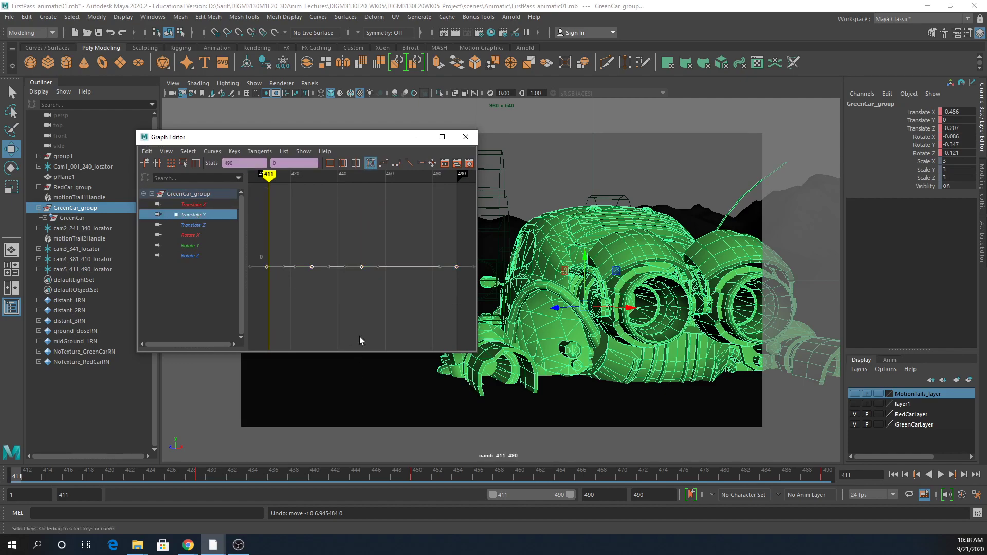
Set the playback range to start at frame 1 and go to frame 1.
click(78, 494)
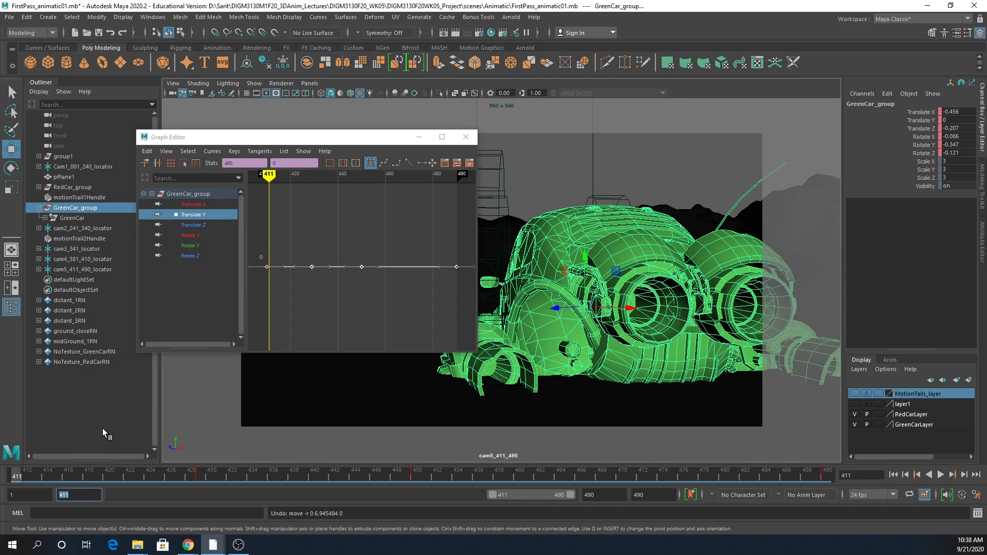
text(1)
key(Return)
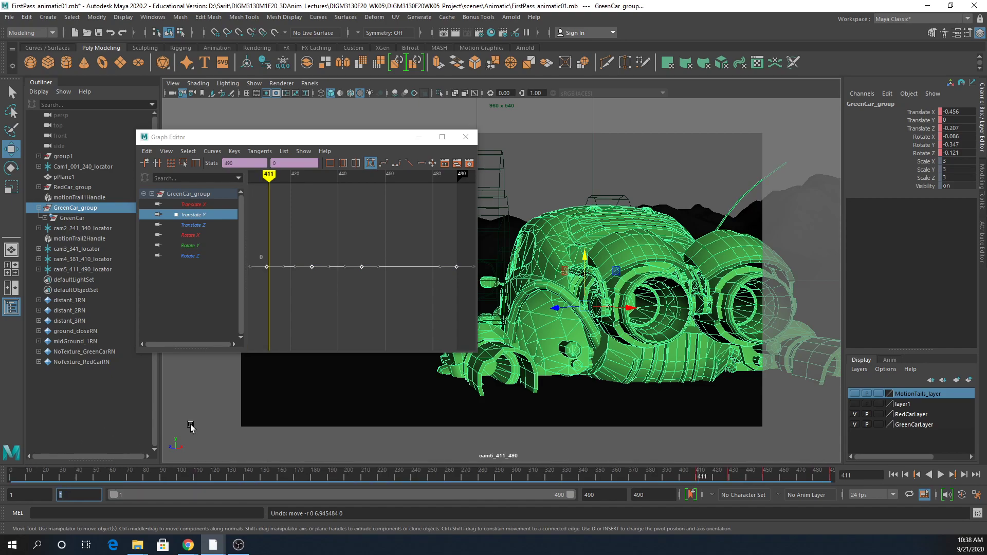
drag(26, 475, 9, 476)
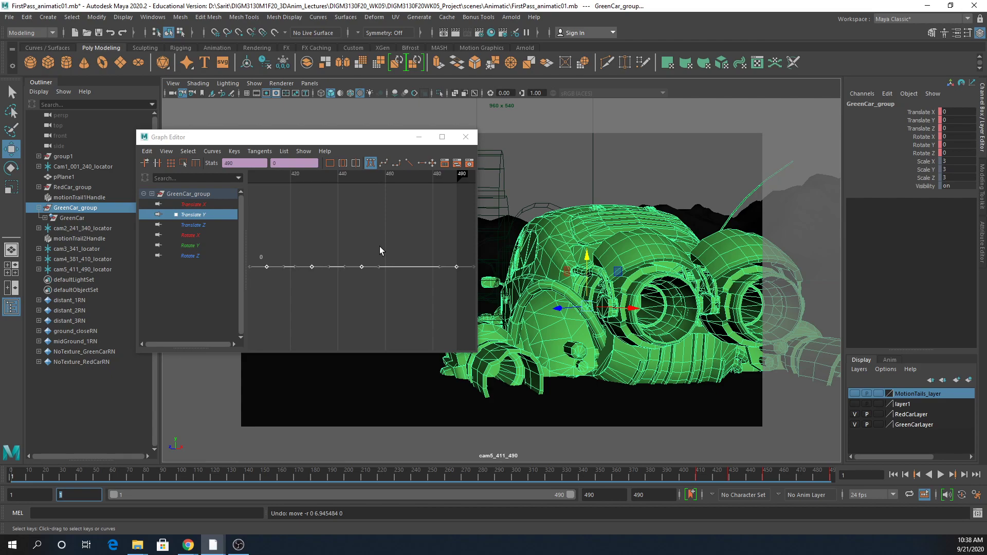
Raise all selected Translate Y keys freehand to a value of about 0.00267.
middle_drag(380, 250, 383, 203)
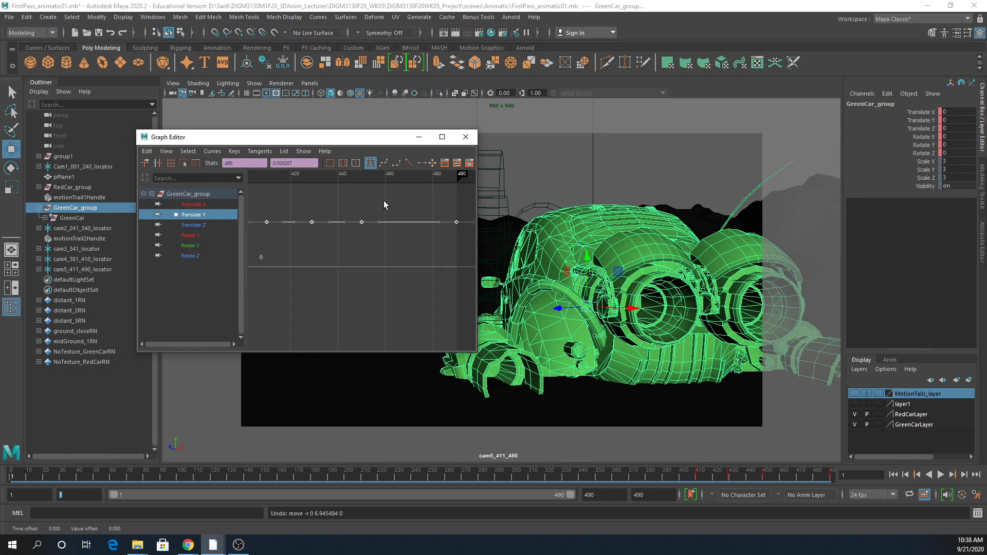
key(a)
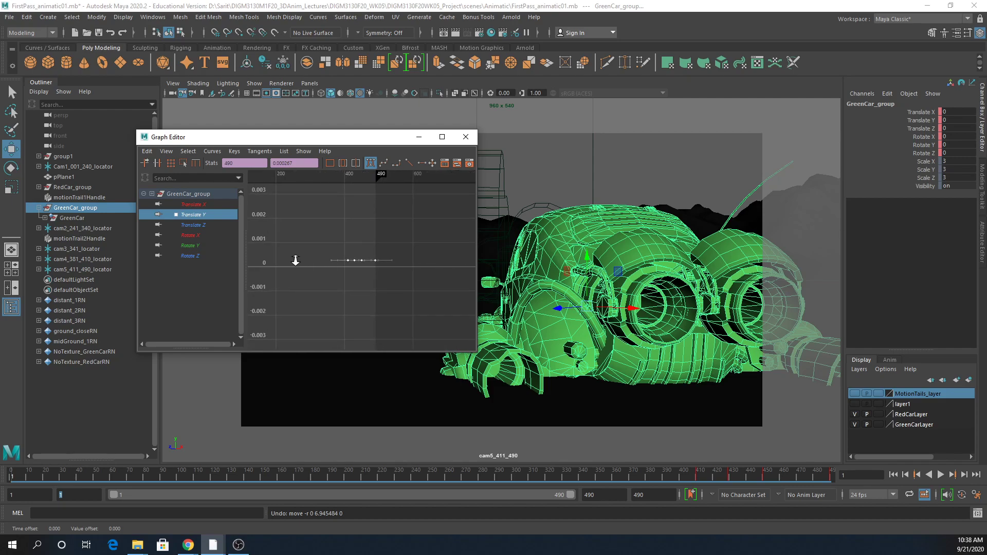
middle_drag(363, 251, 365, 187)
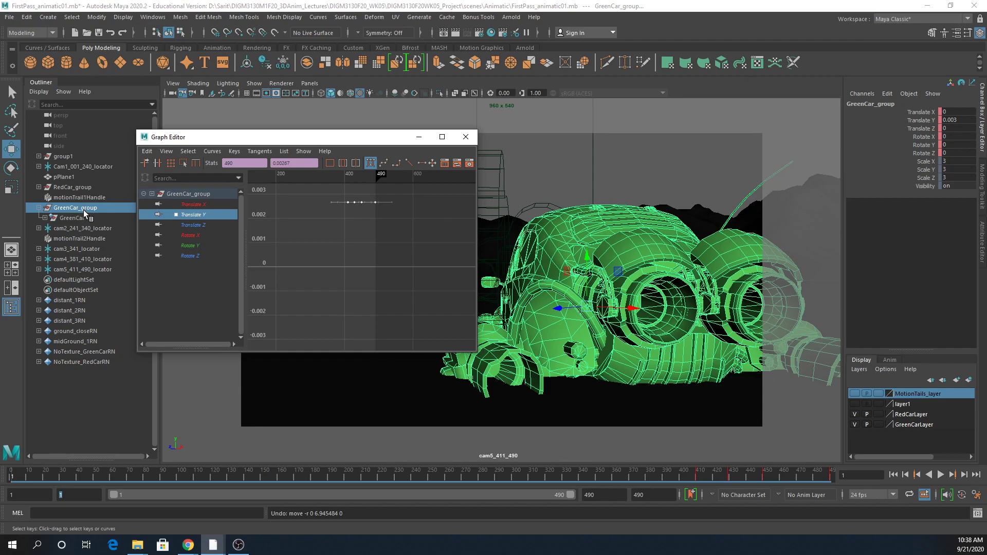
Go to frame 361, set all selected Translate Y keys to 1 and finally to 10, and frame the curve.
mouse_move(295, 474)
mouse_down()
mouse_move(841, 512)
mouse_move(589, 494)
mouse_move(615, 494)
mouse_up()
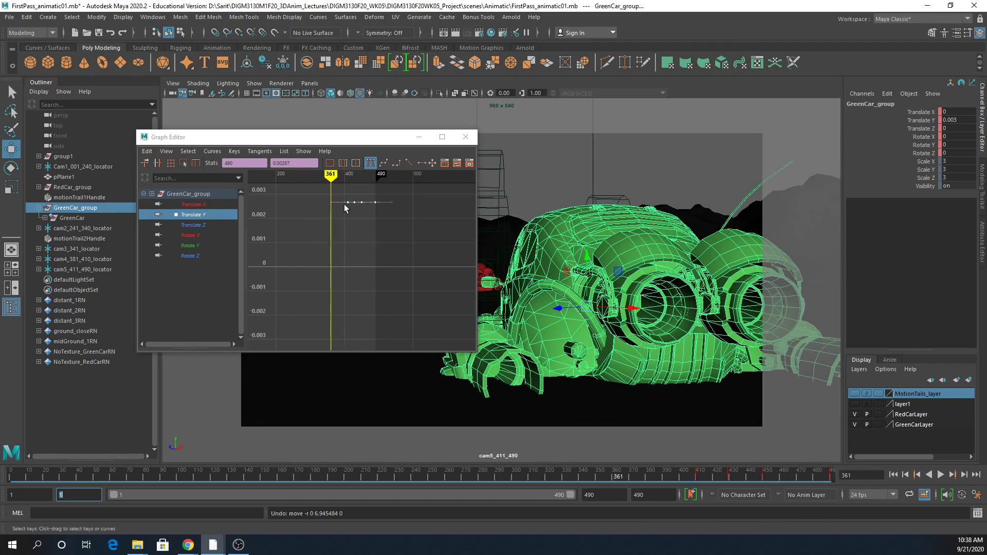
click(307, 164)
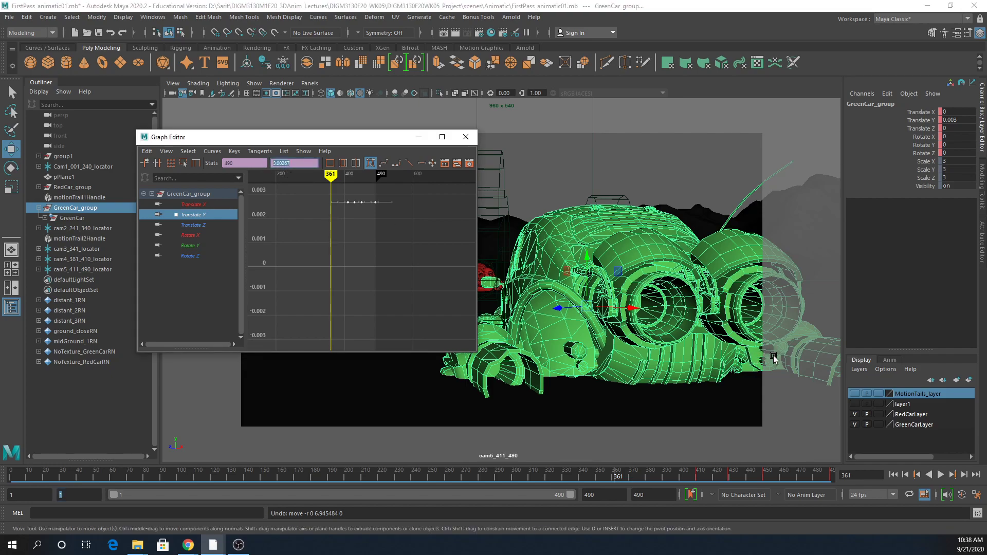
text(1)
key(Return)
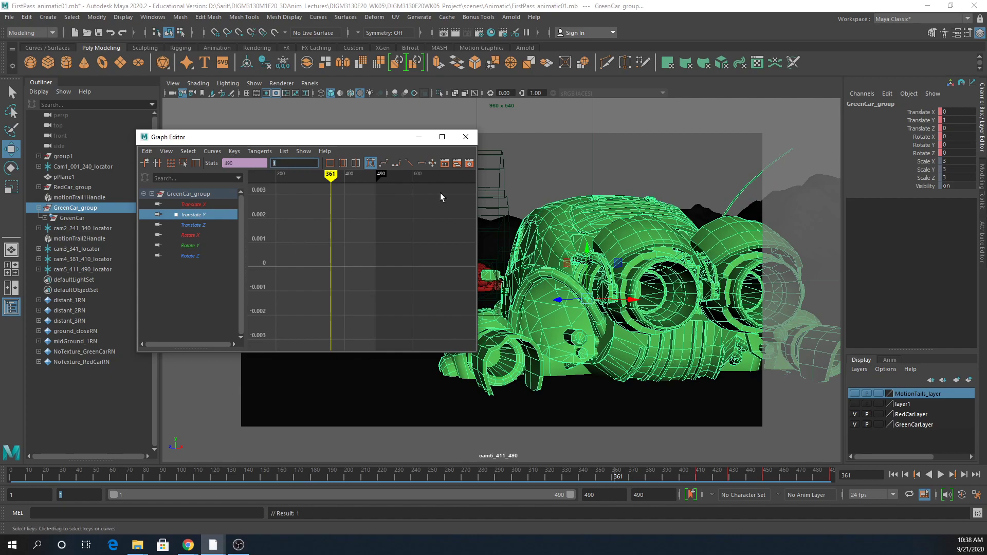
text(0)
key(Return)
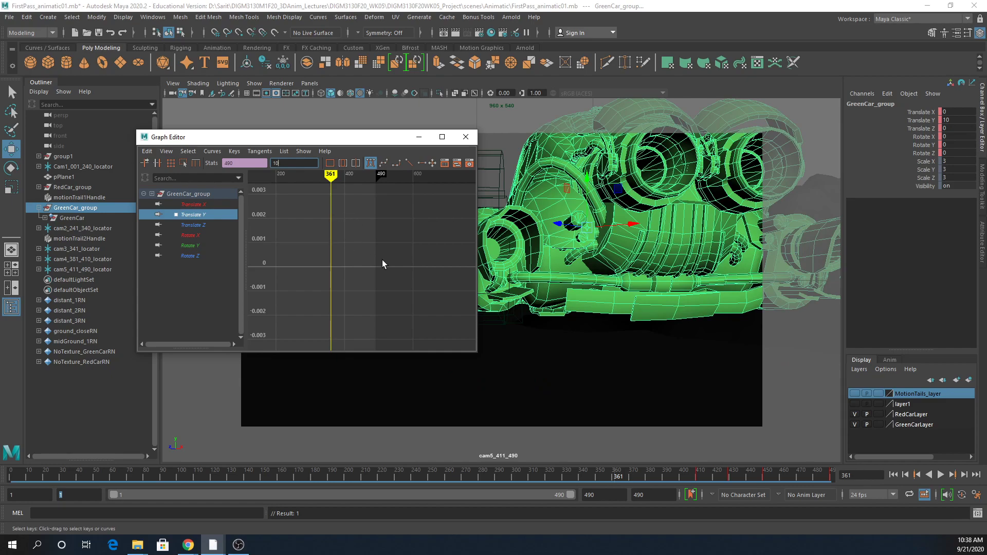
alt+right_drag(389, 255, 326, 256)
key(f)
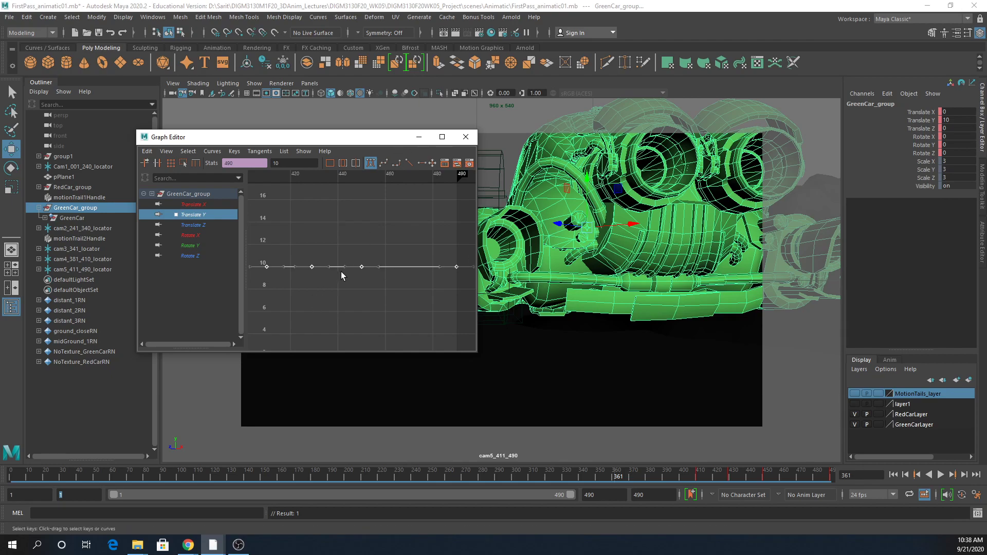
click(393, 256)
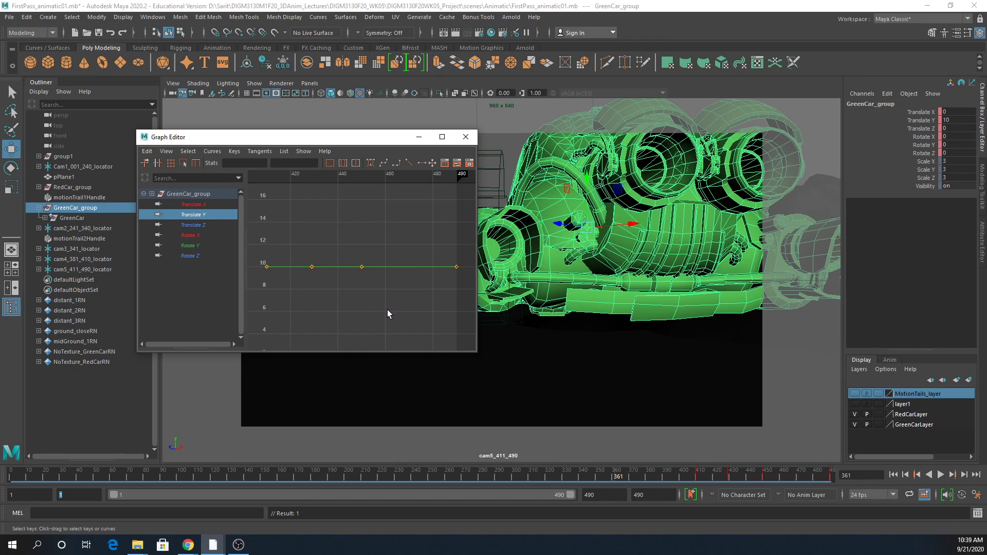
Select the whole Translate Y curve, minimize the Graph Editor, scrub through the shot and return to frame 1.
click(344, 267)
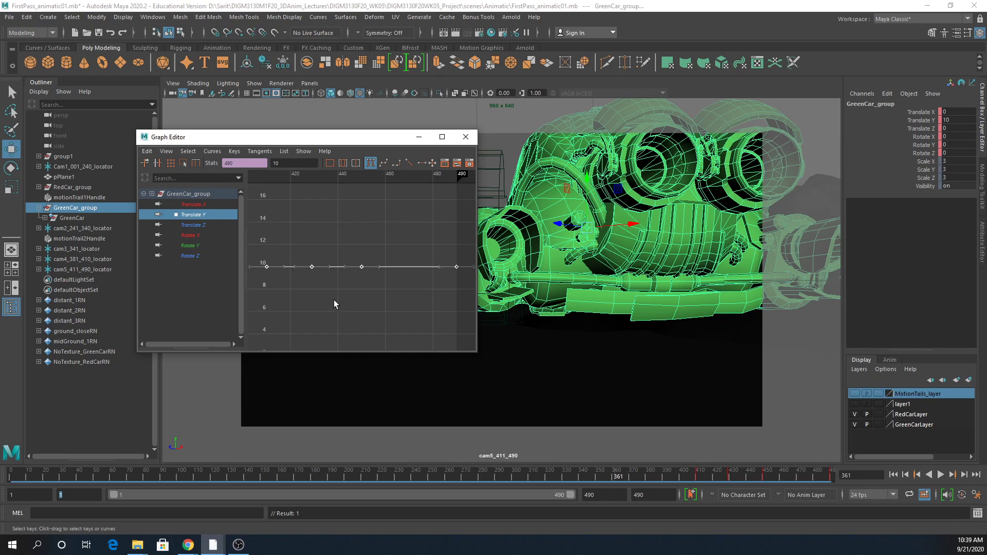
click(419, 137)
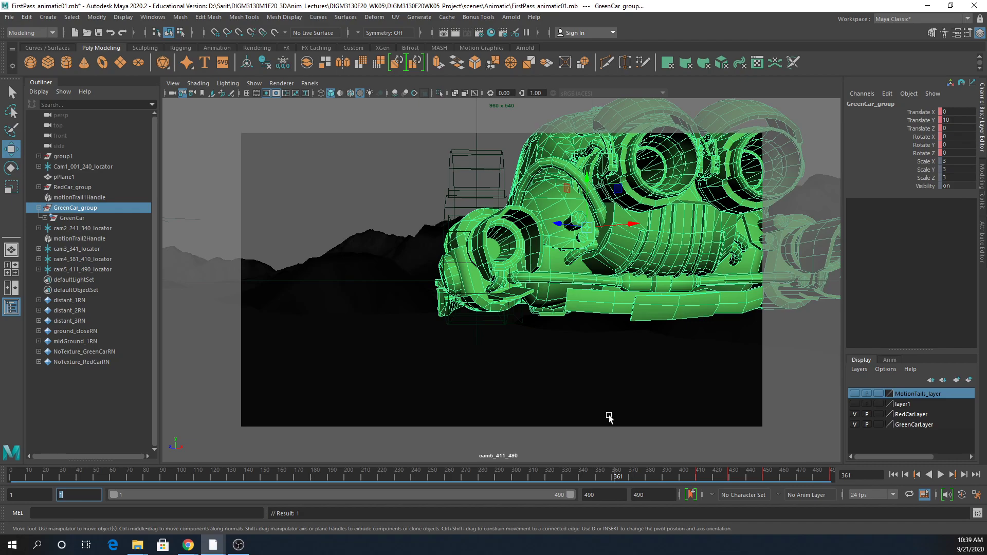
drag(80, 473, 782, 466)
key(alt+shift+v)
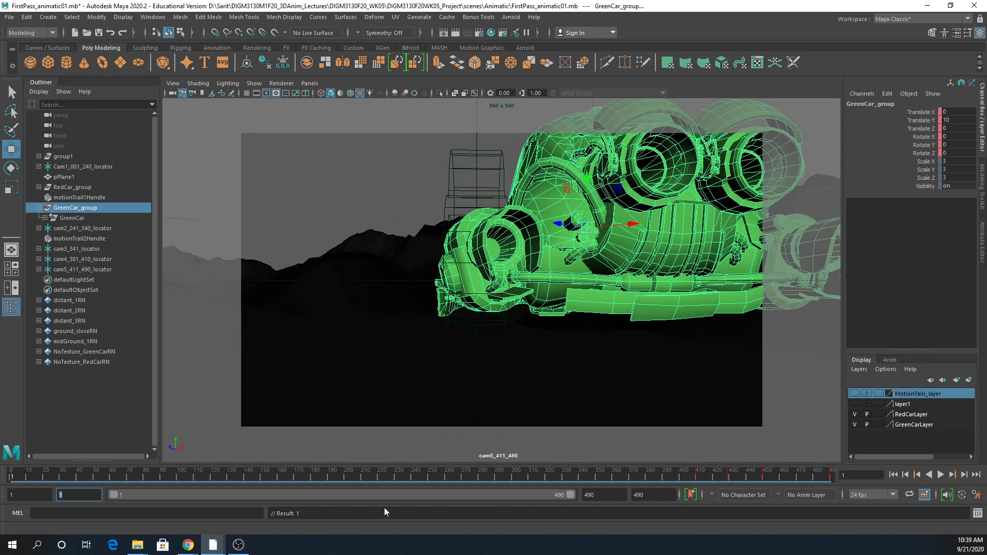
Open the Reference Editor and select the NoTexture_GreenCar.mb reference.
click(24, 18)
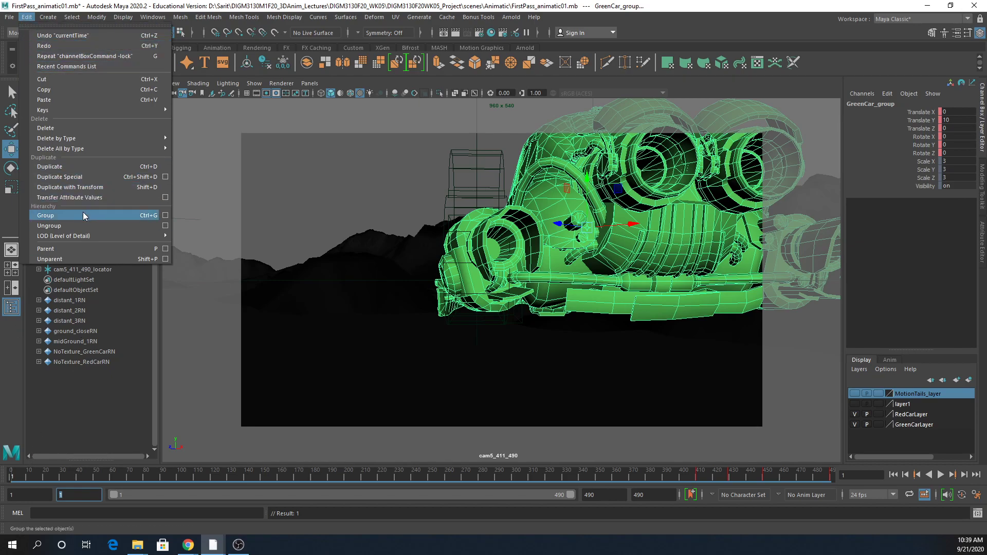
mouse_move(9, 17)
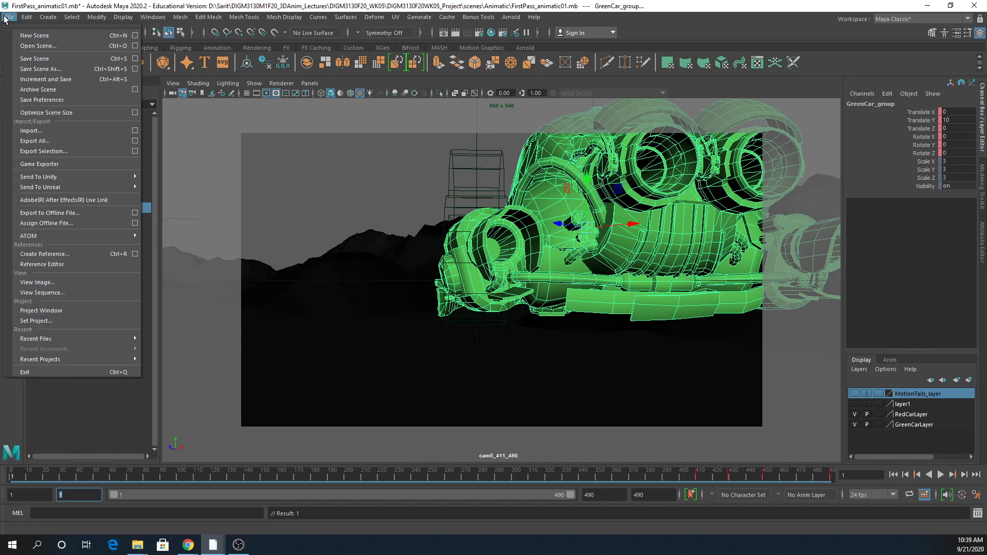
click(39, 265)
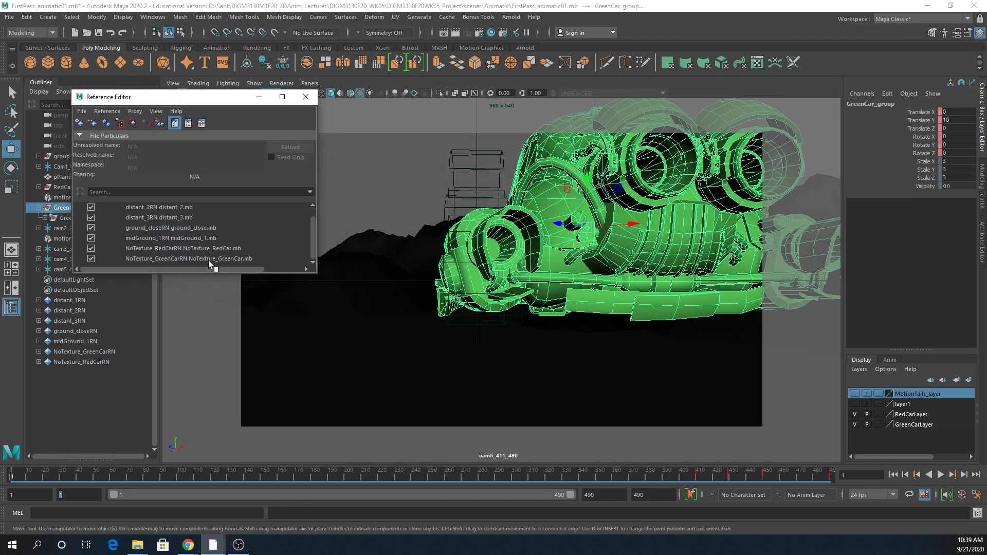
click(194, 259)
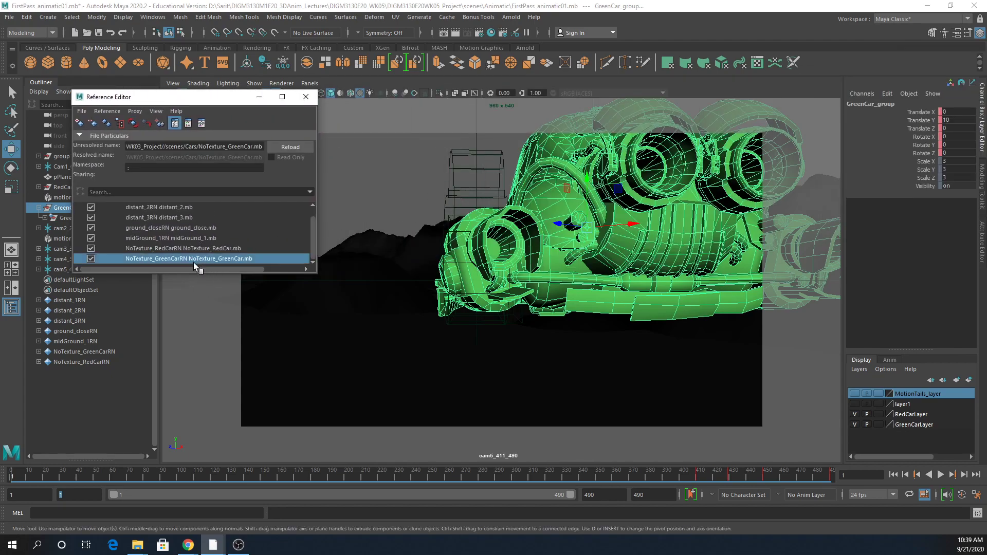
In the options for creating references, enable Group with the group name RigCar and save the settings.
click(106, 111)
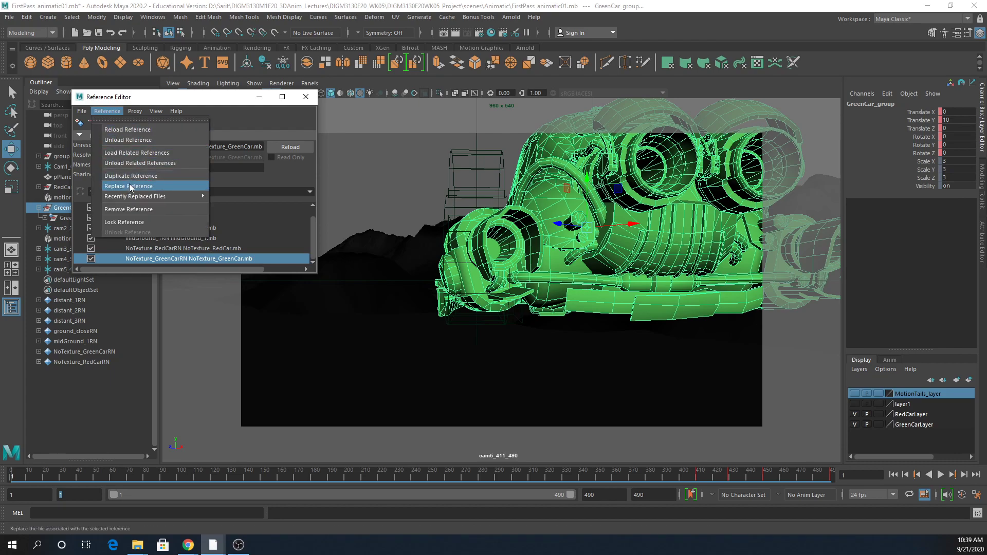
mouse_move(81, 111)
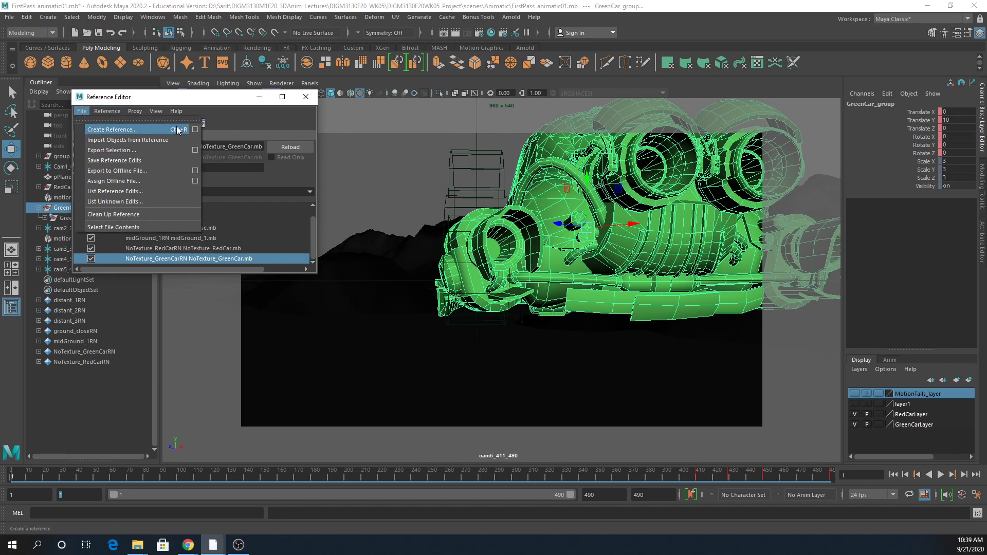
key(Escape)
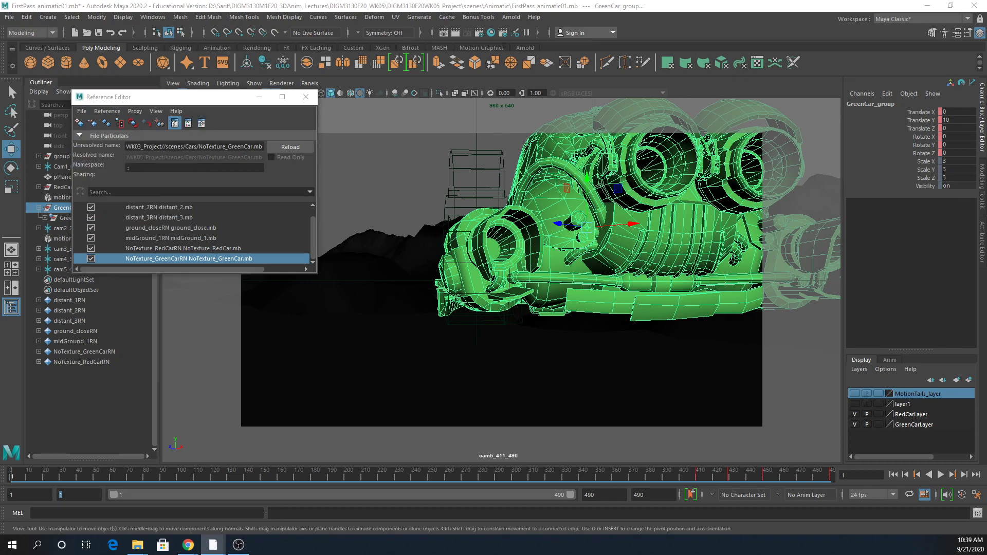
scroll(382, 190, down, 3)
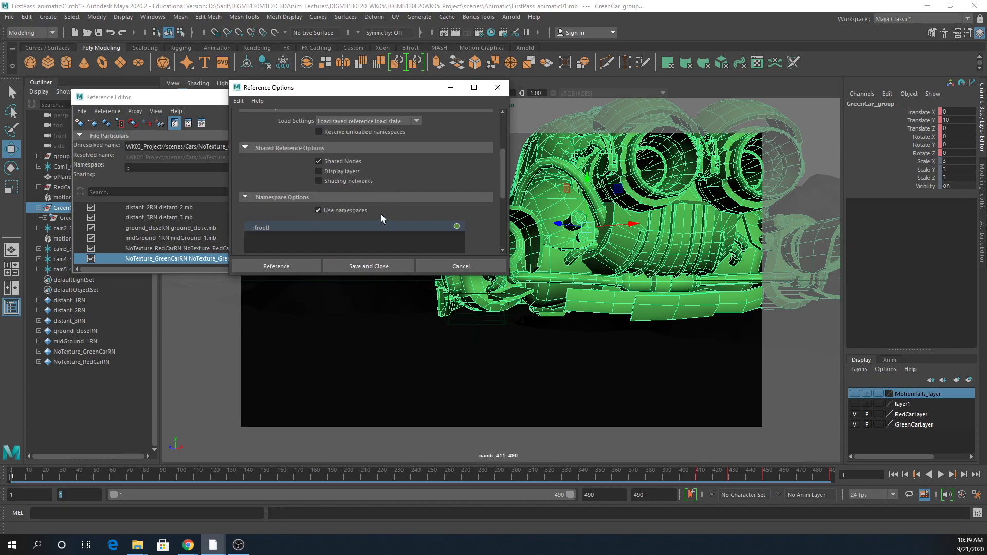
scroll(381, 214, down, 3)
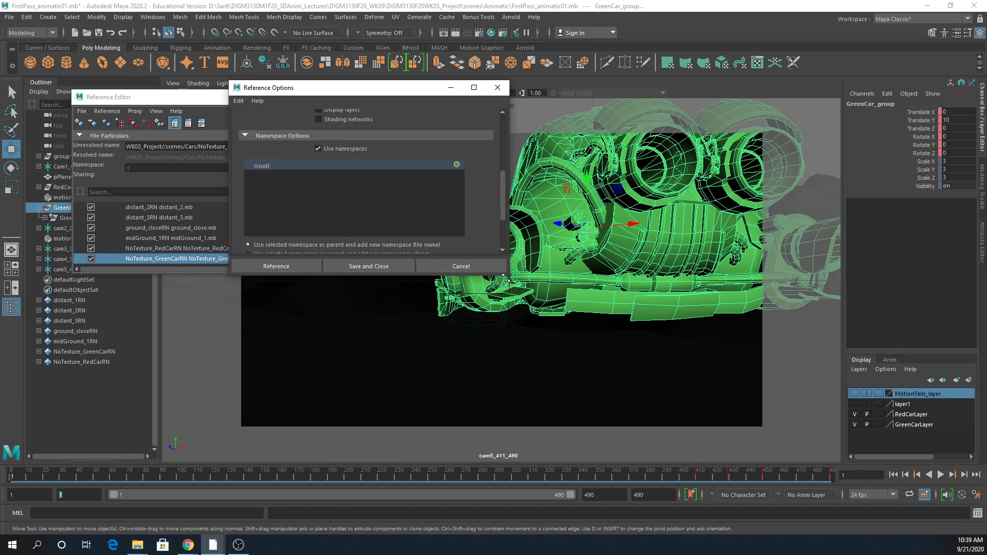
drag(506, 277, 524, 368)
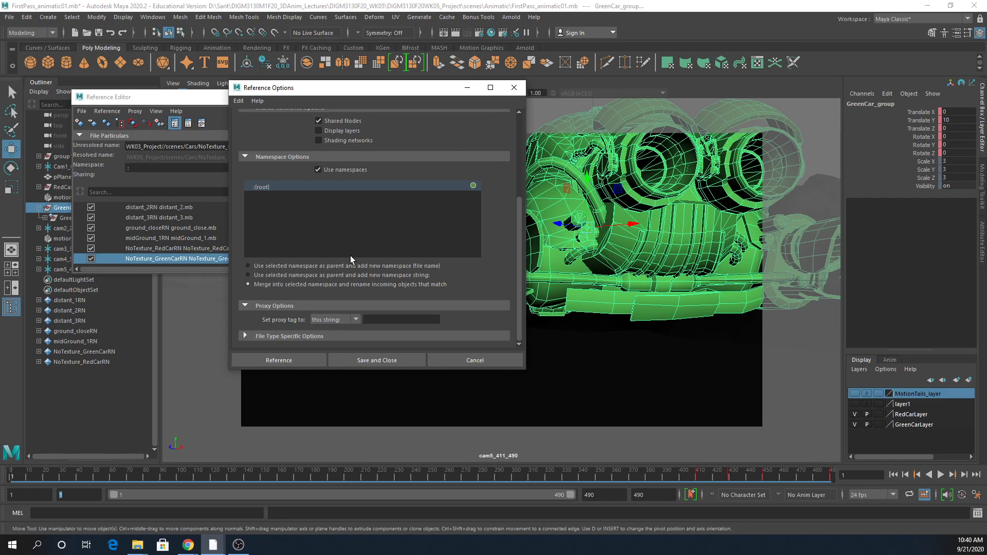
drag(520, 246, 533, 157)
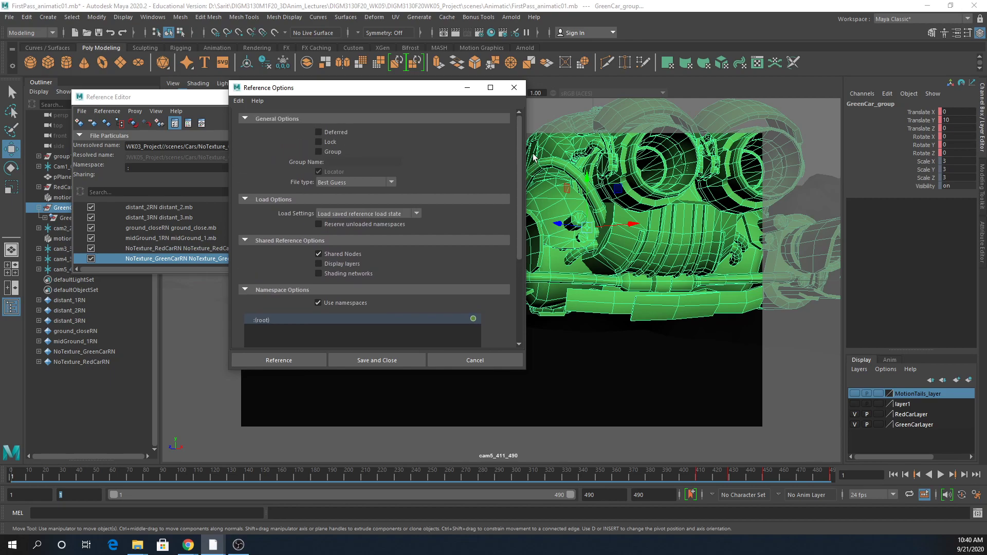
click(319, 151)
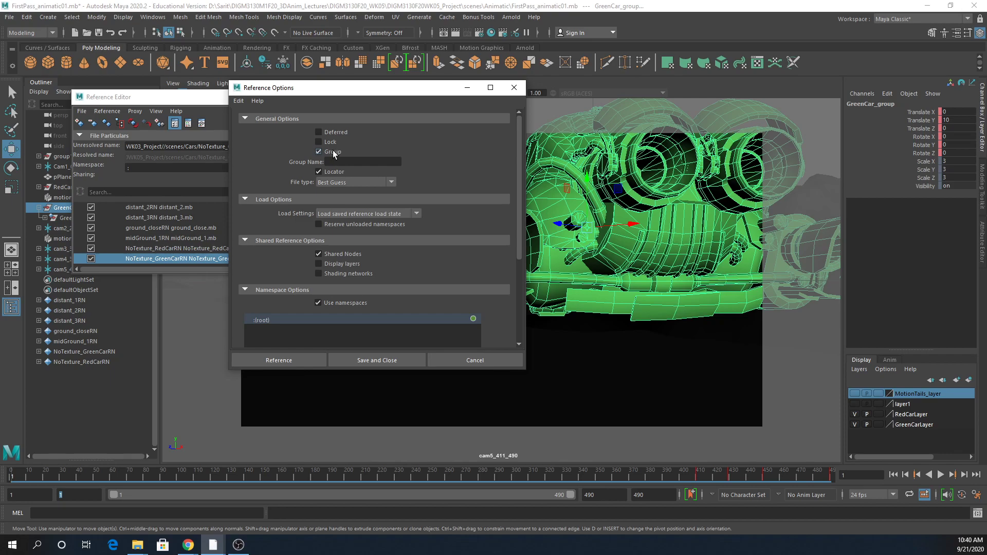
click(334, 162)
text(RigCar)
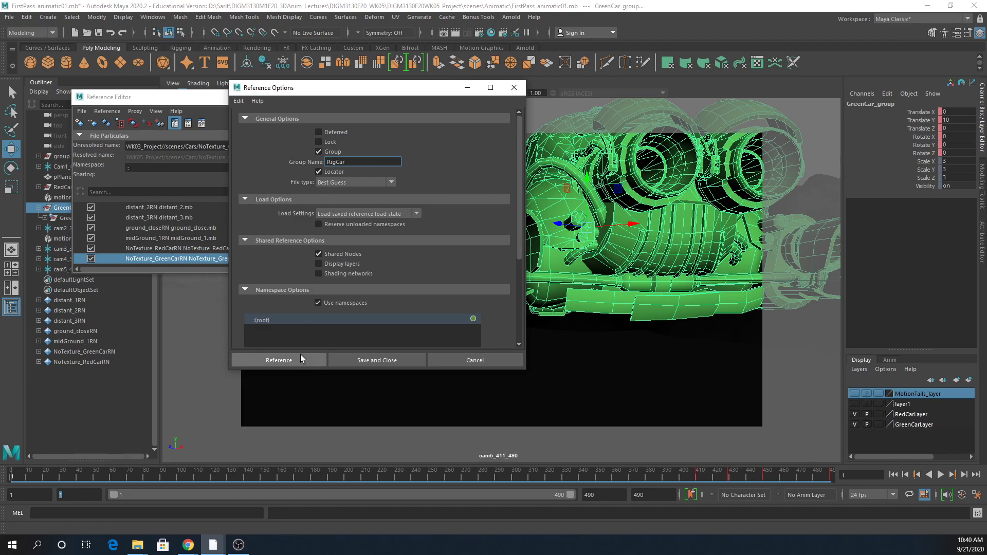
click(375, 363)
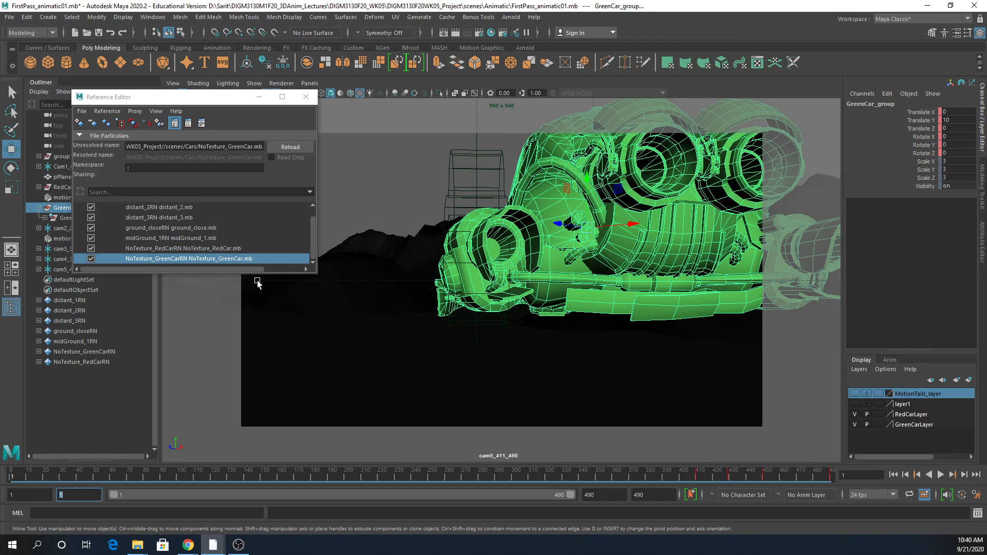
Replace the NoTexture_GreenCar.mb reference with HIGH-SkullCar_Rig03_Demo.mb from the scenes/Rigs folder.
click(105, 112)
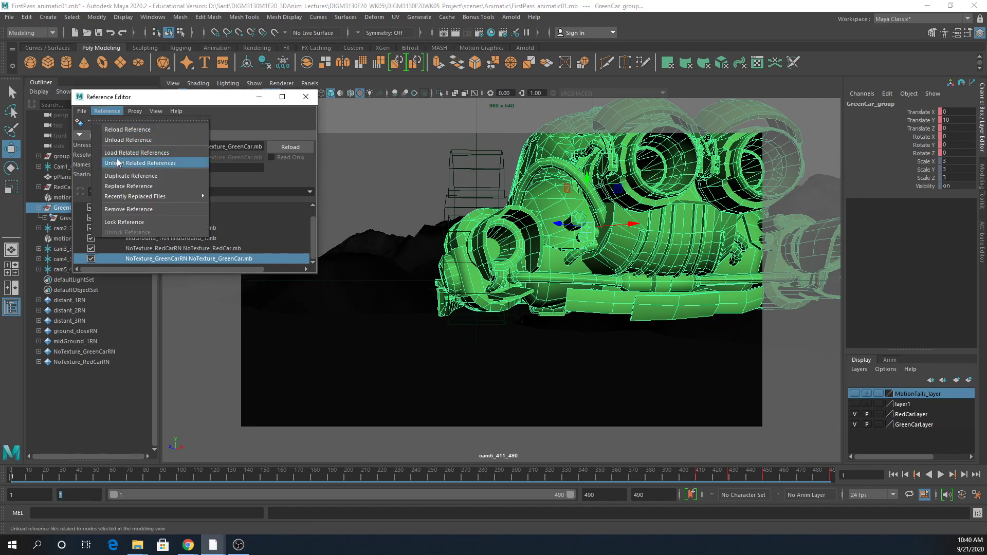
click(119, 187)
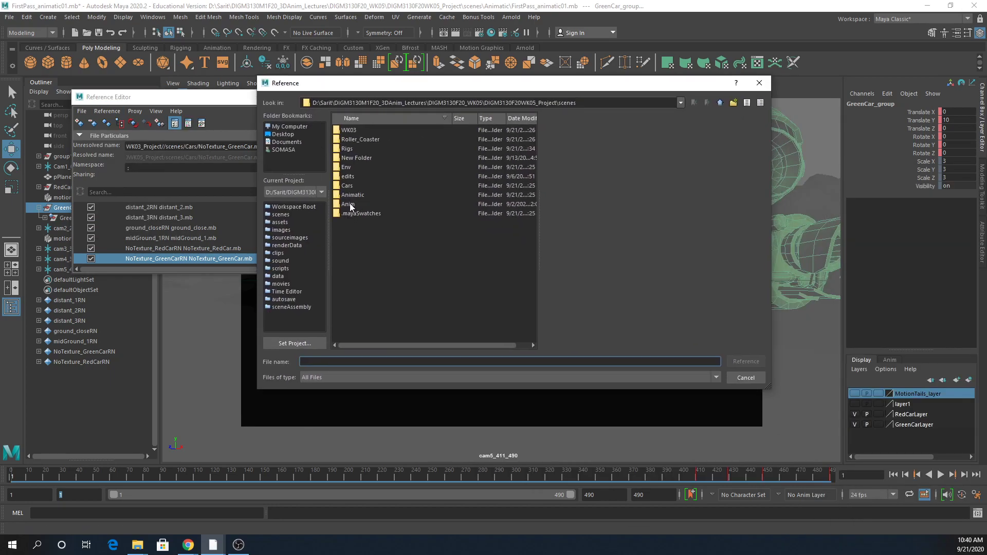
double_click(349, 148)
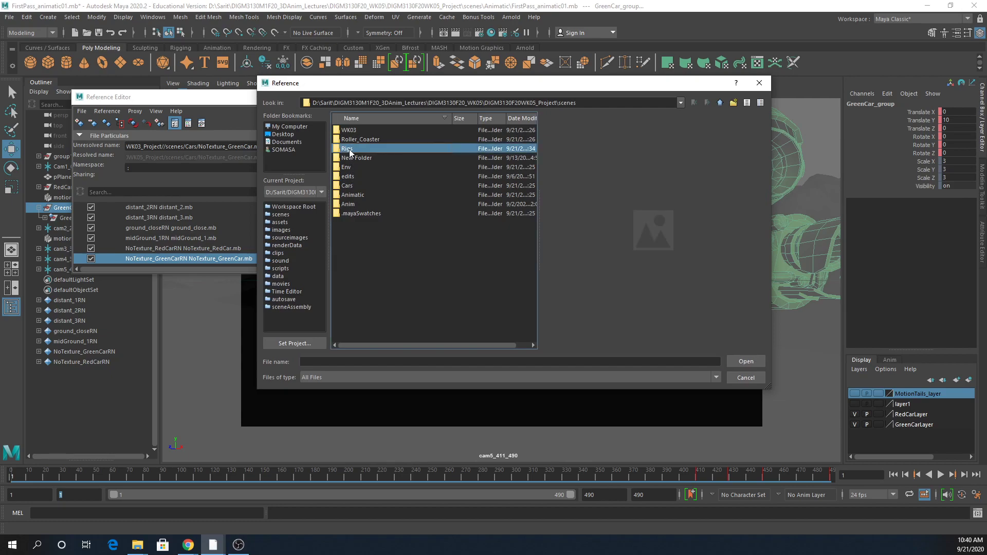
click(407, 140)
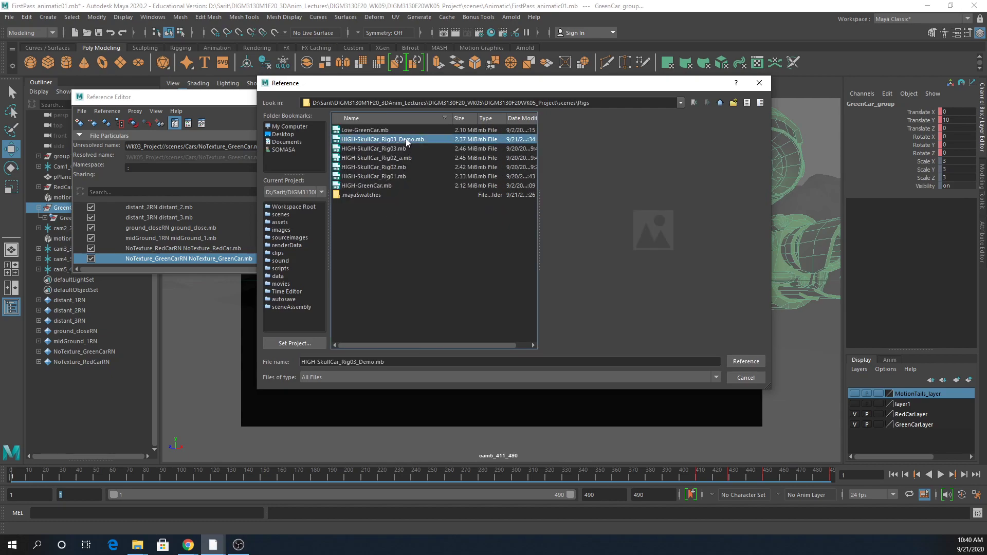
click(745, 362)
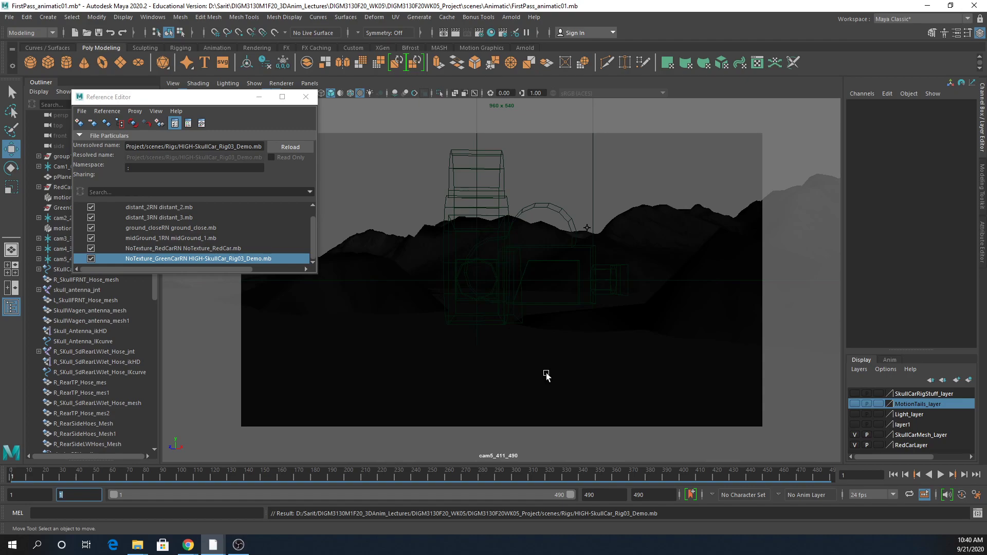
Move the Reference Editor aside, select GreenCar_group and look through the newly referenced rig nodes in the Outliner.
drag(196, 101, 585, 155)
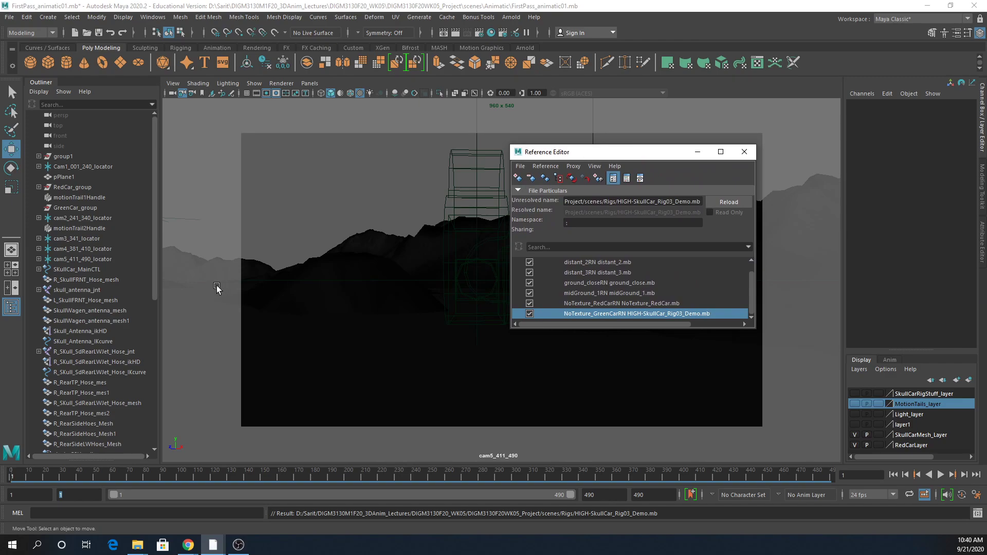
click(85, 210)
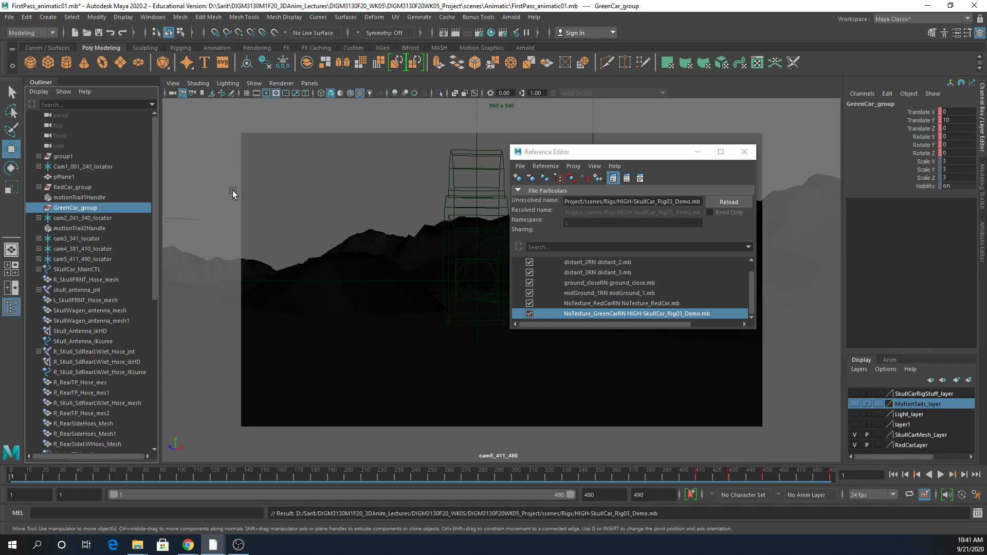
drag(156, 234, 136, 396)
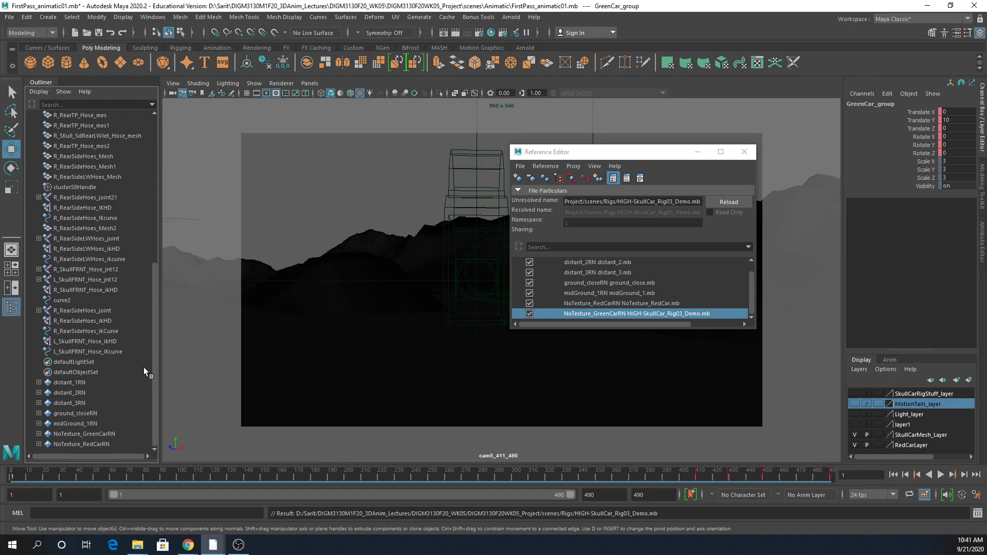
scroll(144, 352, up, 5)
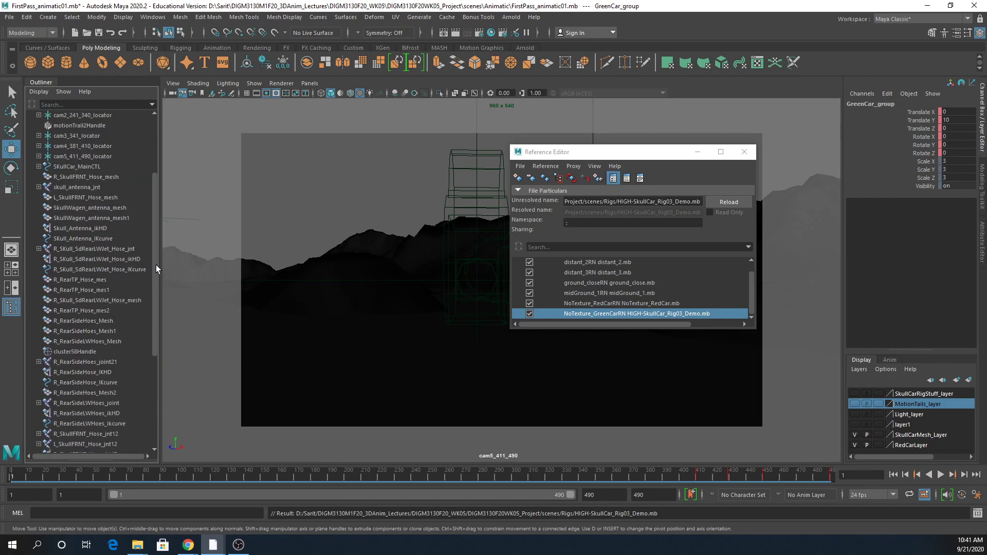
scroll(152, 260, up, 1)
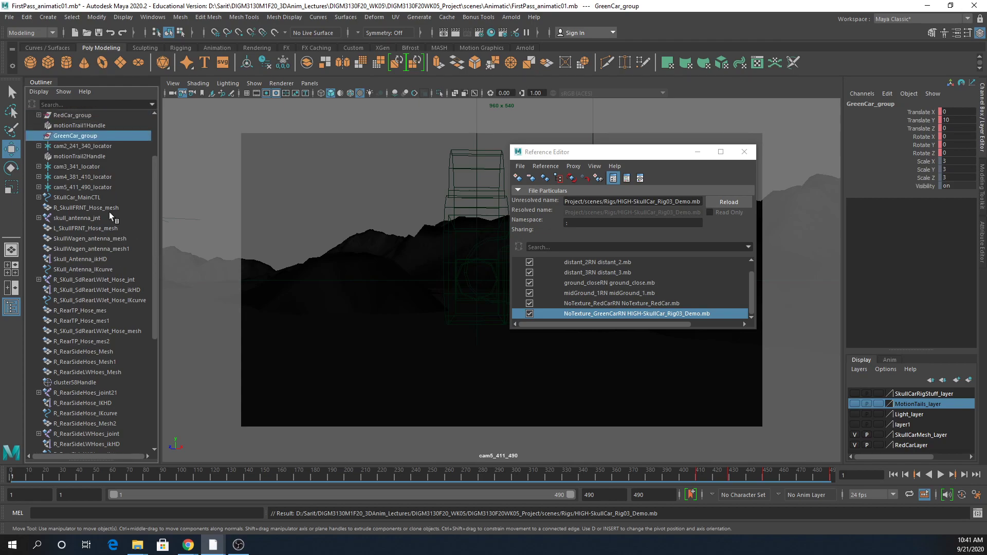
Select SKullCar_MainCTL, minimize the Reference Editor and check the contents of group1 in the Outliner.
click(81, 197)
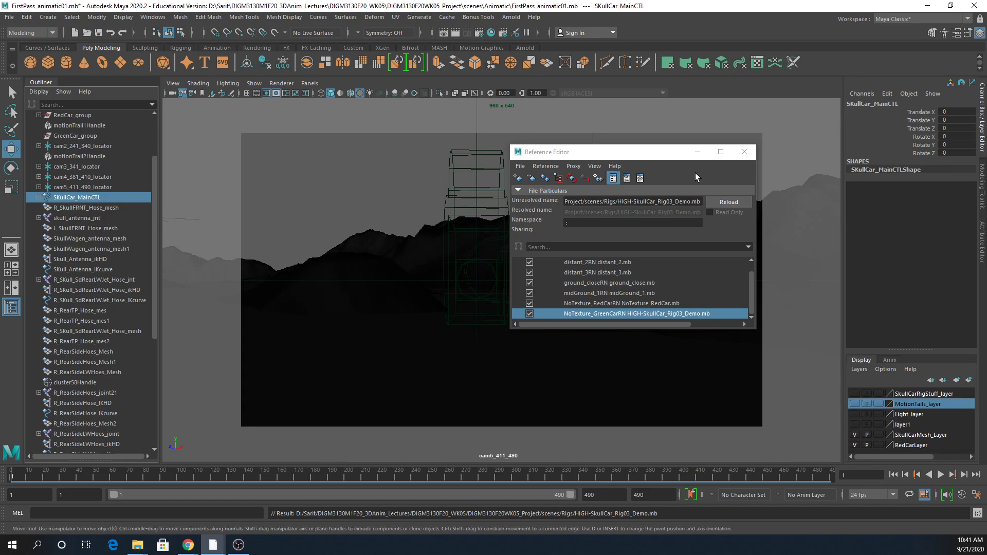
click(698, 153)
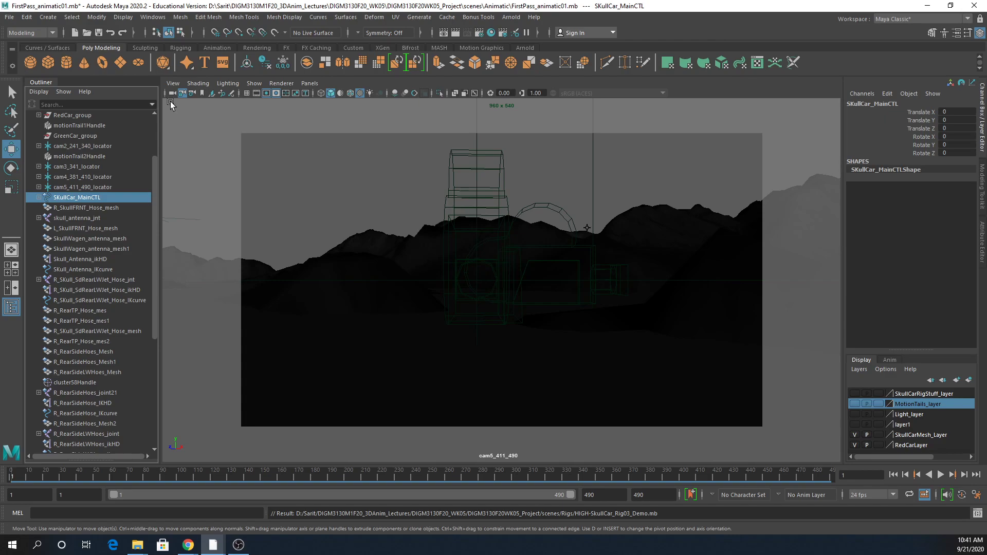
scroll(92, 177, up, 3)
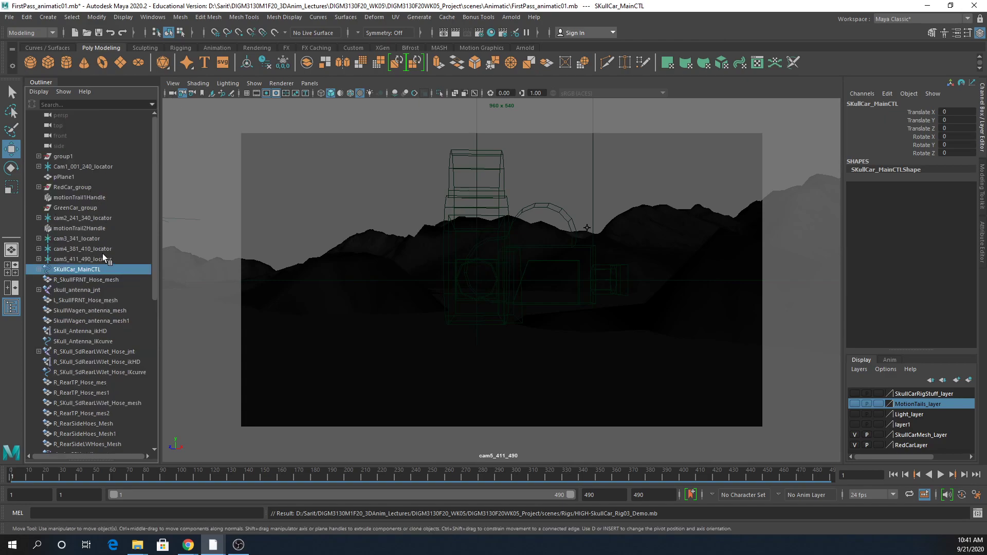
click(38, 157)
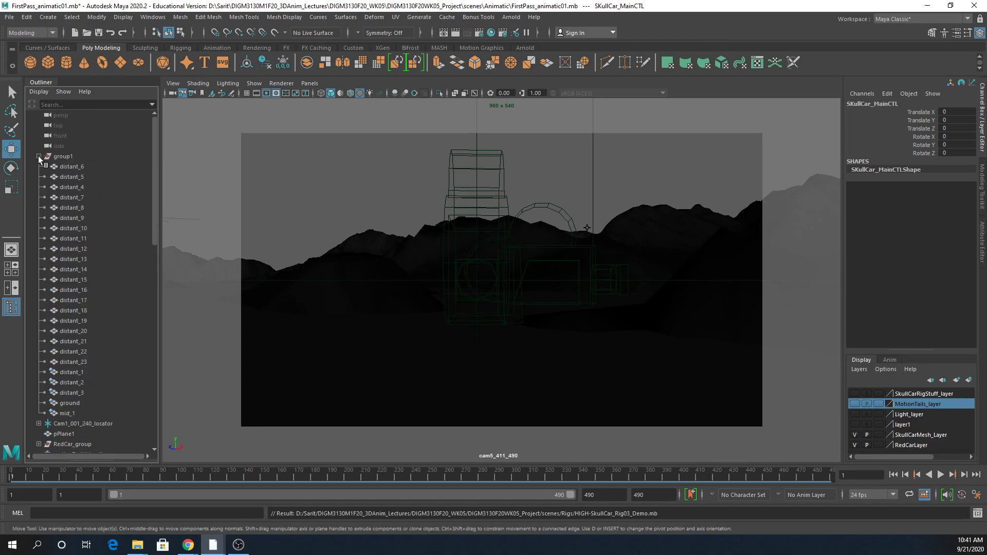
click(38, 155)
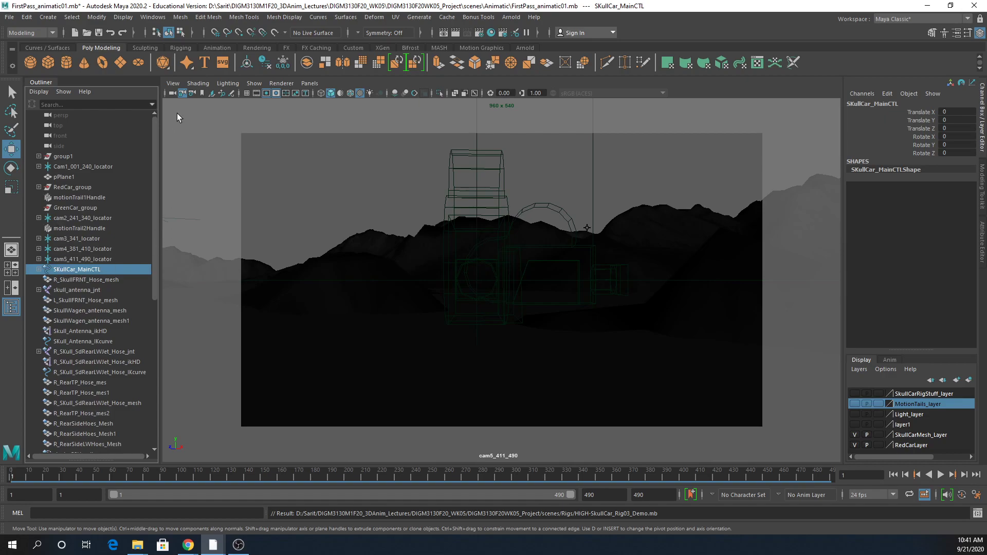
Show the top view full size, zoomed in around the selected main control, and apply smooth mesh preview to the selection.
key(space)
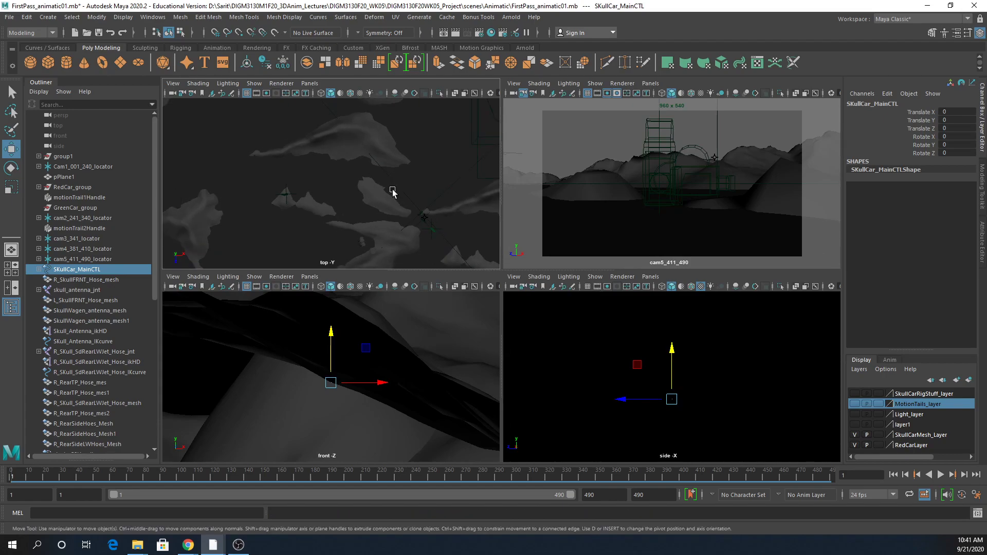
key(space)
alt+right_drag(690, 331, 626, 309)
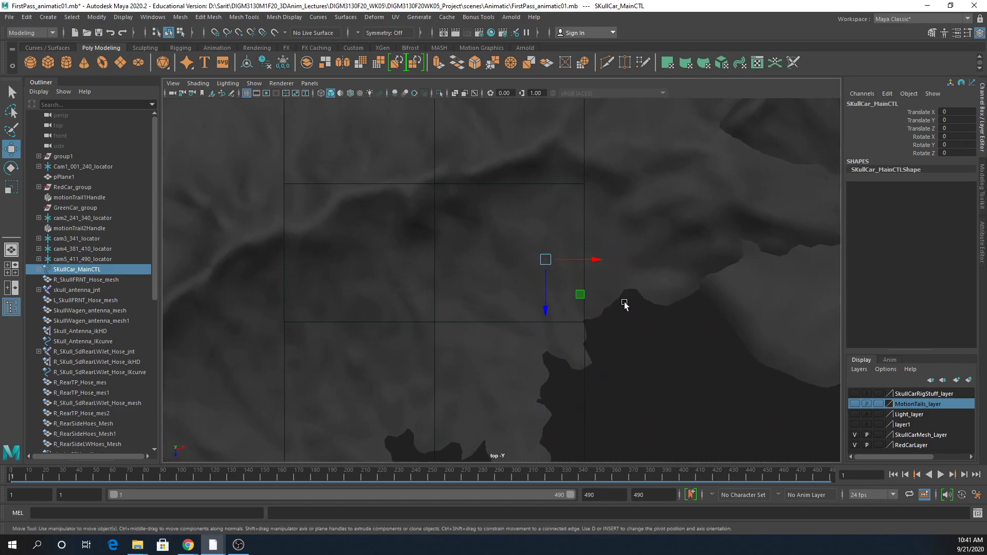
key(3)
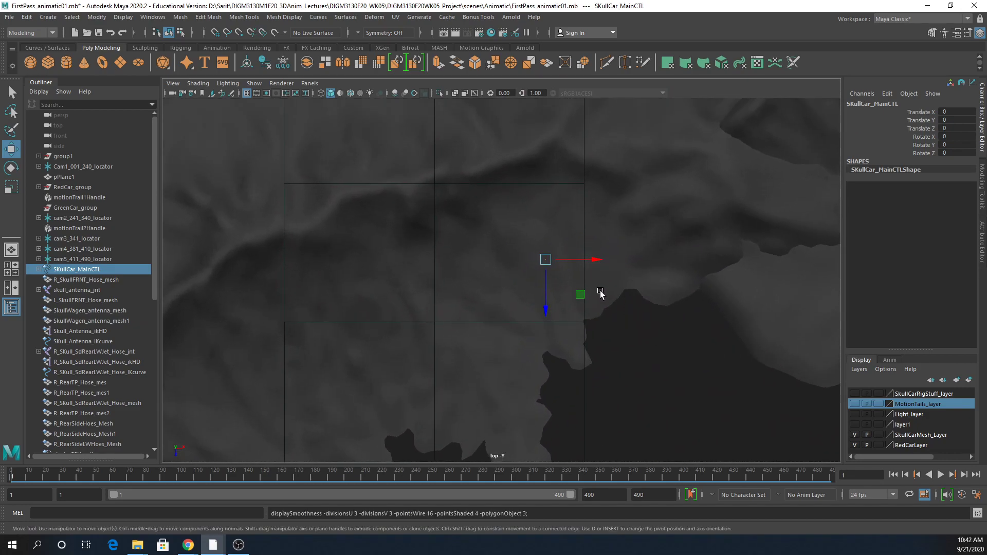
Display the top view in wireframe, turn off smooth preview on SKullCar_MainCTL and show the skull car up close.
key(4)
key(1)
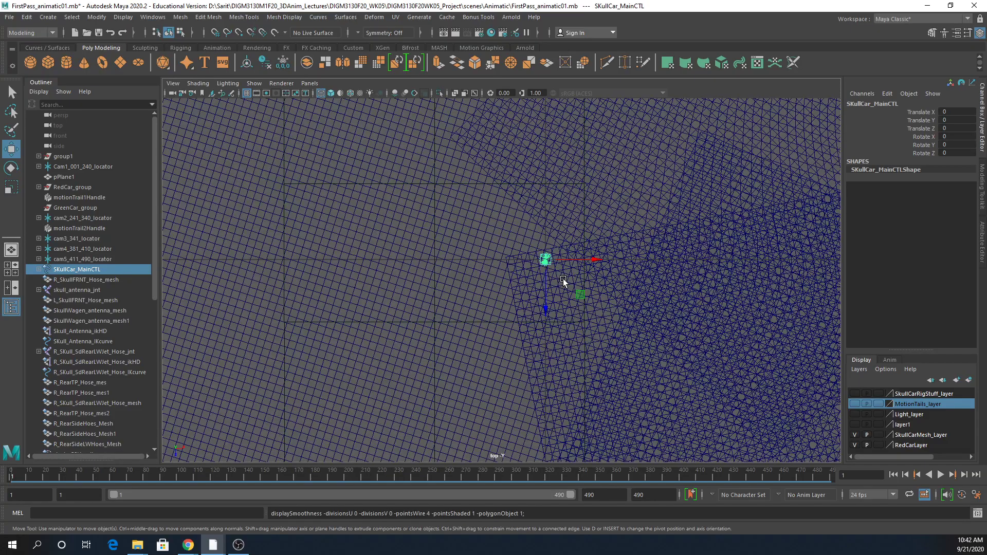
alt+right_drag(528, 263, 771, 224)
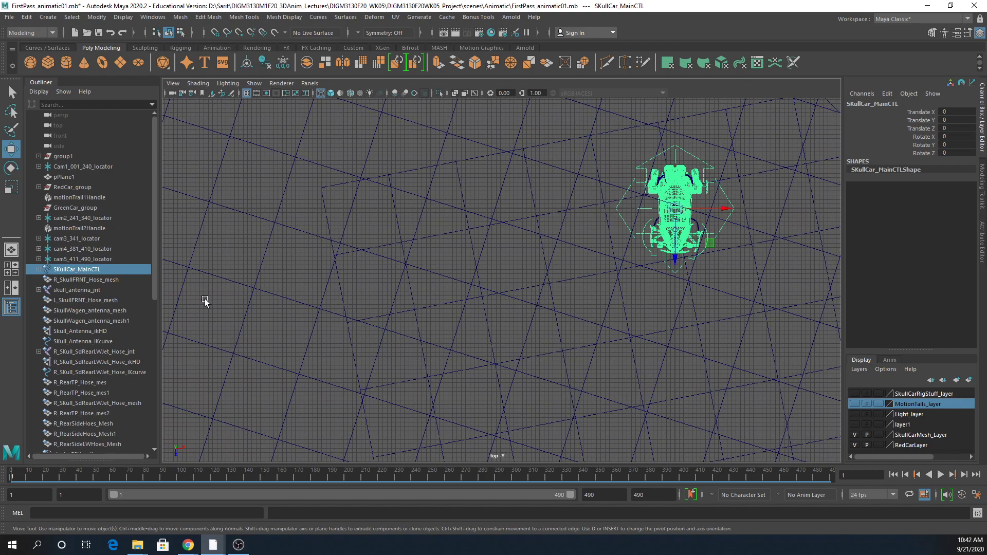
Match all transformations of SKullCar_MainCTL to GreenCar_group and frame the relocated car in the top view.
ctrl+click(82, 207)
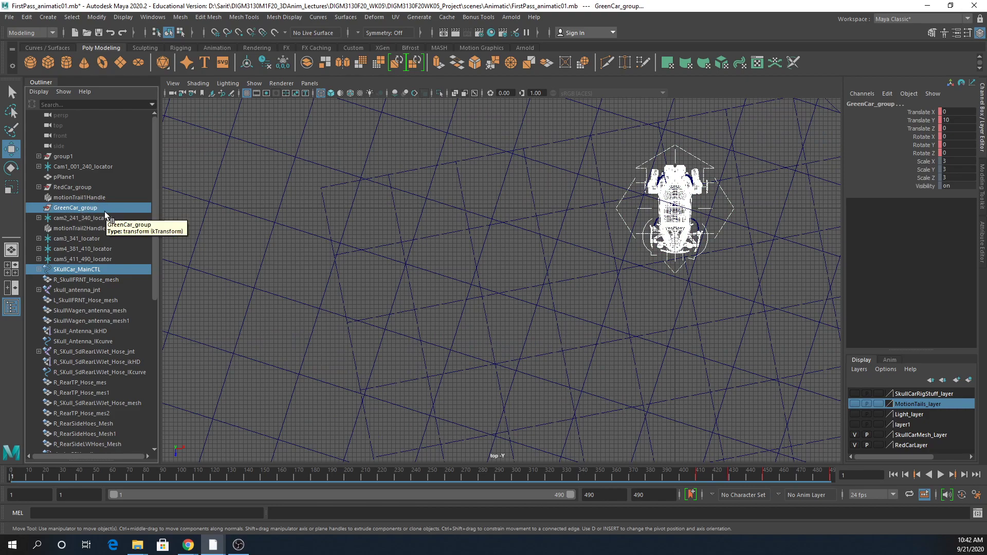
click(100, 19)
mouse_move(122, 75)
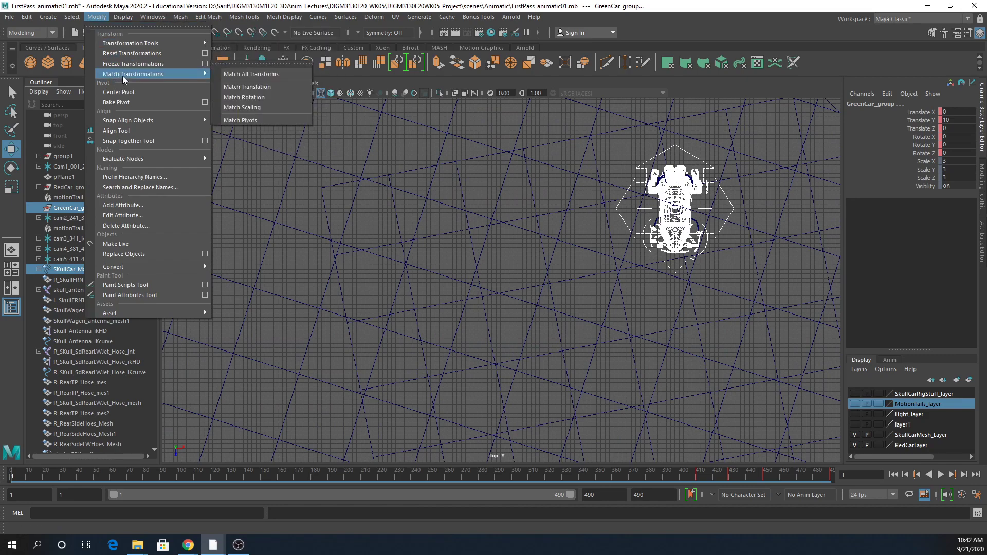
click(261, 74)
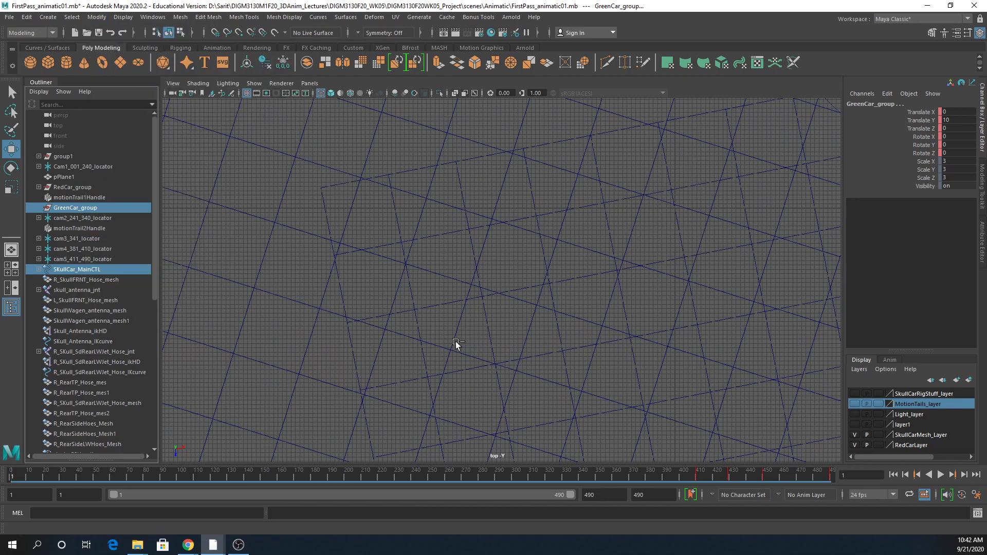
key(f)
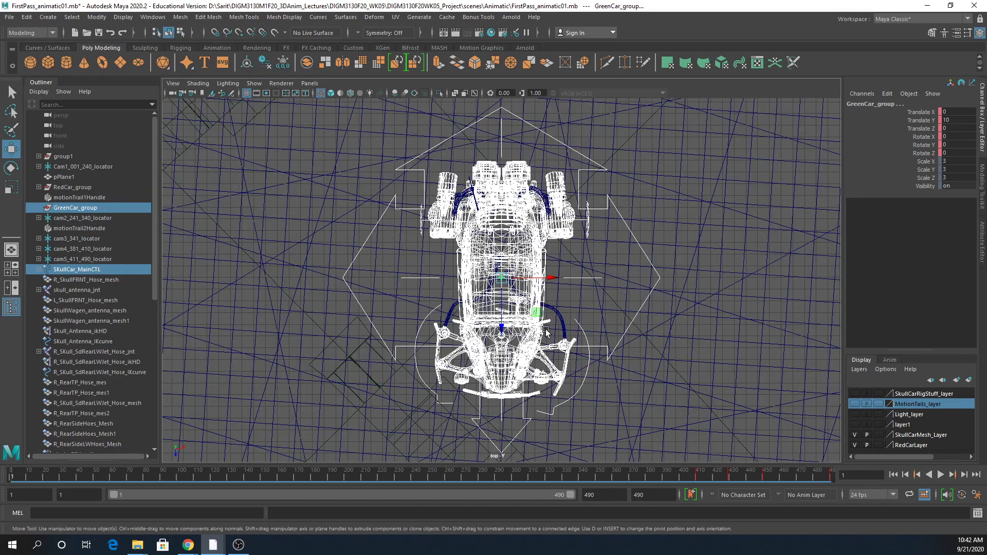
Return to the four-view layout, switch the side view to the persp camera and frame the car there.
key(space)
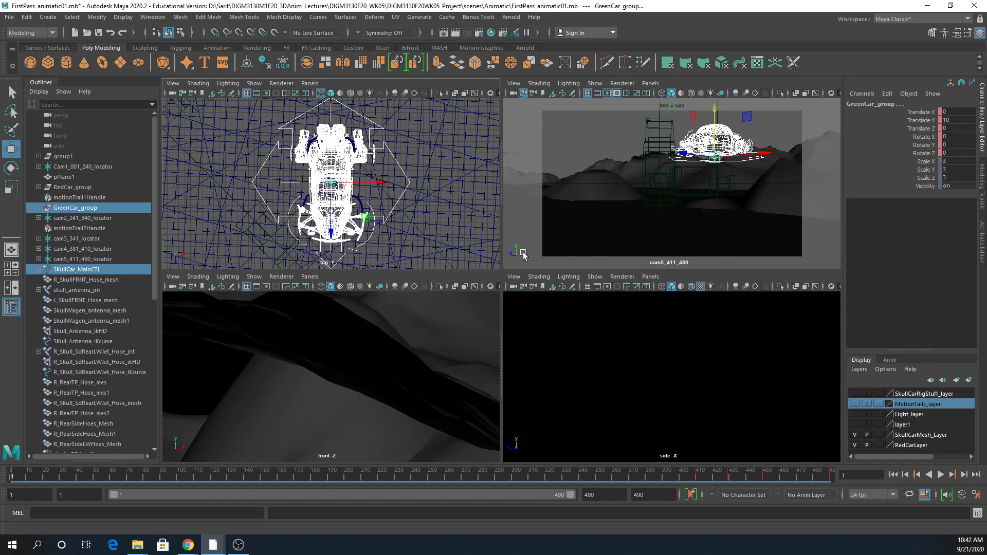
click(650, 277)
mouse_move(671, 288)
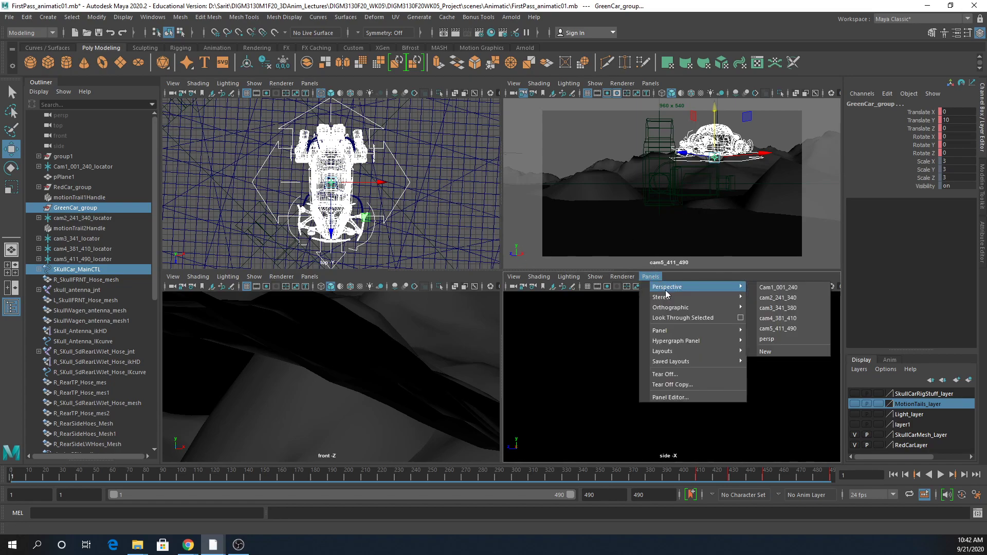
click(777, 340)
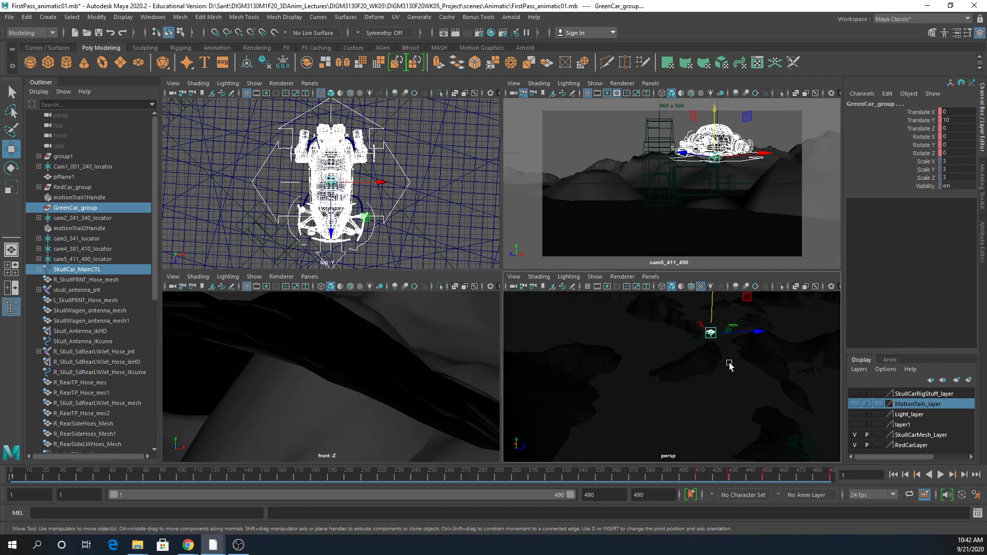
key(f)
alt+right_drag(713, 394, 781, 401)
alt+drag(756, 438, 720, 419)
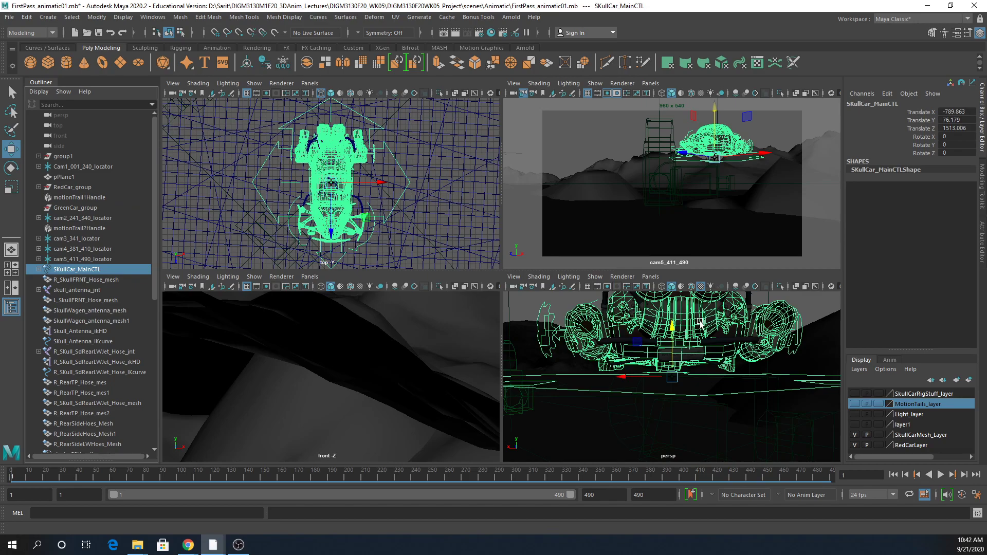
Lower SKullCar_MainCTL to about 64.573 in Y, rotate it to about -122.85 in Y and check it through cam5_411_490.
drag(673, 329, 663, 487)
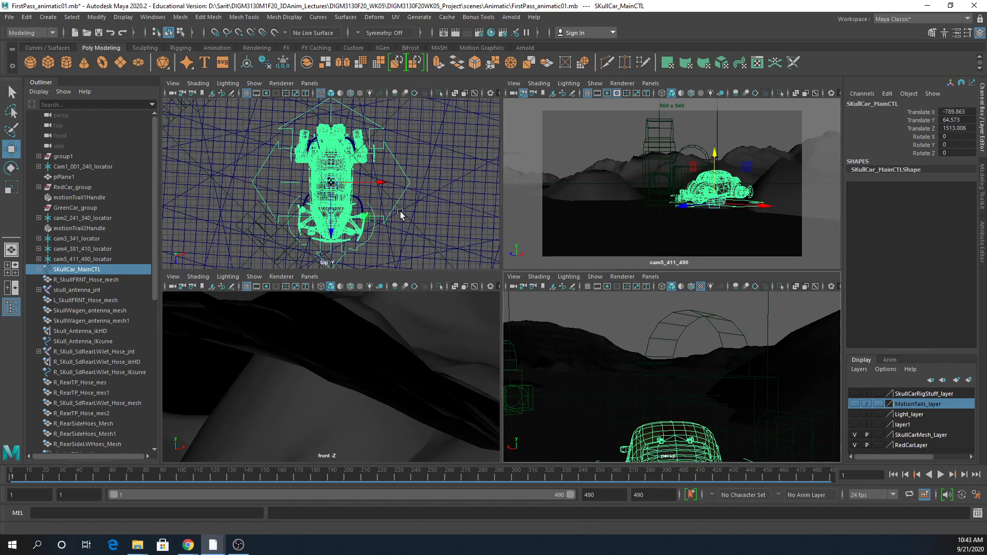
key(e)
drag(374, 203, 280, 216)
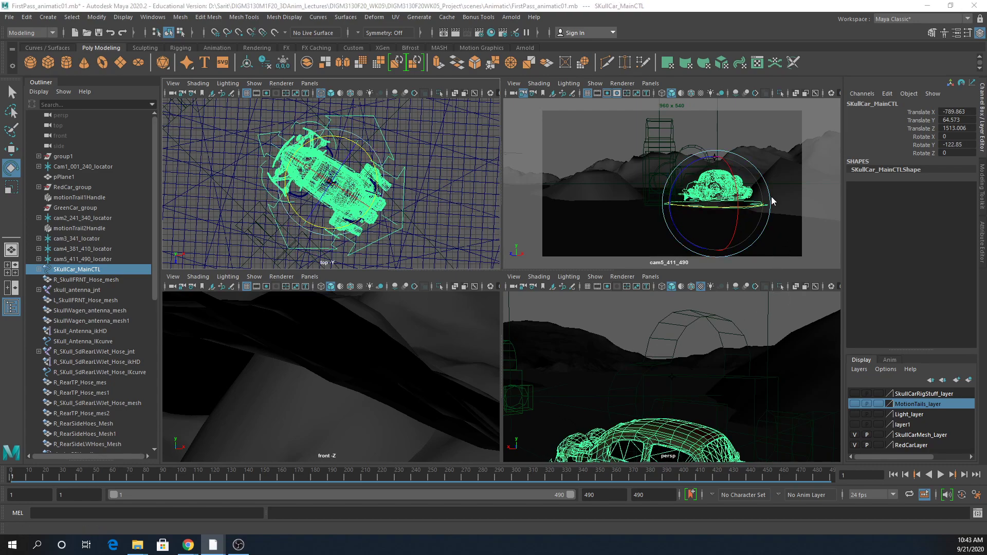
key(space)
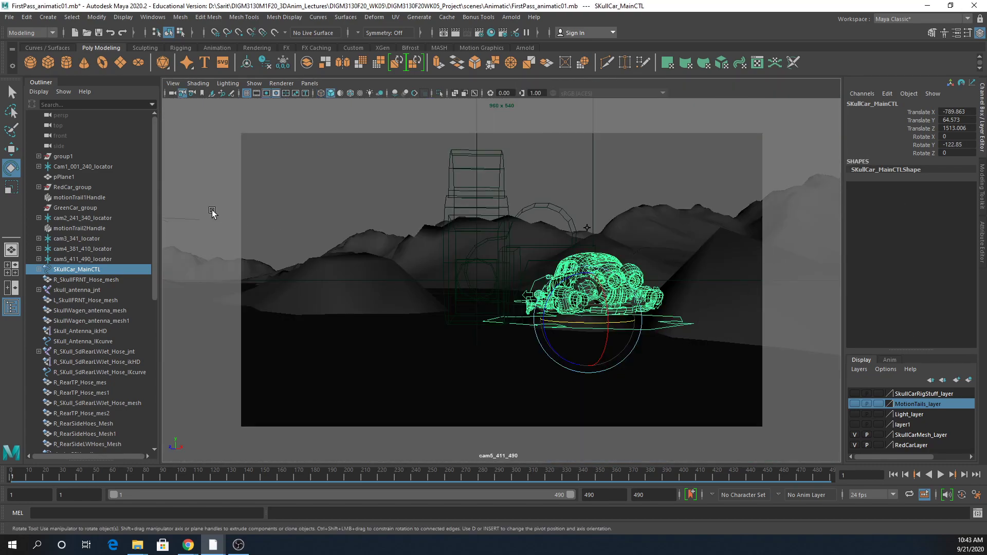
key(space)
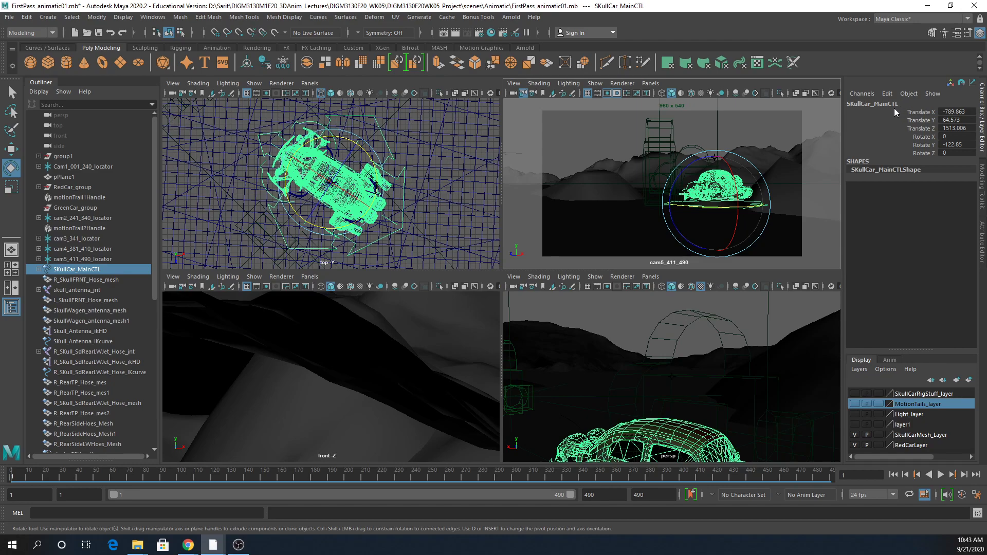
Reset all translate and rotate channels of SKullCar_MainCTL to 0 and frame the car in the top view.
drag(939, 111, 948, 153)
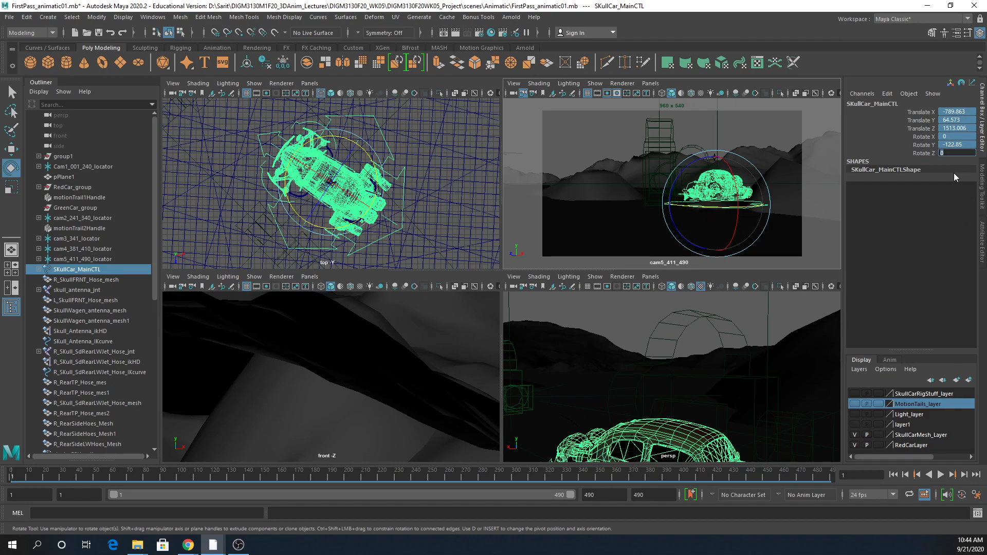
key(Return)
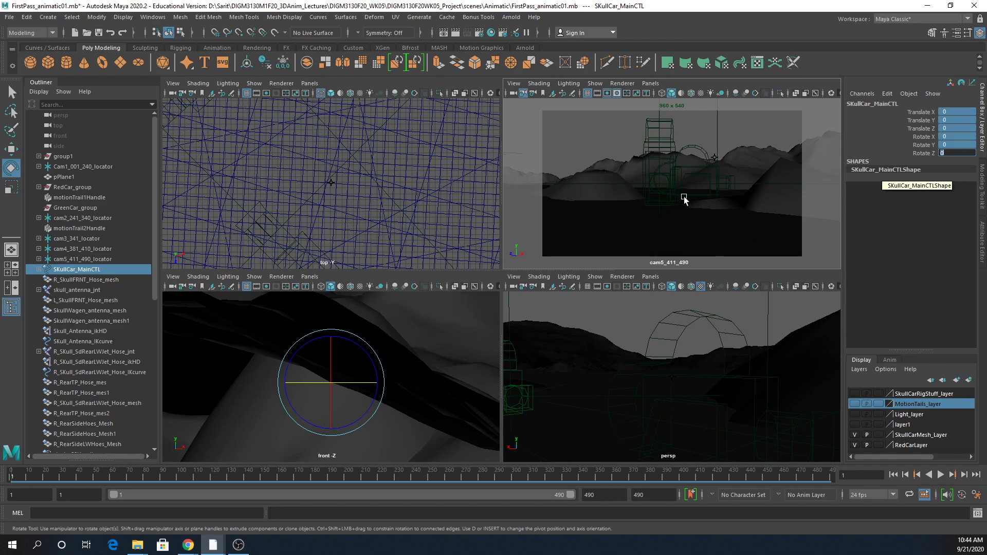
middle_click(428, 209)
key(f)
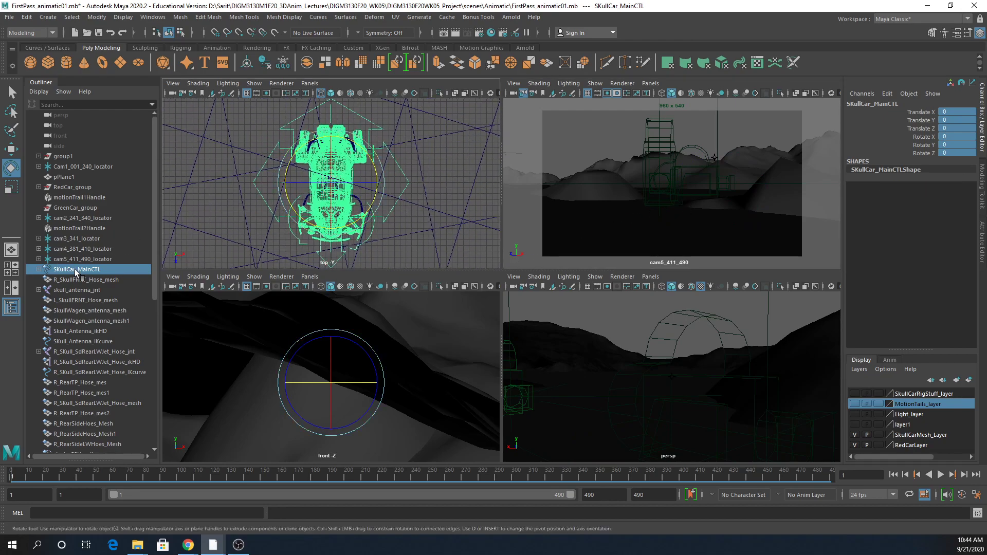
click(949, 120)
drag(949, 153, 950, 109)
Group SKullCar_MainCTL under a new parent node and rename that group SKullCar_ReLocateNode_GP.
click(27, 17)
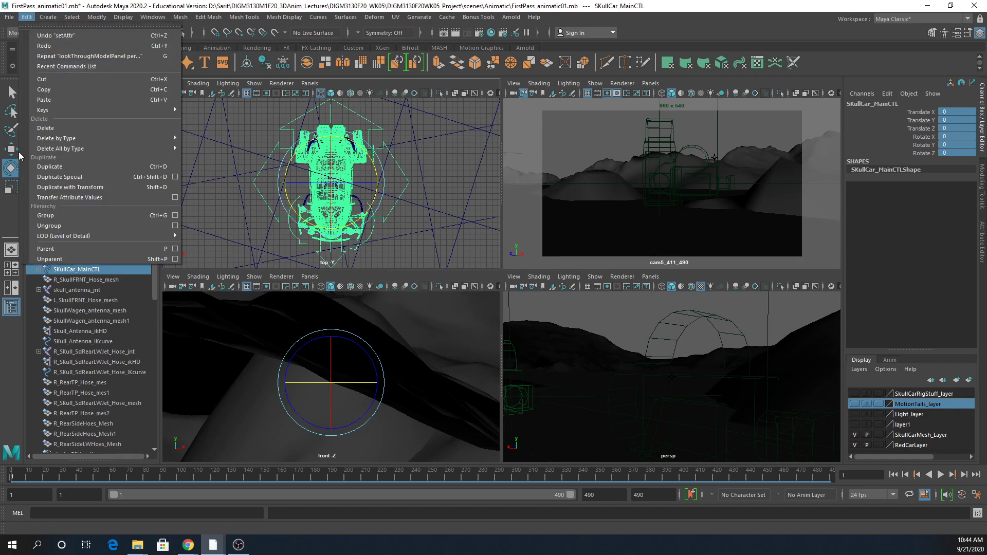
click(164, 215)
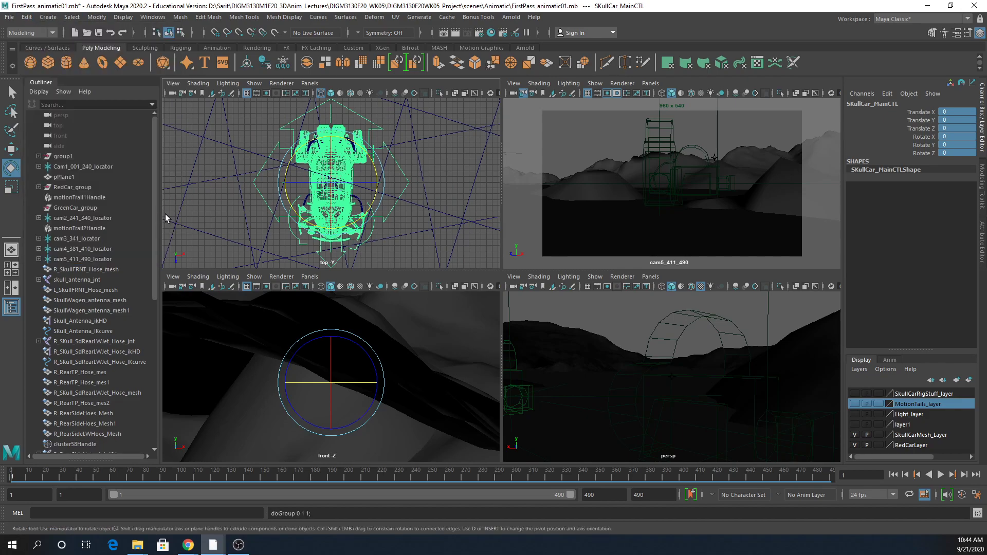
double_click(868, 104)
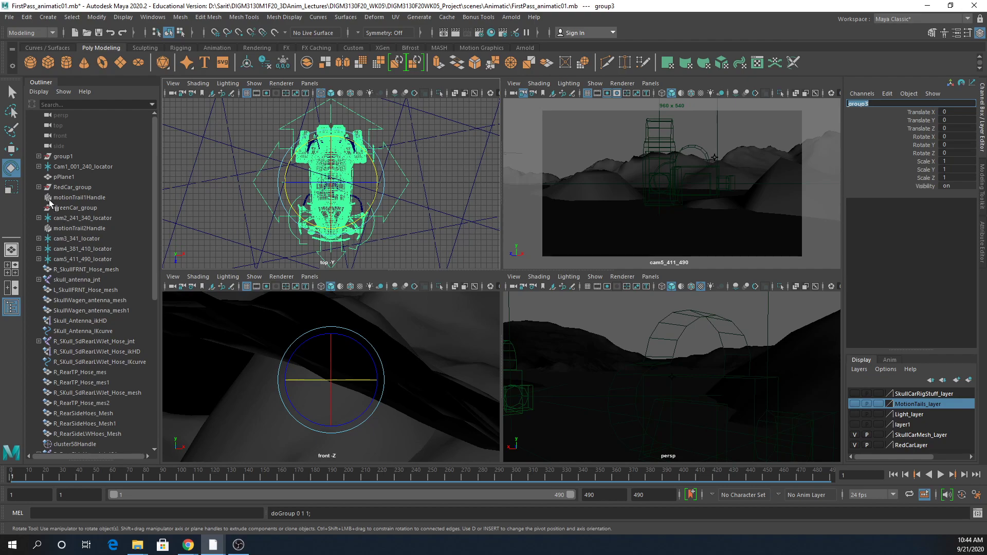
scroll(68, 313, down, 9)
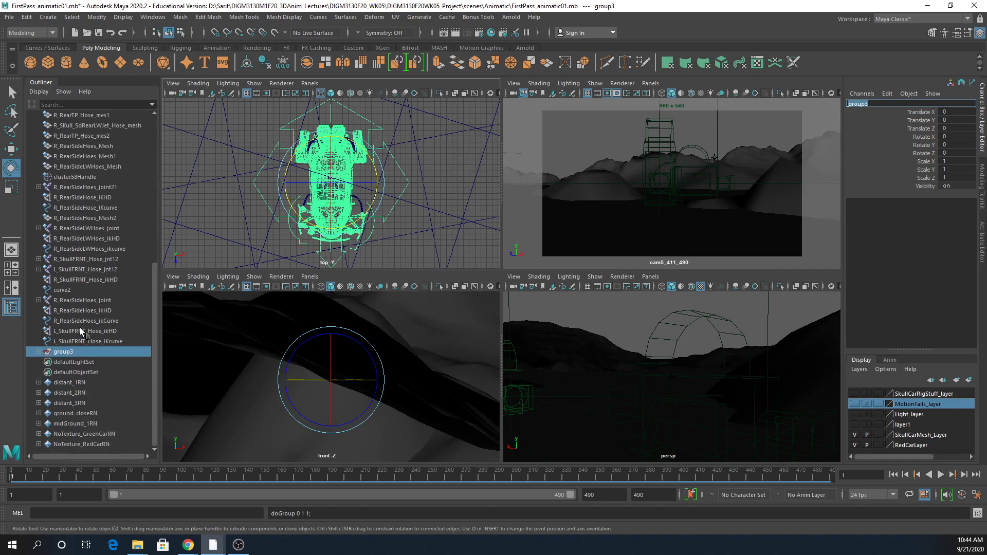
click(40, 352)
double_click(70, 362)
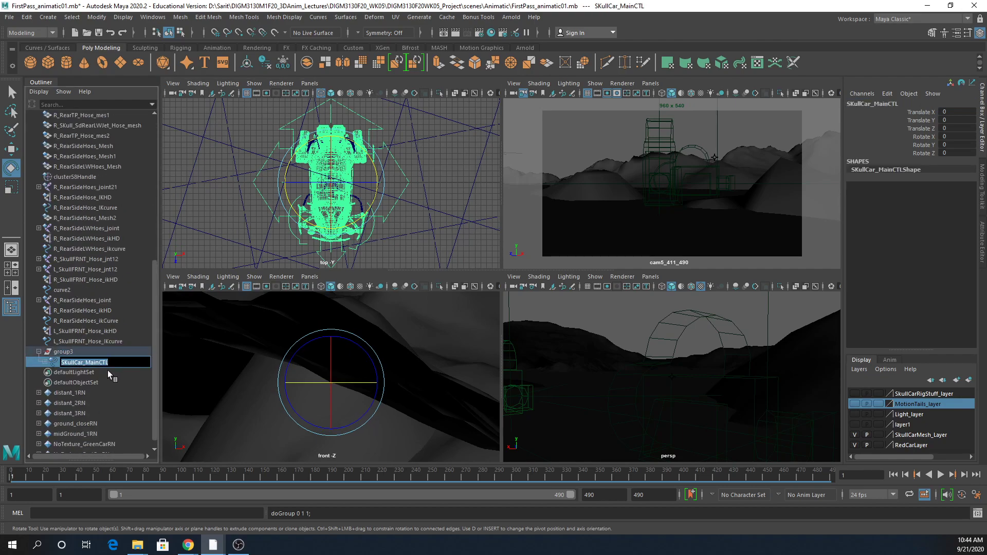
click(58, 353)
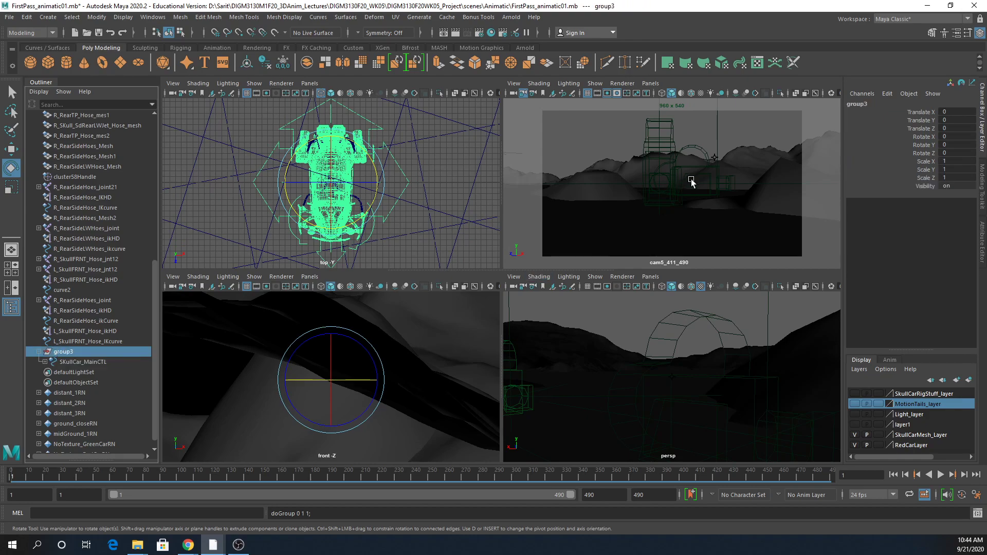
click(883, 104)
double_click(884, 104)
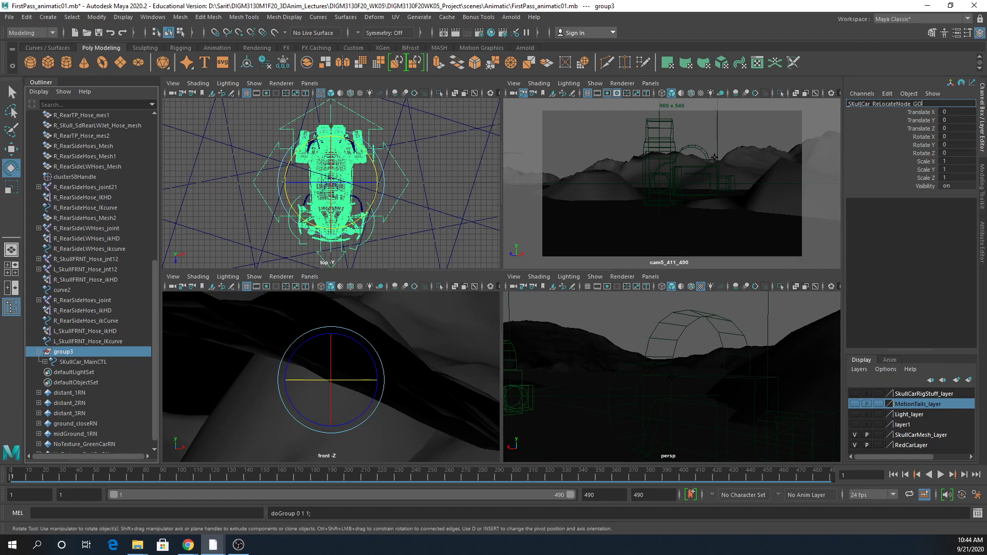
key(Return)
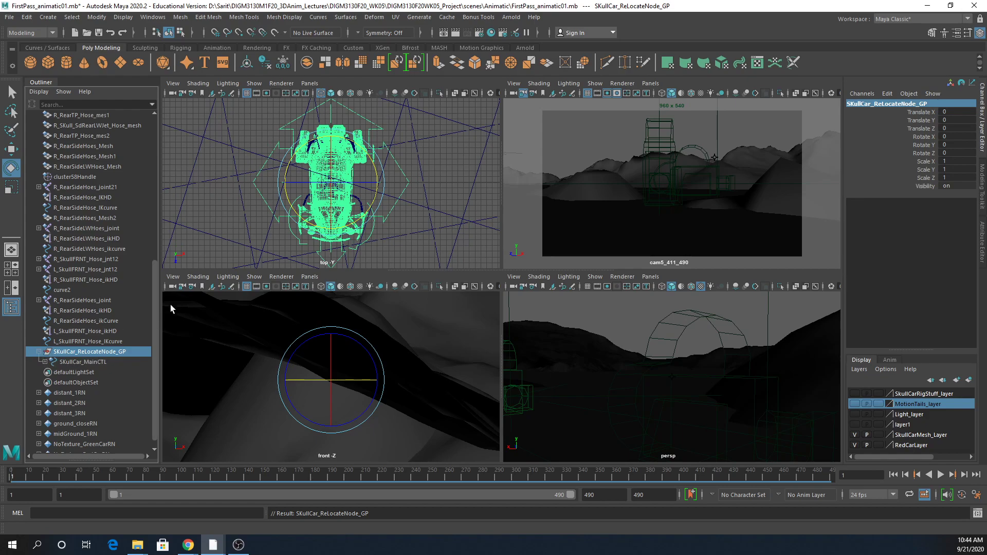
Match all transformations of SKullCar_ReLocateNode_GP to GreenCar_group.
drag(153, 313, 148, 171)
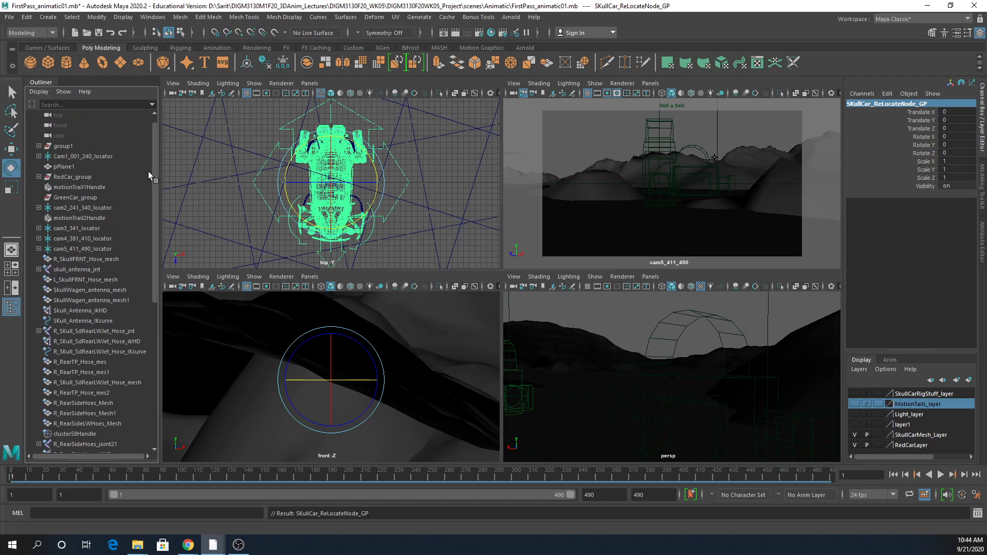
click(62, 197)
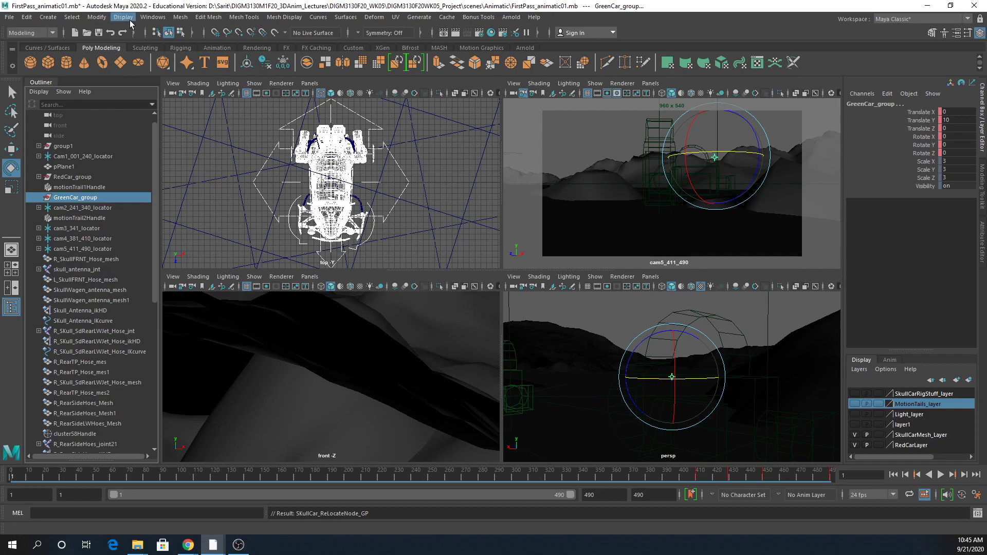
click(96, 17)
mouse_move(117, 73)
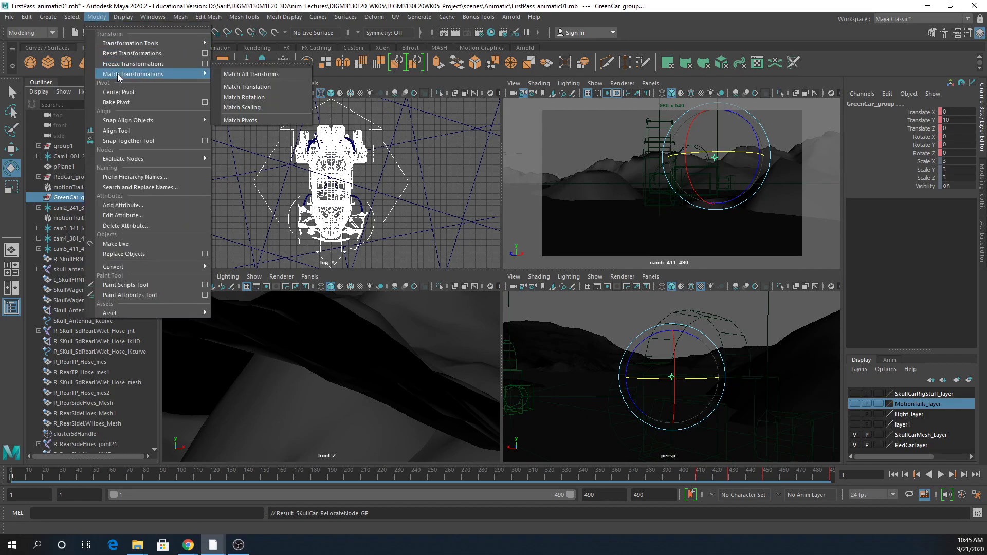
click(276, 71)
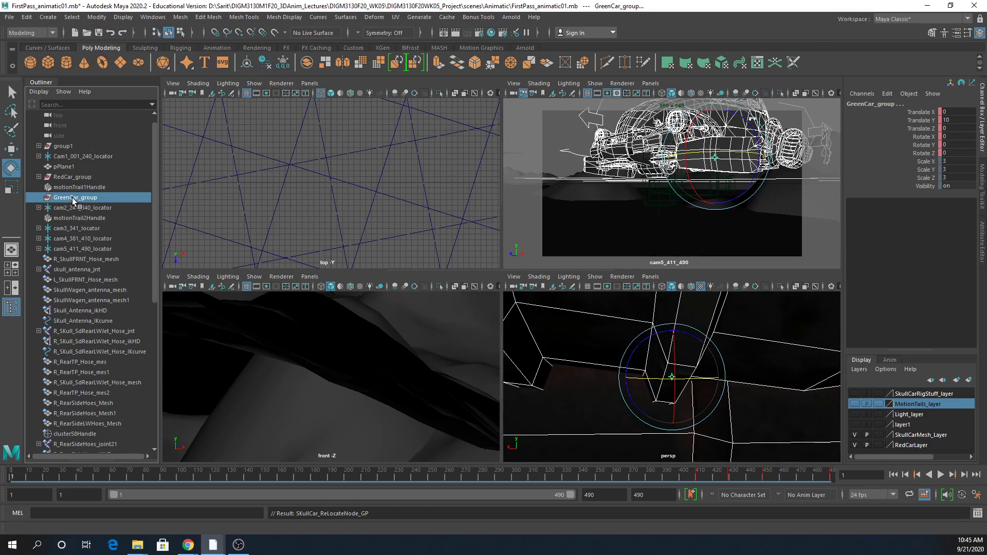
Parent SKullCar_ReLocateNode_GP under GreenCar_group in the Outliner and select it there.
scroll(153, 263, down, 1)
scroll(142, 341, down, 6)
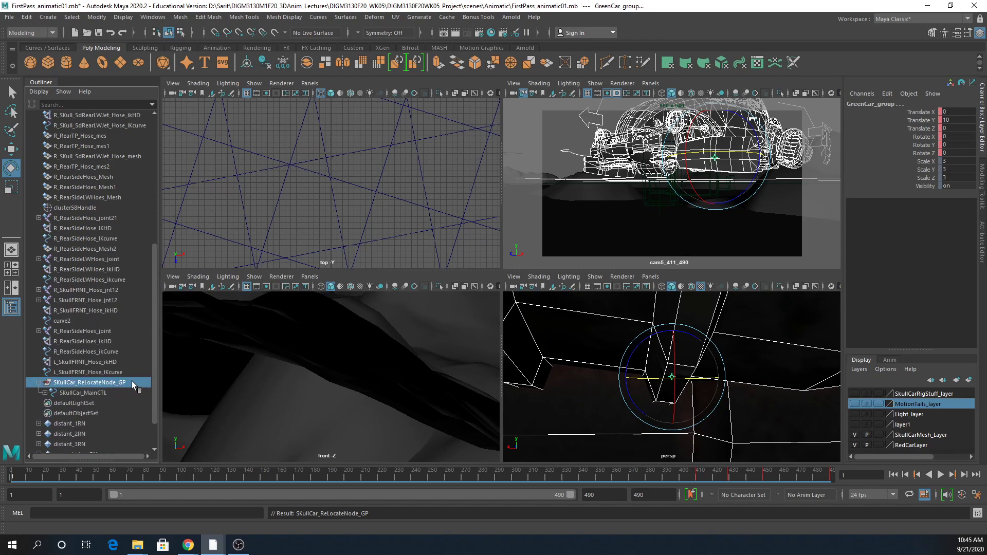
scroll(129, 288, up, 6)
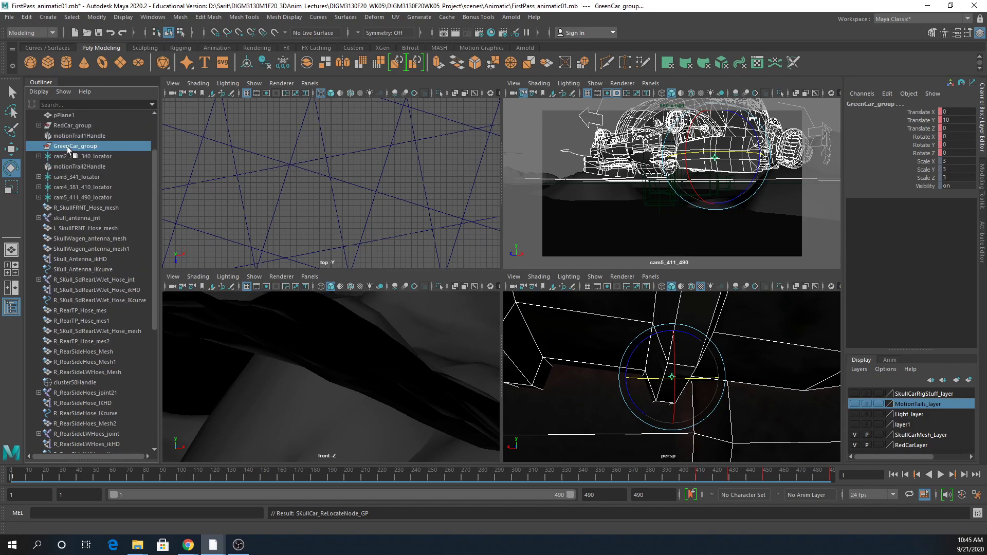
key(Down)
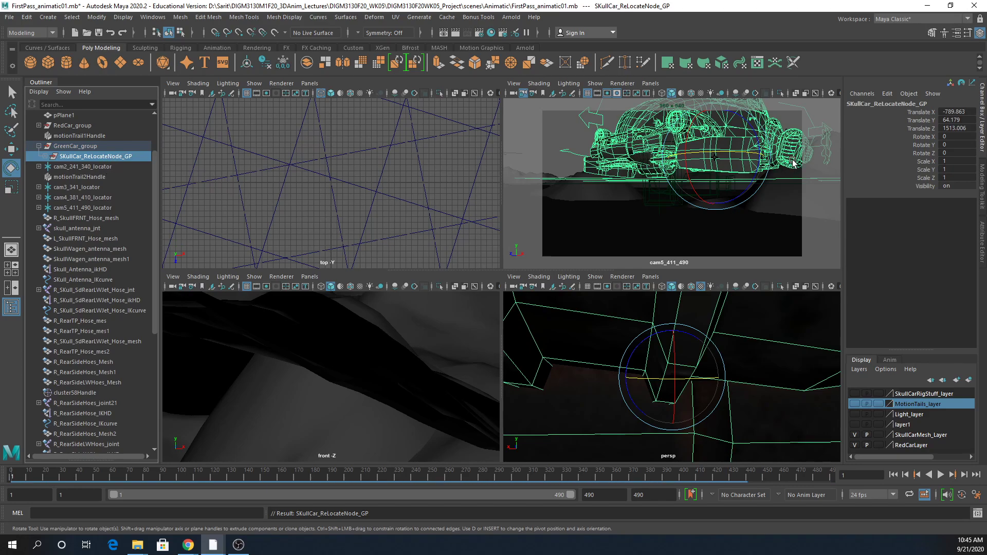
Rotate SKullCar_ReLocateNode_GP to about -126.62 in Y and lower it to about 60.165 in Y, judging by the cam5_411_490 view.
click(739, 148)
drag(739, 149, 699, 153)
key(ctrl+z)
key(w)
drag(715, 114, 714, 157)
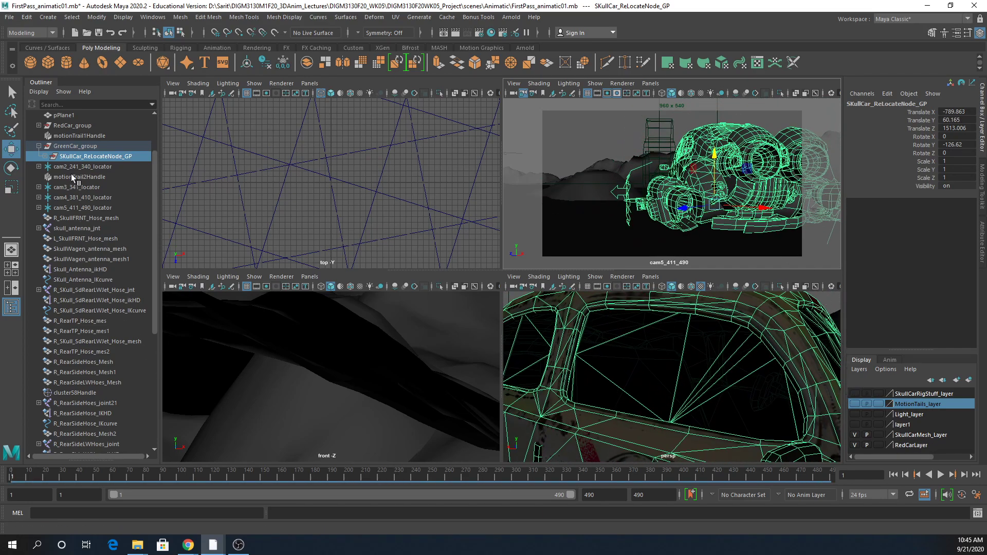
Go to frame 324 and compare the channels of GreenCar_group with those of its child SKullCar_ReLocateNode_GP.
mouse_move(228, 479)
mouse_down()
mouse_move(573, 519)
mouse_move(837, 519)
mouse_move(822, 535)
mouse_move(551, 538)
mouse_up()
click(75, 146)
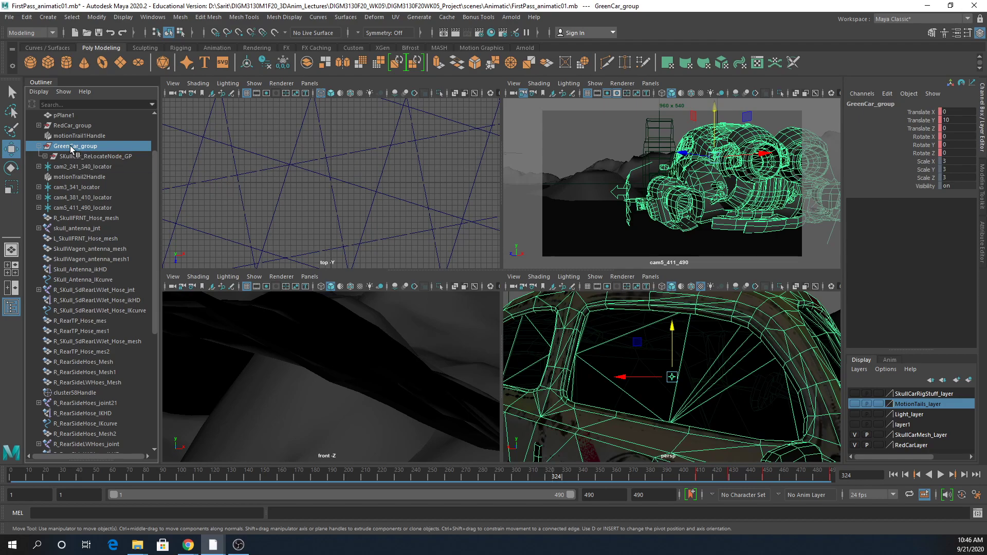
click(83, 156)
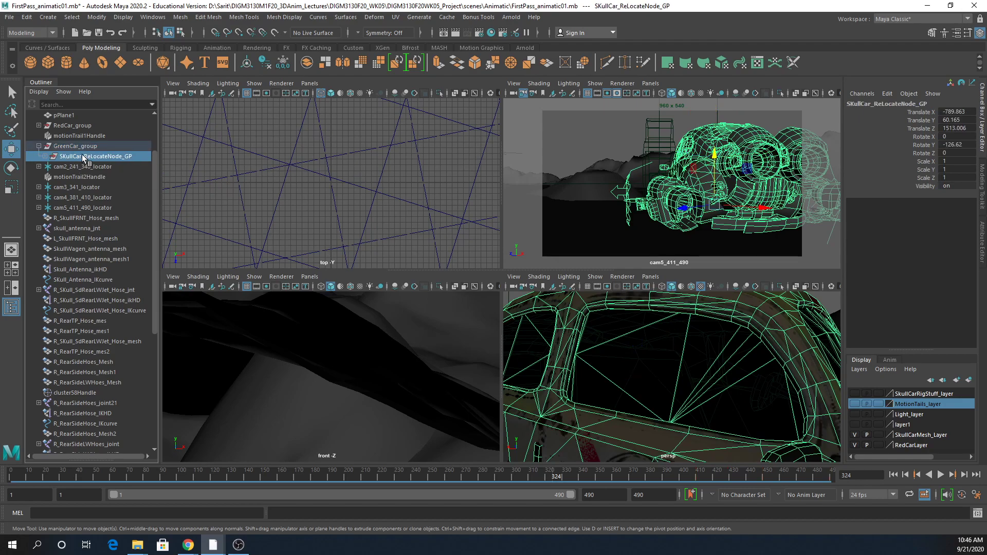
Unparent SKullCar_ReLocateNode_GP from GreenCar_group, and start the playback range at frame 411 with GreenCar_group selected.
key(shift+p)
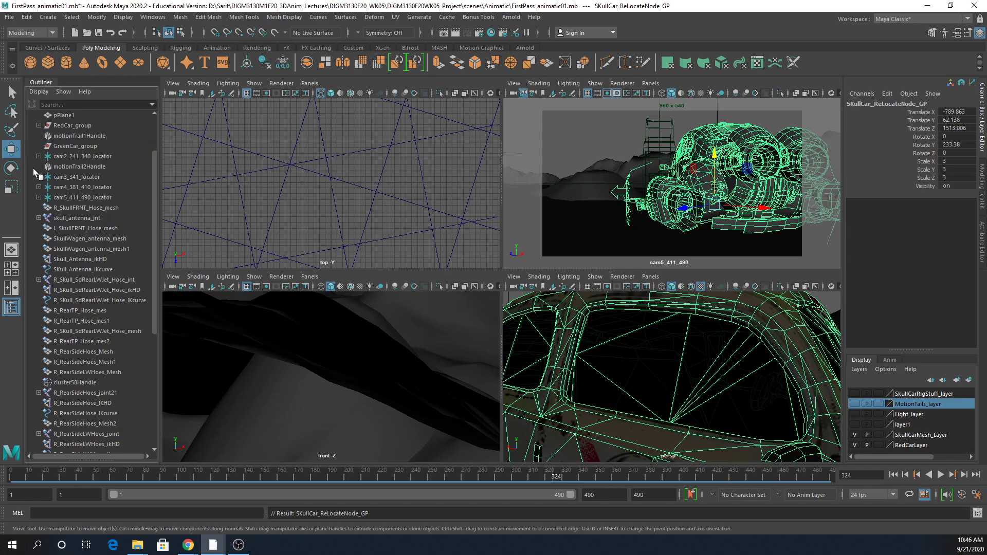
click(72, 147)
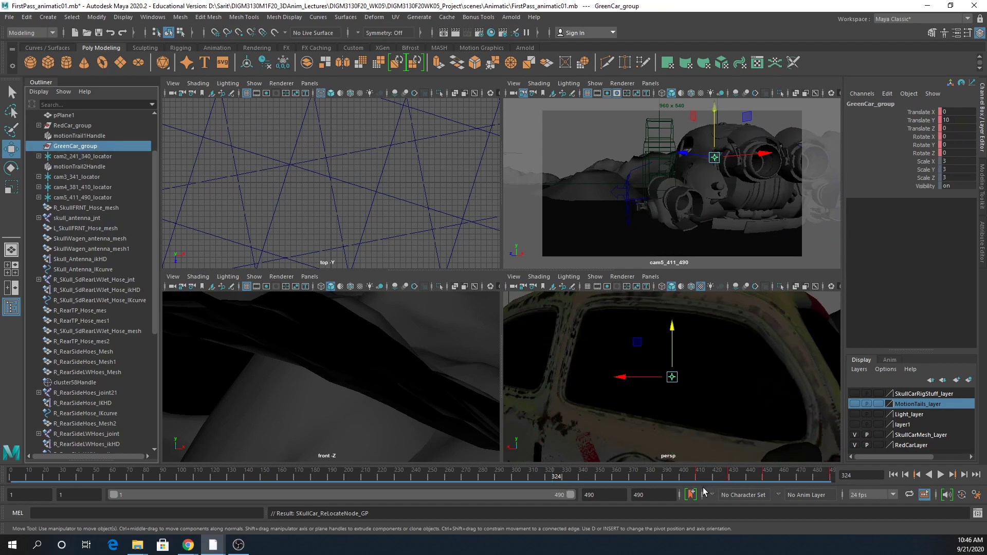
click(74, 495)
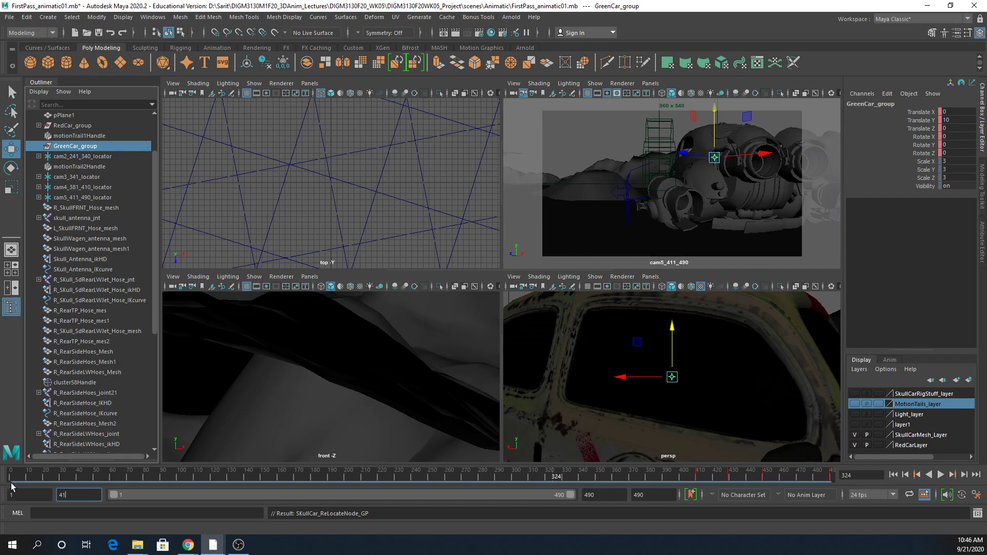
text(411)
key(Return)
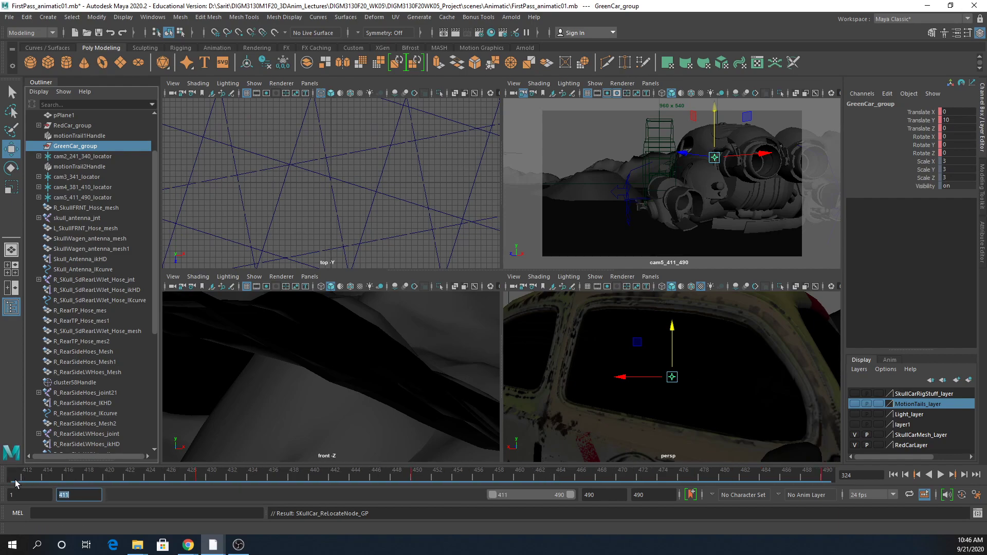
Copy the GreenCar_group animation keys across the frame range 411 to 490.
click(11, 481)
key(alt+v)
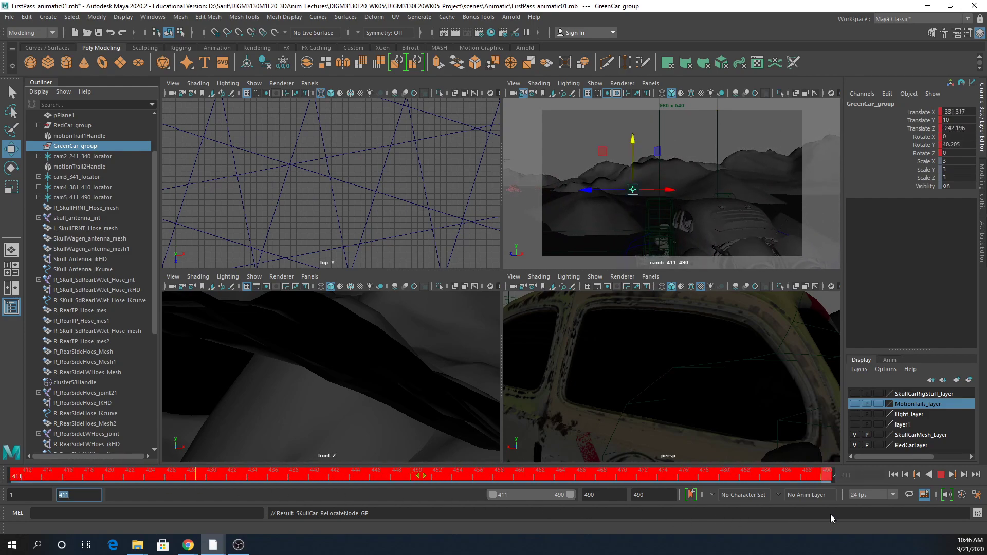
right_click(796, 474)
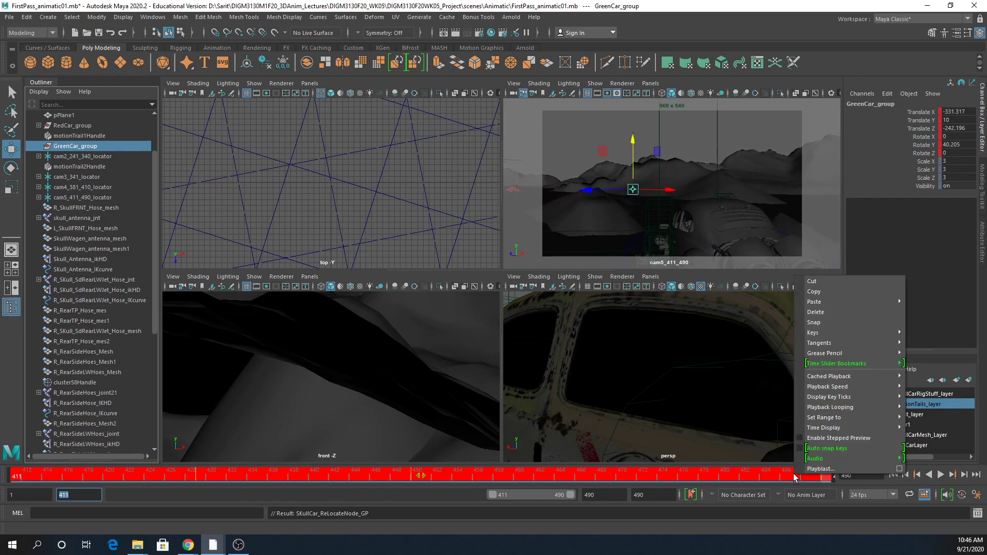
click(825, 292)
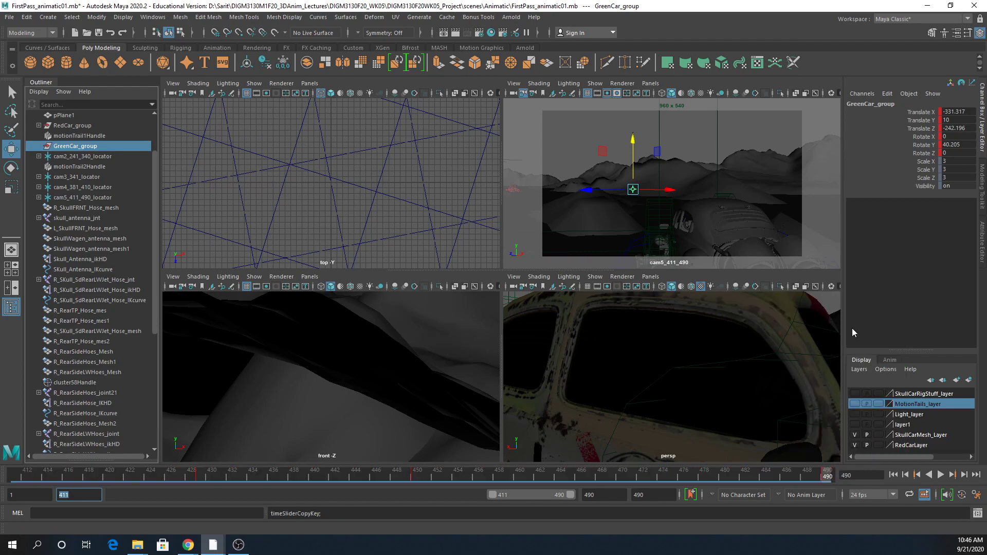
Paste the copied keys onto the translate and rotate channels of SKullCar_MainCTL, inside SKullCar_ReLocateNode_GP, over frames 411 to 490.
drag(920, 113, 925, 151)
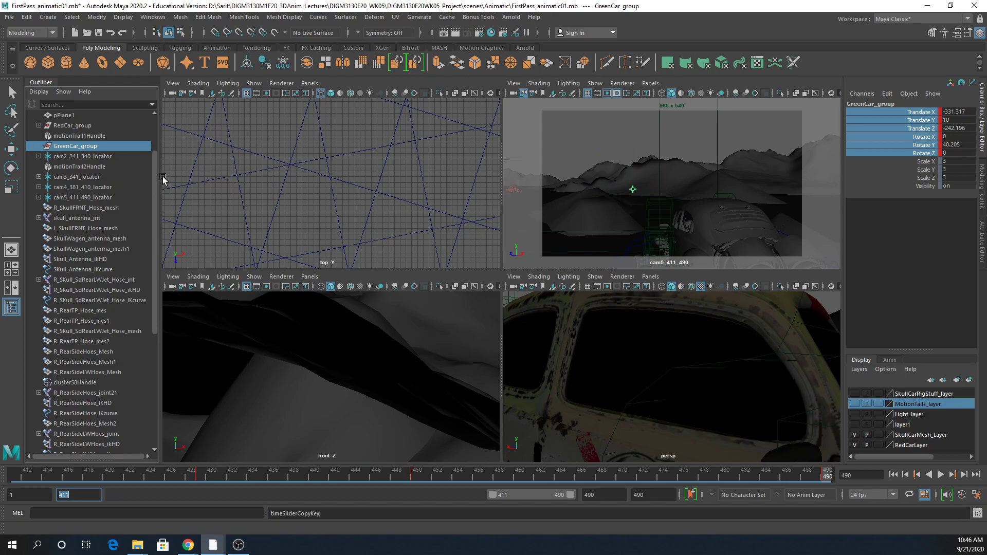
scroll(144, 274, down, 6)
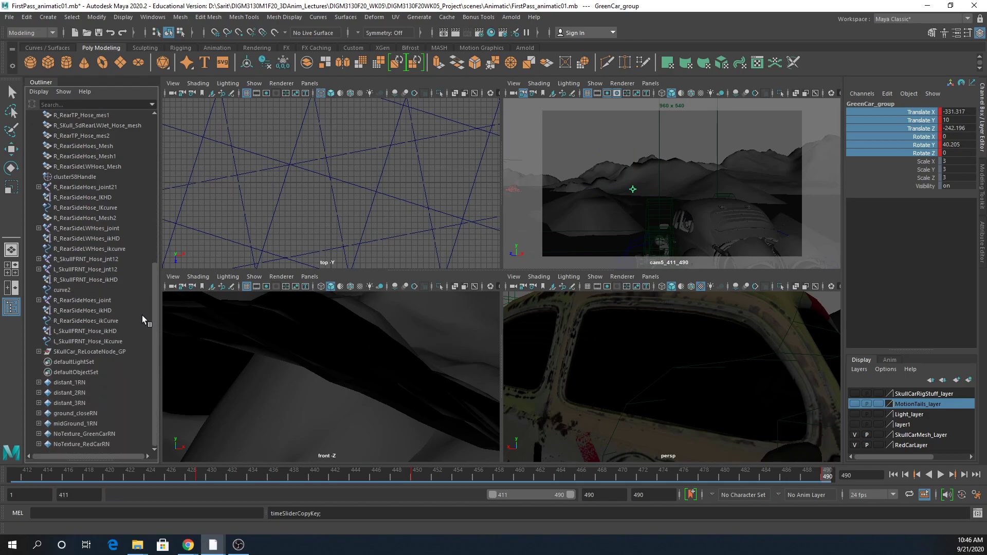
mouse_move(153, 277)
mouse_down()
mouse_move(154, 186)
mouse_move(147, 277)
mouse_up()
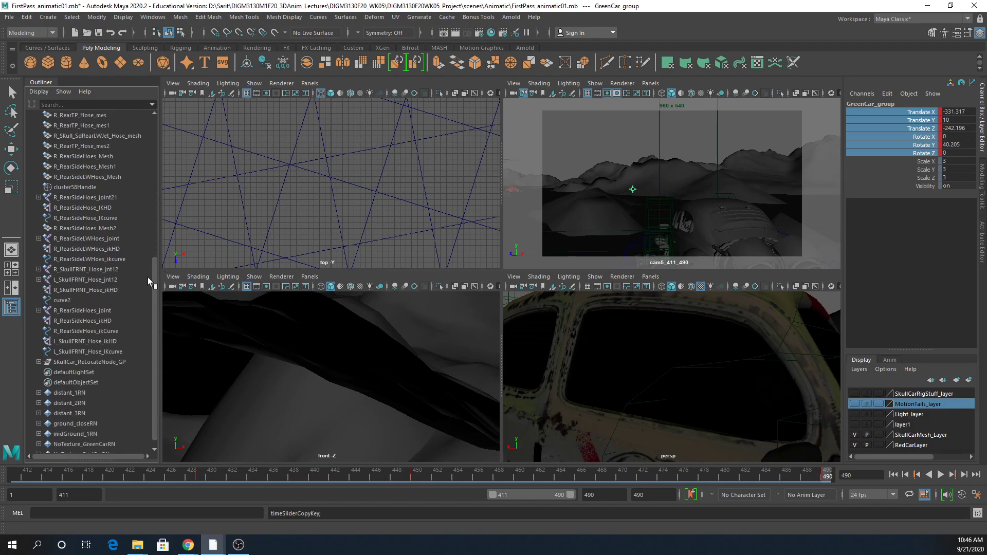
click(61, 361)
click(39, 362)
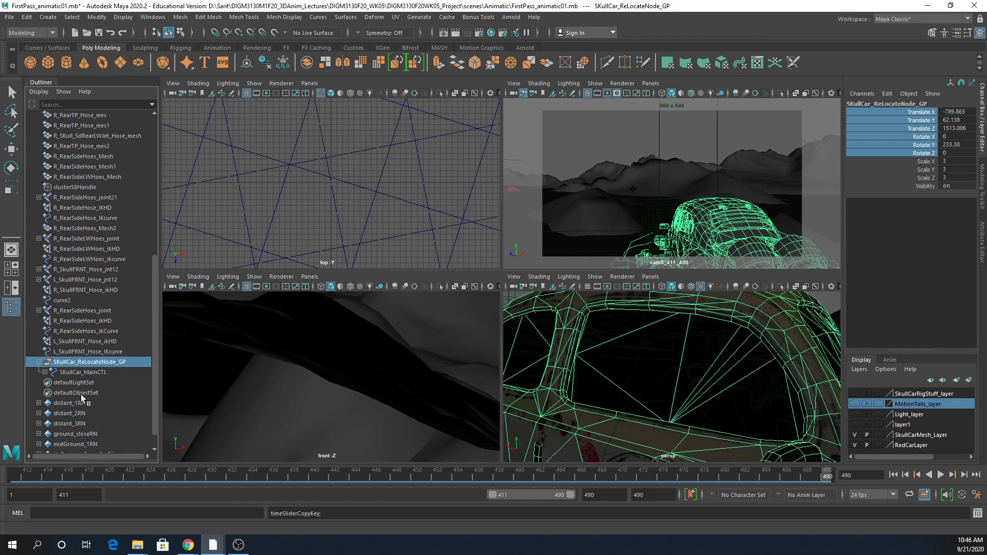
click(87, 373)
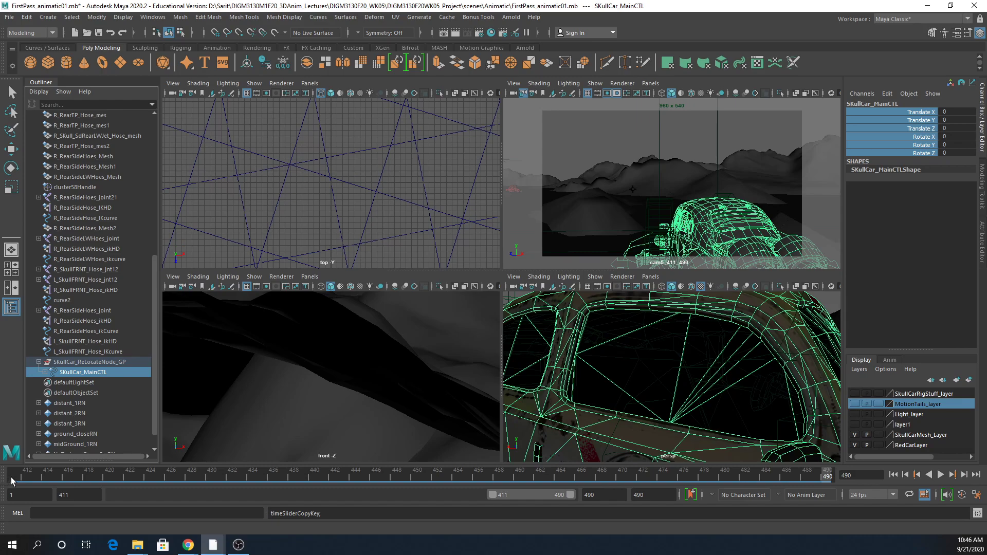
shift+drag(8, 479, 829, 479)
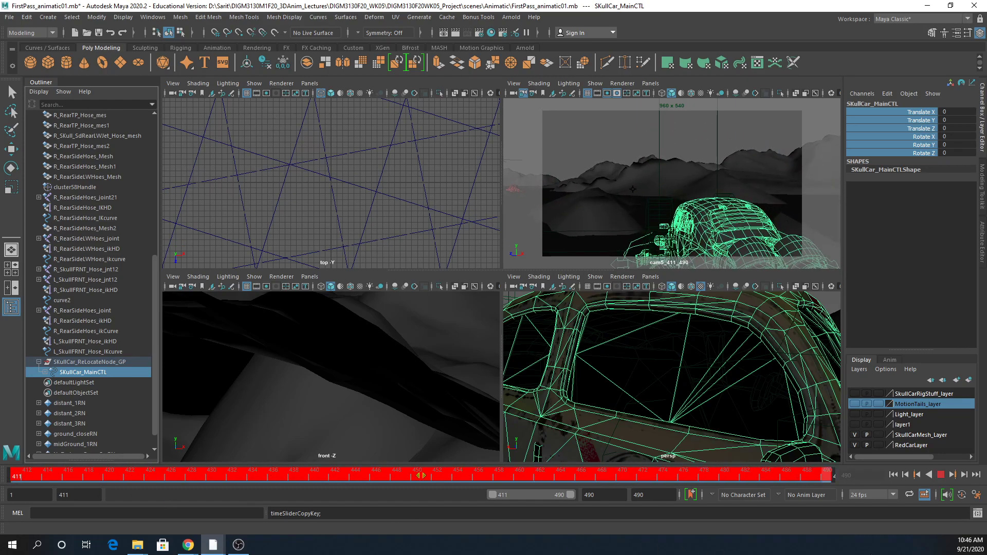
right_click(292, 477)
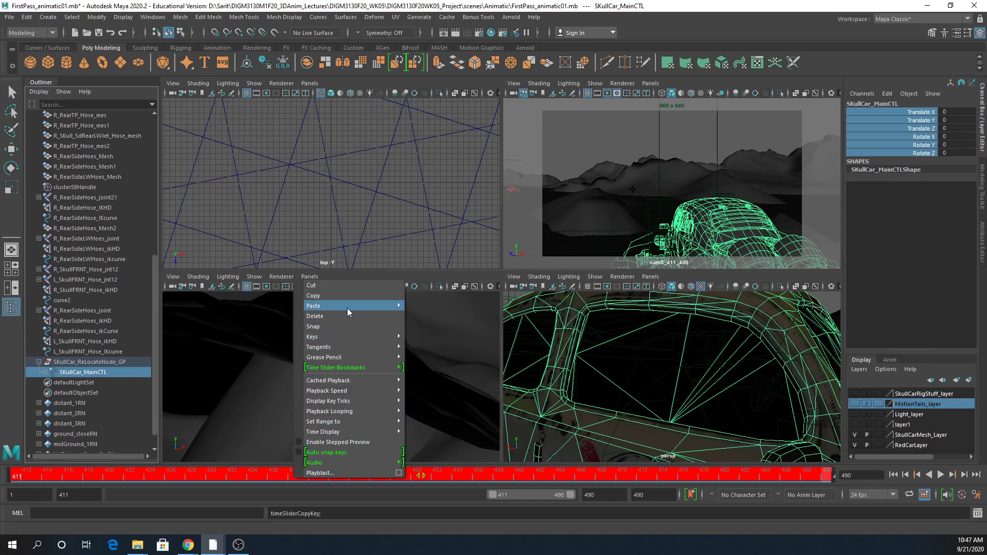
mouse_move(347, 308)
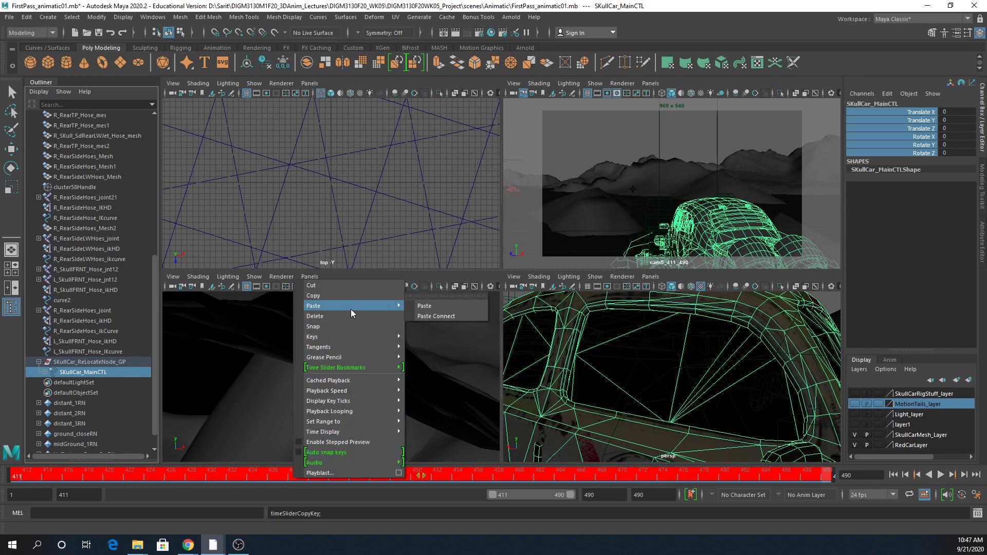
click(419, 306)
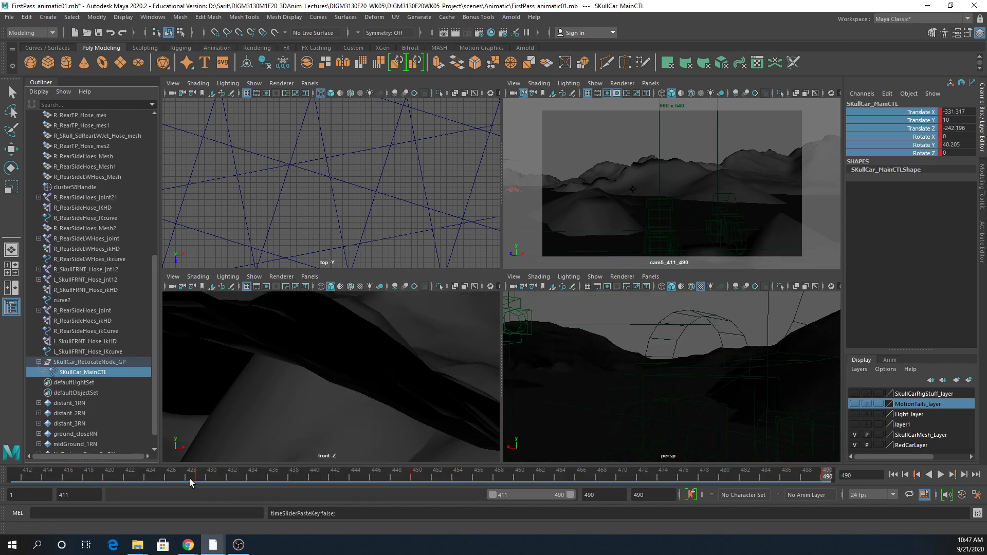
Check the pasted motion across the timeline, return to frame 411 and frame the SkullCar in the top and persp views.
drag(199, 478, 906, 517)
key(alt+shift+v)
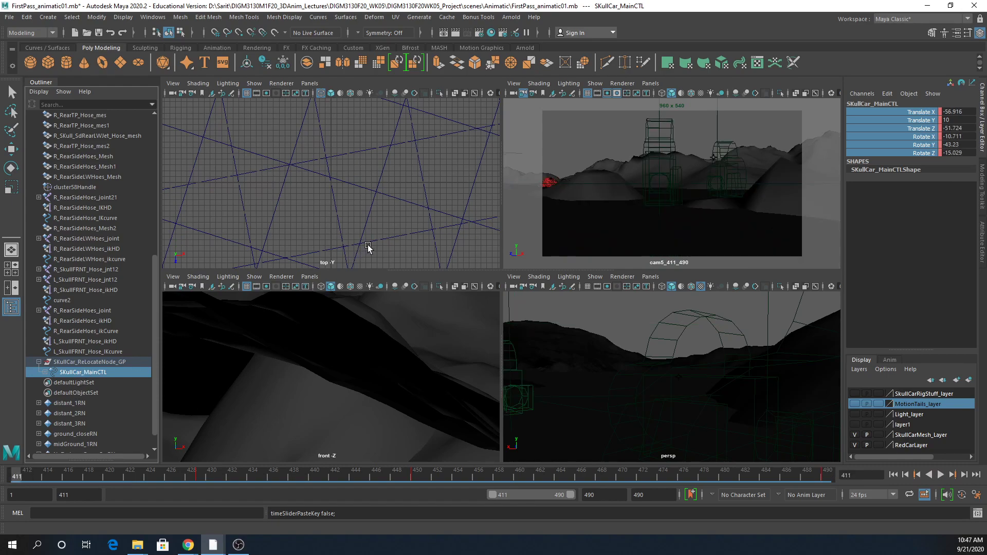
key(f)
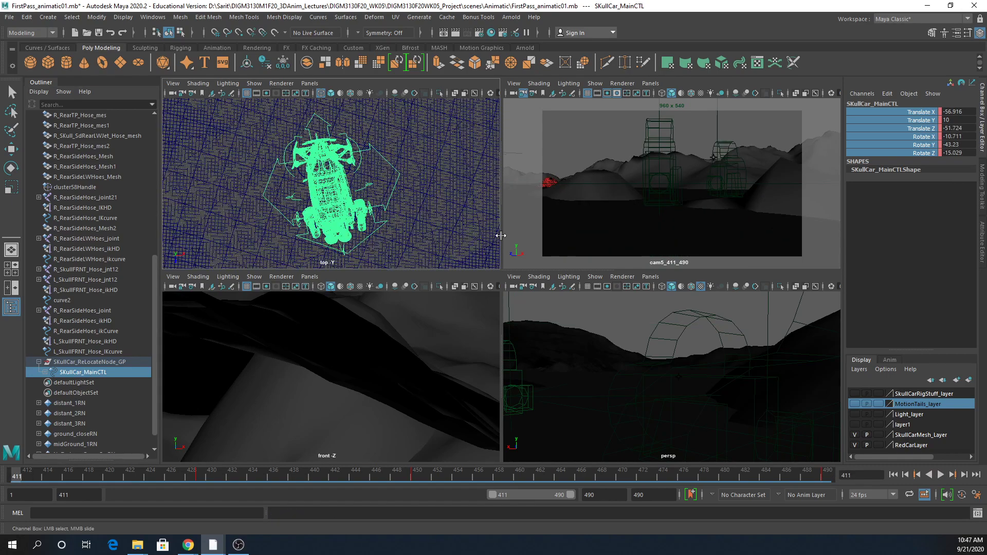
middle_click(701, 423)
key(f)
alt+drag(705, 397, 621, 426)
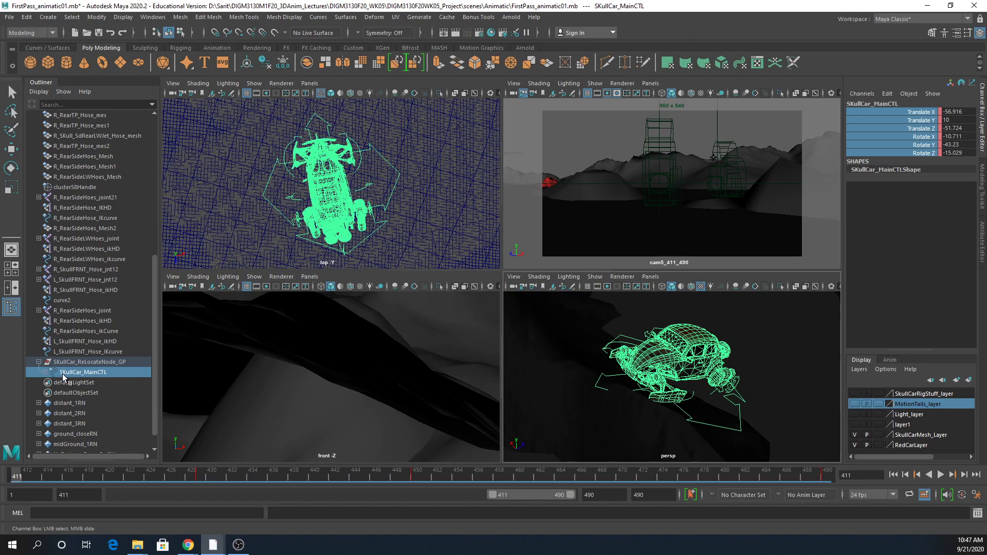
Compare the channel values of SKullCar_ReLocateNode_GP with those of its child SKullCar_MainCTL at frame 411.
click(100, 362)
click(107, 374)
click(97, 366)
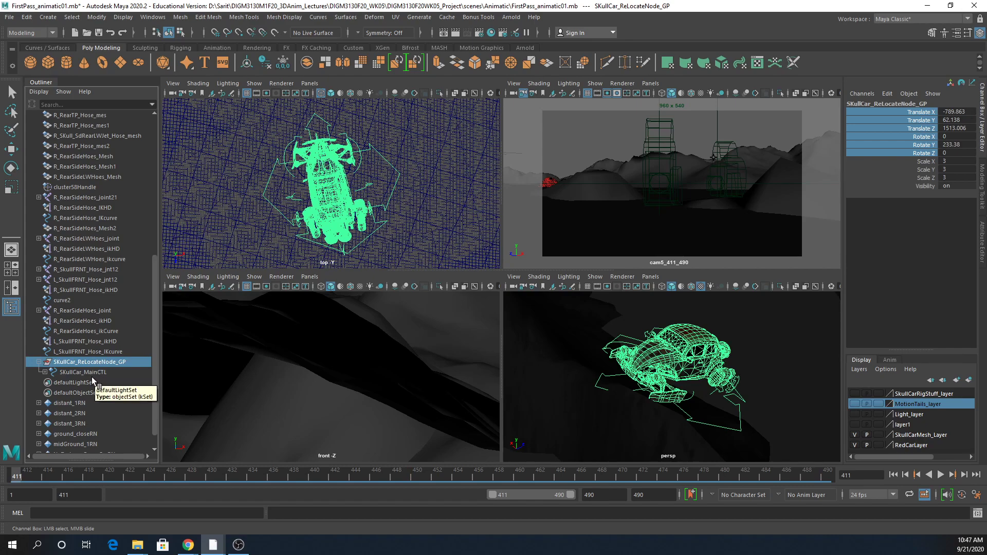
click(91, 372)
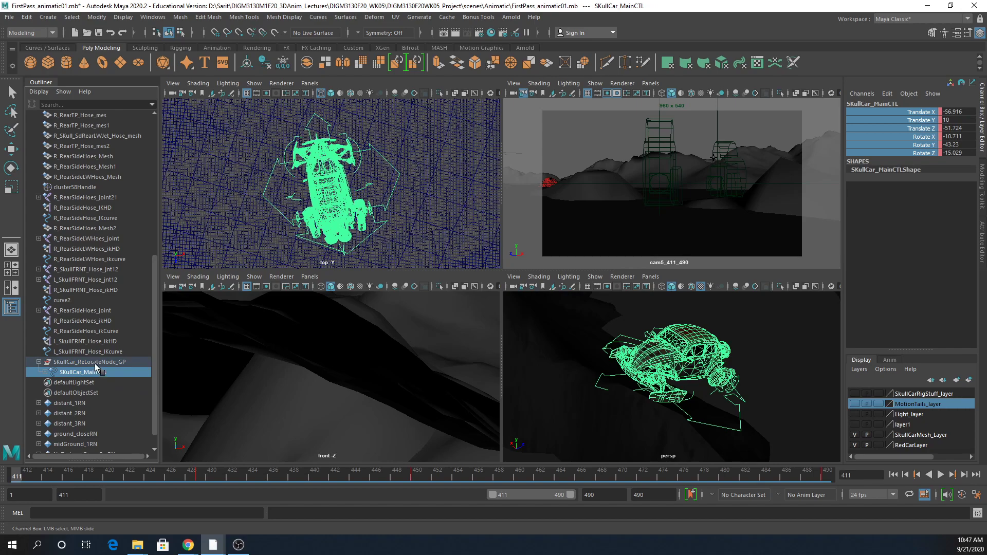
click(94, 362)
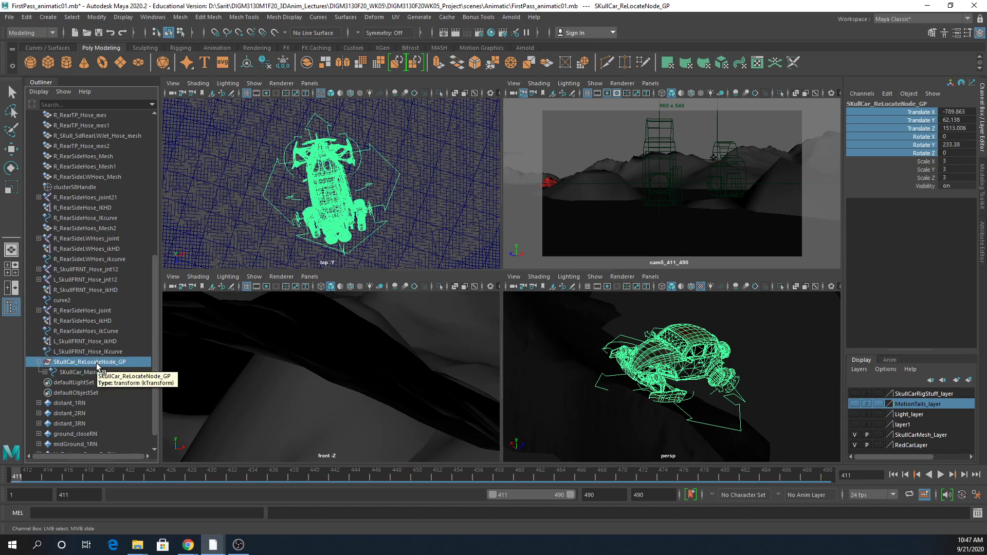
click(100, 374)
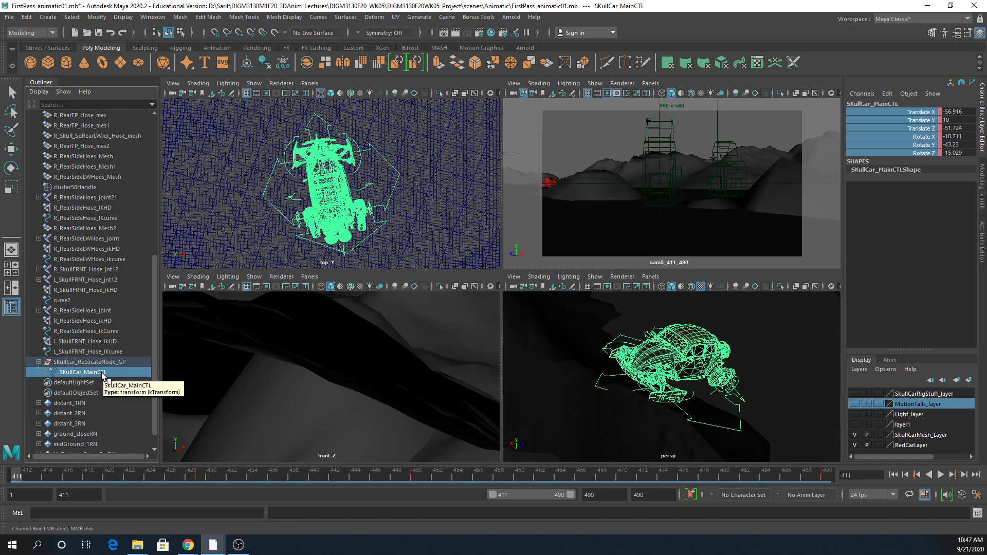
click(104, 362)
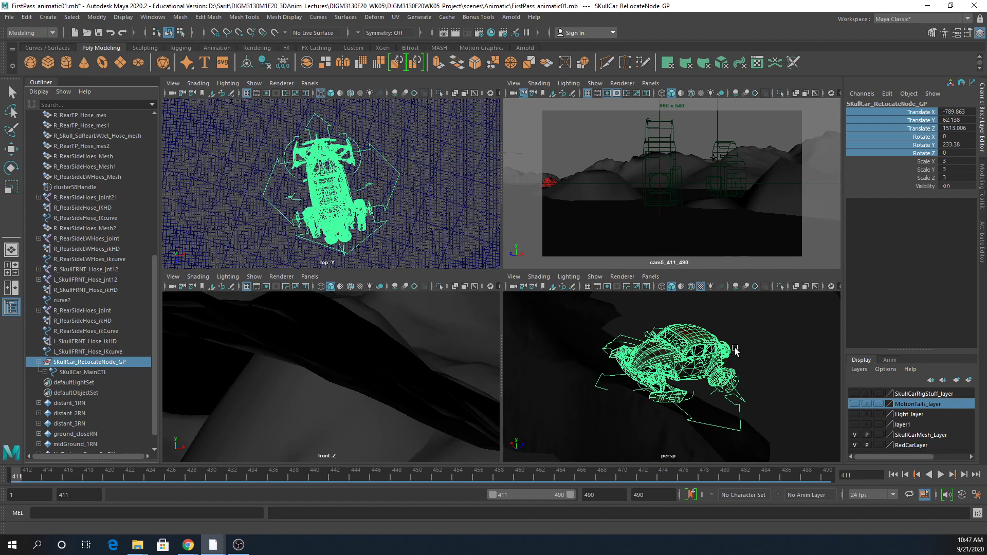
Play the animation from frame 411 in a wide persp view to examine the car's path relative to the SKullCar_ReLocateNode_GP pivot.
scroll(731, 360, down, 4)
alt+drag(615, 394, 666, 381)
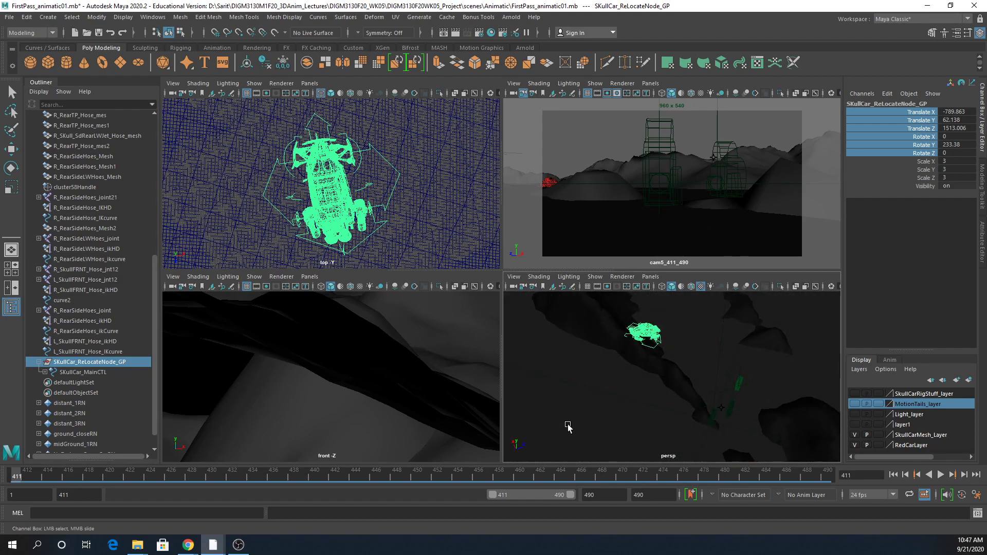
click(67, 372)
click(72, 363)
key(w)
alt+drag(673, 419, 692, 411)
key(alt+v)
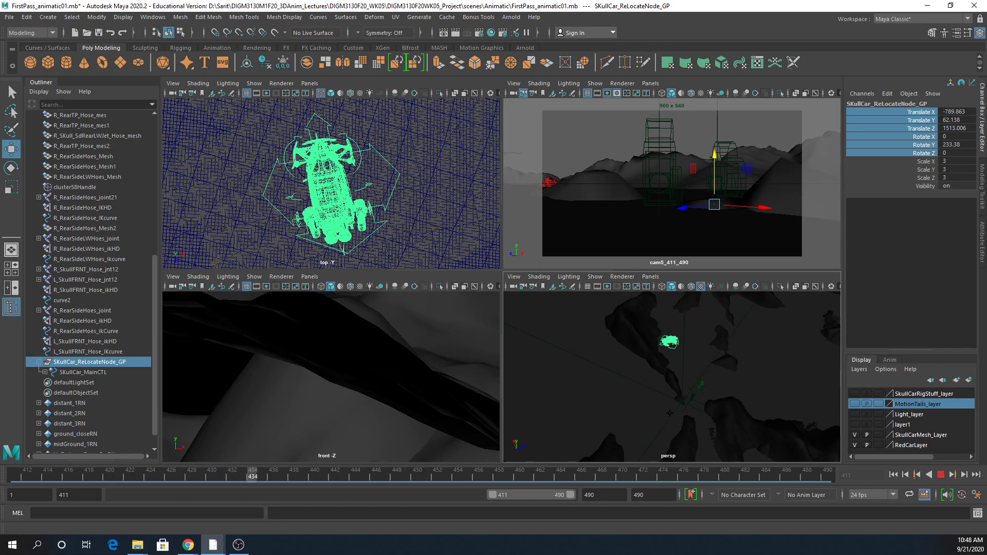
key(Escape)
key(alt+shift+v)
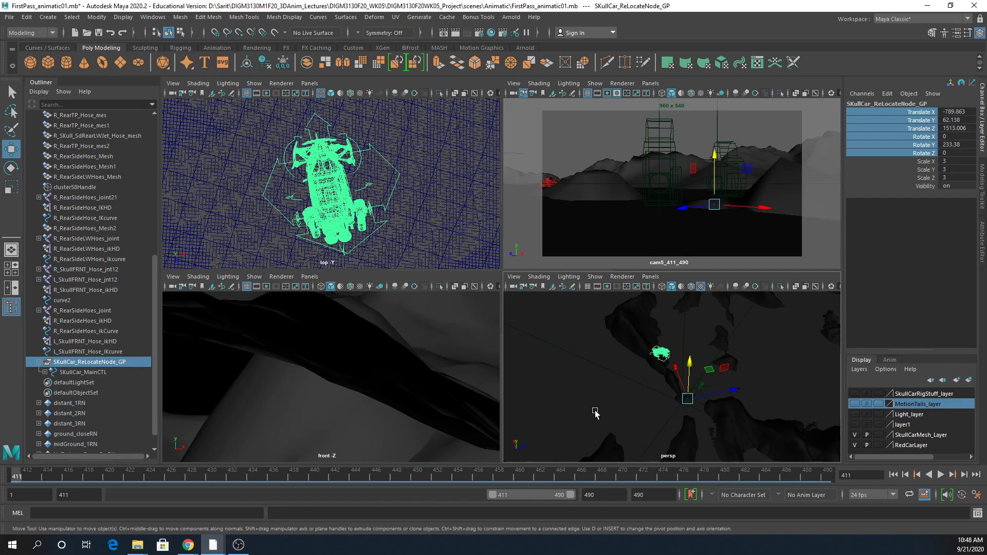
key(alt+v)
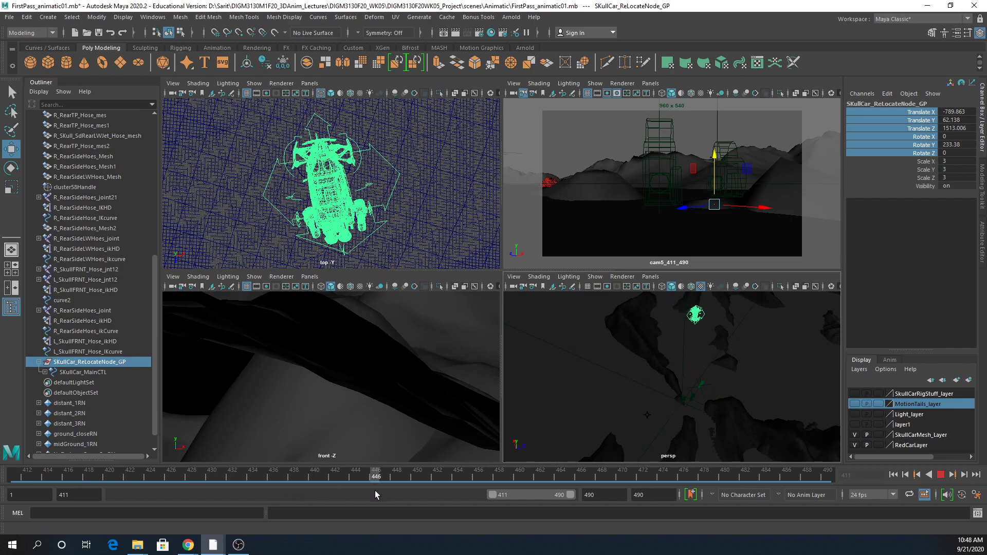
key(Escape)
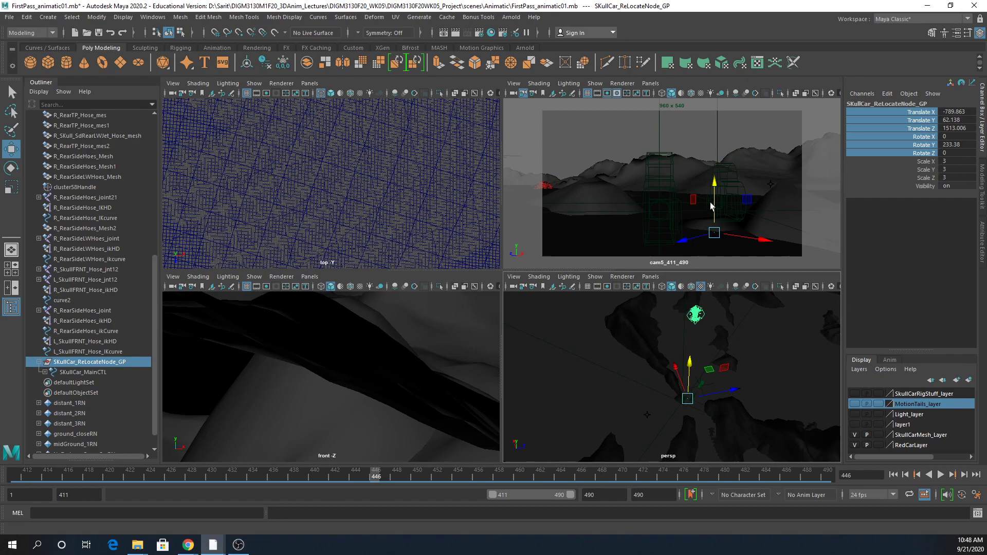
click(29, 475)
key(alt+v)
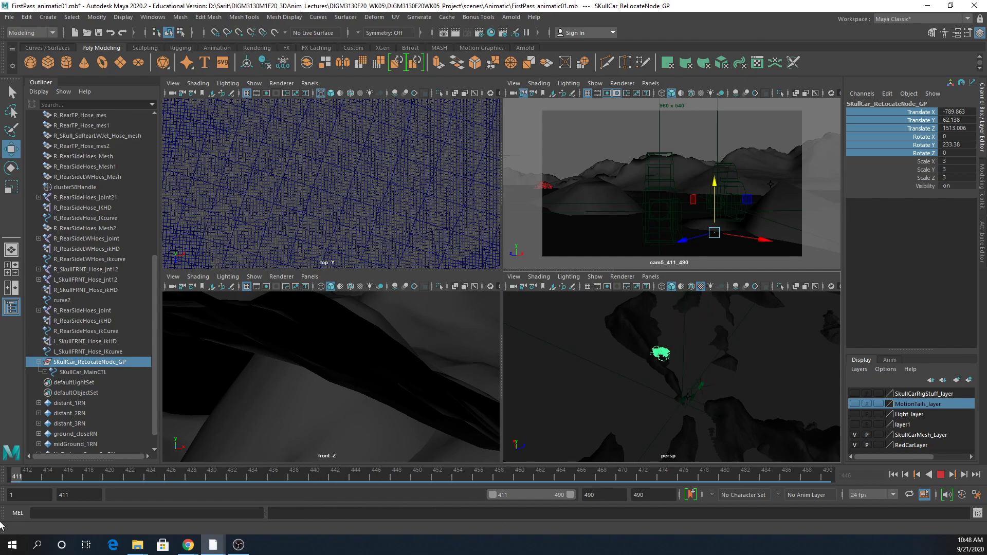
key(Escape)
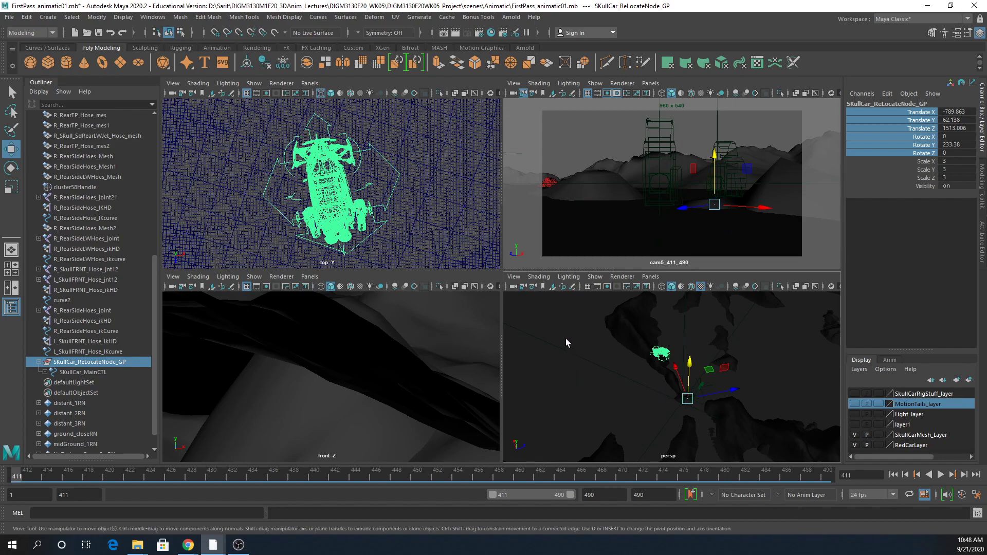
Set all translate and rotate channels of SKullCar_MainCTL to 0 at frame 429.
click(386, 209)
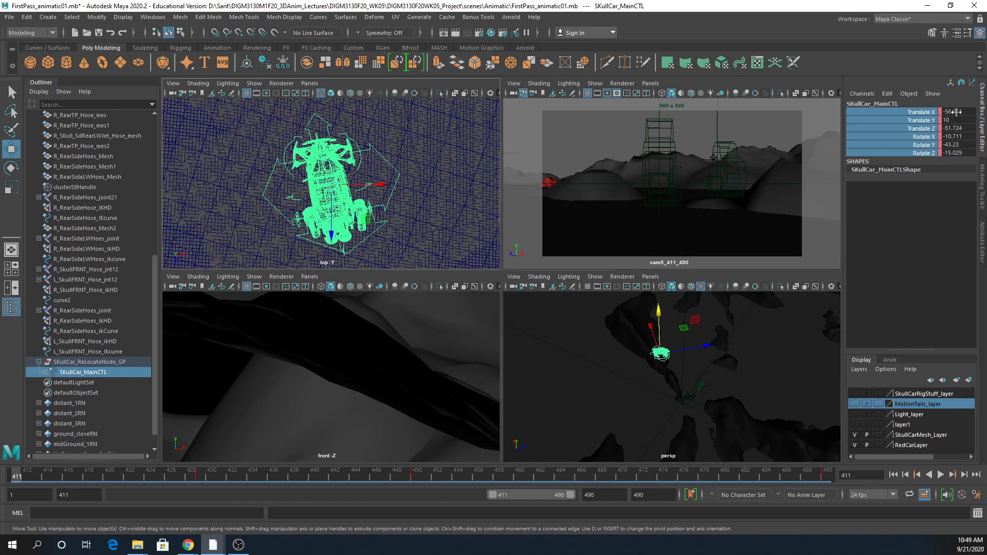
drag(956, 112, 956, 152)
click(204, 481)
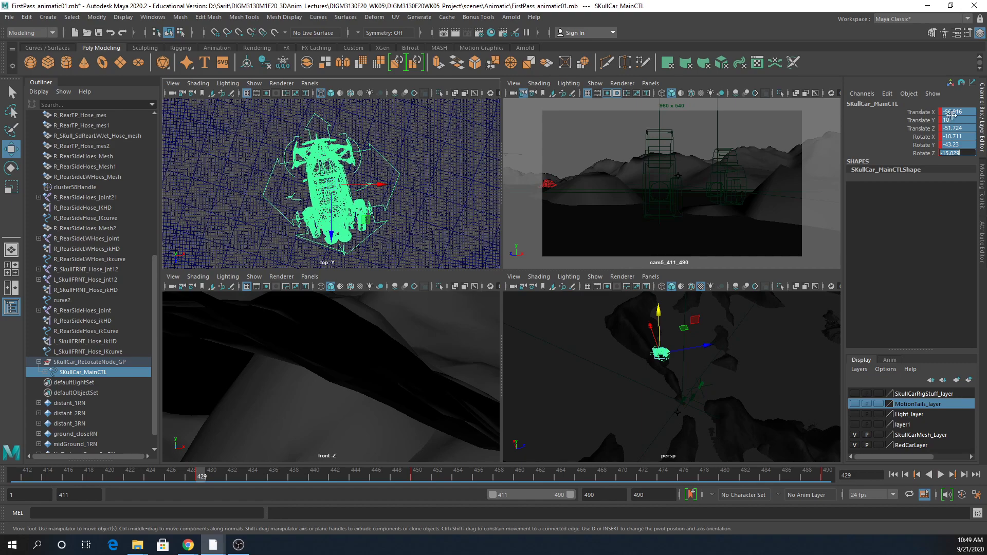
text(0)
key(Return)
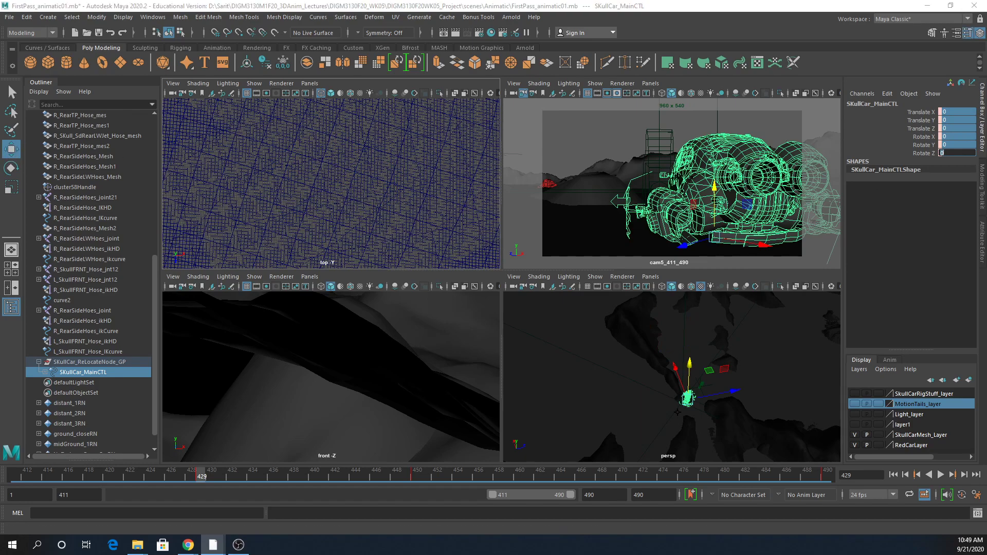
Set the Move tool's axis orientation to Object in its tool settings.
double_click(11, 149)
drag(303, 160, 217, 116)
click(202, 163)
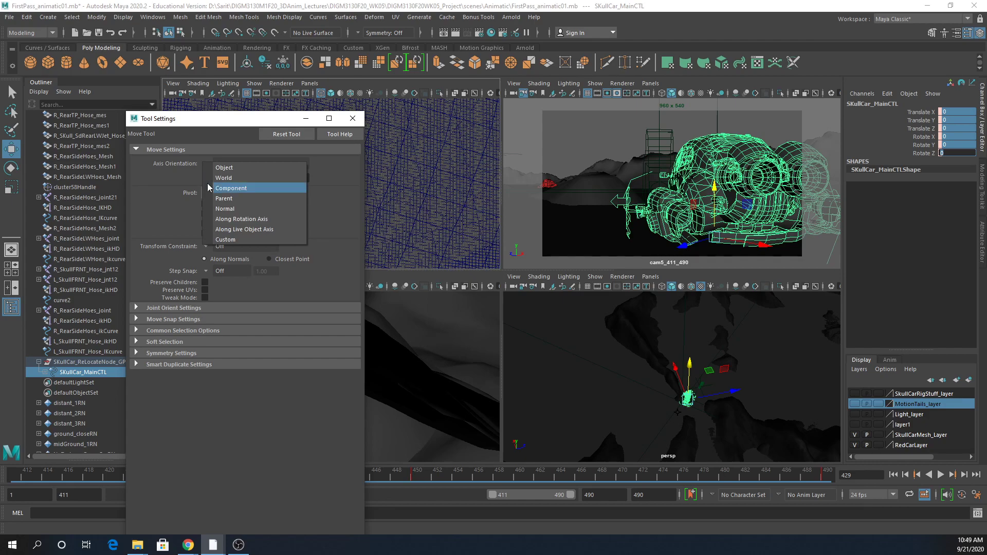
click(226, 175)
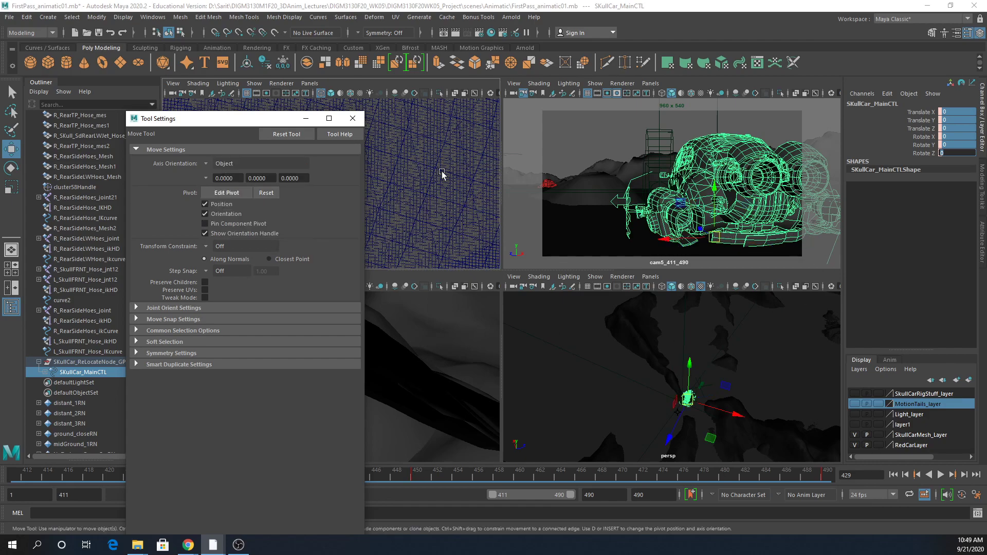
click(353, 119)
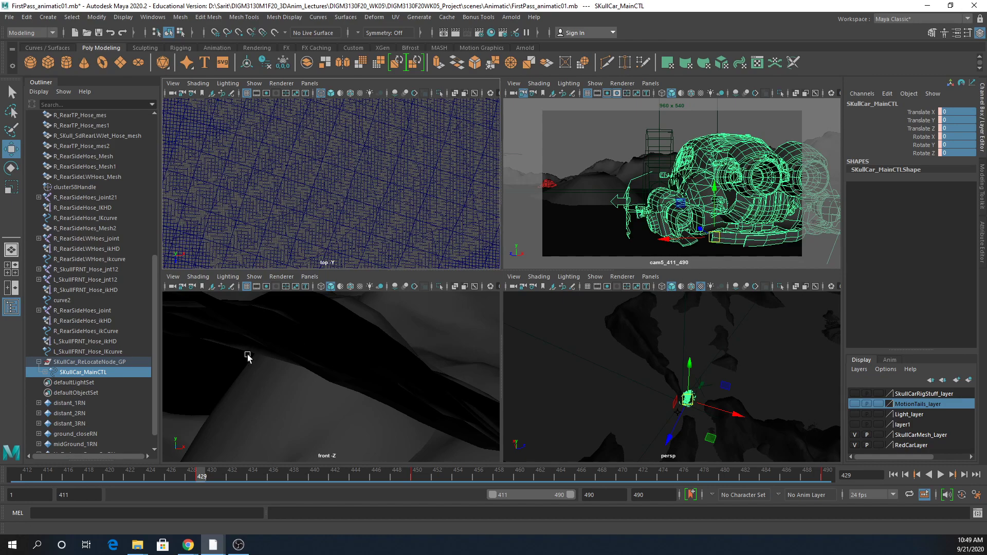
Try to parent SKullCar_ReLocateNode_GP under GreenCar_group at frame 429.
drag(155, 267, 158, 240)
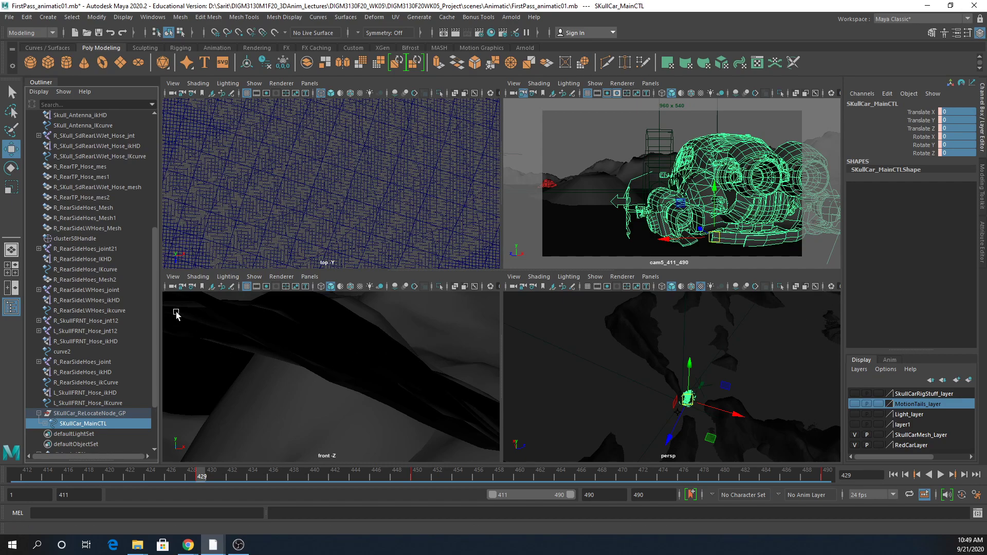
drag(156, 264, 155, 121)
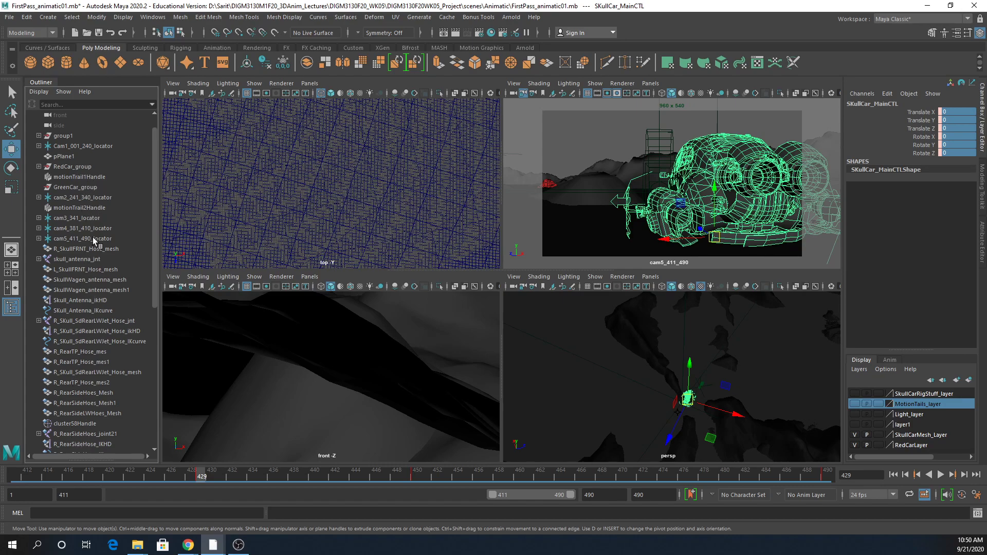
scroll(95, 252, down, 8)
click(89, 355)
drag(156, 314, 163, 200)
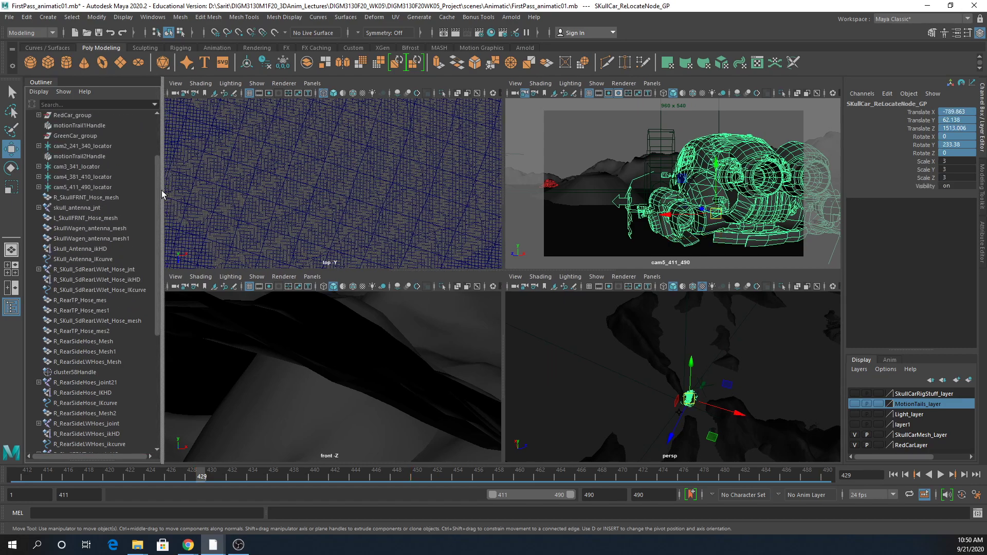
click(89, 137)
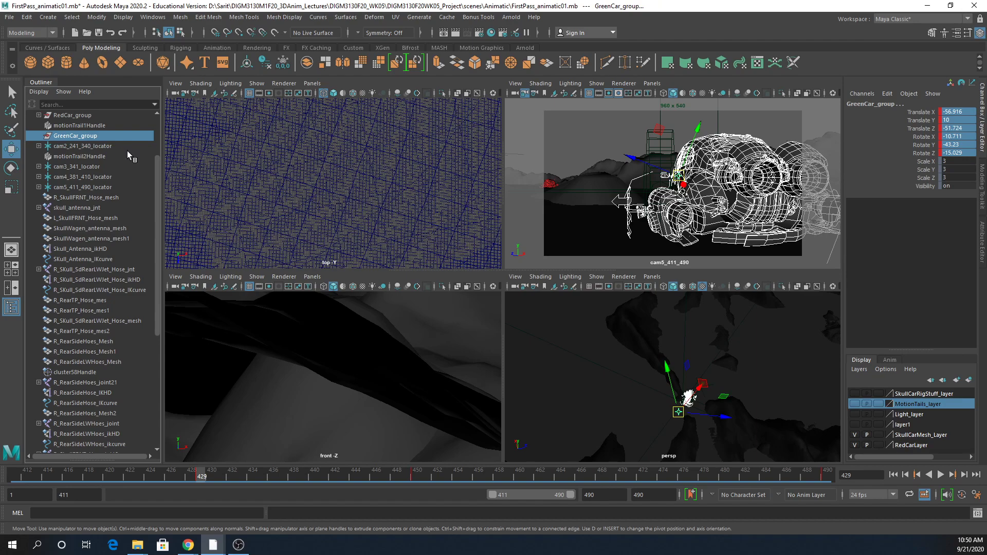
key(Down)
Play the animation to check the parented SkullCar, return to frame 429 and undo the parenting to GreenCar_group.
drag(206, 478, 181, 480)
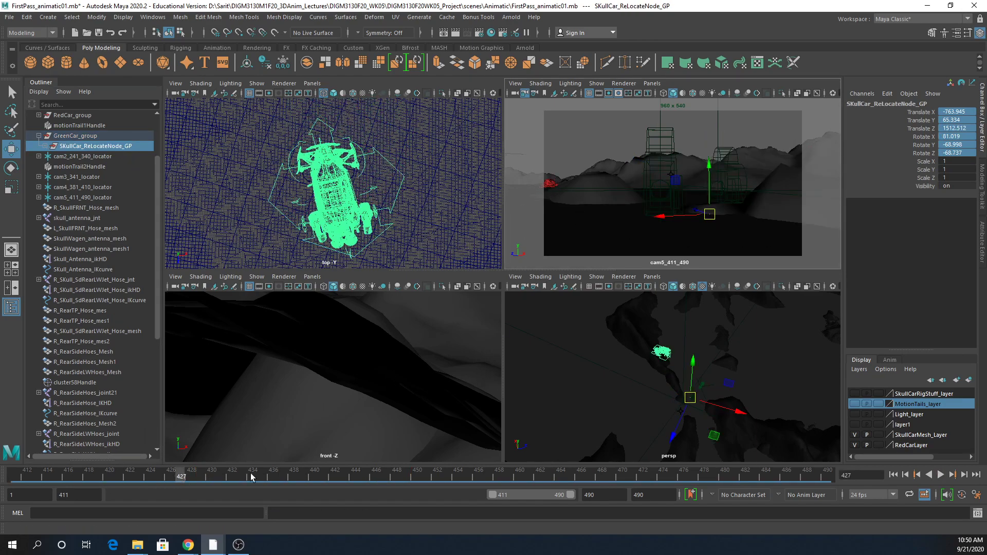
key(alt+v)
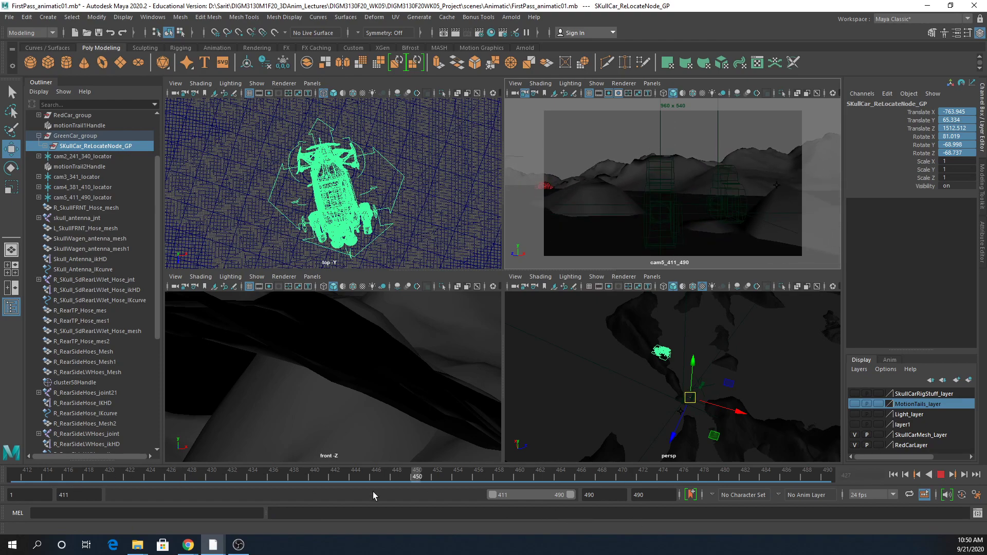
key(alt+v)
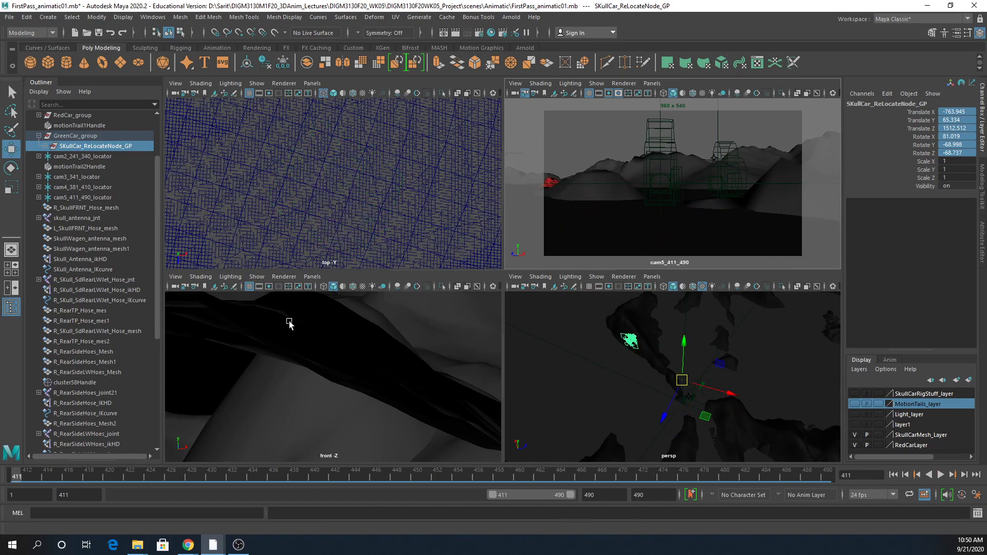
key(period)
key(period)
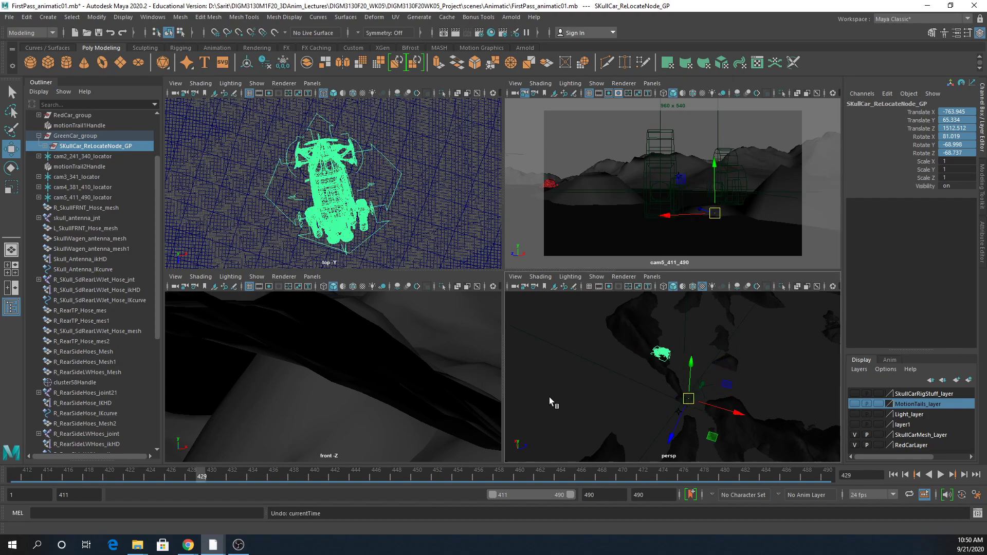
key(ctrl+z)
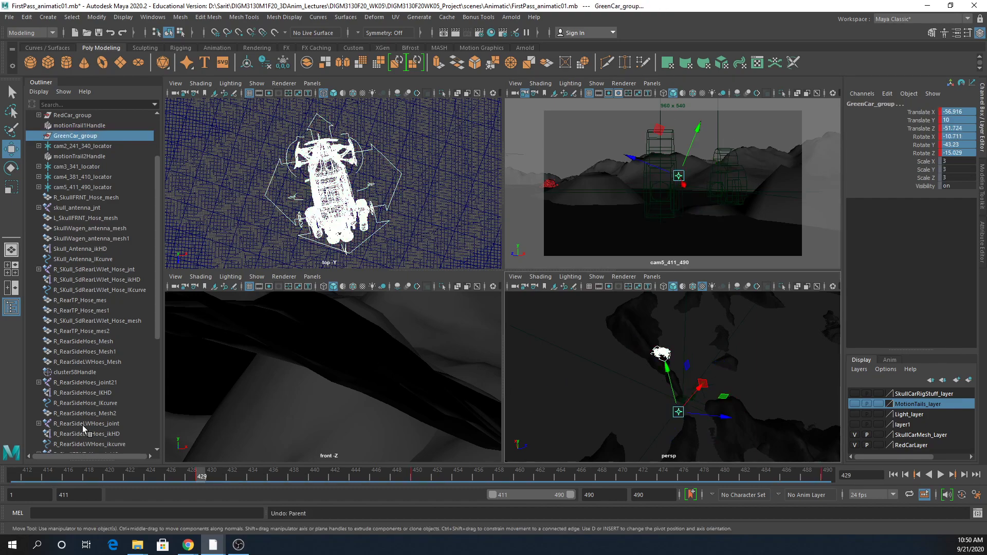
Set all translate and rotate channels of SKullCar_MainCTL back to 0 at frame 429.
drag(163, 286, 159, 400)
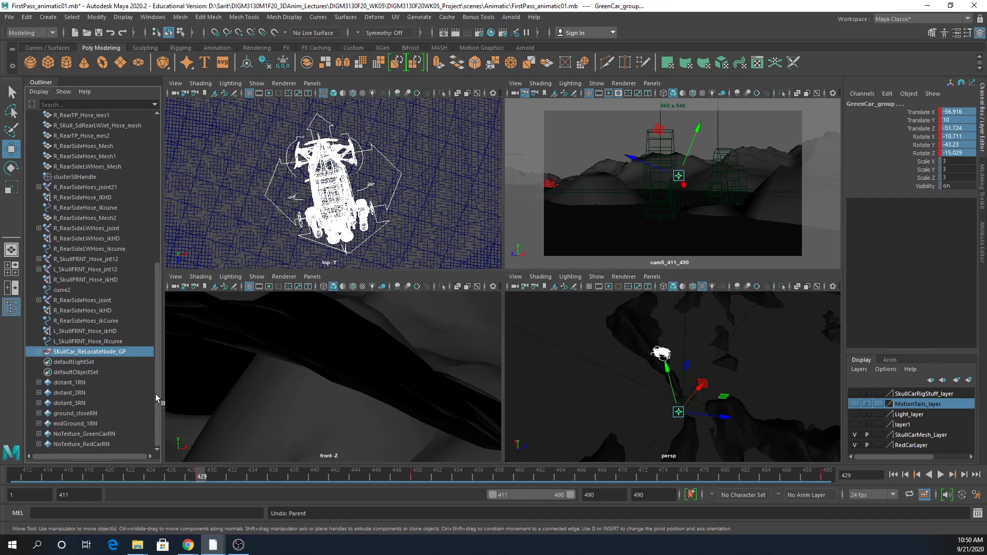
click(39, 352)
click(81, 362)
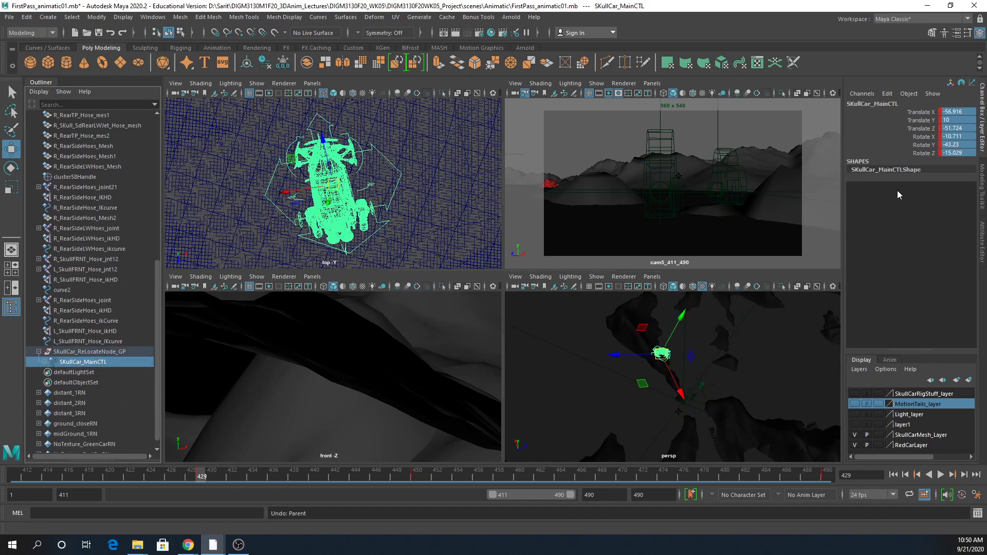
drag(934, 114, 930, 161)
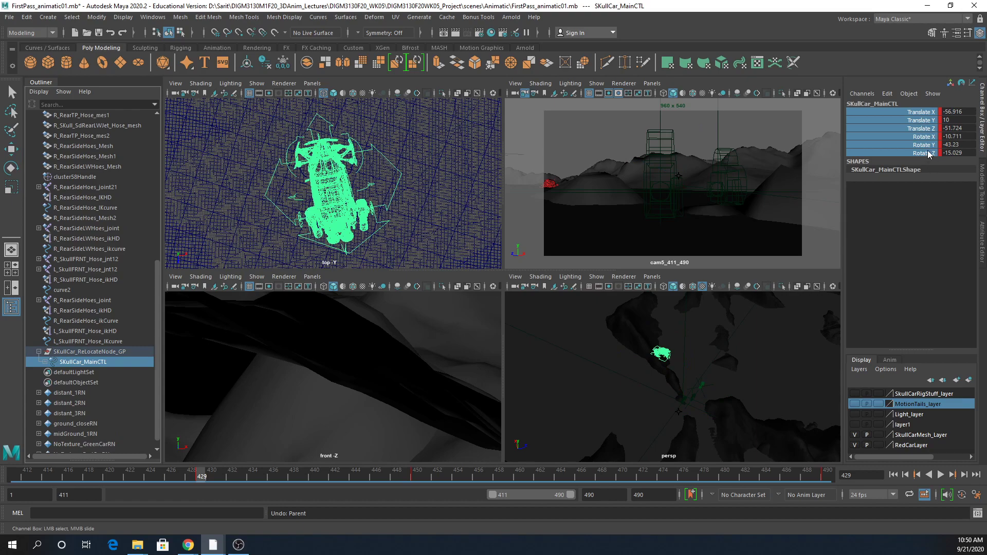
drag(965, 112, 957, 153)
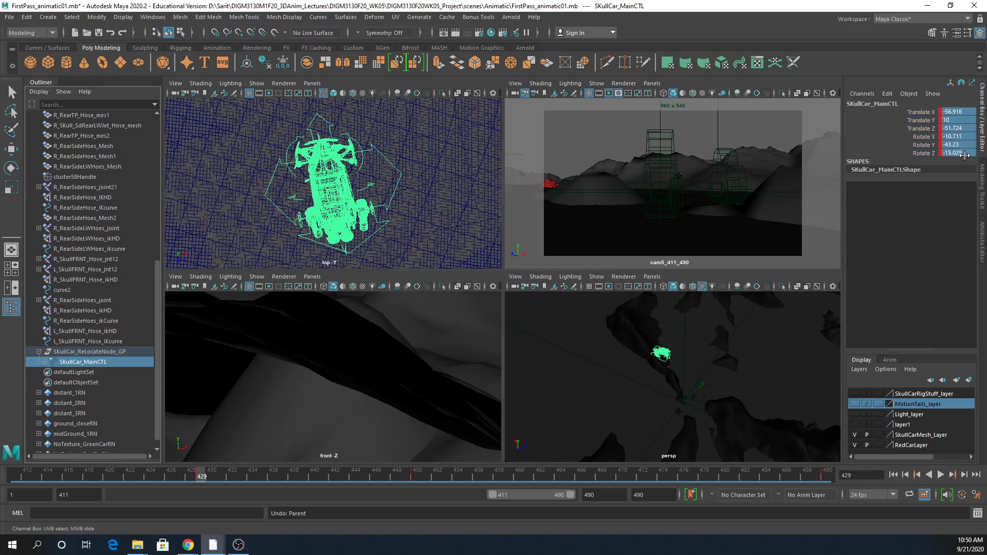
text(0)
key(Return)
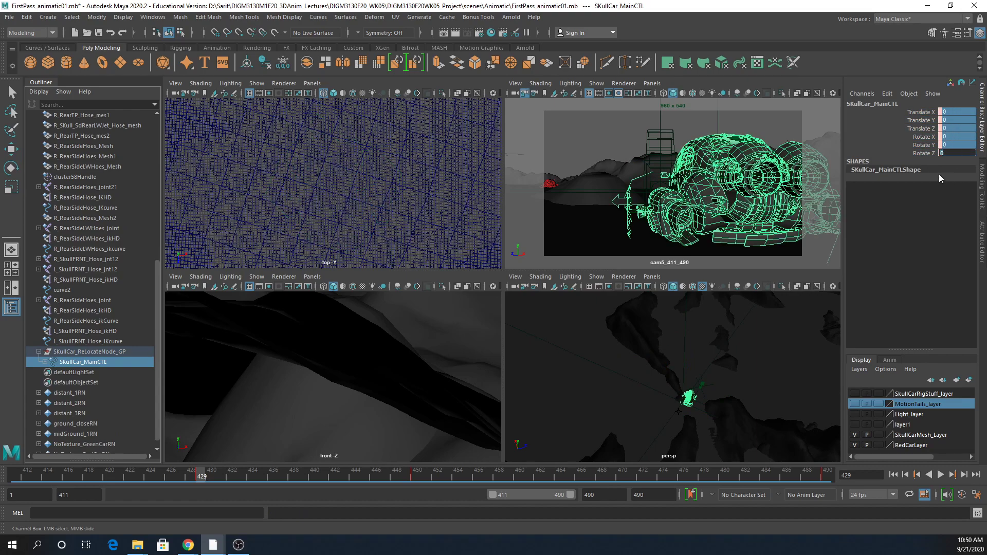
Break the connections on all translate and rotate channels of SKullCar_MainCTL.
drag(924, 113, 927, 161)
right_click(928, 152)
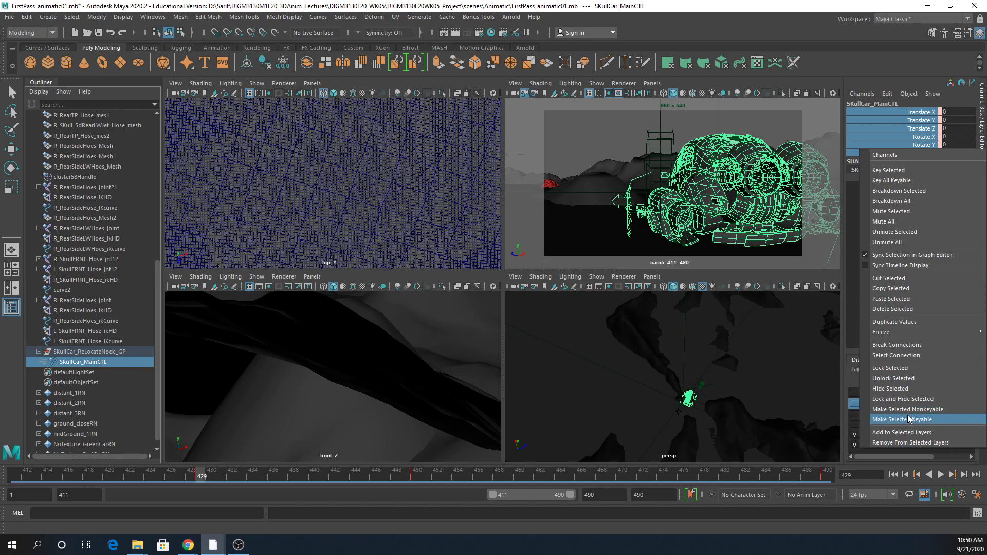
click(916, 346)
Select SKullCar_ReLocateNode_GP and play the timeline to check whether the SkullCar still moves without its own animation.
drag(202, 476, 509, 476)
click(102, 352)
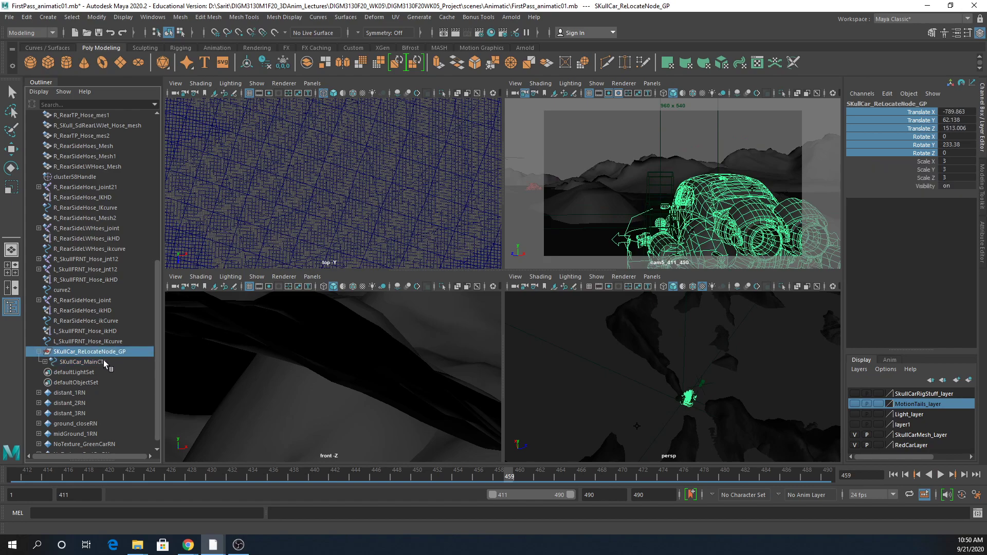
key(alt+v)
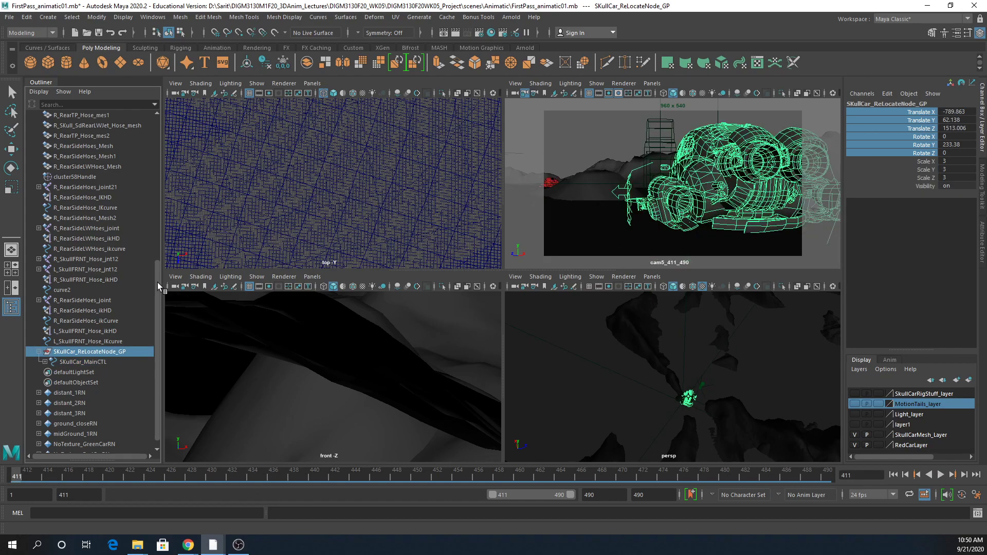
key(alt+v)
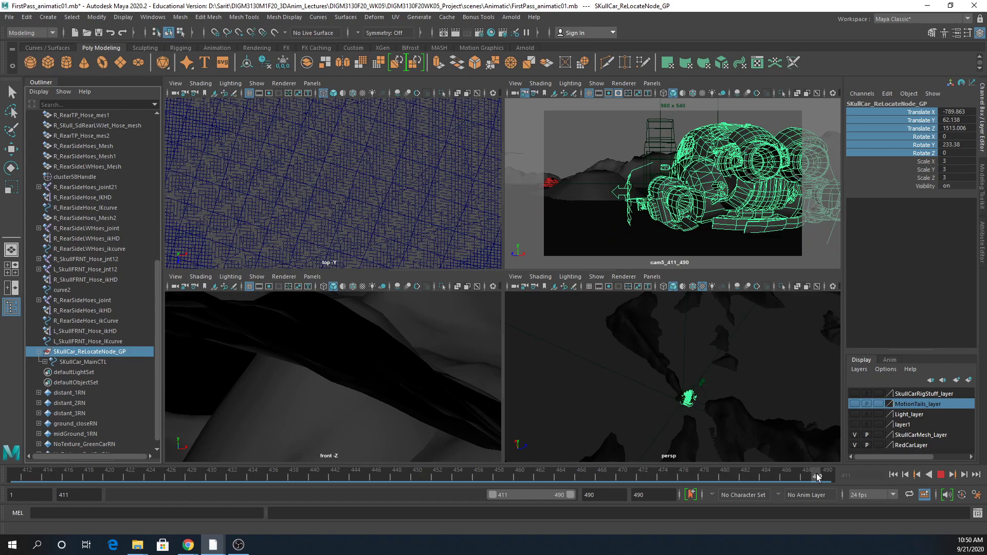
key(Escape)
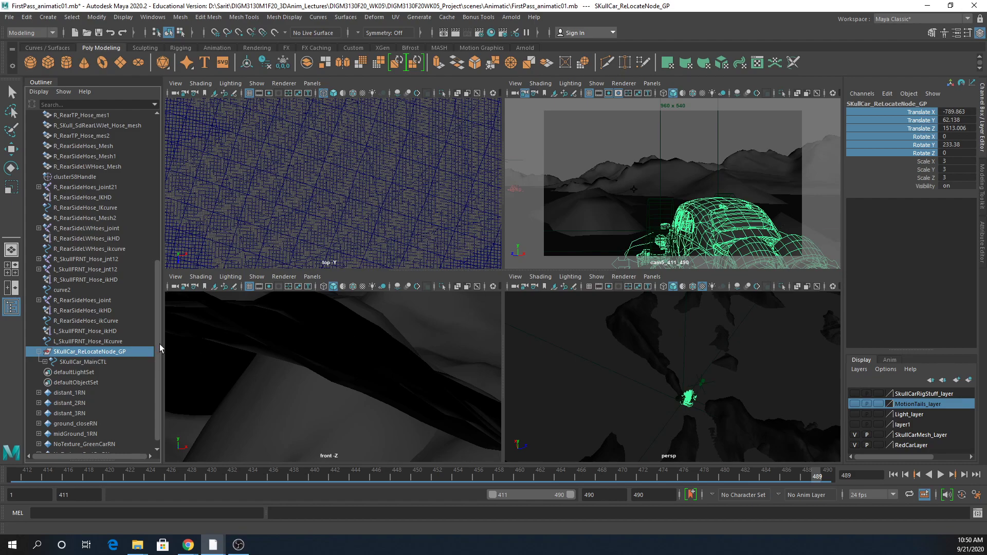
Parent SKullCar_ReLocateNode_GP under GreenCar_group at frame 489.
click(152, 290)
click(110, 352)
drag(157, 299, 181, 161)
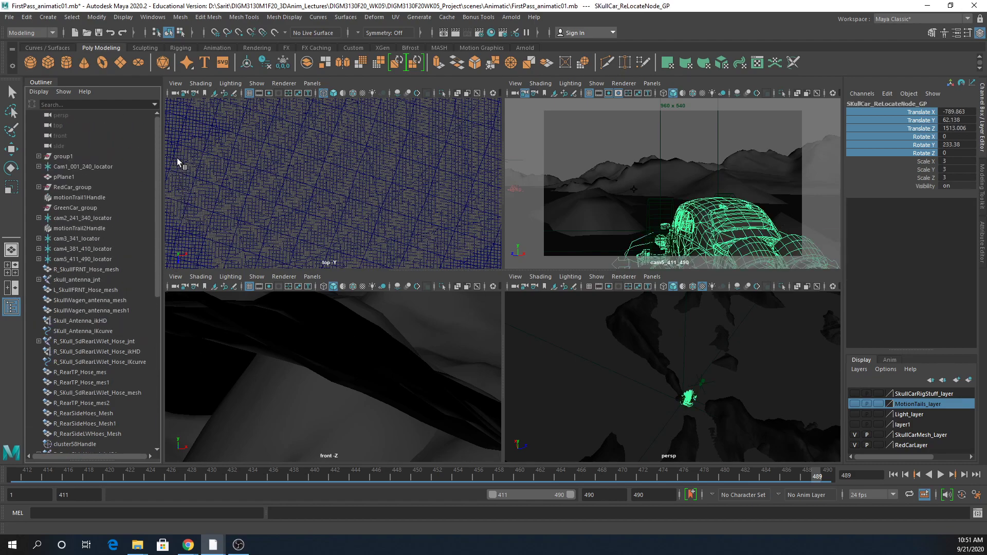
click(90, 208)
key(p)
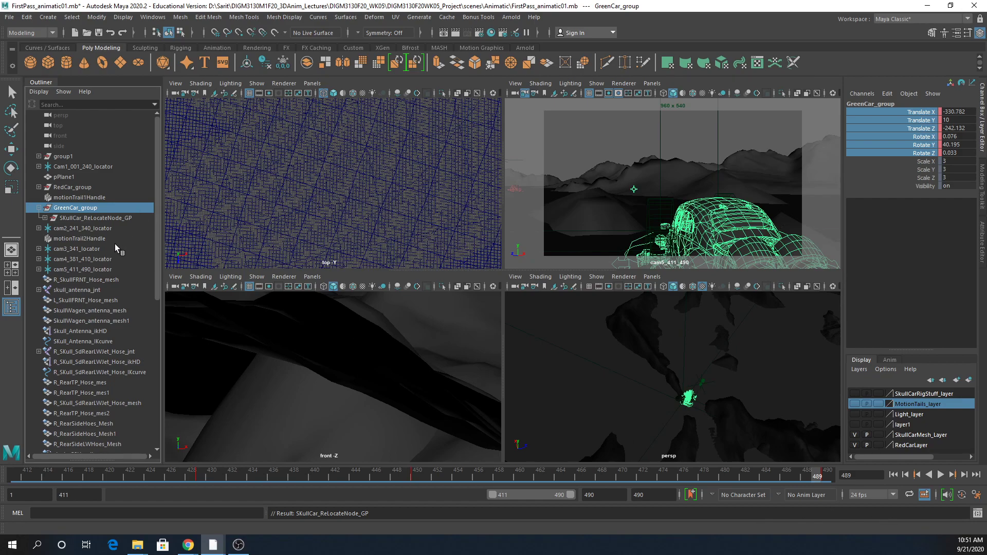
Move SKullCar_ReLocateNode_GP in the top view to about Translate X -787.5, Y 60.2, Z 1518.7 and go to frame 411.
click(82, 217)
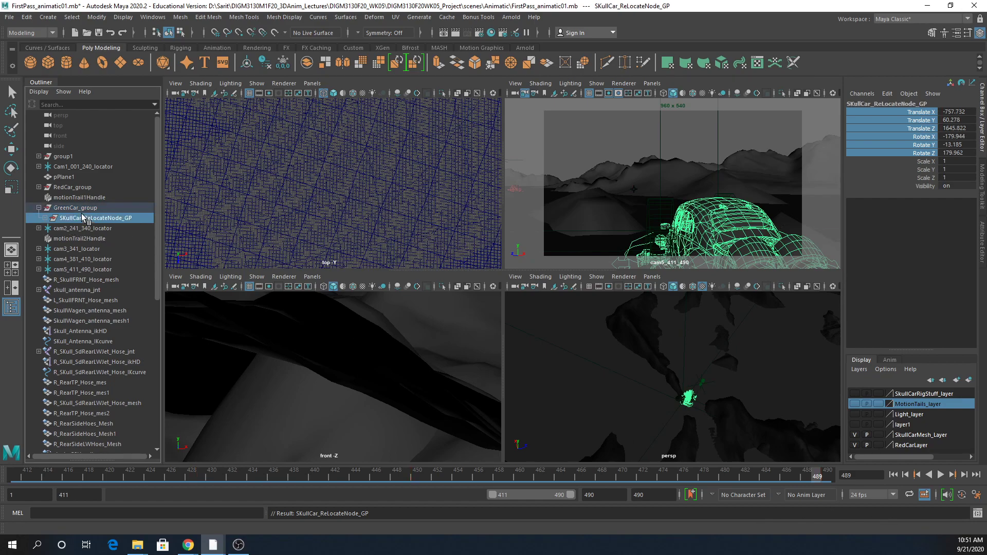
click(82, 209)
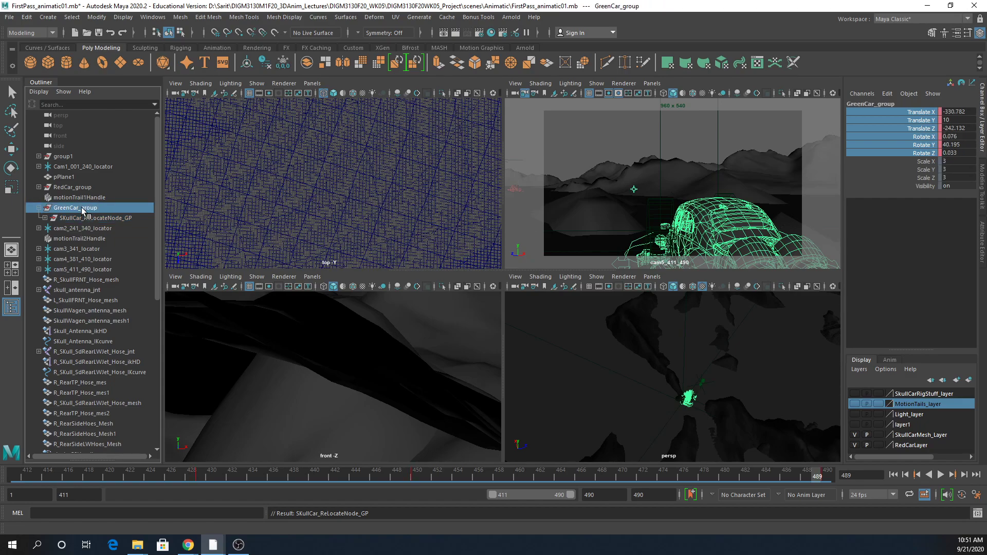
scroll(345, 192, down, 3)
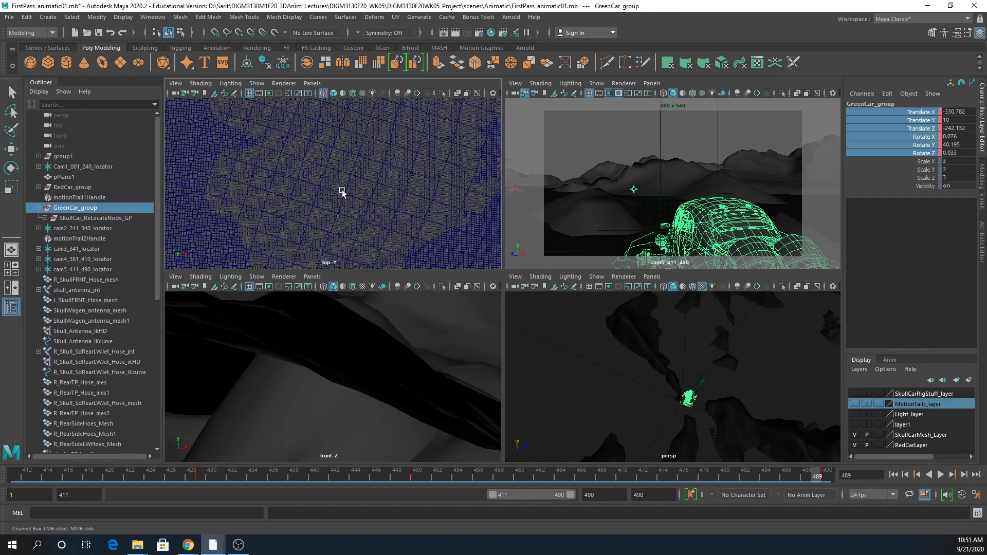
scroll(343, 193, up, 5)
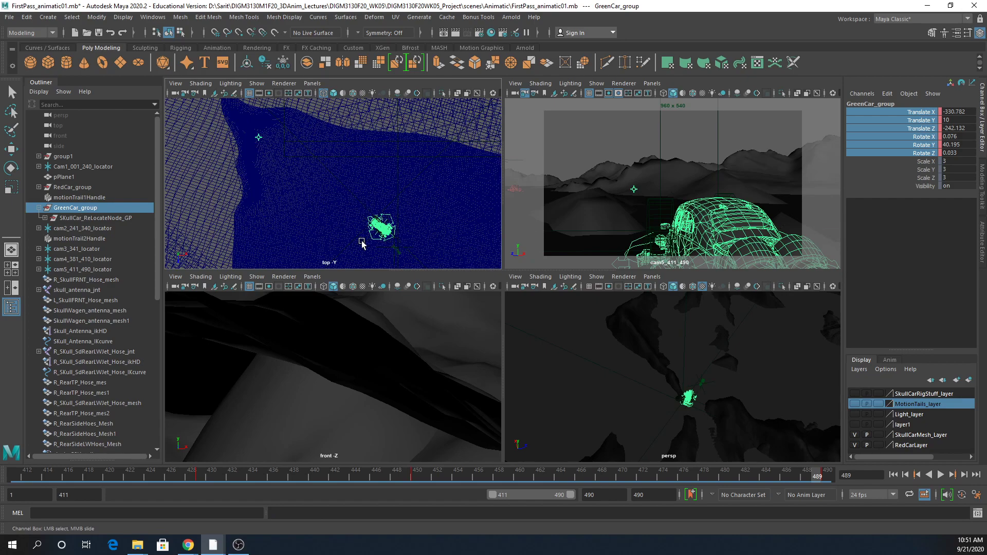
click(91, 219)
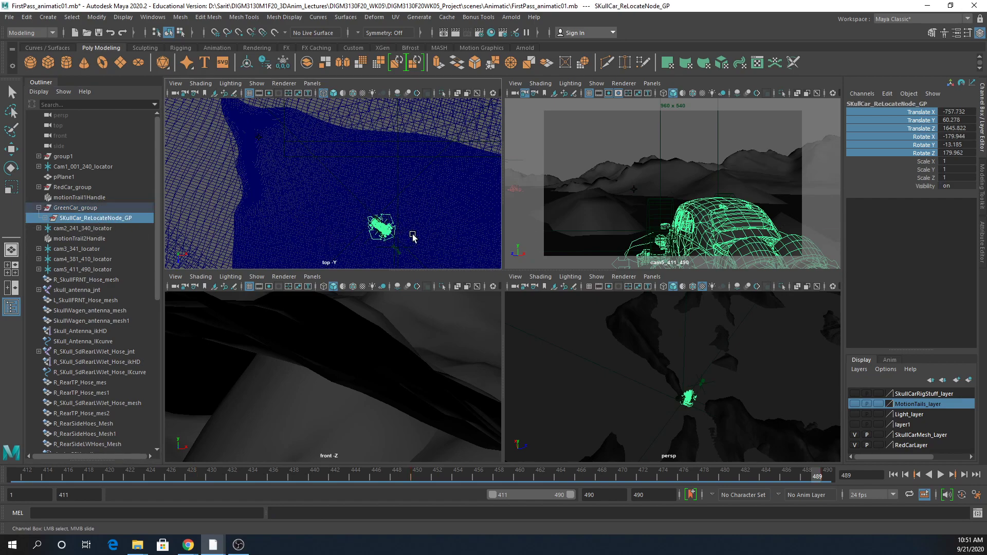
key(w)
drag(353, 212, 238, 126)
key(alt+v)
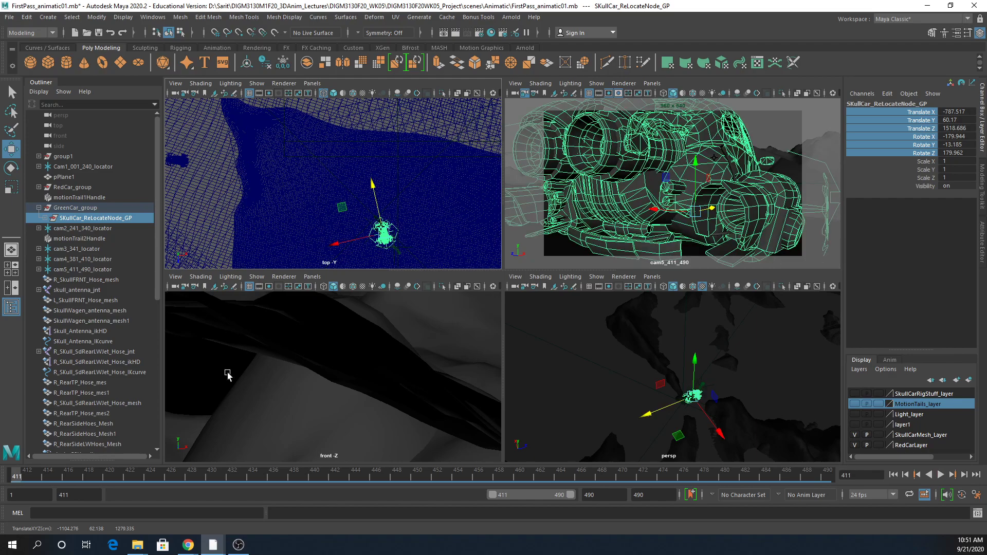
Rotate SKullCar_ReLocateNode_GP in the top view to about Rotate Y -62.2 and inspect its orientation in the persp view.
alt+right_drag(301, 209, 445, 253)
alt+middle_drag(445, 253, 428, 195)
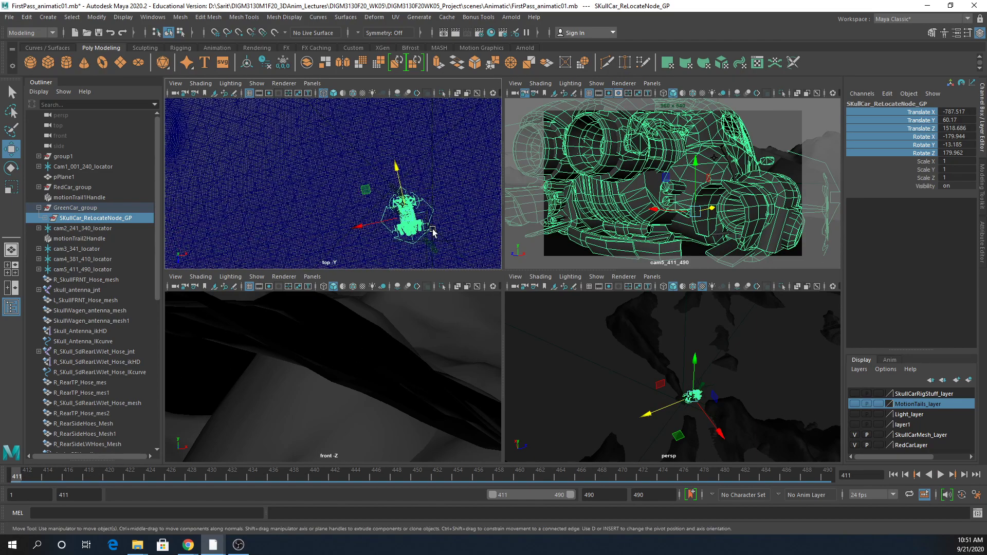
key(e)
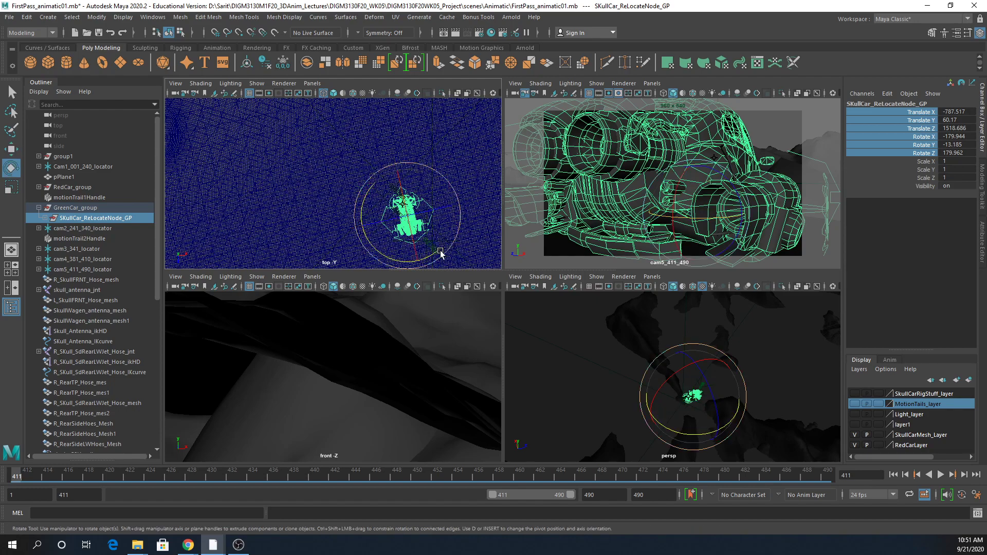
drag(410, 267, 456, 258)
alt+drag(767, 409, 819, 402)
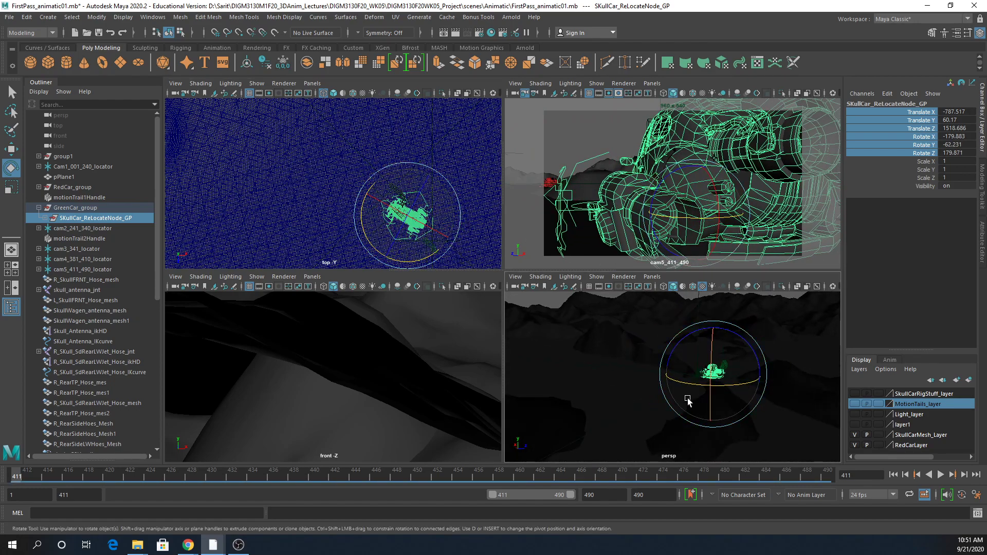
click(103, 208)
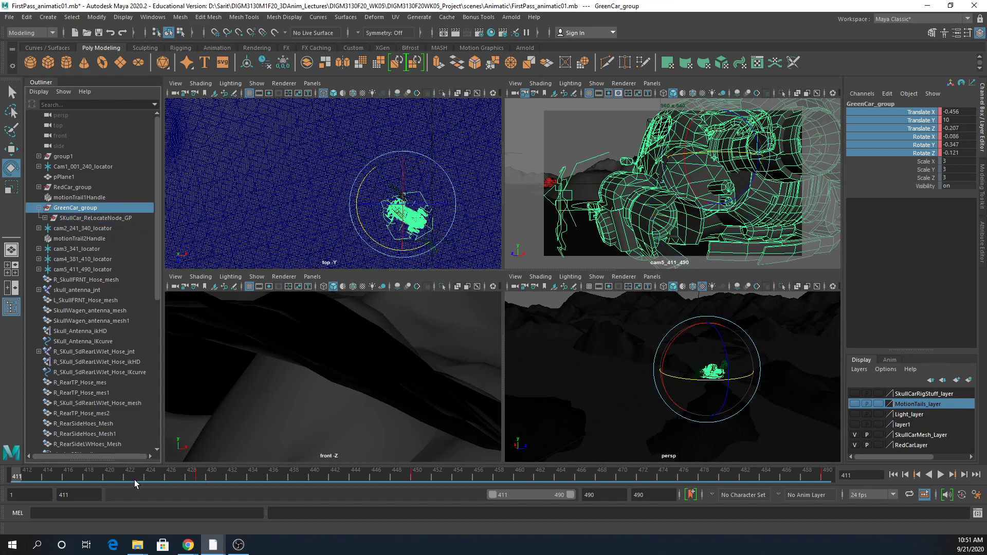
click(554, 299)
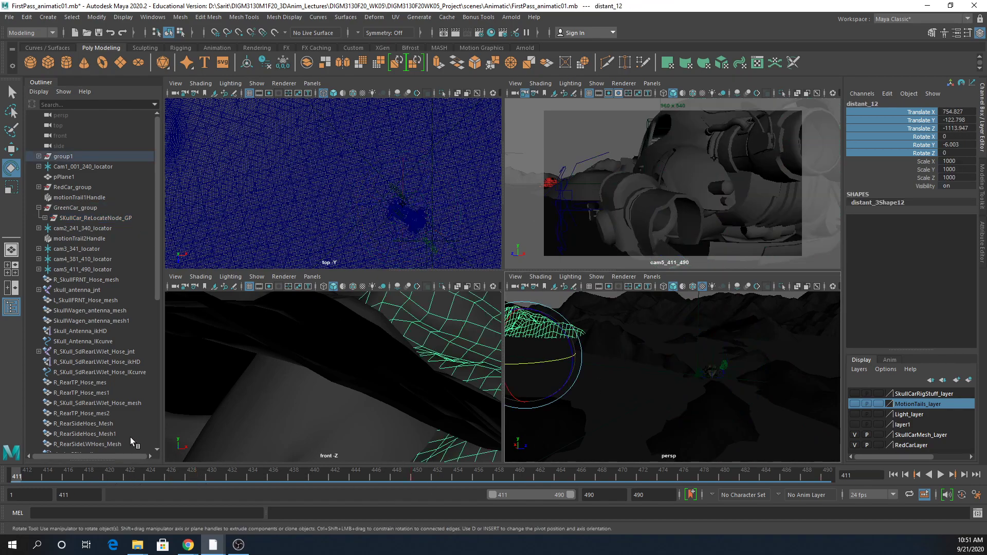
Set the time slider playback speed to 24 fps x 1, save the preferences and play the timeline.
drag(23, 476, 67, 476)
click(972, 497)
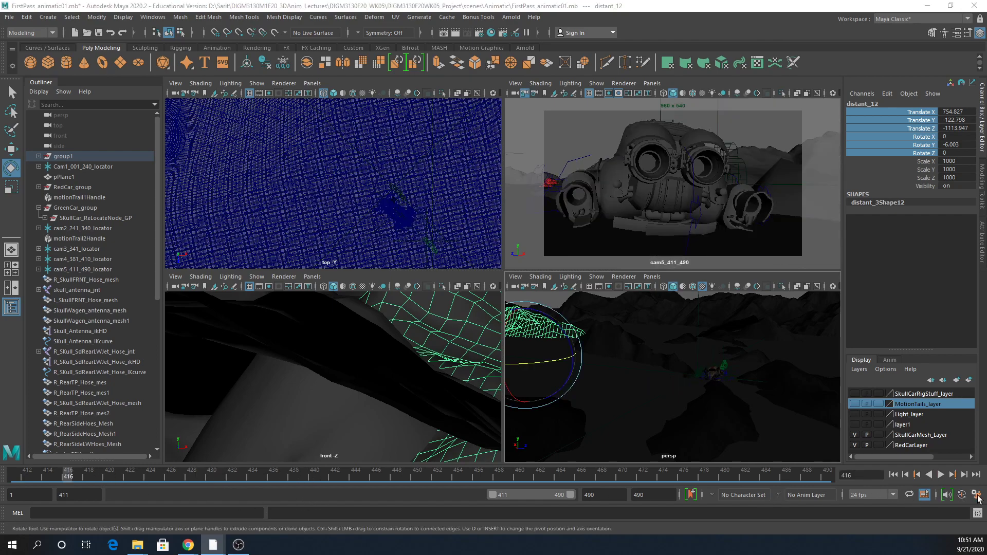
scroll(469, 318, down, 3)
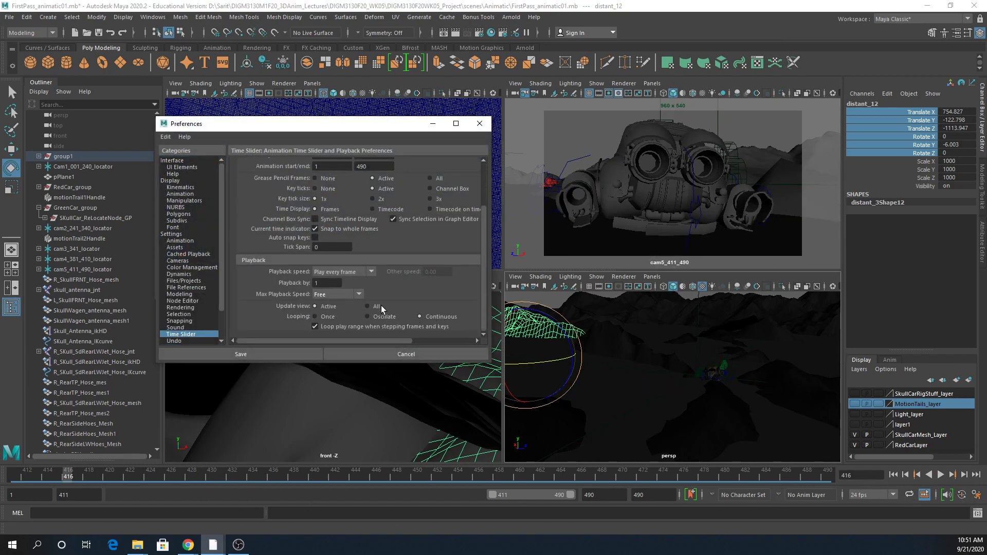
click(335, 271)
click(332, 293)
click(221, 354)
key(alt+v)
click(918, 474)
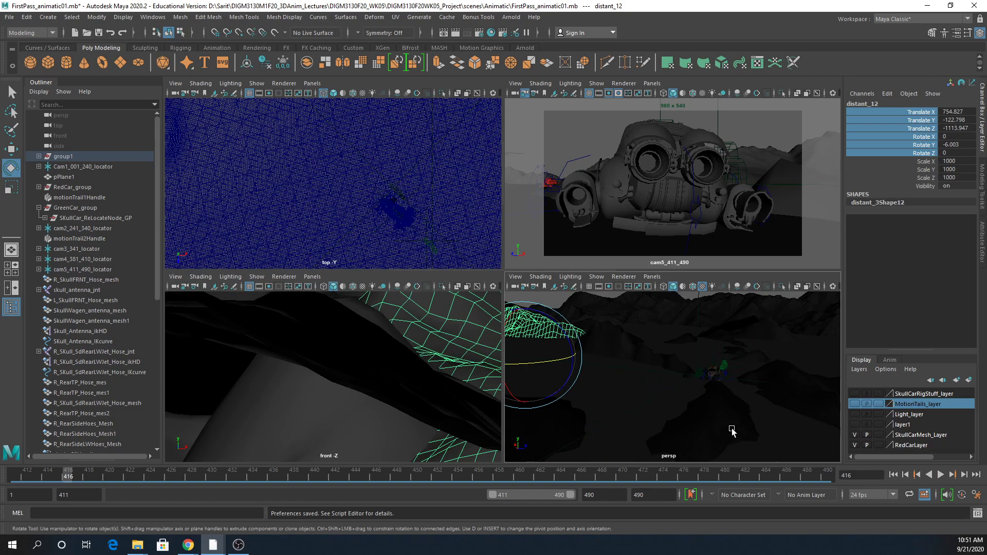
Set playback to update all views, save the preferences and play the animation through to frame 490.
click(976, 495)
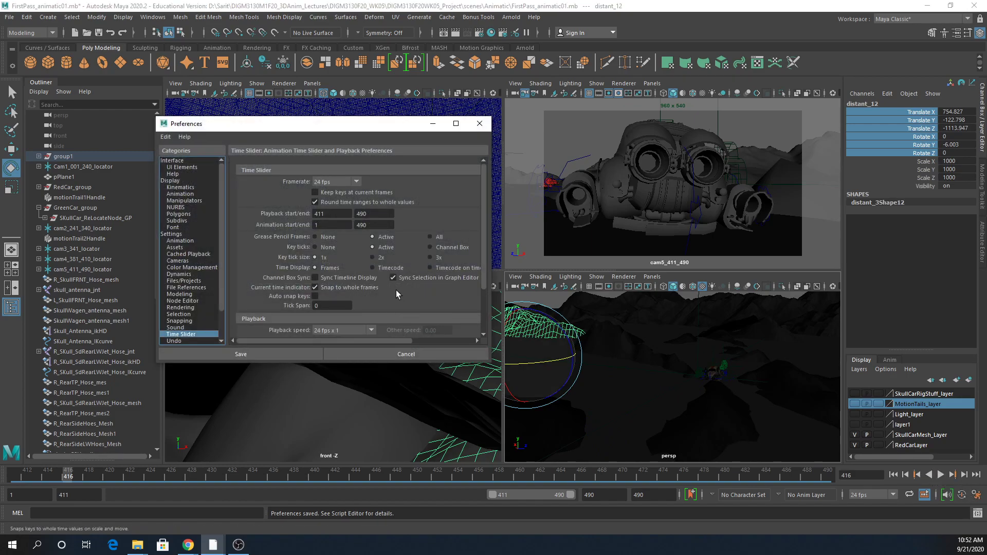
click(368, 307)
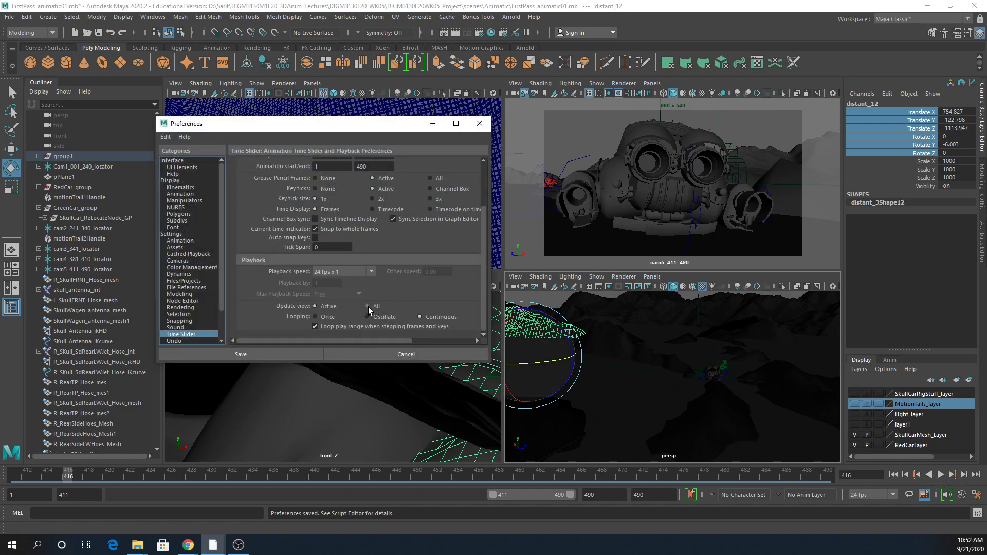
click(233, 352)
key(alt+v)
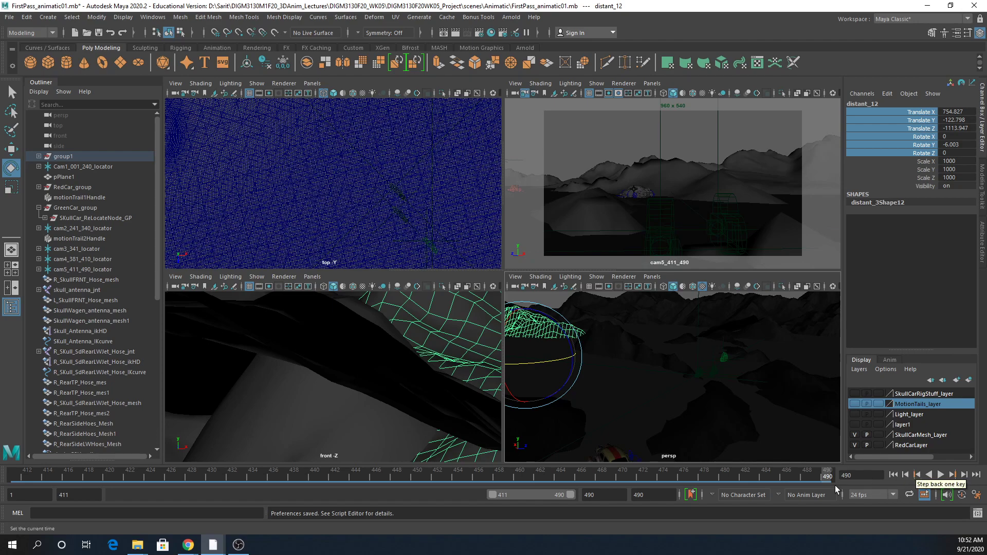
Clear the selection, find the SkullCar in the persp view and select SKullCar_MainCTL under SKullCar_ReLocateNode_GP.
click(10, 19)
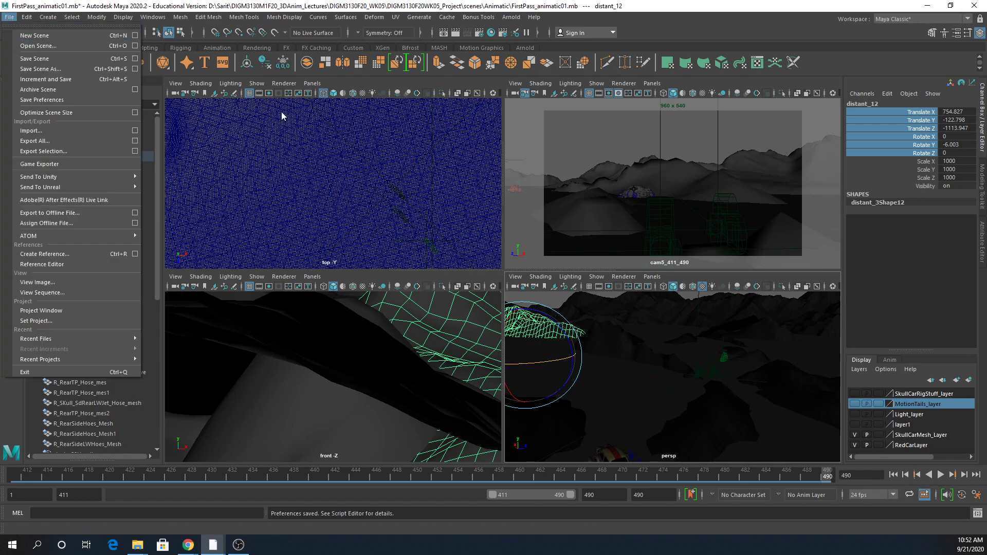
click(753, 152)
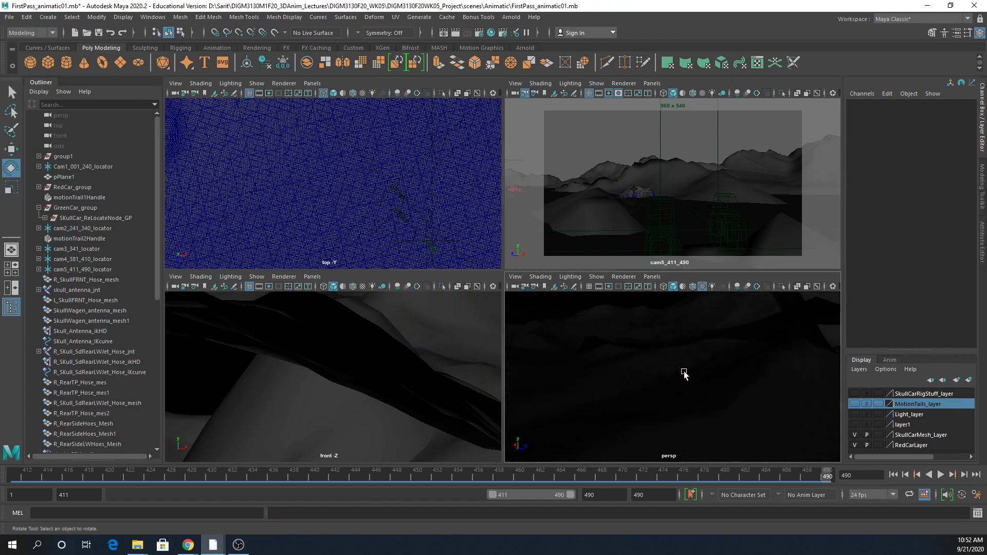
scroll(664, 386, up, 5)
alt+drag(672, 391, 684, 406)
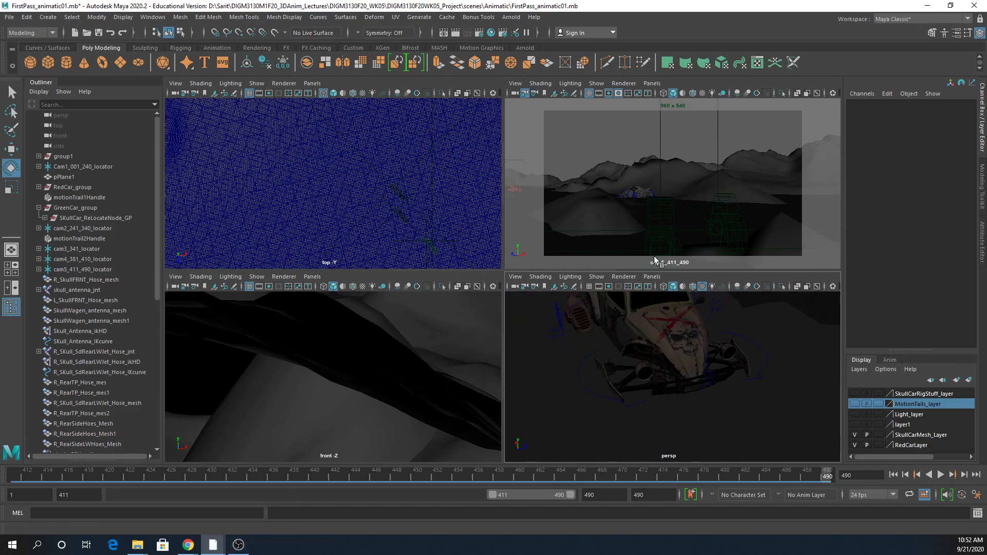
click(83, 218)
click(44, 219)
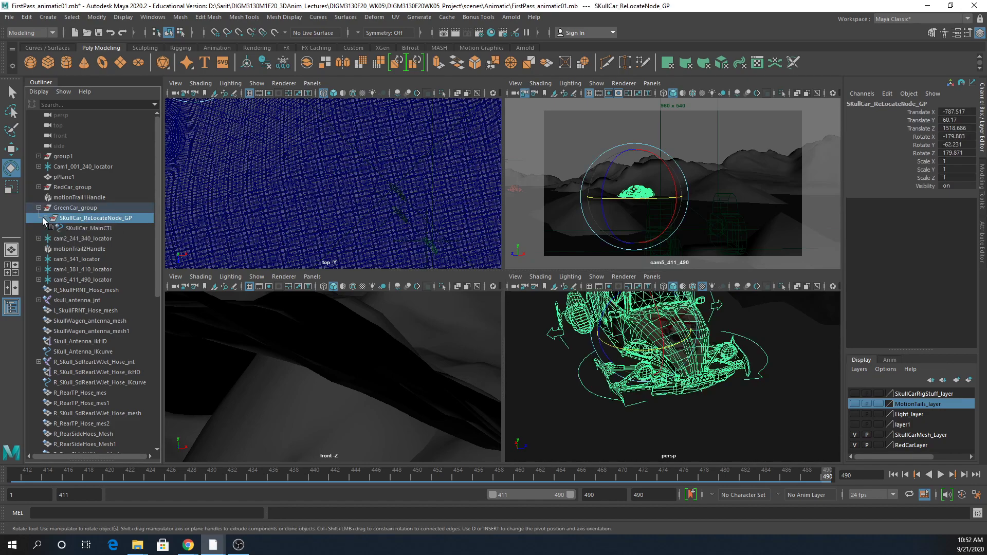
click(77, 228)
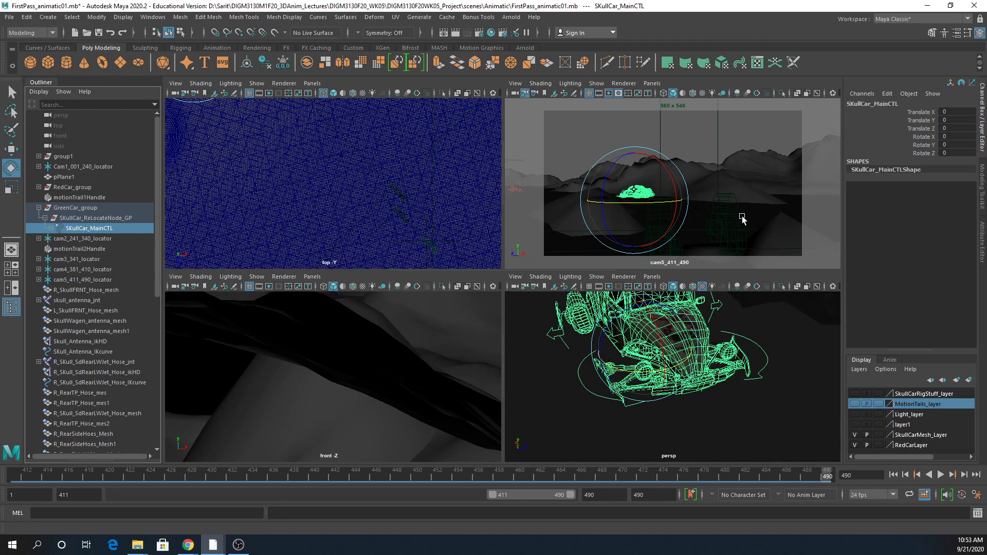
Inspect the SkullCar up close in the persp view and highlight all Translate and Rotate channels of SKullCar_MainCTL.
alt+drag(697, 412, 667, 422)
alt+right_drag(667, 421, 780, 415)
alt+drag(762, 409, 772, 419)
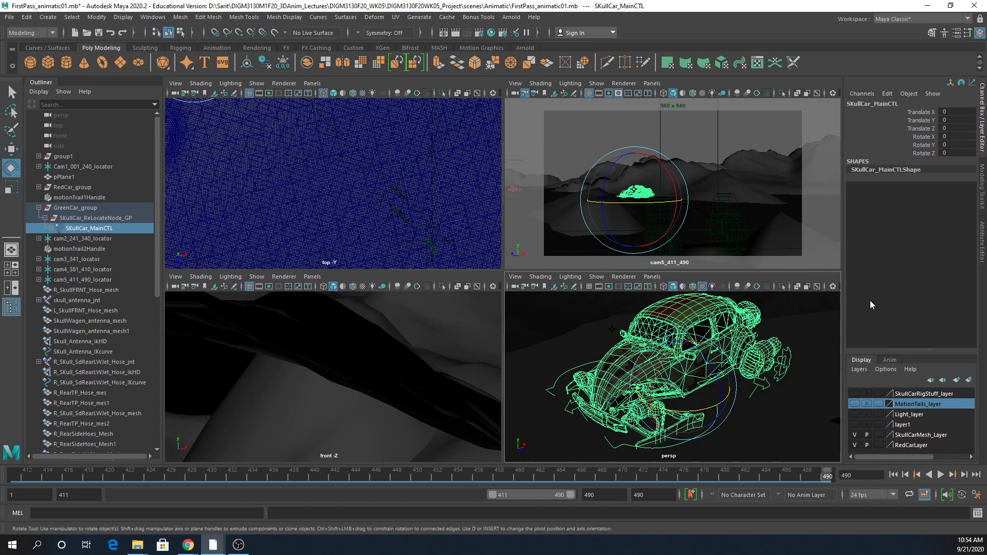
drag(924, 112, 924, 158)
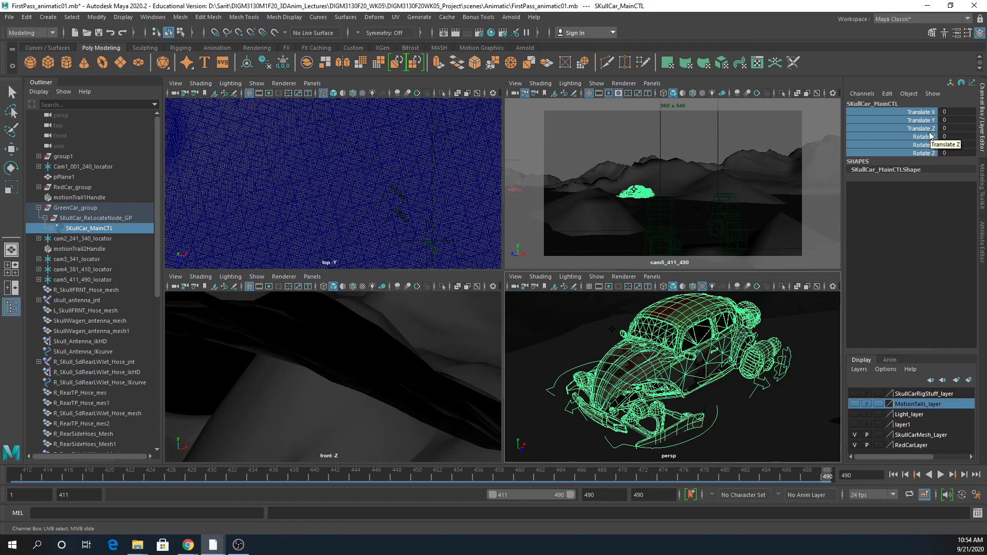
drag(932, 111, 932, 161)
Open HIGH-SkullCar_Rig03_Demo.mb from the scenes Rigs folder without saving the current scene, dismissing the color space warning.
click(9, 18)
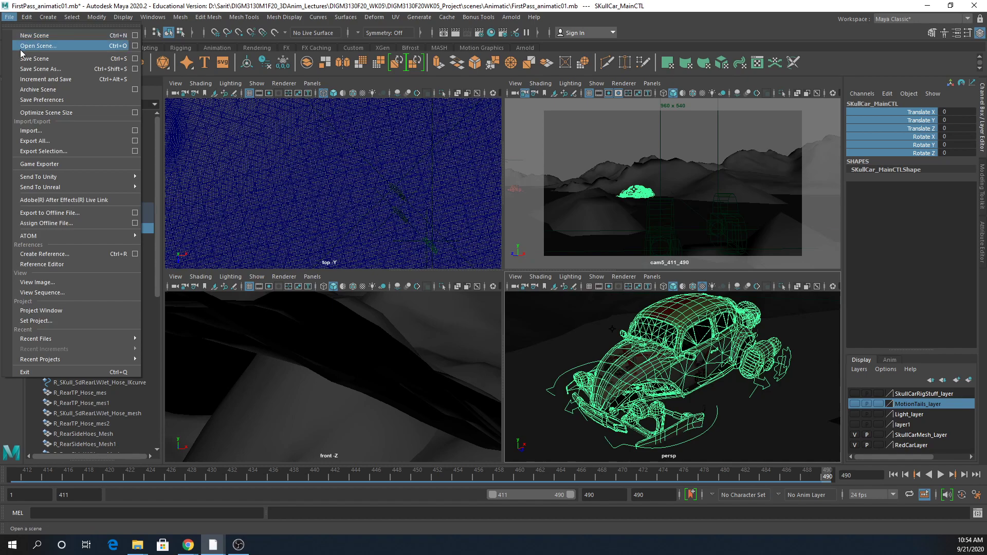
key(Escape)
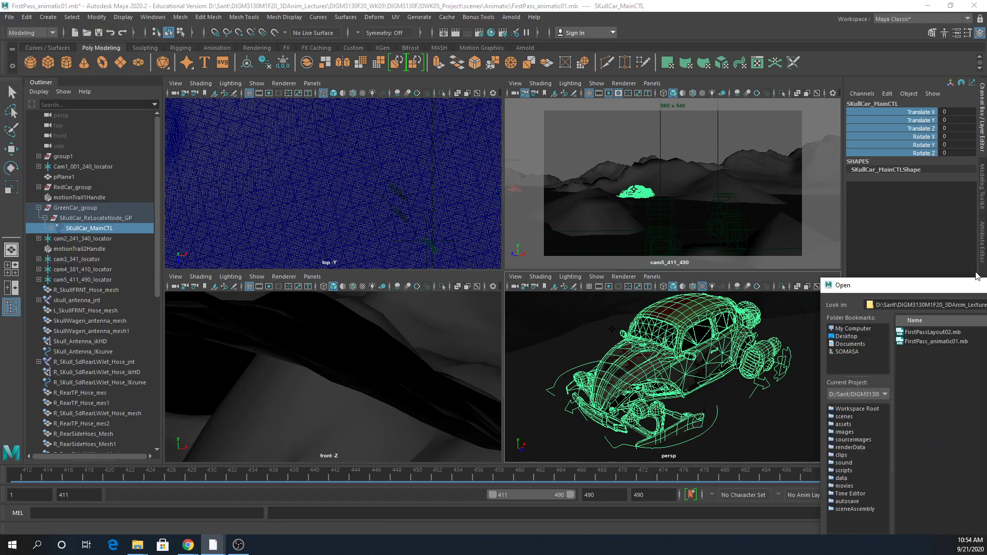
key(ctrl+o)
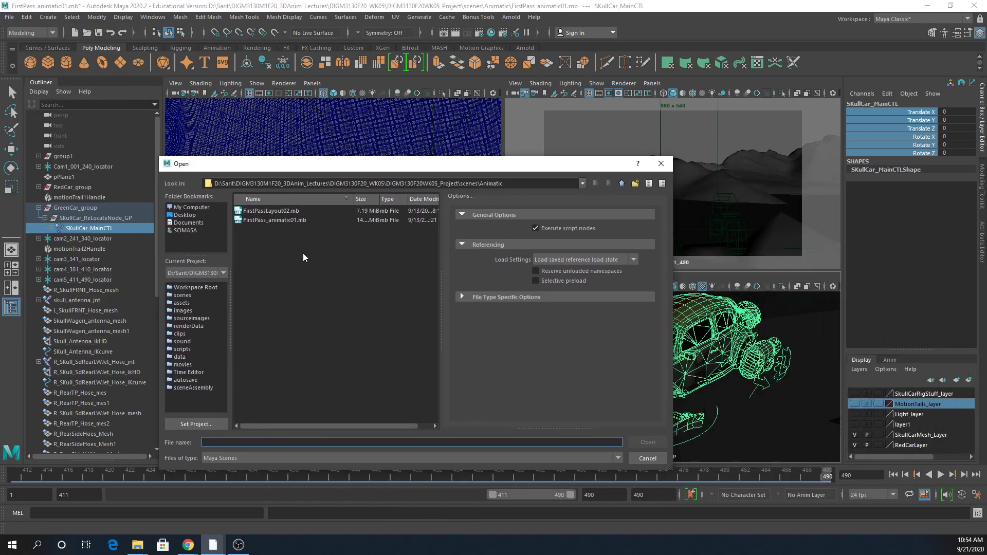
click(622, 183)
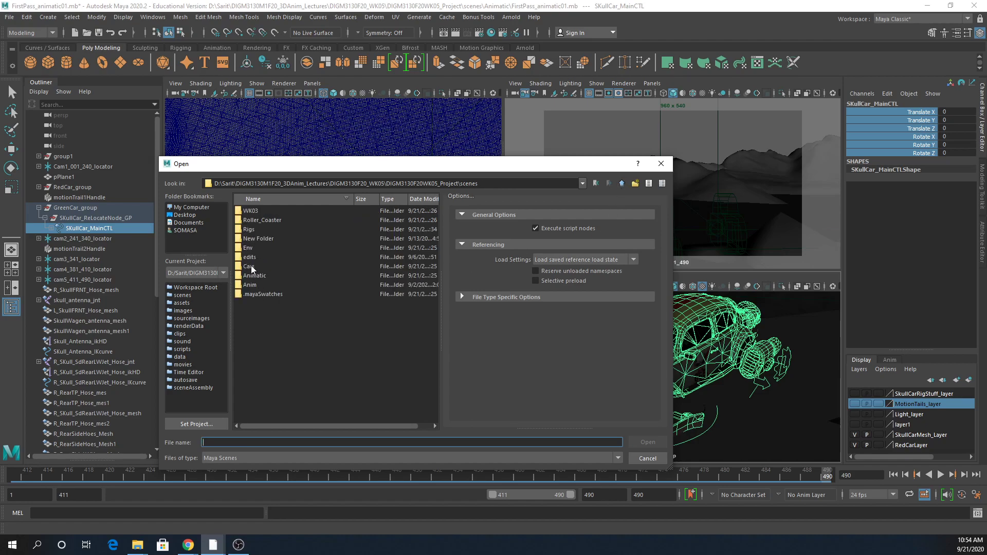
double_click(251, 230)
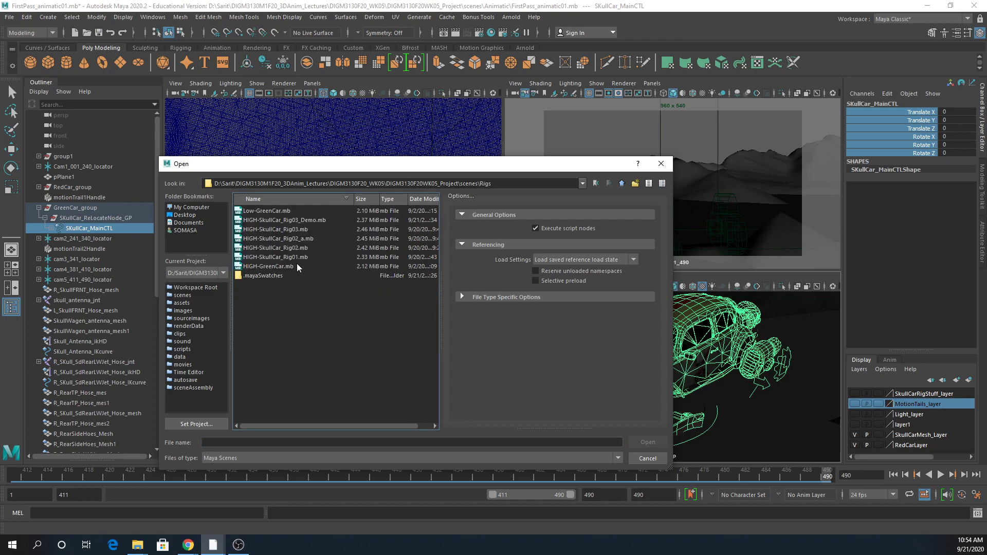
double_click(304, 221)
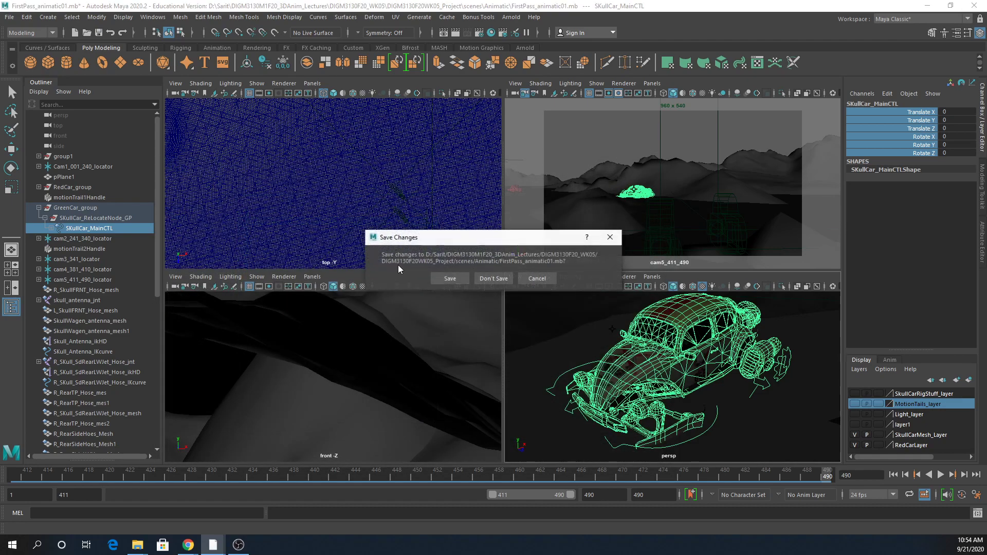
click(492, 275)
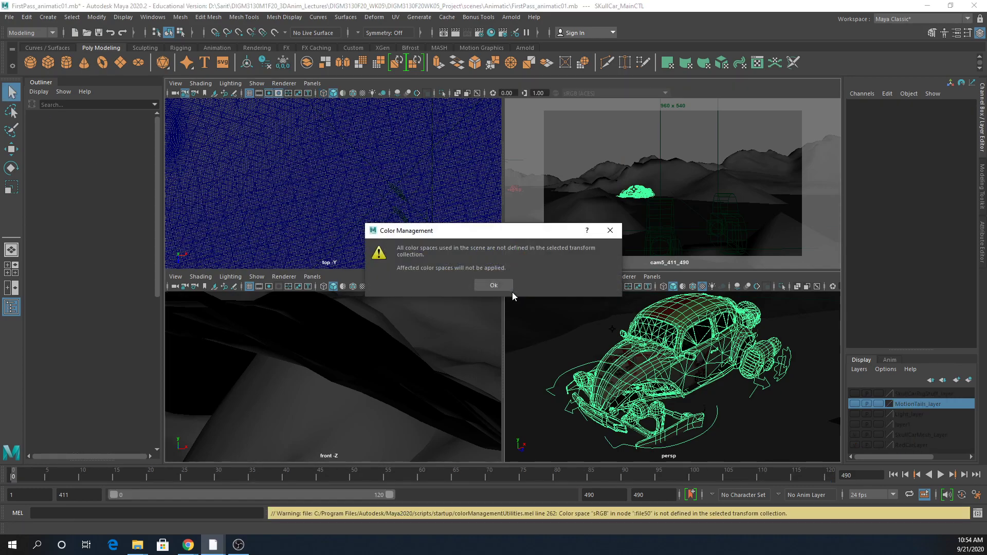
click(494, 286)
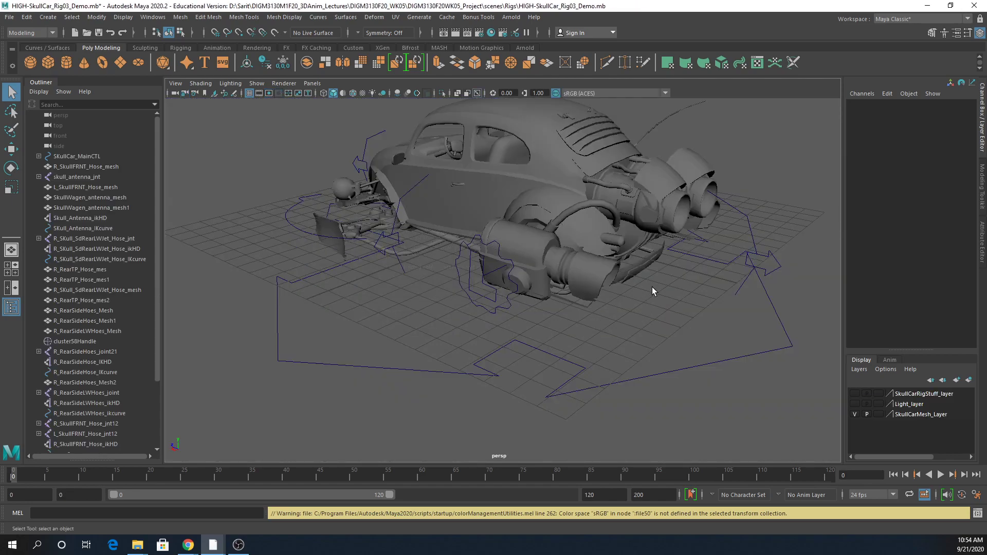
Turn off color management in the Color Management preferences and save them.
click(977, 495)
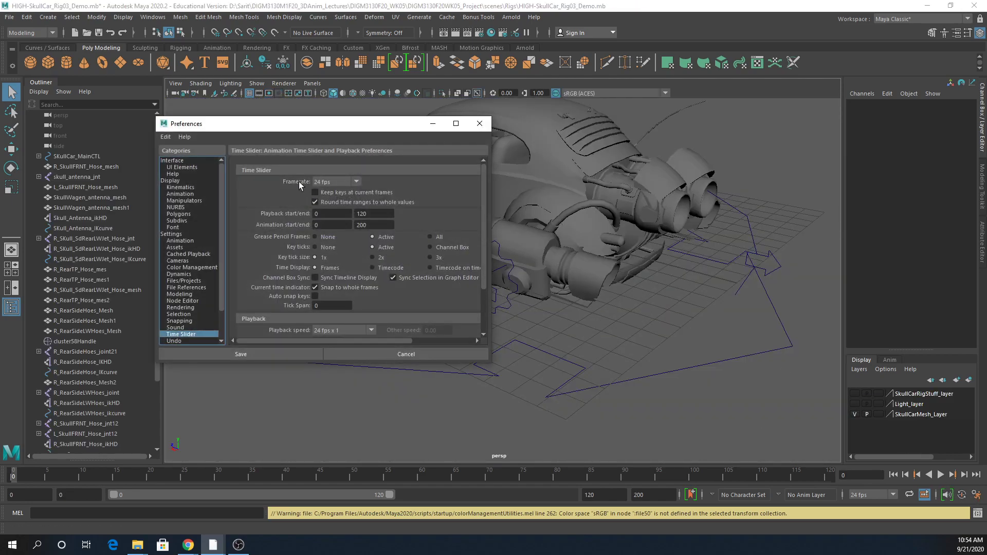
click(199, 267)
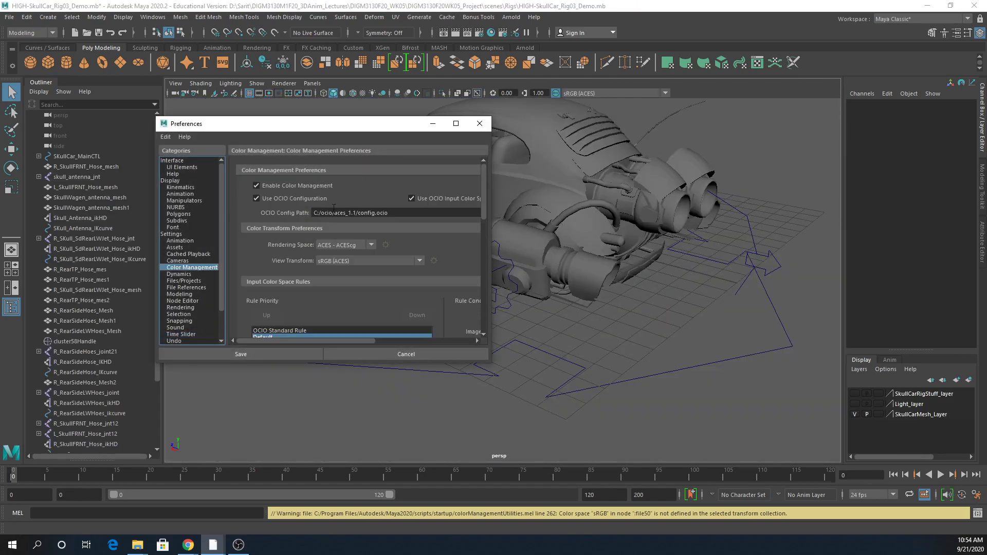
click(272, 355)
Select SKullCar_MainCTL and inspect the rig's main control from the side and front.
alt+drag(551, 314, 699, 439)
alt+right_drag(699, 440, 683, 424)
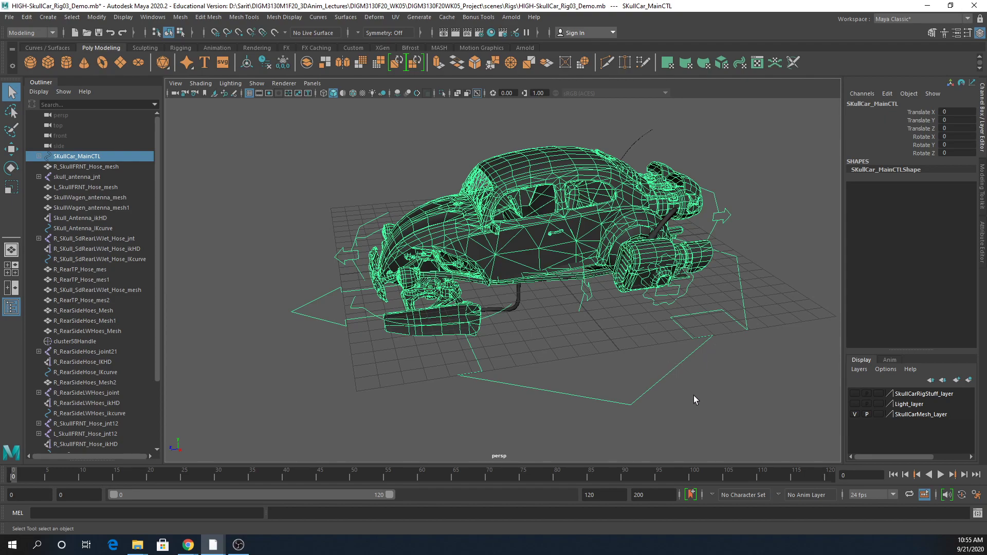
scroll(711, 358, down, 6)
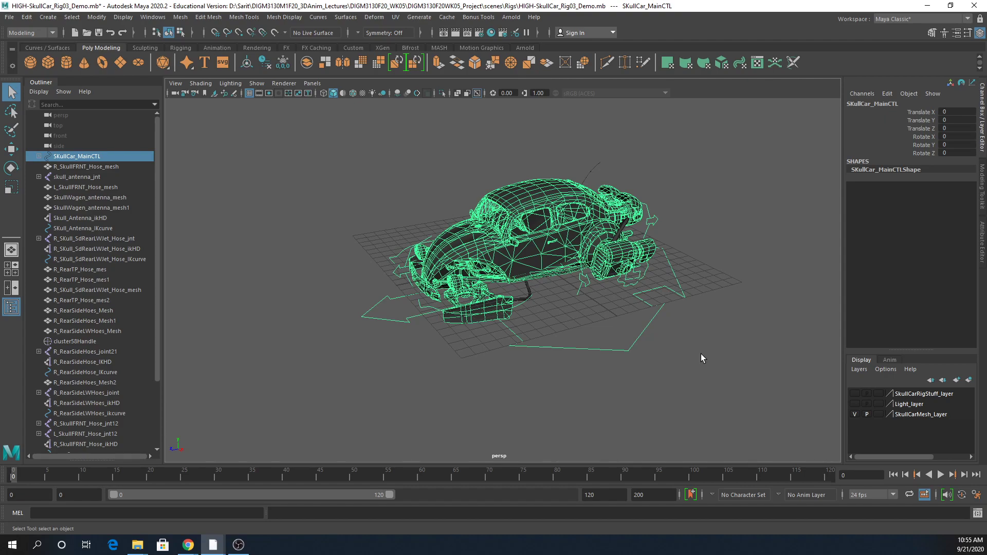
scroll(700, 347, up, 3)
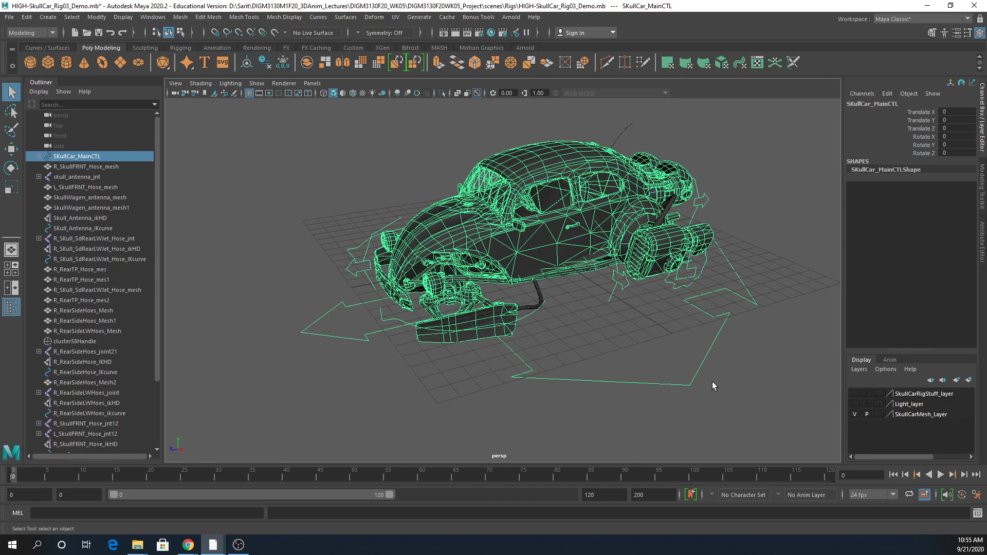
alt+drag(656, 303, 690, 314)
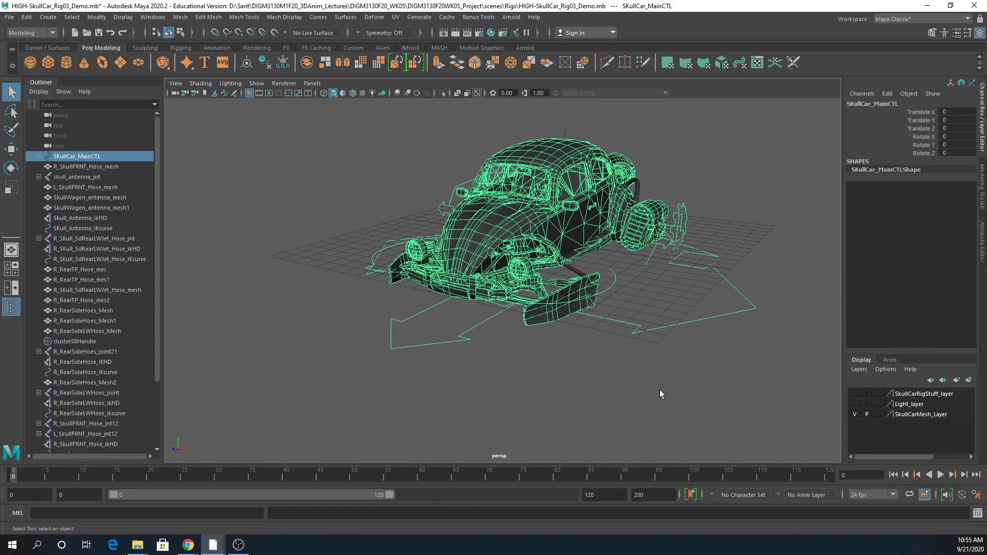
alt+right_drag(664, 353, 729, 359)
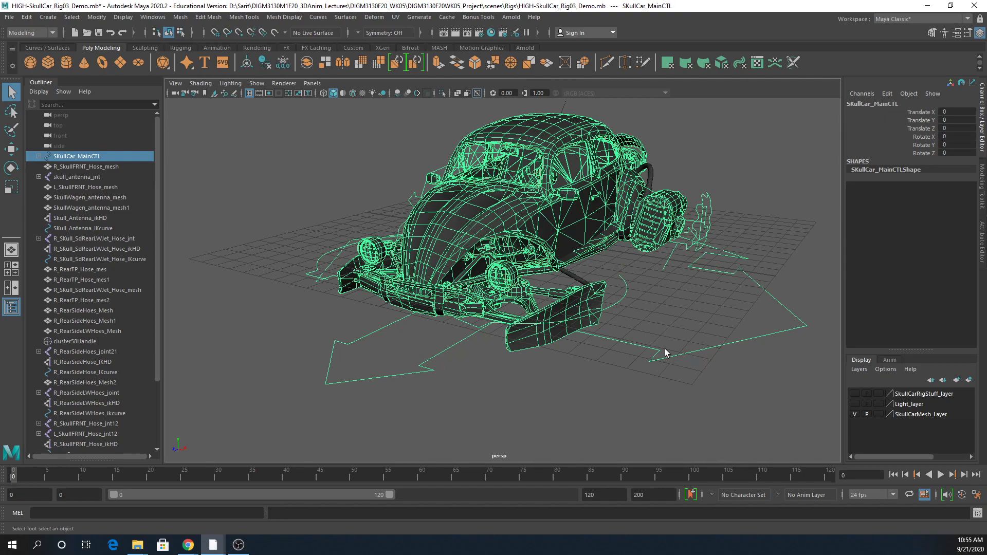
Select L_SKull_Front_Ctl and SKullCar_MainCTL in turn to compare what each controls, and clear the selection.
click(627, 301)
alt+drag(661, 341, 656, 284)
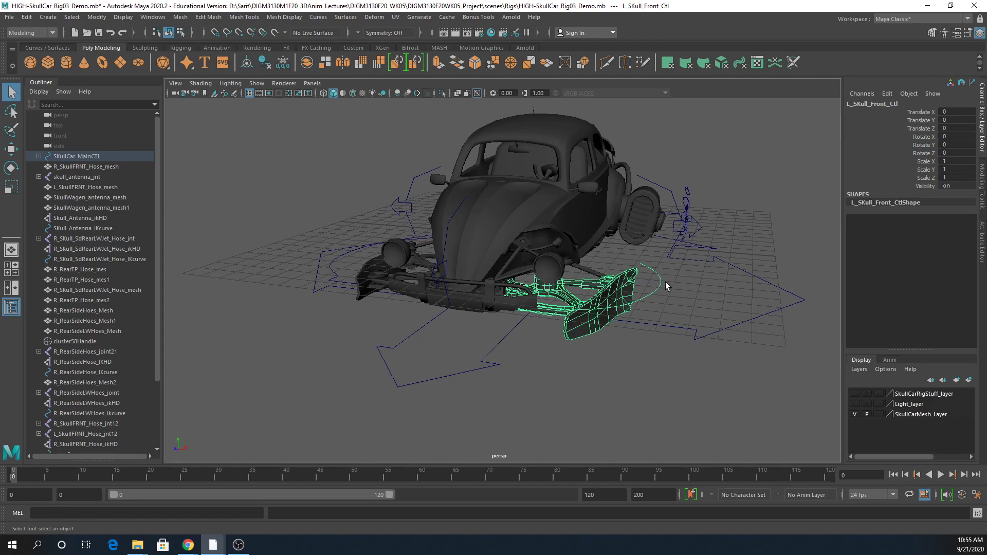
drag(701, 309, 690, 364)
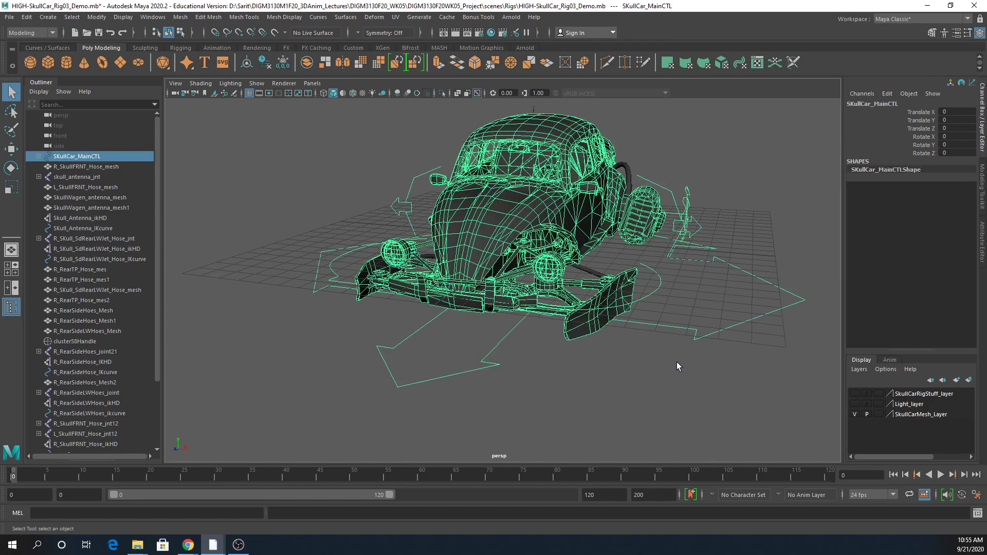
click(678, 370)
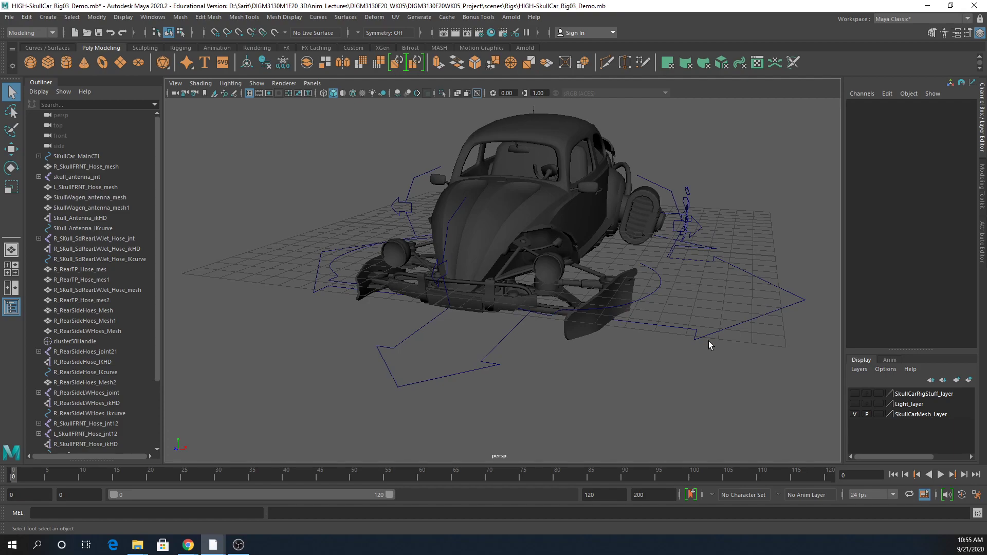
Examine the rig from the rear side with the SkullWagen_BD_mesh8 fender selected, and reselect SKullCar_MainCTL.
alt+drag(602, 231, 633, 234)
click(634, 237)
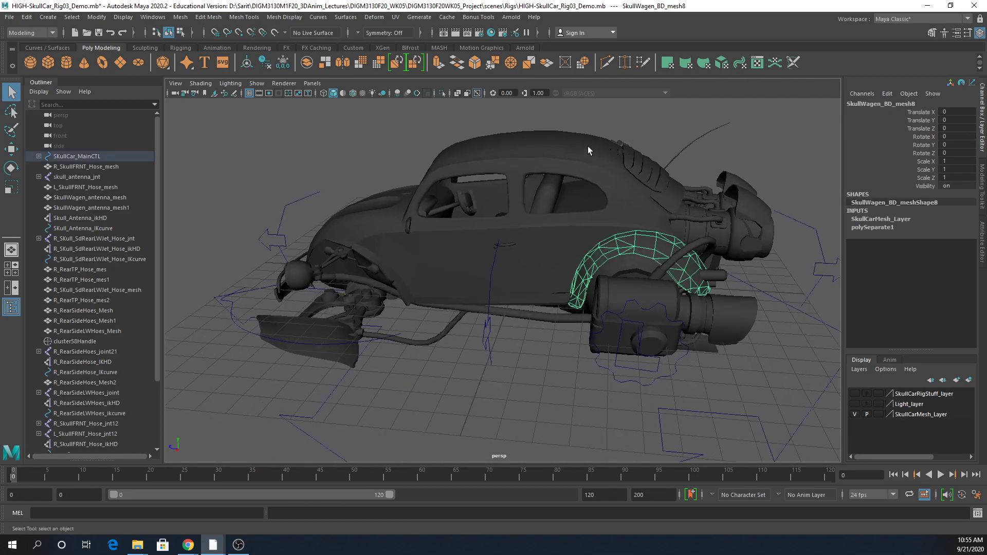
alt+drag(490, 254, 557, 326)
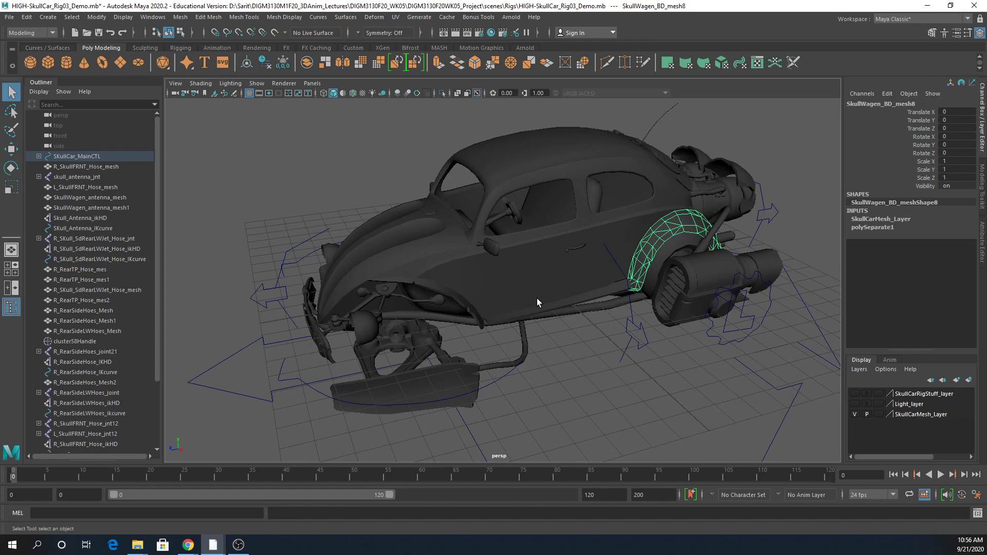
click(584, 357)
alt+drag(674, 374, 713, 375)
click(725, 412)
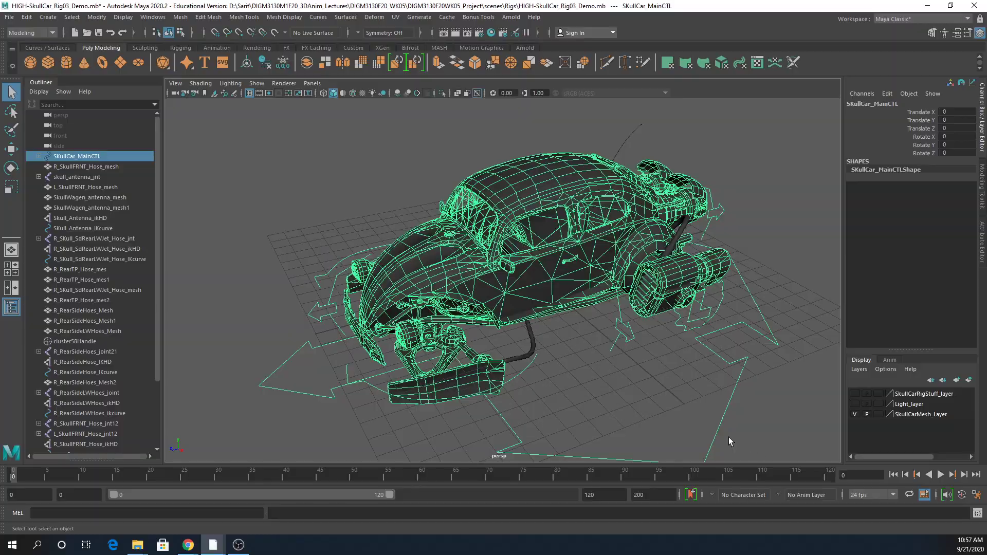
Try rotating and moving the car with SKullCar_MainCTL, undoing each test change.
key(e)
drag(523, 302, 531, 282)
key(ctrl+z)
mouse_move(534, 334)
mouse_down()
mouse_move(482, 375)
mouse_move(520, 349)
mouse_up()
key(ctrl+z)
key(ctrl+z)
key(w)
key(ctrl+z)
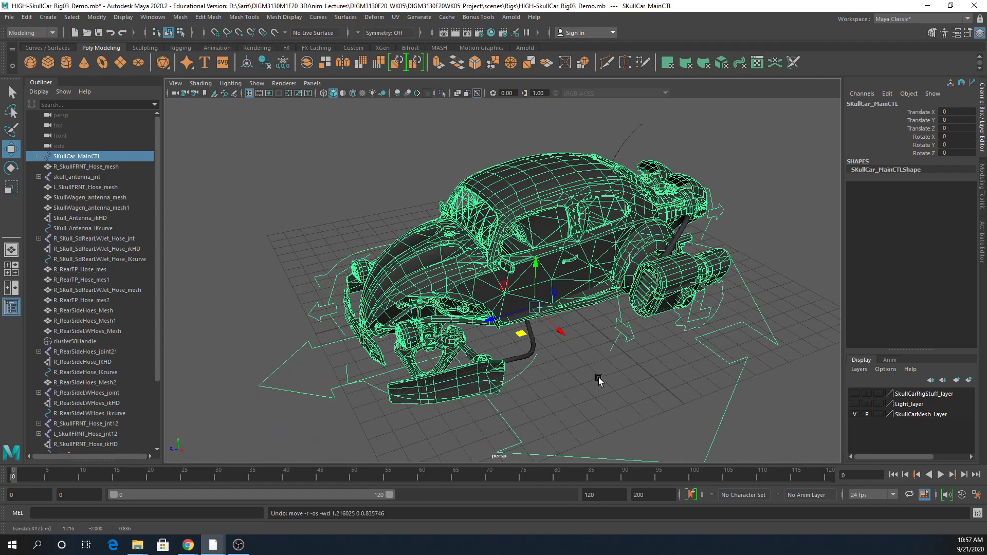
Try rotating the car with Skull_Front_Pivot_CTL and undo the test rotation.
alt+right_drag(566, 404, 519, 401)
mouse_move(518, 401)
alt+mouse_down()
mouse_move(604, 410)
mouse_move(514, 406)
alt+mouse_up()
click(390, 336)
alt+drag(390, 335, 363, 303)
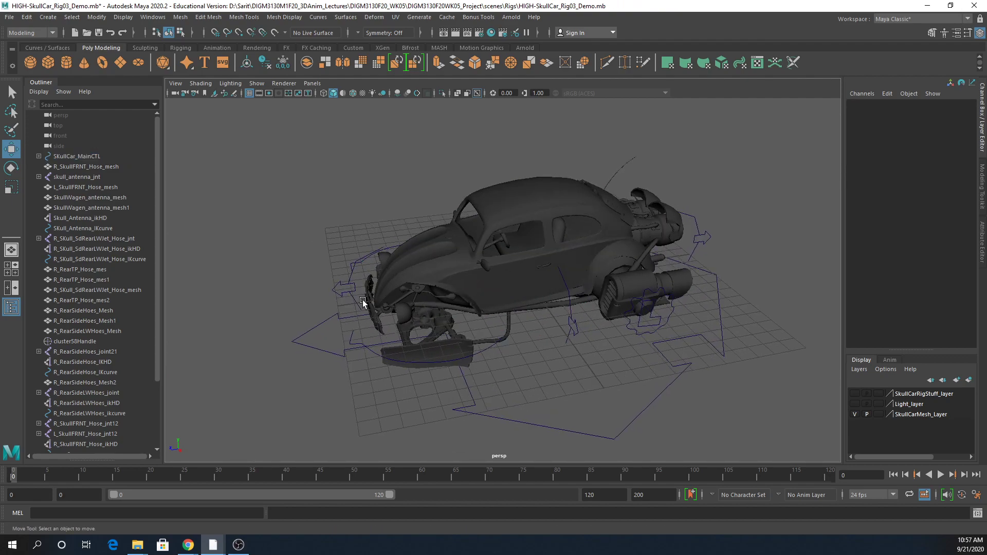
click(335, 297)
key(e)
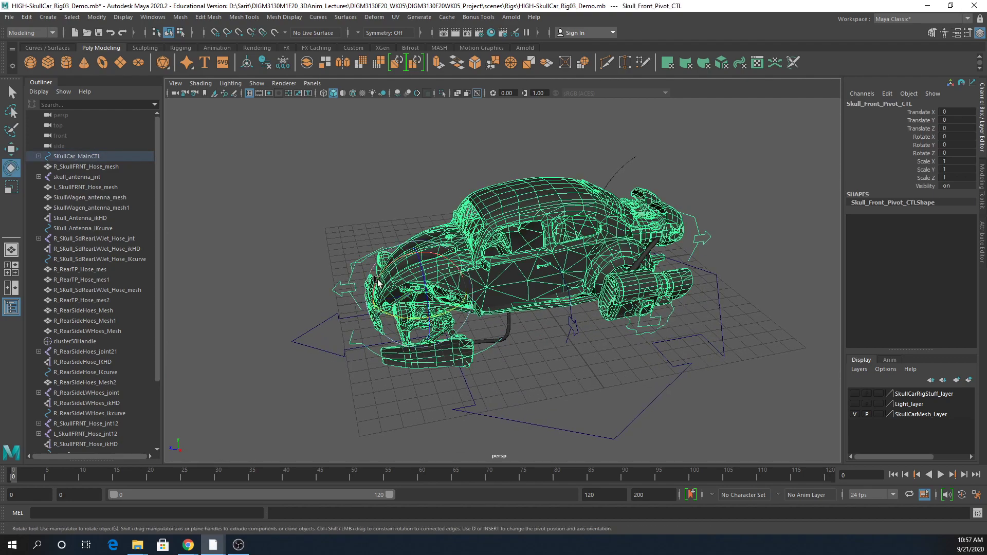
drag(402, 257, 390, 263)
key(ctrl+z)
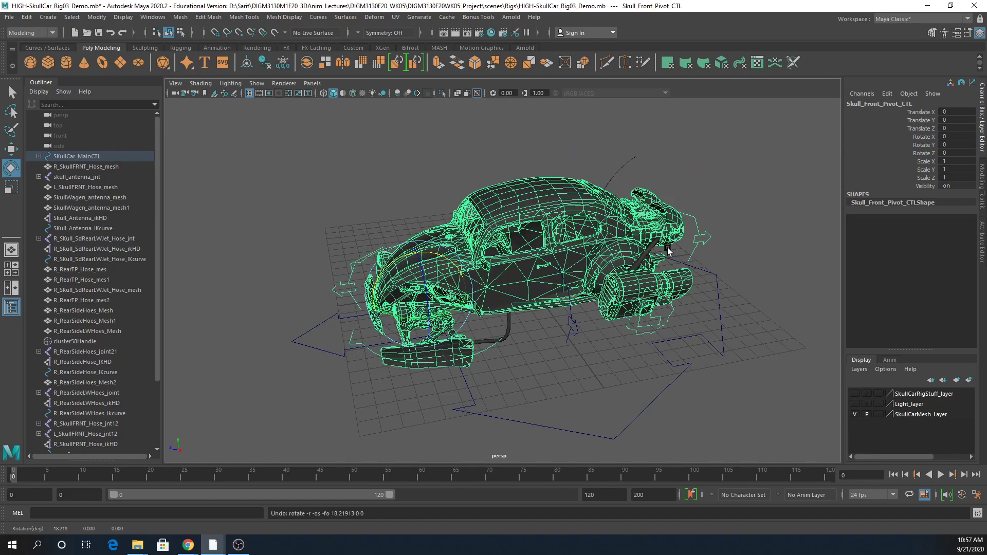
Try rotating the car with Skull_Back_Pivot_CTL and undo the test rotation.
click(702, 220)
drag(596, 227, 599, 229)
key(ctrl+z)
Try tilting the car sideways with the side pivot controls, rotating Skull_Right_Pivot_CTL to about 12.6 in Rotate Z.
alt+drag(588, 332, 659, 362)
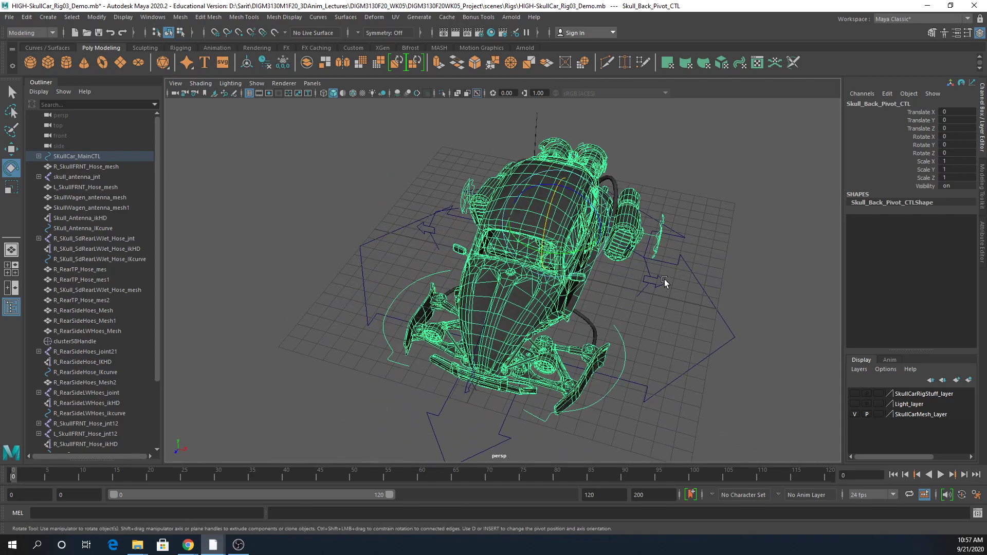
click(662, 234)
mouse_move(664, 230)
mouse_down()
mouse_move(666, 258)
mouse_move(661, 242)
mouse_up()
click(454, 236)
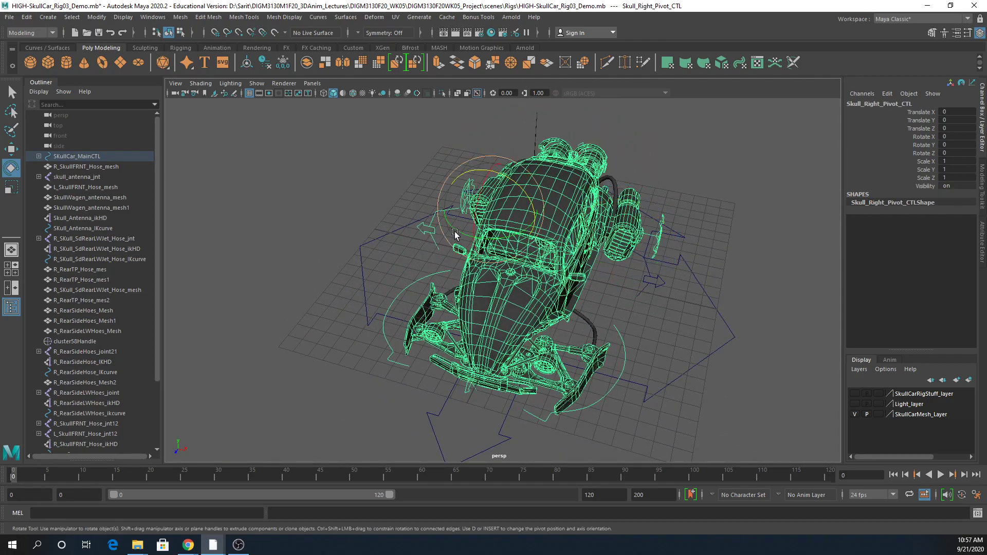
mouse_move(471, 184)
mouse_down()
mouse_move(432, 171)
mouse_move(459, 193)
mouse_up()
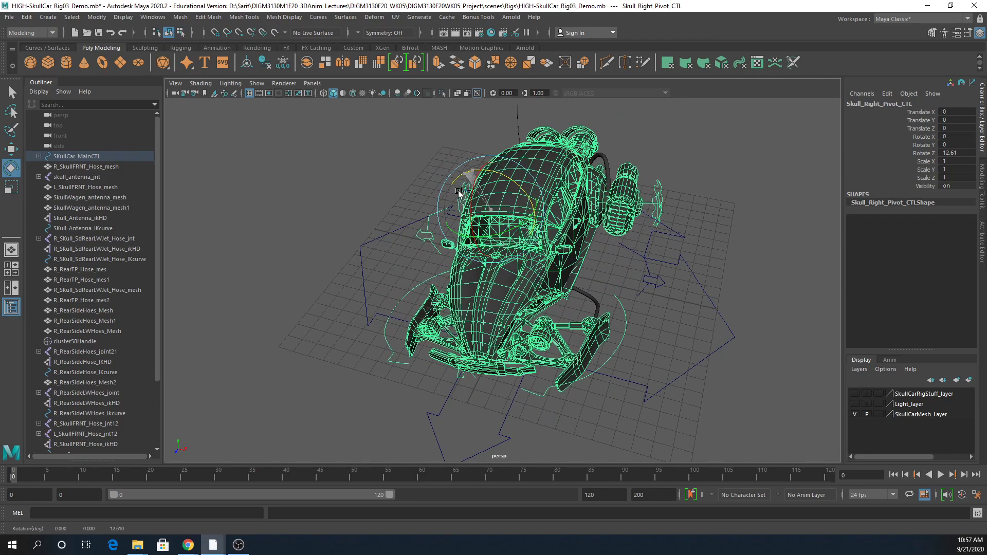
Select L_SKull_SideRearEngine_CTL and try rotating the left rear side engine, undoing the test rotation.
click(661, 247)
alt+drag(660, 247, 617, 230)
key(ctrl+z)
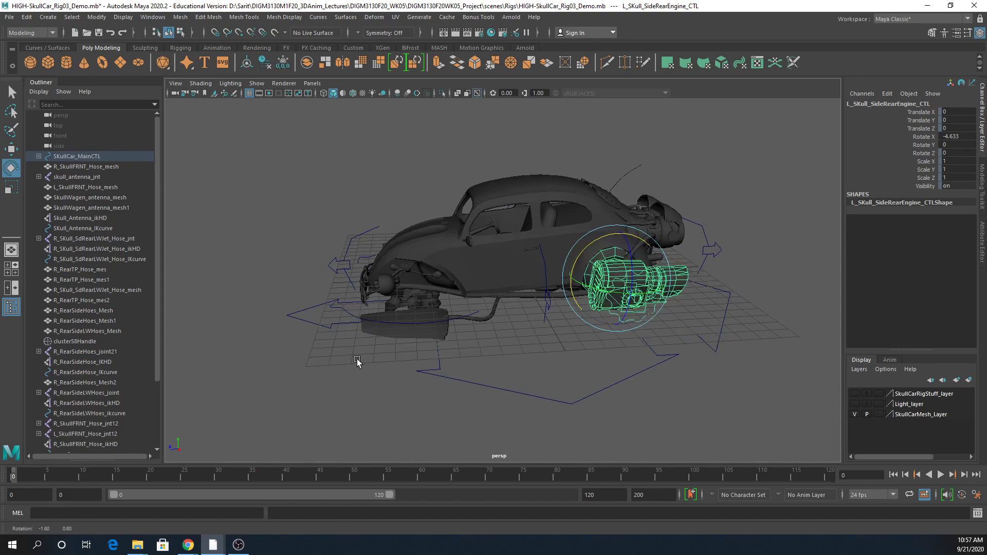
Select L_SKull_Front_Ctl and try rotating the car's left front assembly with it.
alt+drag(352, 354, 404, 362)
click(461, 351)
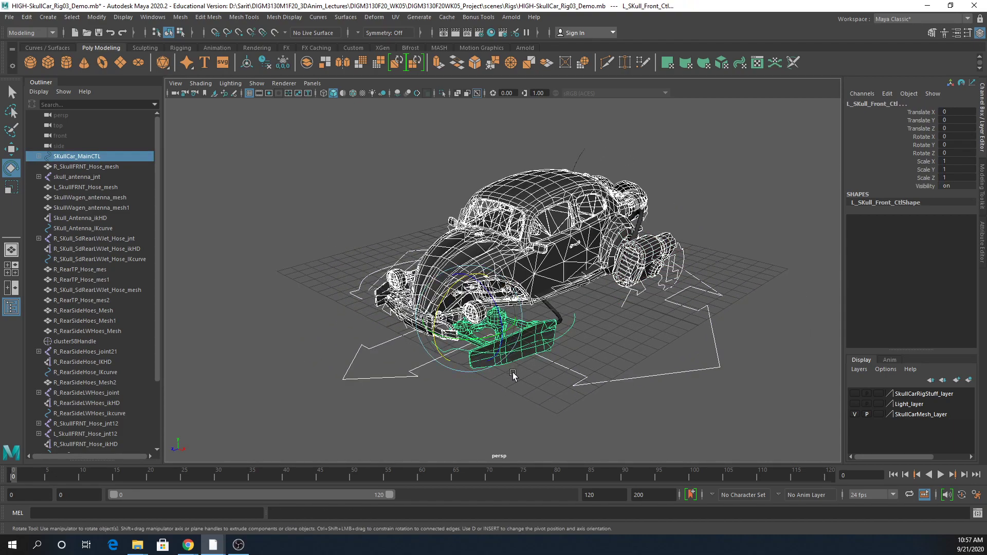
click(503, 407)
click(462, 353)
drag(463, 352, 500, 397)
Select the SkullWagen_antenna_mesh1 antenna and make SkullCarRigStuff_layer and Light_layer visible.
alt+drag(445, 416, 531, 263)
click(367, 166)
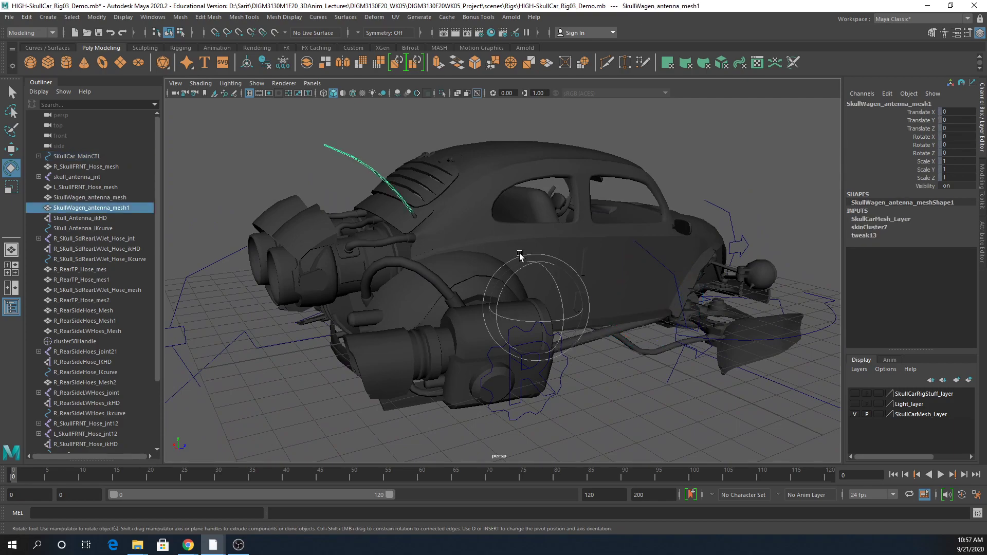
click(854, 394)
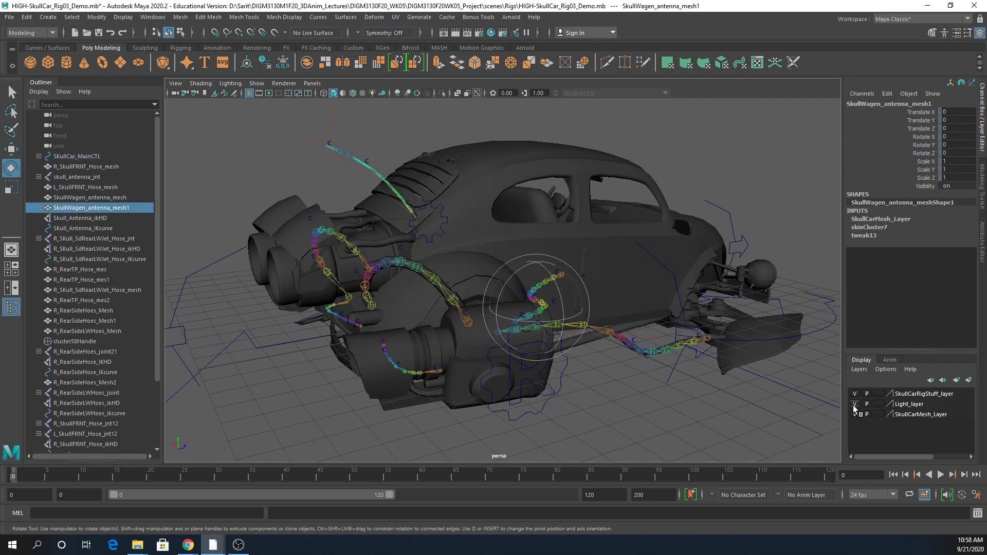
scroll(381, 327, up, 5)
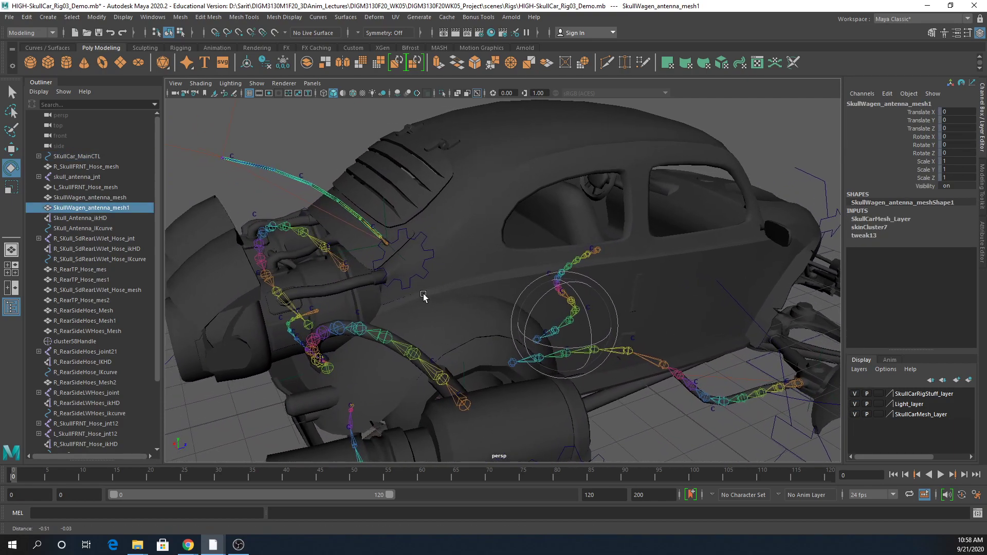
Rotate the antenna with SkullWagen_antenna_CTL to about -7.39 in Rotate X and inspect the joints along the car's side.
click(435, 264)
drag(371, 205, 377, 224)
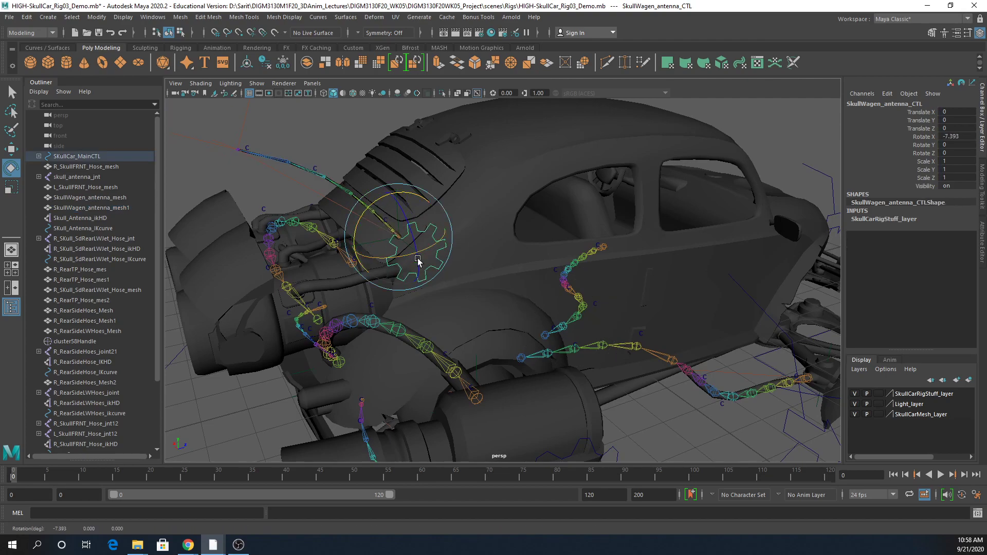
alt+drag(462, 307, 617, 329)
scroll(612, 346, up, 3)
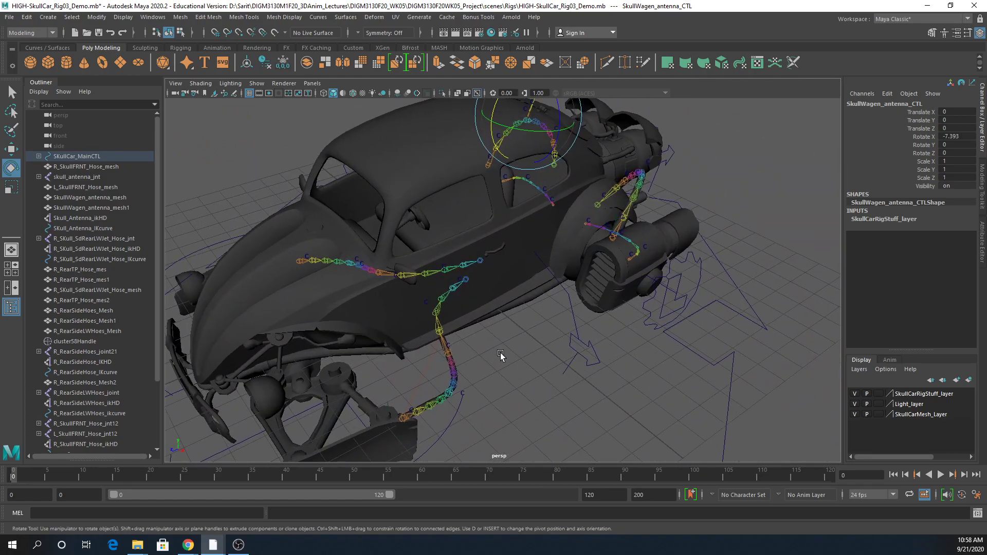
Open HIGH-RedCar.mb from the project's scenes/Cars folder and dismiss the color management warning.
click(10, 17)
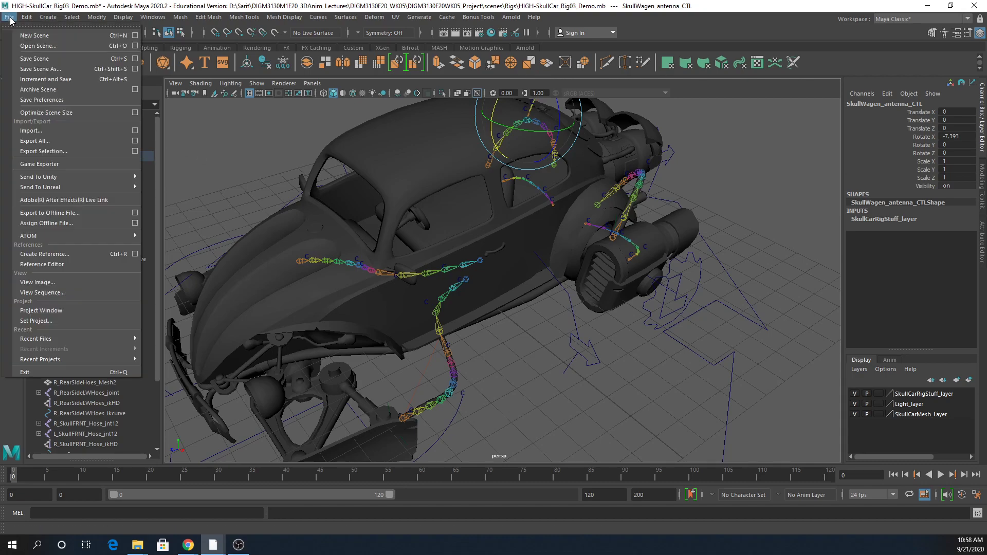
click(436, 233)
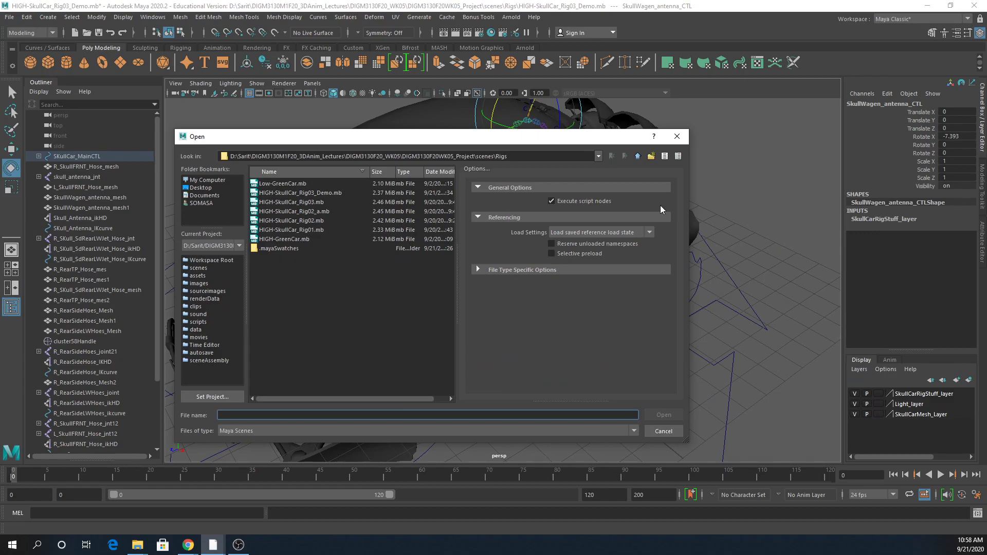
click(638, 157)
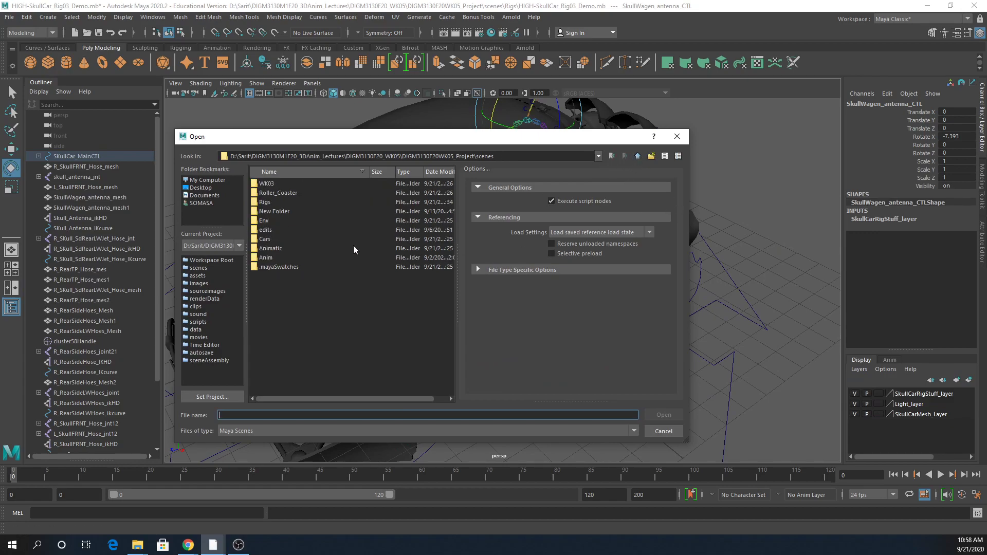
click(266, 202)
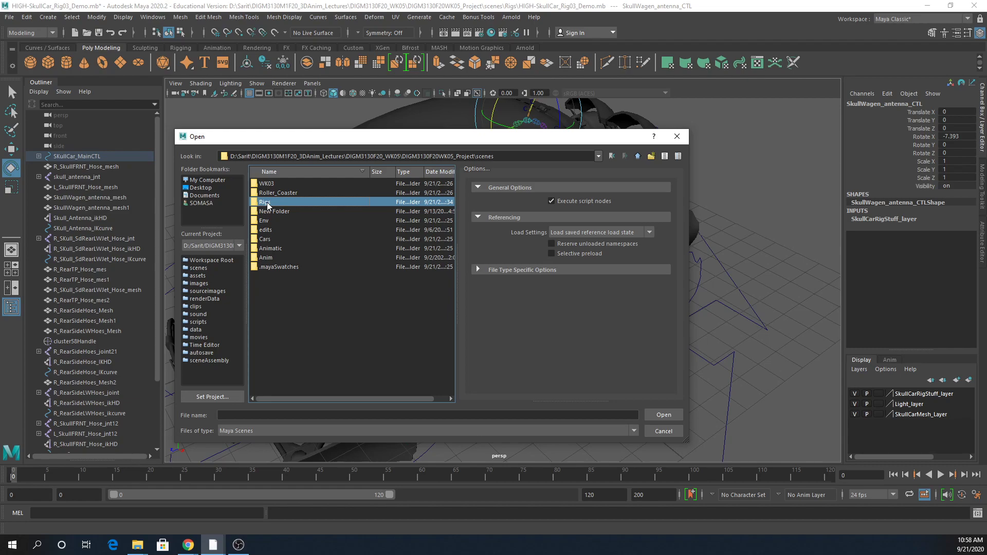
double_click(268, 240)
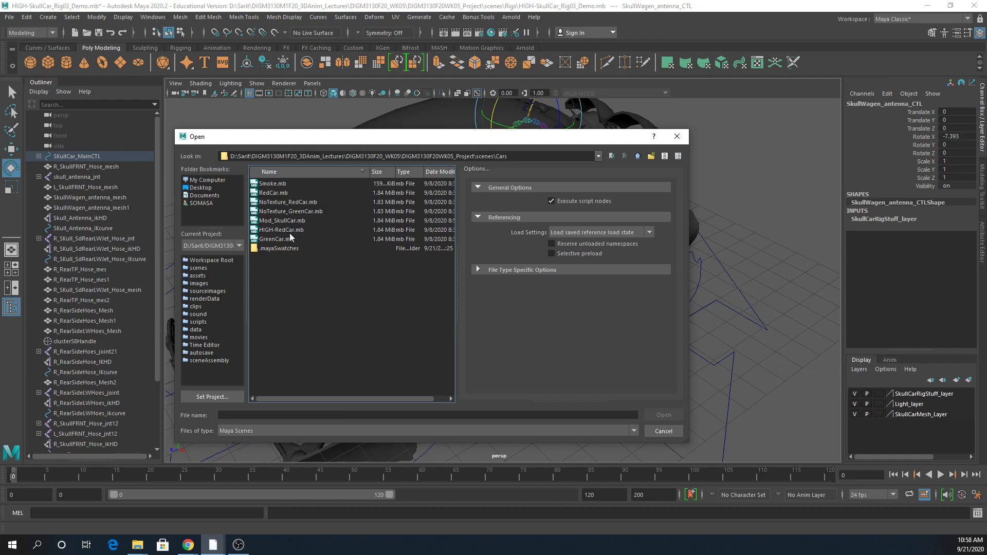
click(288, 230)
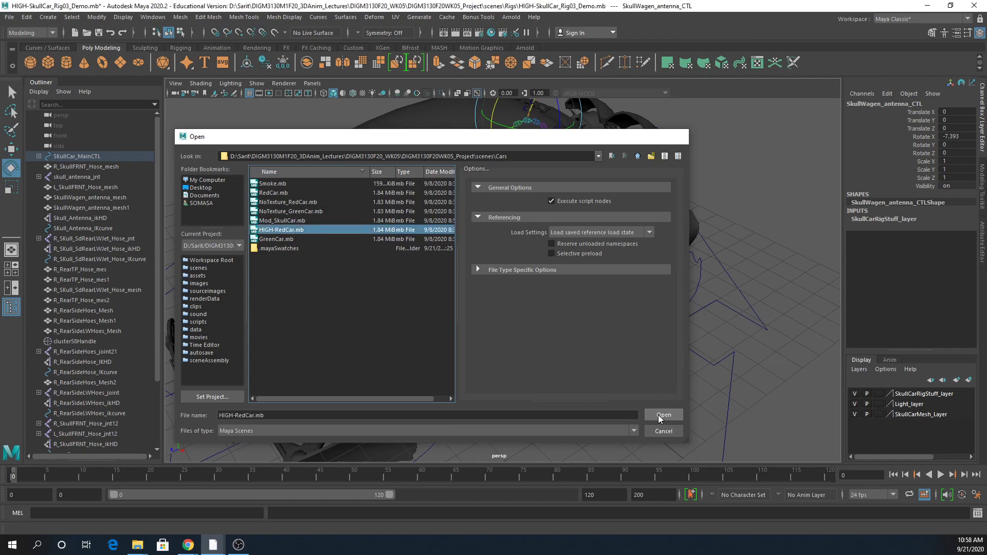
click(658, 416)
click(489, 280)
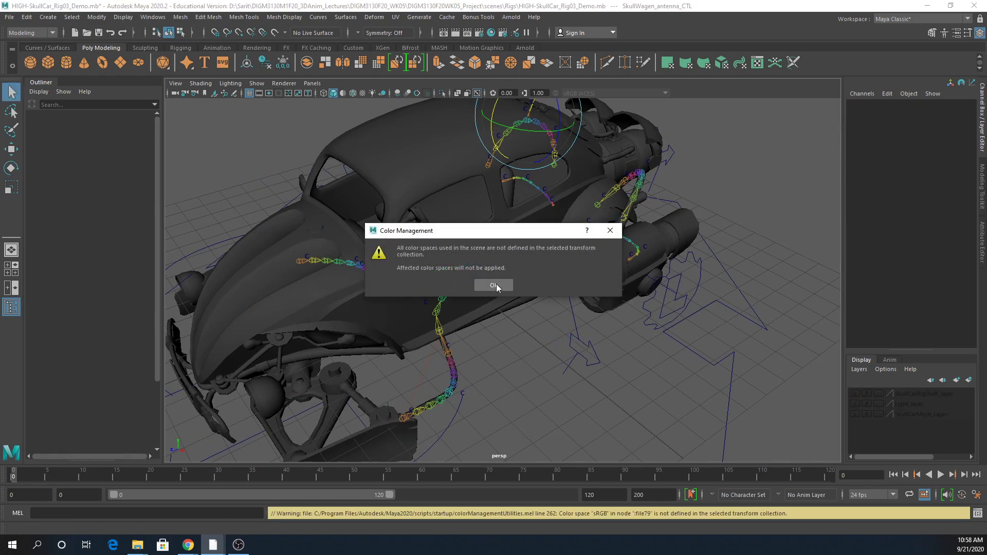
click(495, 283)
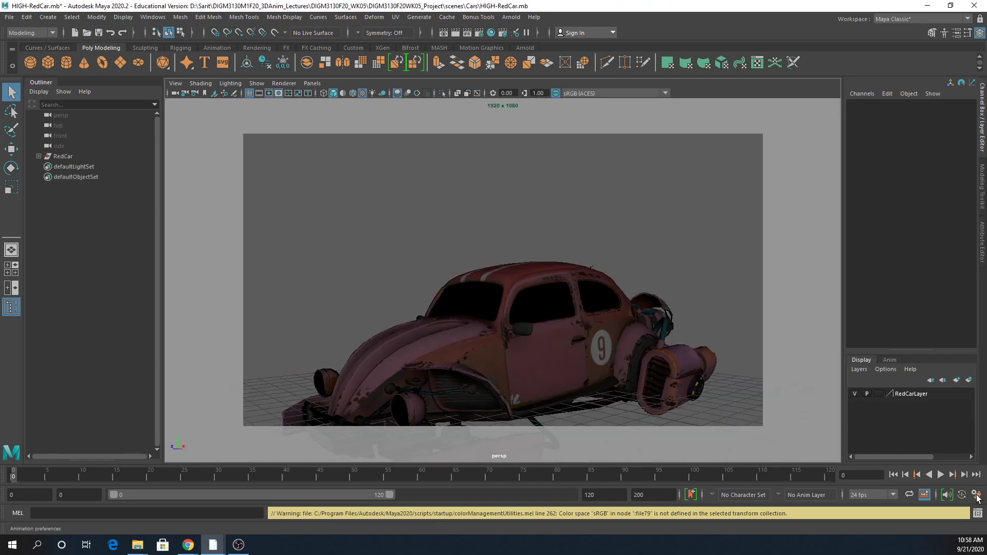
Disable color management in the preferences and close them.
click(977, 495)
click(173, 235)
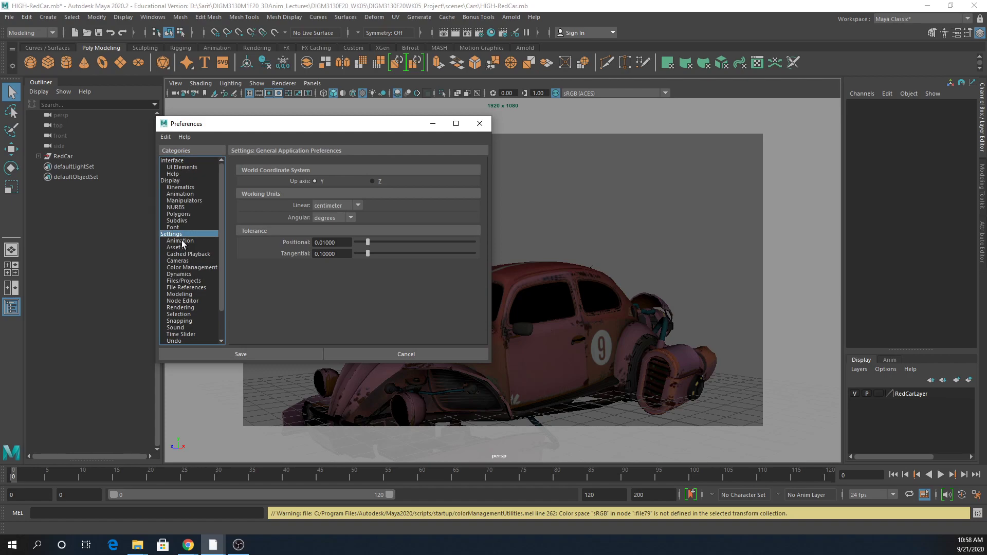
click(193, 267)
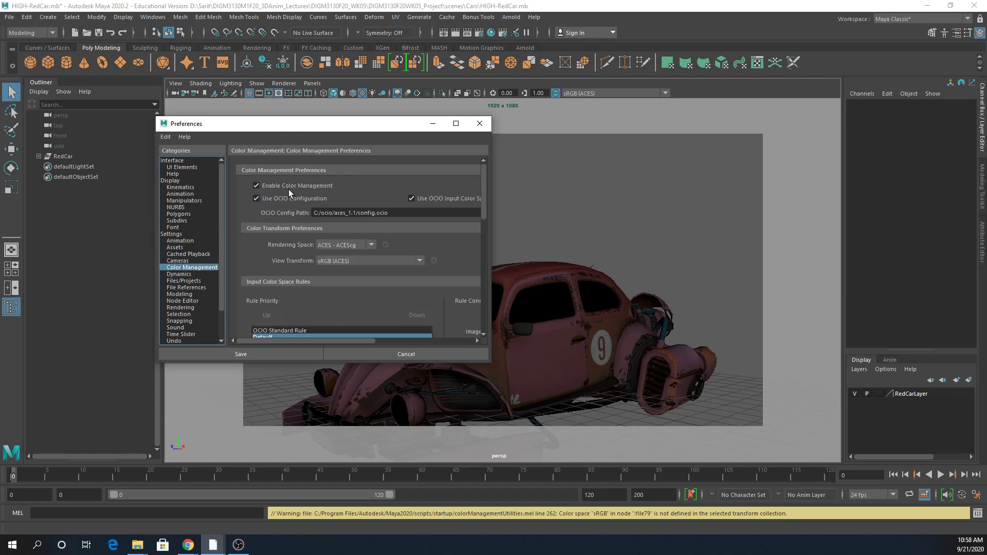
click(309, 185)
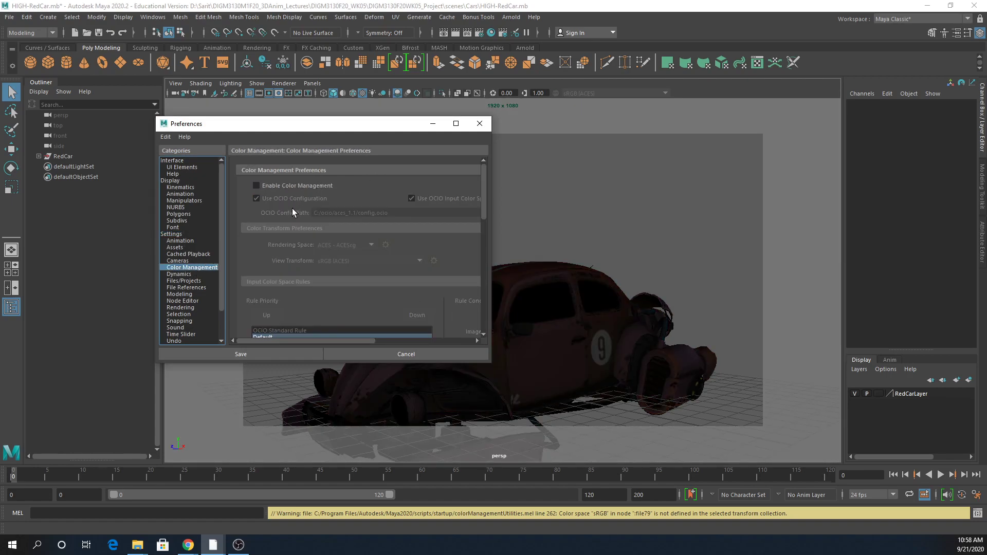
click(479, 123)
Save the scene under the name RedCar_rig01.mb in the scenes/Rigs folder, accepting the student version notice.
alt+middle_drag(584, 307, 590, 244)
alt+drag(590, 244, 574, 282)
click(5, 17)
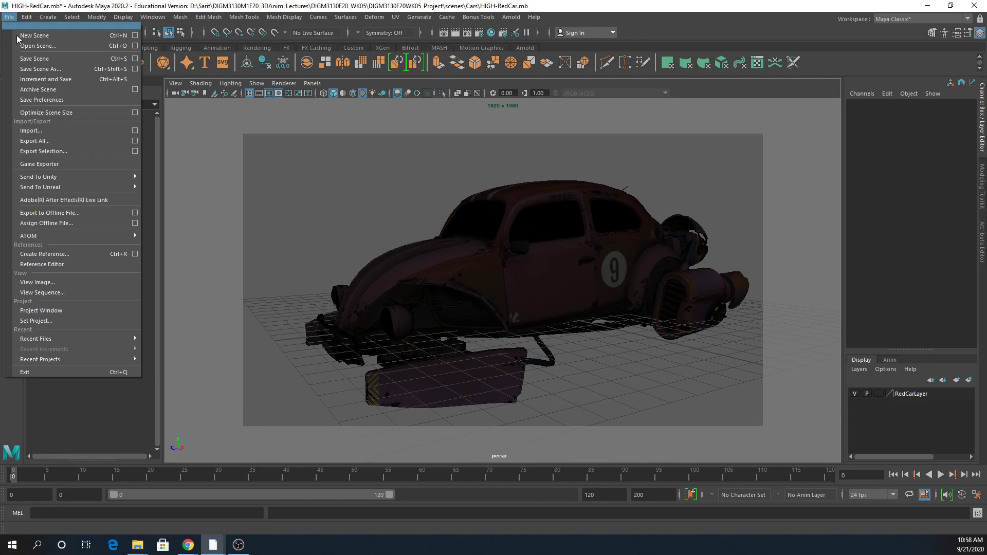
click(31, 66)
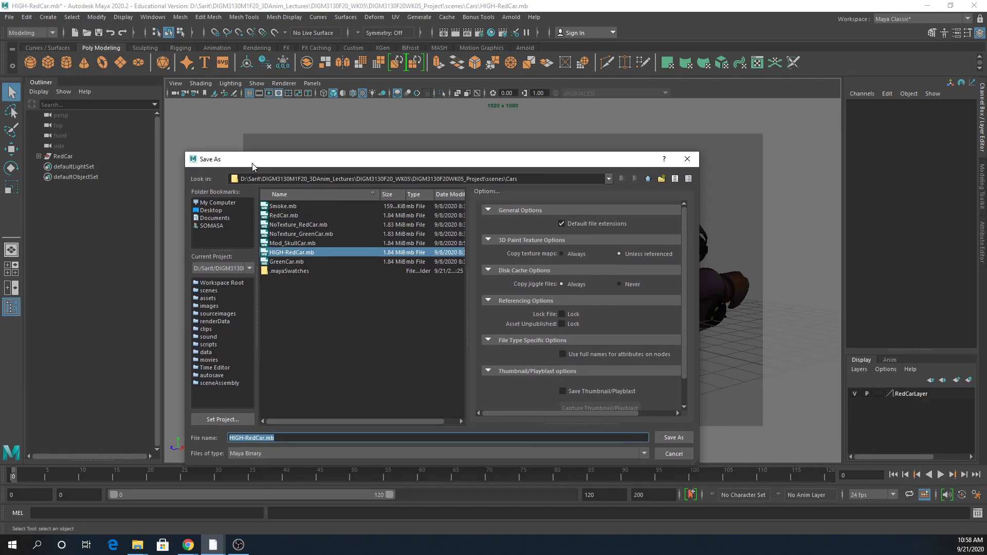
click(648, 179)
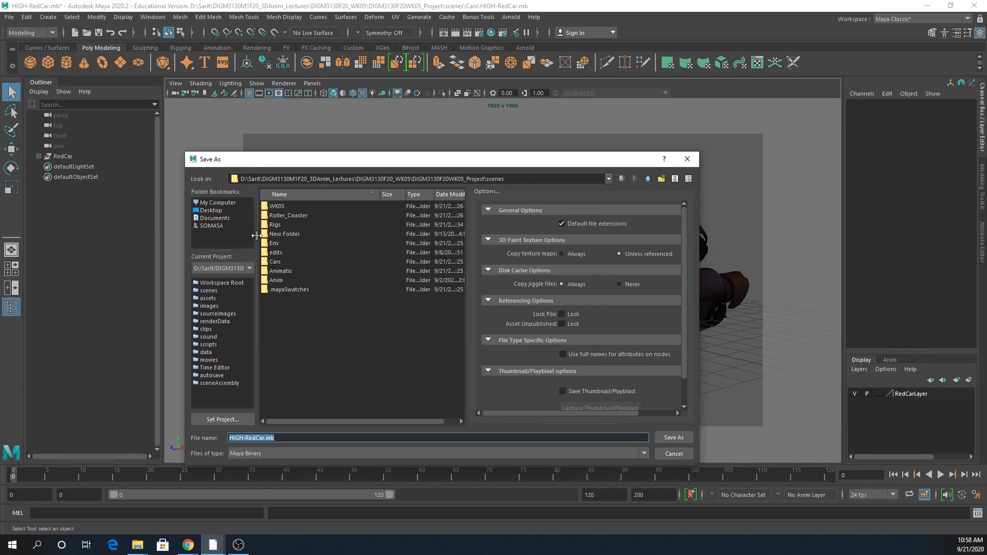
double_click(275, 234)
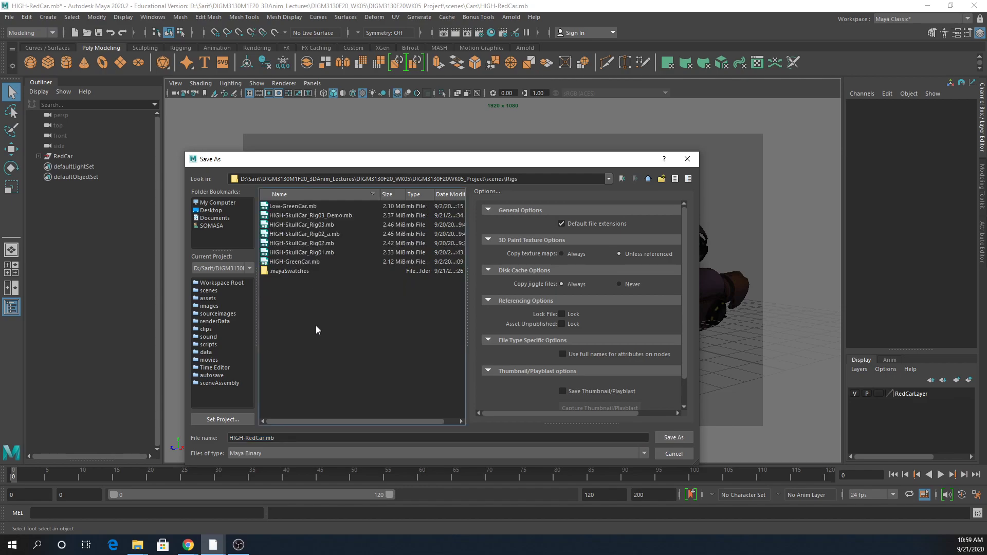
key(Tab)
key(ctrl+shift+Right)
key(Delete)
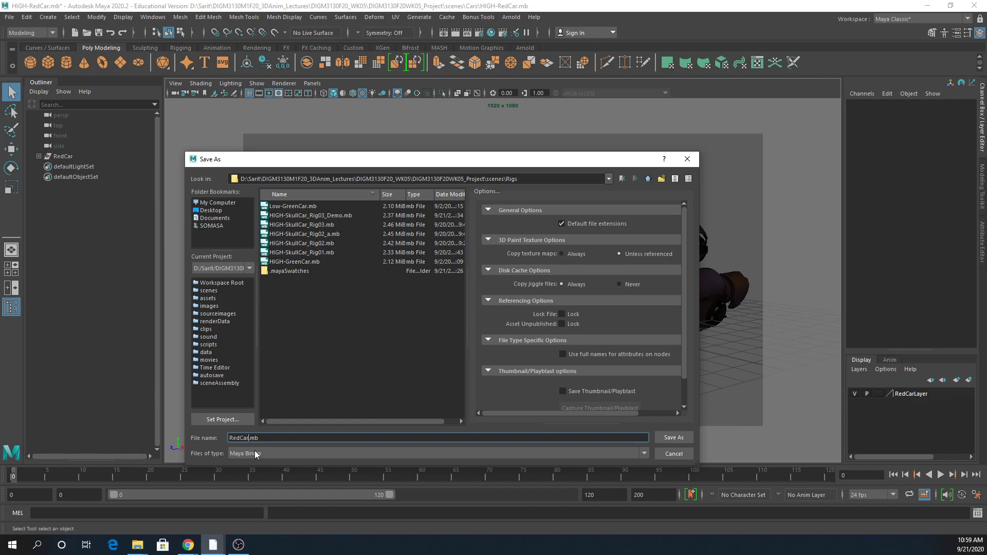
text(_Rig01)
key(Return)
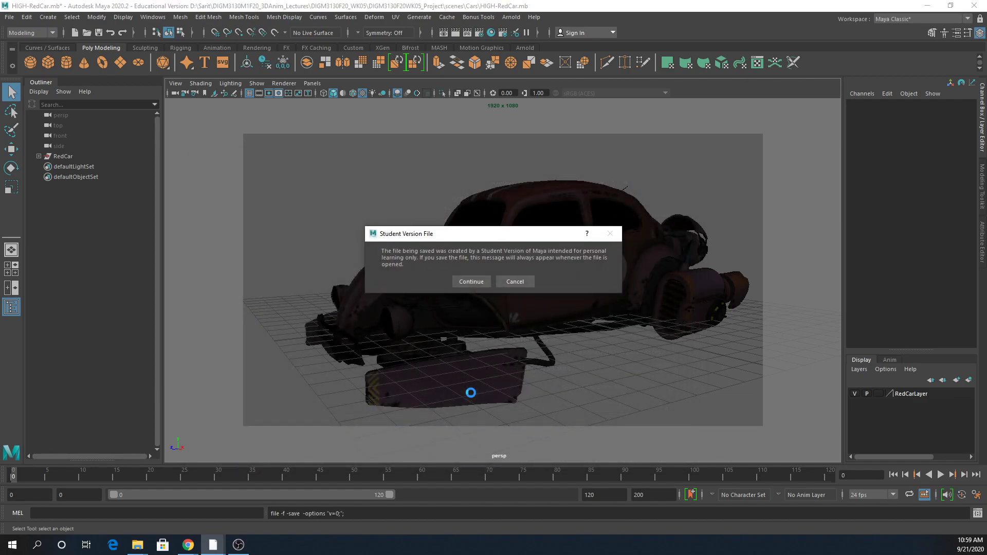
click(470, 282)
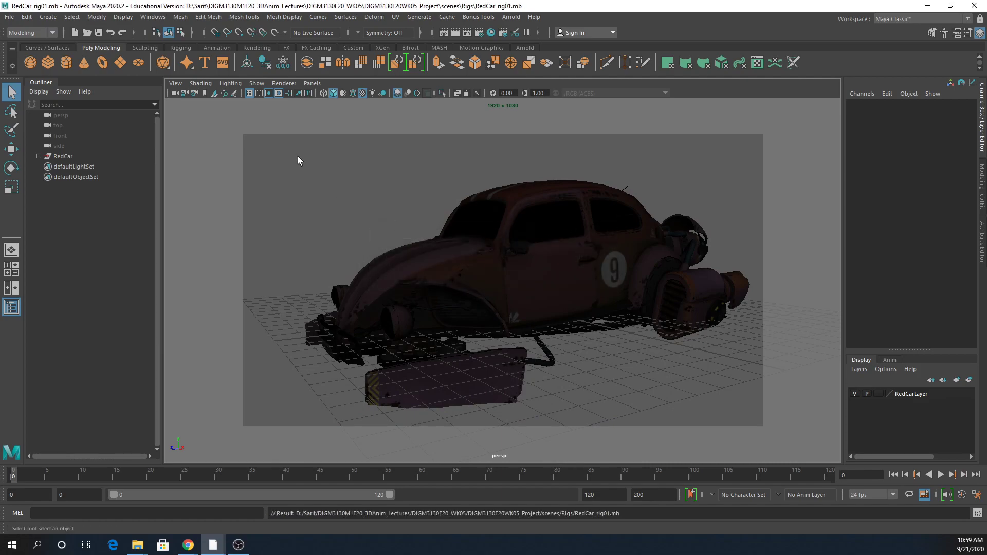
Turn off the gate mask and resolution gate, and show the car in plain grey shading without textures.
click(278, 94)
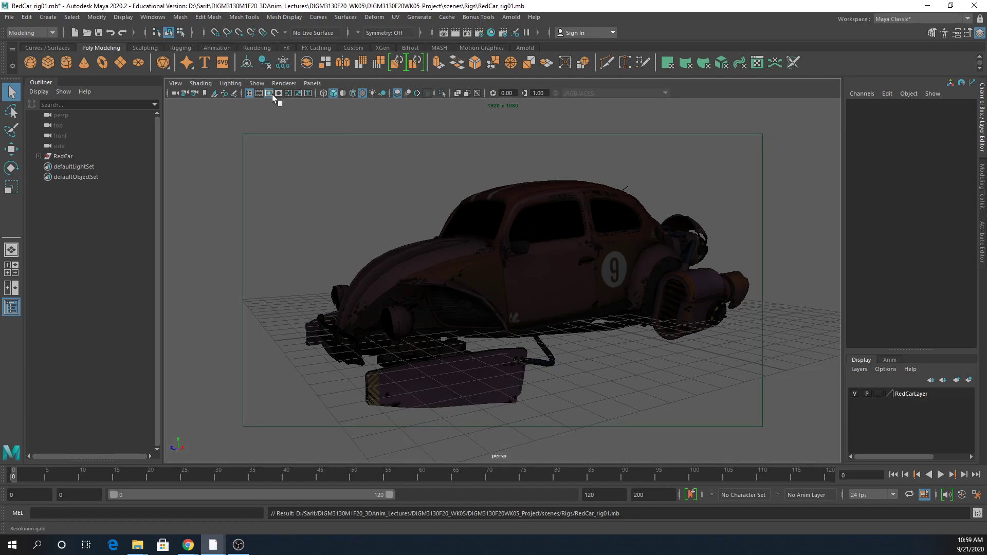
click(269, 94)
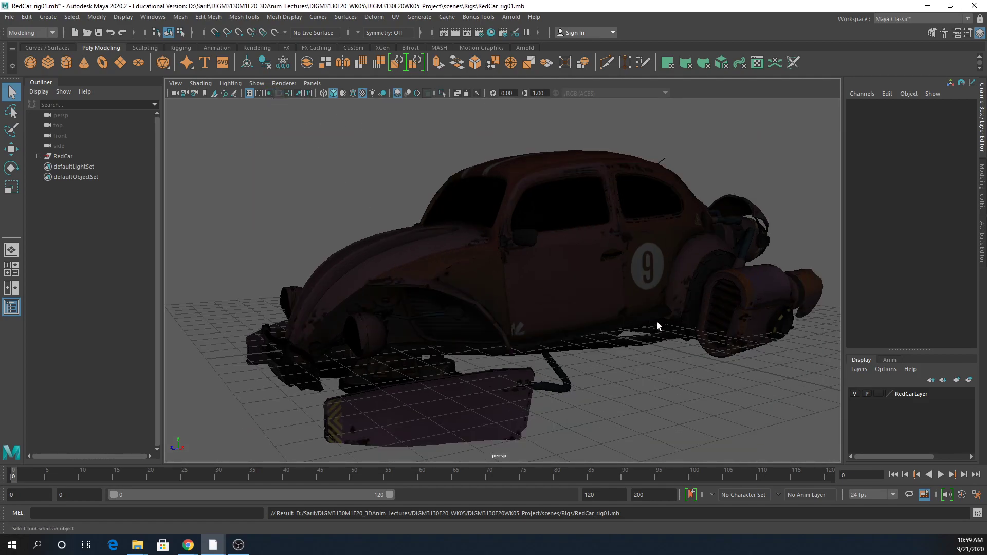
click(344, 94)
Select the red car's main body mesh and expand the RedCar group to list its parts.
alt+right_drag(576, 258, 478, 322)
click(511, 278)
alt+drag(622, 363, 590, 369)
alt+right_drag(590, 369, 730, 371)
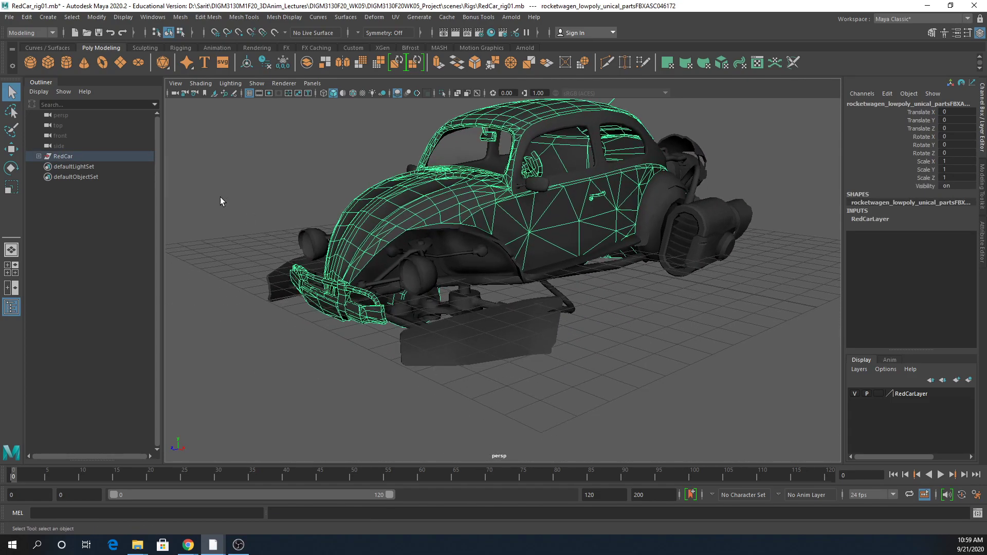
click(39, 157)
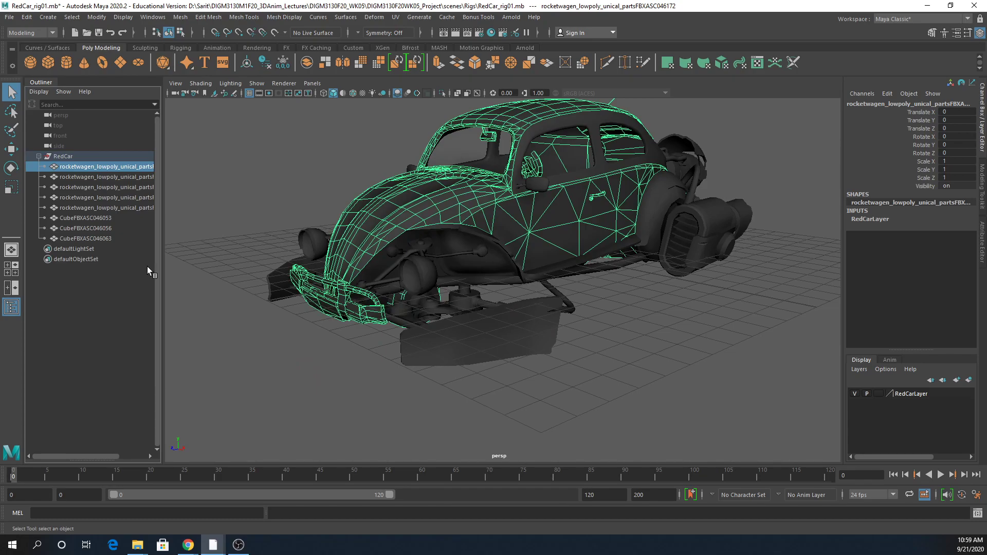
Select the RedCar group's meshes one by one, down to CubeFBXASC046063, to identify which car part each one holds.
alt+drag(672, 259, 598, 313)
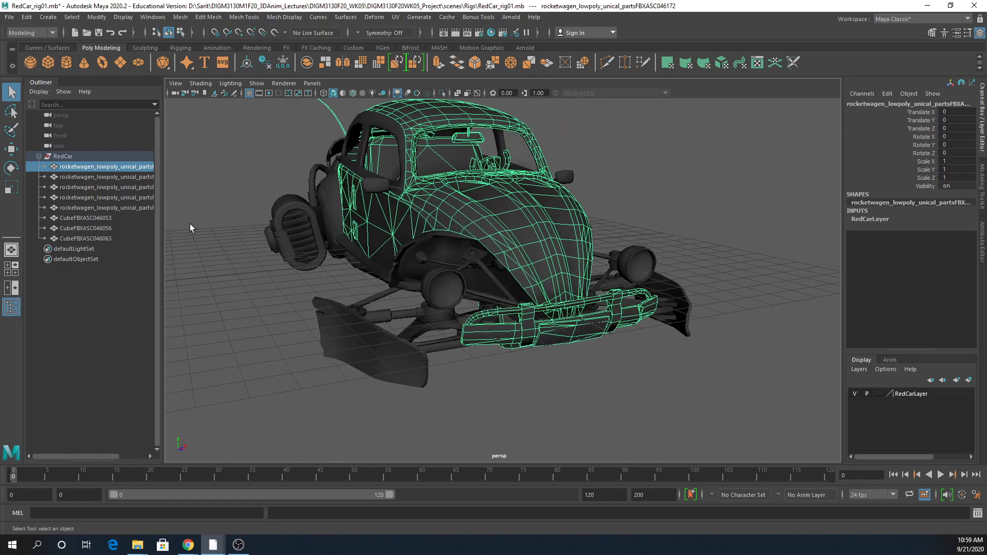
click(117, 180)
click(119, 186)
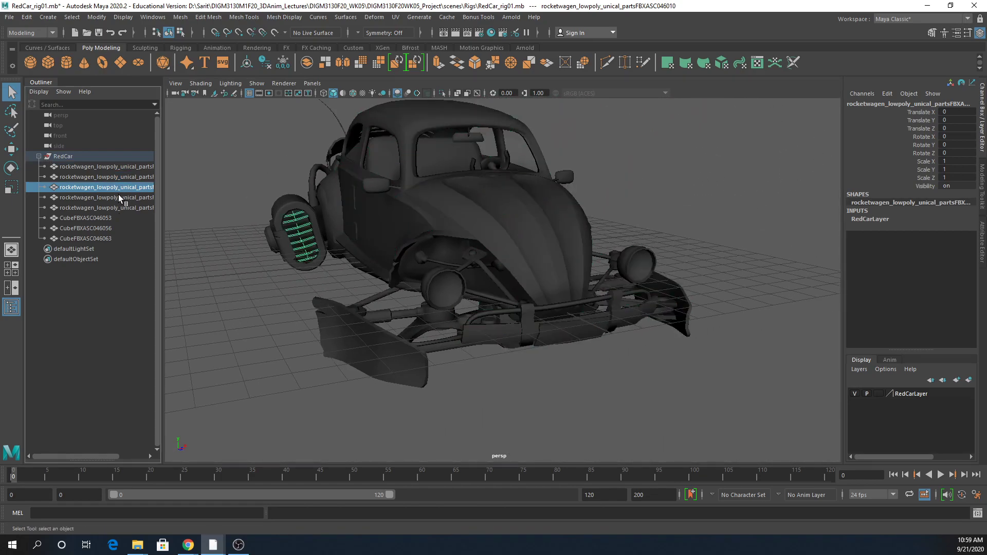
click(102, 198)
click(97, 209)
click(94, 225)
click(93, 215)
click(97, 228)
click(104, 239)
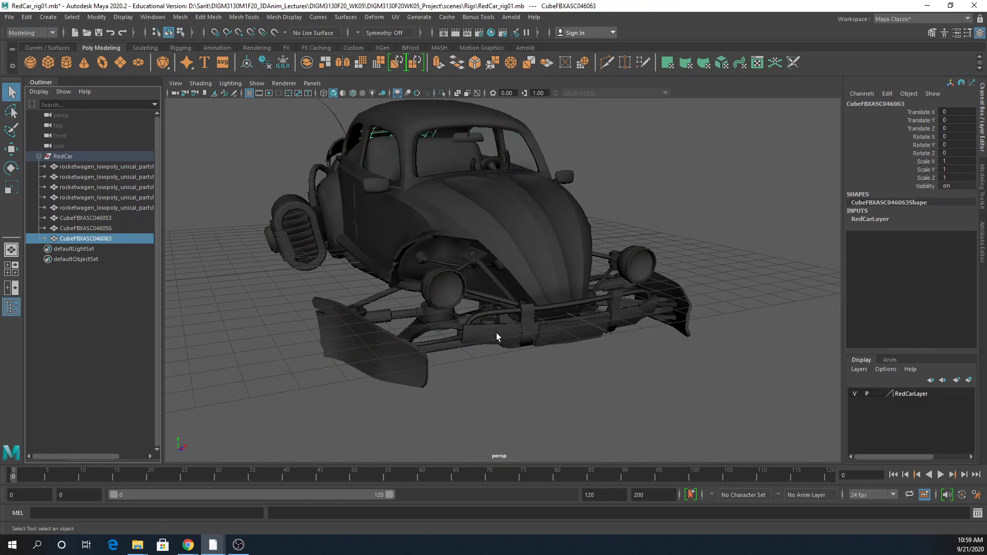
Examine the main body mesh and the front suspension mesh to see which pieces belong to each.
alt+drag(520, 252, 396, 270)
click(427, 241)
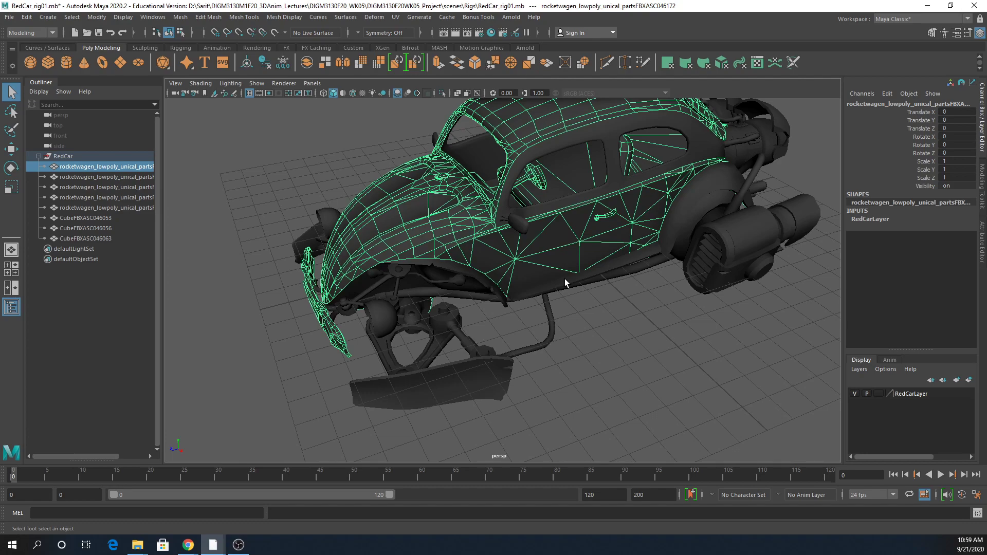
alt+drag(586, 260, 588, 264)
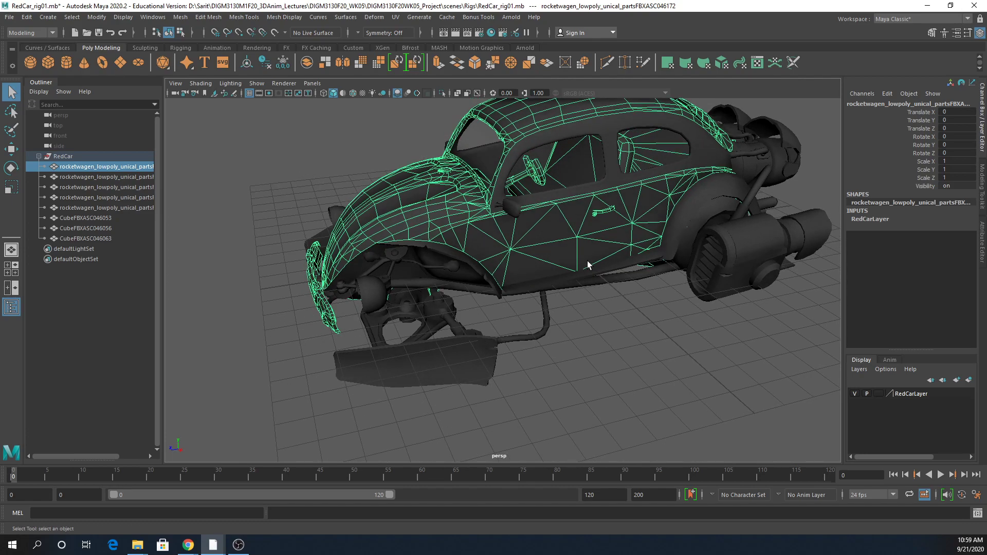
alt+drag(638, 288, 560, 346)
scroll(560, 347, up, 3)
alt+middle_drag(560, 346, 619, 359)
alt+drag(619, 359, 578, 310)
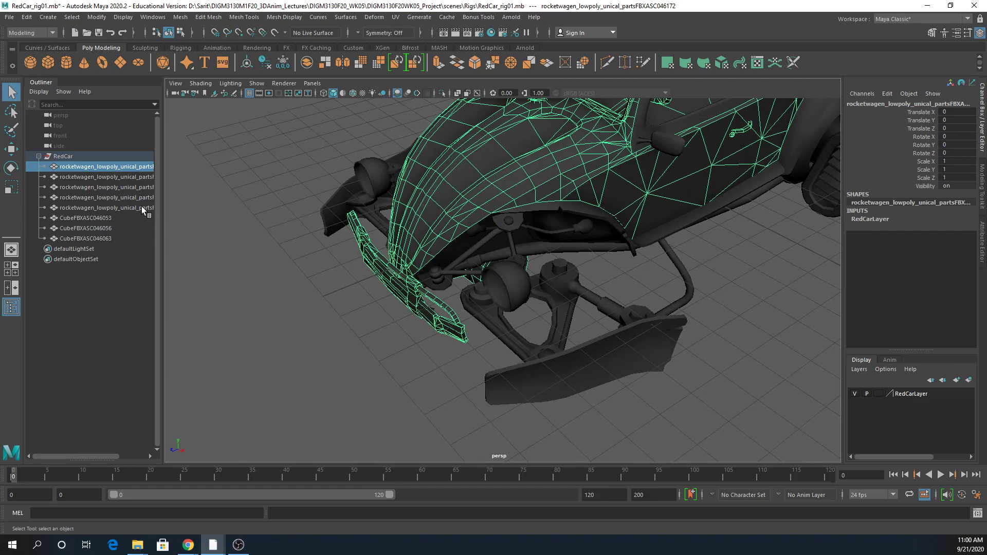
click(560, 269)
mouse_move(570, 319)
alt+mouse_down()
mouse_move(657, 302)
mouse_move(540, 318)
mouse_move(552, 316)
alt+mouse_up()
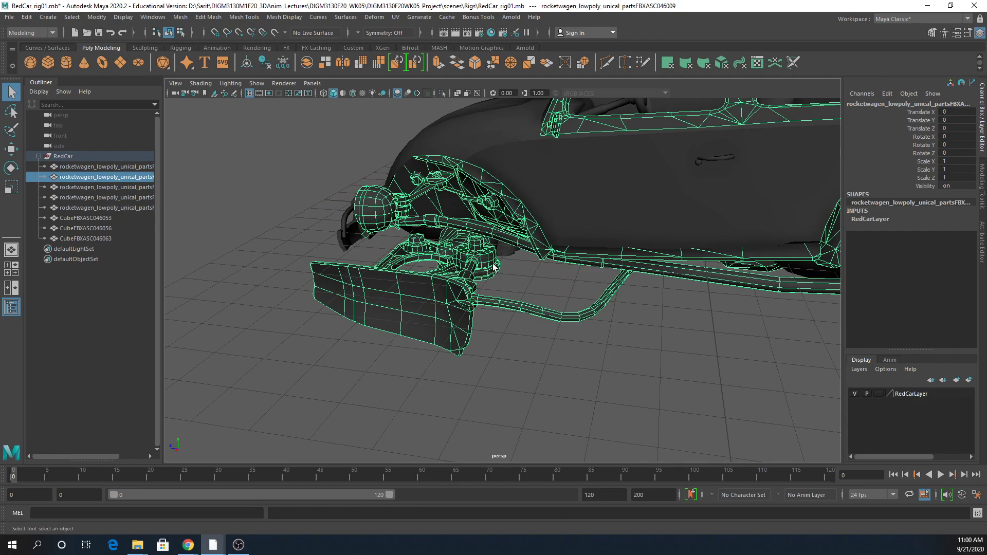
click(63, 167)
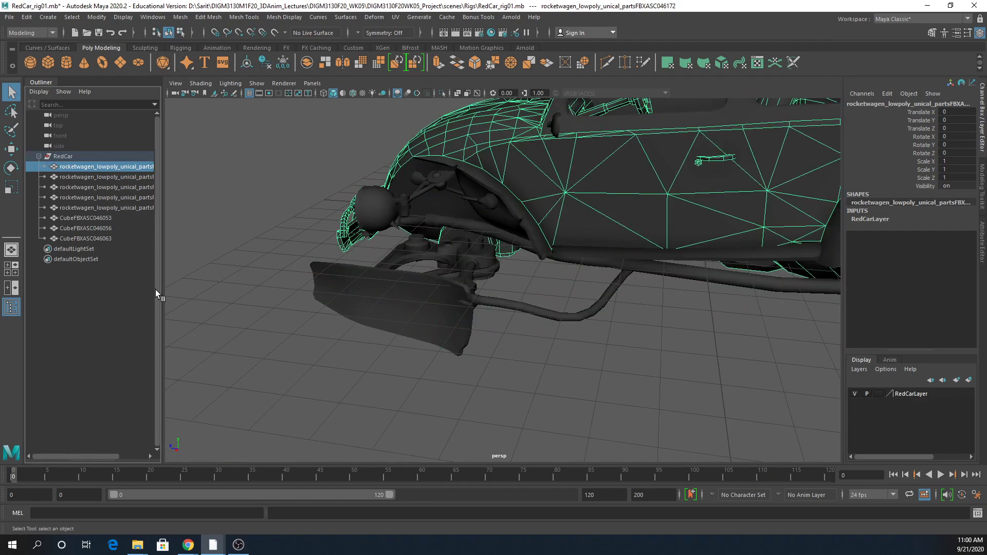
Ungroup the RedCar group so its meshes sit at the top level of the scene.
click(63, 158)
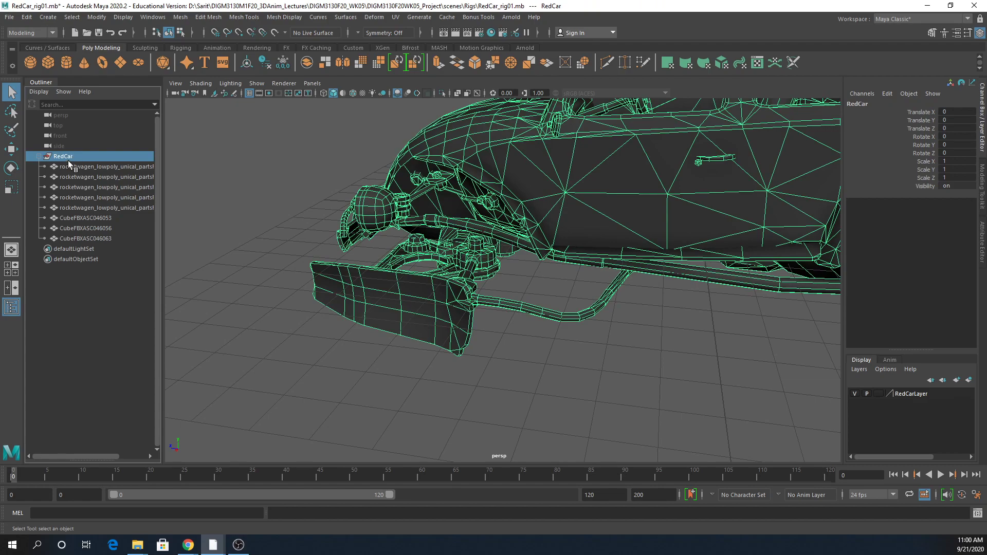
click(26, 17)
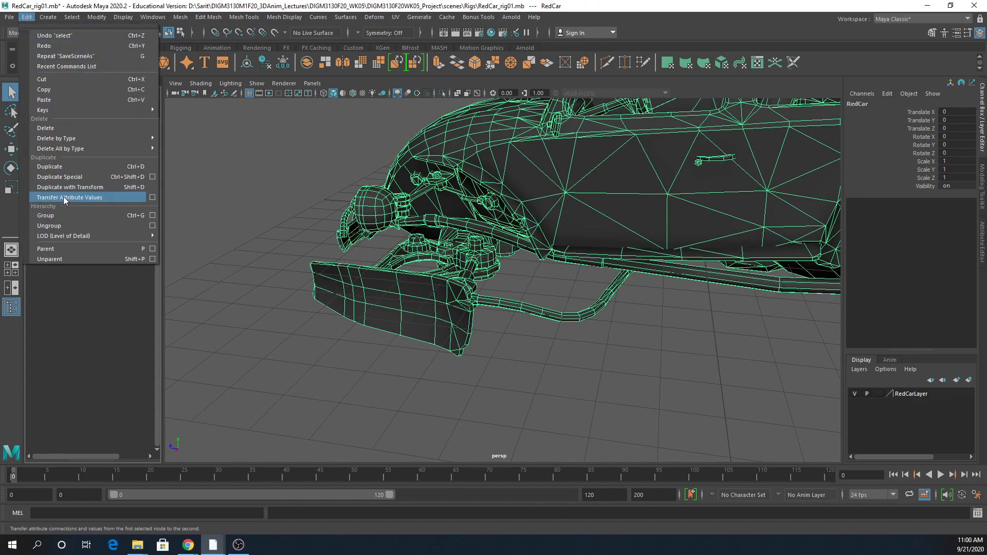
mouse_move(76, 141)
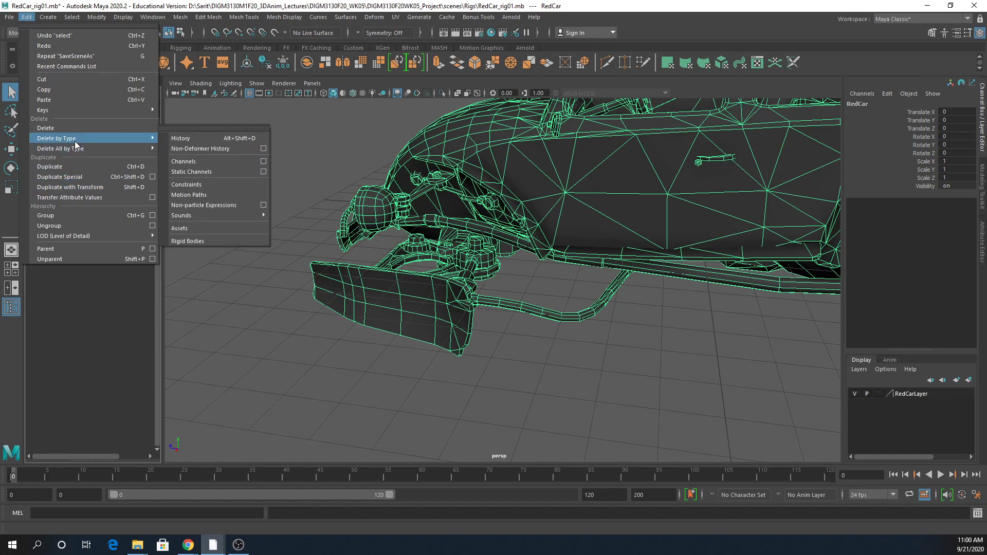
click(50, 225)
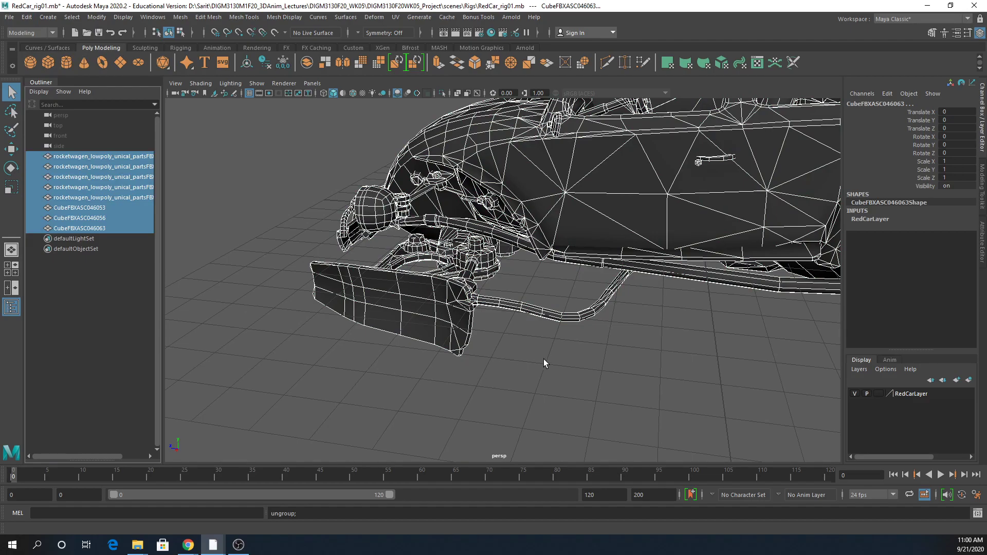
alt+drag(615, 332, 570, 415)
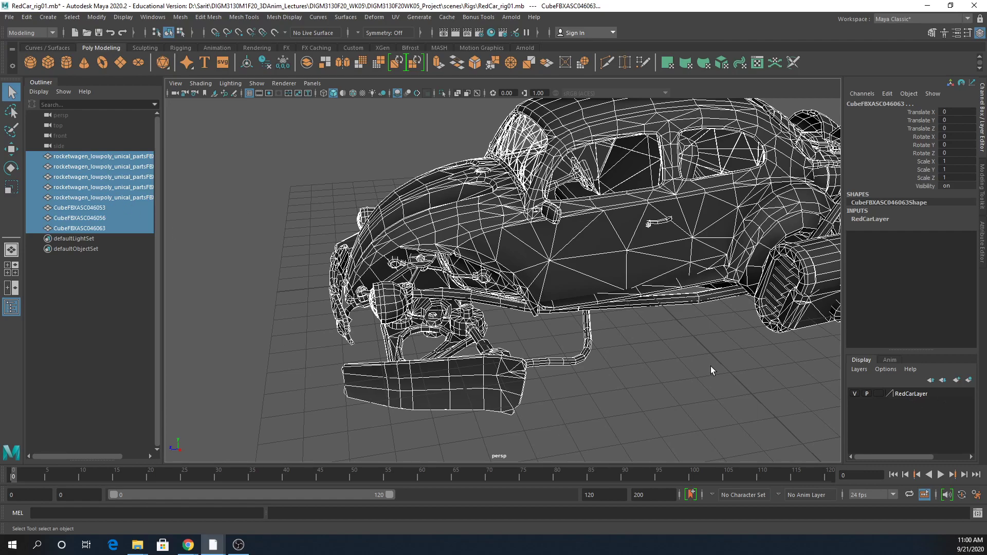
Check the visibility of the RedCarLayer display layer and delete the layer.
click(855, 394)
click(855, 394)
click(916, 394)
right_click(916, 394)
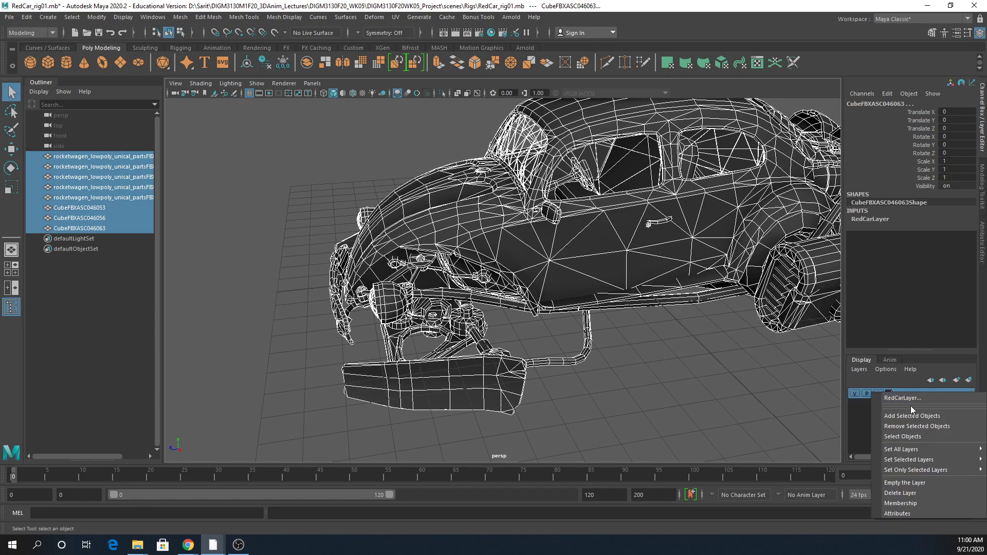
click(907, 495)
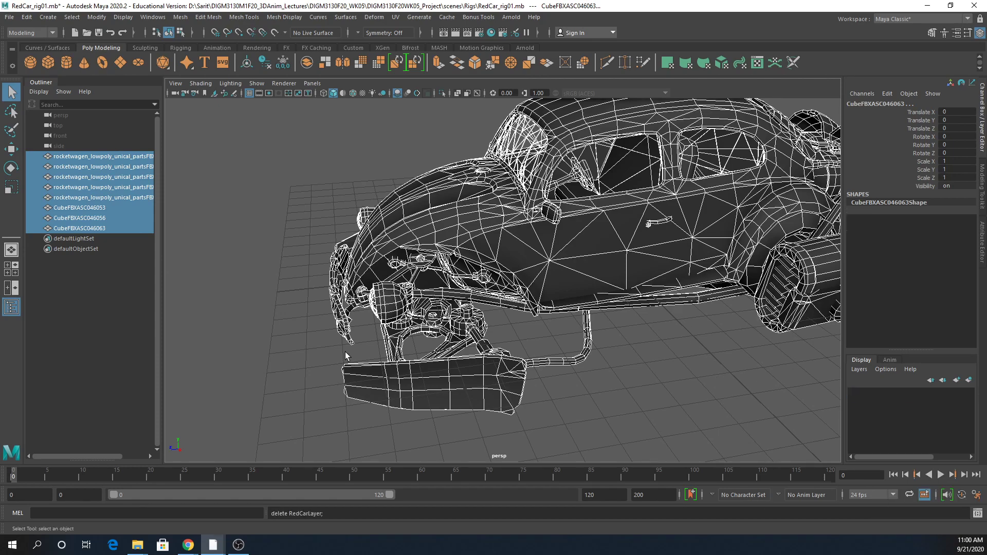
Create a new display layer from all the car meshes and test its visibility.
click(132, 156)
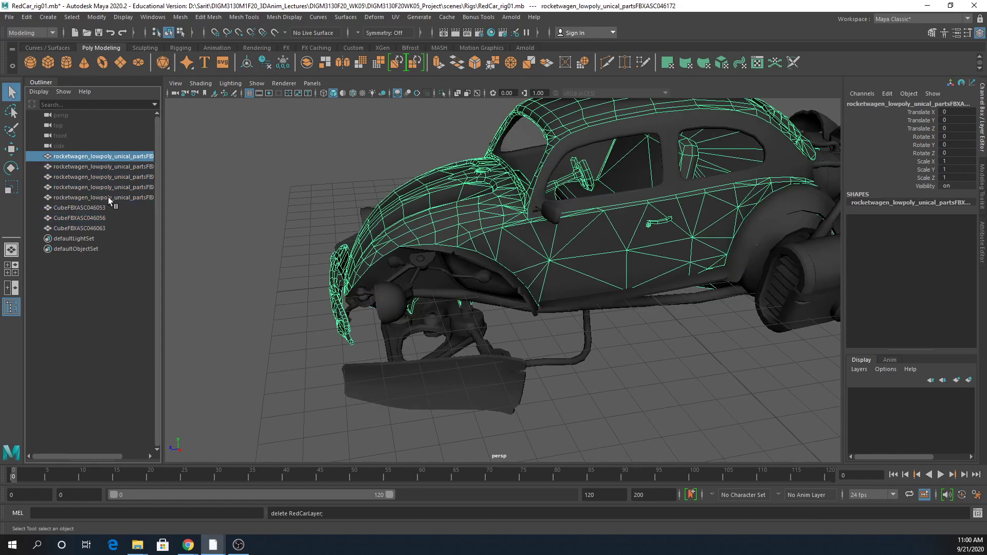
shift+click(94, 224)
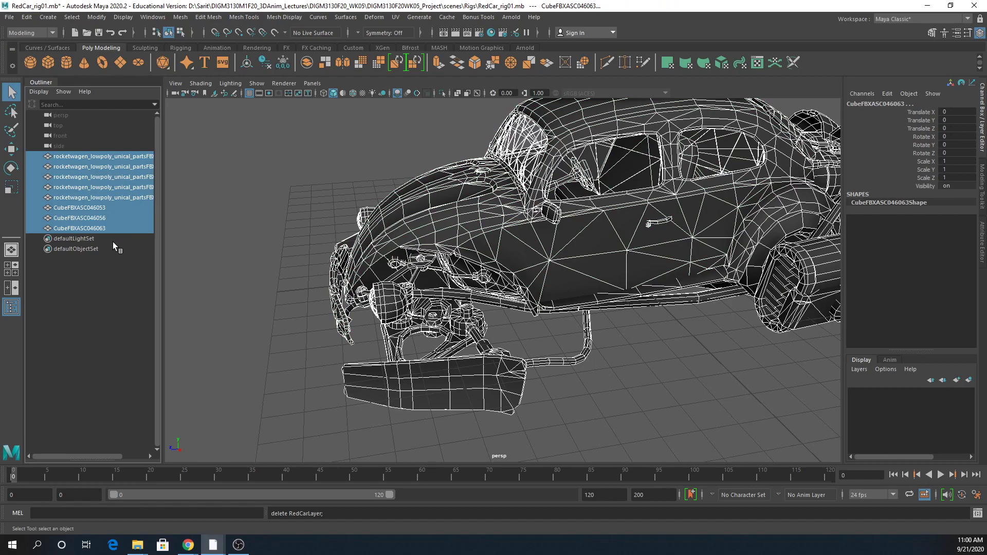
click(859, 370)
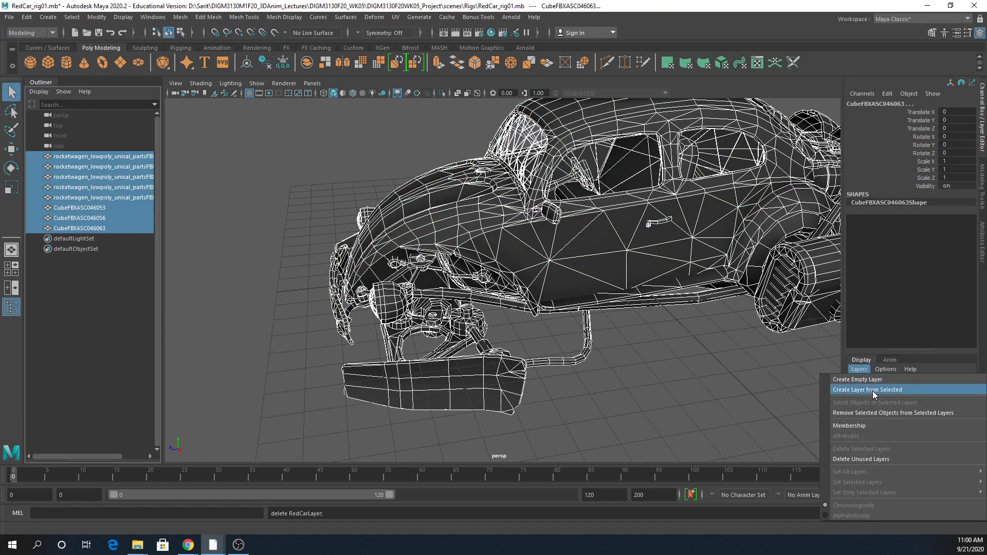
click(872, 390)
click(854, 394)
click(855, 394)
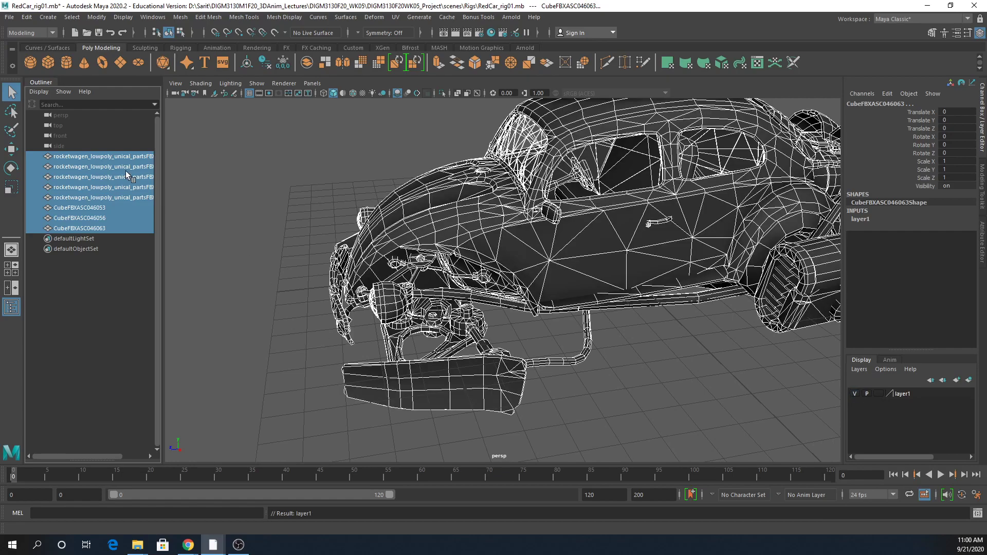
Remove the main body mesh from layer1 and hide the layer to isolate the body.
click(110, 158)
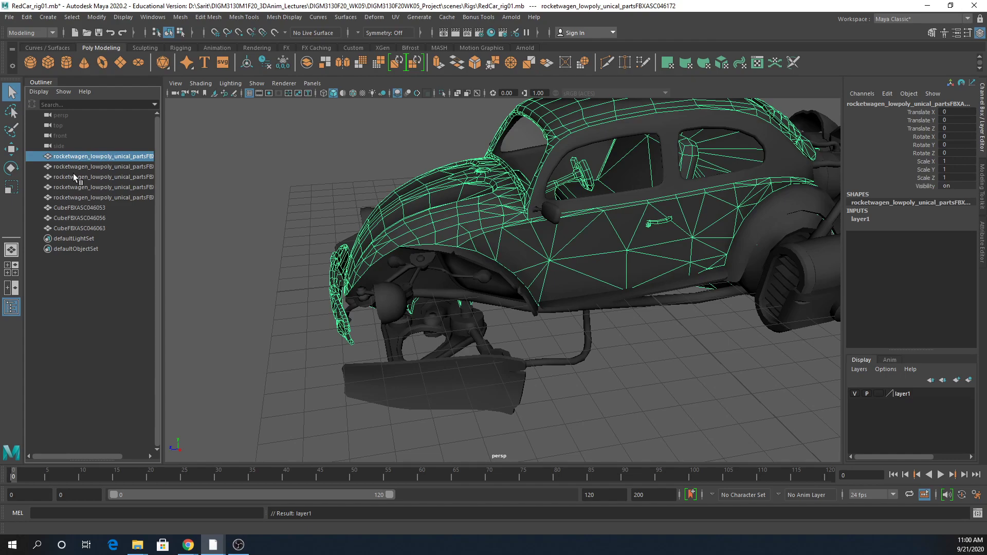
right_click(905, 397)
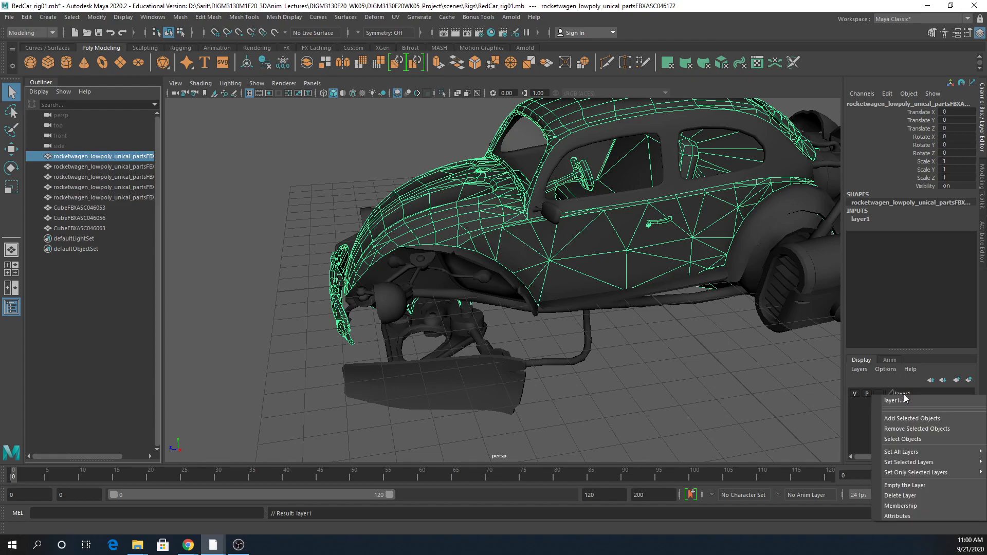
click(893, 429)
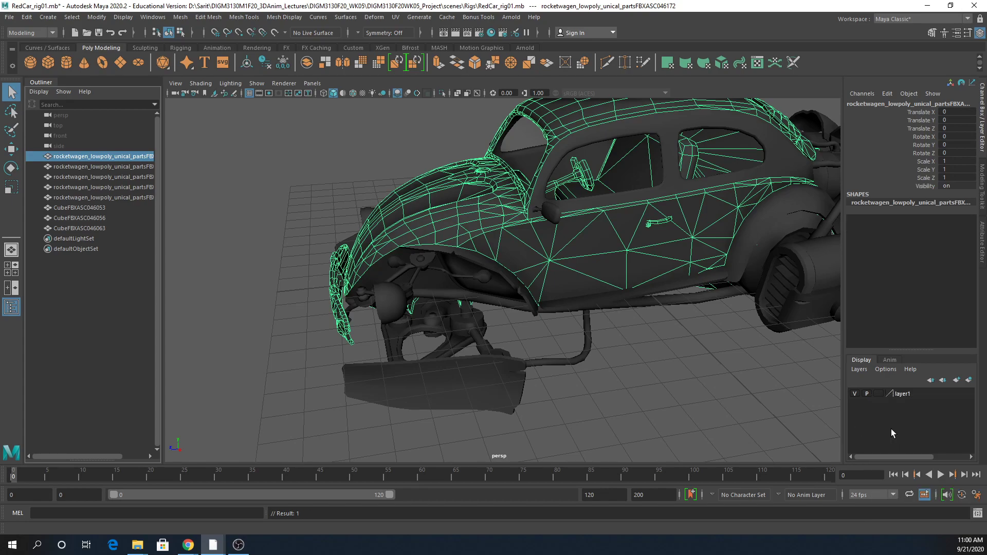
click(854, 393)
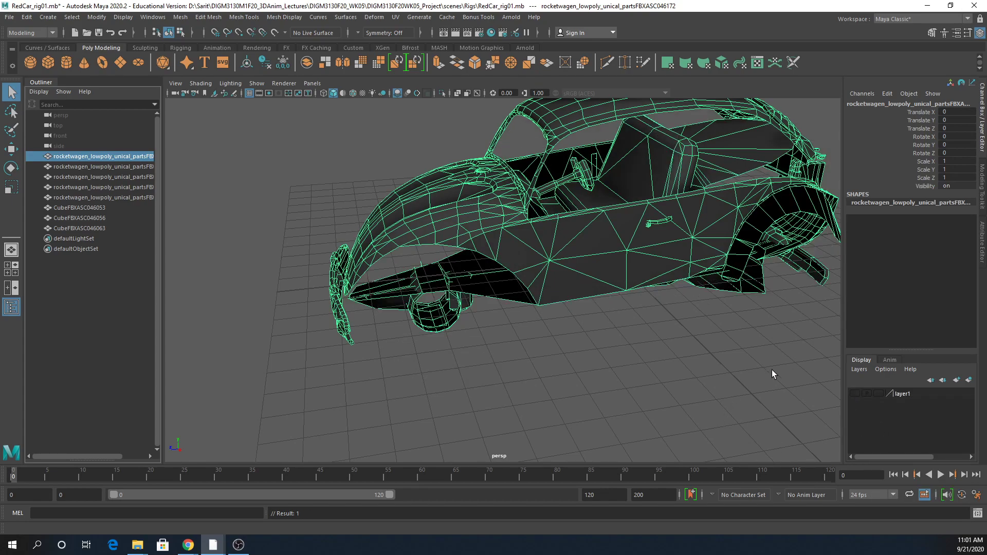
Separate the main body mesh into its individual polygon pieces.
alt+drag(679, 296, 537, 342)
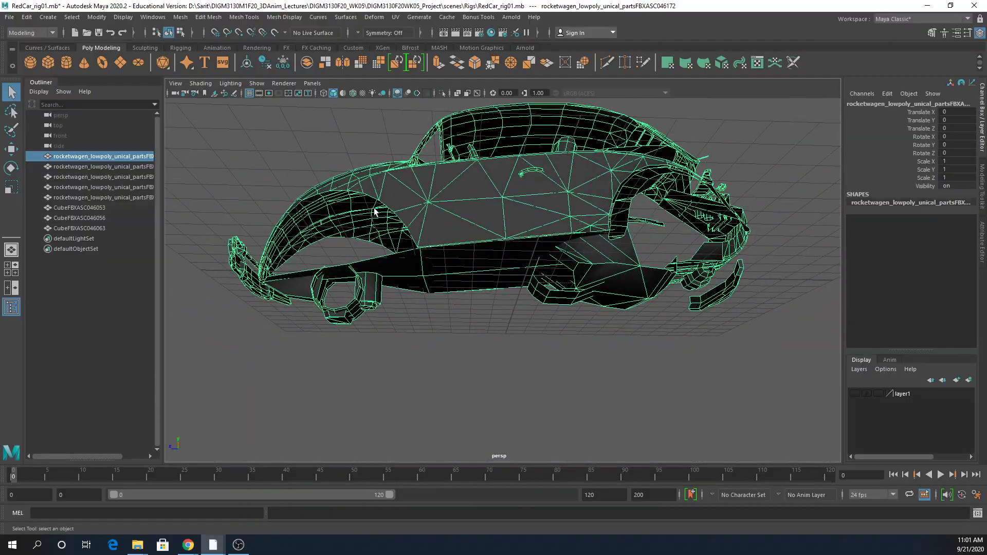
alt+drag(412, 280, 453, 338)
alt+drag(259, 249, 563, 374)
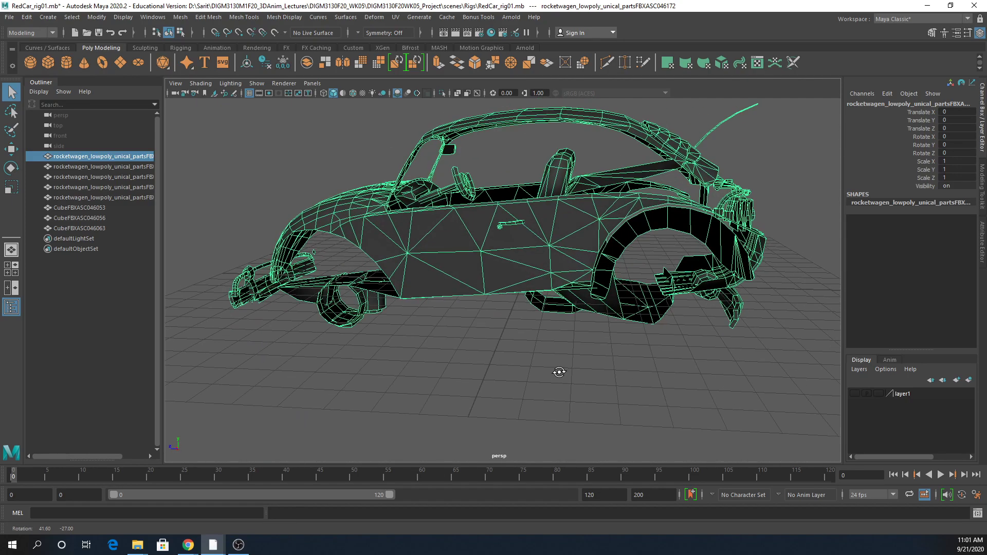
shift+right_click(440, 249)
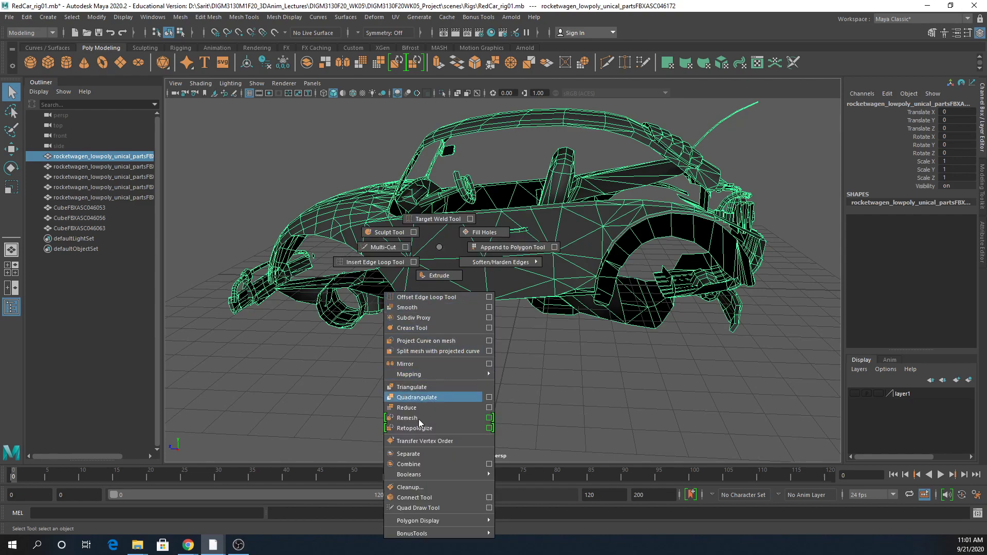
click(417, 456)
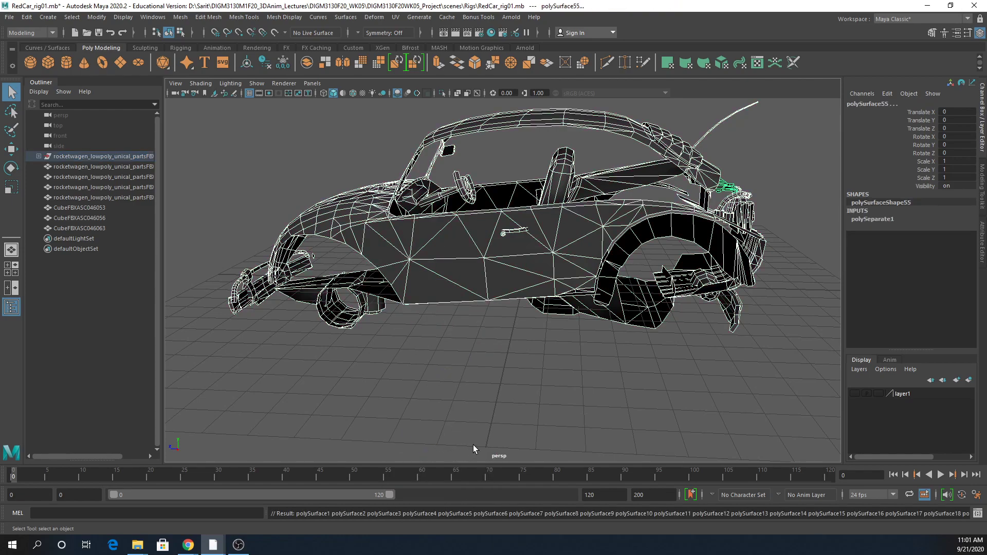
Expand the separated body group and select individual pieces to check how the body was split.
click(38, 155)
click(449, 400)
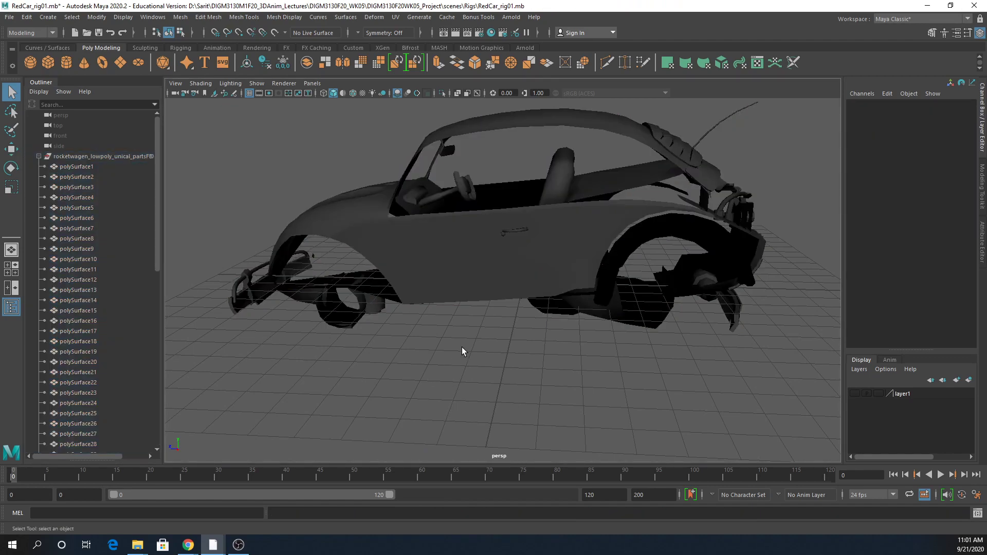
click(428, 252)
click(498, 315)
click(584, 298)
click(587, 304)
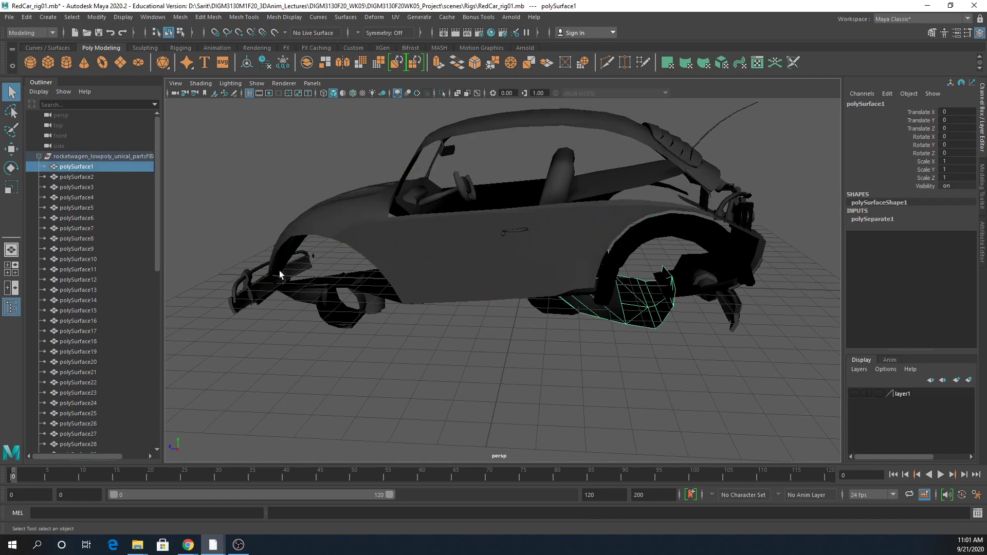
Ungroup the separated body group so its polySurface pieces sit at the top level.
click(116, 156)
click(26, 17)
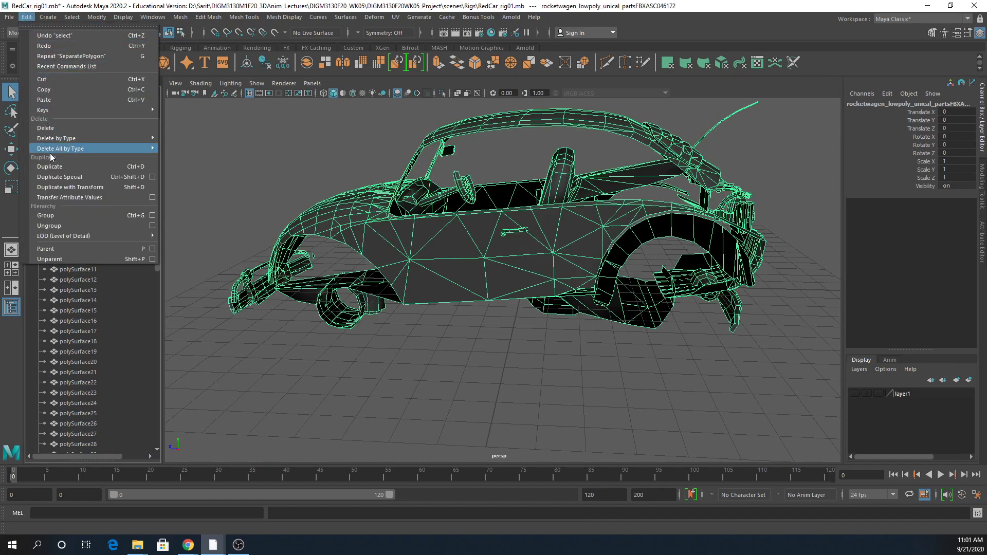
click(59, 227)
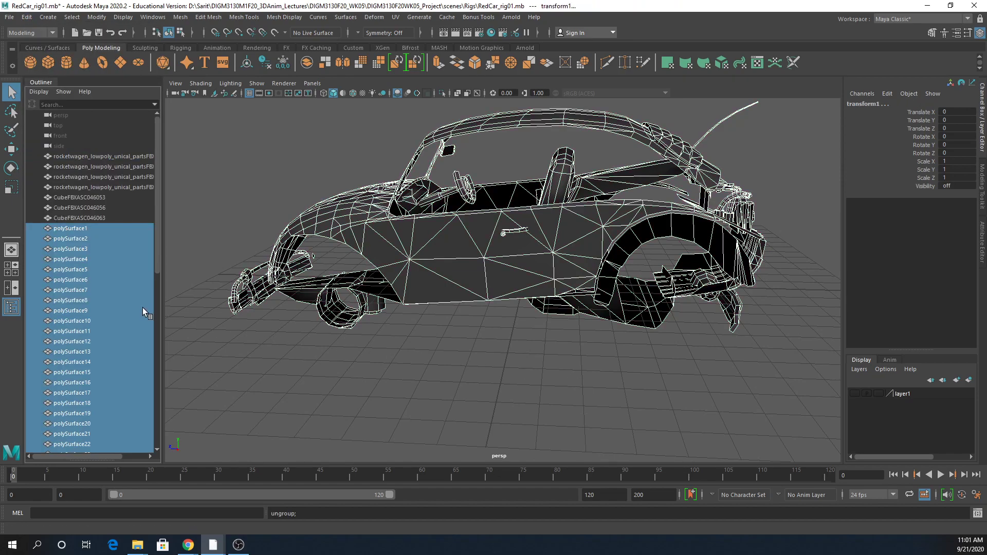
Try to delete the leftover transform1 node at the end of the polySurface pieces, and undo the deletion.
drag(157, 242, 158, 409)
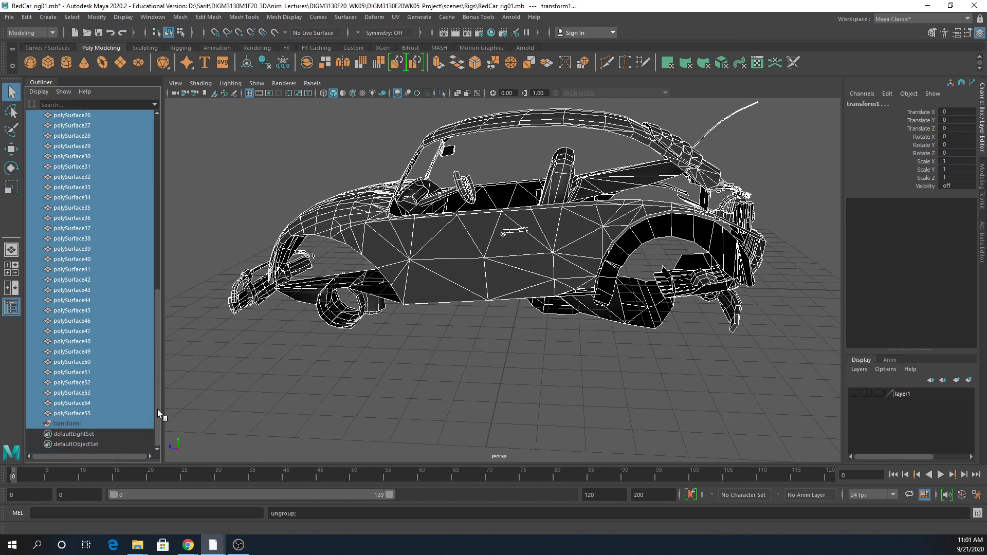
click(66, 424)
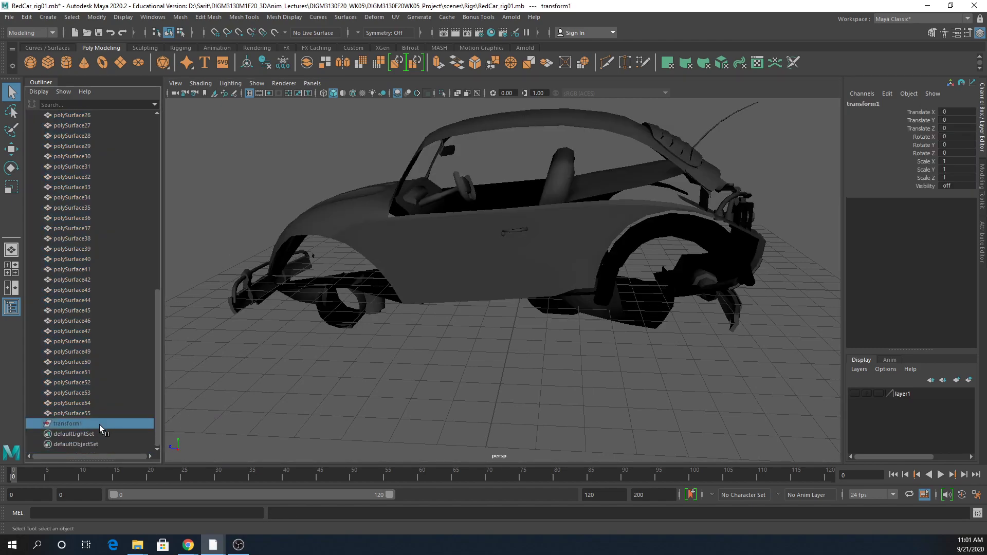
key(Delete)
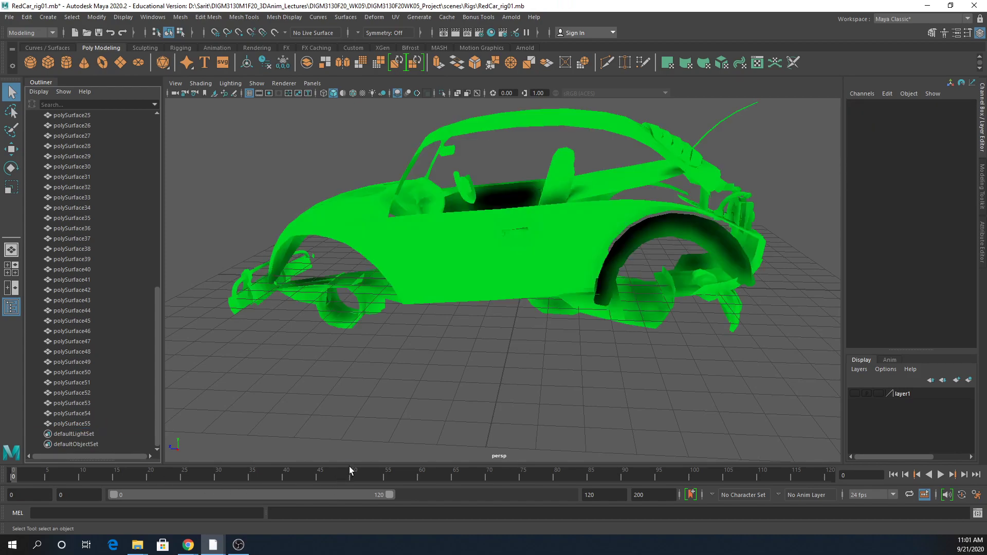
key(ctrl+z)
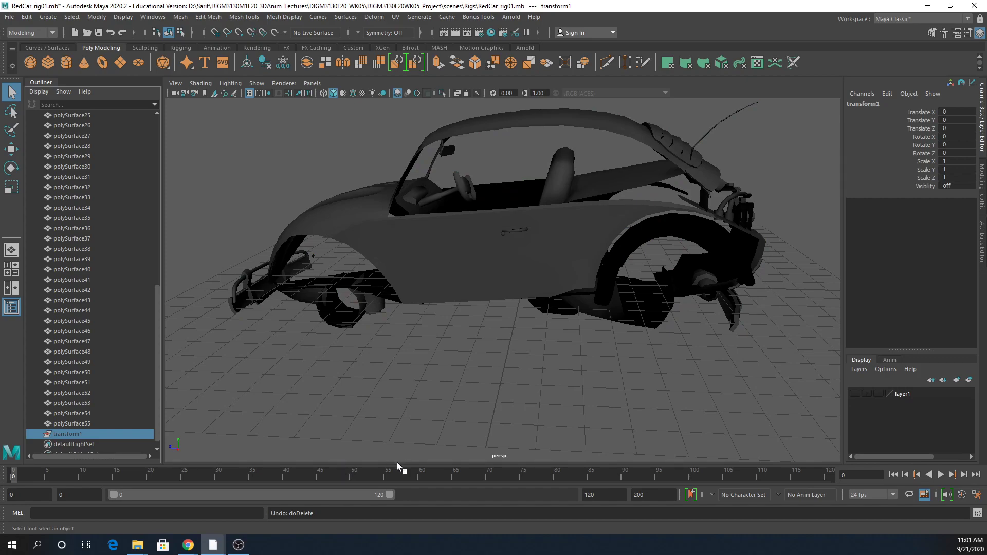
Try deleting the transform1 node again, and undo the deletion to bring back the body's shading.
right_click(116, 437)
click(98, 436)
key(Delete)
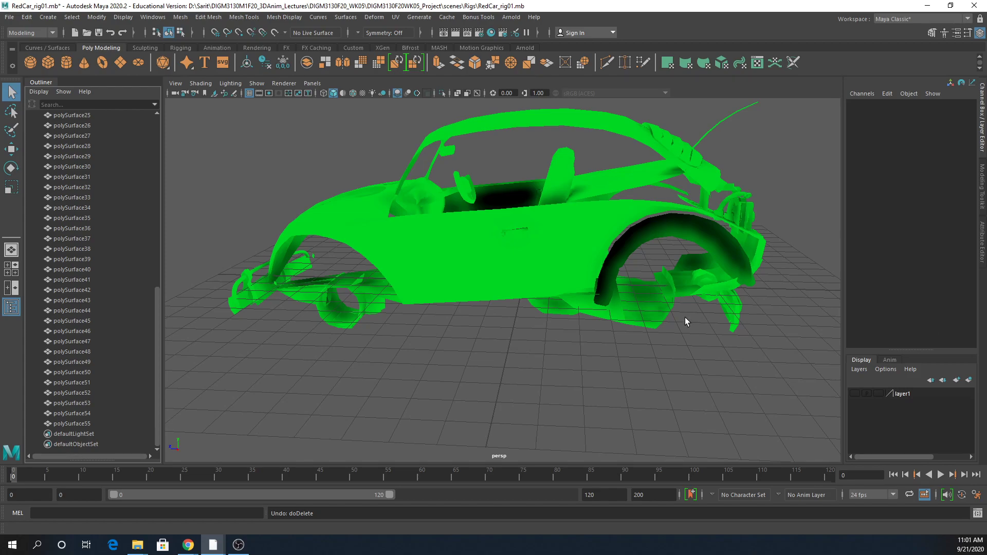
scroll(685, 316, down, 5)
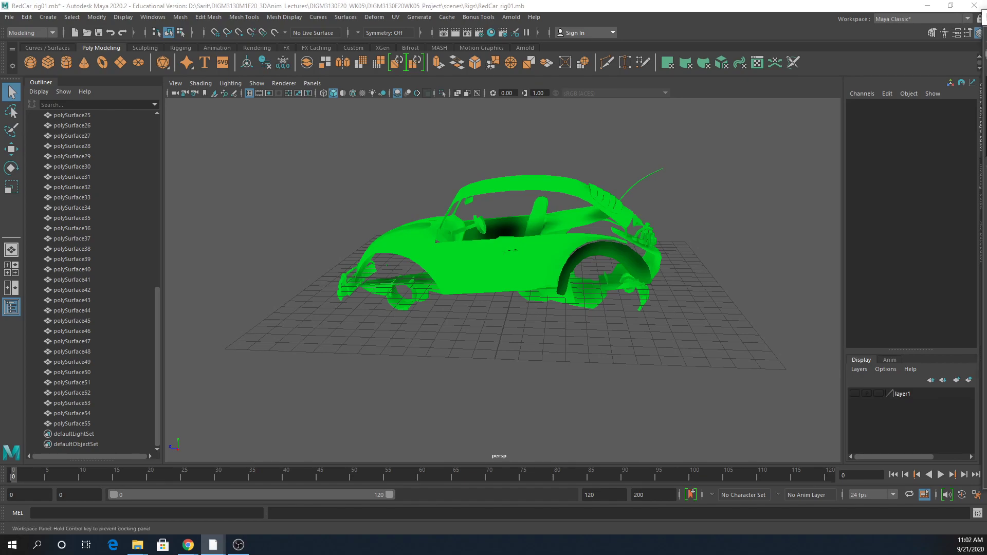
key(ctrl+z)
key(ctrl+z)
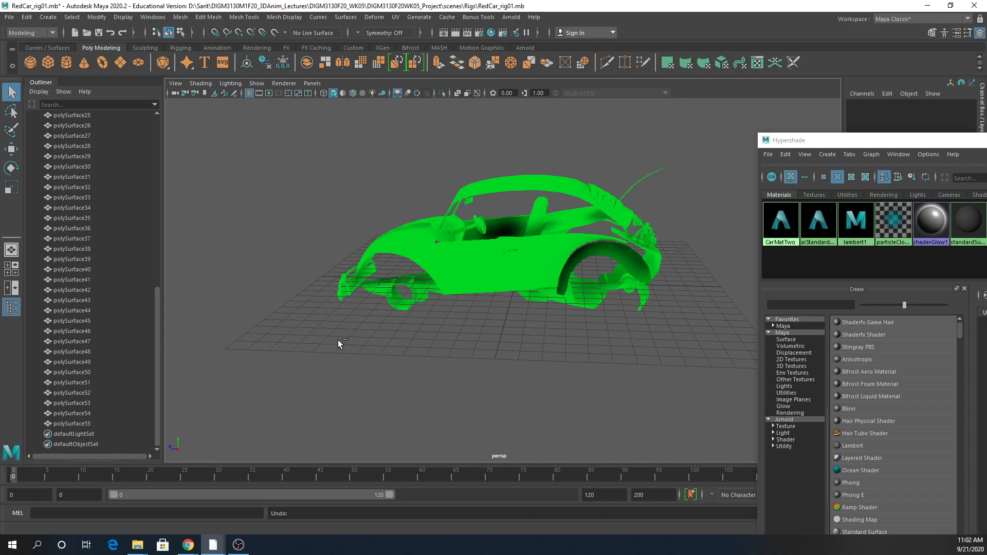
key(ctrl+z)
key(ctrl+z)
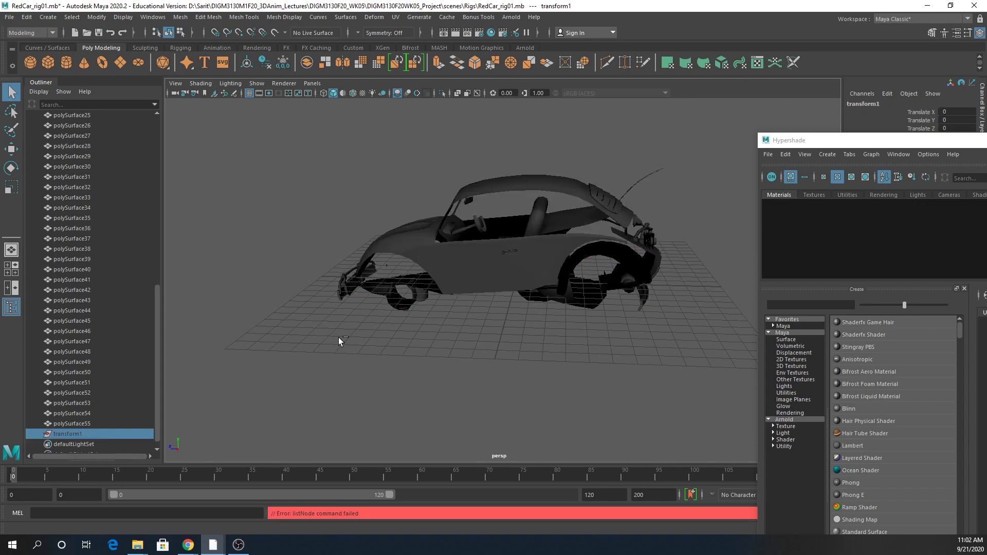
Select the main body shell piece and examine which material is assigned to it in its attributes.
click(462, 271)
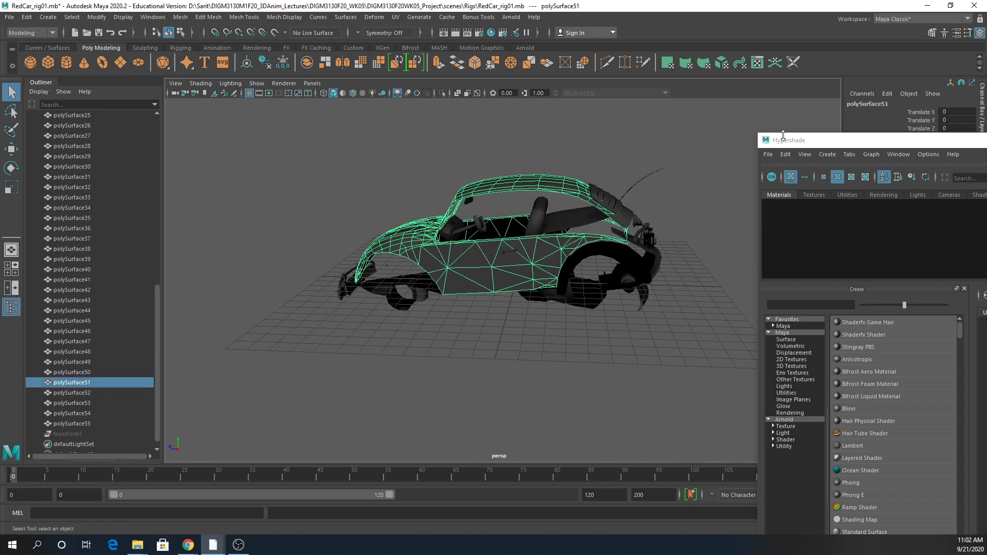
drag(822, 142, 186, 67)
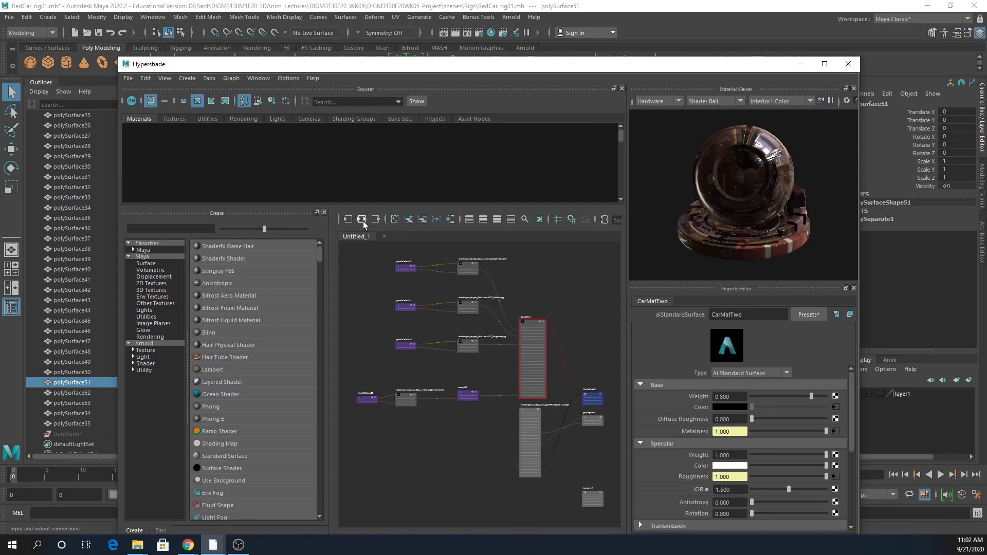
click(801, 64)
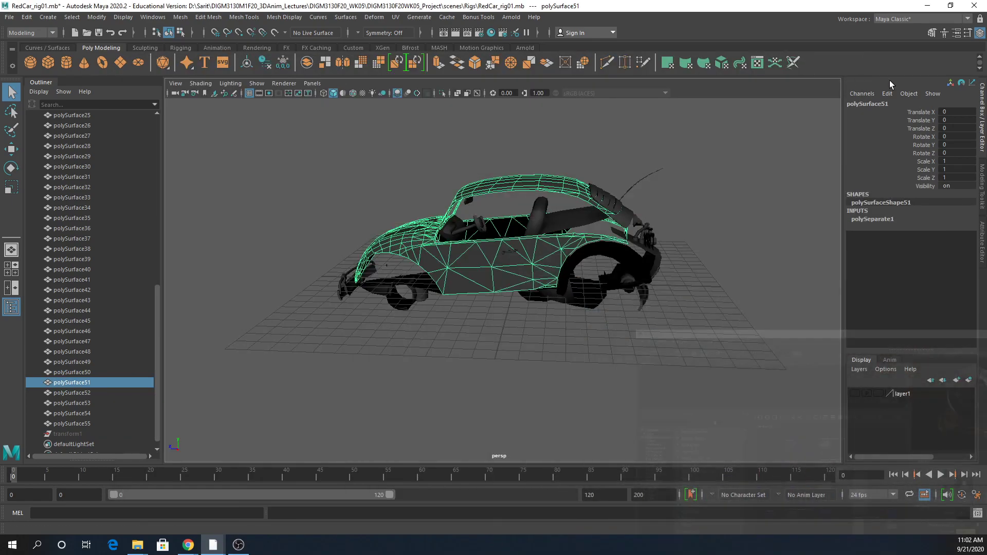
click(956, 32)
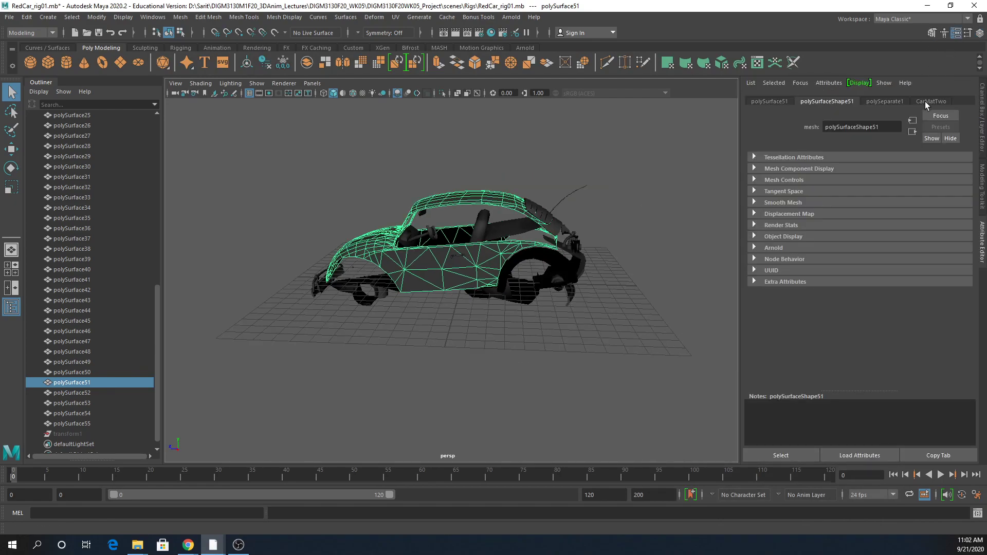
click(896, 102)
click(930, 100)
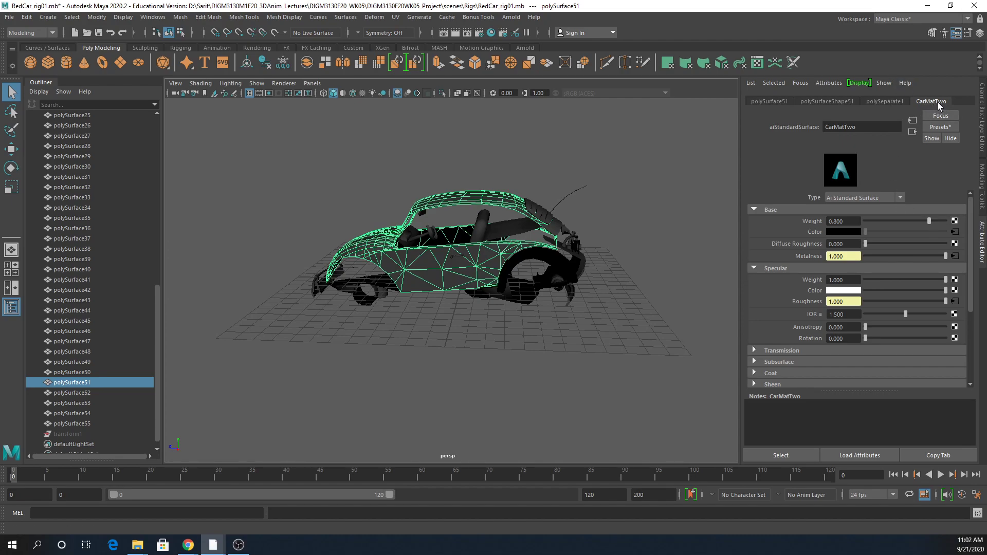
Browse the textures and materials in the Hypershade and inspect the CarMatTwo material.
click(491, 32)
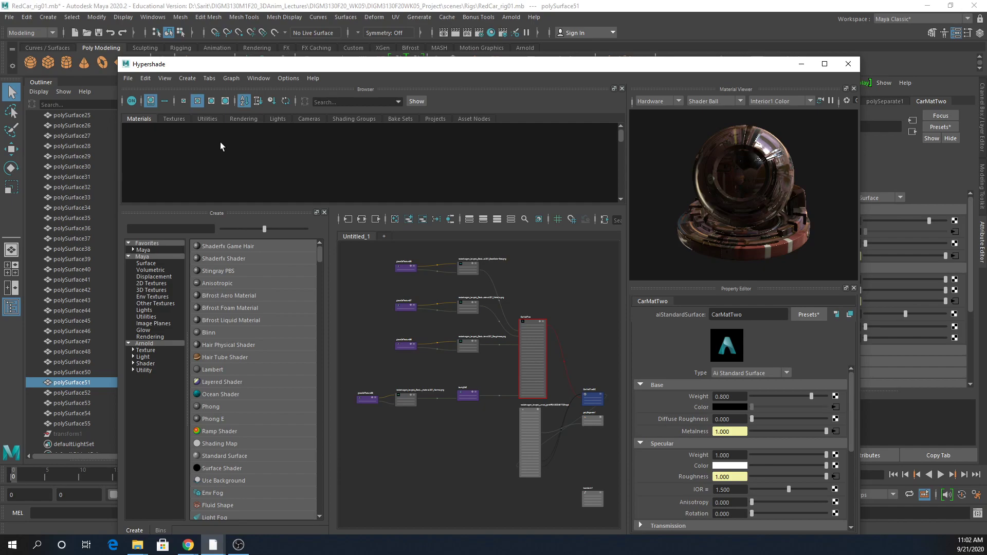
click(168, 120)
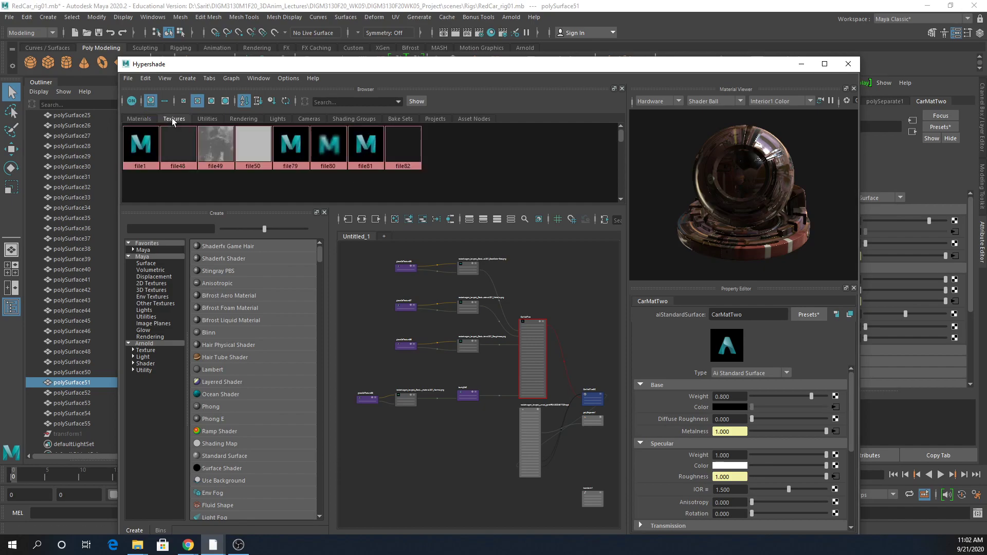
click(140, 120)
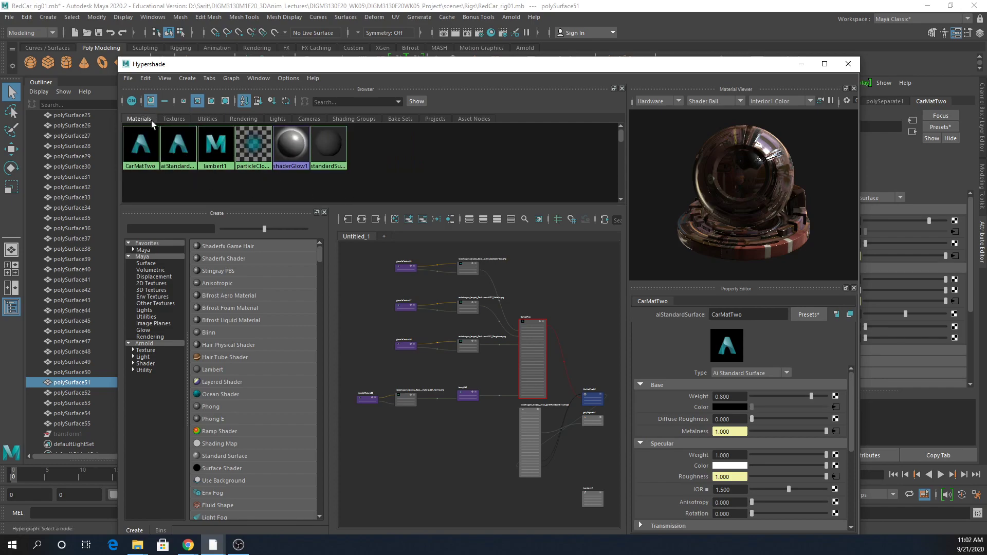
middle_drag(148, 156, 150, 159)
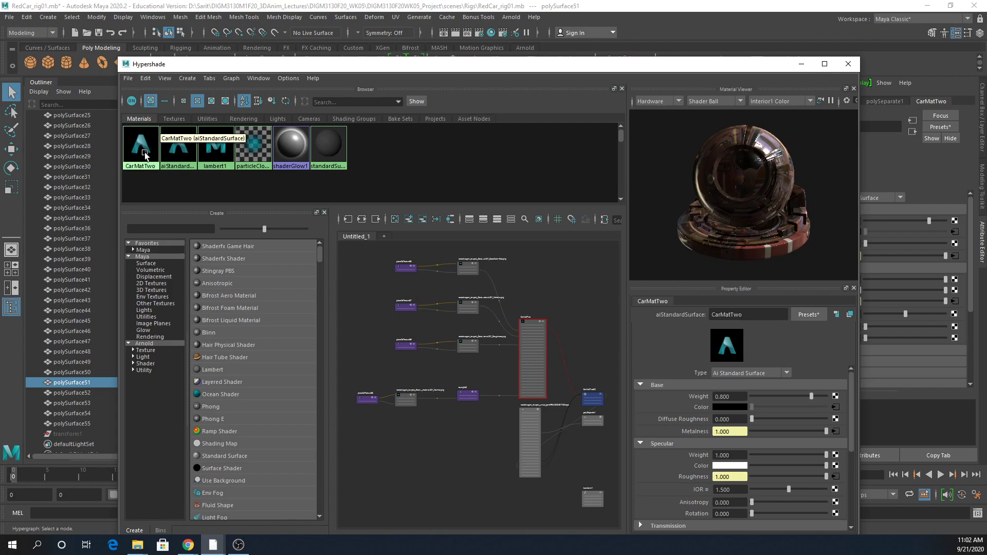
click(149, 162)
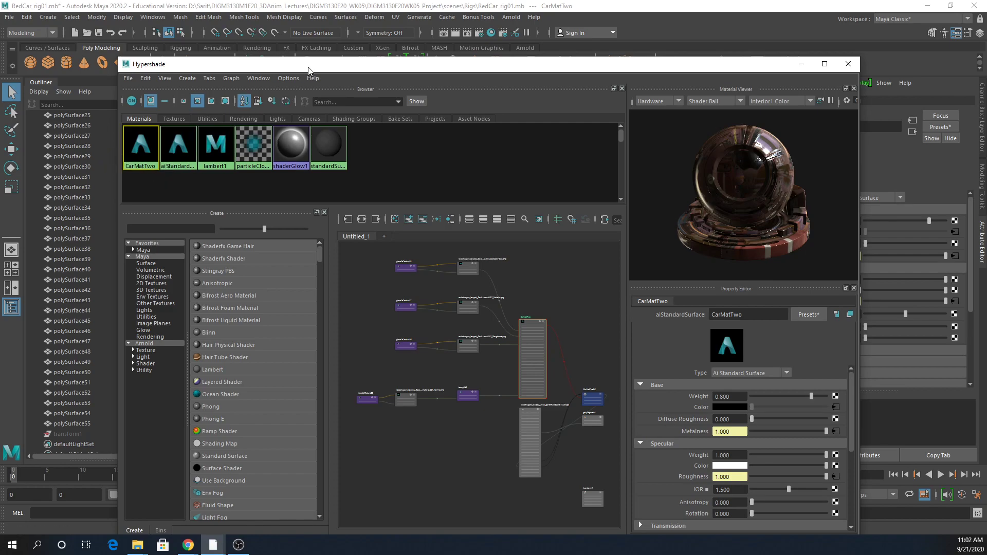
drag(309, 70, 668, 203)
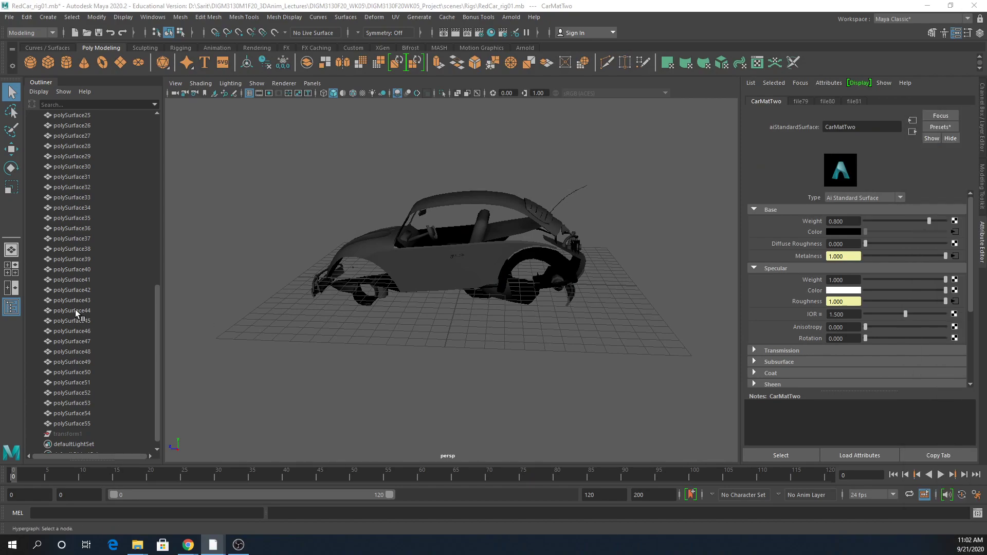
Delete the transform1 node and assign the existing CarMatTwo material to all the polySurface body pieces.
click(79, 433)
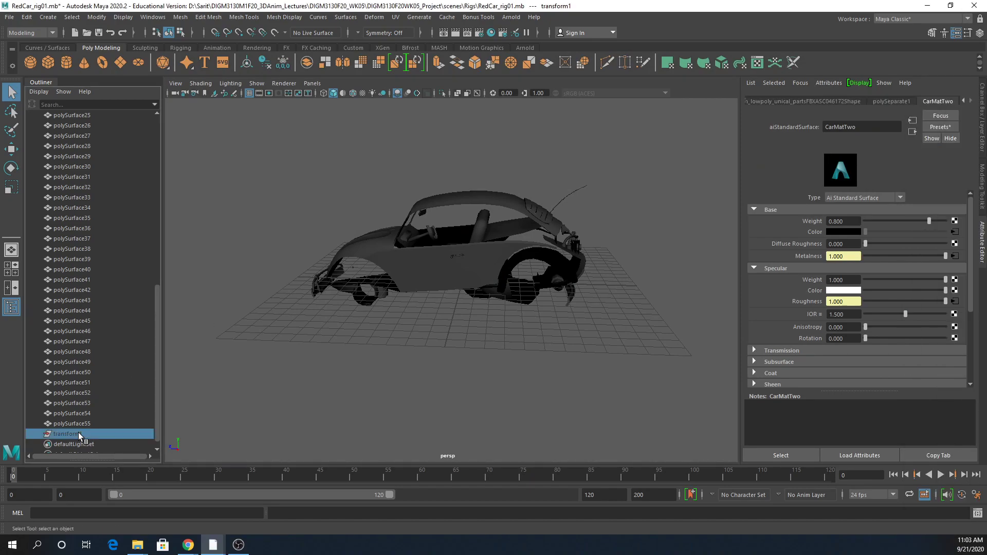
key(Delete)
drag(208, 128, 693, 441)
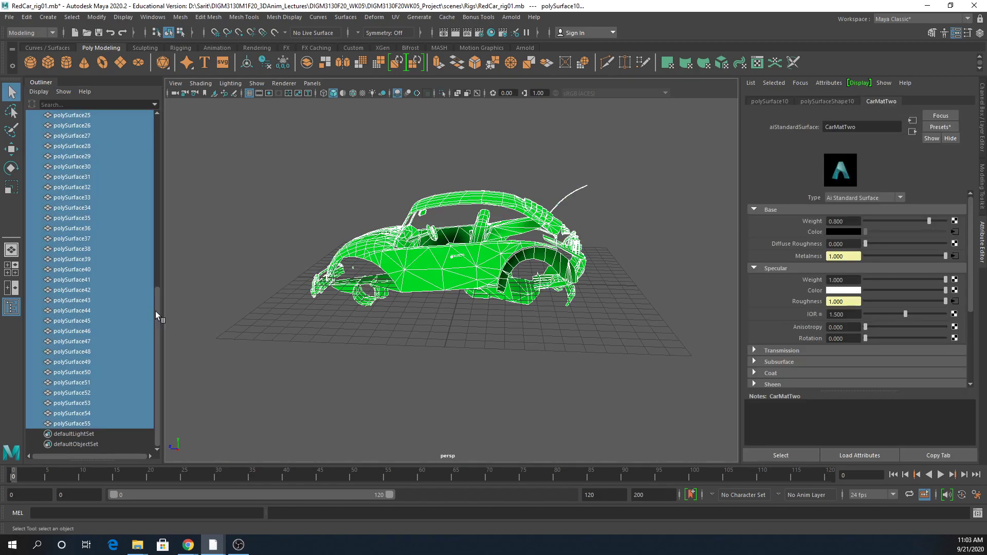
drag(153, 314, 165, 155)
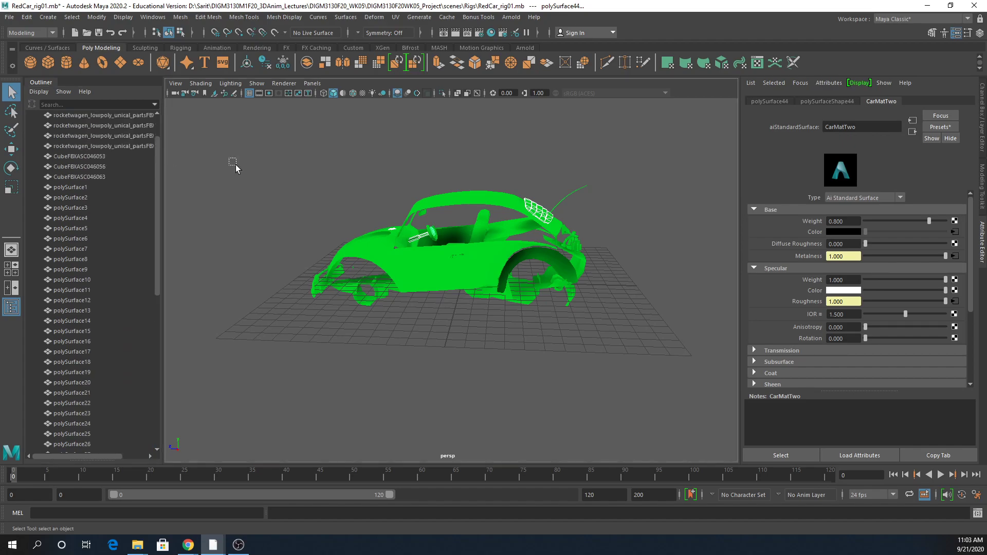
drag(230, 160, 650, 391)
alt+drag(416, 351, 455, 354)
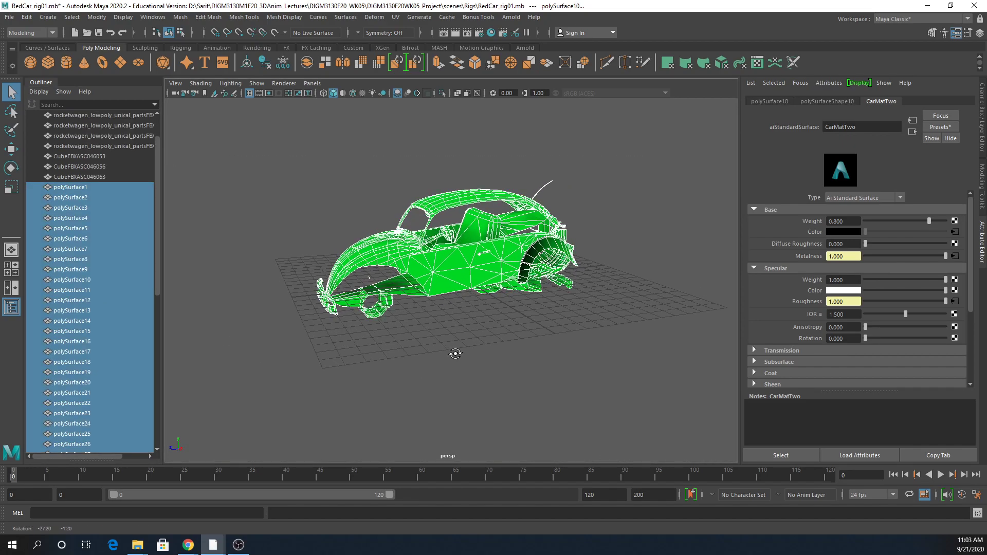
right_drag(483, 262, 548, 502)
click(554, 377)
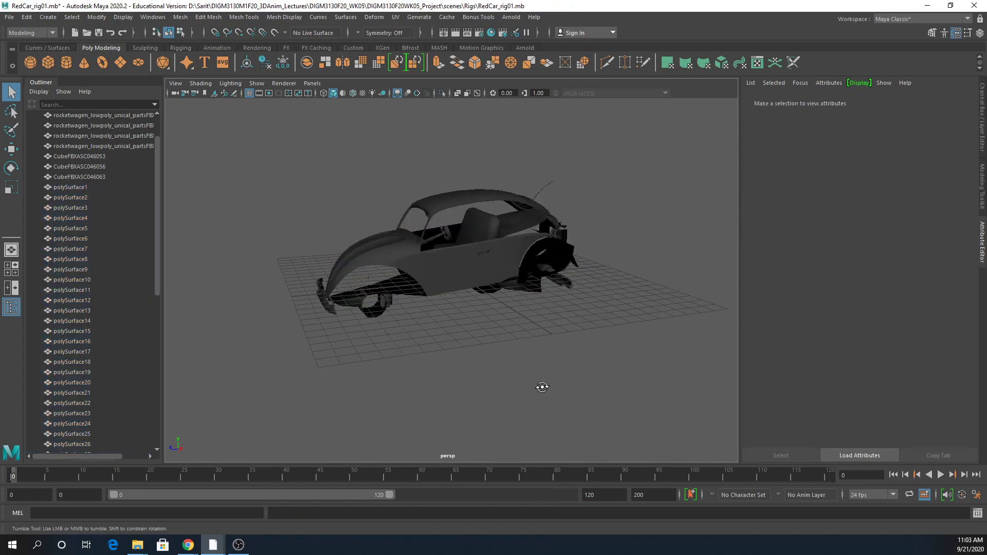
Turn on textured display in the perspective view and check the textures on the car body.
click(362, 93)
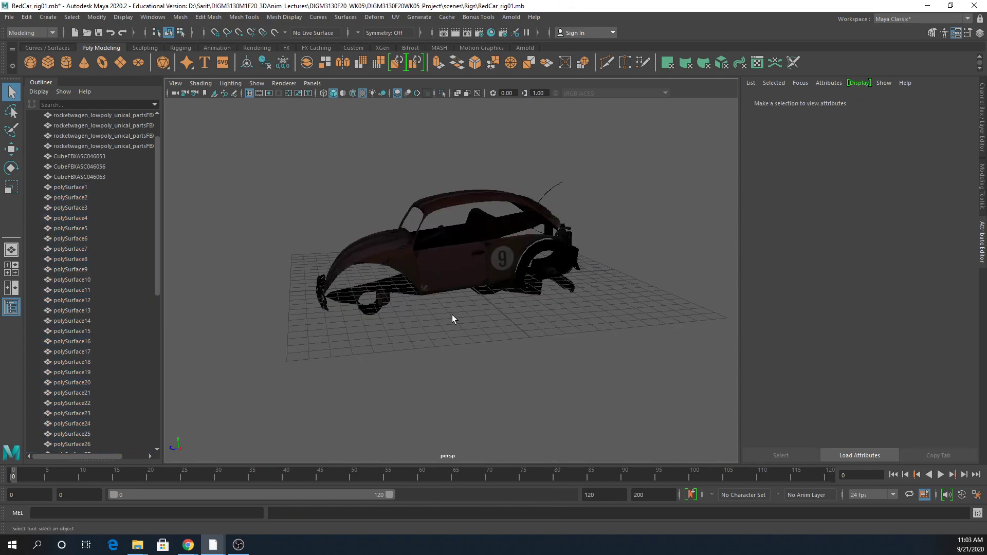
scroll(453, 314, up, 3)
scroll(502, 331, down, 2)
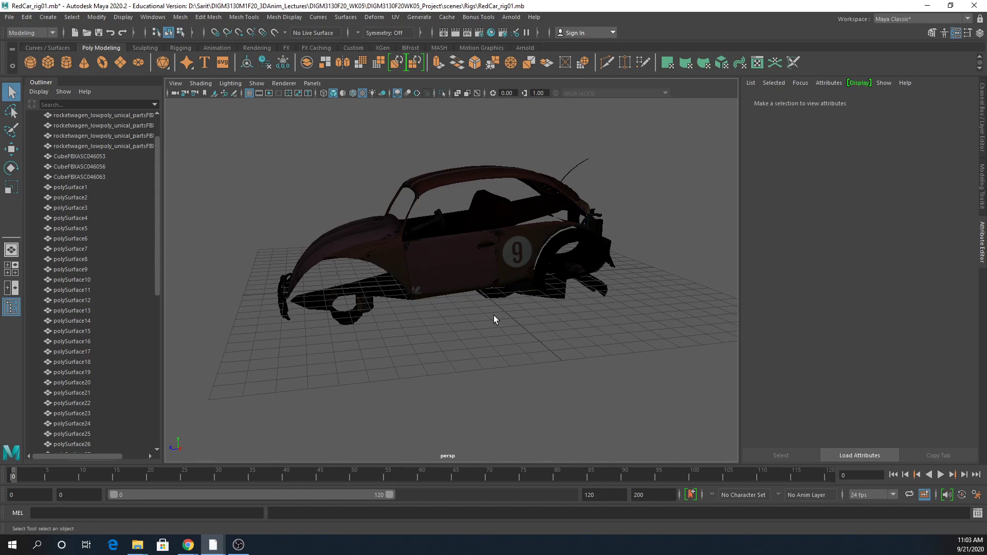
alt+drag(494, 319, 463, 319)
Graph CarMatTwo's input and output connections in the Hypershade and examine its CarMatTwoSG shading group.
click(491, 32)
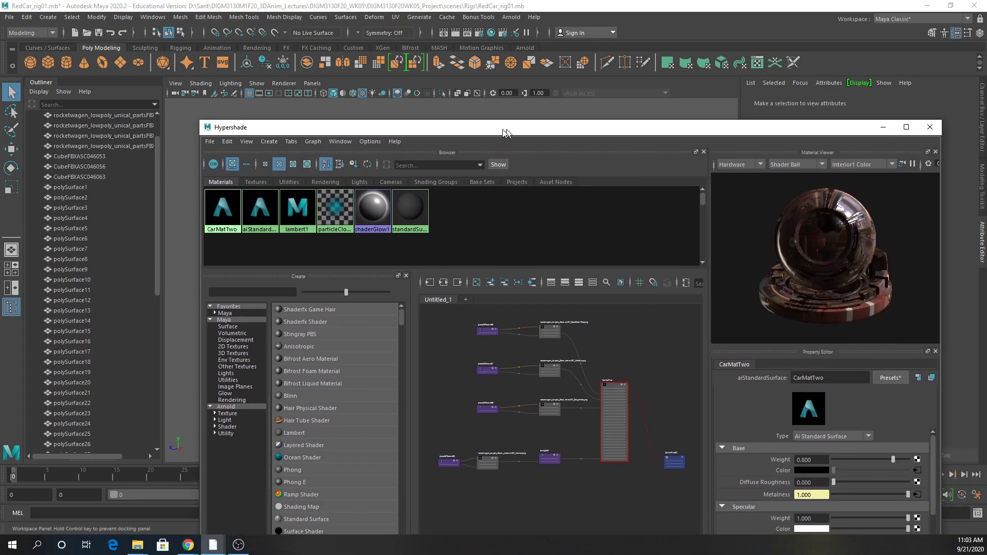
drag(511, 134, 487, 117)
click(206, 195)
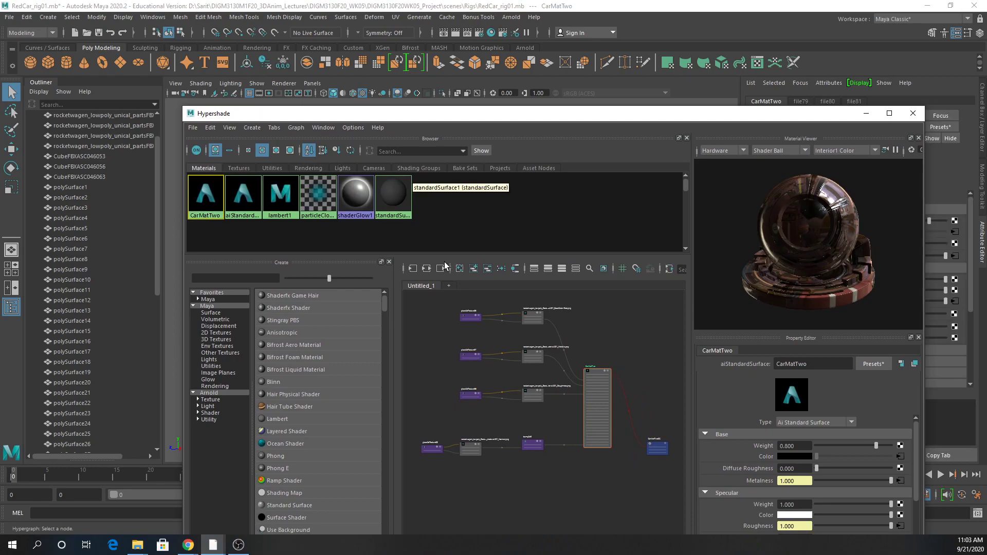
click(427, 268)
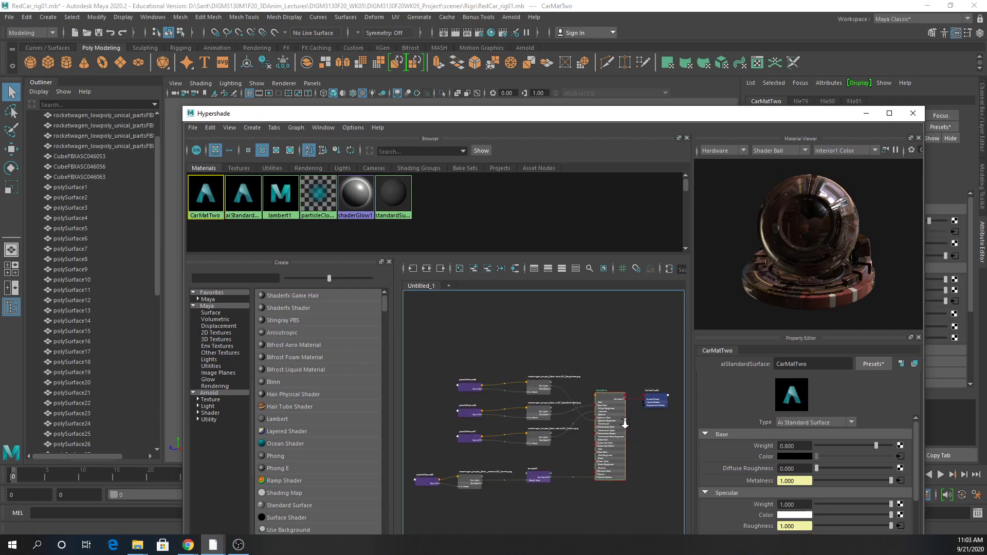
scroll(620, 424, up, 6)
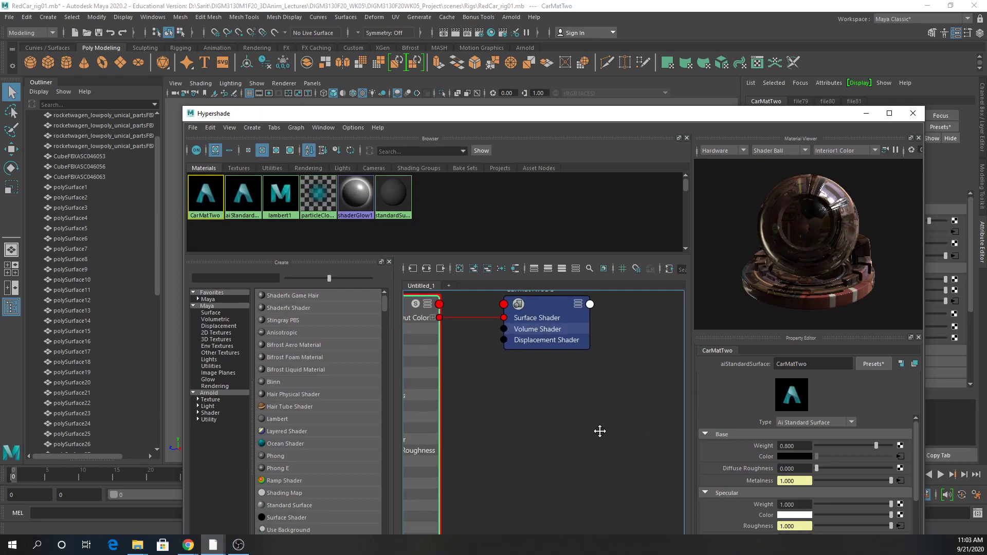
alt+middle_drag(601, 426, 518, 456)
scroll(518, 457, up, 3)
click(563, 344)
drag(563, 346, 560, 385)
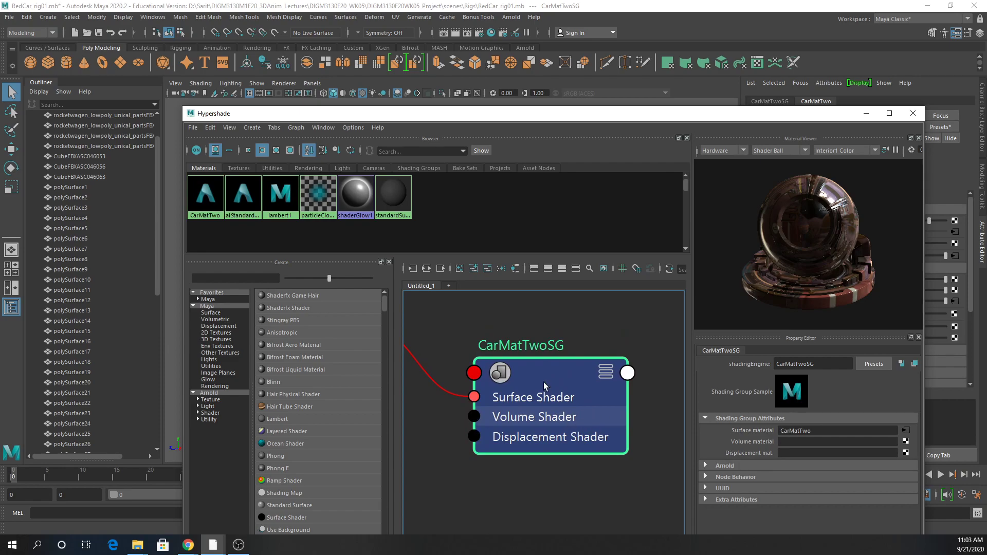
scroll(545, 382, down, 5)
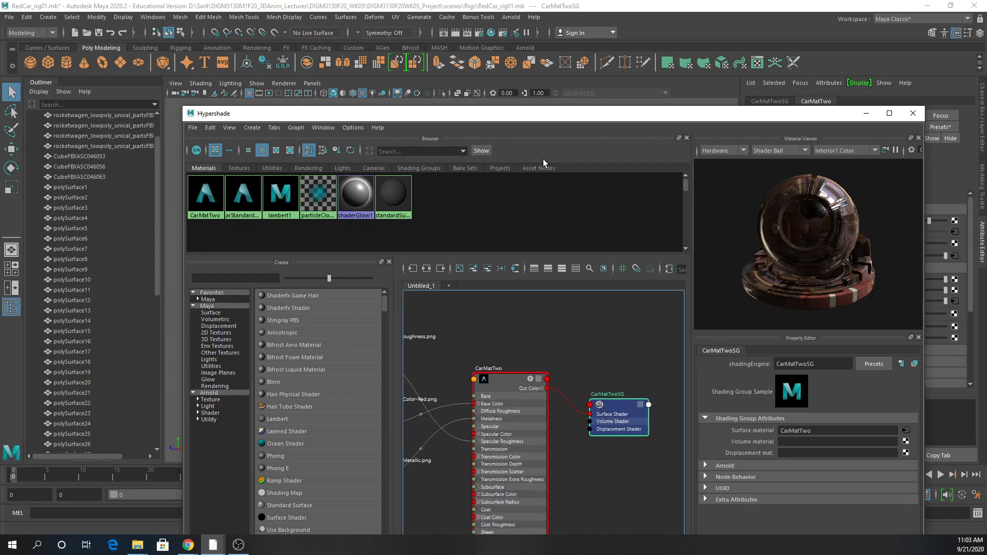
drag(544, 117, 984, 219)
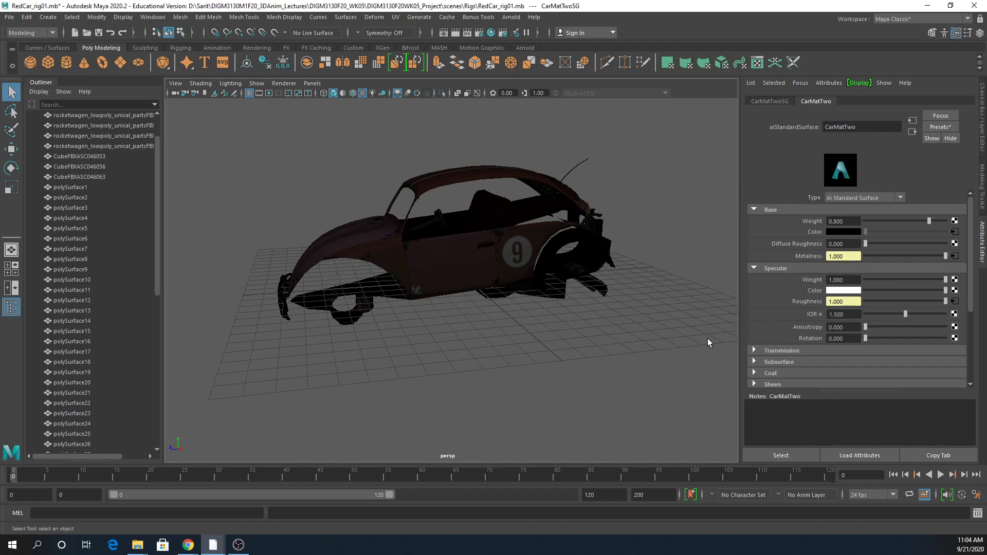
Rename all the body pieces from polySurface1 through polySurface55 together as RedCar_BD_mesh.
click(71, 191)
scroll(478, 308, up, 3)
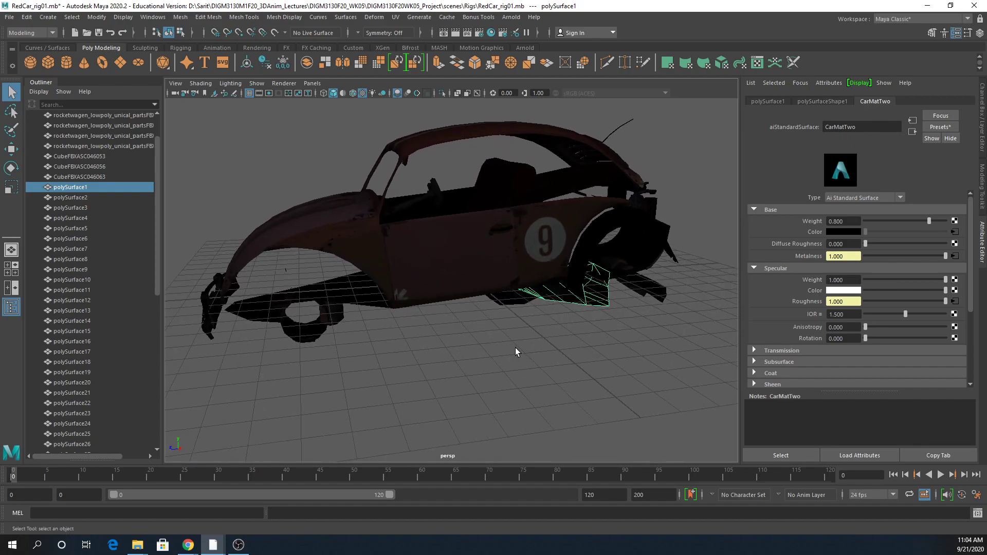
mouse_move(517, 352)
alt+mouse_down()
mouse_move(527, 315)
mouse_move(531, 339)
alt+mouse_up()
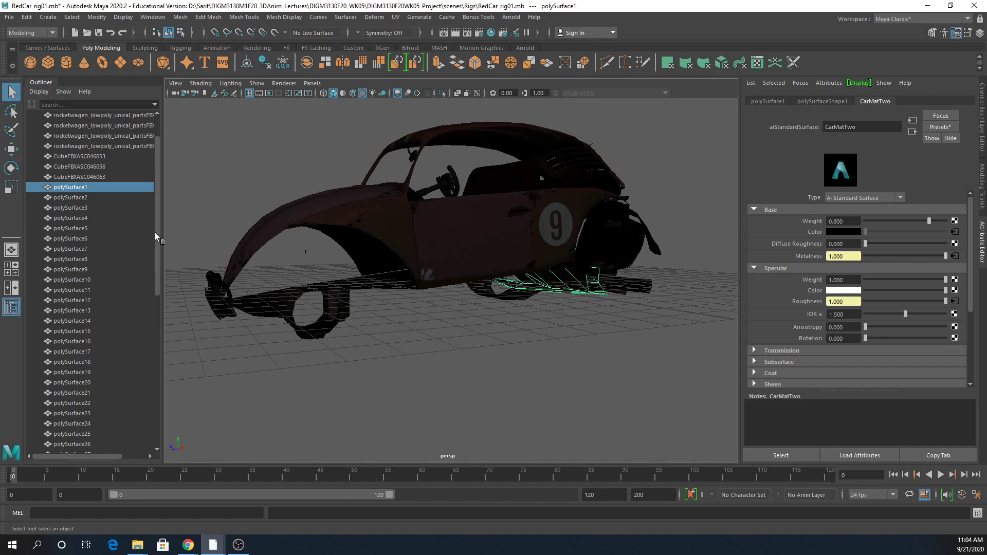
drag(155, 233, 159, 375)
shift+click(75, 426)
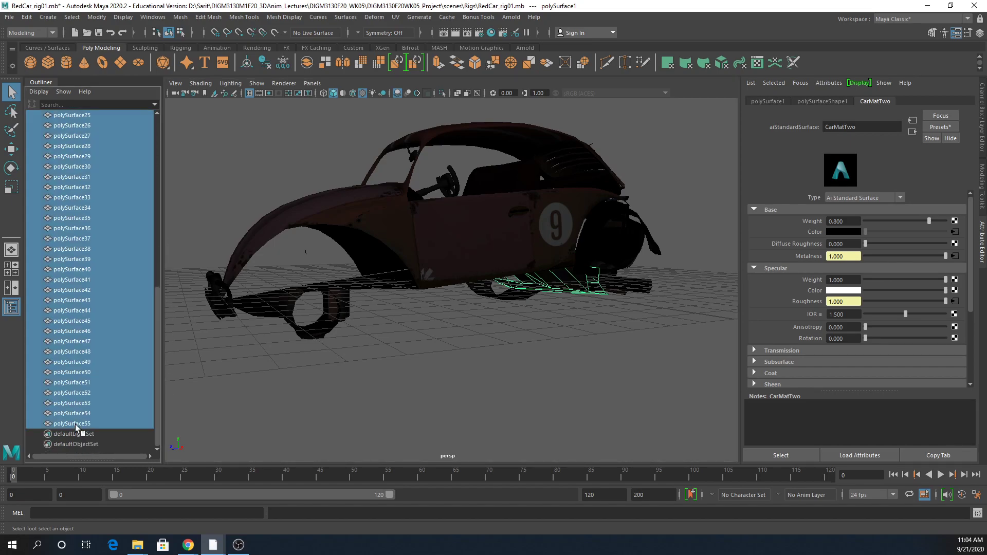
click(539, 33)
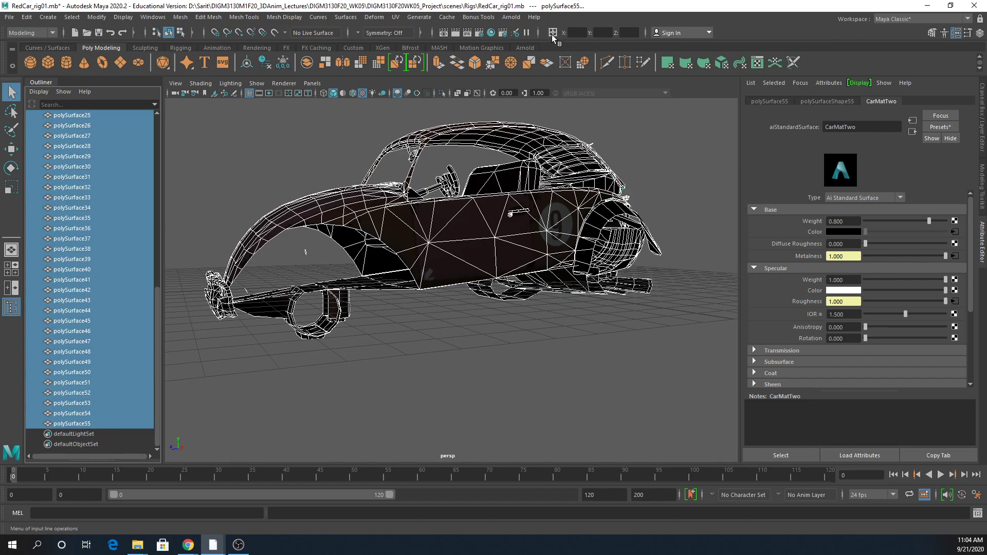
click(553, 33)
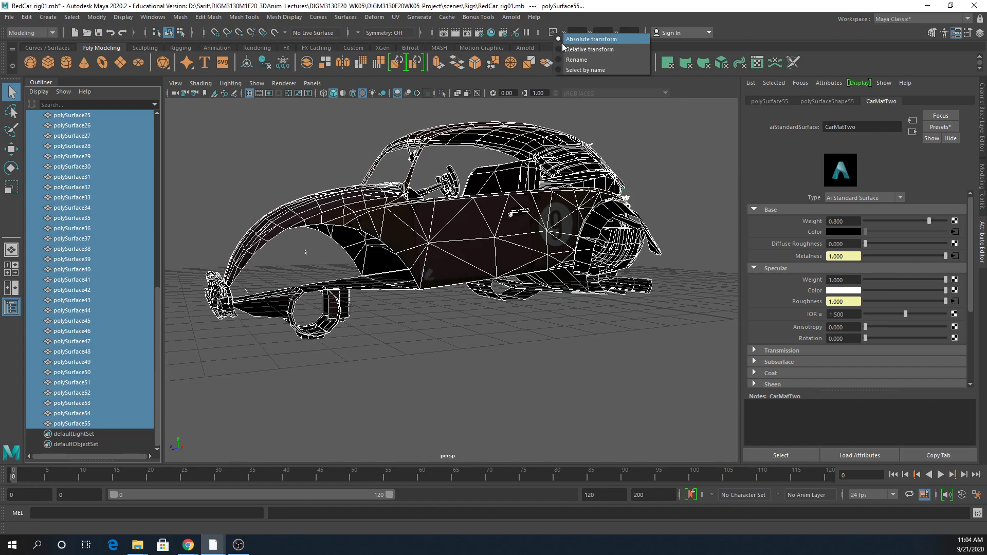
click(576, 60)
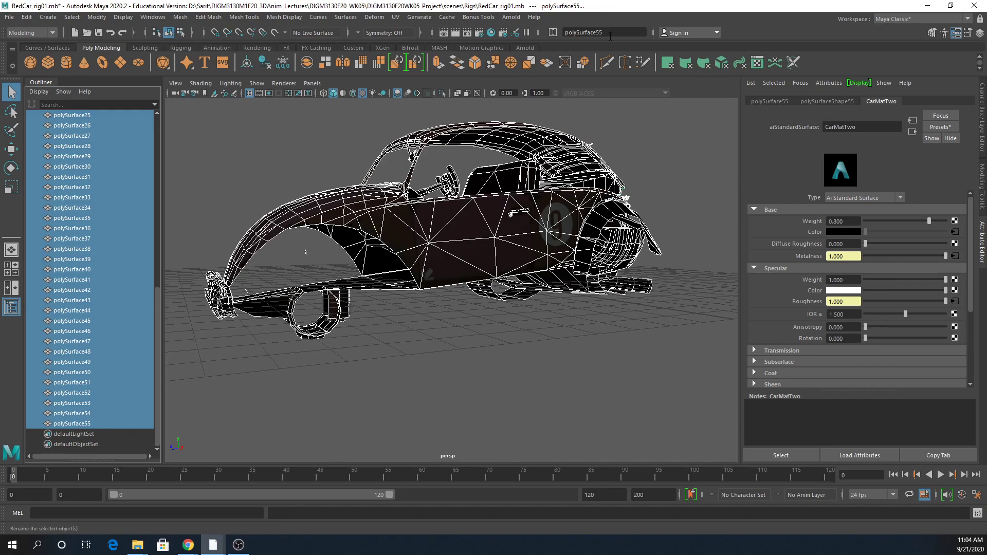
click(622, 32)
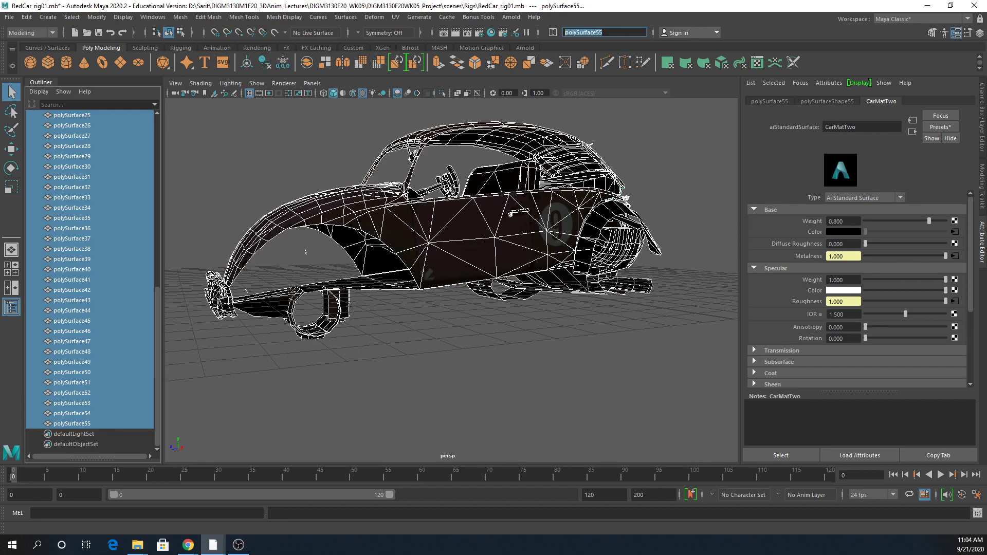
text(Red)
key(BackSpace)
key(BackSpace)
text(BD_mesh)
key(Return)
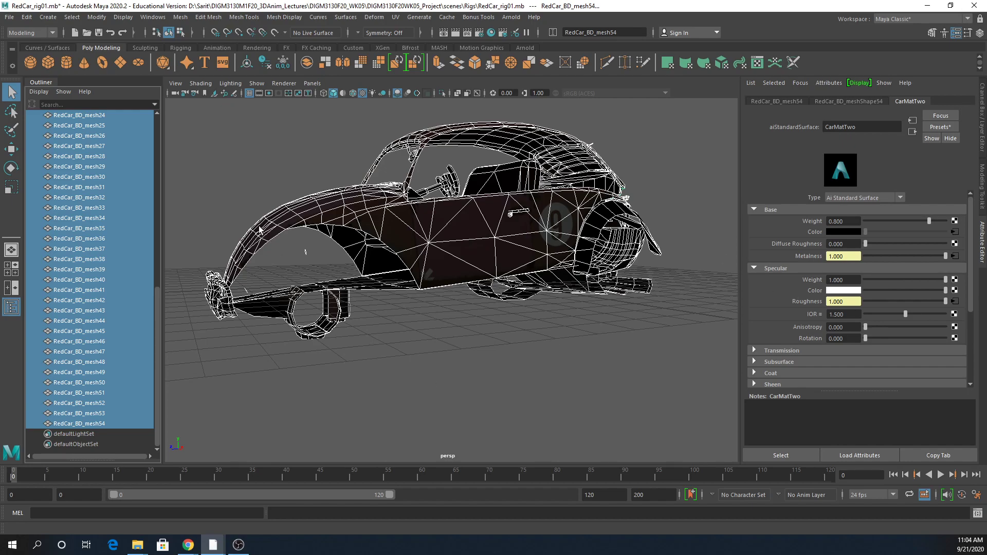
Group the selected RedCar_BD_mesh pieces and rename the group SKullCar_Body_group.
drag(156, 311, 147, 165)
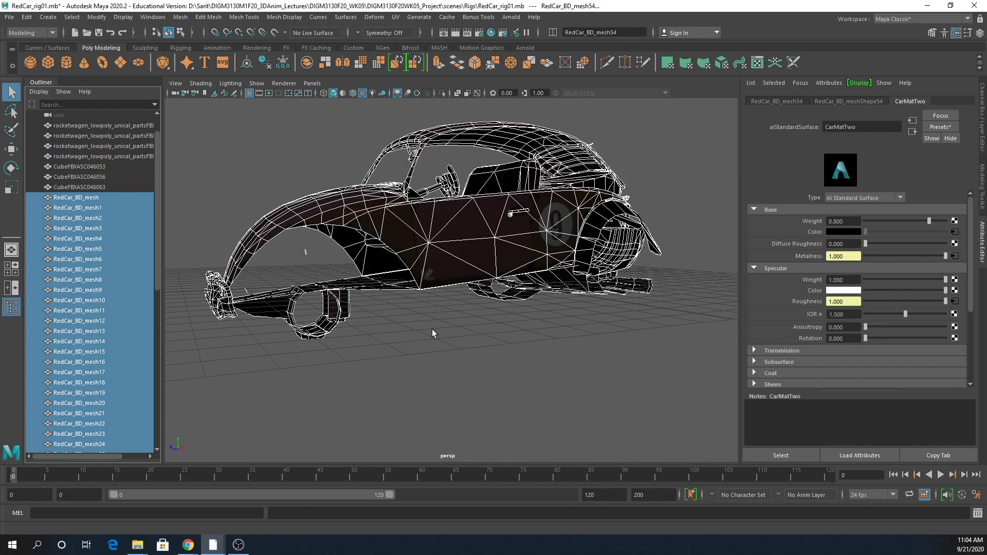
key(ctrl+g)
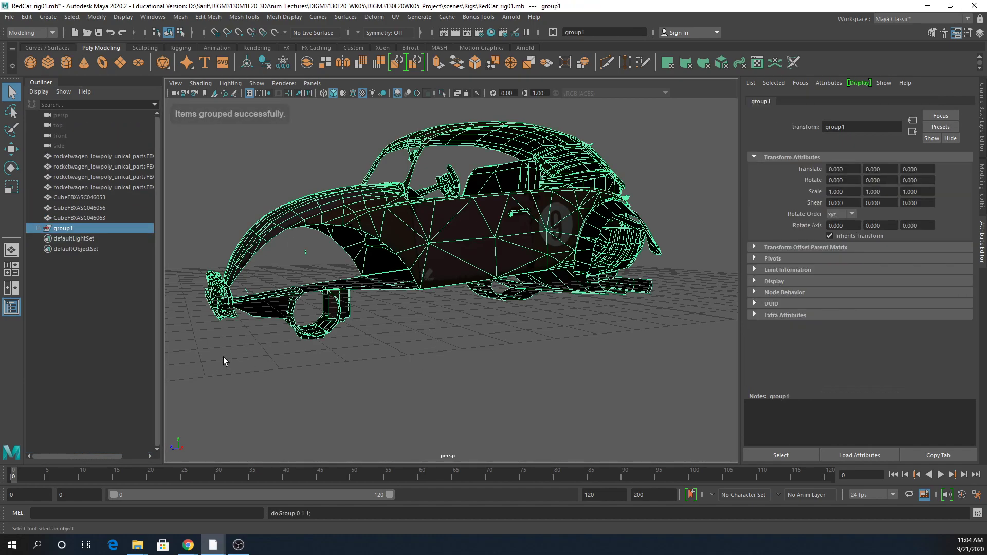
double_click(54, 229)
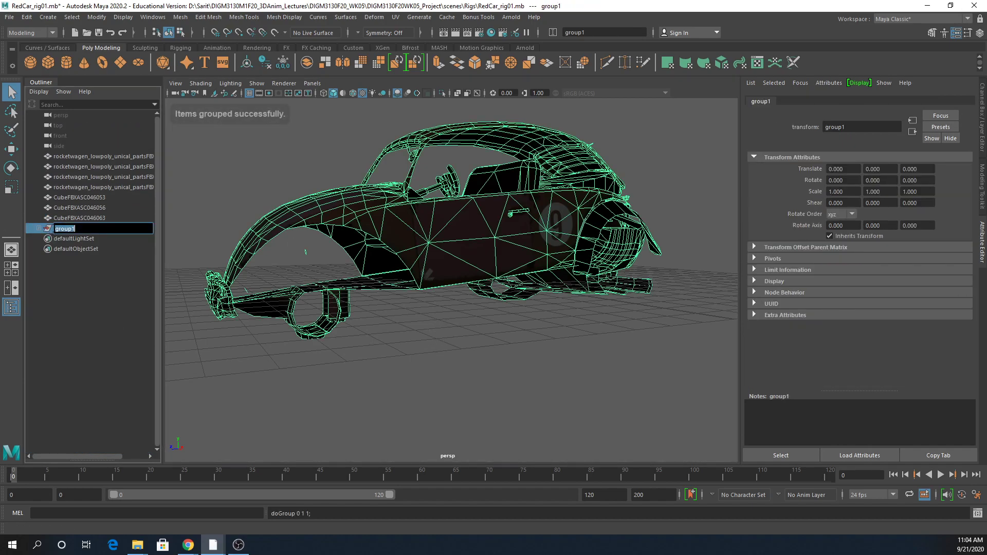
key(Home)
text(SKullCar_MainCTL)
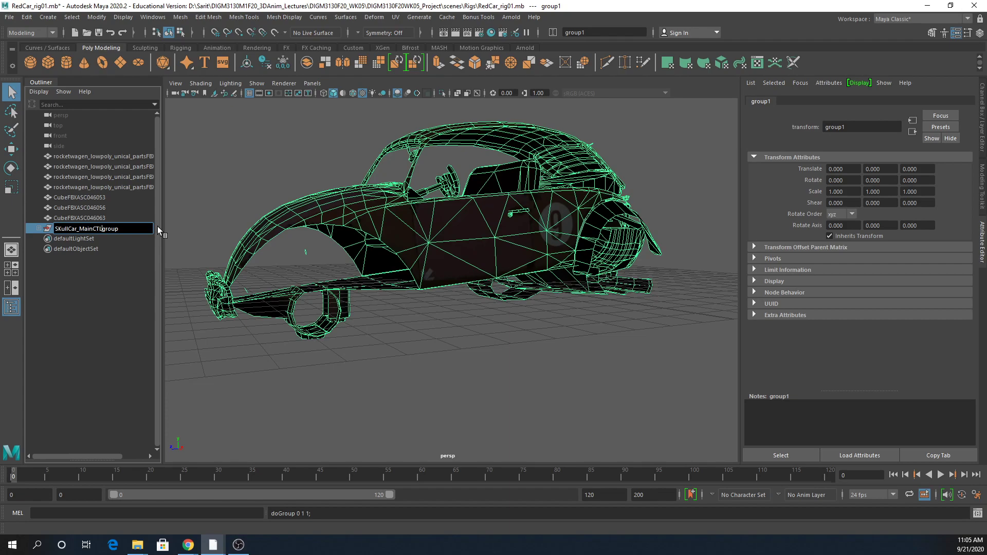
key(BackSpace)
key(BackSpace)
key(BackSpace)
key(BackSpace)
key(BackSpace)
key(BackSpace)
key(BackSpace)
text(Mes)
key(BackSpace)
key(BackSpace)
key(BackSpace)
text(Body_)
key(Return)
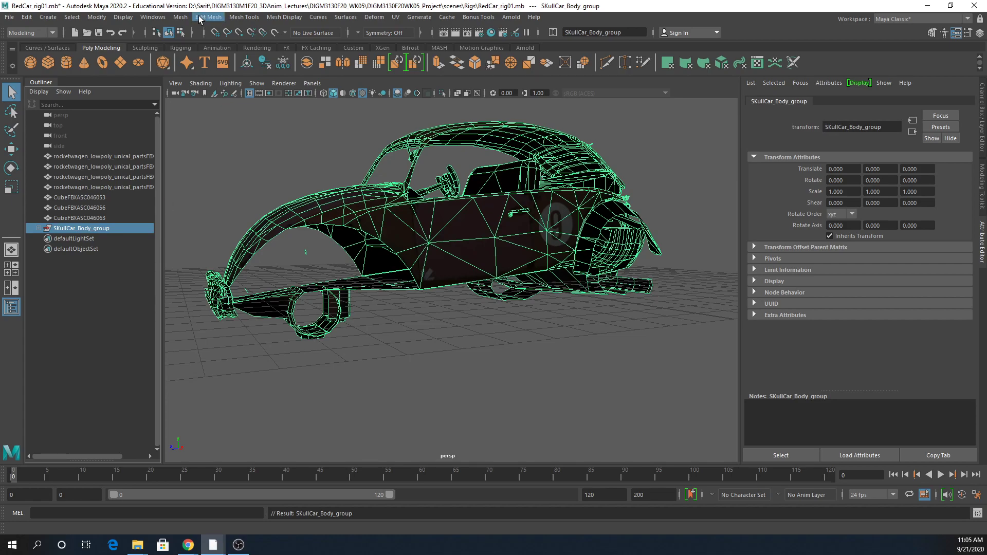
Create a display layer from the selected body group and name it RedCar_Mesh_layer.
click(982, 114)
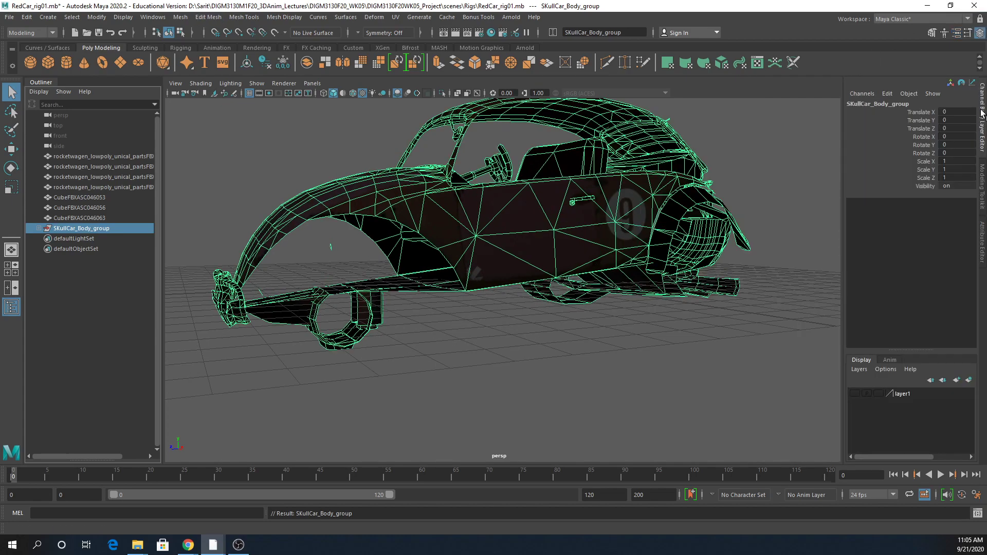
click(968, 380)
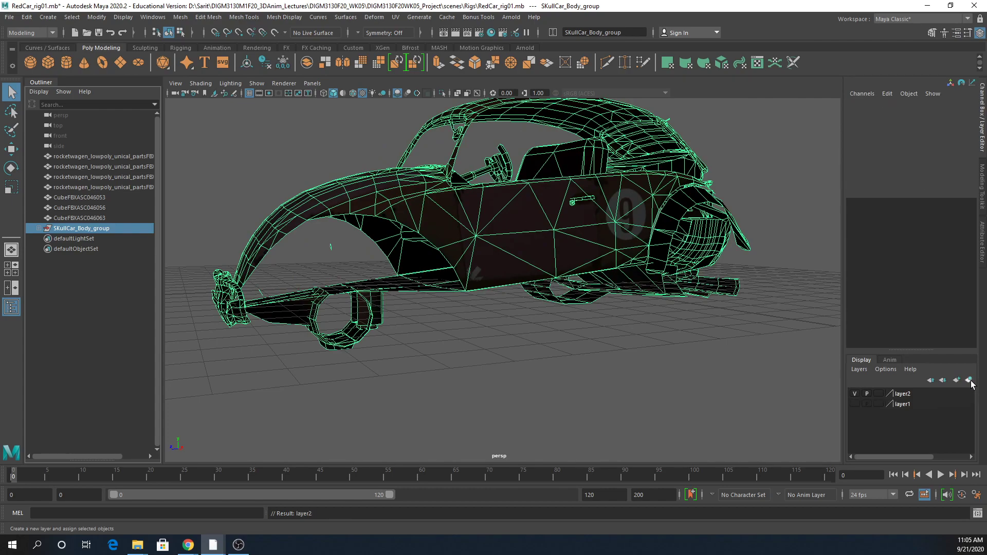
click(899, 396)
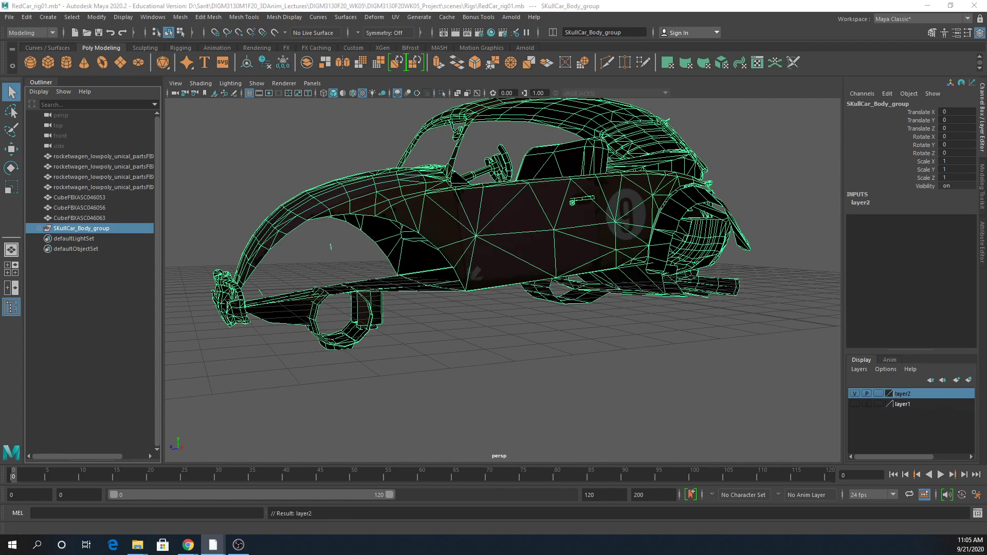
key(e)
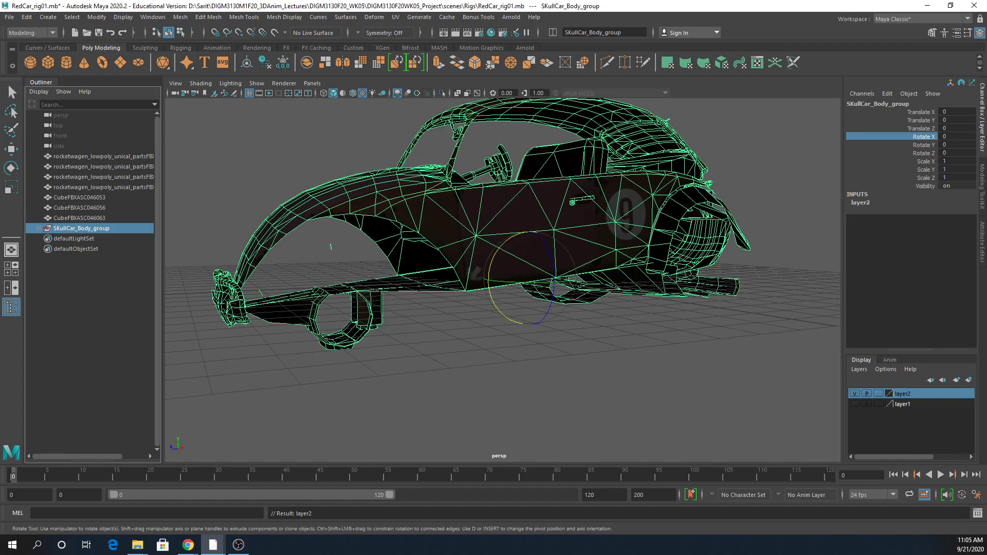
double_click(903, 393)
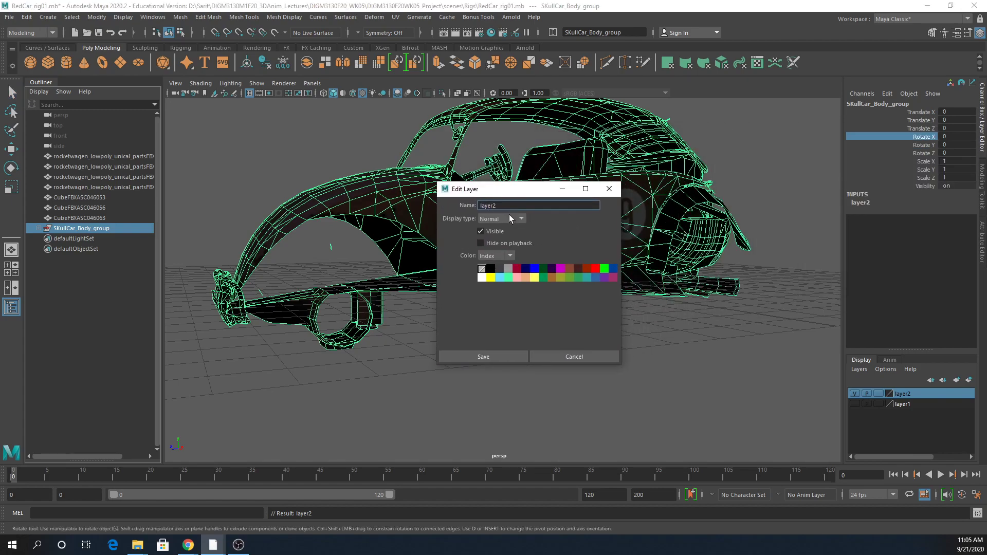
key(BackSpace)
text(RedCar_Mesh_)
click(503, 361)
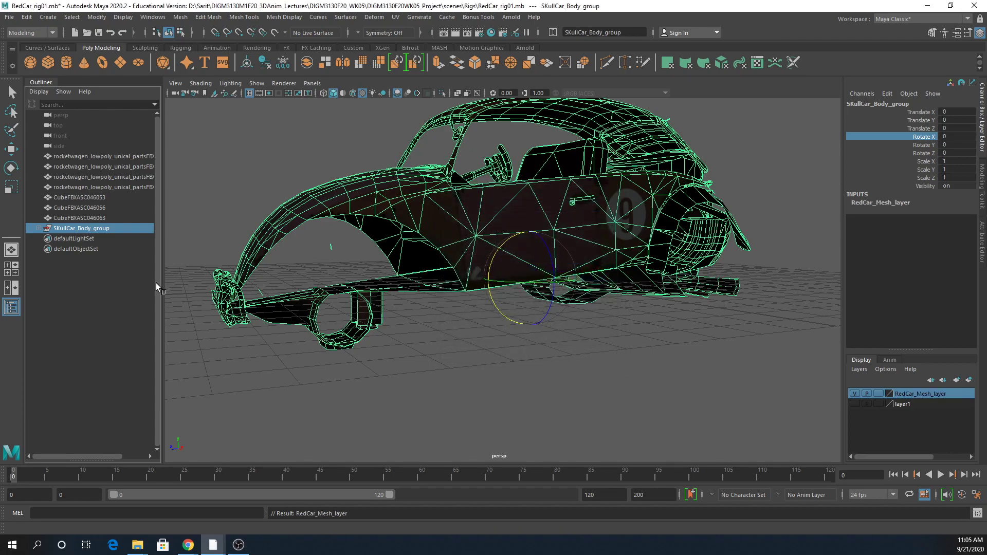
Add the body group to RedCar_Mesh_layer and set the layer's display type to Template.
click(854, 394)
click(855, 394)
right_click(916, 392)
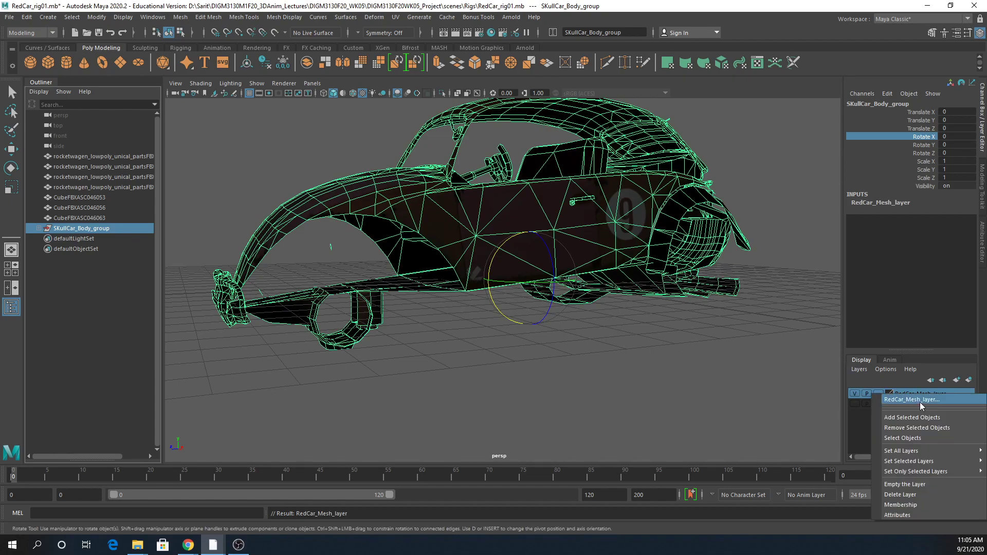
click(915, 417)
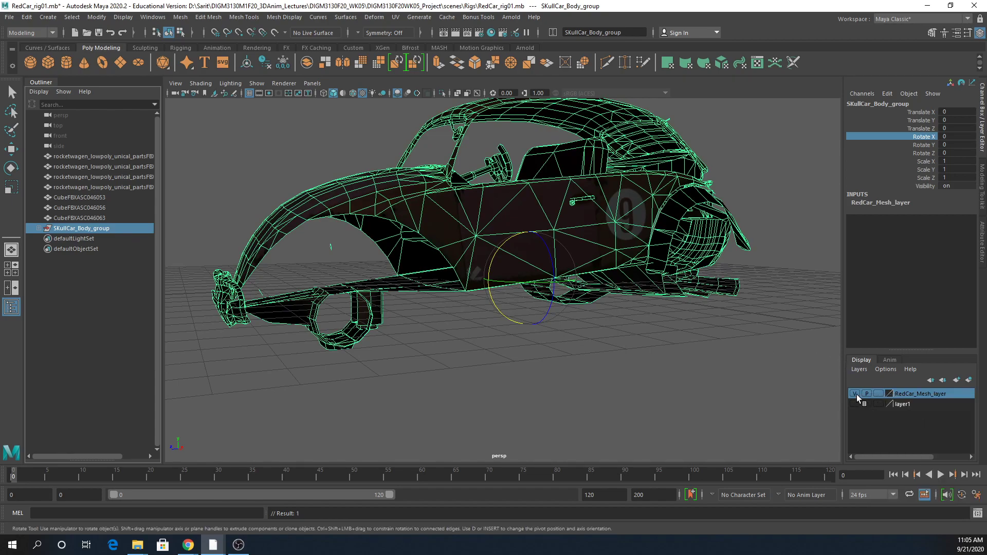
click(878, 394)
key(q)
click(617, 447)
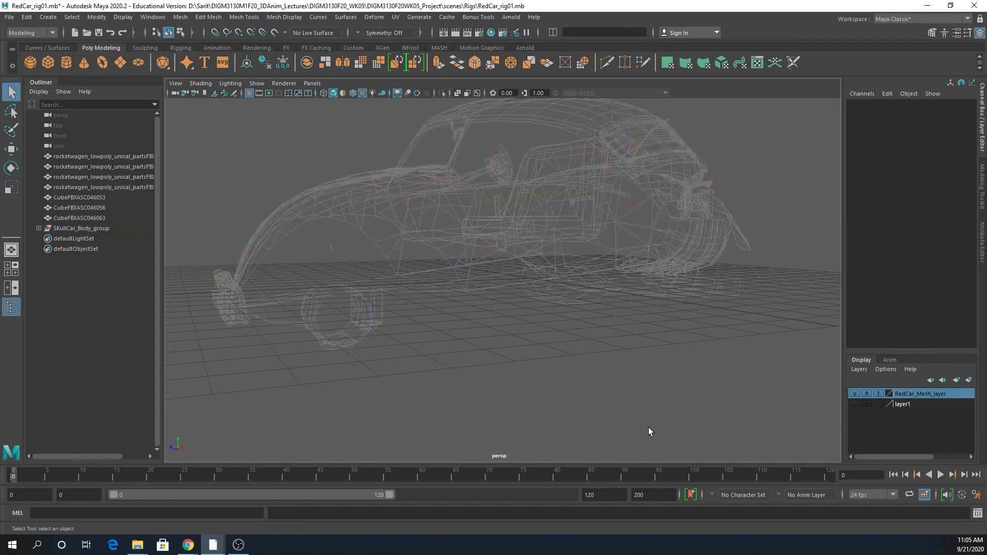
Select the first rocketwagen_lowpoly mesh and rename the display layer layer1 as Temp_layer.
click(86, 156)
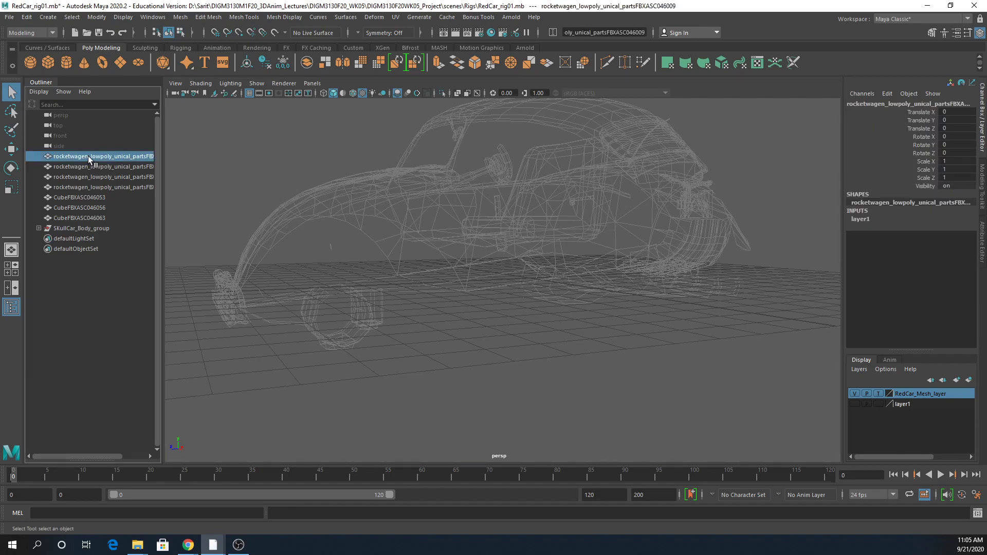
right_click(904, 406)
click(776, 415)
double_click(904, 405)
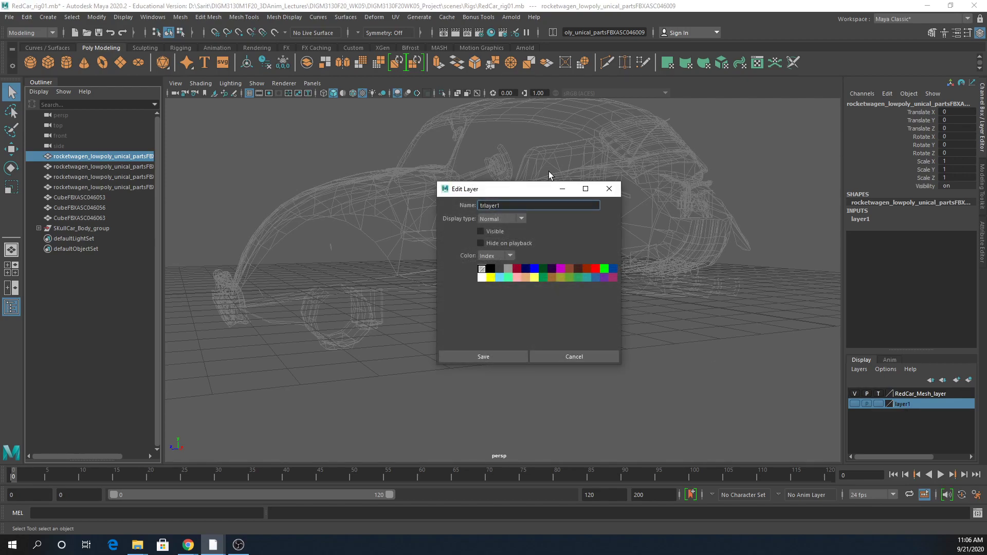
text(Temp_)
click(483, 356)
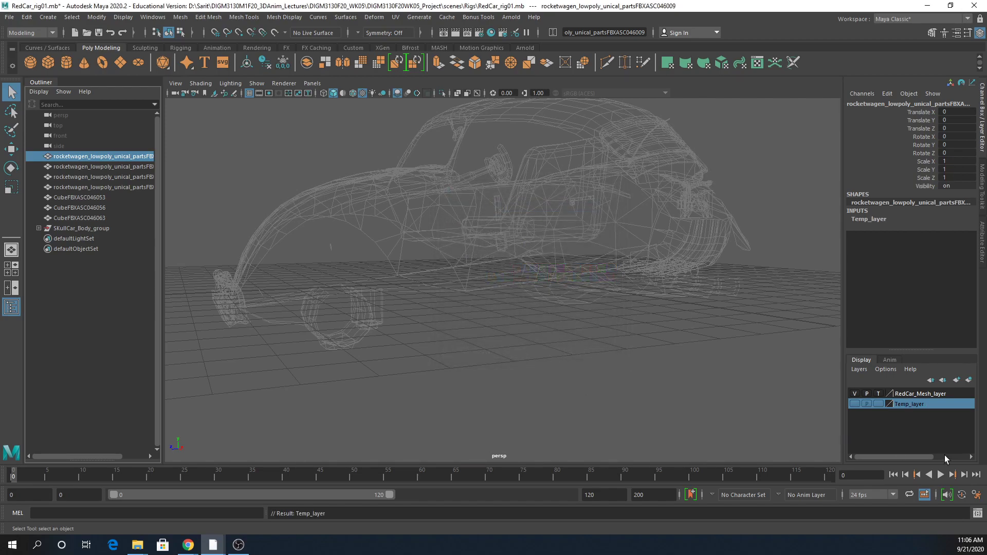
Remove the selected rocketwagen_lowpoly mesh from Temp_layer and view its parts from above.
right_click(926, 403)
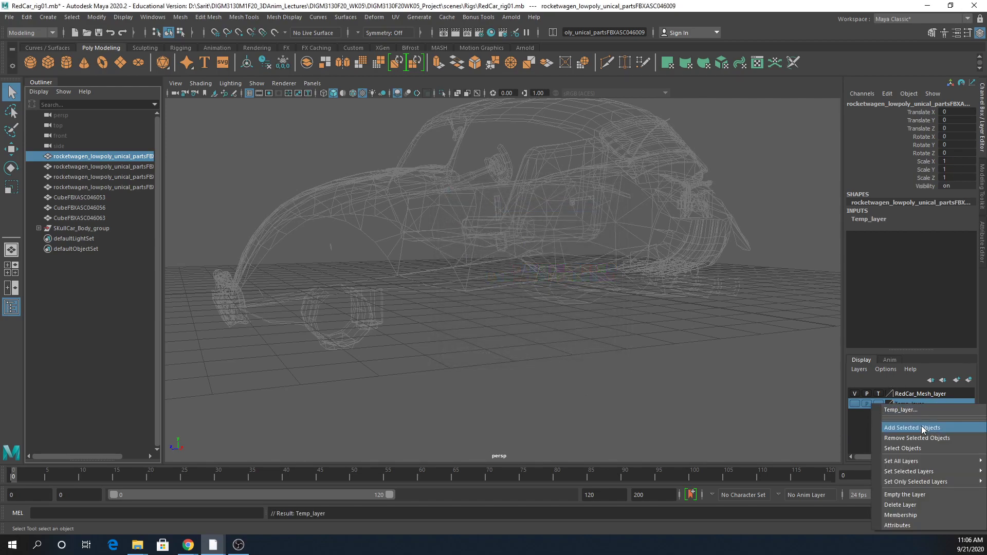
click(917, 438)
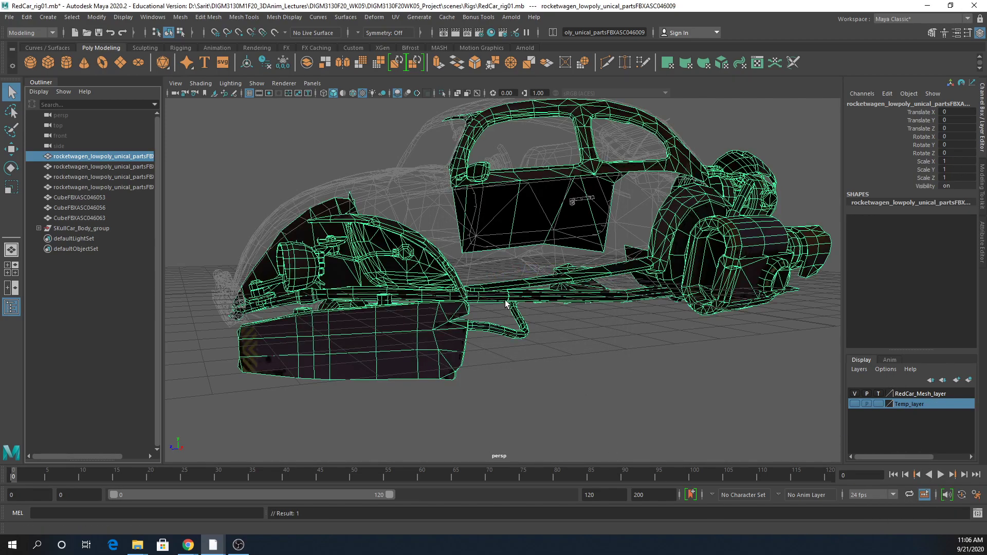
alt+drag(637, 390, 644, 395)
alt+drag(667, 395, 617, 386)
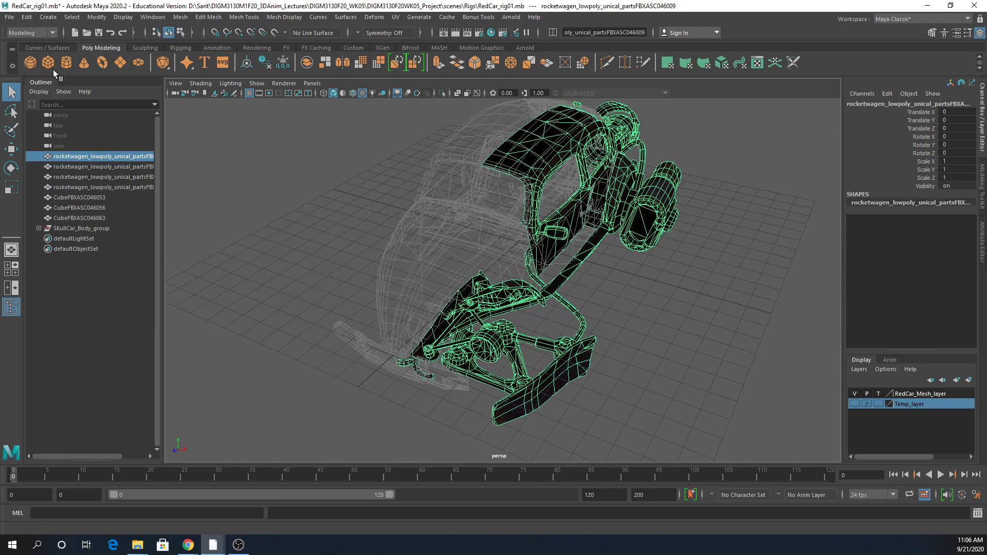
Separate the selected rocketwagen_lowpoly mesh into individual pieces and check the split by selecting parts at the front of the car.
key(Caps_Lock)
shift+right_click(528, 168)
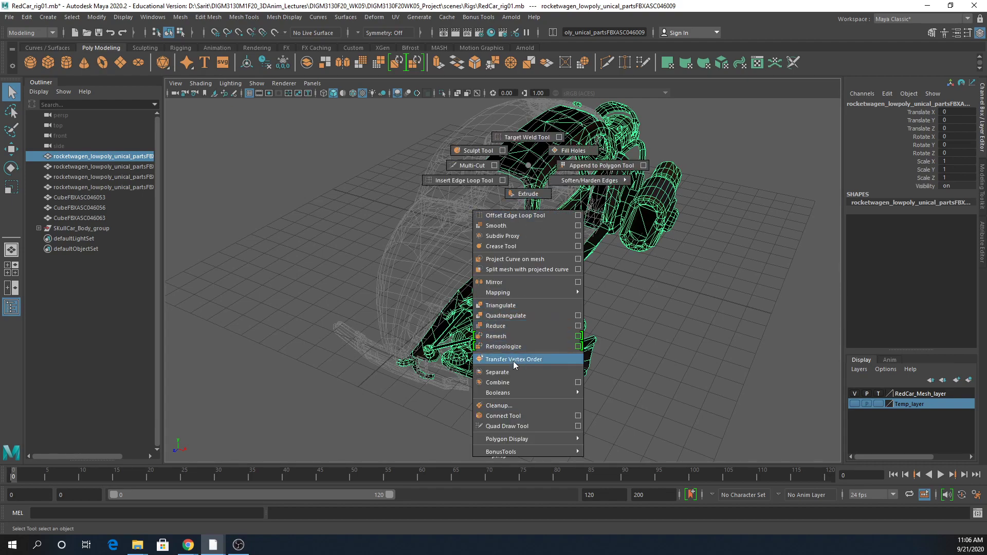
click(497, 372)
mouse_move(689, 336)
alt+mouse_down()
mouse_move(636, 334)
mouse_move(635, 348)
alt+mouse_up()
click(635, 348)
alt+drag(576, 390, 586, 393)
alt+right_drag(587, 390, 618, 428)
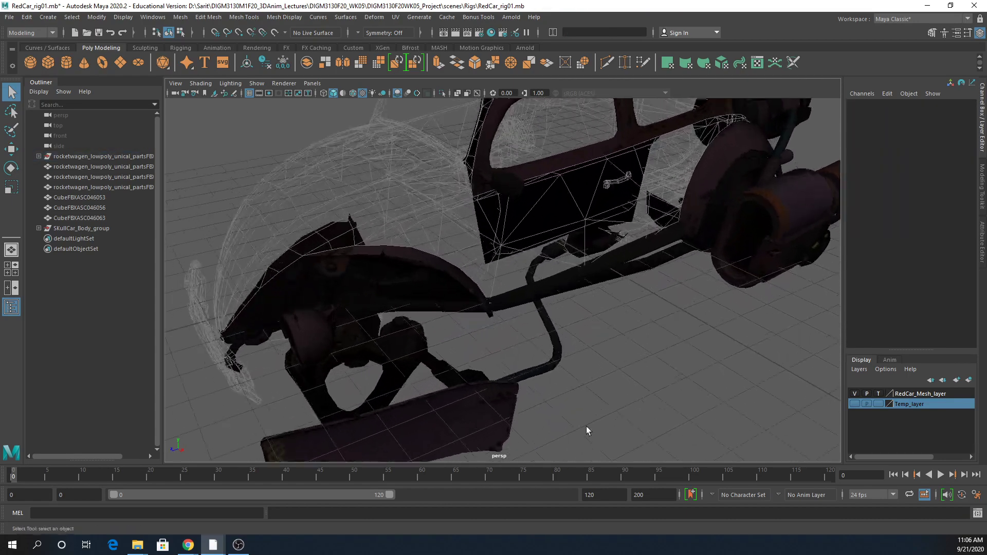
scroll(467, 378, down, 3)
click(461, 378)
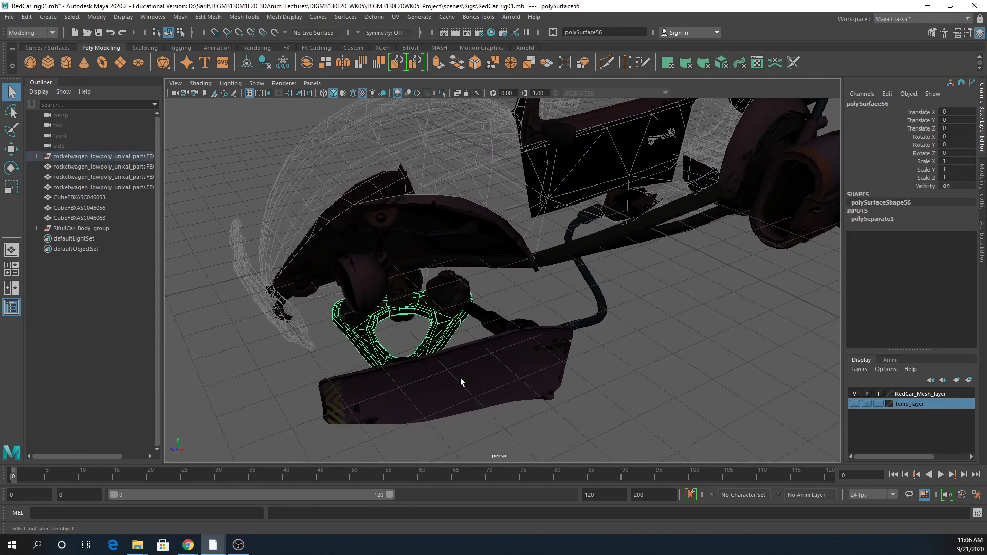
alt+drag(597, 419, 217, 250)
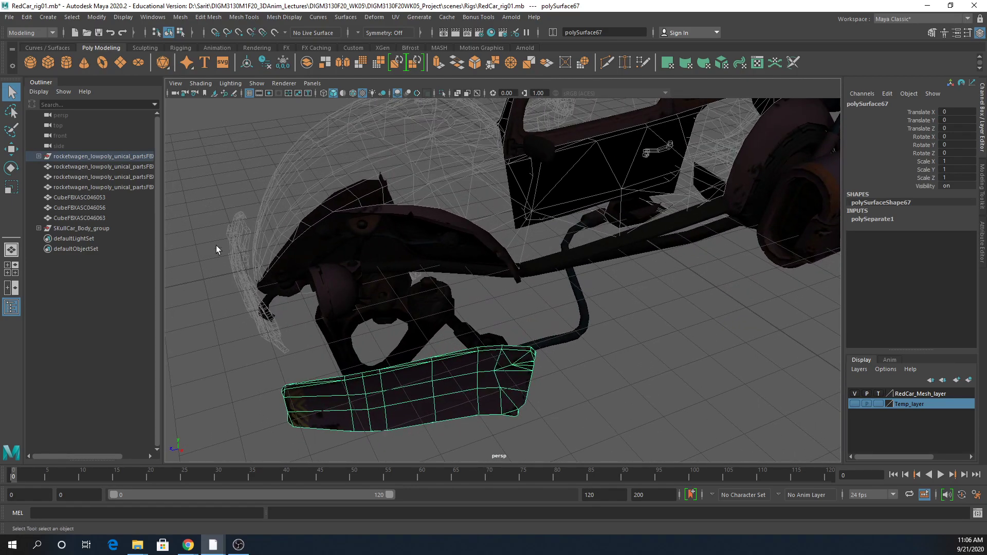
Ungroup the separated rocketwagen_lowpoly group so its polySurface pieces are at the top level of the scene.
click(57, 156)
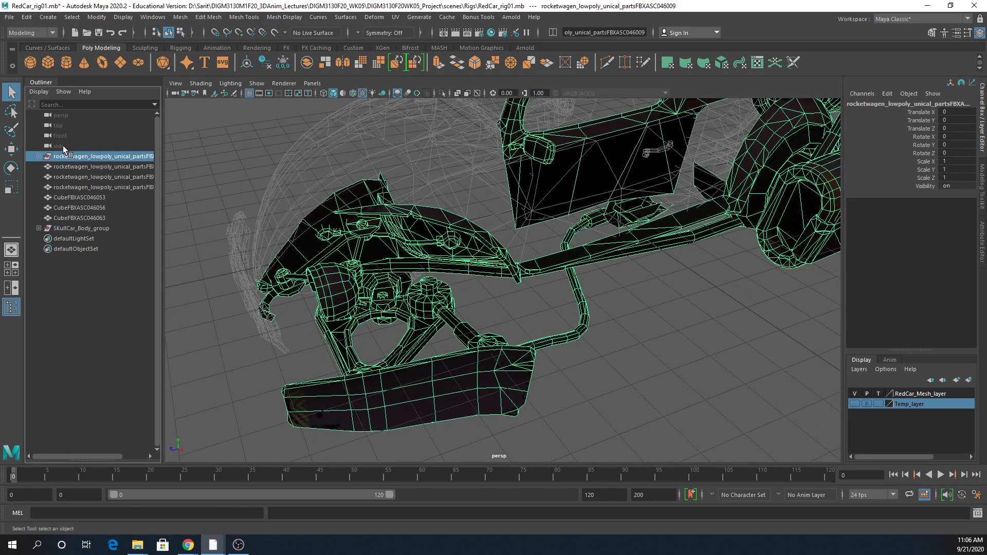
click(28, 17)
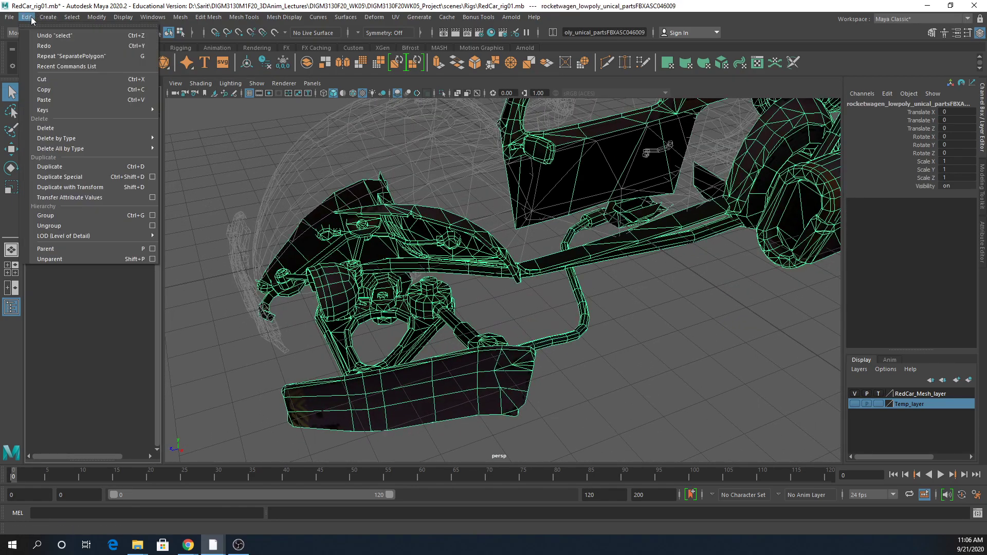
click(54, 226)
scroll(114, 276, down, 15)
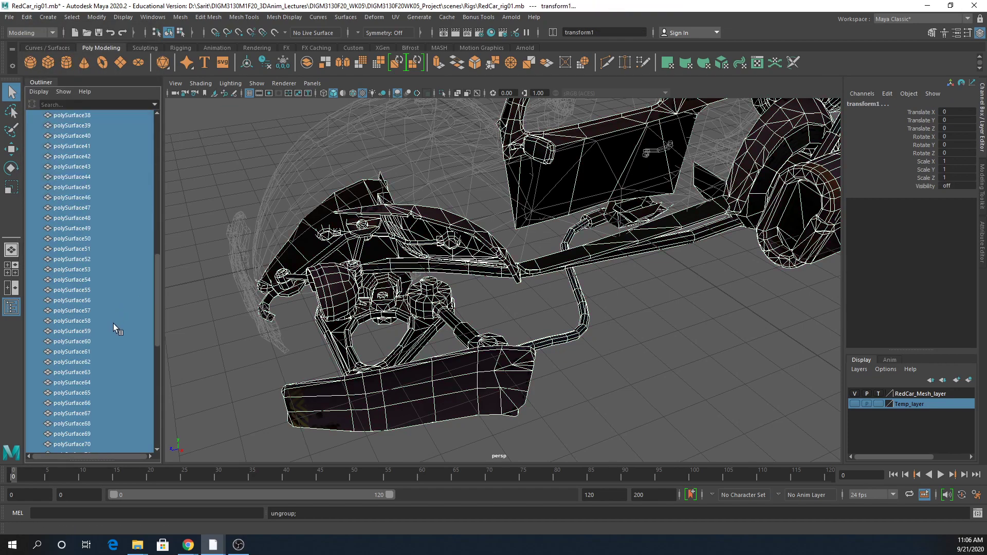
Delete the leftover transform1 node below the separated polySurface pieces.
click(67, 424)
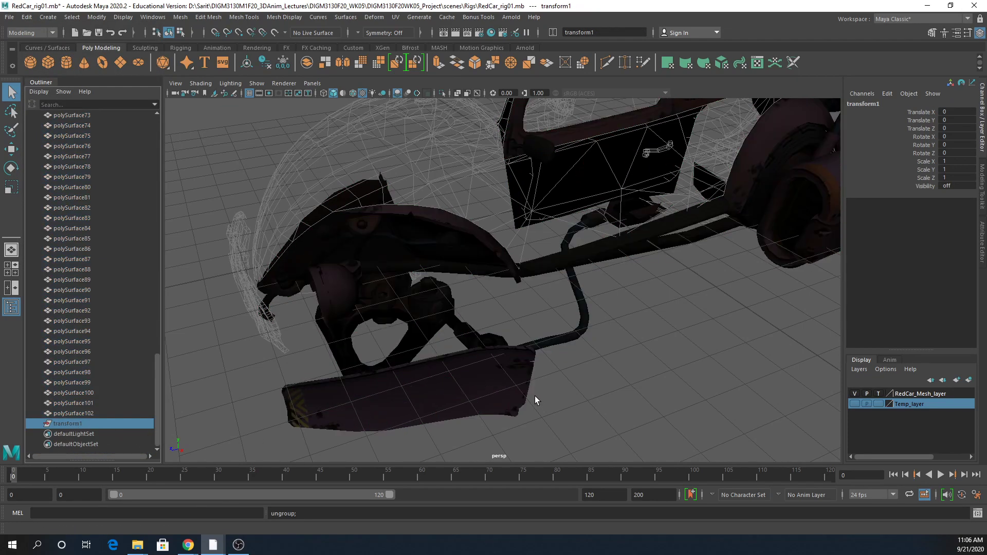
key(a)
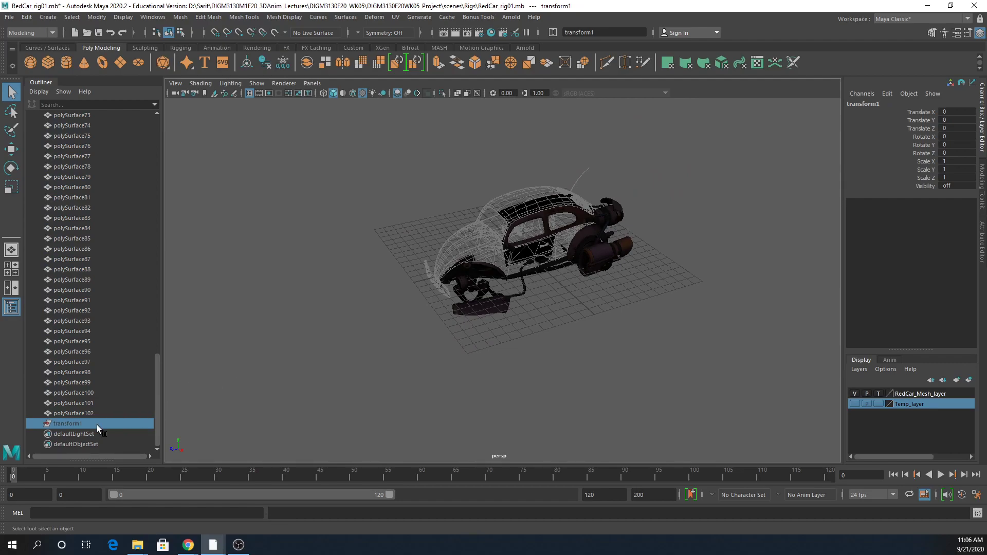
key(Delete)
Assign the existing CarMatTwo material to all the separated polySurface pieces of the car.
drag(390, 161, 723, 382)
right_click(598, 235)
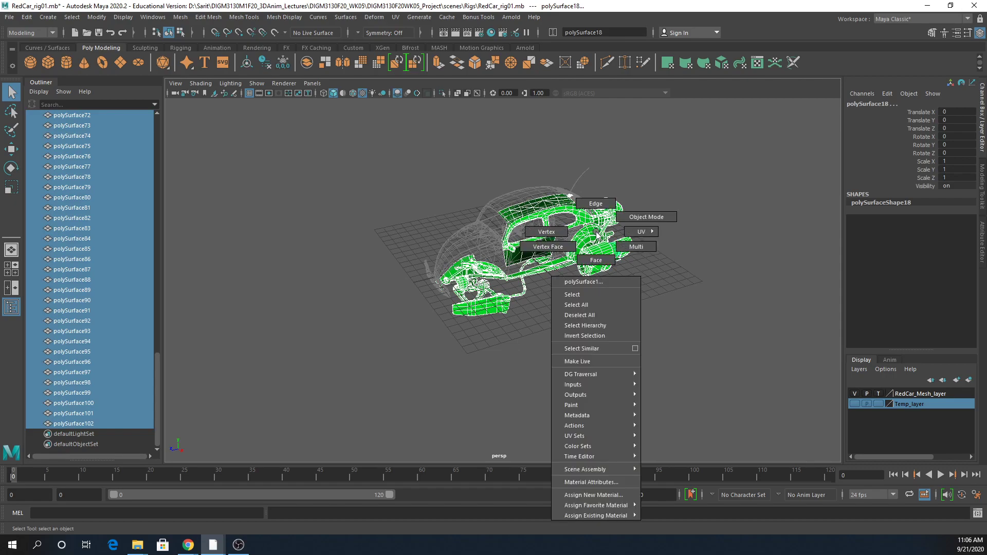
mouse_move(580, 516)
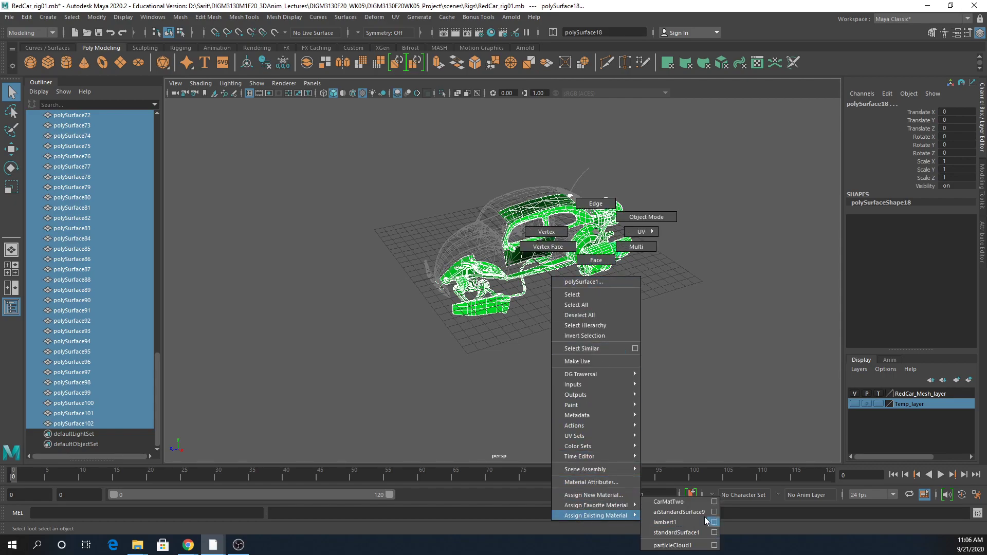
click(690, 504)
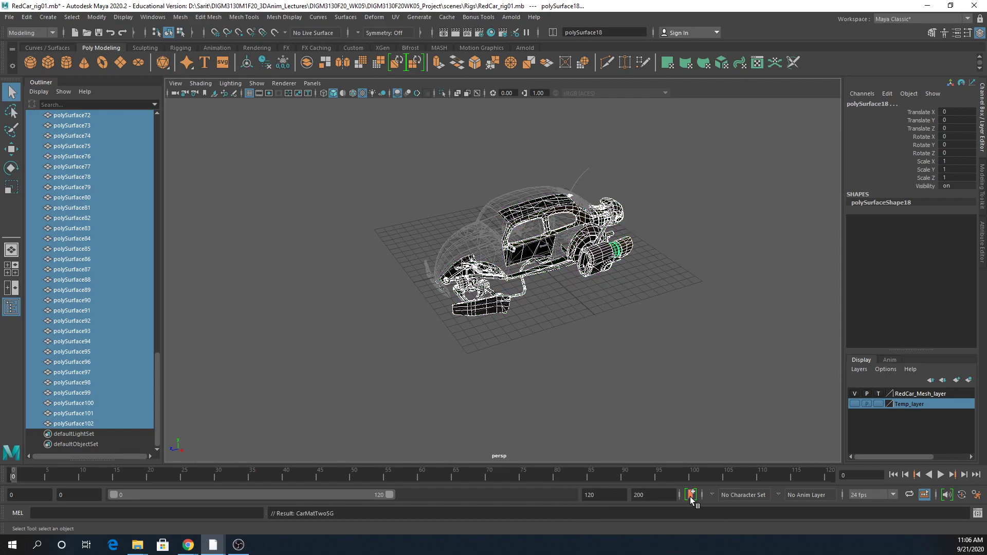
click(643, 335)
Select the inner wheel-arch pieces at the front of the car, including polySurface101 and polySurface102.
alt+drag(643, 335, 476, 324)
alt+right_drag(476, 324, 612, 363)
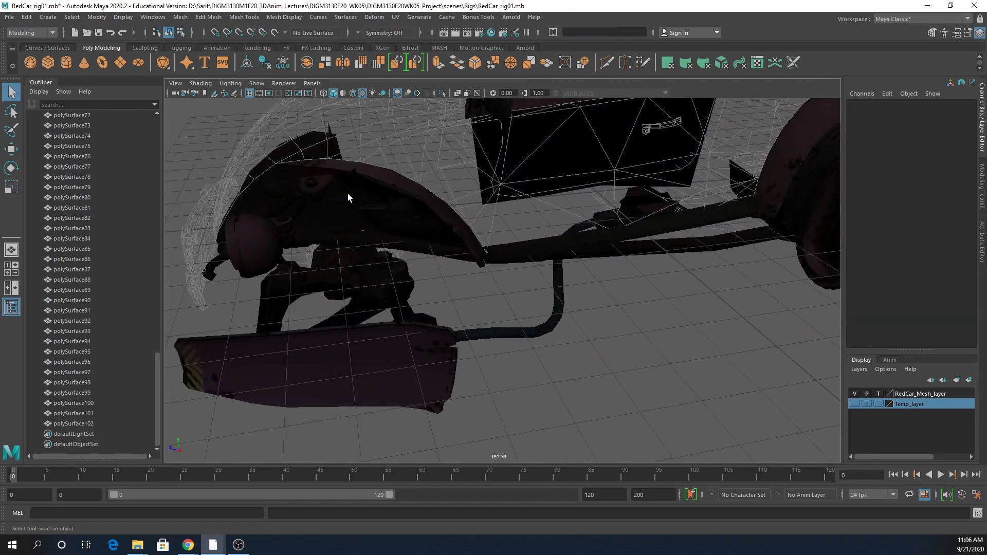
click(381, 194)
alt+drag(461, 300, 558, 357)
shift+click(425, 229)
alt+drag(424, 229, 410, 280)
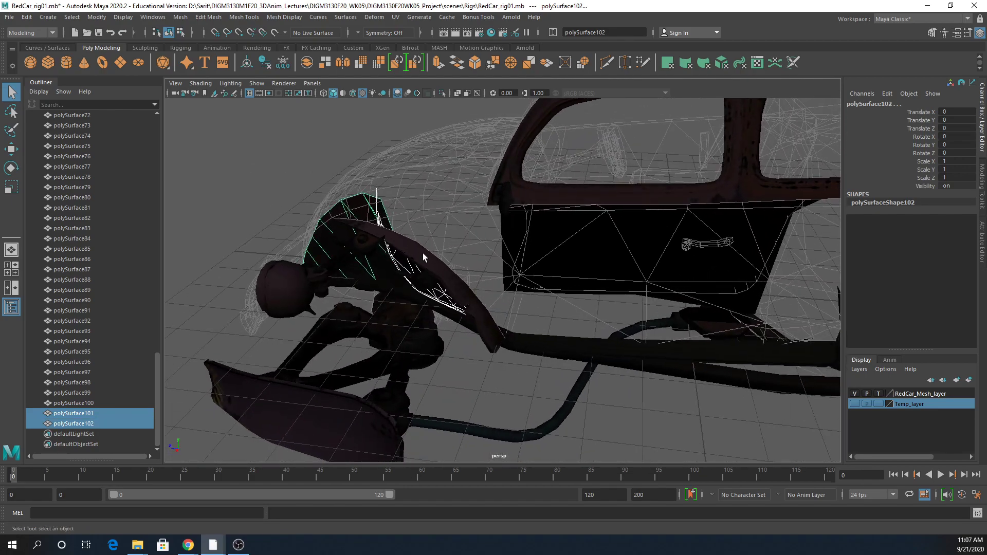
Add the side sill, the underbody parts and the roof and door panel pieces to the selection.
alt+drag(514, 357, 496, 258)
click(505, 232)
alt+drag(560, 280, 572, 252)
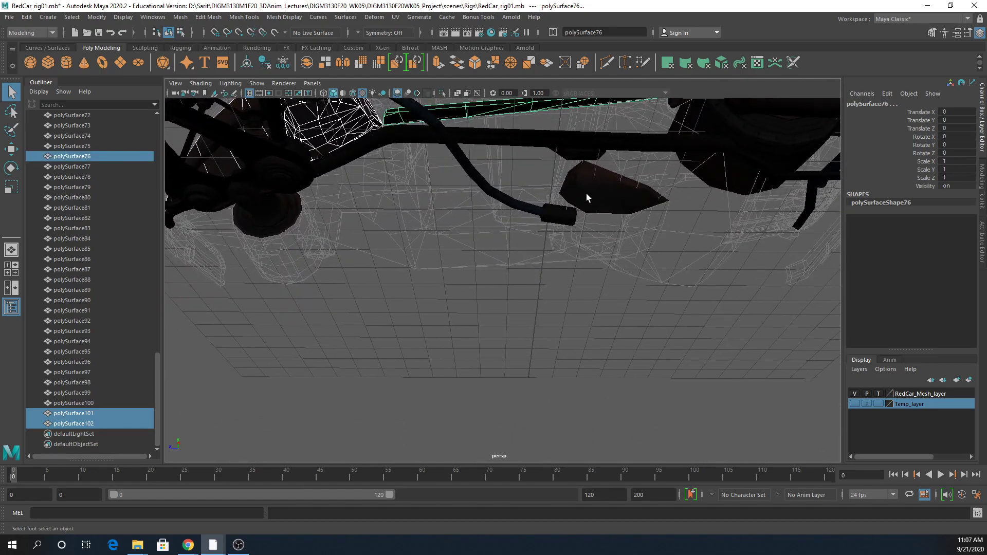
click(576, 210)
shift+click(585, 139)
alt+drag(604, 176, 498, 262)
click(502, 261)
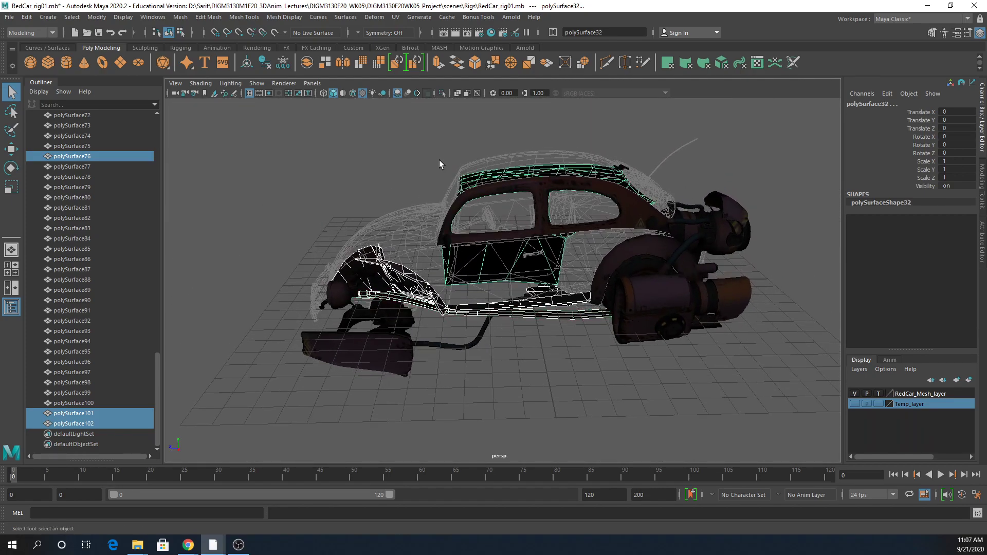
Add the window frames, upper body pieces and the upper rear engine with its pipes to the selection.
shift+drag(429, 147, 643, 254)
alt+drag(755, 332, 688, 355)
alt+right_drag(688, 355, 760, 314)
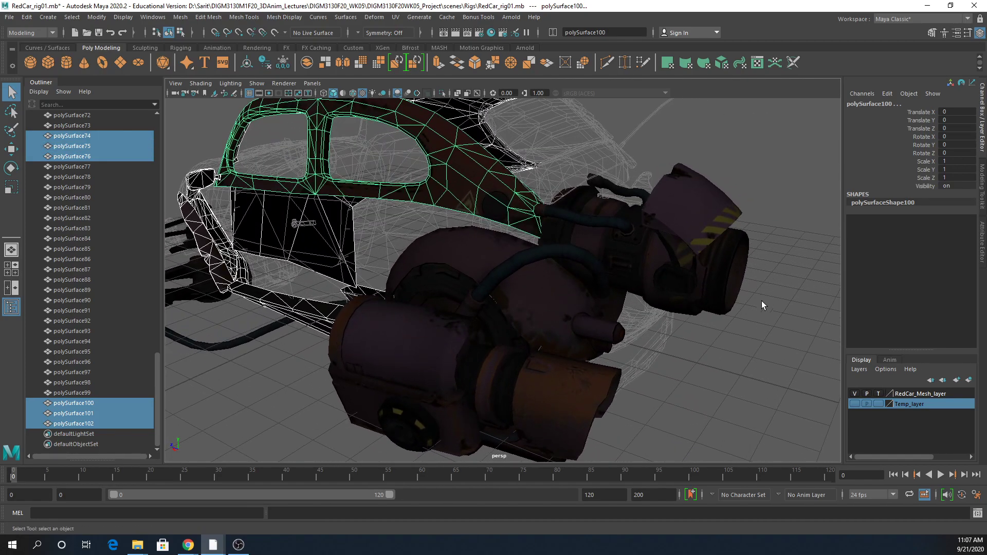
shift+drag(739, 206, 742, 364)
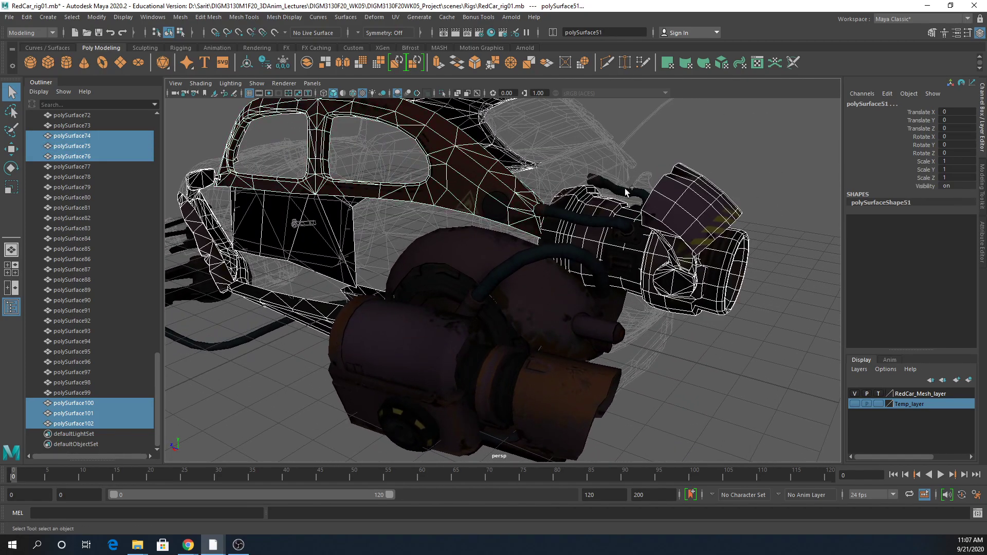
shift+drag(628, 162, 607, 249)
shift+drag(697, 332, 636, 220)
alt+drag(724, 354, 595, 337)
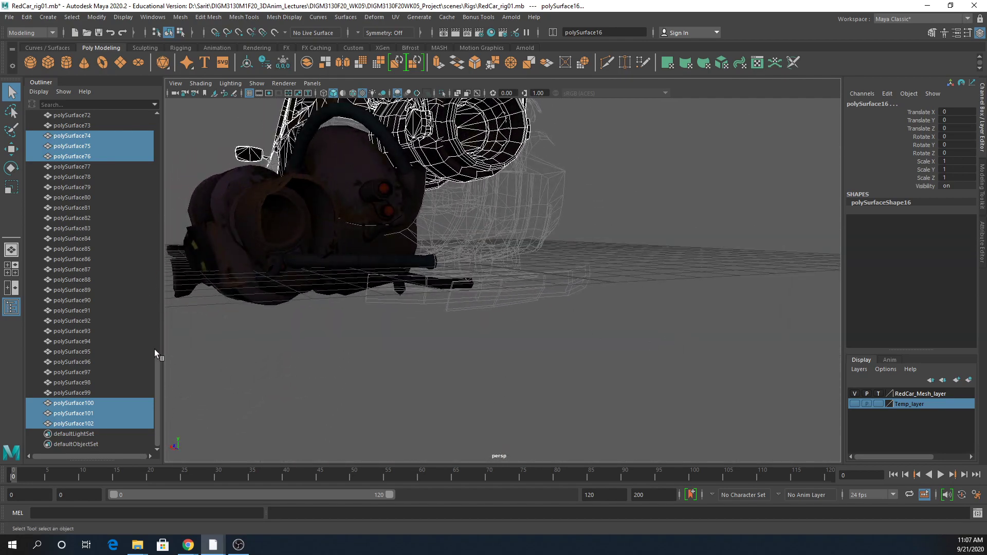
Rename the selected body pieces as RedCar_BD_Mesh, checking the naming used inside SKullCar_Body_group.
drag(156, 365, 149, 125)
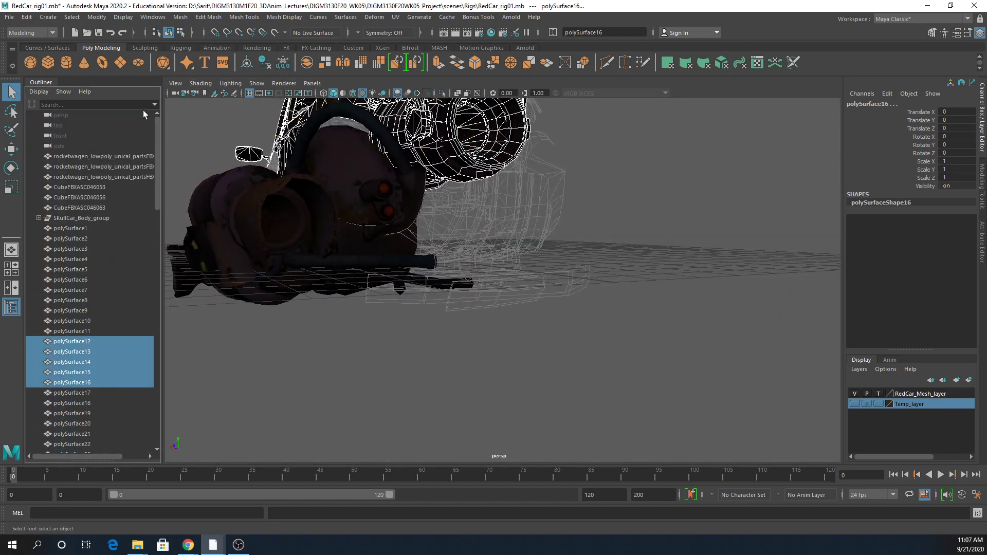
ctrl+click(101, 220)
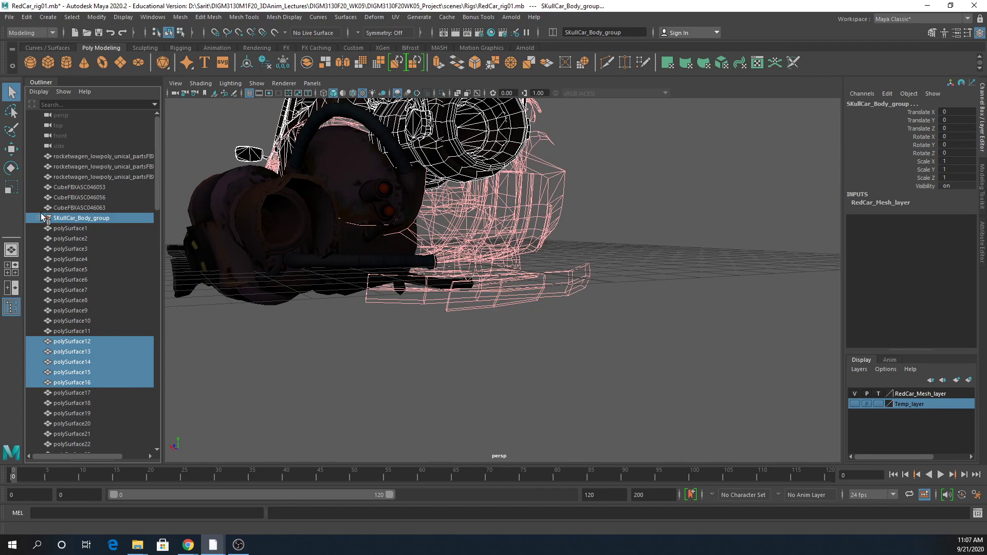
ctrl+click(98, 220)
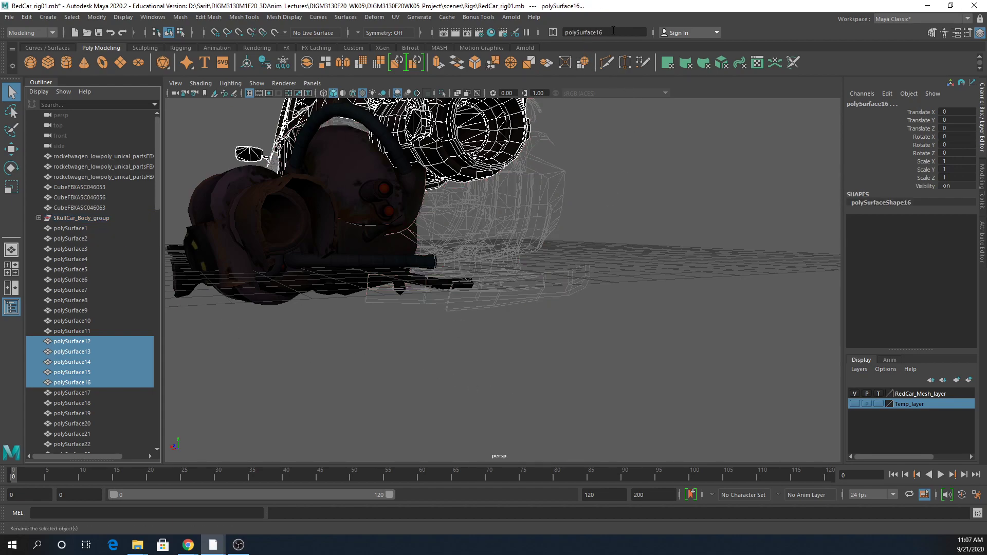
click(596, 32)
text(RedCar_)
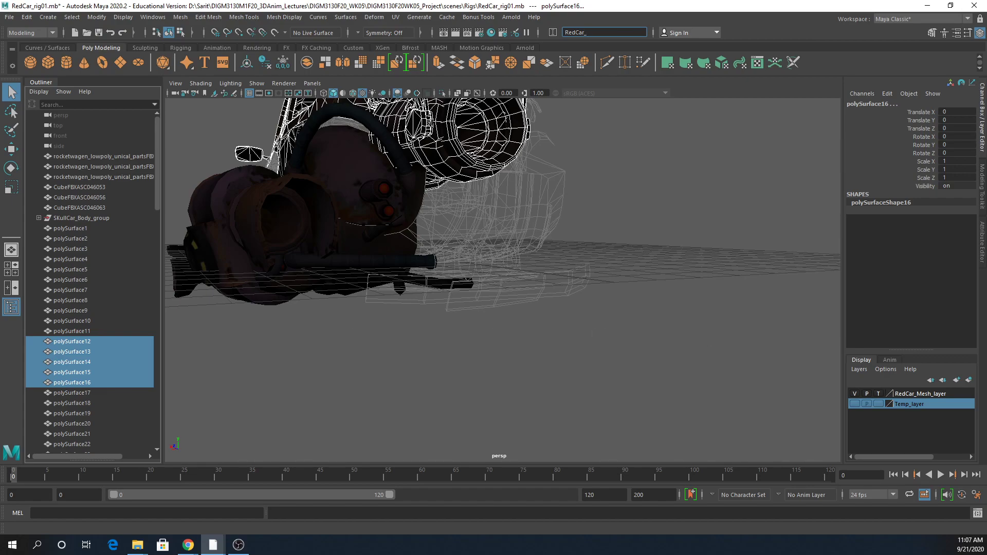
key(alt+Tab)
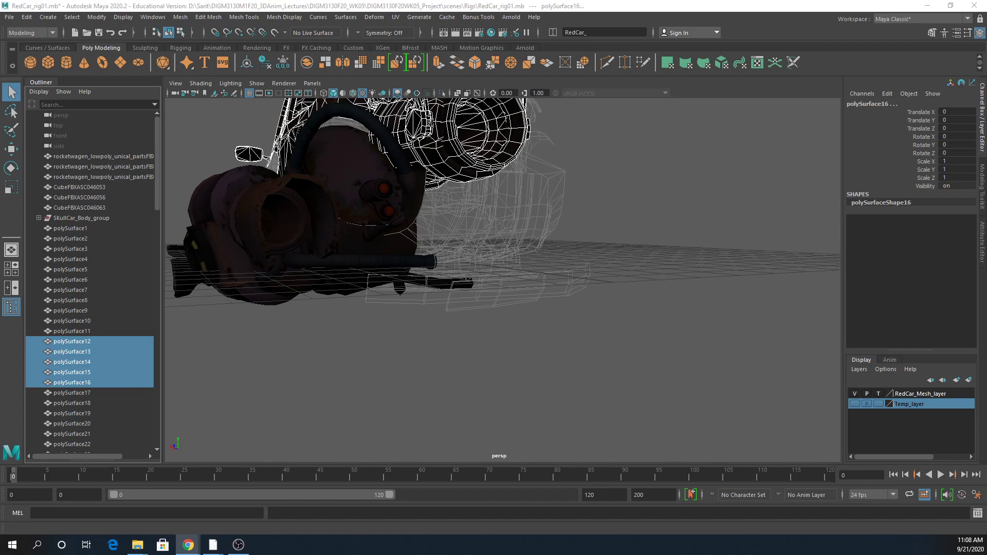
click(769, 17)
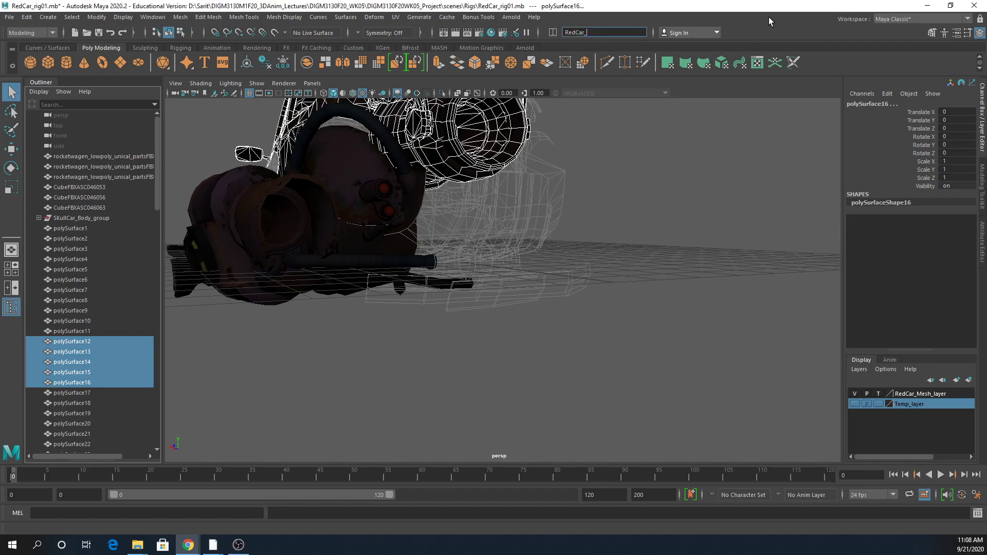
alt+drag(739, 281, 657, 415)
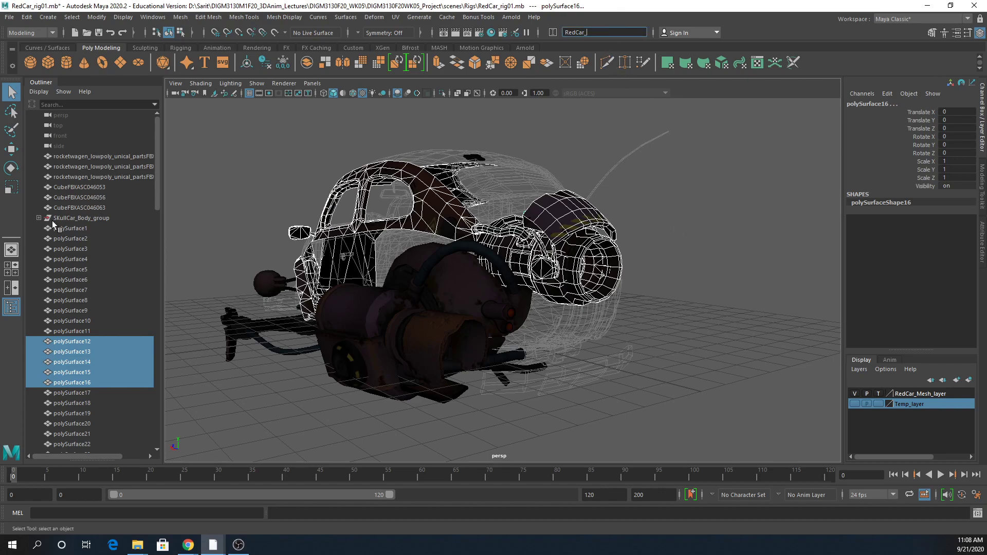
click(38, 218)
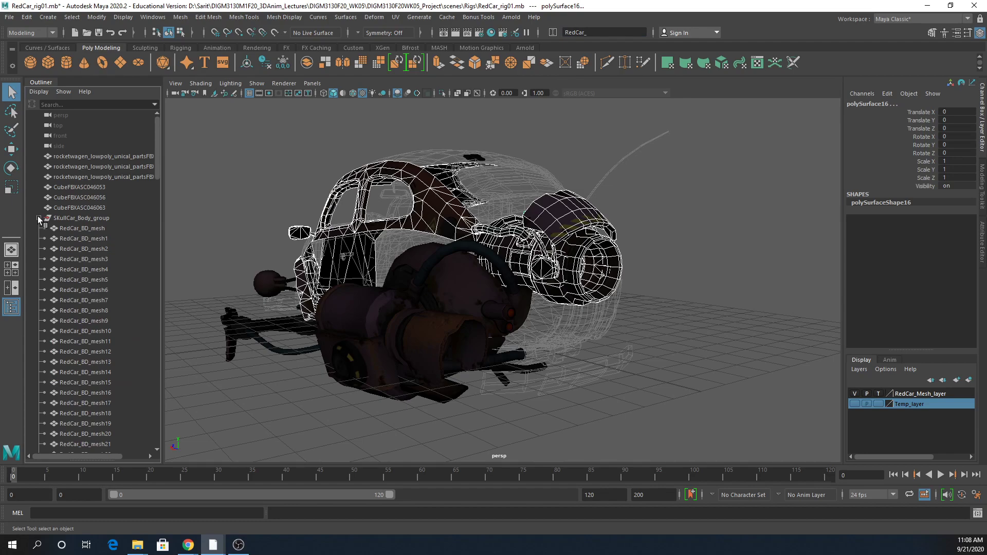
click(38, 218)
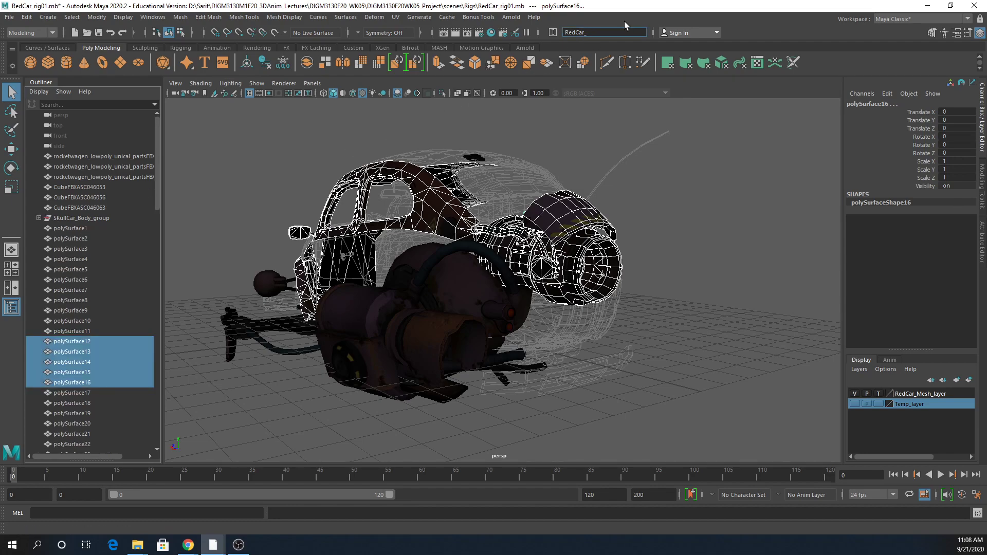
text(D_Mesh)
key(Return)
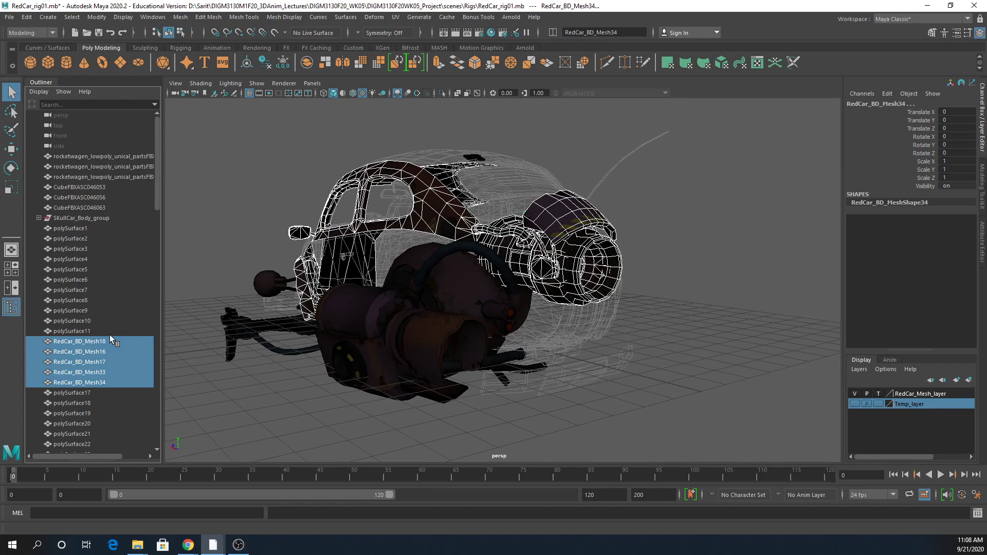
Parent the selected RedCar_BD_Mesh pieces under SKullCar_Body_group.
ctrl+click(108, 217)
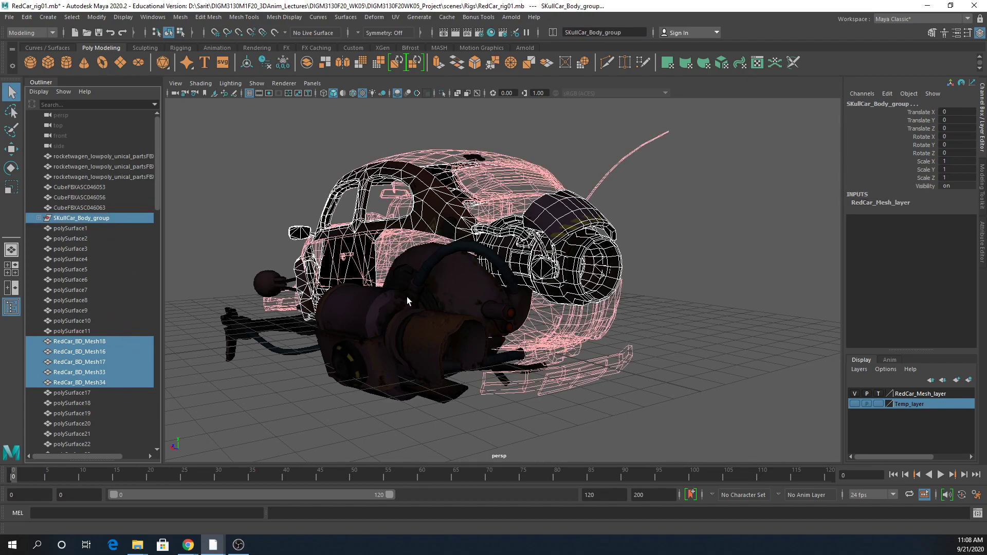
key(p)
alt+drag(584, 274, 690, 263)
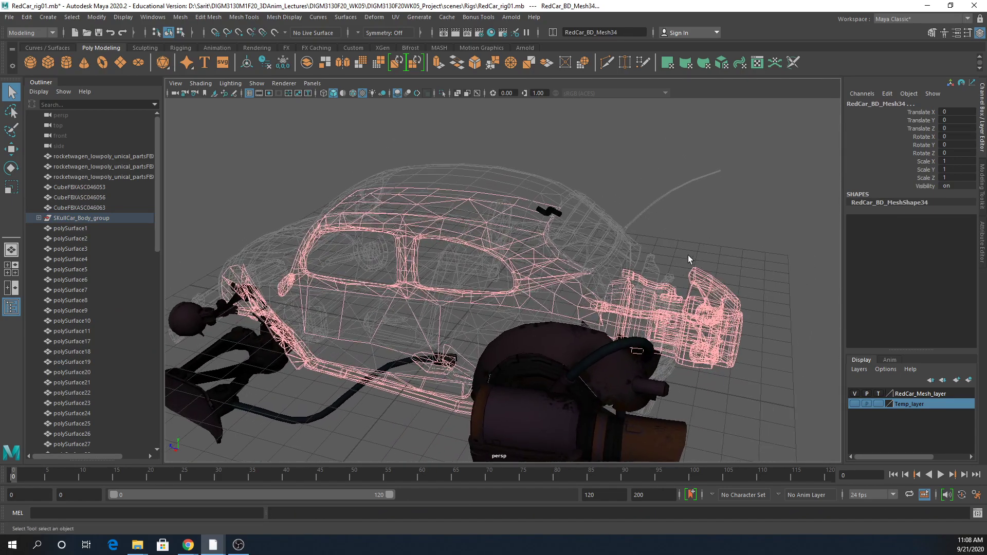
Select the small leftover piece near the rear of the roof and rename it as RedCar_BD_mesh.
click(633, 258)
click(548, 212)
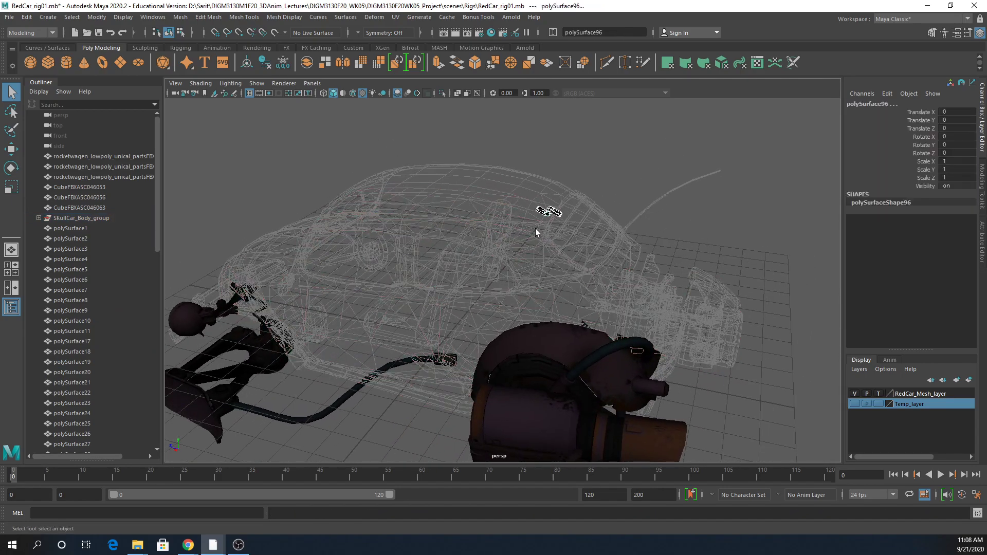
click(591, 32)
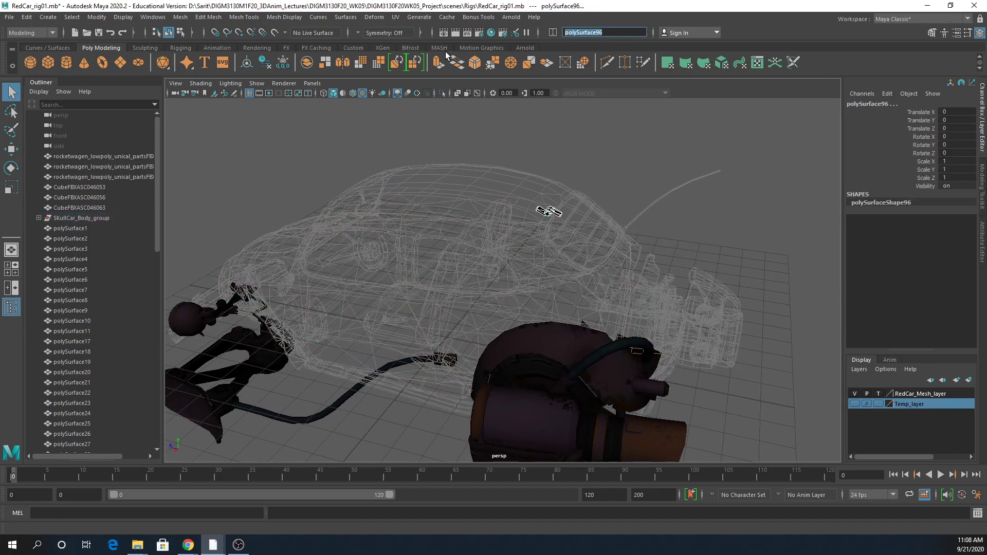
text(Red_)
key(BackSpace)
text(Car_BD_mesh\)
key(Return)
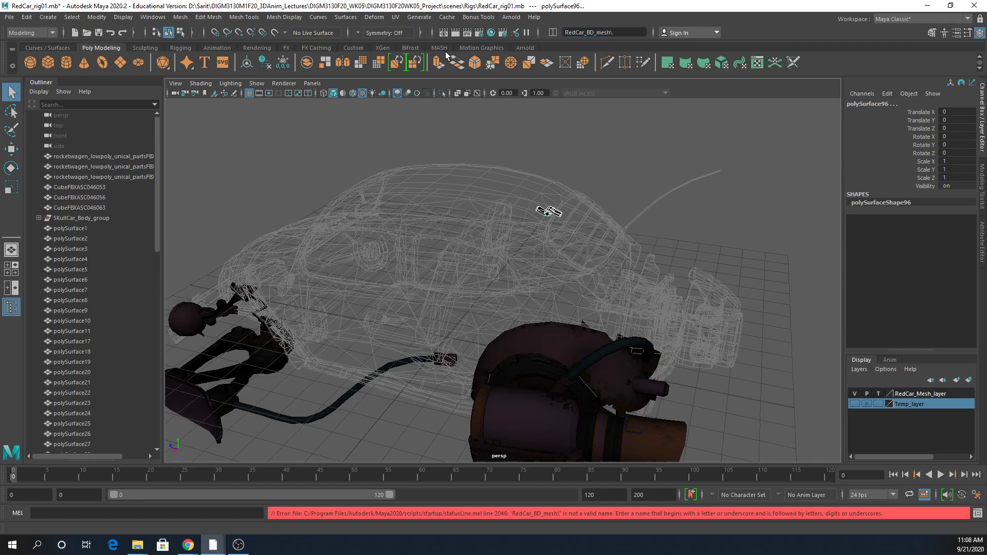
click(626, 32)
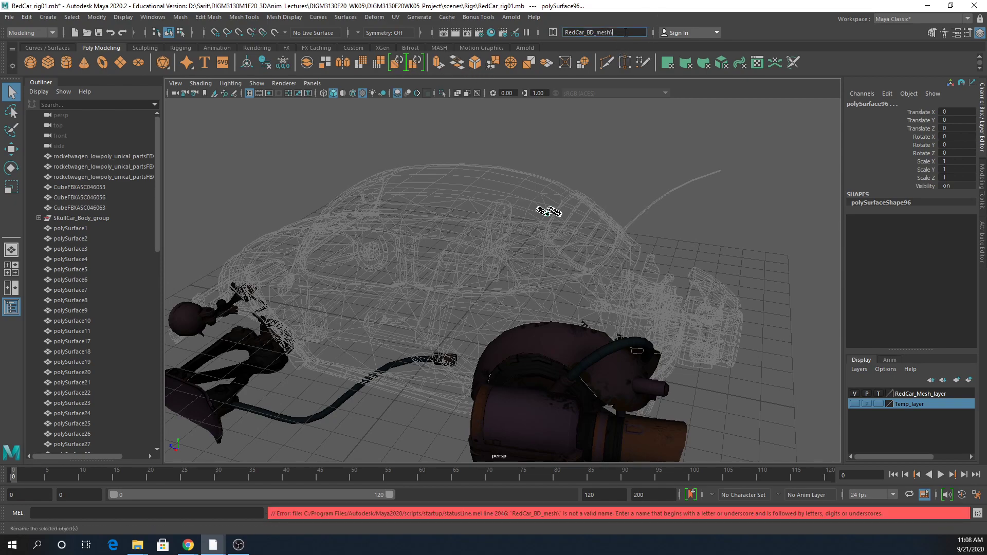
key(Return)
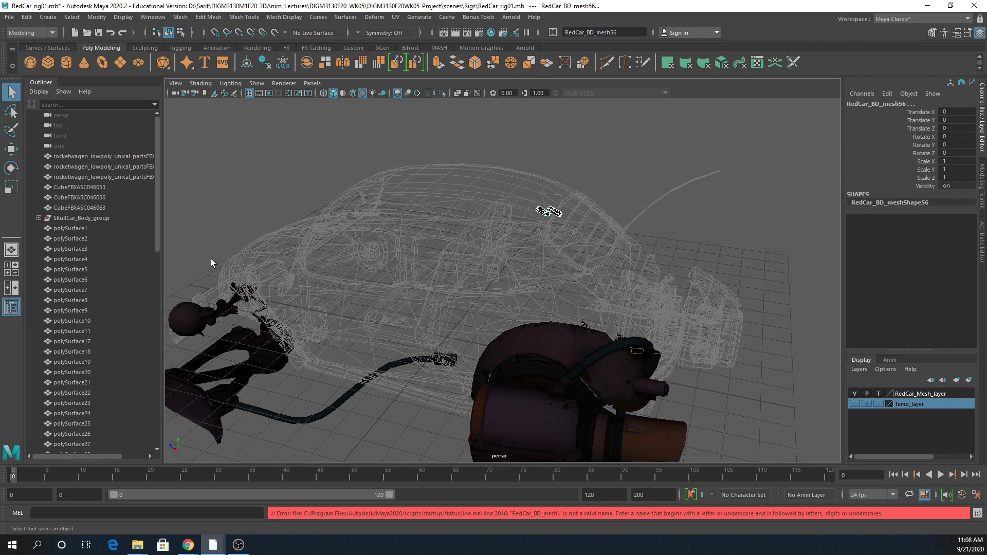
Parent the selected RedCar_BD_mesh pieces under SKullCar_Body_group.
click(100, 221)
key(ctrl+z)
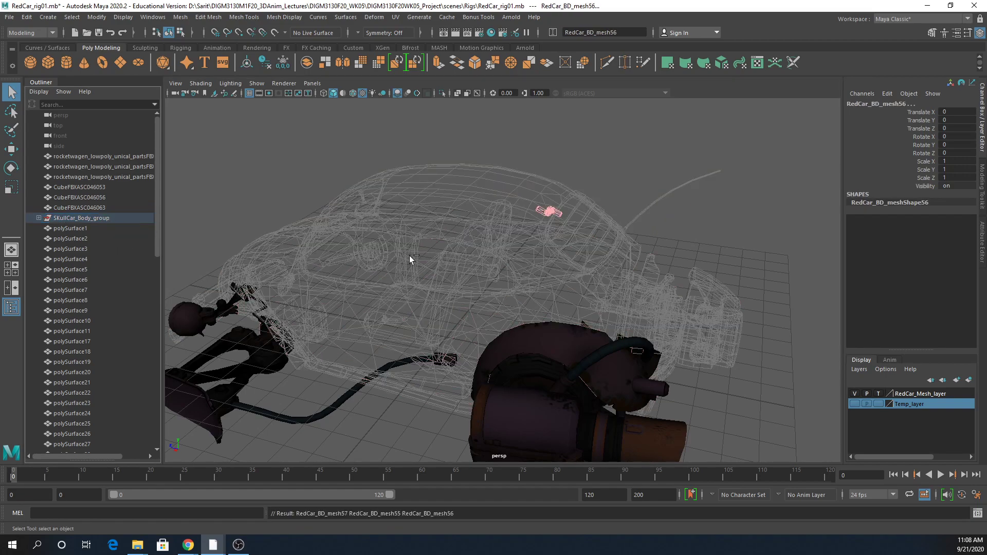
Rename the rear fender pieces polySurface1, polySurface8 and polySurface9 to RedCar_BD_mesh and parent them under SKullCar_Body_group.
click(721, 267)
alt+drag(720, 267, 584, 256)
click(667, 280)
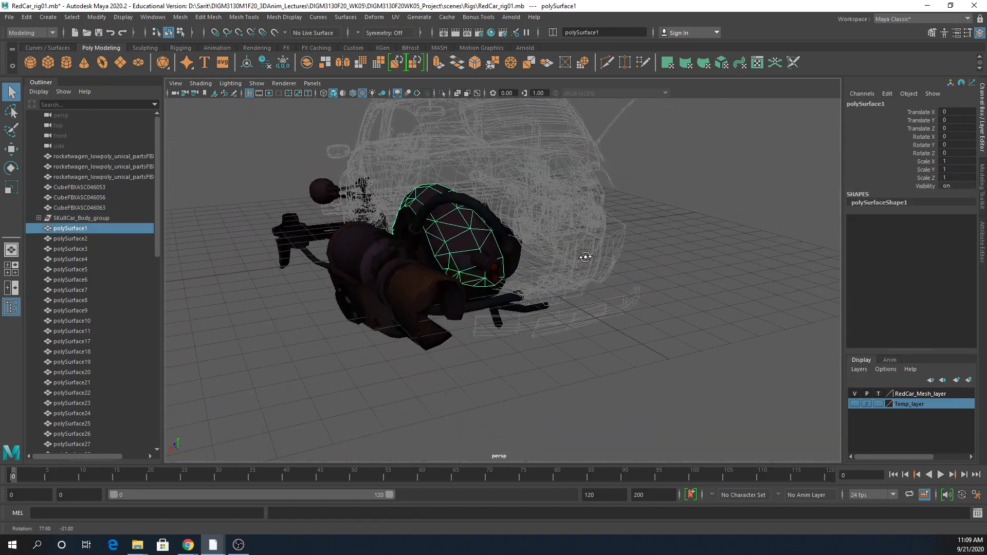
scroll(688, 270, up, 3)
alt+drag(687, 265, 643, 276)
shift+click(465, 204)
alt+drag(513, 264, 544, 267)
shift+click(516, 169)
alt+drag(523, 216, 513, 328)
shift+click(434, 314)
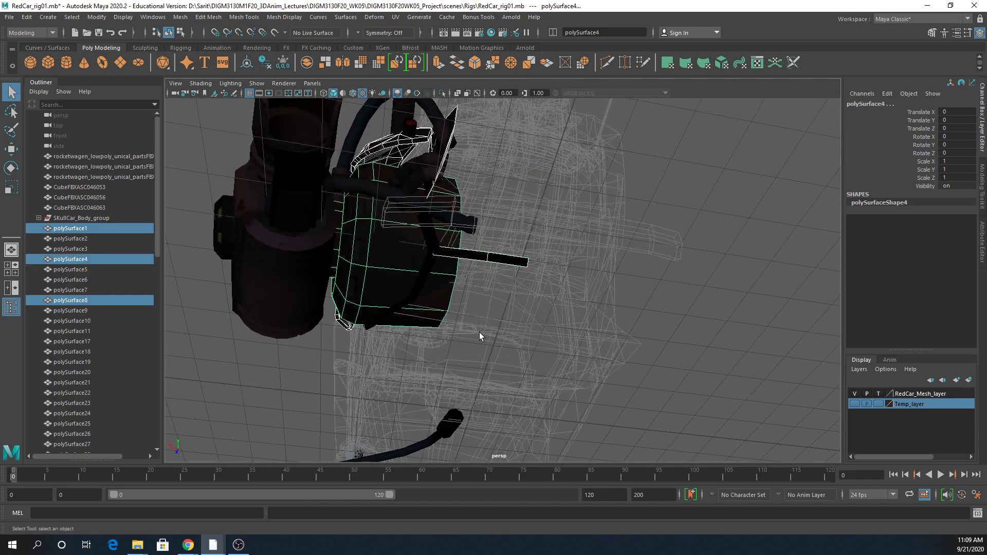
shift+click(427, 311)
shift+click(423, 285)
alt+drag(495, 324, 540, 382)
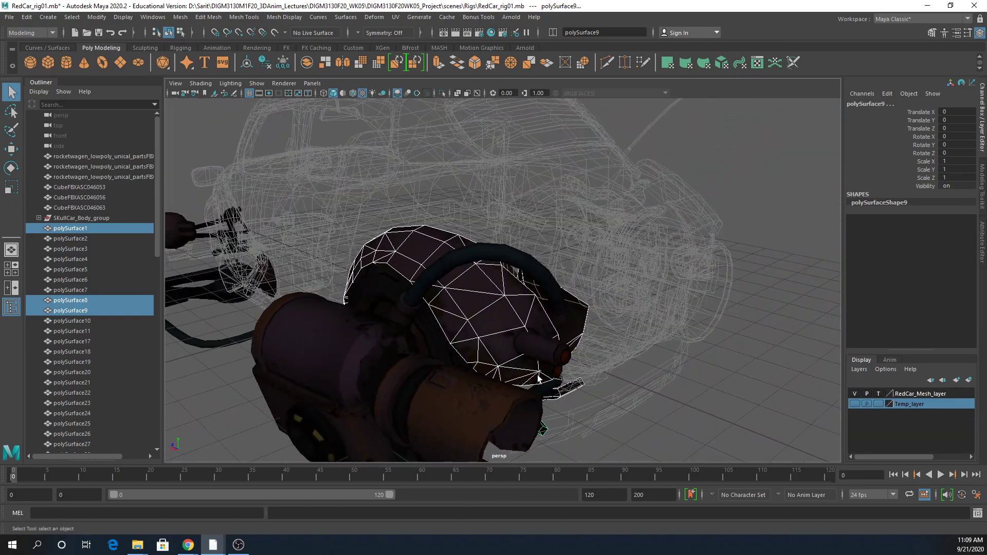
click(604, 32)
text(Red)
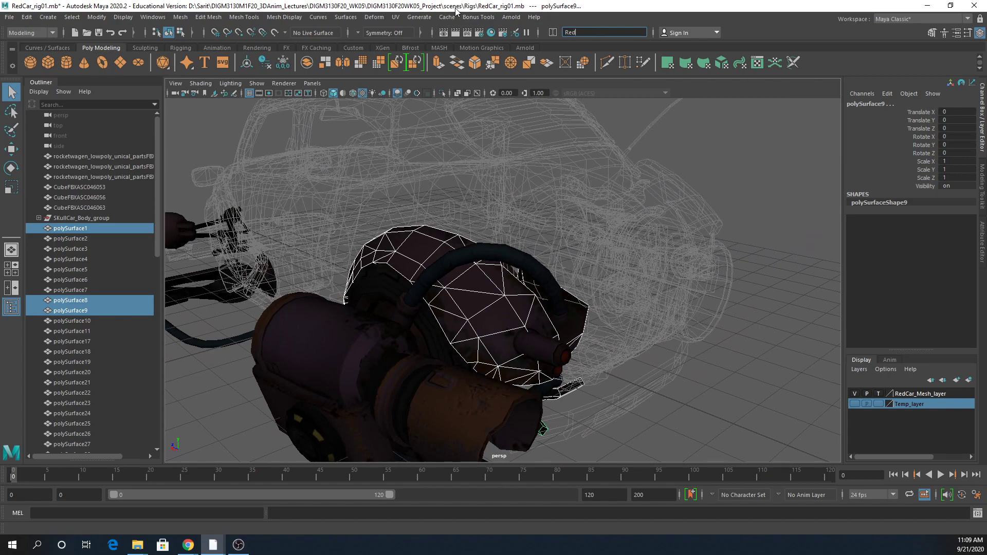
text(Car_BD_mesh)
key(Return)
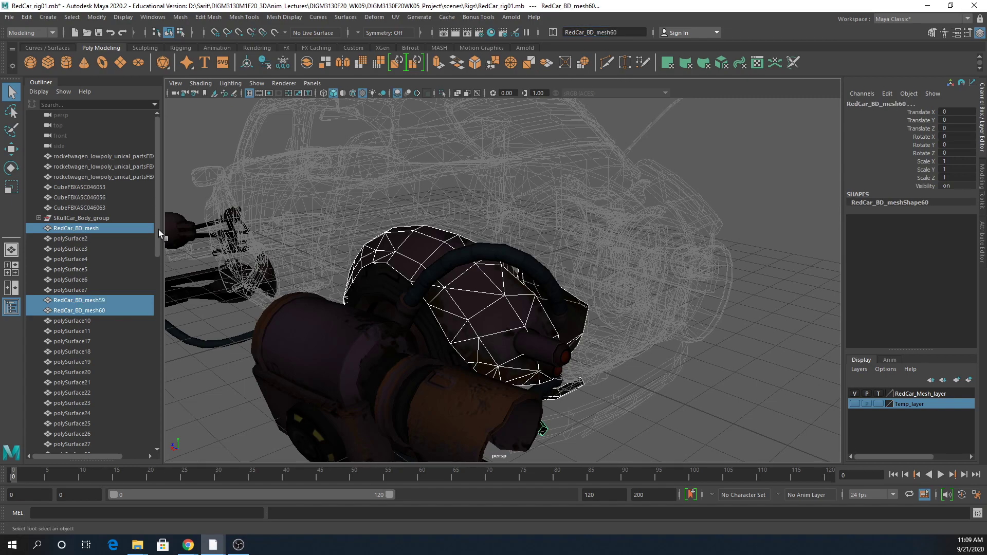
ctrl+click(90, 220)
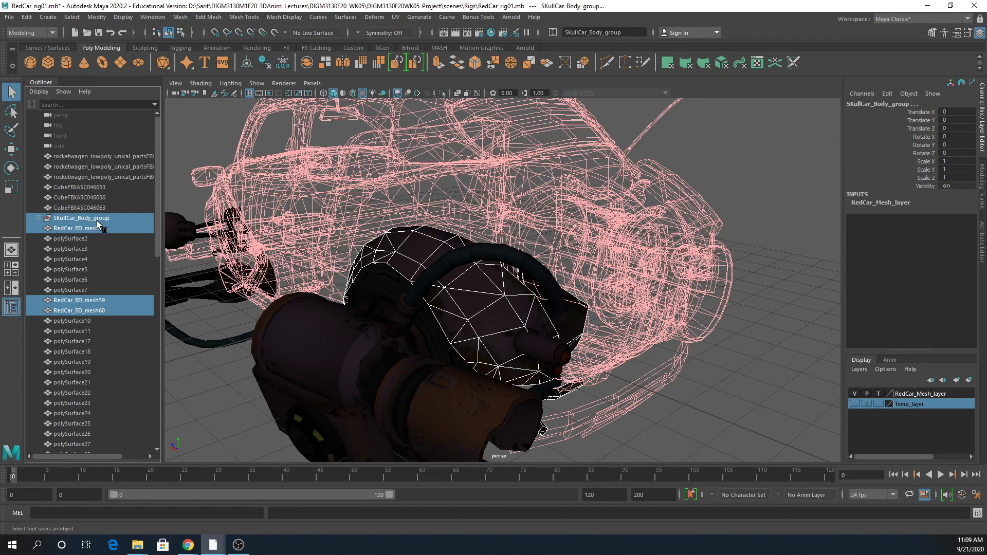
key(p)
Rename the rear exhaust pieces polySurface5, polySurface6, polySurface10 and polySurface11 to RedCar_BD_Mesh and parent them under SKullCar_Body_group.
alt+drag(595, 298, 721, 422)
click(676, 350)
drag(641, 345, 600, 363)
alt+right_drag(600, 363, 764, 379)
alt+drag(667, 375, 454, 282)
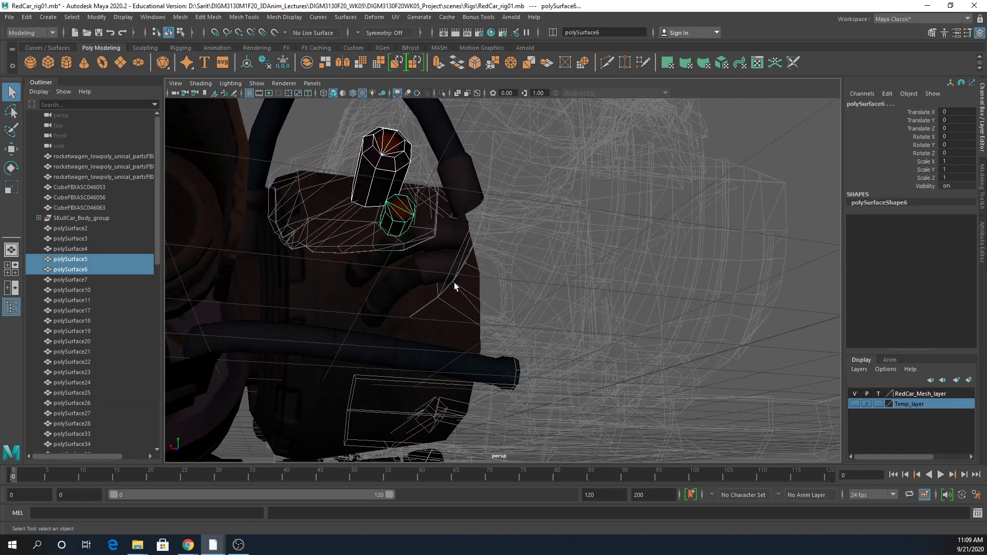
shift+click(430, 270)
shift+click(451, 238)
alt+drag(563, 279, 463, 325)
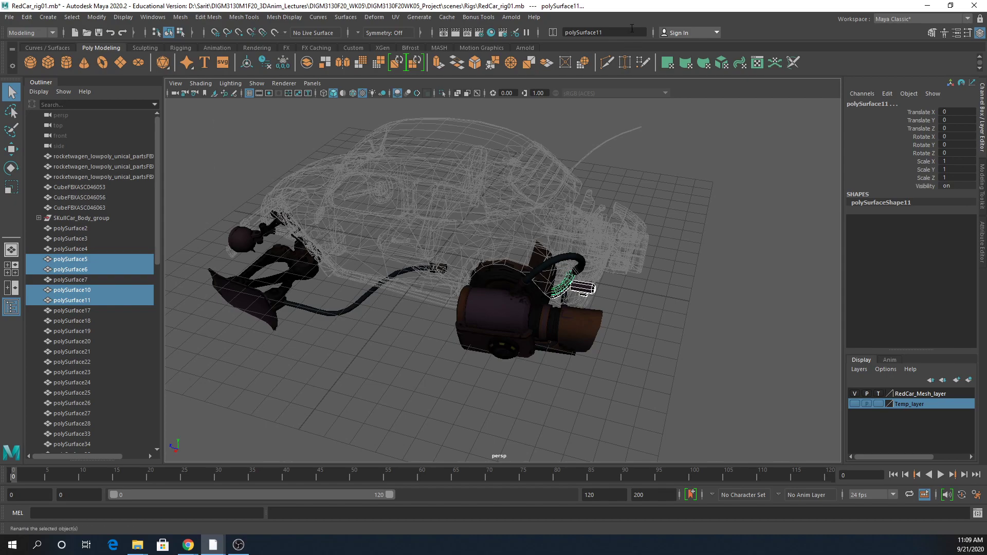
click(606, 32)
text(RedCar)
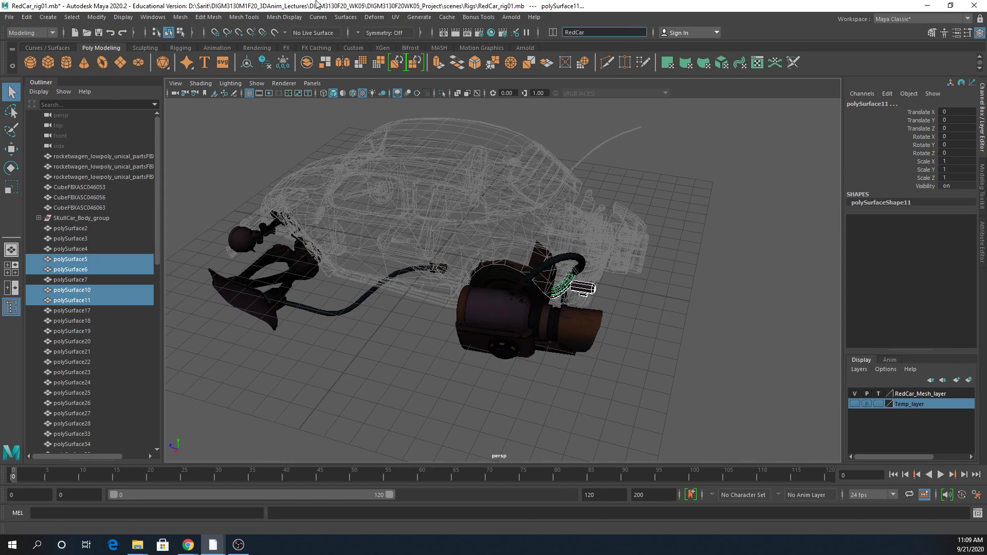
text(_BD_Mesh)
key(Return)
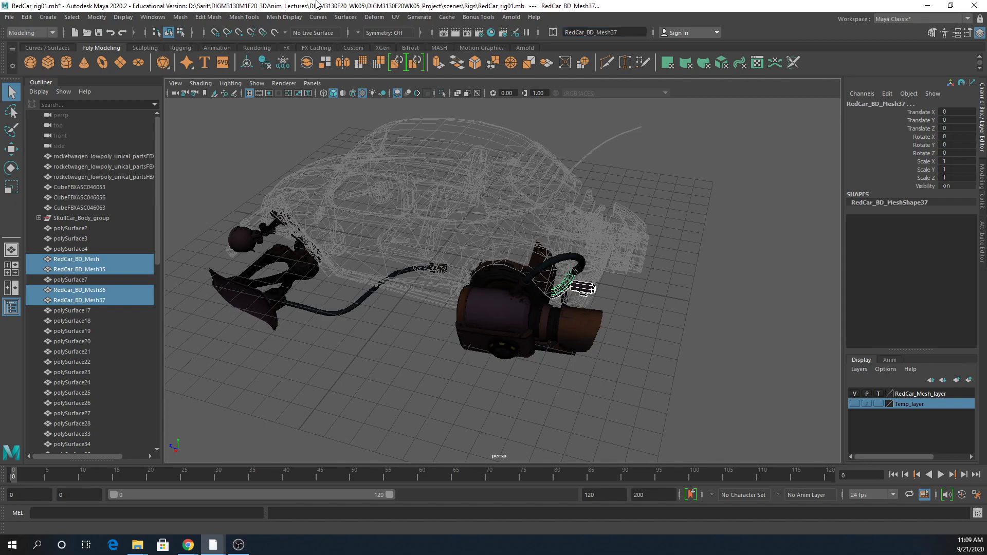
ctrl+click(102, 218)
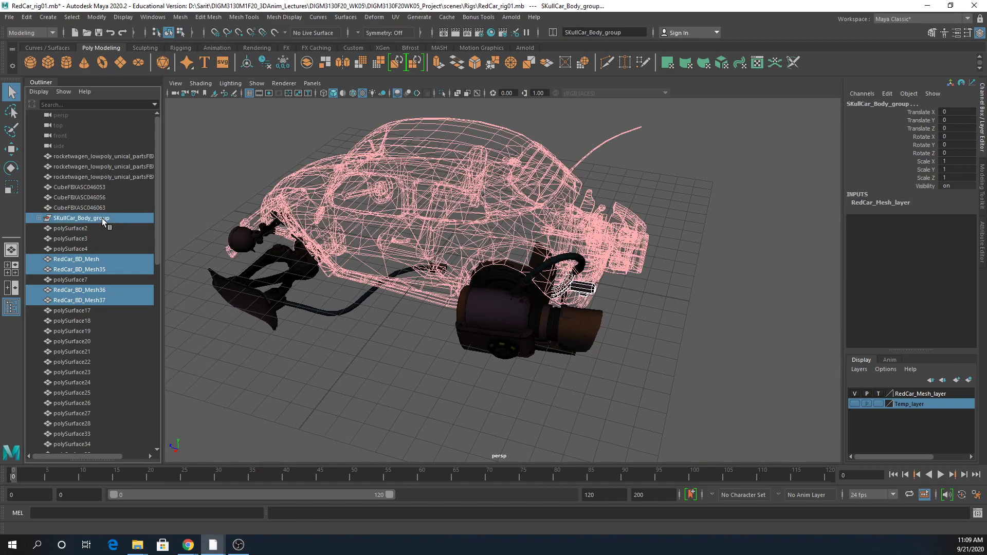
key(p)
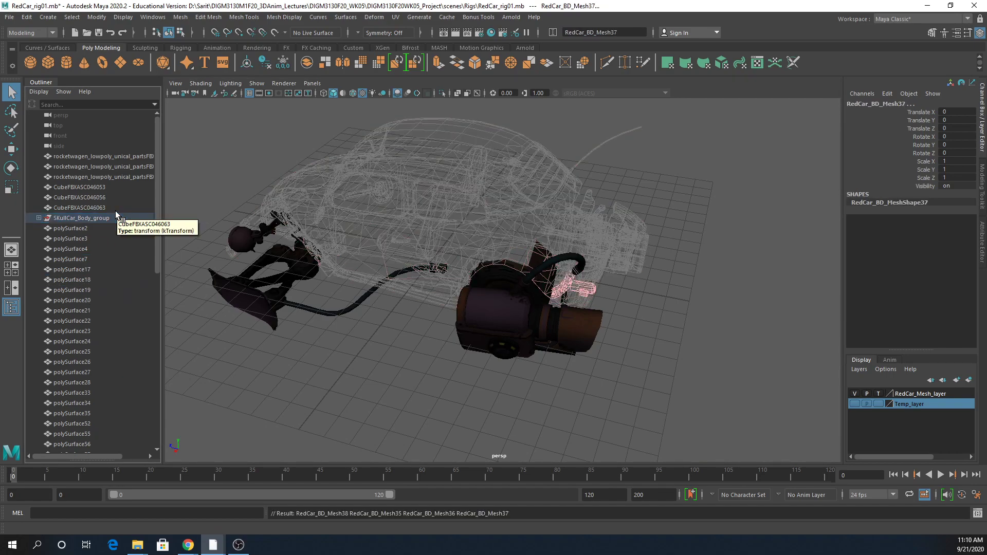
click(635, 396)
mouse_move(635, 397)
alt+mouse_down()
mouse_move(648, 385)
mouse_move(638, 383)
alt+mouse_up()
click(465, 316)
alt+drag(465, 315, 613, 251)
key(Caps_Lock)
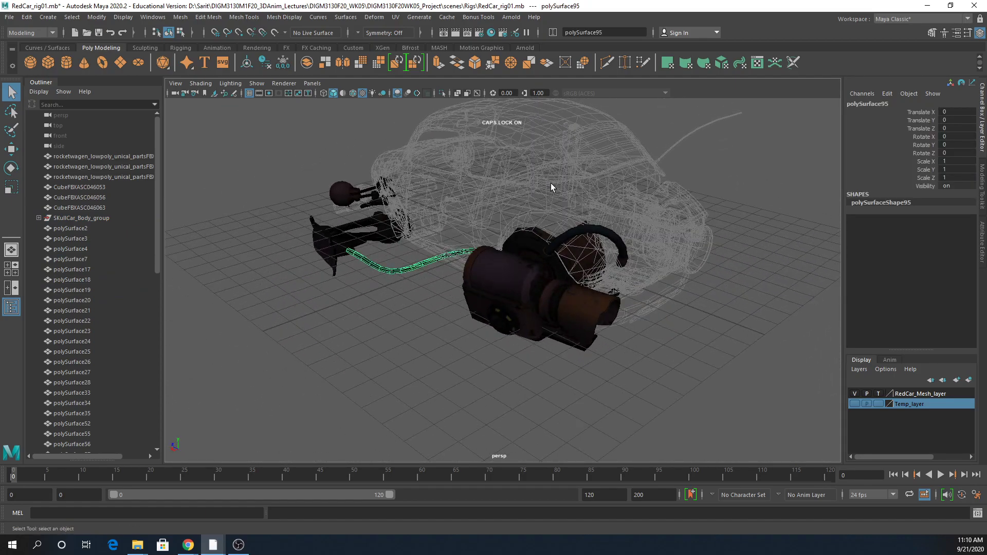
click(600, 232)
alt+drag(674, 342, 612, 311)
shift+click(591, 214)
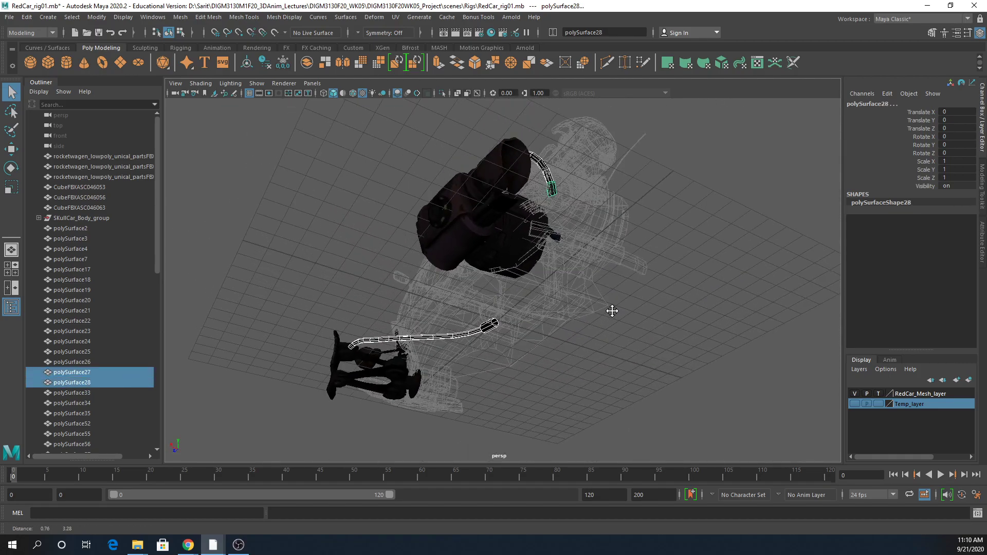
alt+right_drag(612, 311, 706, 297)
shift+click(617, 189)
alt+drag(683, 256, 529, 310)
shift+click(549, 322)
alt+drag(801, 415, 725, 410)
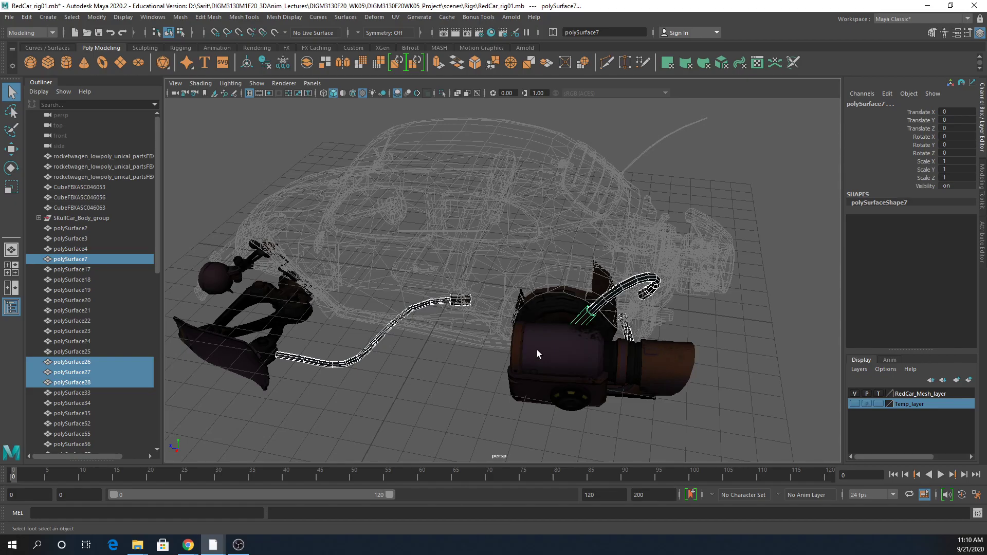
Group all the pieces of the front headlight assembly and expand the new group in the Outliner.
alt+right_drag(422, 393, 584, 430)
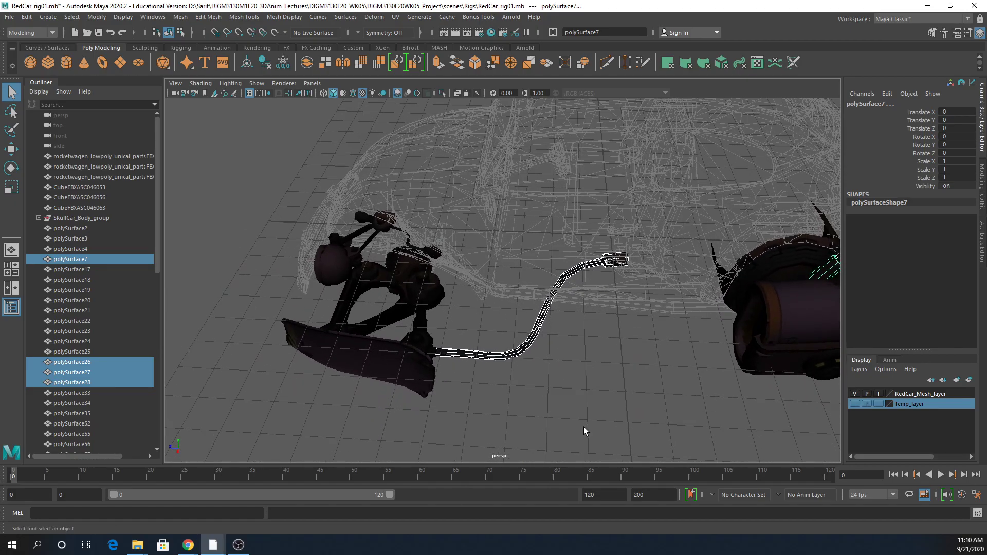
alt+drag(464, 397, 502, 379)
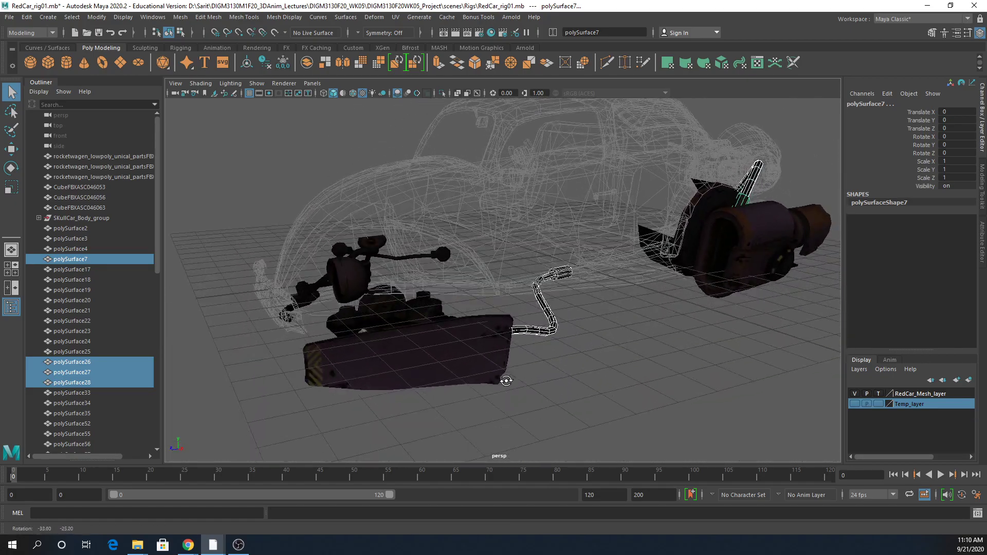
click(427, 257)
alt+drag(428, 274, 391, 278)
drag(250, 268, 320, 302)
alt+drag(298, 353, 284, 404)
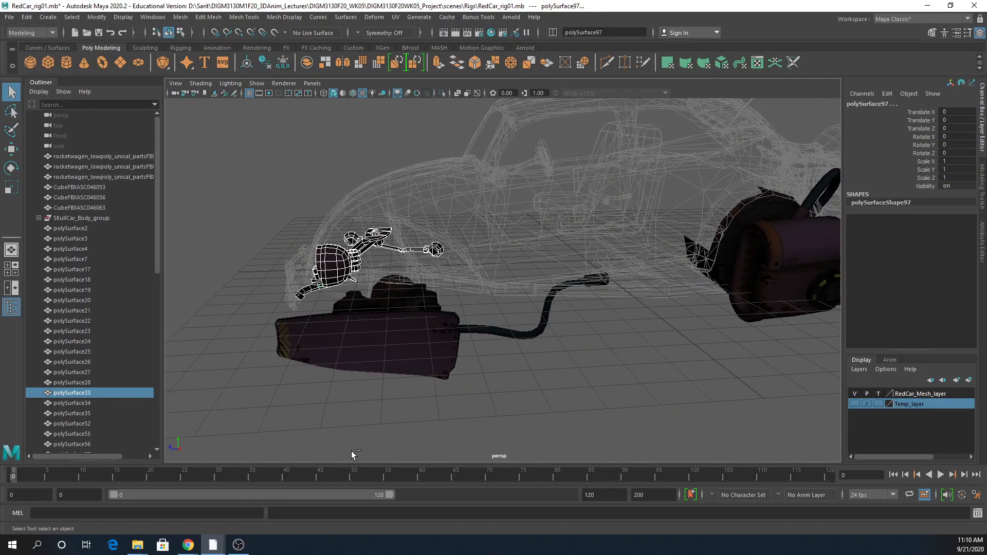
key(ctrl+g)
drag(158, 230, 157, 377)
click(39, 424)
scroll(150, 386, down, 7)
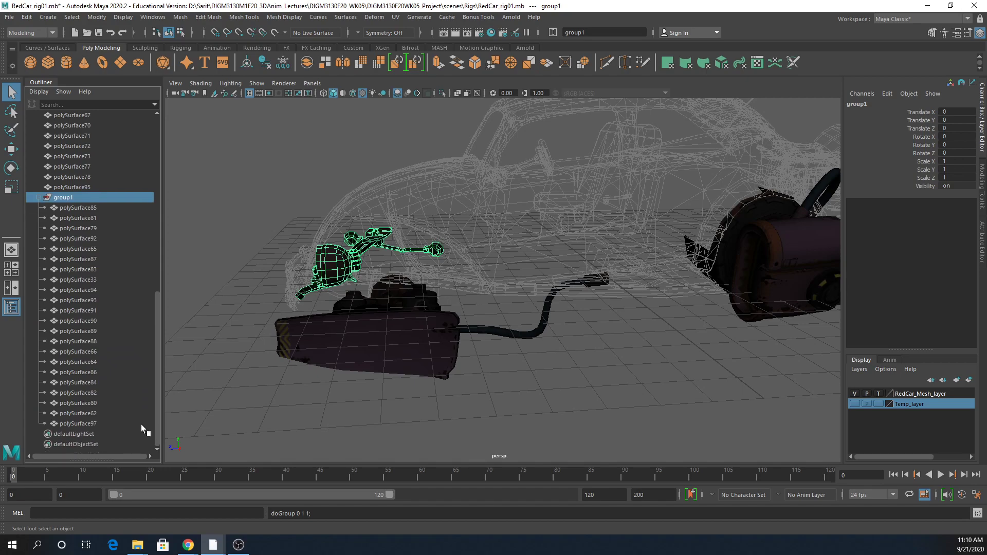
Rename the headlight group L_RedCar_HeadLight_GP and copy the L_RedCar_HeadLight_ part of the name.
double_click(72, 200)
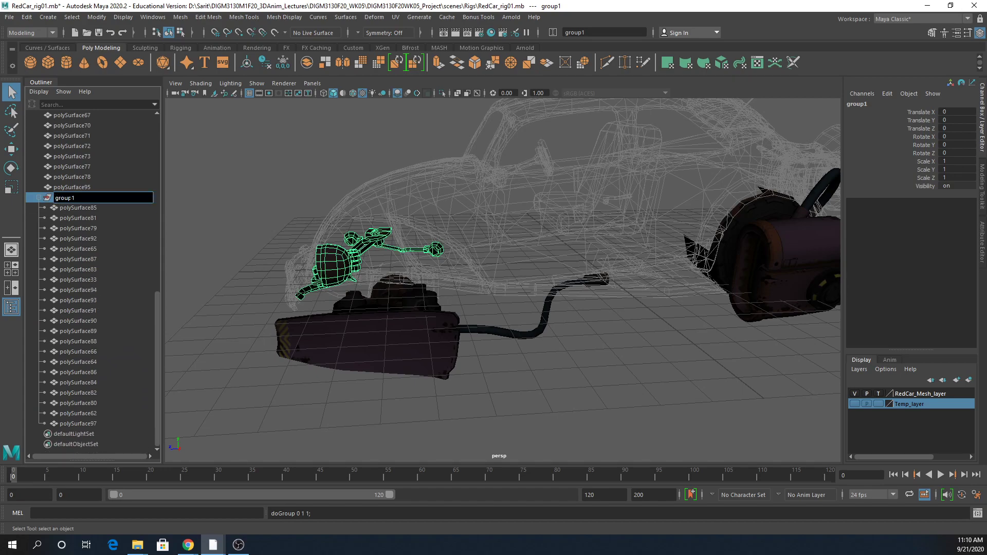
text(L)
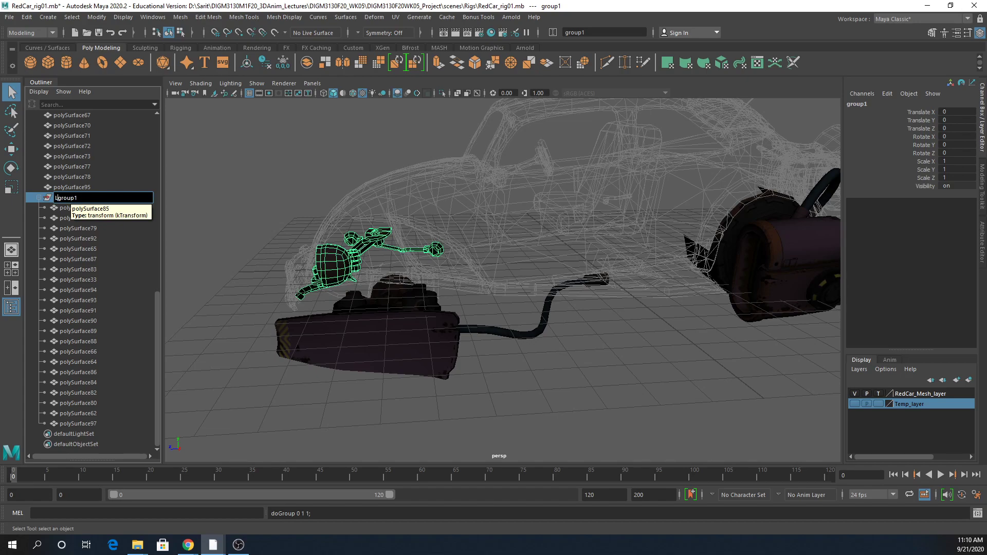
text(_RedCar_HeadLight_)
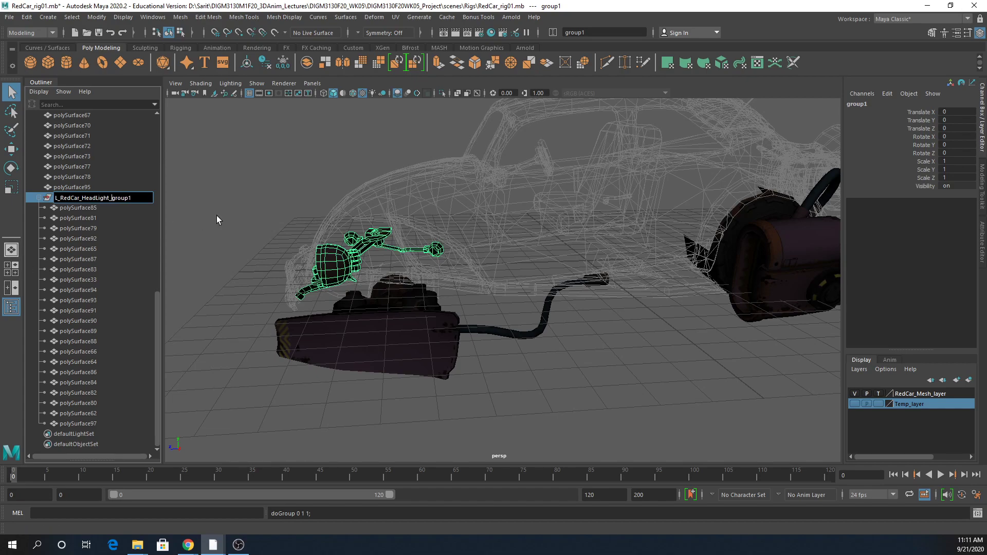
key(shift+End)
drag(112, 200, 5, 203)
key(ctrl+c)
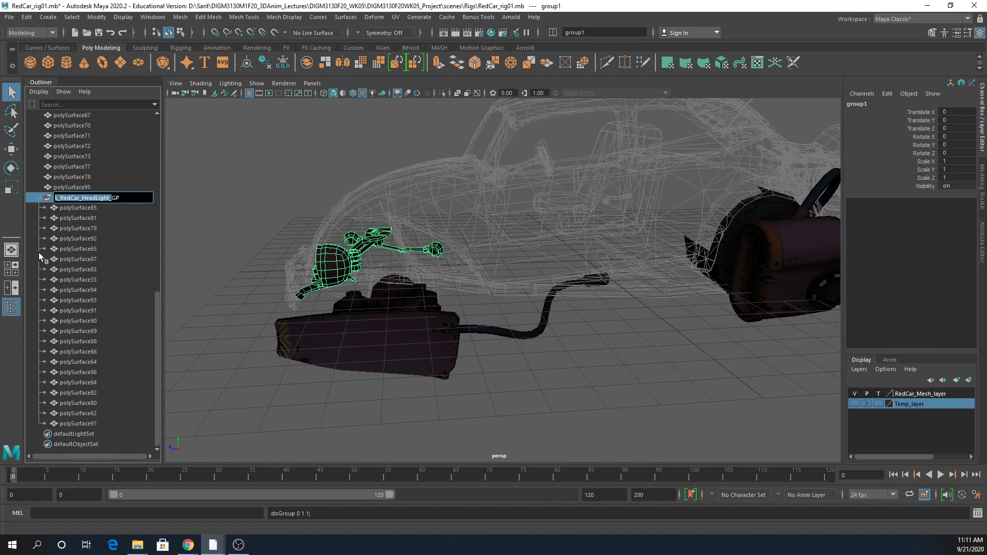
Rename every piece inside L_RedCar_HeadLight_GP to L_RedCar_HeadLight_Mesh, reusing the copied prefix, and collapse the group.
click(79, 208)
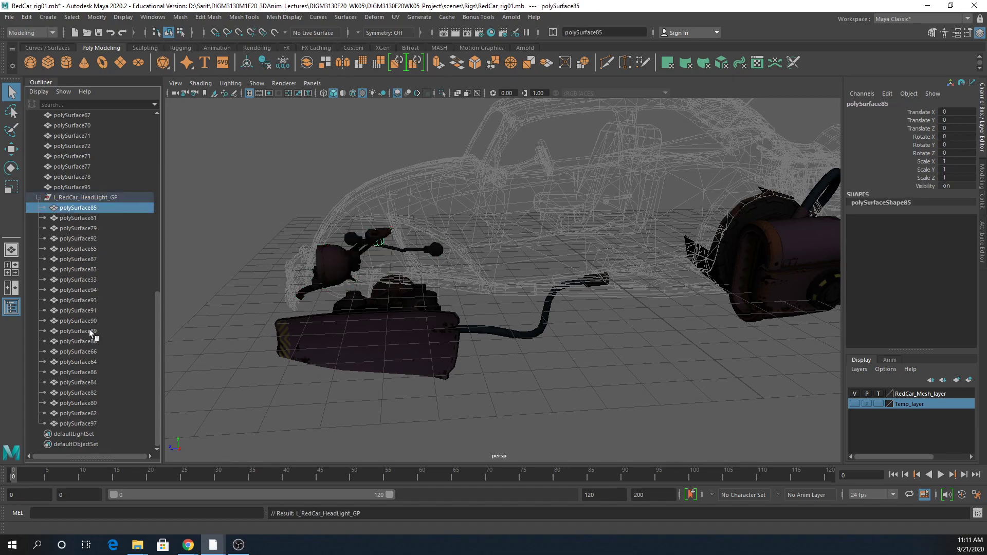
shift+click(76, 424)
click(604, 33)
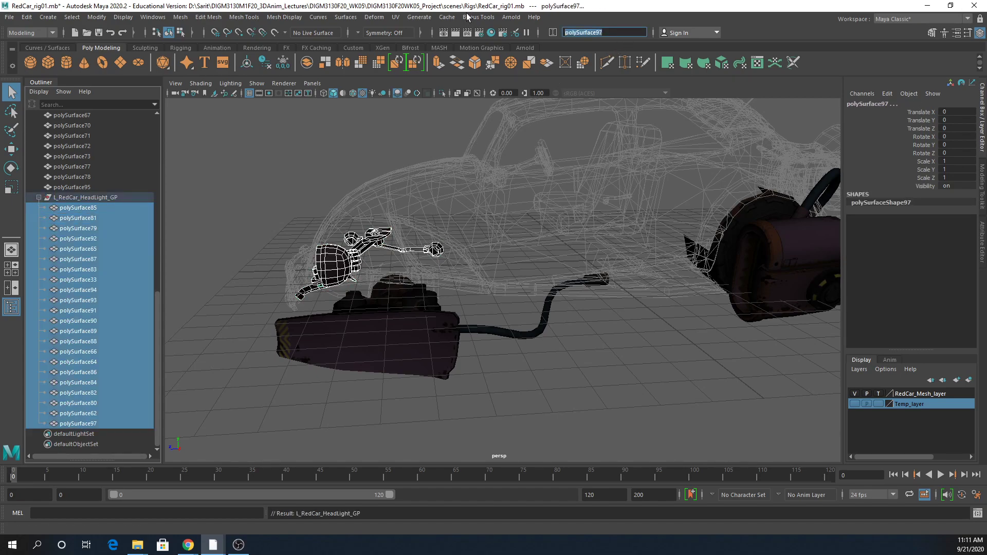
key(ctrl+v)
text(Mesh)
key(Return)
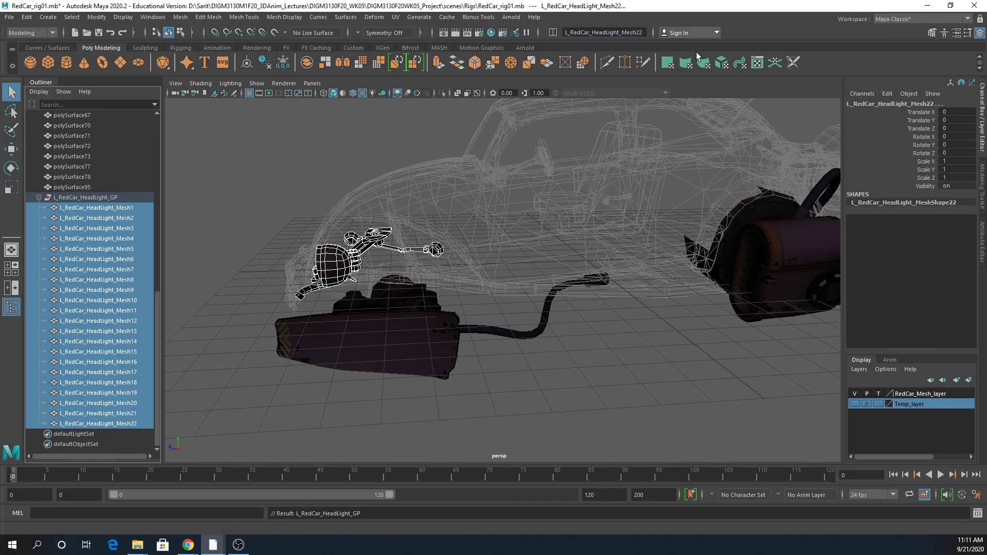
click(38, 197)
Group the front paddle together with its support arms and joints, leaving out the headlight and the long hose.
alt+drag(538, 349, 429, 316)
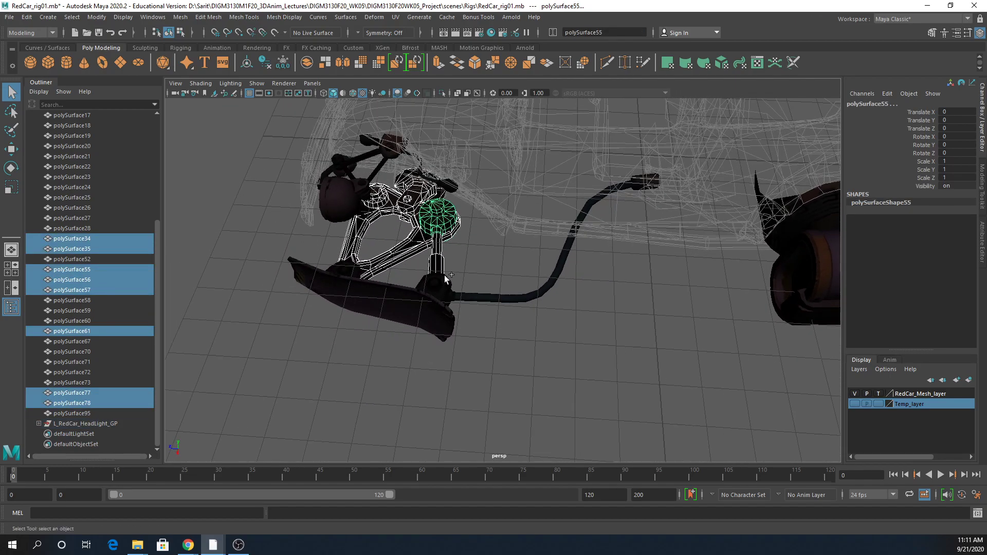
shift+drag(253, 246, 473, 387)
shift+drag(515, 250, 503, 326)
alt+drag(541, 359, 561, 347)
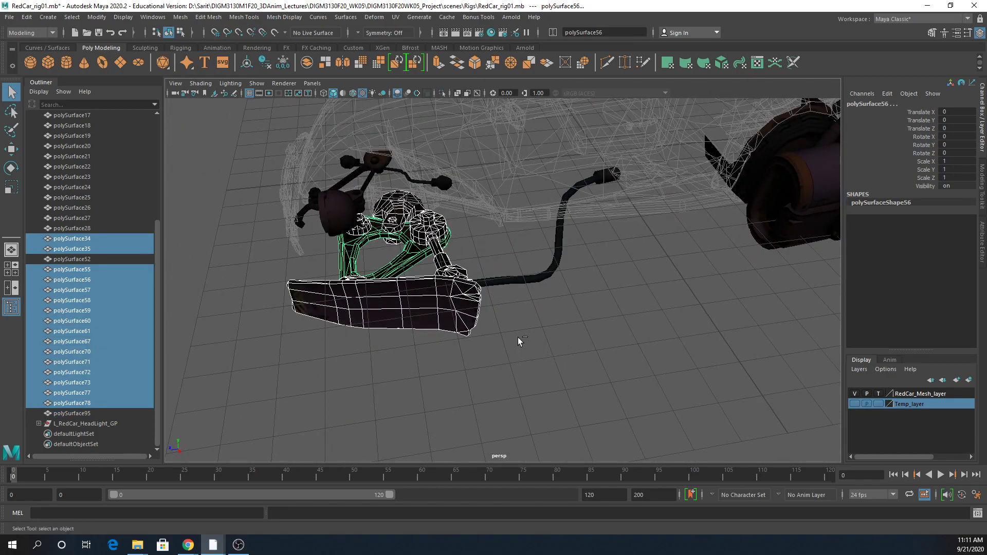
key(ctrl+g)
Rename the new paddle group L_RedCar_Paddle_GP.
click(67, 404)
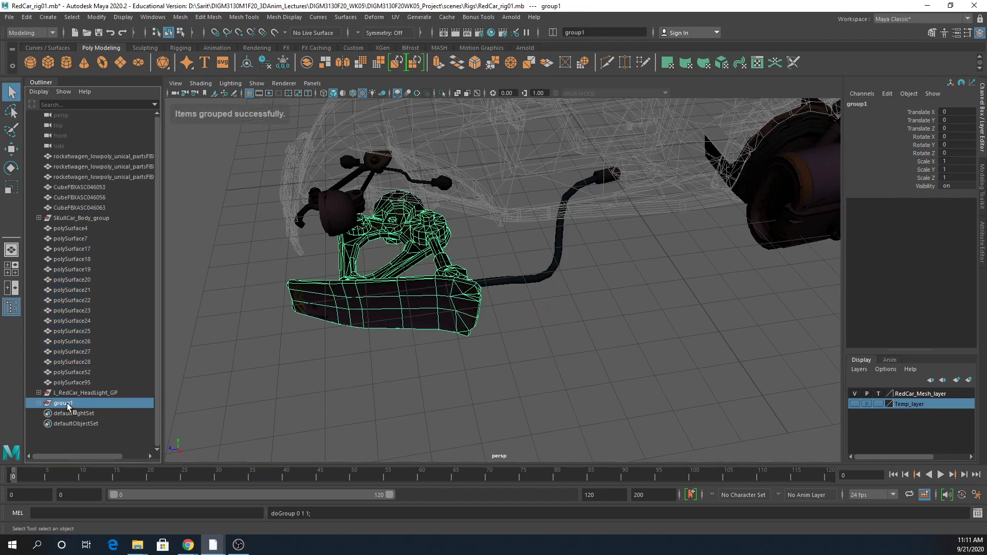
double_click(67, 404)
text(L_RC_)
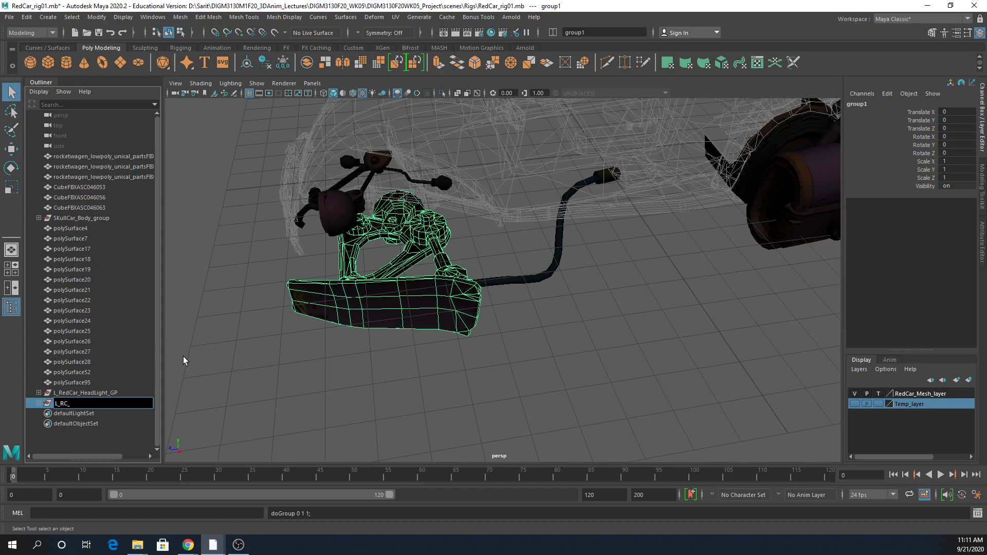
text(addle)
text(GP)
drag(102, 405, 32, 409)
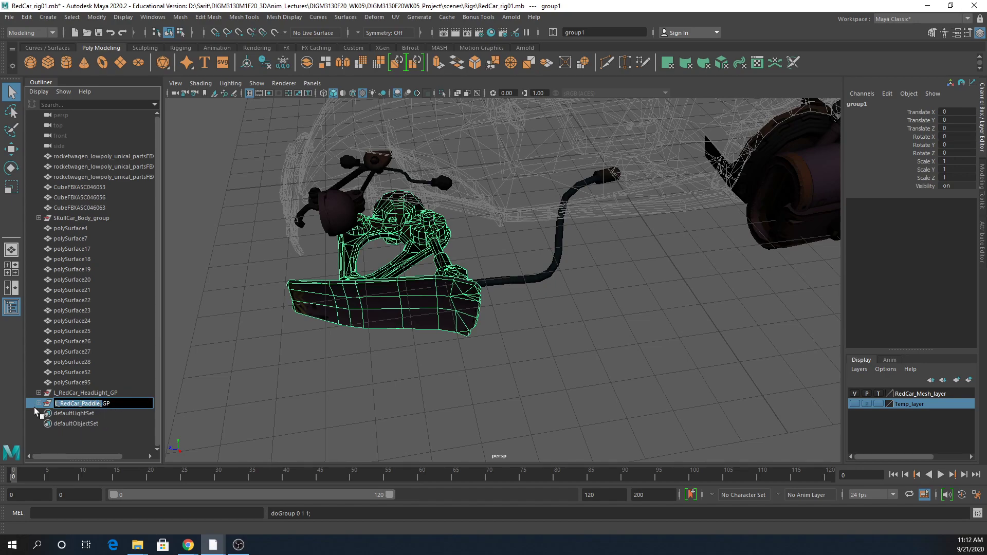
key(Return)
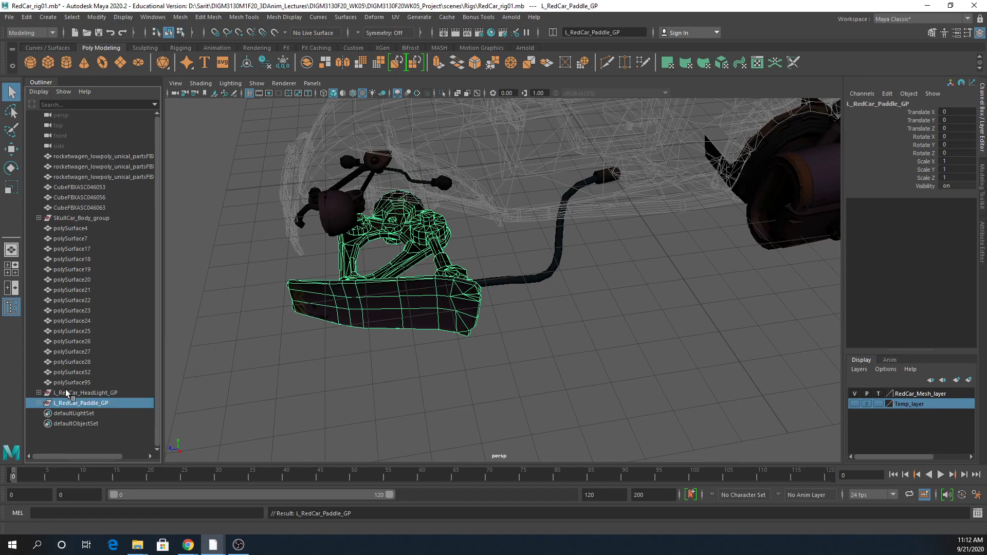
Rename every piece inside L_RedCar_Paddle_GP to L_RedCar_Paddle_Mesh, clear the selection and collapse the group.
click(39, 404)
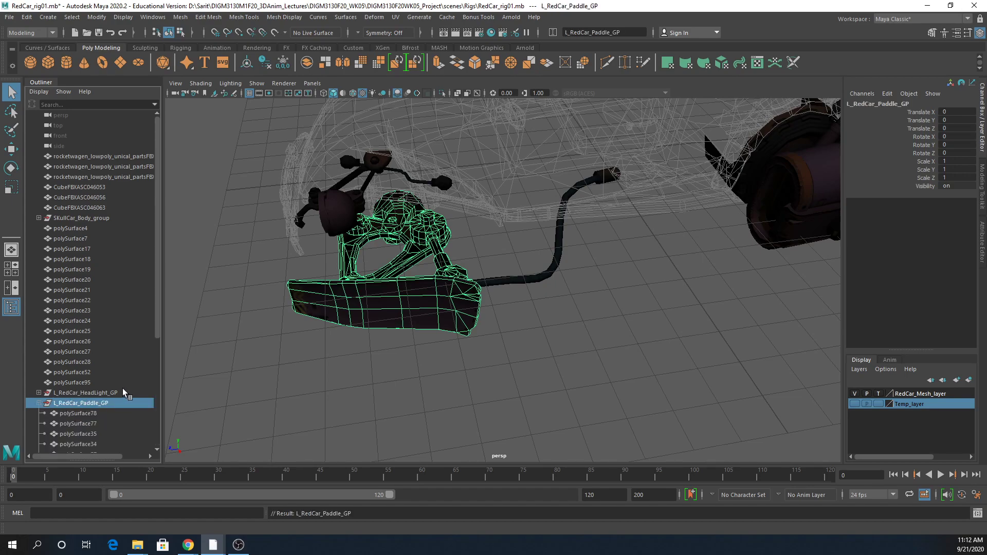
scroll(126, 396, down, 5)
click(83, 250)
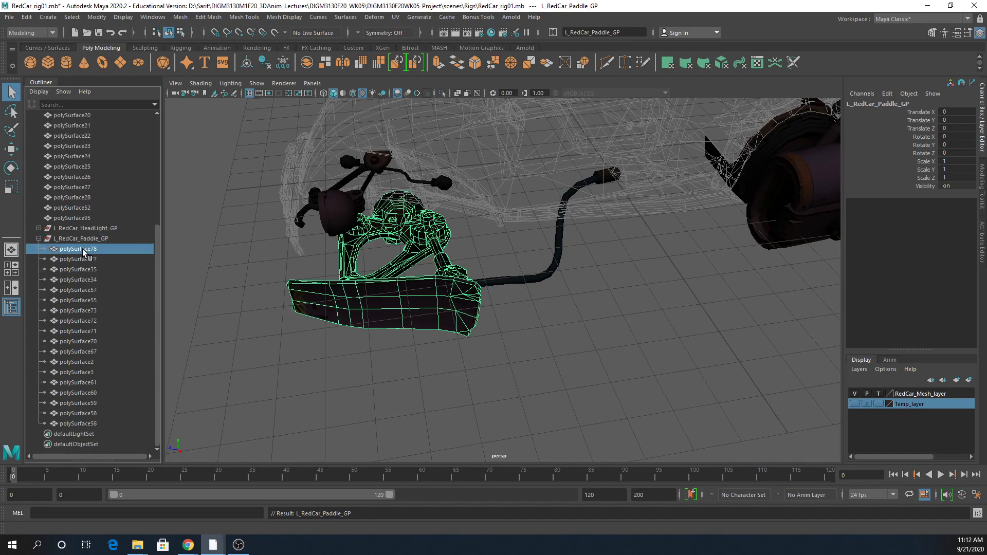
shift+click(80, 423)
click(605, 32)
text(L_RedCar_Paddle_)
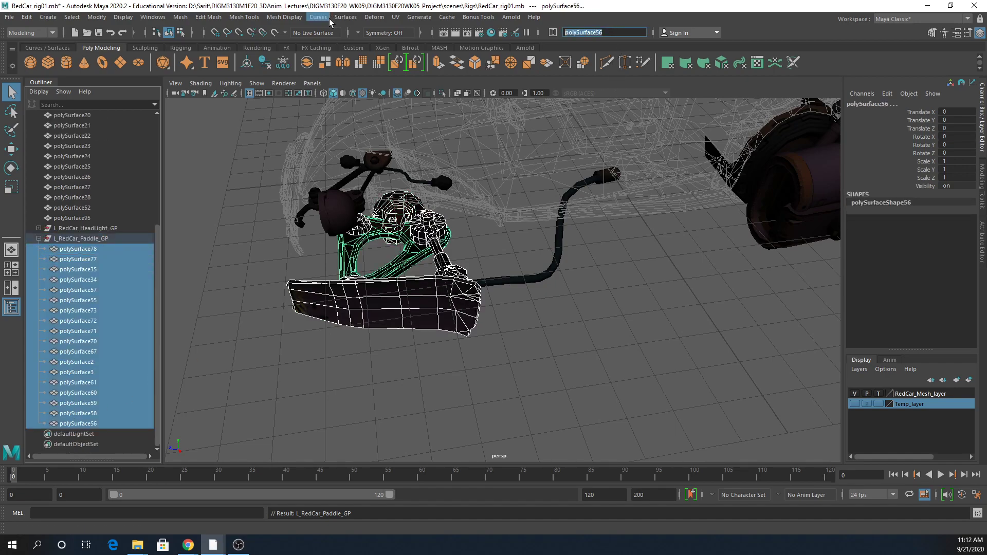
text(Mesh)
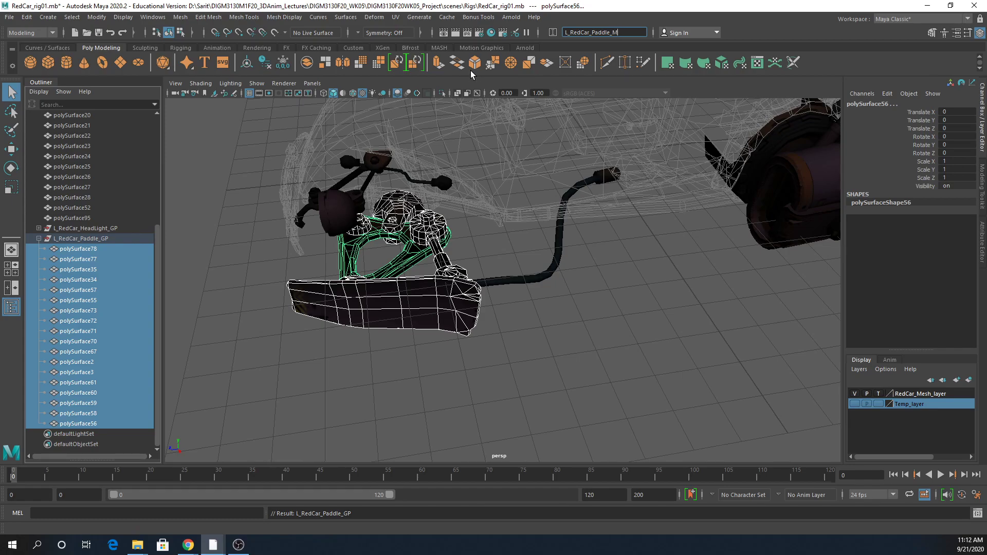
key(Return)
alt+drag(481, 122, 569, 324)
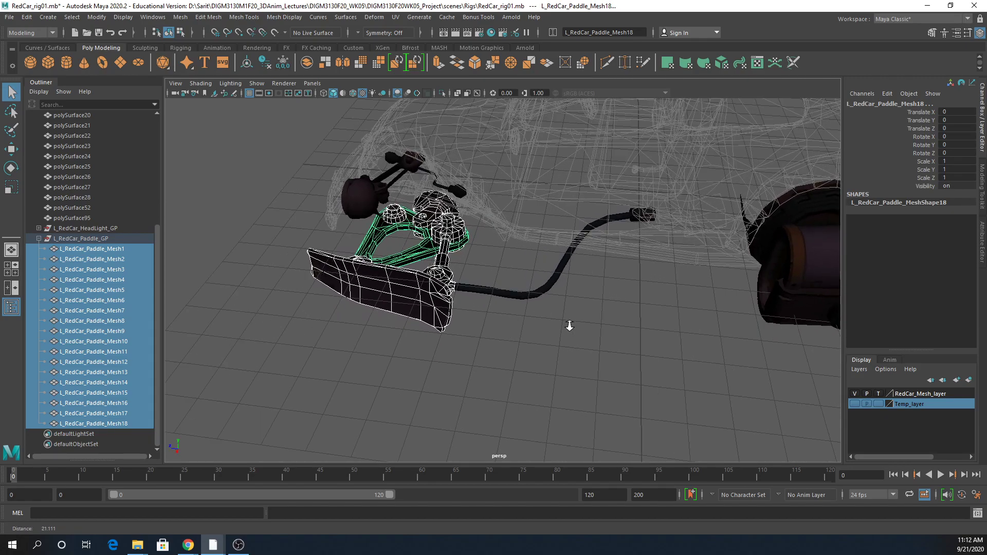
click(505, 246)
key(e)
key(f)
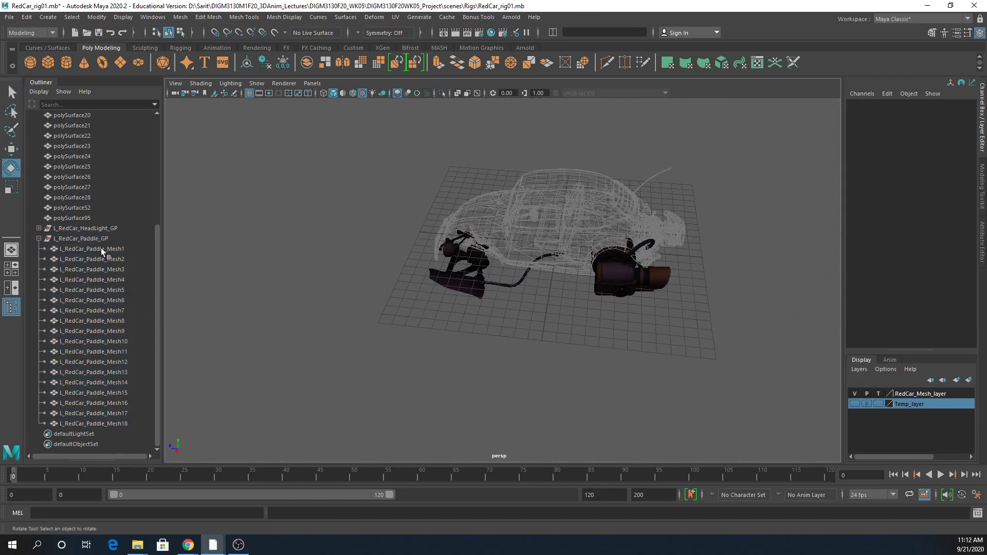
click(38, 239)
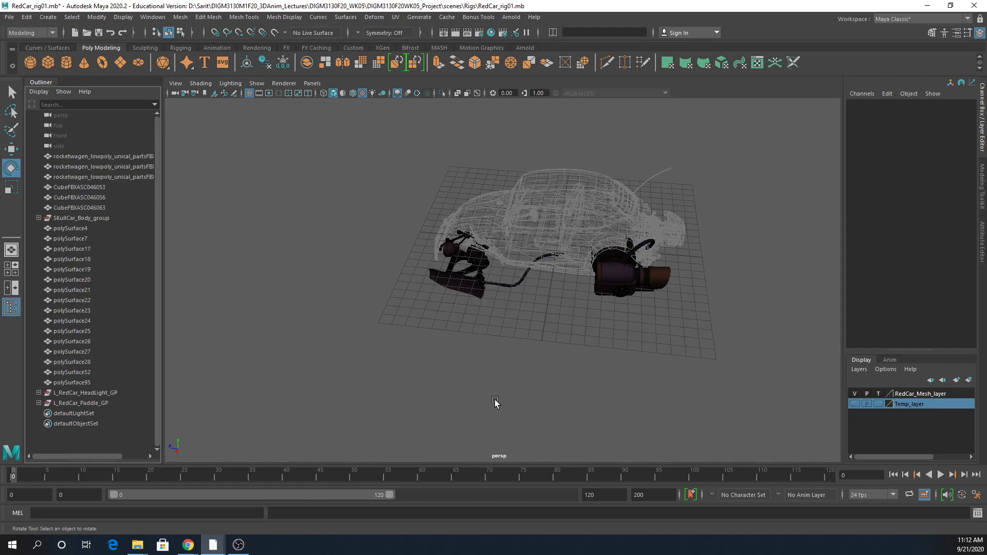
alt+right_drag(541, 328, 757, 377)
alt+drag(756, 378, 539, 356)
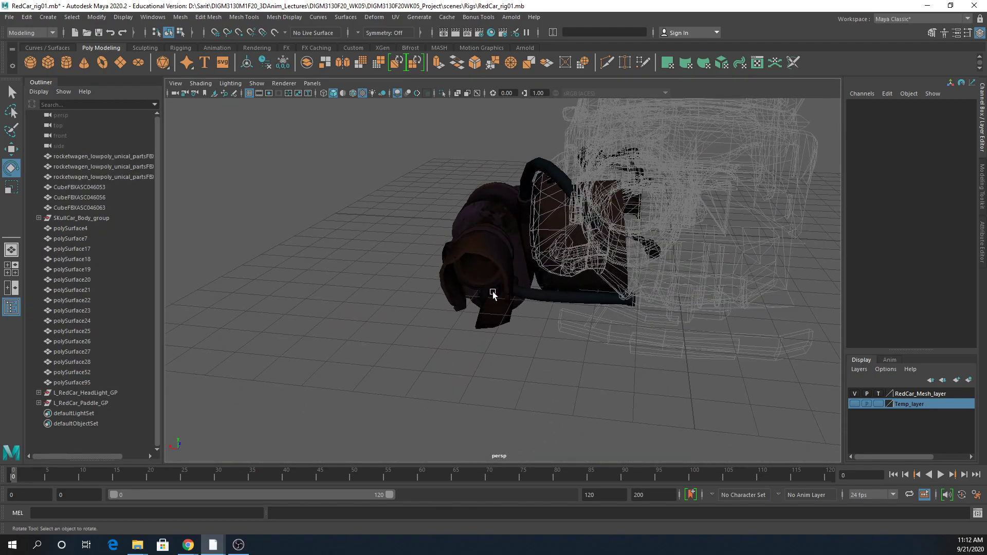
drag(432, 176, 672, 410)
drag(662, 128, 578, 230)
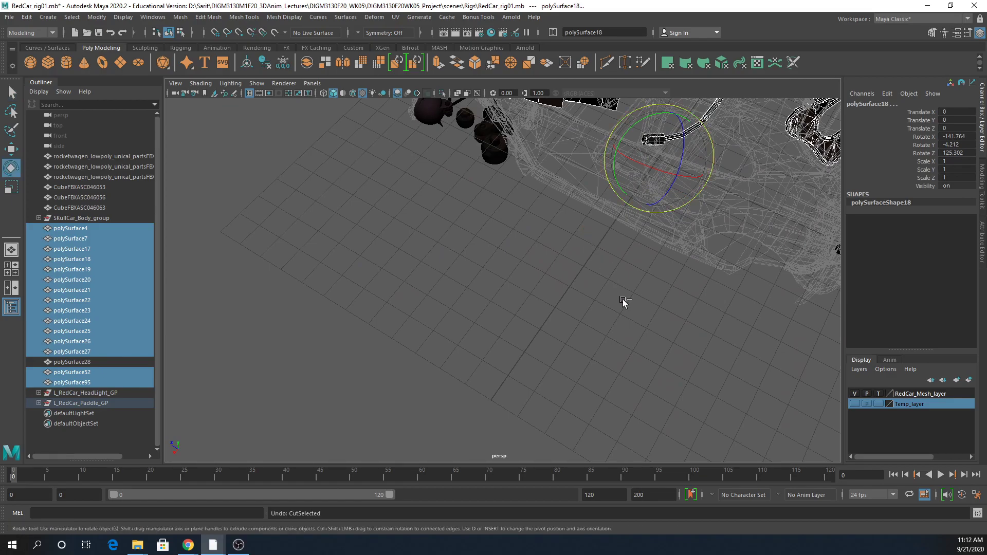
key(ctrl+z)
click(594, 301)
Group the rear side jet's engine, nozzle and wheel-cover pieces, leaving out the curved hose and the small connector pieces.
alt+drag(666, 331, 694, 302)
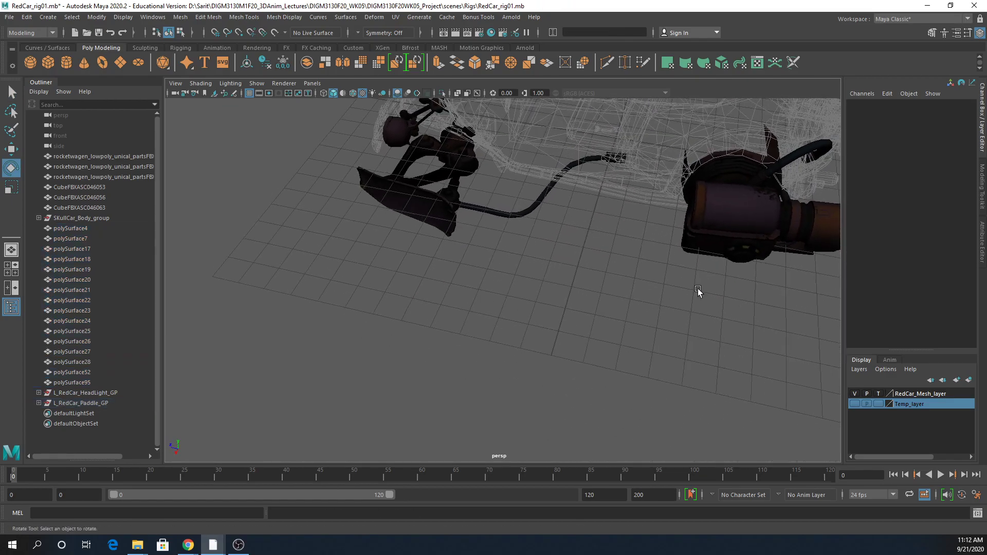
drag(657, 119, 887, 322)
alt+middle_drag(743, 346, 478, 381)
drag(629, 159, 403, 319)
alt+drag(566, 356, 564, 310)
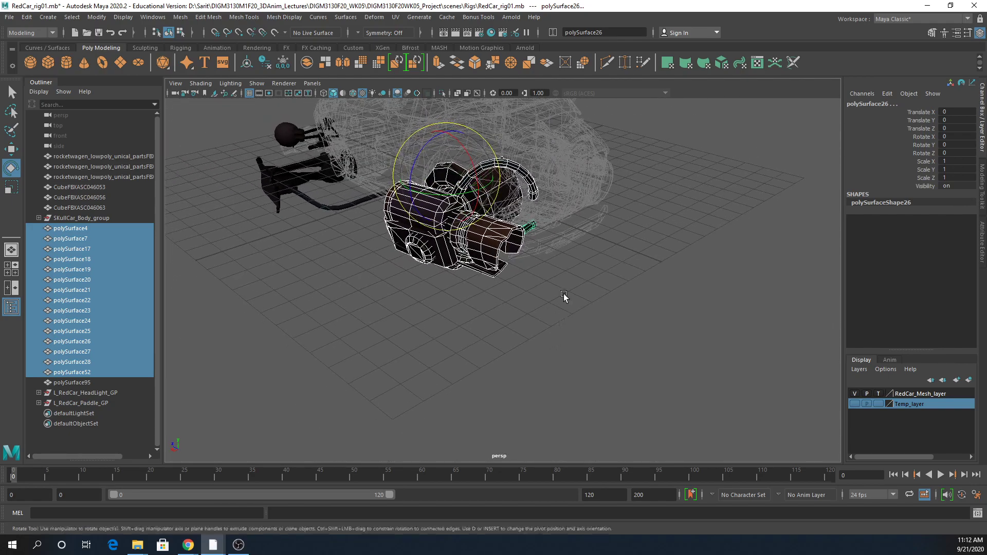
key(q)
ctrl+click(533, 191)
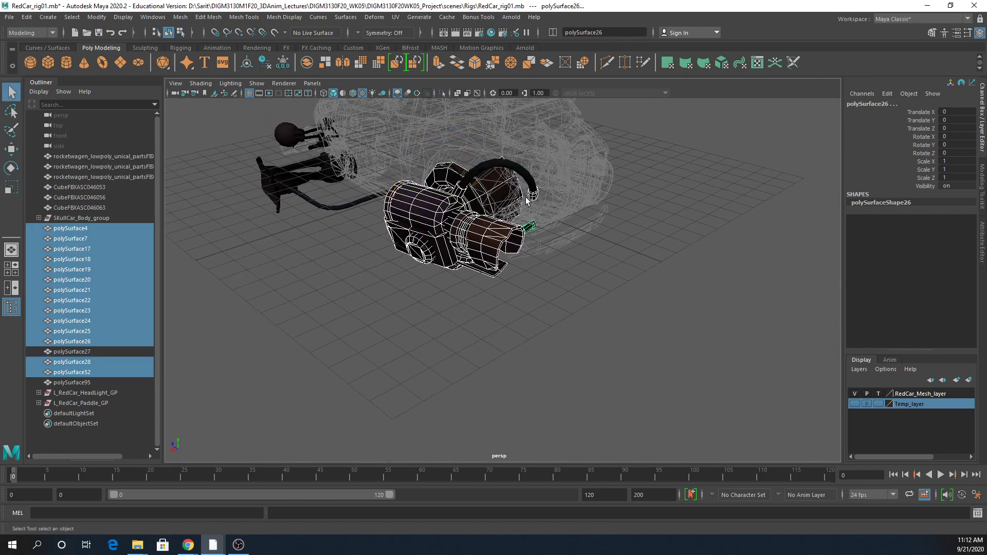
ctrl+click(533, 198)
ctrl+click(539, 229)
alt+drag(543, 232, 547, 249)
scroll(409, 176, up, 5)
ctrl+click(403, 137)
alt+drag(403, 137, 520, 255)
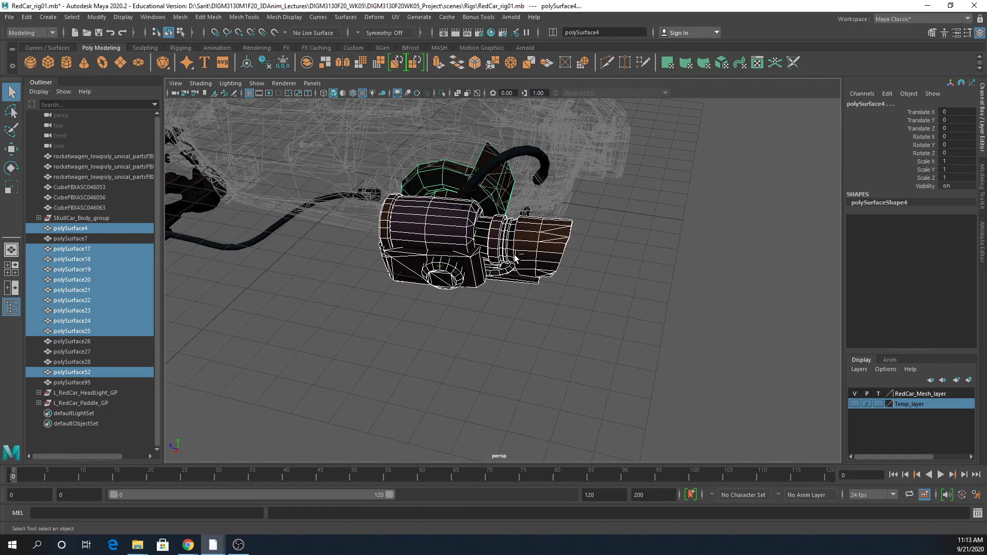
key(ctrl+g)
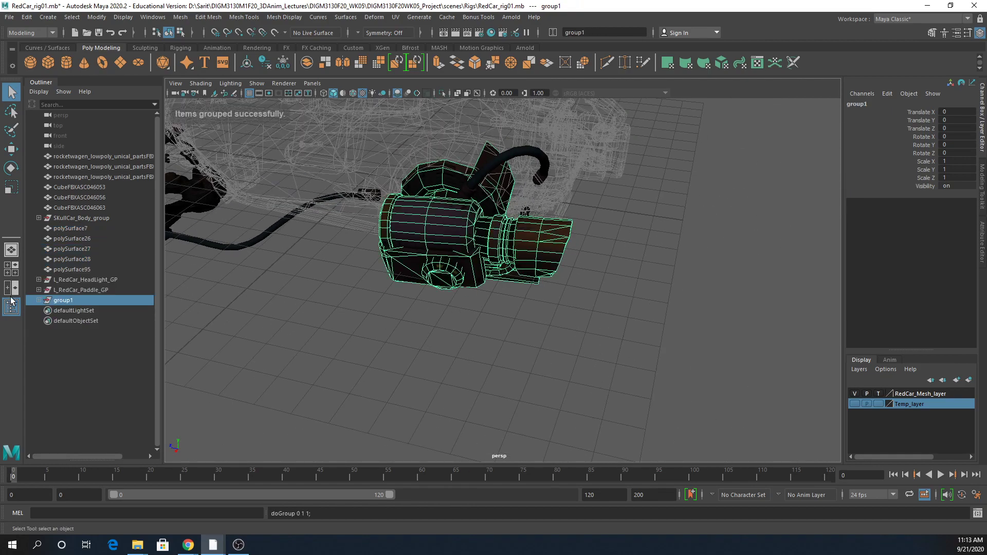
Rename the new jet group L_RedCar_SideJet_GP.
double_click(72, 300)
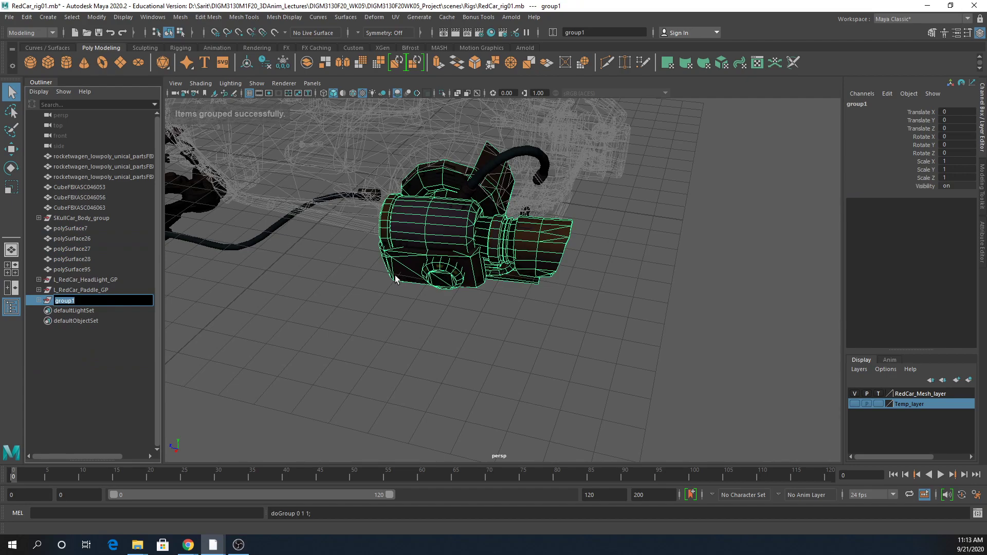
text(L_RedCar_Jest)
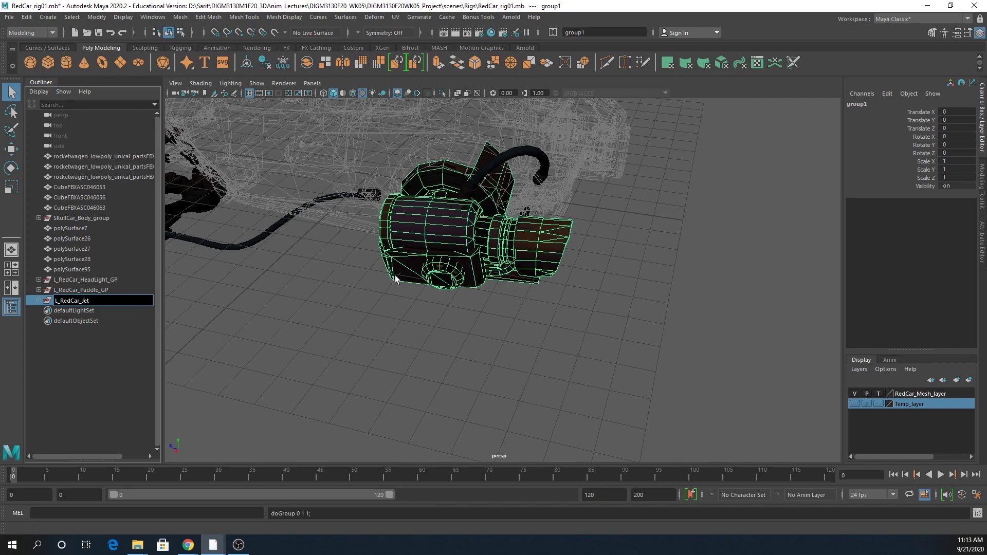
key(BackSpace)
text(Side)
key(Return)
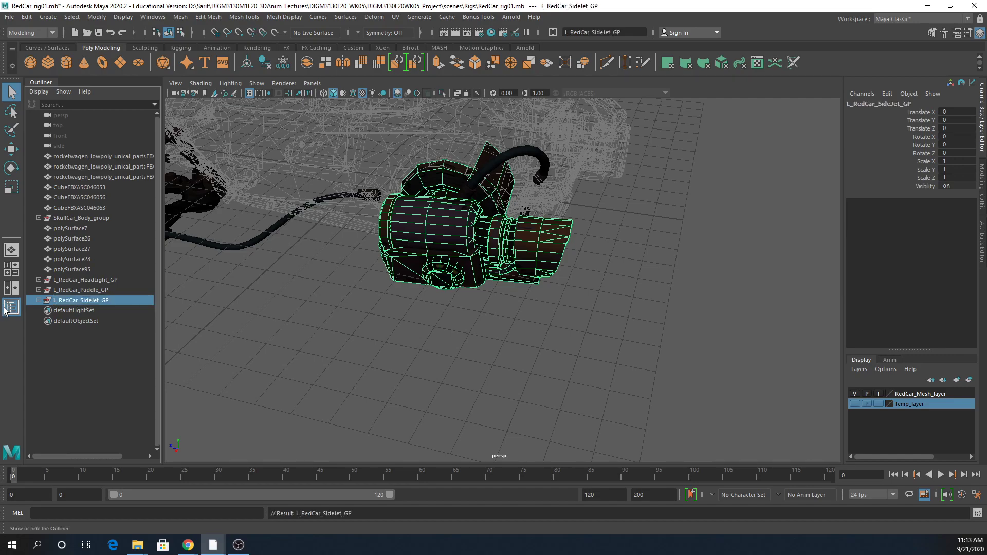
Add L_RedCar_SideJet_GP, the headlight and paddle meshes, and the loose hose pieces to RedCar_Mesh_layer.
alt+drag(379, 285, 396, 324)
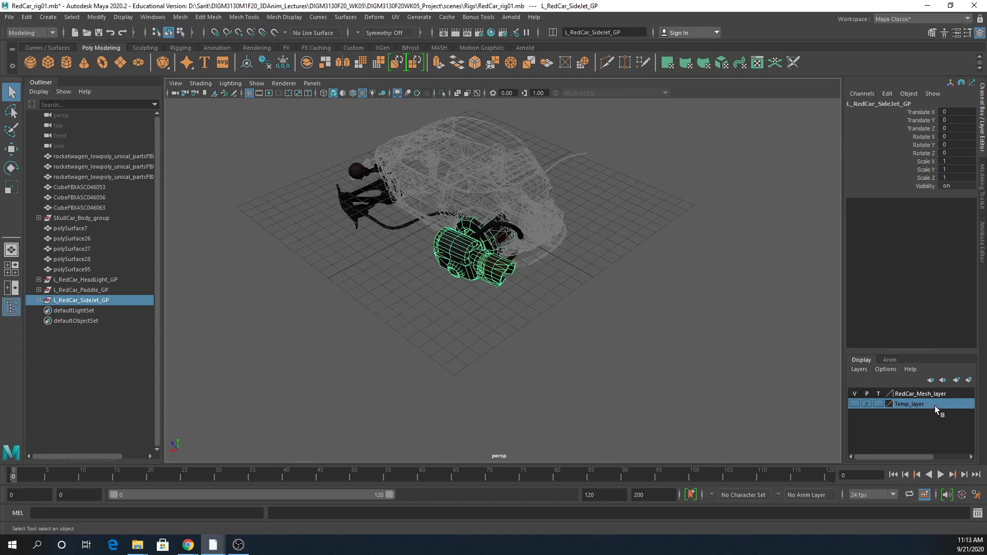
click(929, 394)
right_click(933, 393)
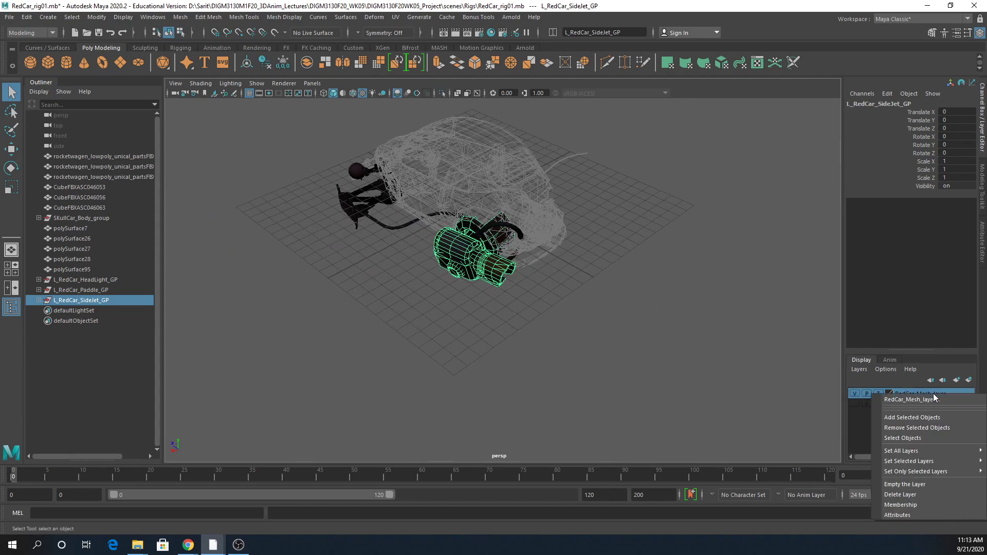
click(927, 418)
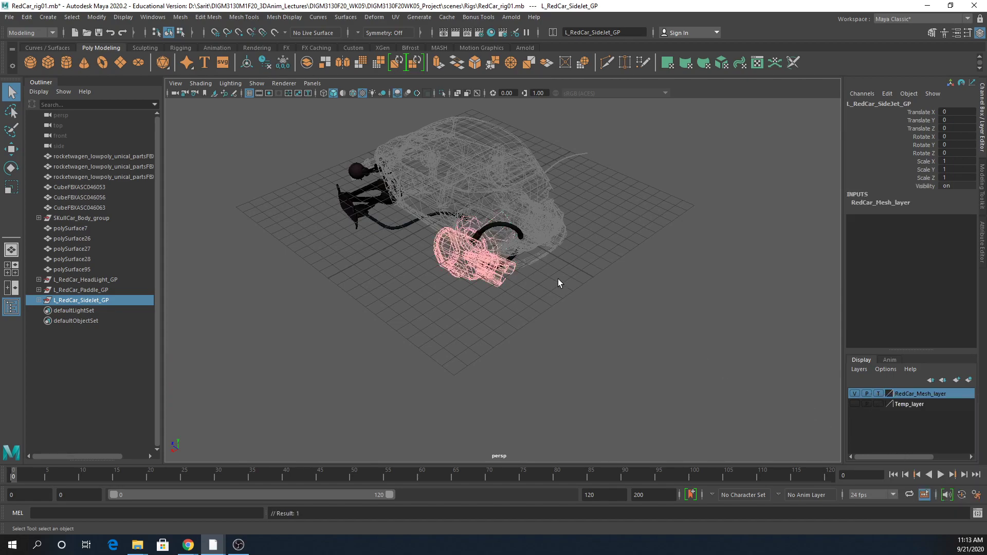
right_drag(920, 394, 928, 417)
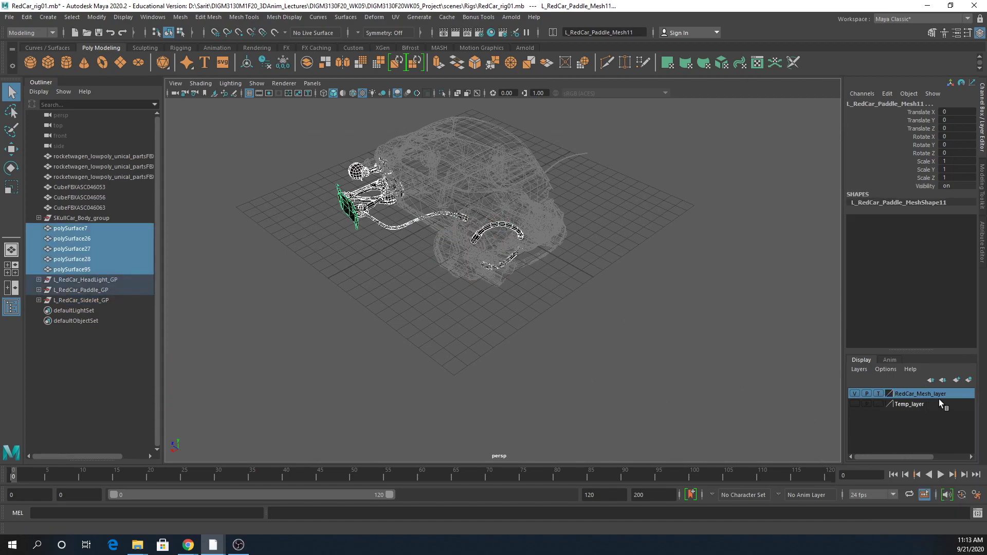
right_click(943, 393)
click(934, 421)
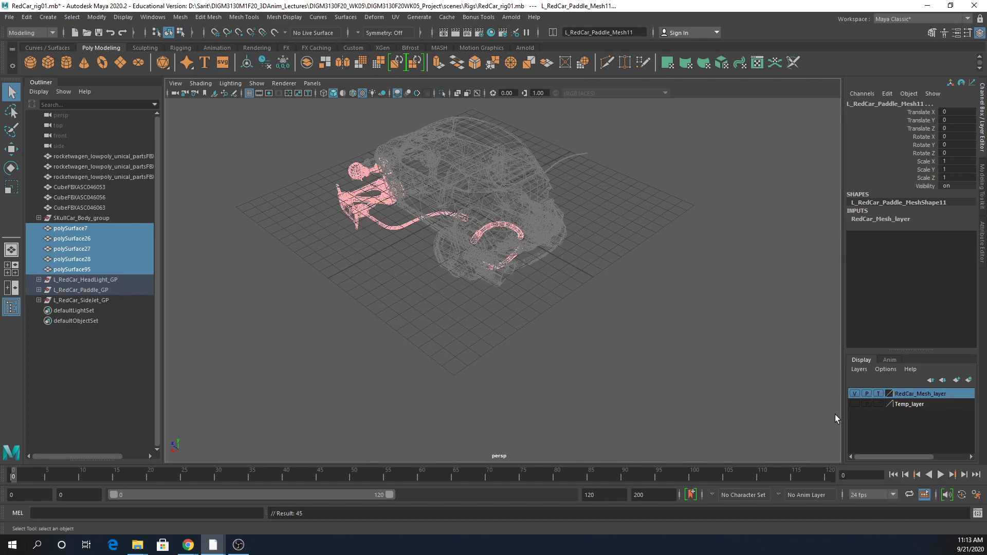
click(705, 411)
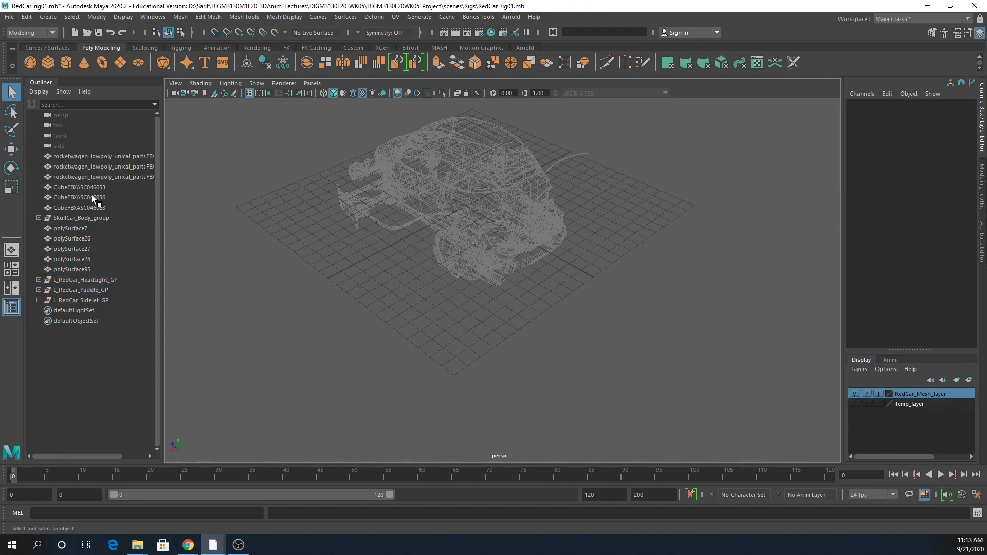
Remove the first rocketwagen_lowpoly_unical_parts mesh from Temp_layer.
click(103, 156)
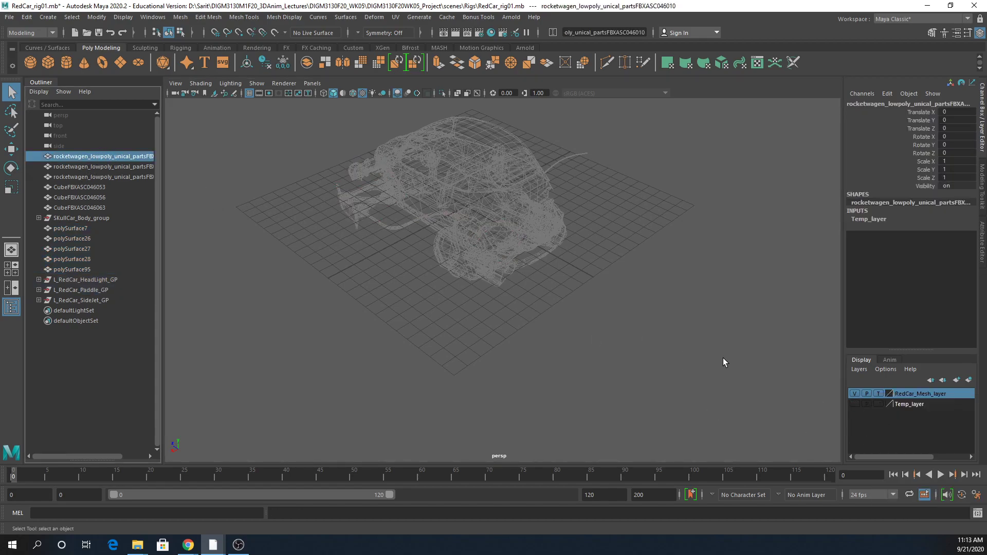
right_click(920, 406)
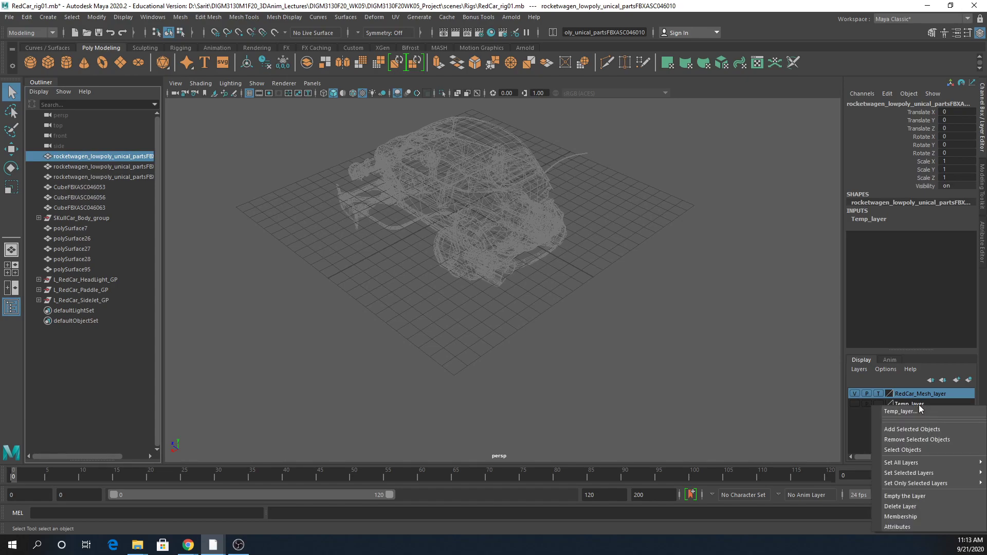
click(915, 441)
Separate the rocketwagen slat mesh on both side jets into individual pieces.
alt+drag(566, 334, 520, 322)
alt+right_drag(520, 322, 587, 331)
alt+drag(587, 331, 502, 363)
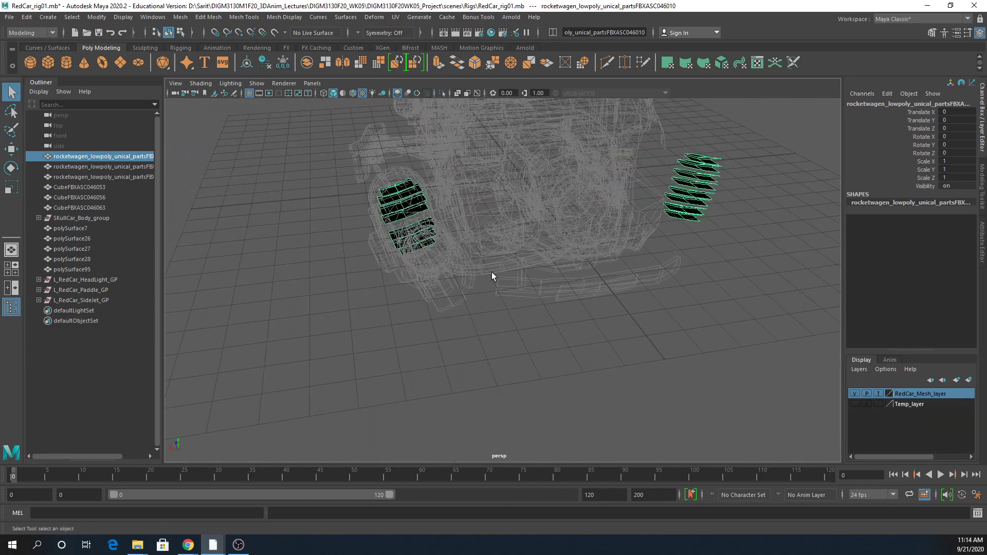
shift+right_drag(392, 205, 377, 407)
alt+drag(496, 364, 515, 346)
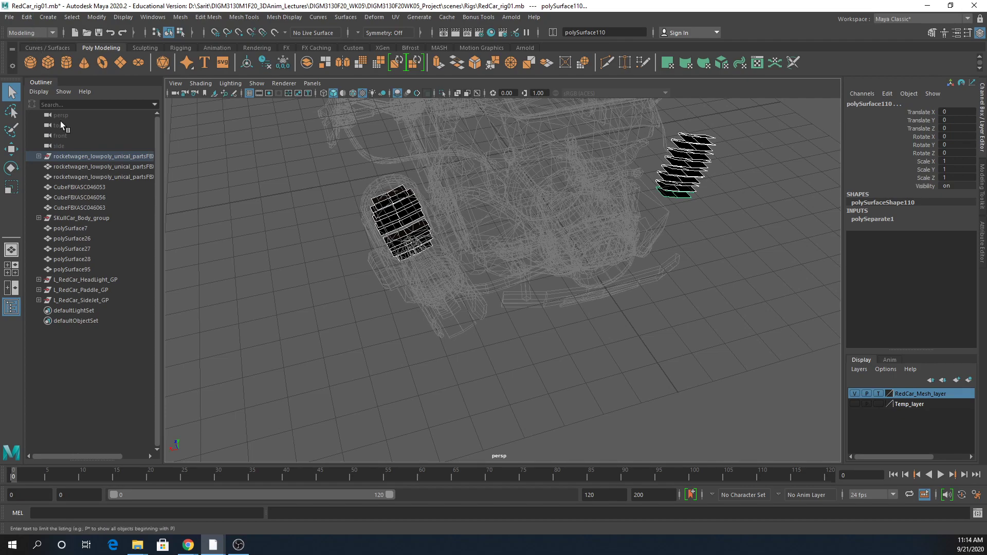
Ungroup the separated rocketwagen slat pieces and delete the leftover transform1 node.
click(71, 156)
click(23, 16)
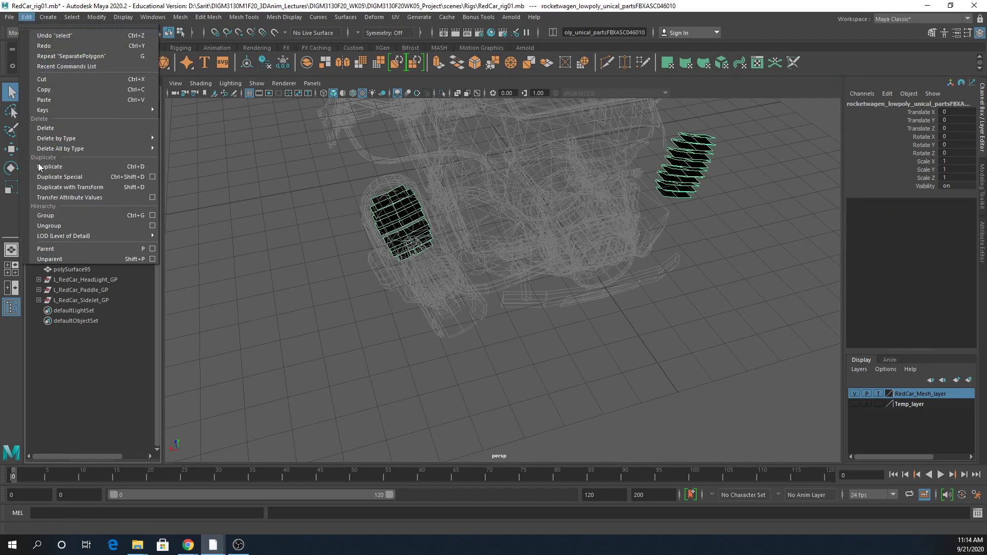
click(39, 225)
scroll(93, 340, down, 1)
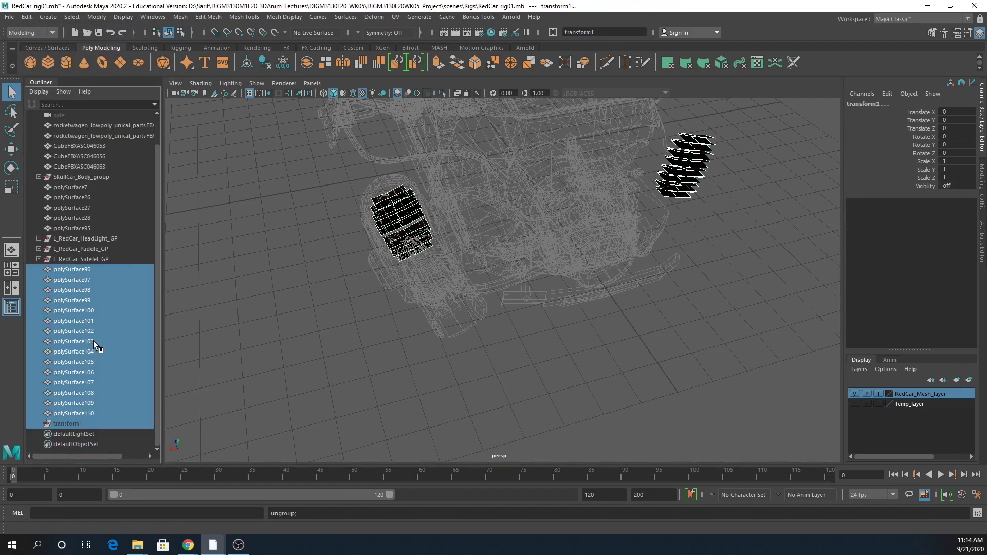
click(72, 424)
key(Delete)
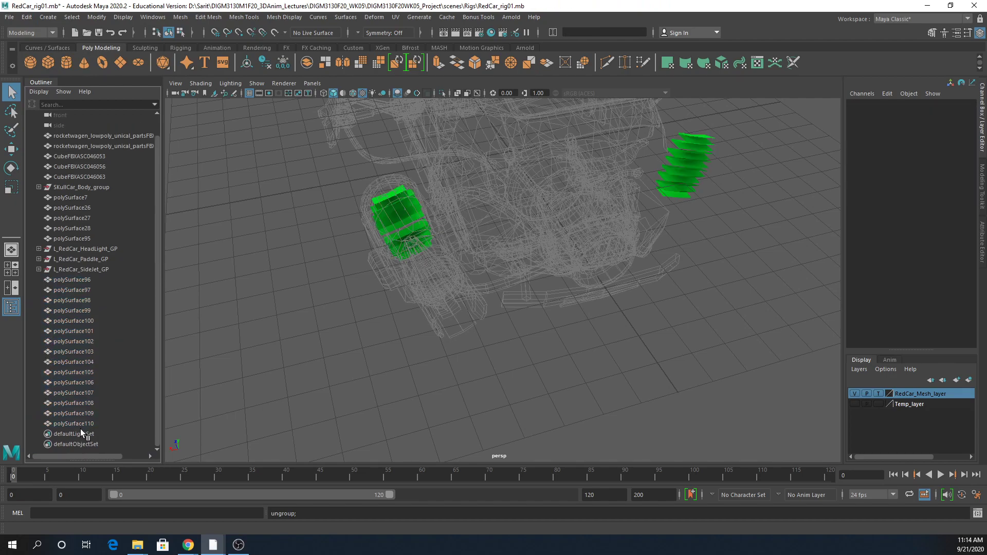
Assign a dark material to the separated slats polySurface96 through polySurface110.
click(72, 279)
shift+click(72, 424)
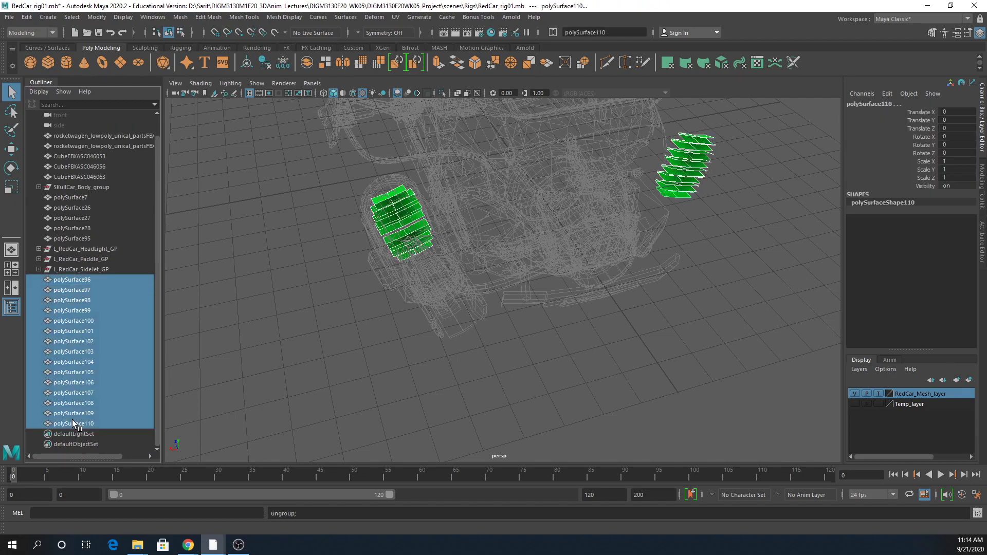
right_drag(421, 249, 512, 502)
alt+drag(527, 393, 552, 365)
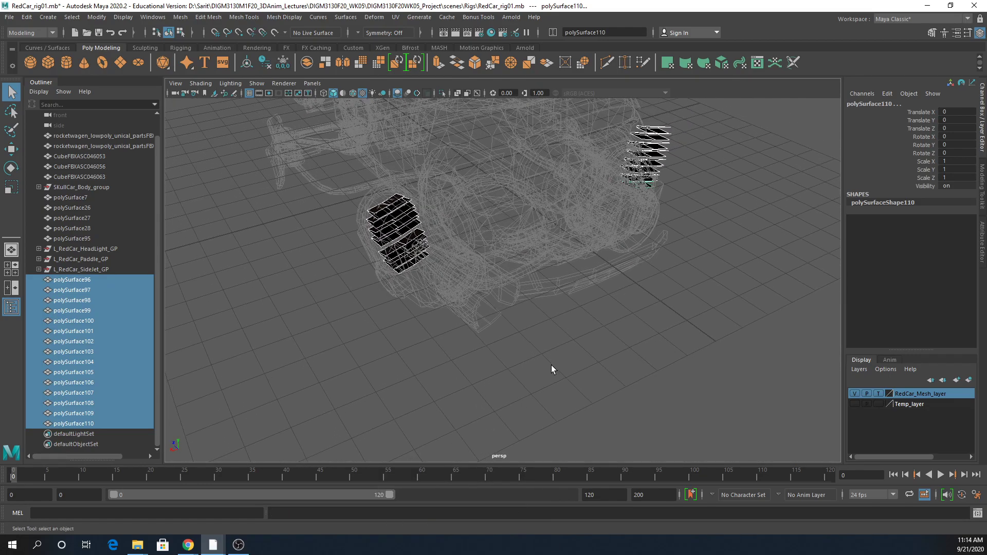
Move the near-side slats, polySurface96 through polySurface102, into L_RedCar_SideJet_GP and expand that group.
drag(332, 173, 504, 387)
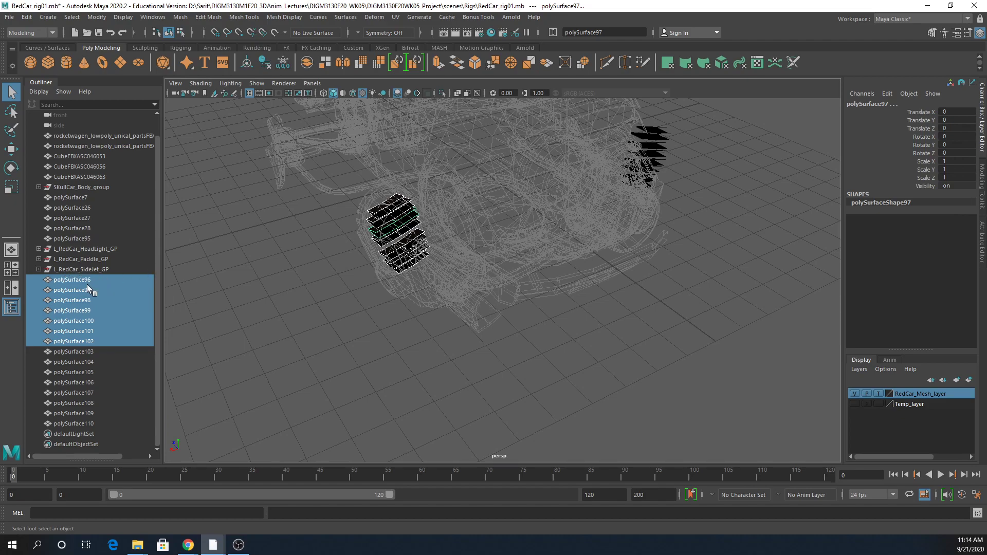
middle_drag(88, 282, 88, 270)
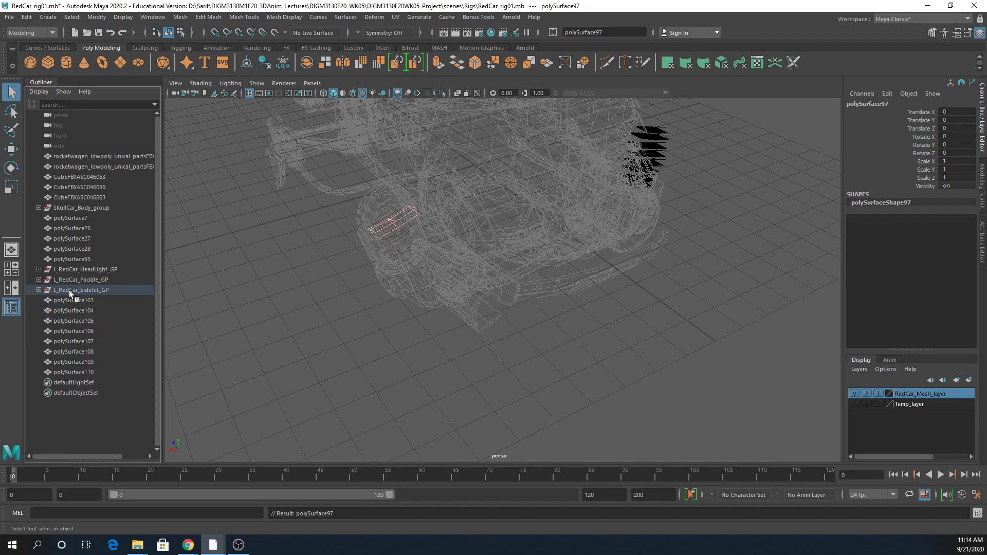
click(45, 291)
click(40, 291)
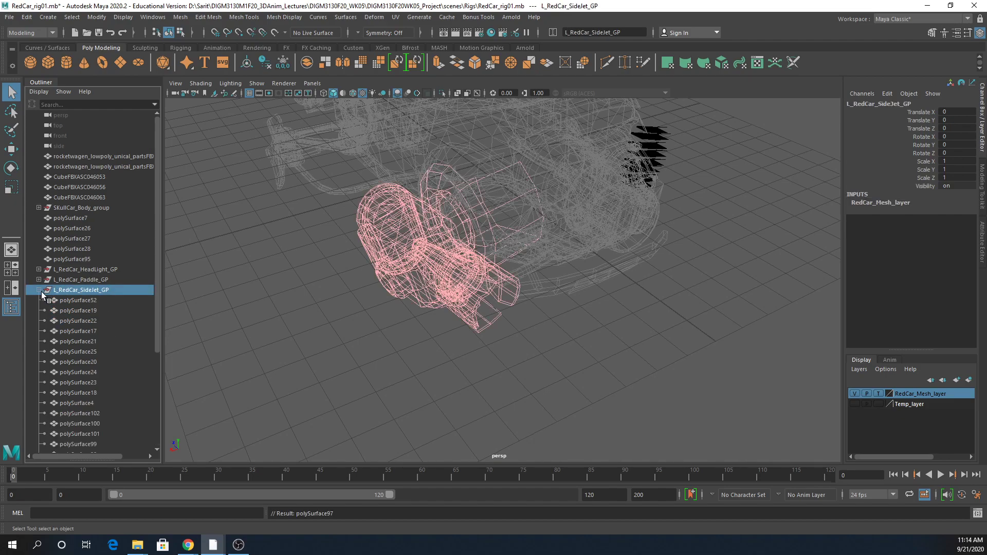
Rename all the pieces inside L_RedCar_SideJet_GP as a numbered series from L_RedCar_SideJet_Mesh1 to L_RedCar_SideJet_Mesh18.
click(81, 302)
scroll(85, 400, down, 4)
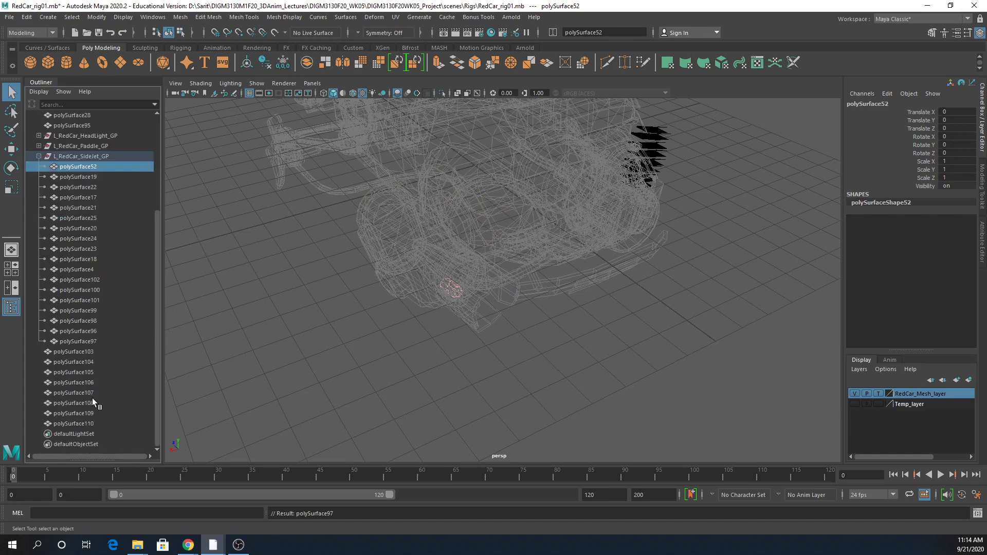
scroll(91, 398, up, 3)
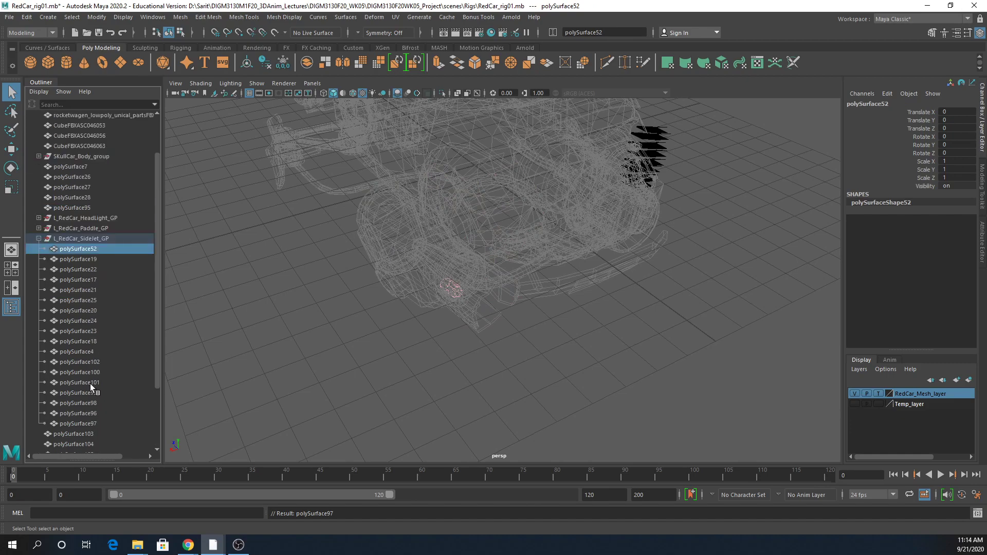
double_click(83, 240)
key(ctrl+c)
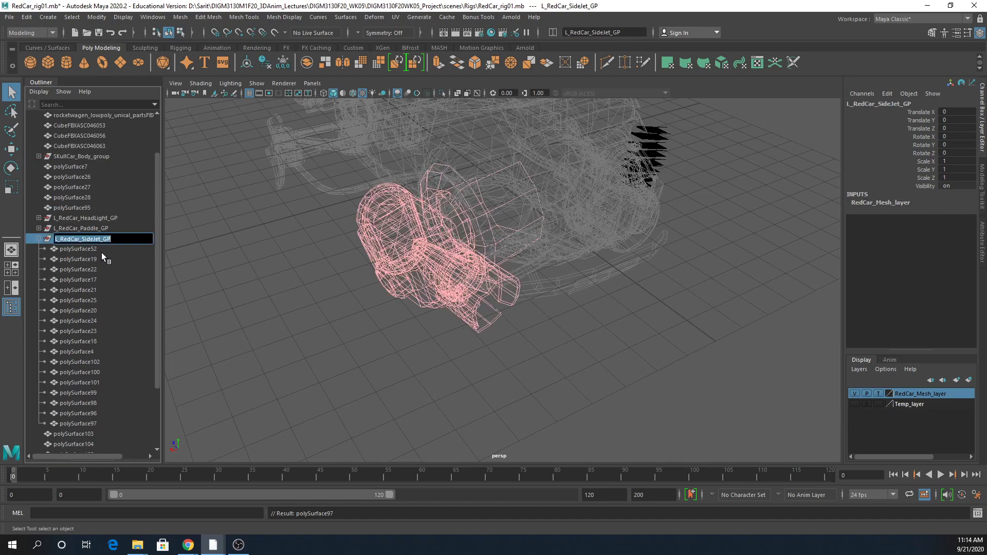
click(84, 251)
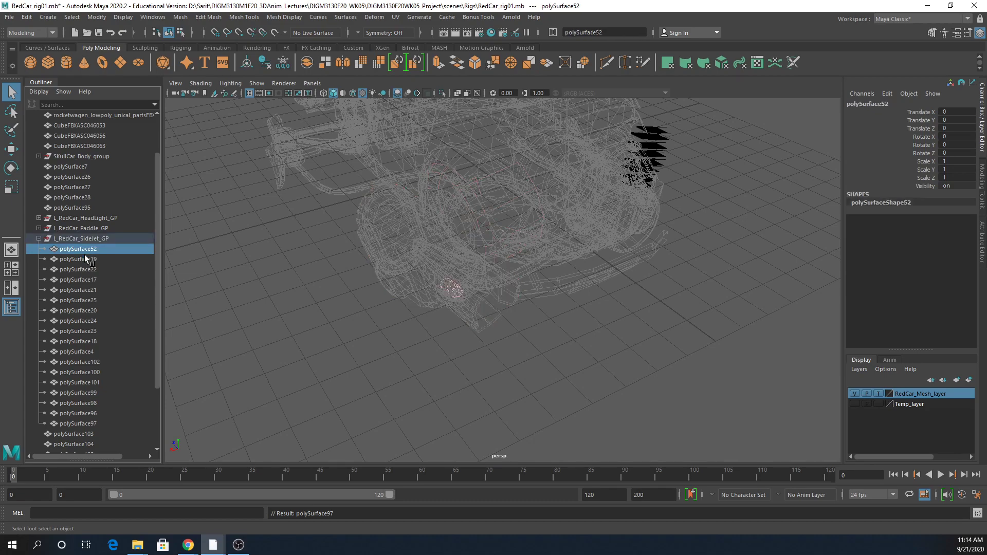
shift+click(64, 422)
click(611, 32)
key(ctrl+v)
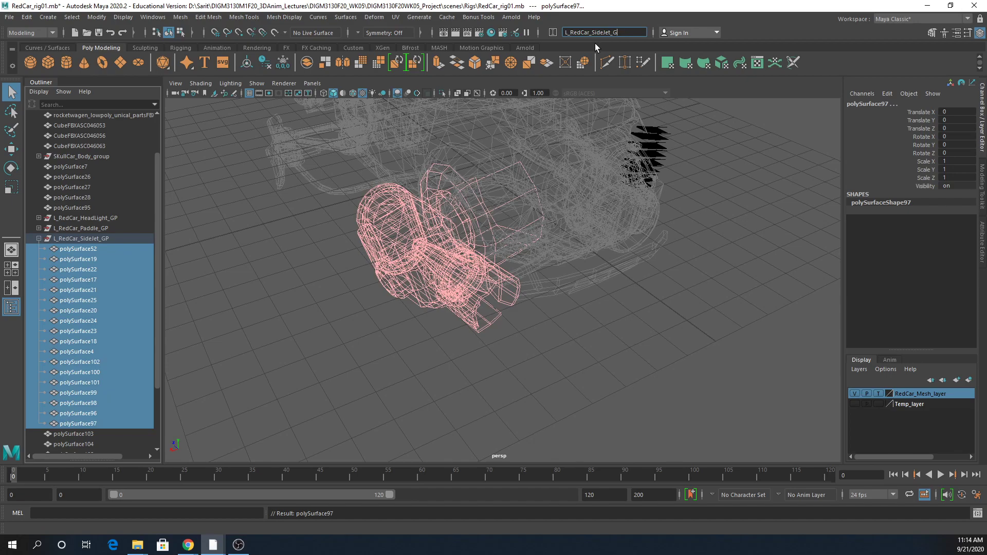
text(Mesh)
key(Return)
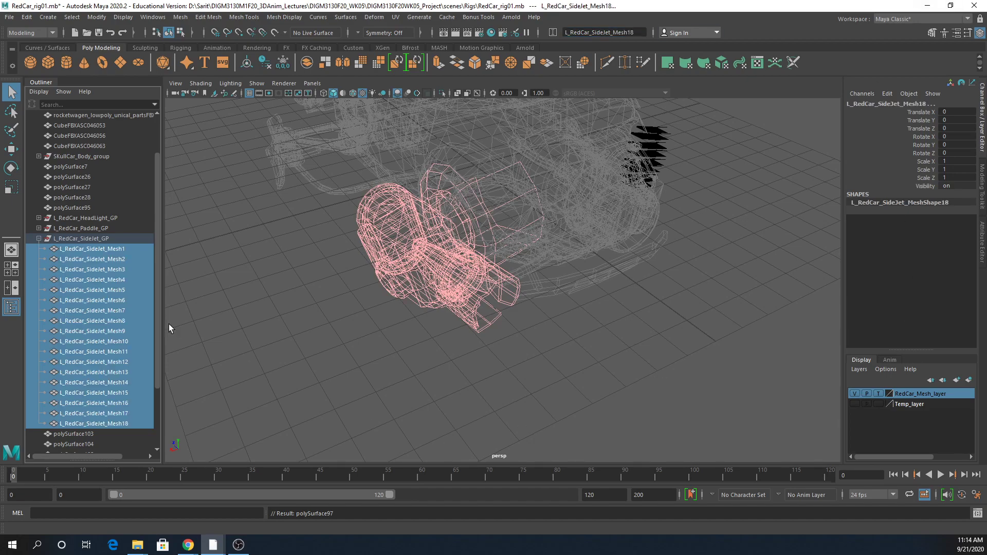
Collapse L_RedCar_SideJet_GP and rename the far-side slats, polySurface103 through polySurface110, with the base name R_RedCar_SideJet_Mesh.
click(39, 239)
alt+drag(815, 336, 642, 342)
drag(725, 126, 638, 242)
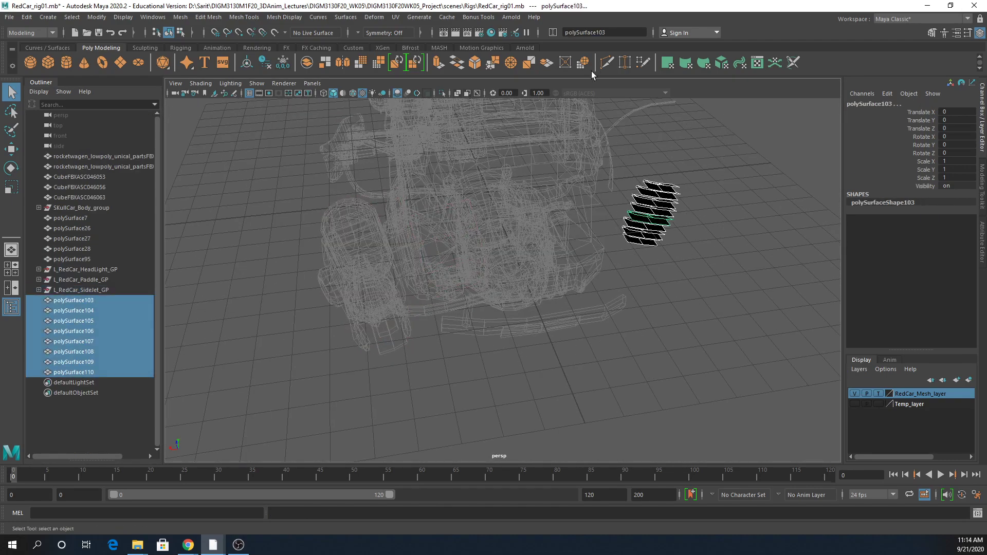
click(584, 32)
text(L_RedCar_SideJet_GP)
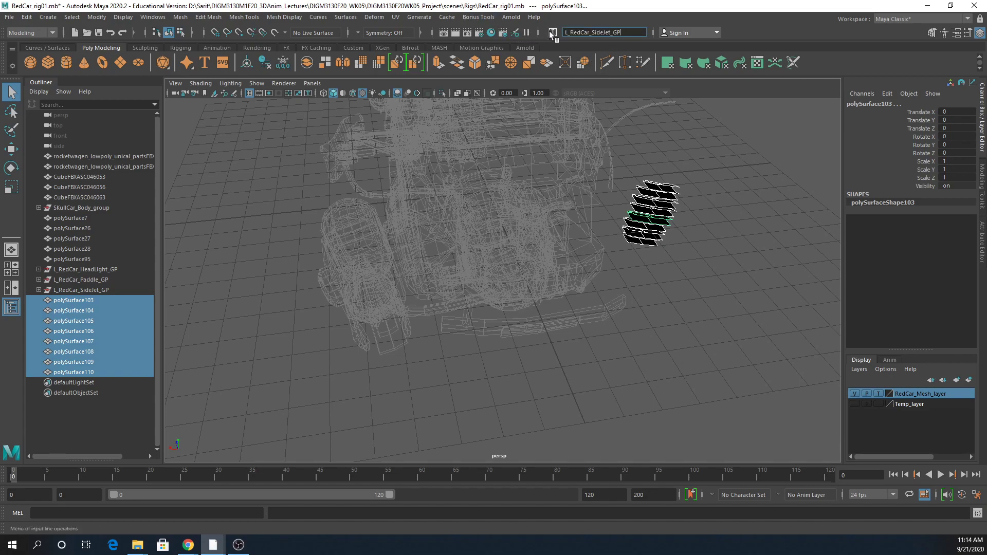
click(568, 32)
key(BackSpace)
text(R)
click(628, 35)
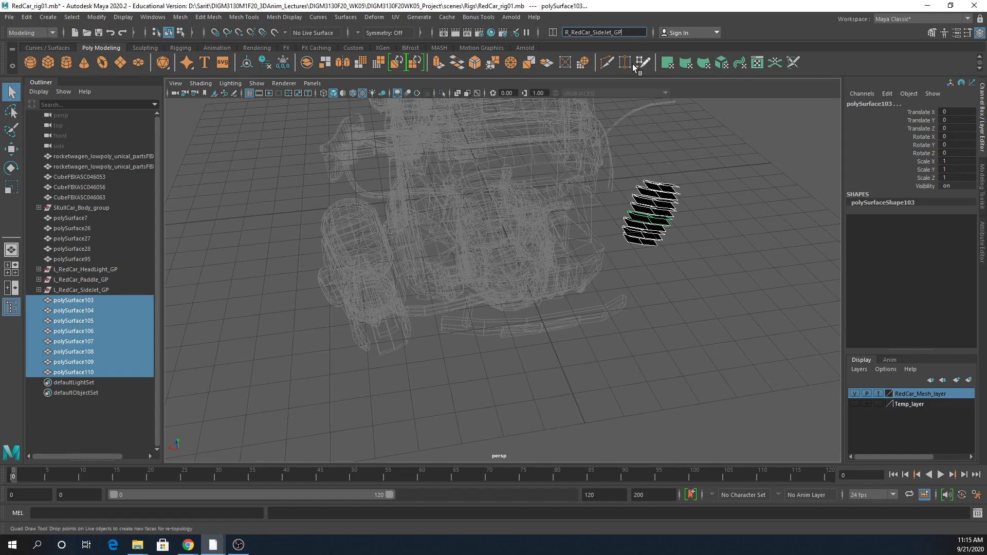
key(BackSpace)
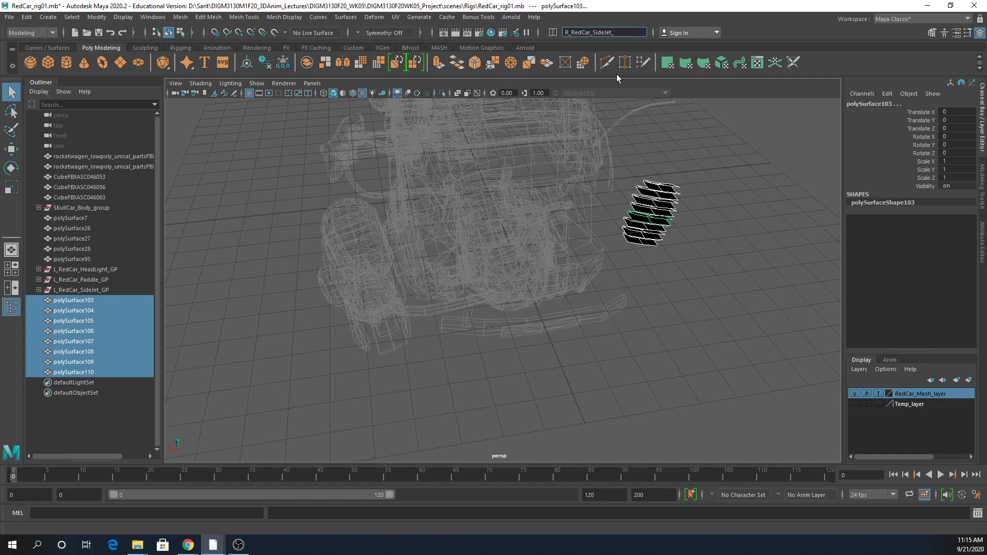
text(Mesh)
key(Return)
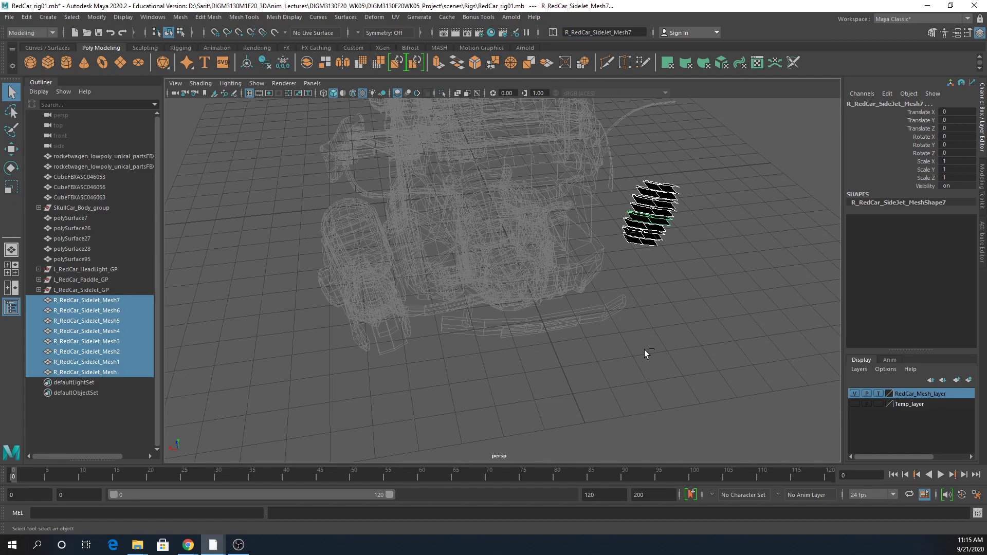
Group the R_RedCar_SideJet_Mesh slats and name the group R_RedCar_SideJet_GP.
key(ctrl+g)
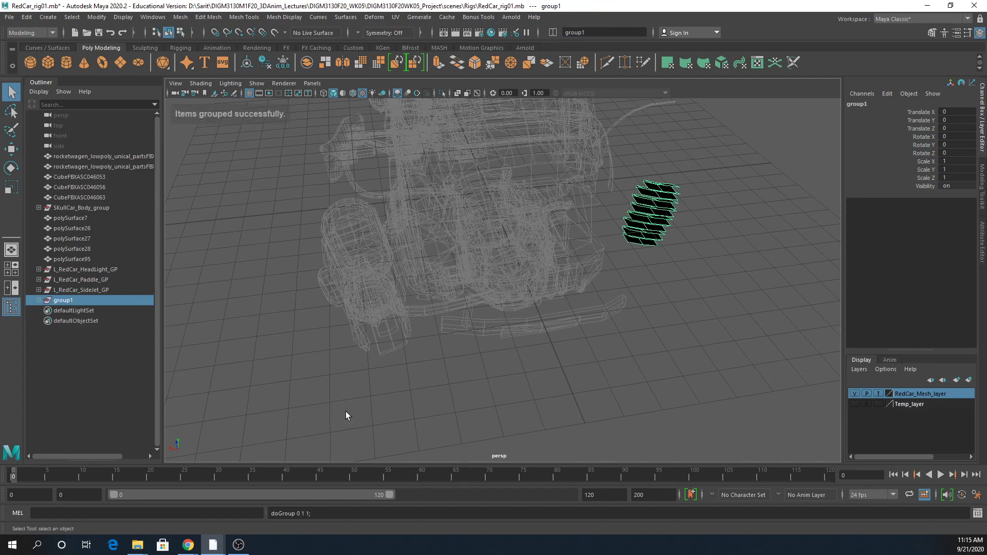
double_click(70, 301)
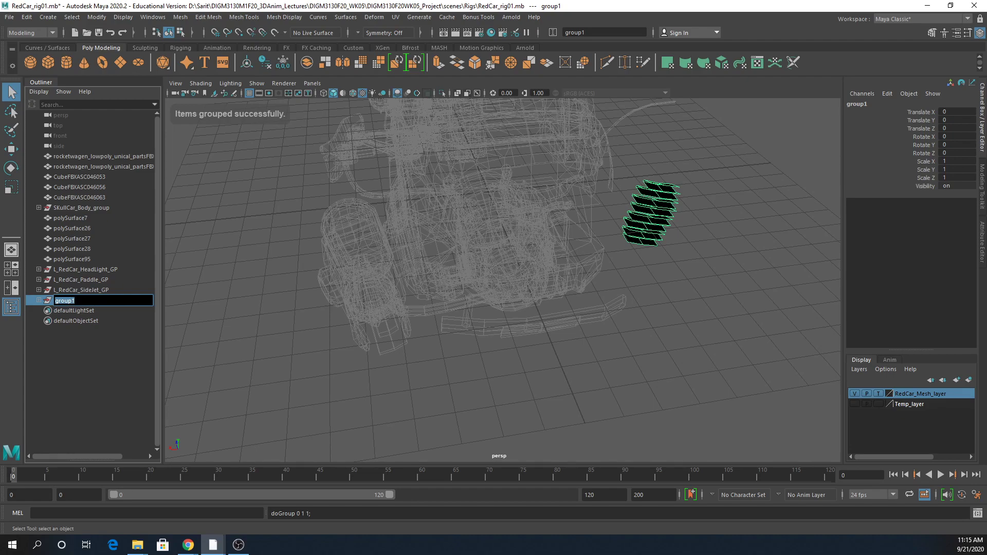
double_click(89, 289)
key(ctrl+c)
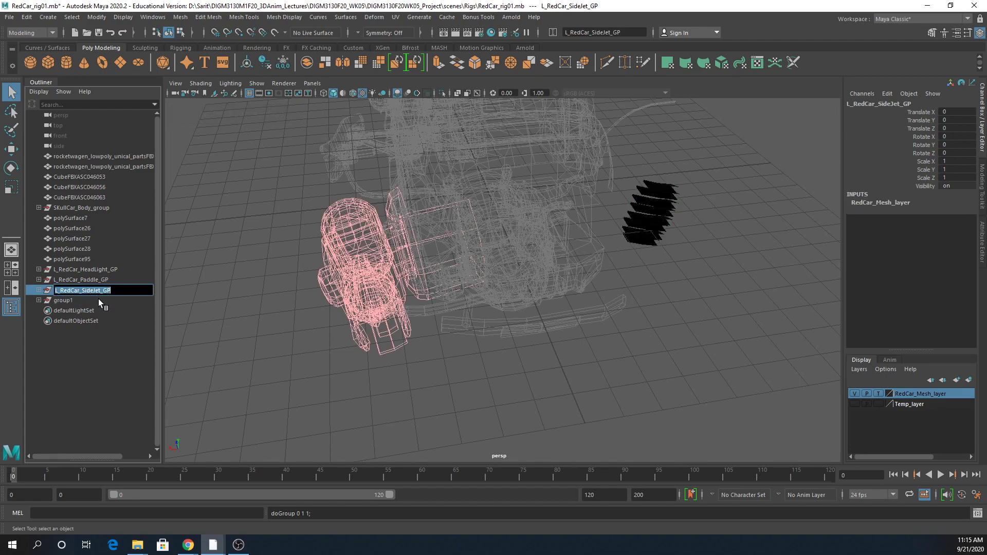
double_click(70, 302)
key(ctrl+v)
key(Home)
key(Delete)
text(R)
key(Return)
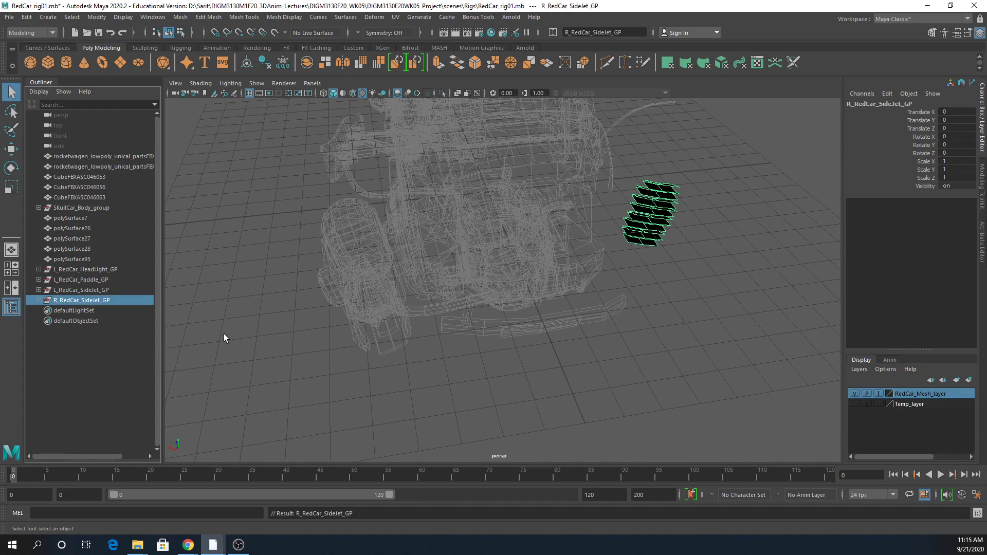
Expand R_RedCar_SideJet_GP and add the group to RedCar_Mesh_layer.
click(39, 300)
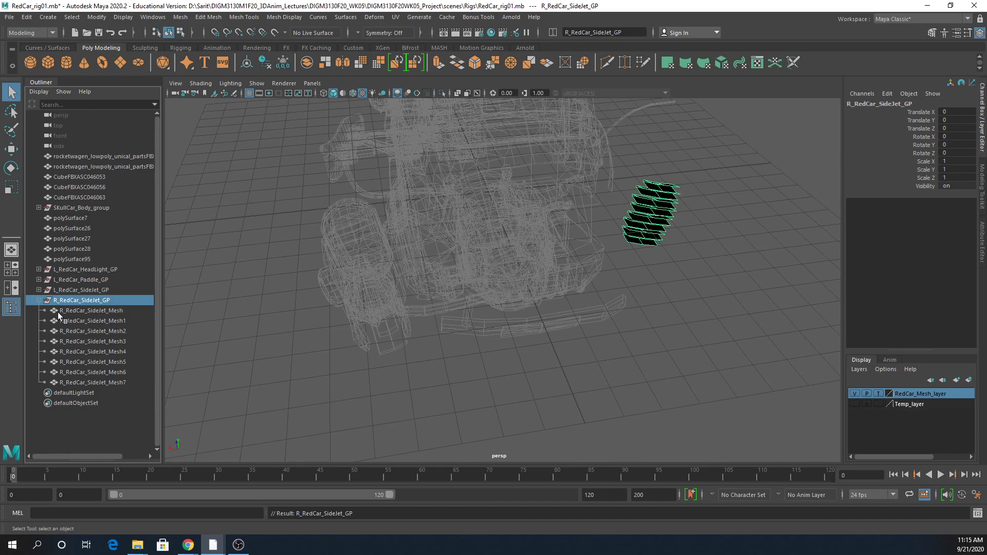
right_click(916, 394)
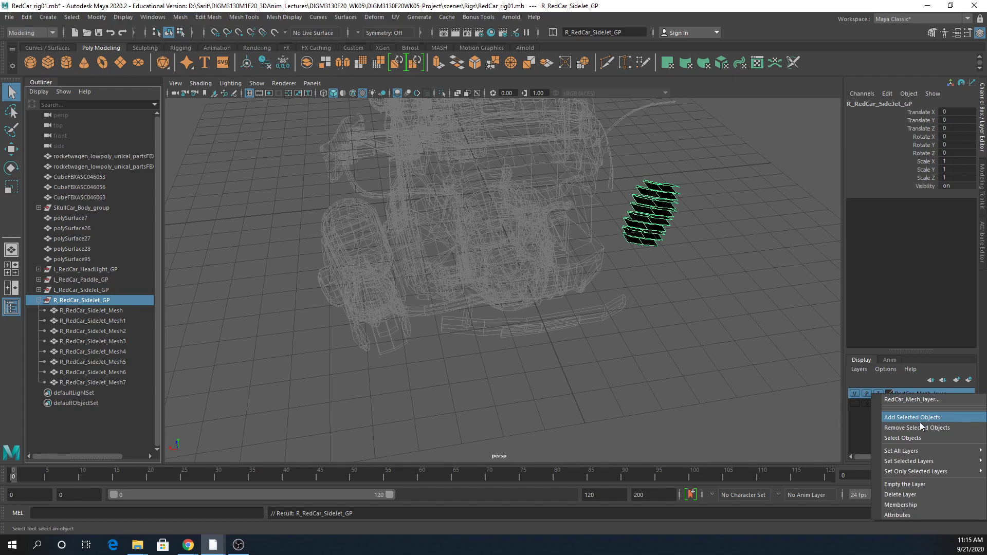
click(918, 418)
click(751, 369)
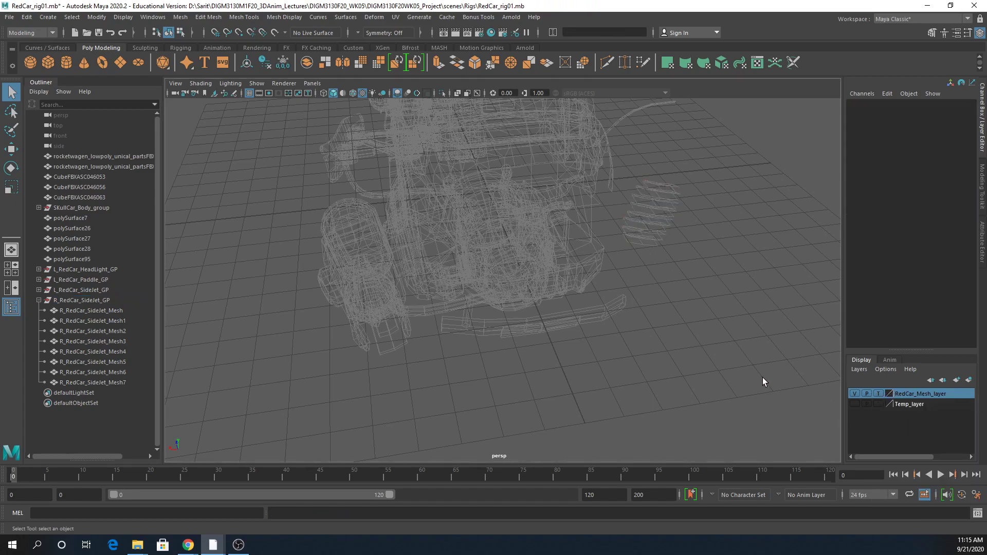
Remove the first rocketwagen_lowpoly_unical_parts mesh in the scene hierarchy from Temp_layer.
click(855, 404)
click(855, 404)
click(86, 159)
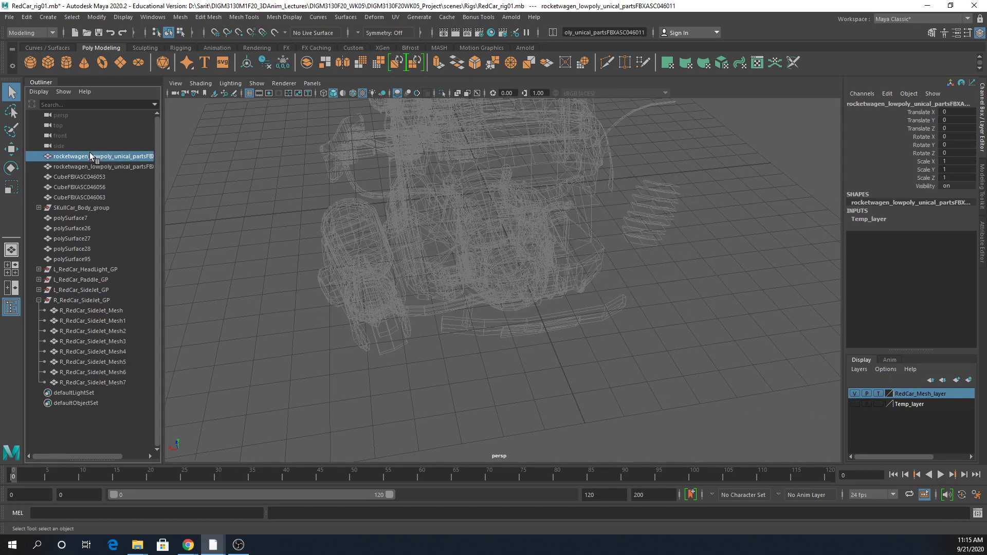
alt+drag(590, 273, 418, 253)
key(f)
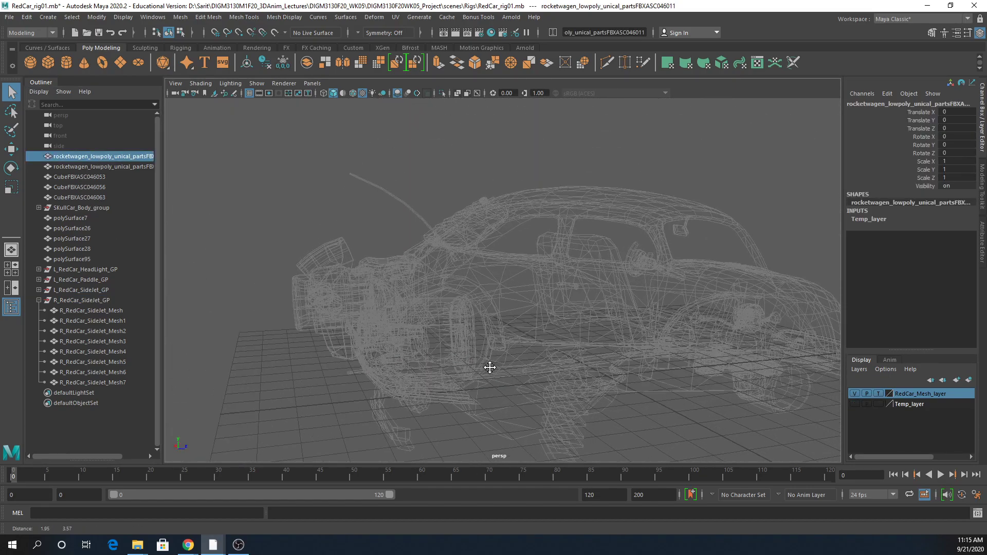
right_click(917, 398)
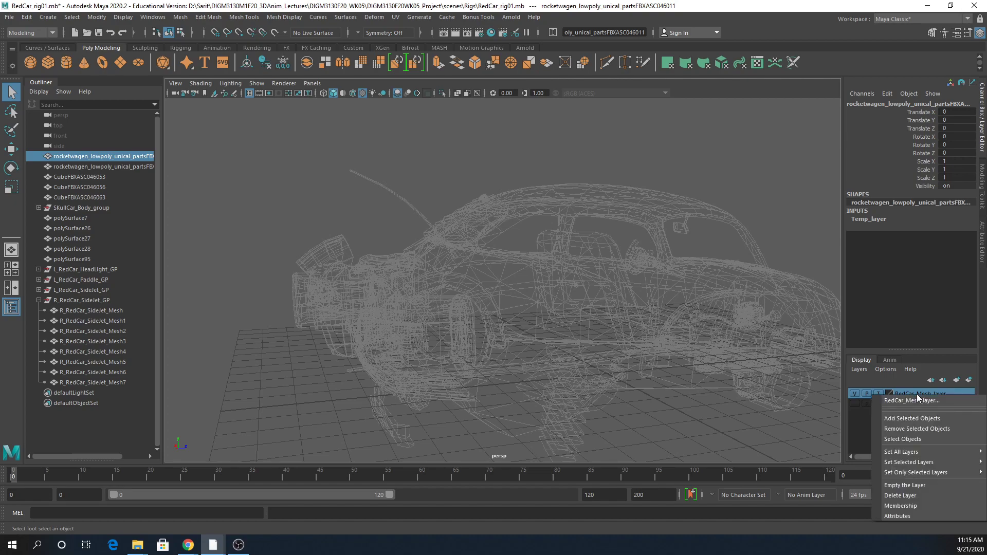
click(849, 429)
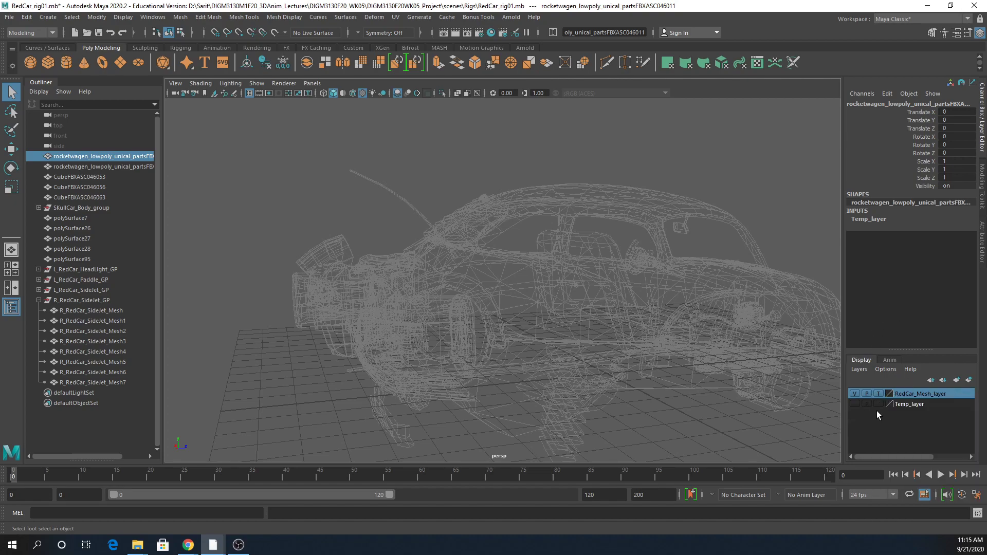
click(905, 404)
right_click(908, 407)
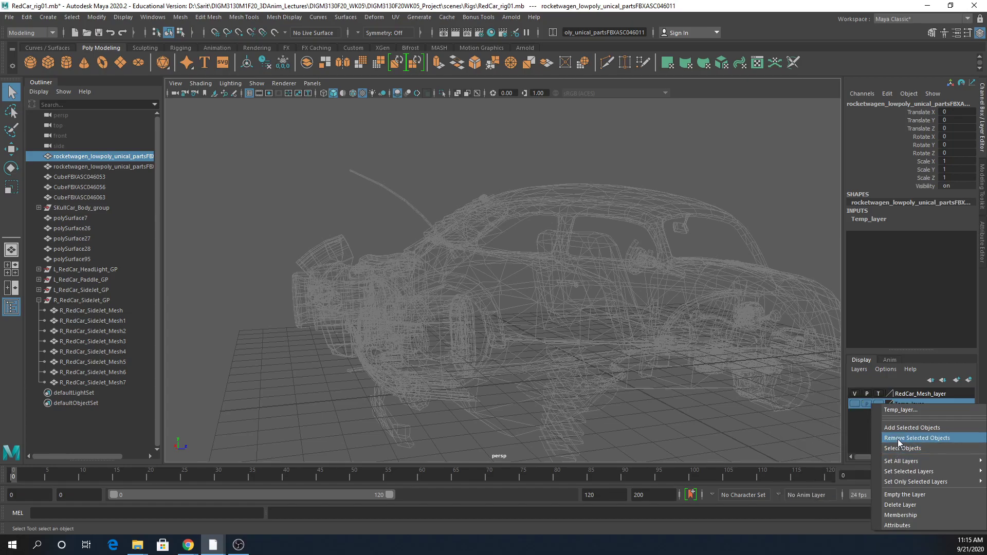
click(917, 438)
mouse_move(622, 432)
alt+mouse_down()
mouse_move(599, 428)
mouse_move(621, 402)
alt+mouse_up()
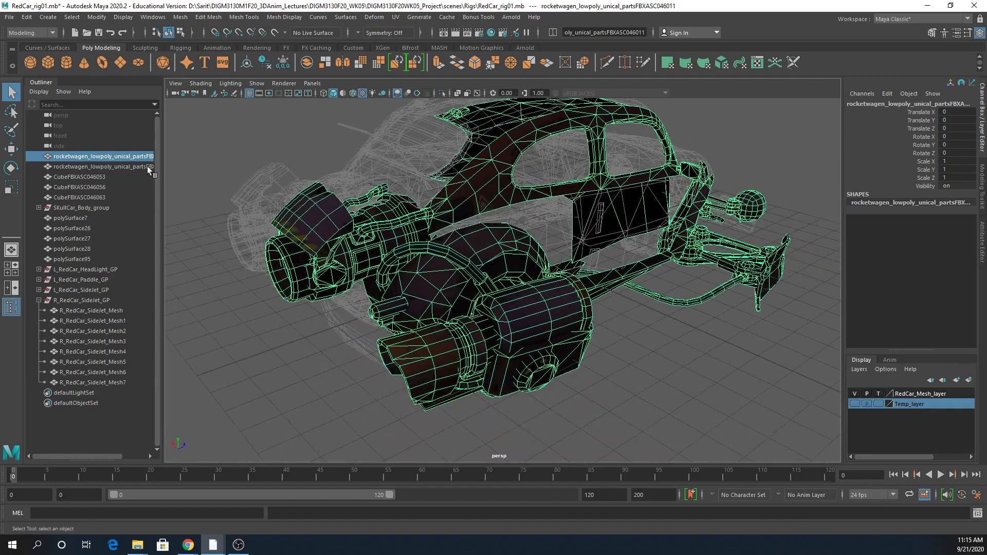
Separate that rocketwagen mesh into individual pieces, ungroup them and delete the leftover transform1 node.
shift+right_drag(364, 224, 362, 430)
click(88, 154)
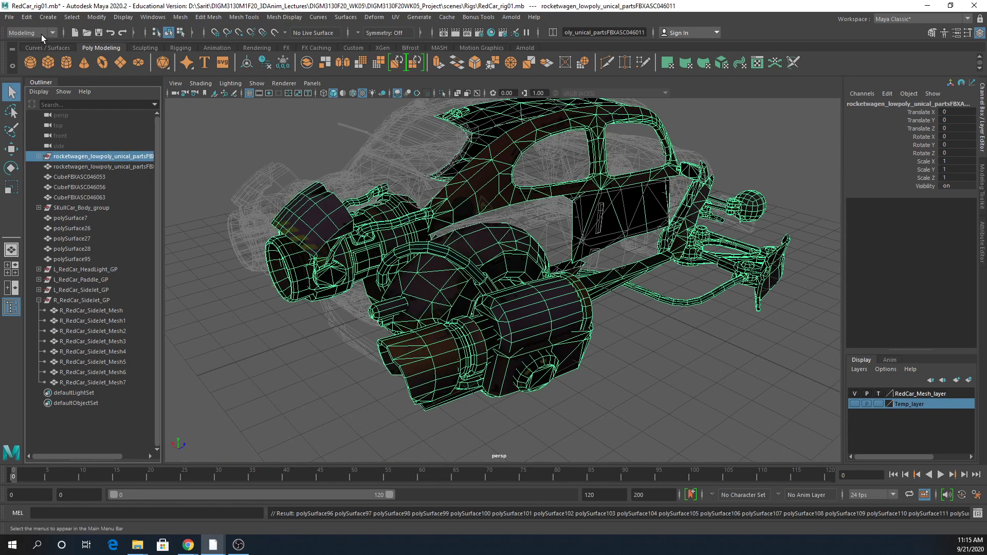
click(26, 17)
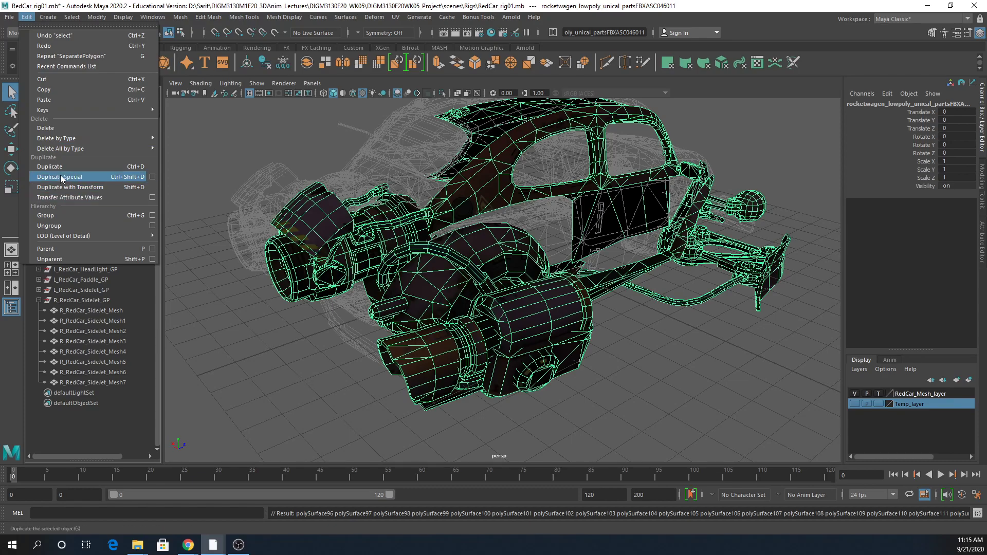
click(59, 224)
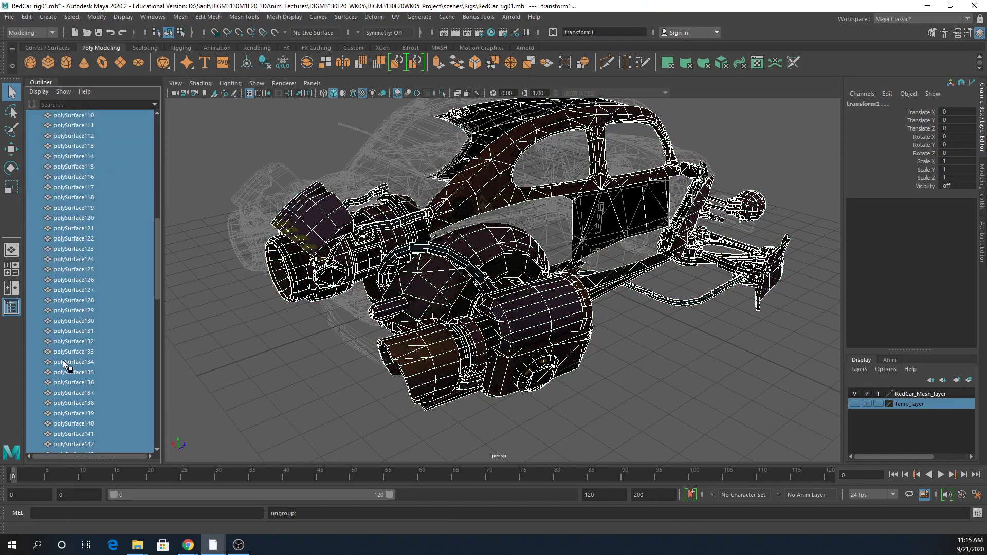
click(85, 421)
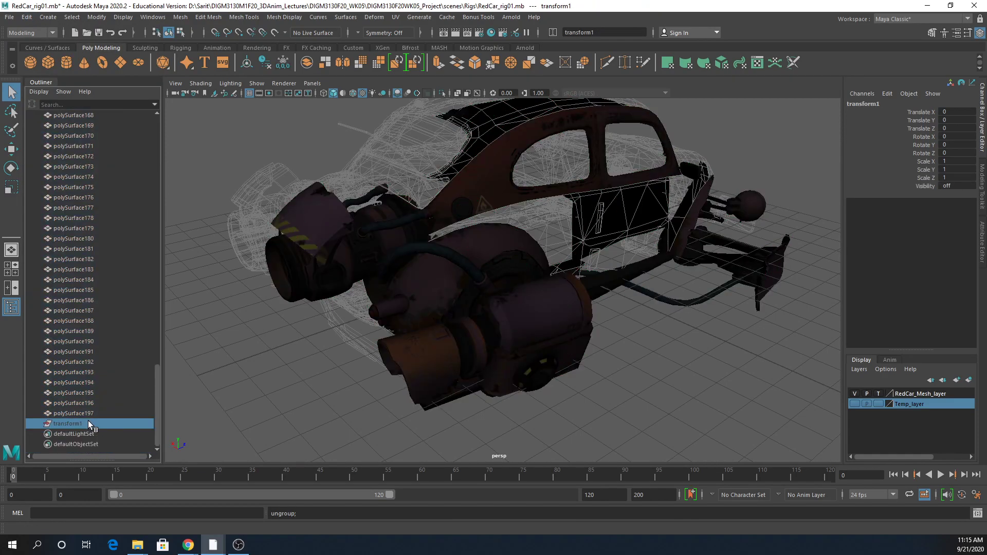
key(Delete)
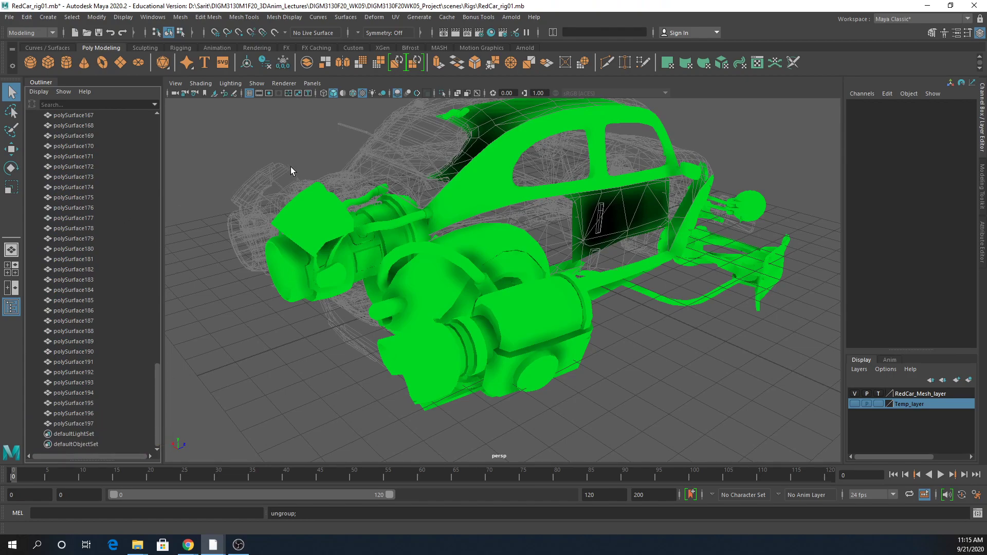
Select all the newly separated rocketwagen pieces and assign the textured car material to them.
scroll(287, 170, down, 5)
drag(325, 132, 746, 423)
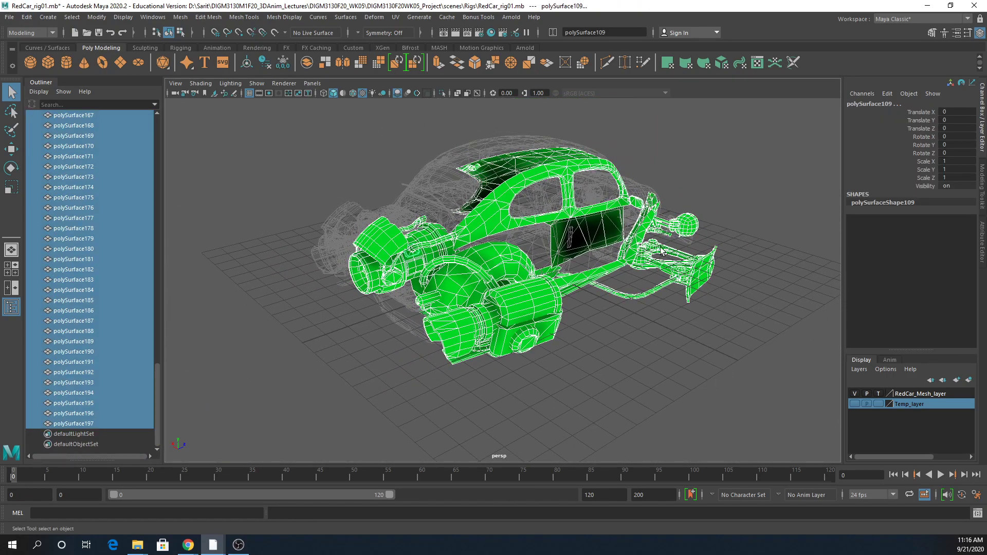
right_drag(629, 241, 689, 508)
click(566, 387)
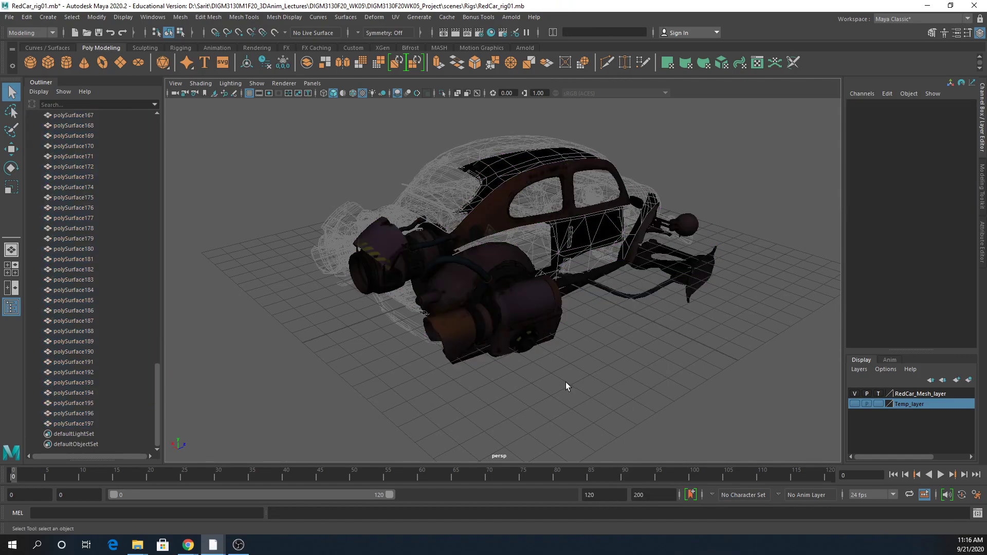
Select all the right side jet pieces behind the rear fender and parent them into R_RedCar_SideJet_GP.
scroll(659, 409, up, 3)
alt+drag(659, 408, 556, 357)
alt+middle_drag(555, 357, 678, 361)
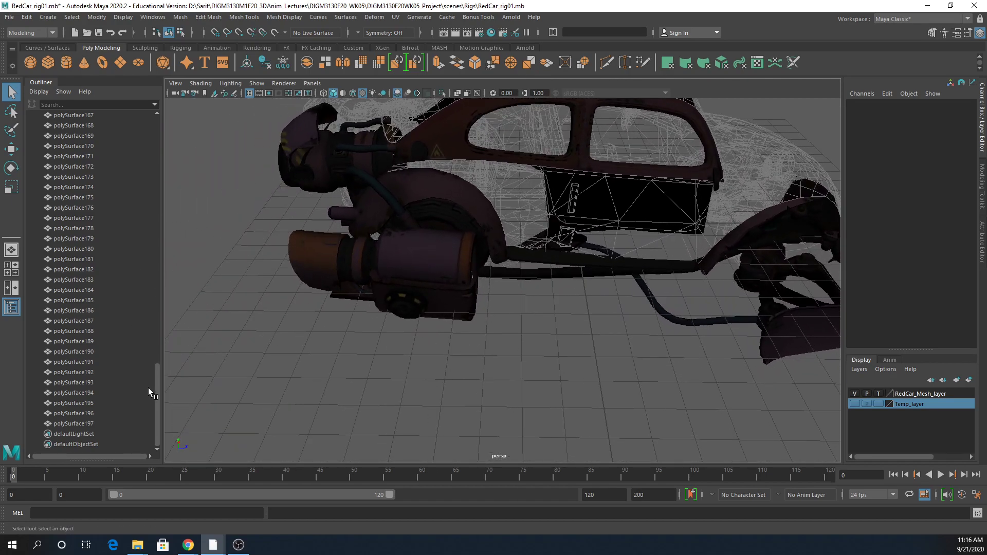
drag(158, 383, 162, 315)
drag(167, 231, 171, 165)
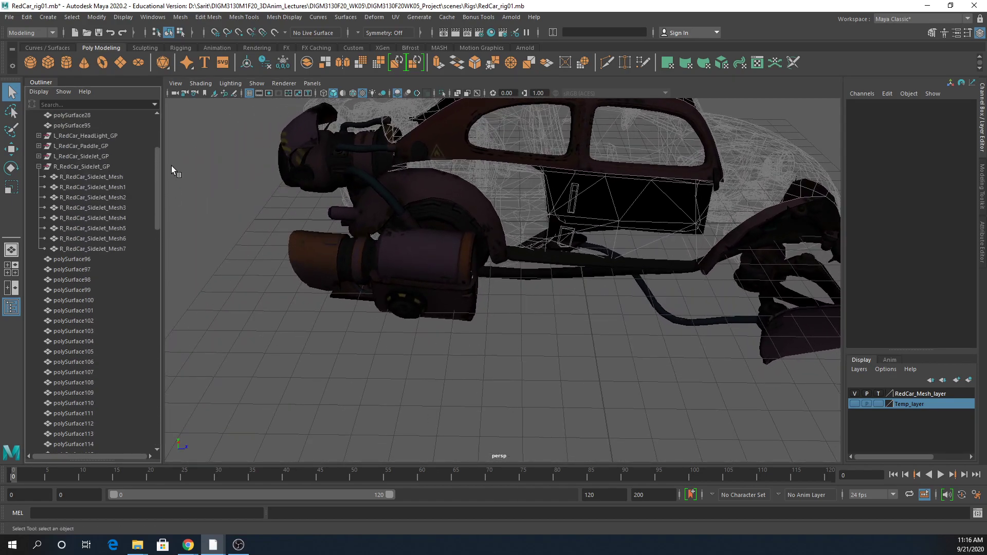
click(92, 259)
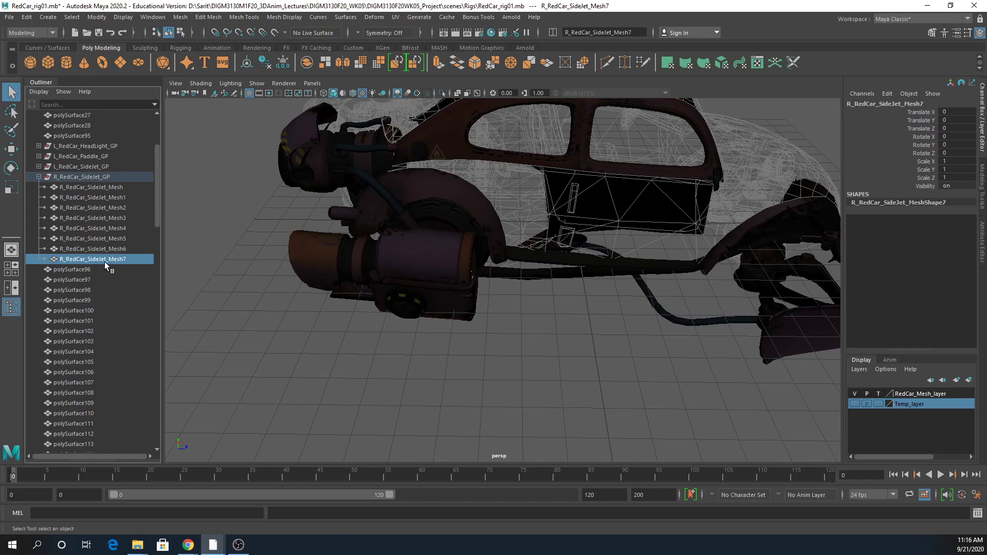
alt+drag(393, 296, 256, 308)
scroll(449, 353, up, 5)
alt+drag(449, 353, 520, 381)
ctrl+click(464, 236)
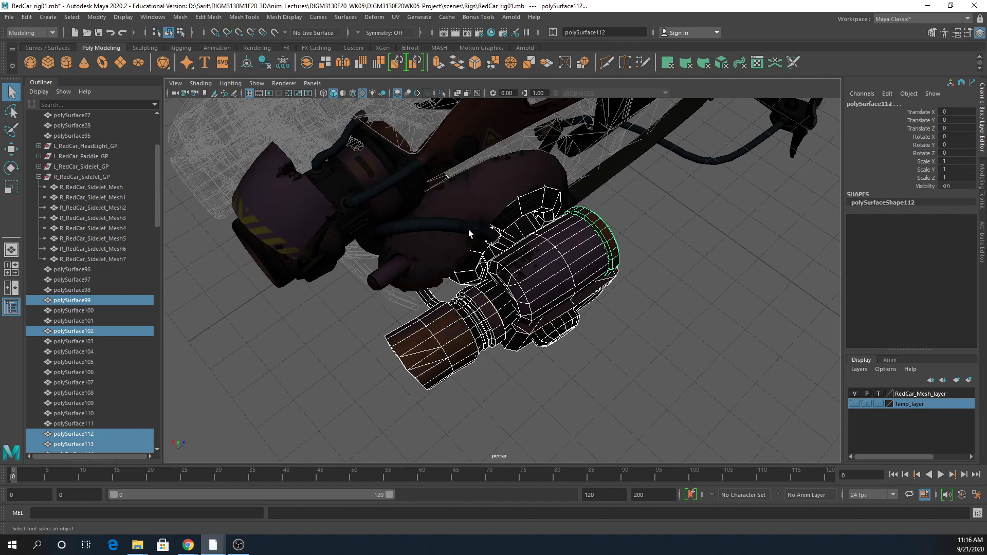
alt+drag(544, 390, 471, 372)
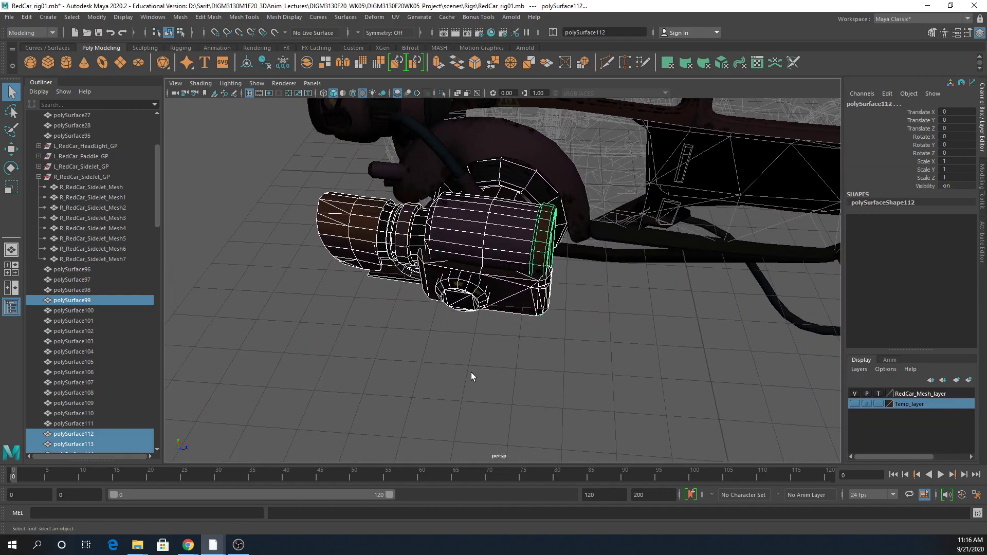
drag(119, 305, 116, 179)
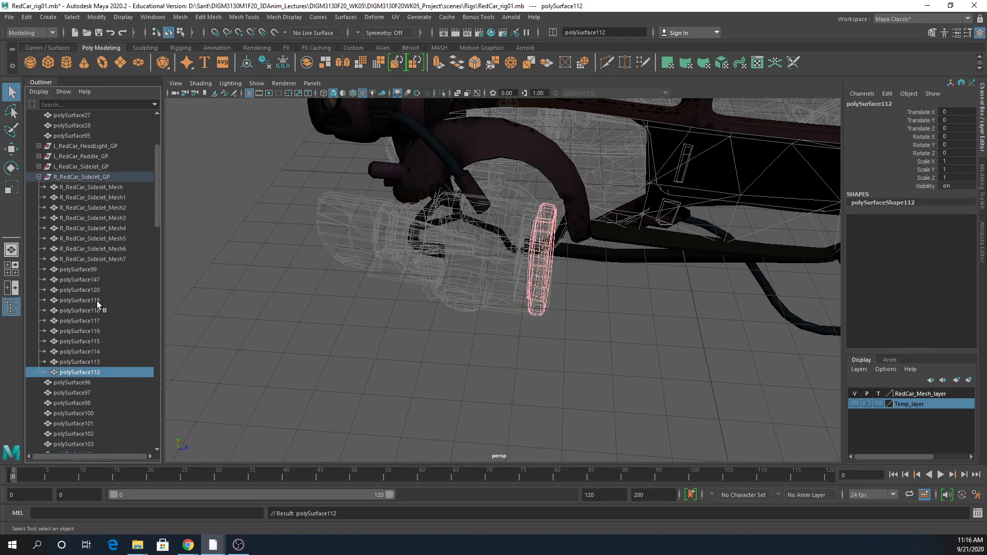
click(84, 269)
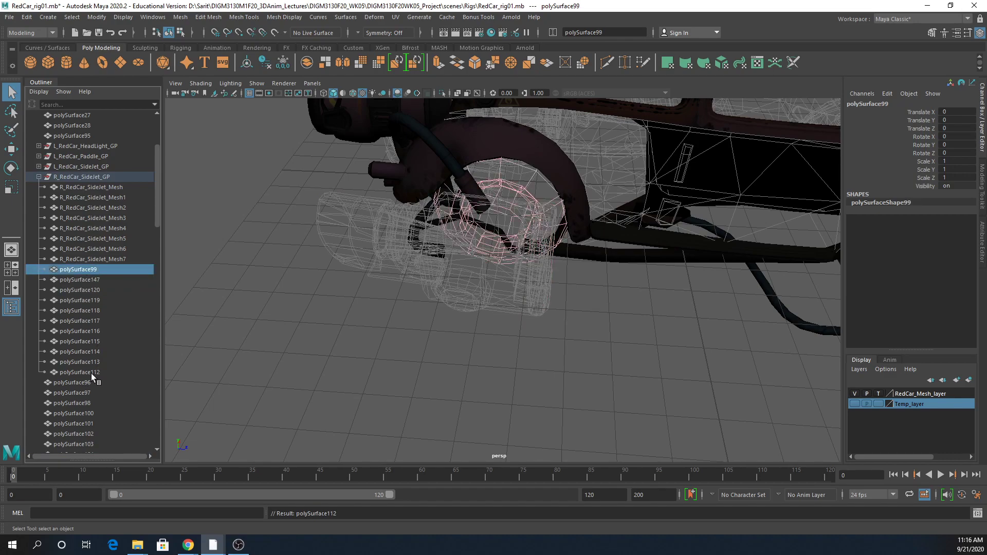
shift+click(91, 374)
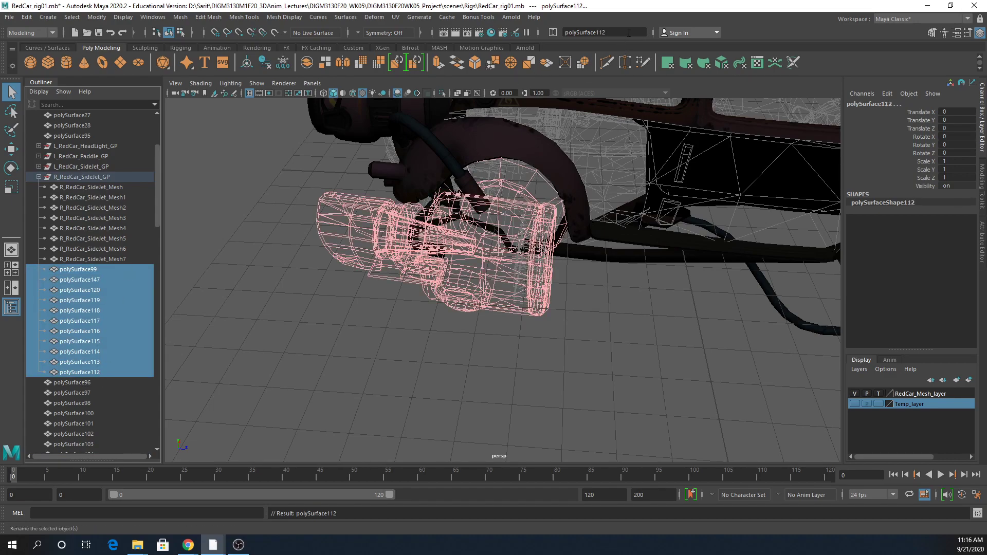
click(576, 32)
text(L_RedCar_SideJet_GP)
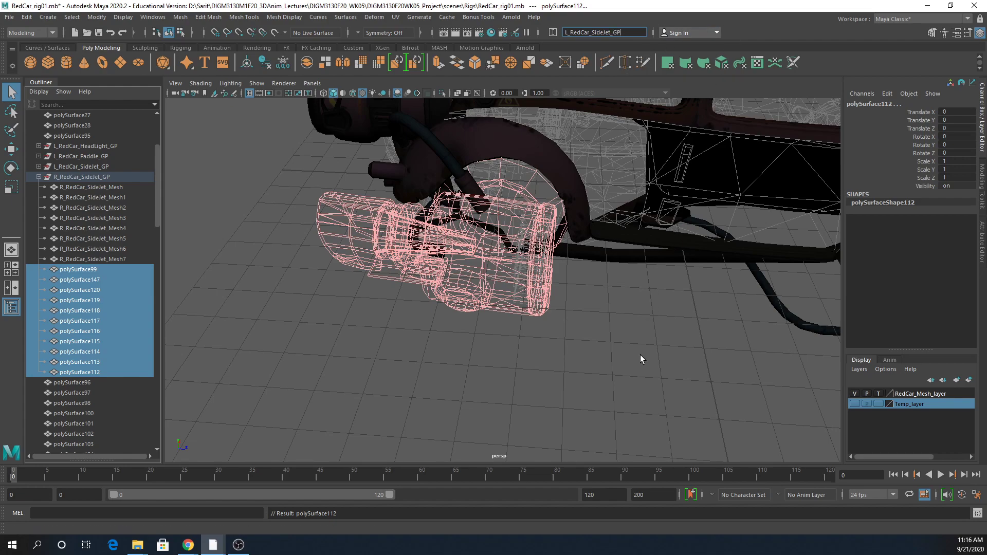
key(Escape)
Rename all the polySurface pieces inside R_RedCar_SideJet_GP with the base name R_RedCar_SideJet_Mesh, copied from an existing mesh.
click(105, 262)
double_click(93, 259)
drag(122, 259, 31, 262)
key(ctrl+c)
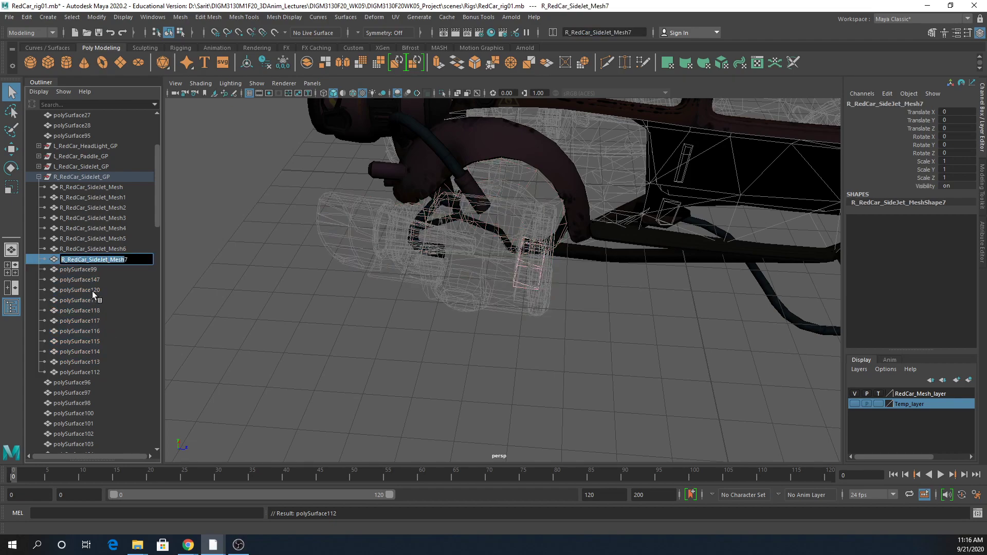
click(87, 271)
shift+click(88, 371)
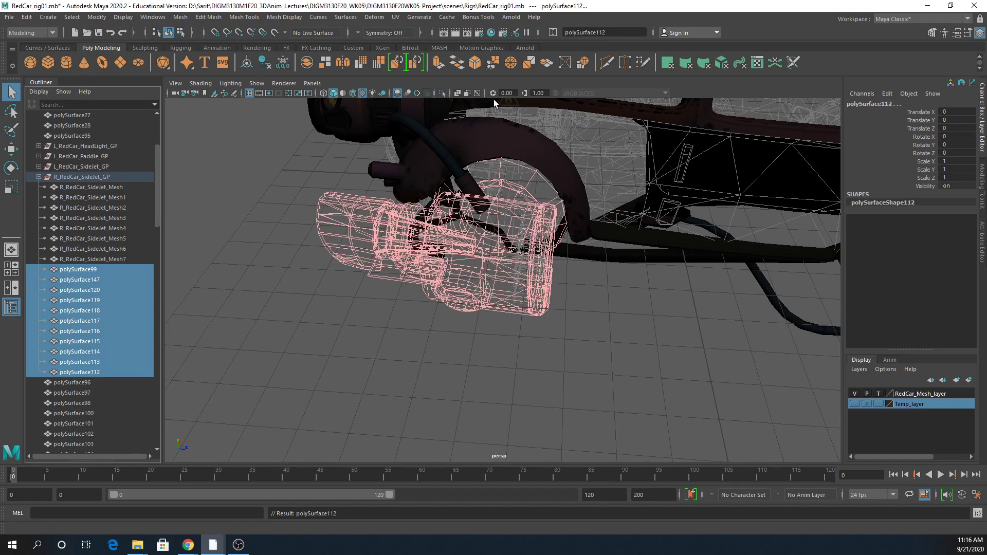
click(604, 32)
key(ctrl+v)
key(Return)
Select all the right front paddle pieces, including the plate and its suspension arms, and group them.
click(624, 334)
mouse_move(626, 337)
alt+mouse_down()
mouse_move(559, 364)
mouse_move(648, 330)
mouse_move(655, 360)
mouse_move(619, 308)
mouse_move(553, 364)
mouse_move(637, 329)
alt+mouse_up()
alt+right_drag(637, 329, 367, 297)
alt+drag(367, 297, 547, 373)
drag(783, 402, 495, 246)
ctrl+drag(396, 177, 427, 337)
ctrl+drag(714, 194, 680, 226)
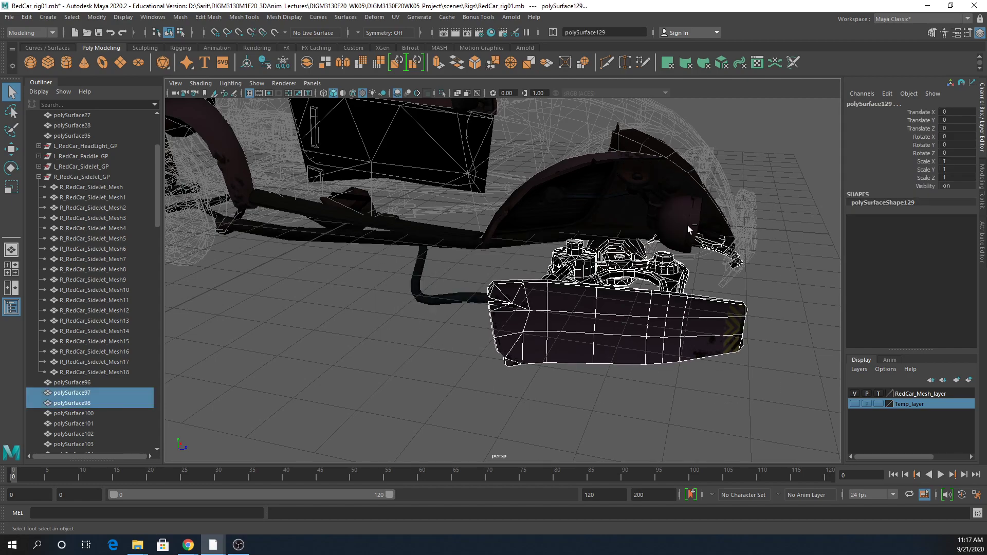
ctrl+drag(755, 256, 713, 283)
ctrl+drag(738, 177, 653, 241)
alt+drag(782, 271, 823, 298)
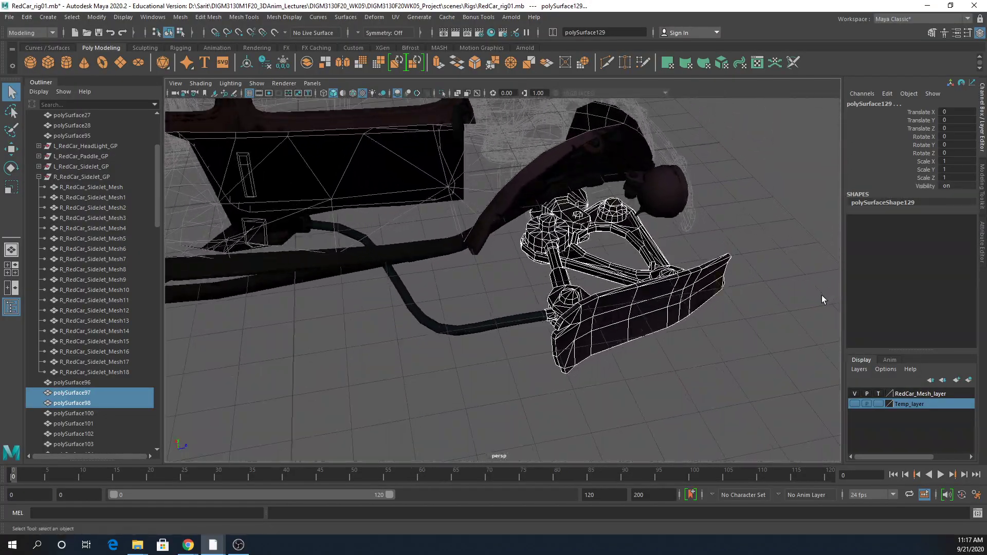
key(ctrl+g)
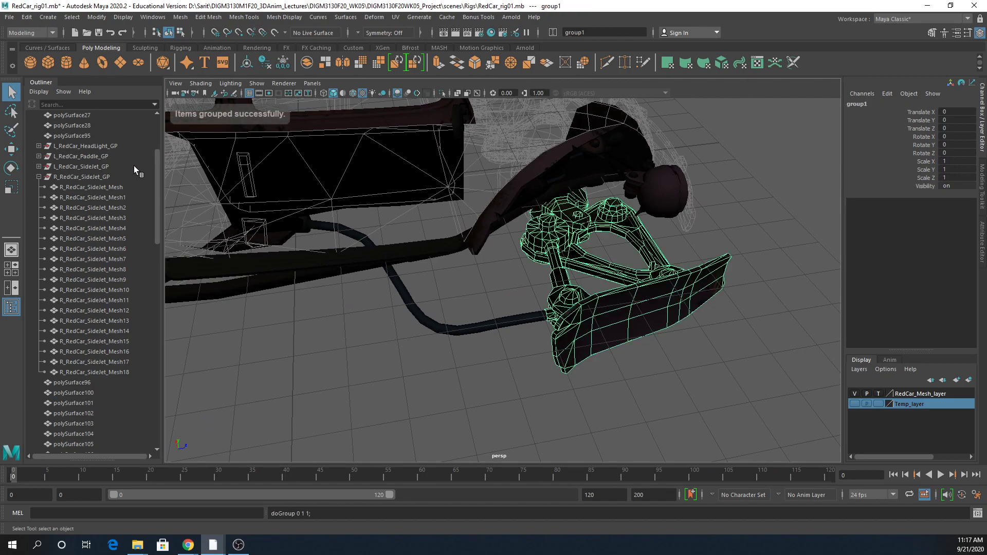
Collapse R_RedCar_SideJet_GP and rename the new paddle group R_RedCar_Paddle_GP, based on the left paddle group's name.
scroll(140, 262, down, 3)
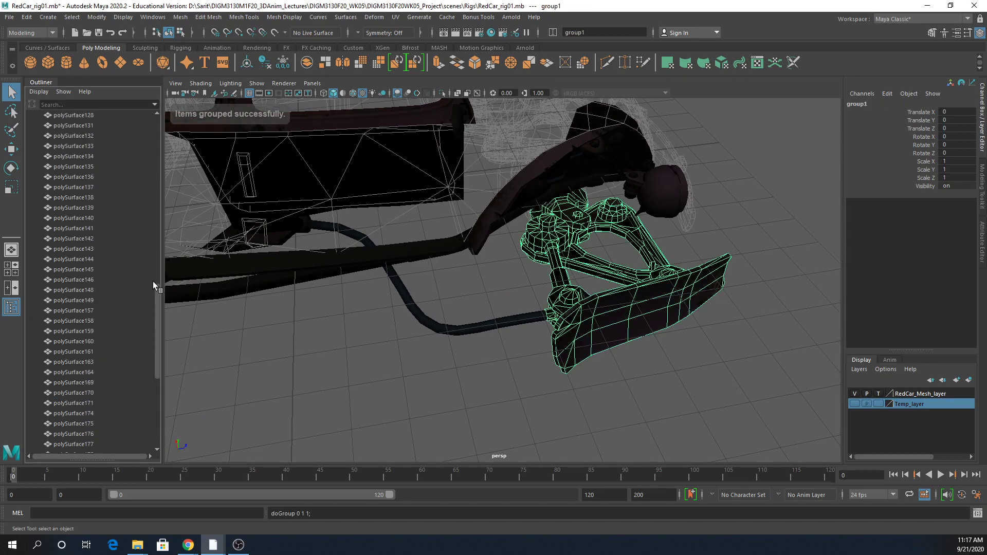
drag(168, 190, 168, 147)
click(38, 239)
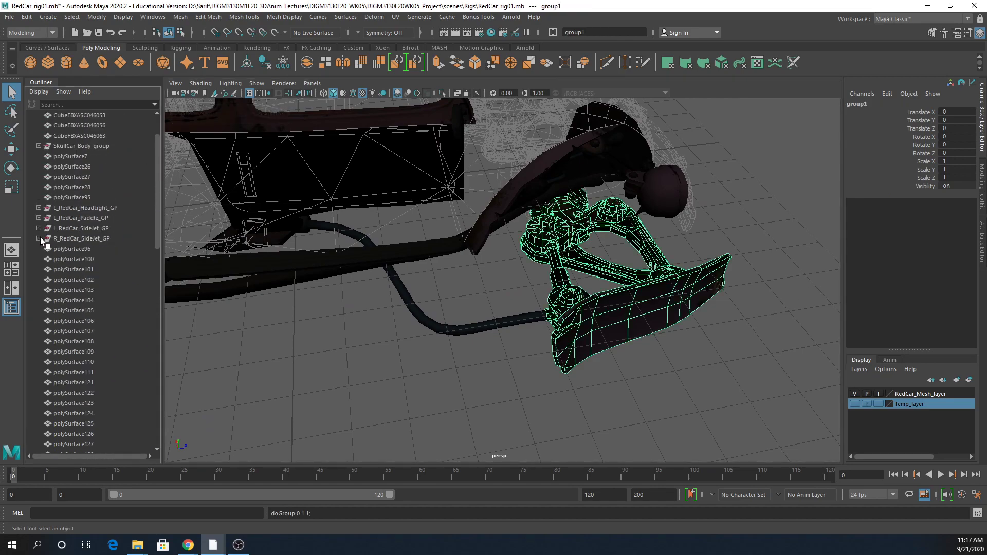
double_click(98, 218)
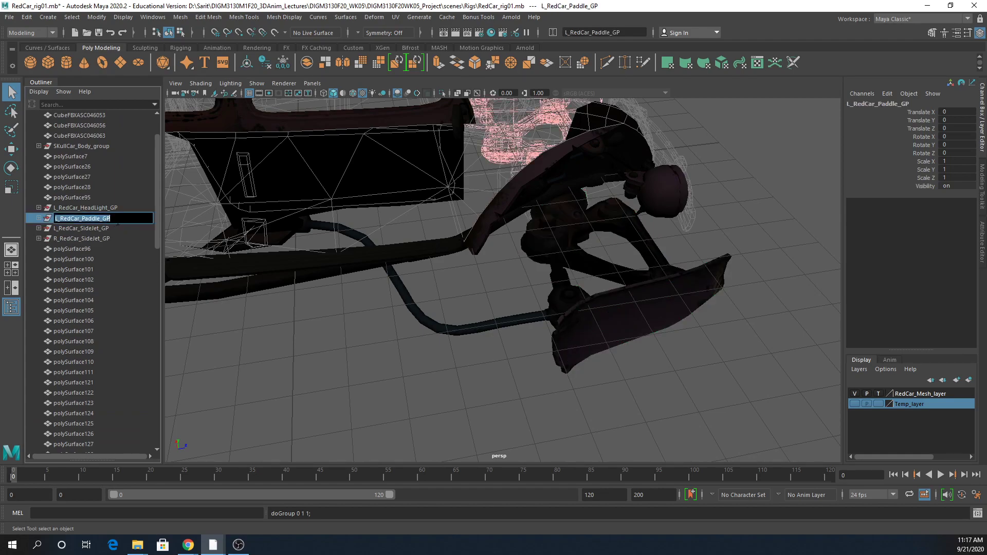
click(275, 373)
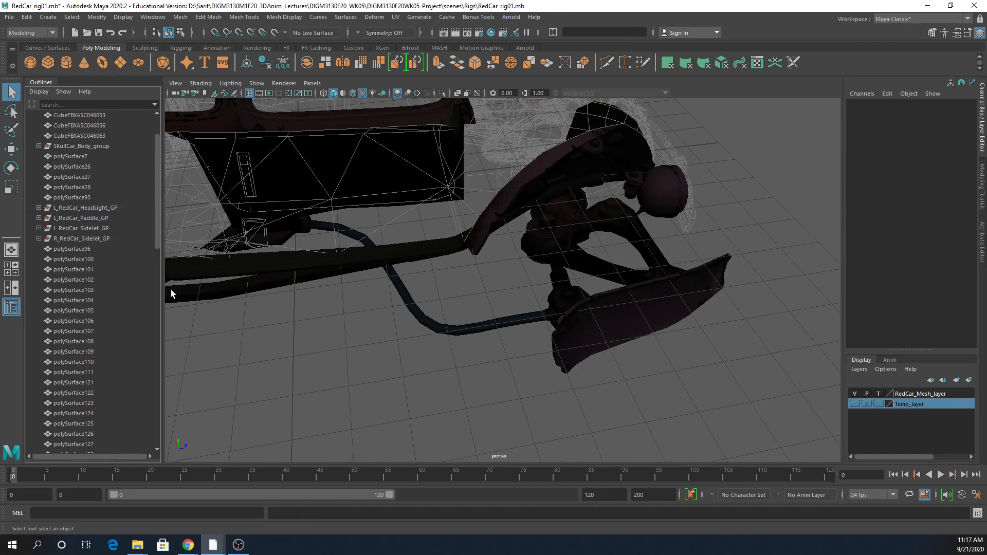
drag(157, 230, 128, 453)
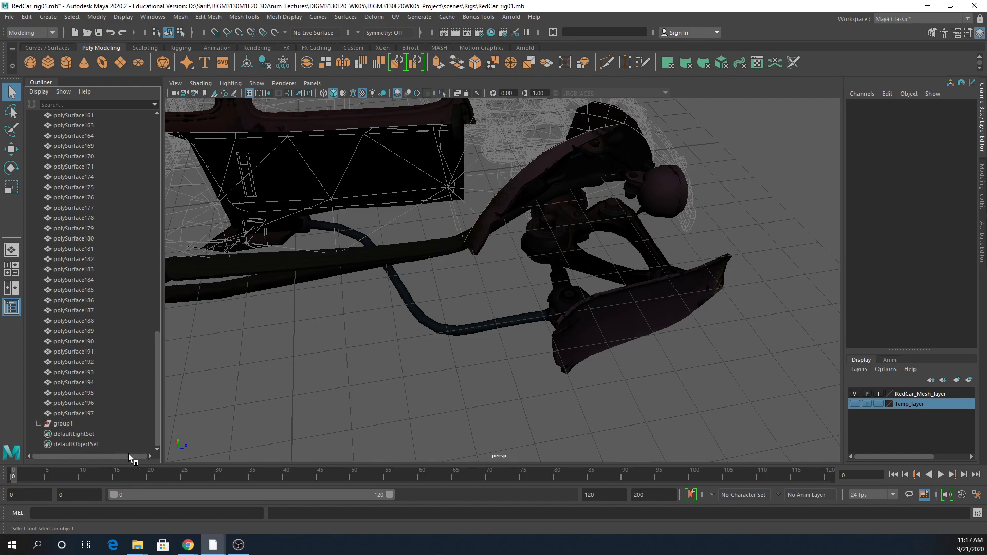
click(70, 422)
double_click(70, 424)
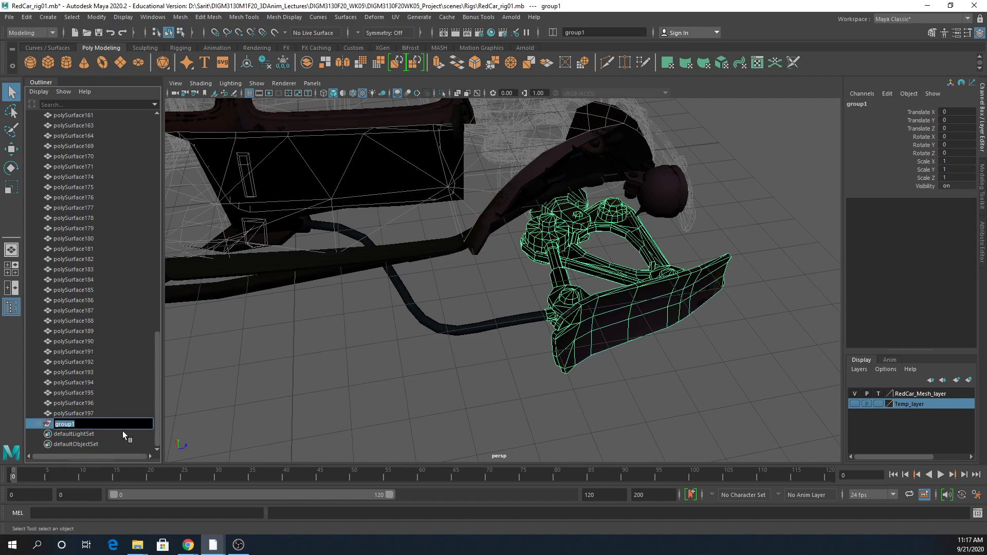
text(L_RedCar_Paddle_GPR_)
key(Return)
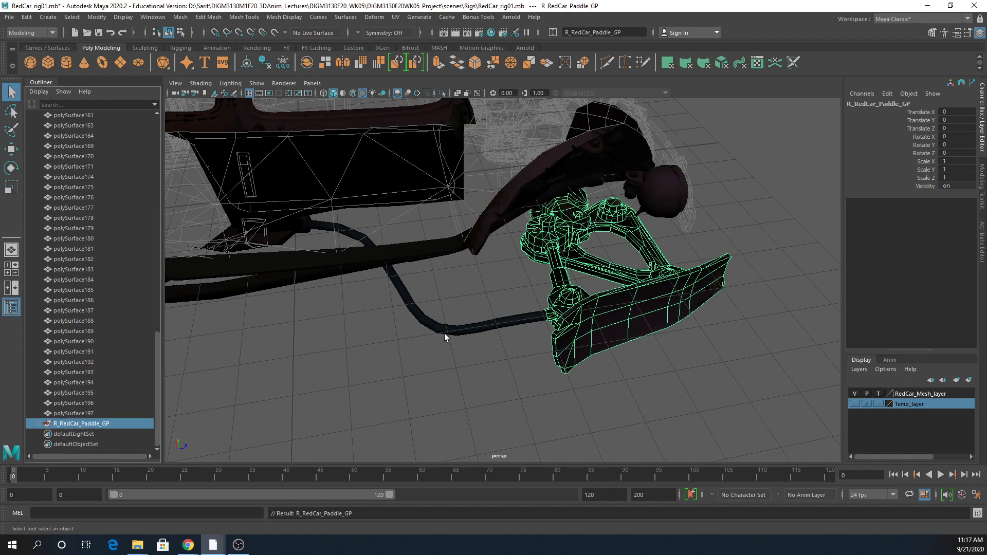
Add R_RedCar_Paddle_GP to RedCar_Mesh_layer.
click(921, 393)
right_click(921, 394)
click(909, 421)
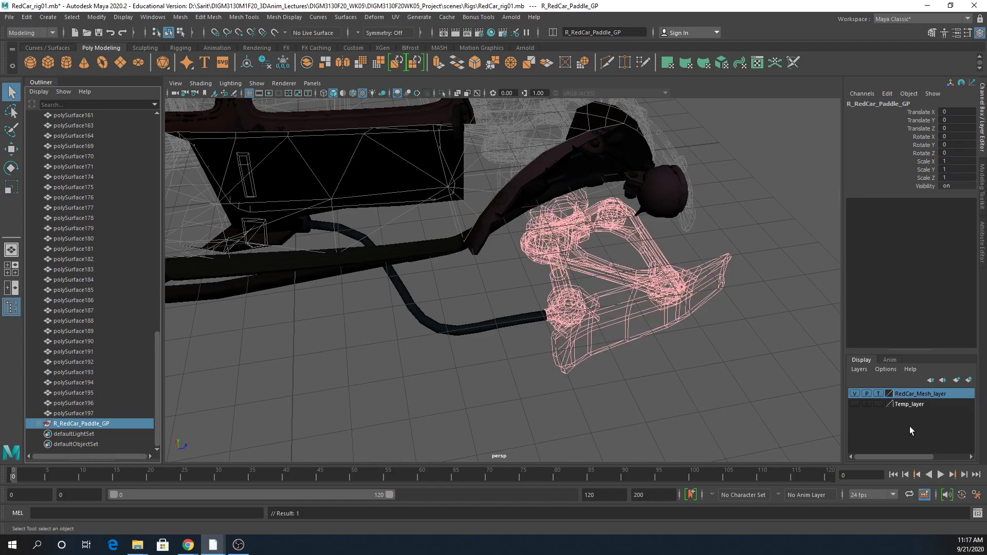
Select the right headlight with its mounting arms and brackets under the front fender and group the pieces.
click(733, 385)
alt+drag(736, 397, 584, 419)
drag(663, 197, 501, 330)
alt+drag(450, 220, 643, 228)
ctrl+click(643, 228)
alt+drag(764, 379, 760, 416)
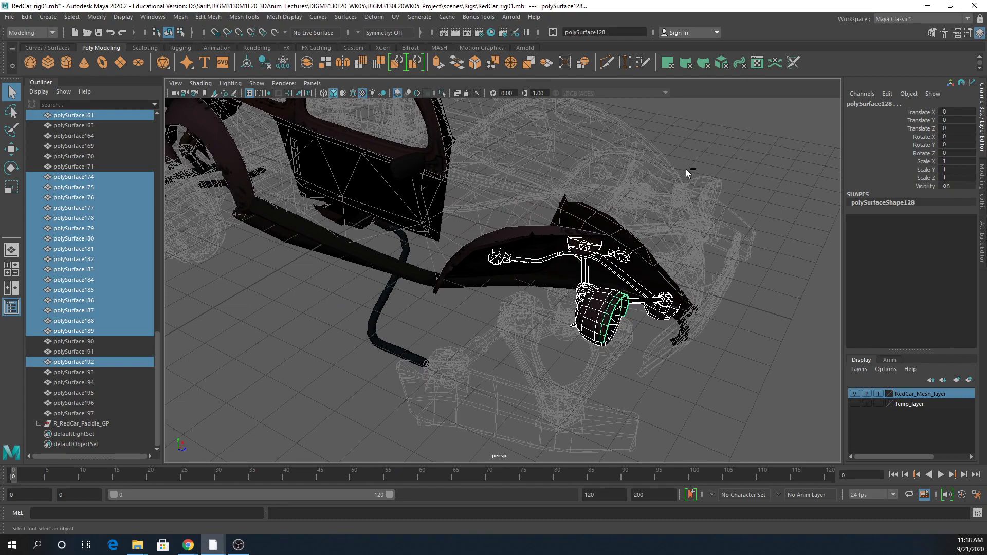
key(ctrl+g)
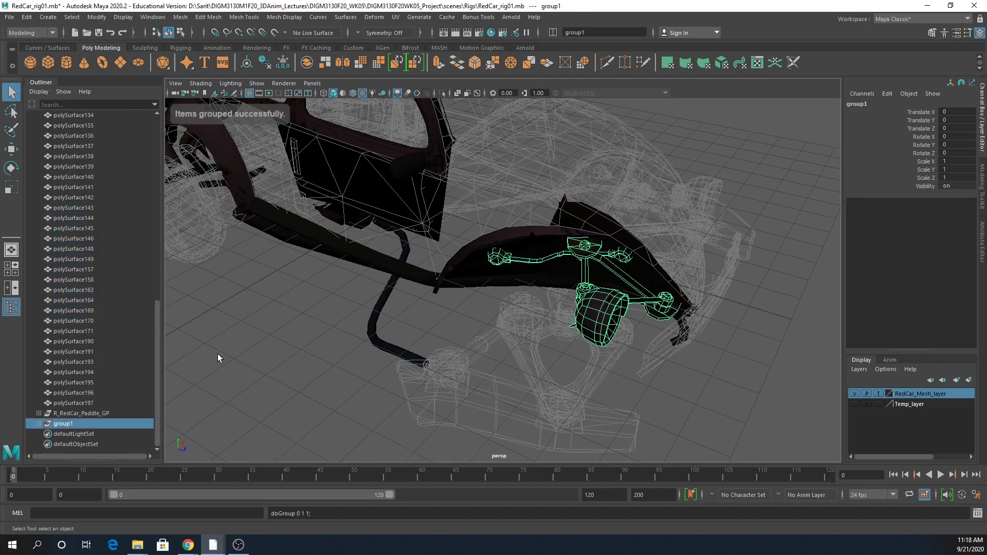
Rename the new headlight group R_RedCar_HeadLight_GP.
double_click(92, 424)
text(L_RedCar_Paddle_GP)
key(Home)
key(Delete)
text(R)
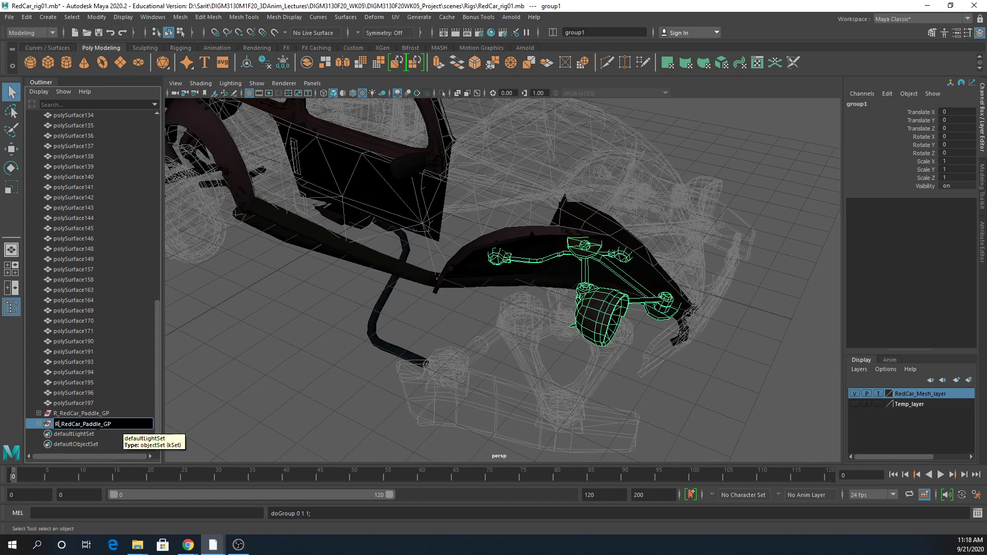
drag(102, 424, 82, 424)
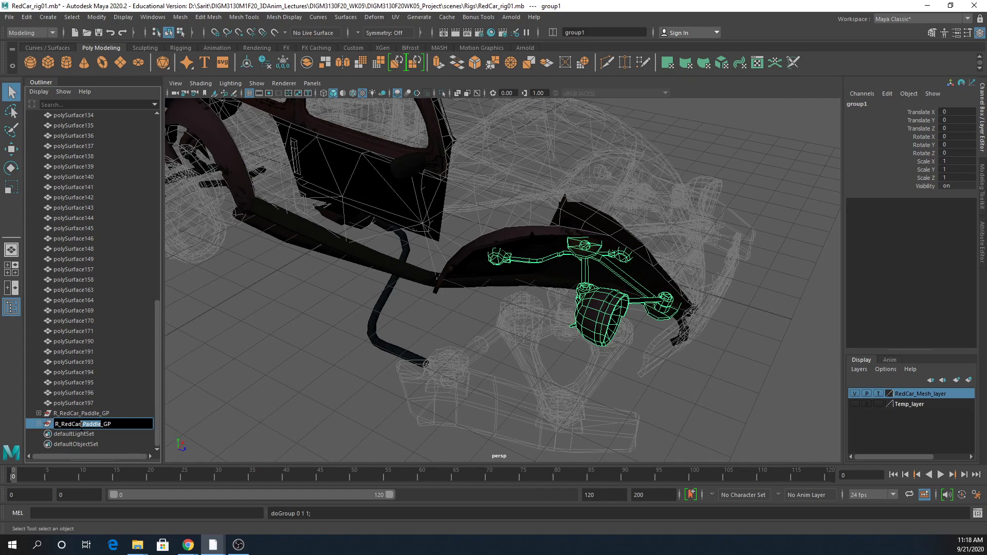
text(HeadLight)
drag(111, 424, 2, 425)
key(Return)
Expand R_RedCar_HeadLight_GP and rename all its pieces as numbered R_RedCar_HeadLight_Mesh objects.
click(39, 424)
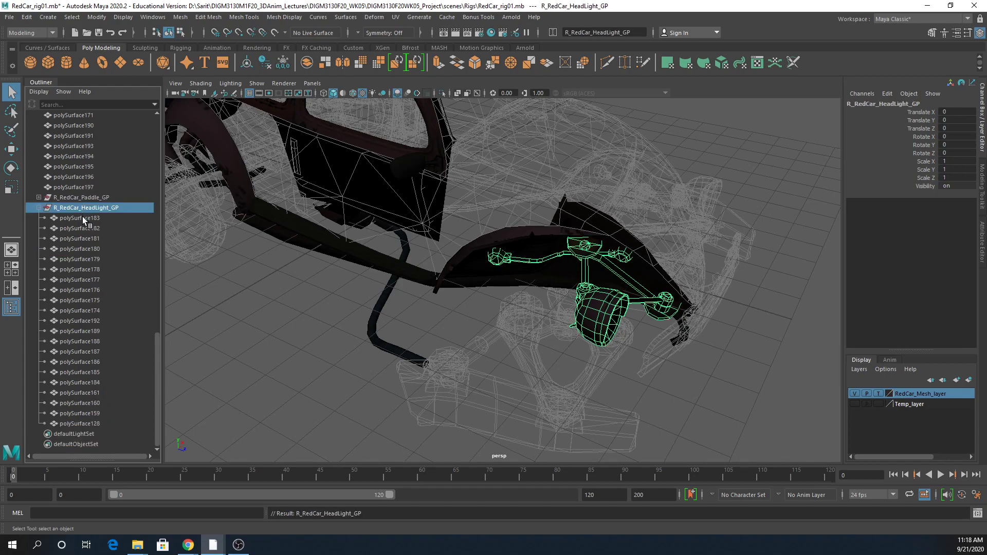
click(85, 218)
shift+click(98, 424)
click(591, 32)
text(R_RedCar_HeadLight_)
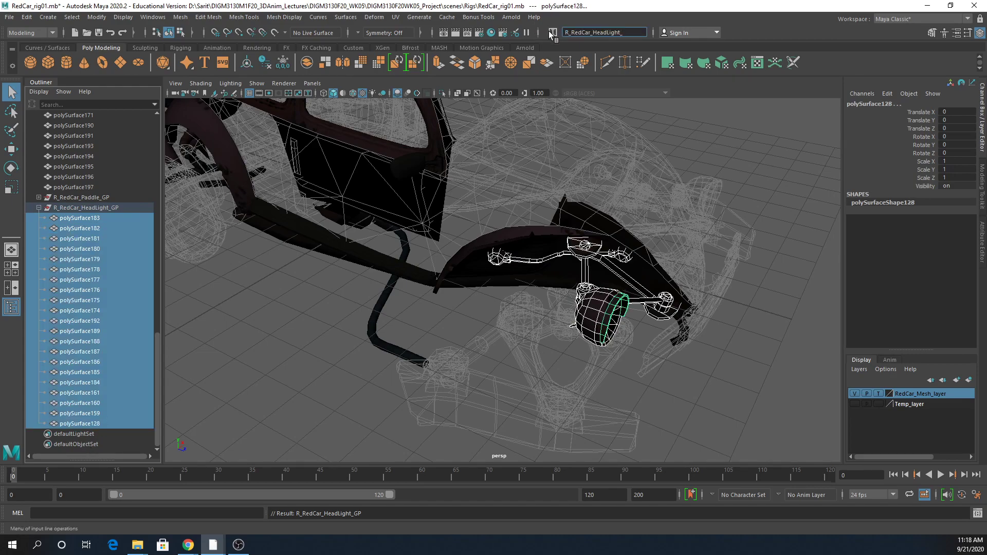
text(Mesh21)
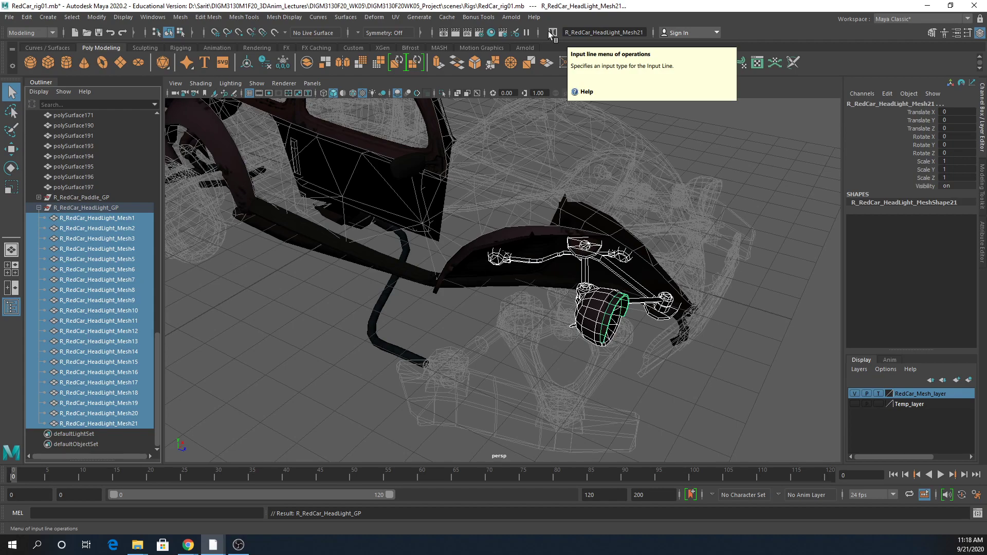
key(Return)
Collapse R_RedCar_HeadLight_GP and add the group to RedCar_Mesh_layer.
click(85, 208)
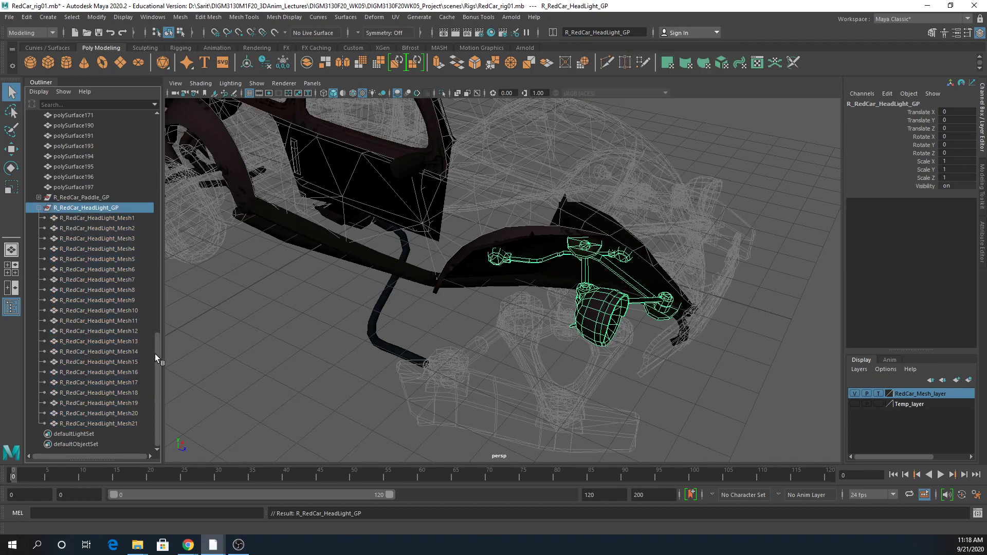
click(39, 207)
drag(156, 378, 149, 250)
key(a)
alt+drag(393, 359, 520, 366)
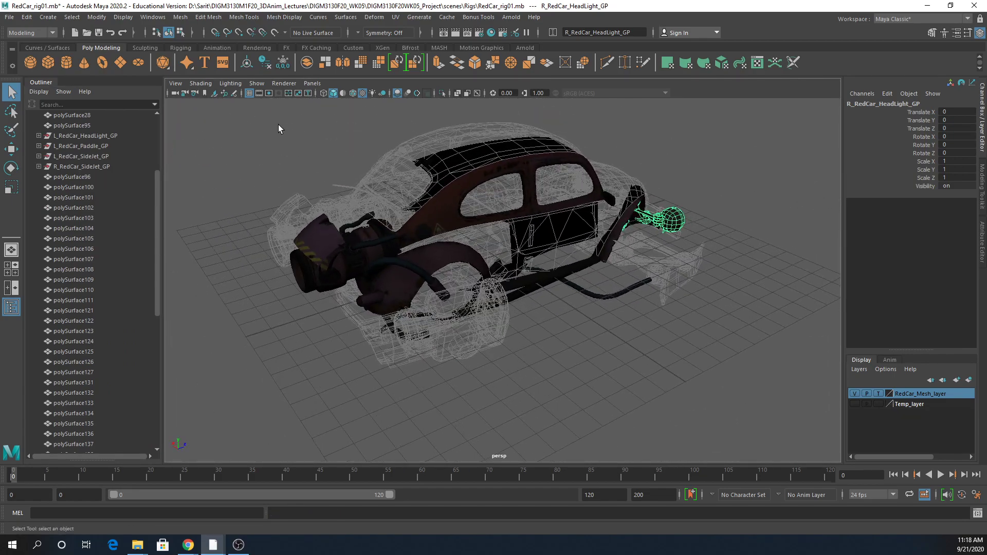
right_click(930, 395)
click(921, 415)
Select all the visible car body pieces, leaving out the curved front hose with its end fittings and the bent lower pipe.
click(713, 317)
alt+drag(713, 324, 540, 319)
drag(199, 139, 739, 426)
alt+drag(601, 397, 643, 433)
alt+drag(515, 338, 488, 300)
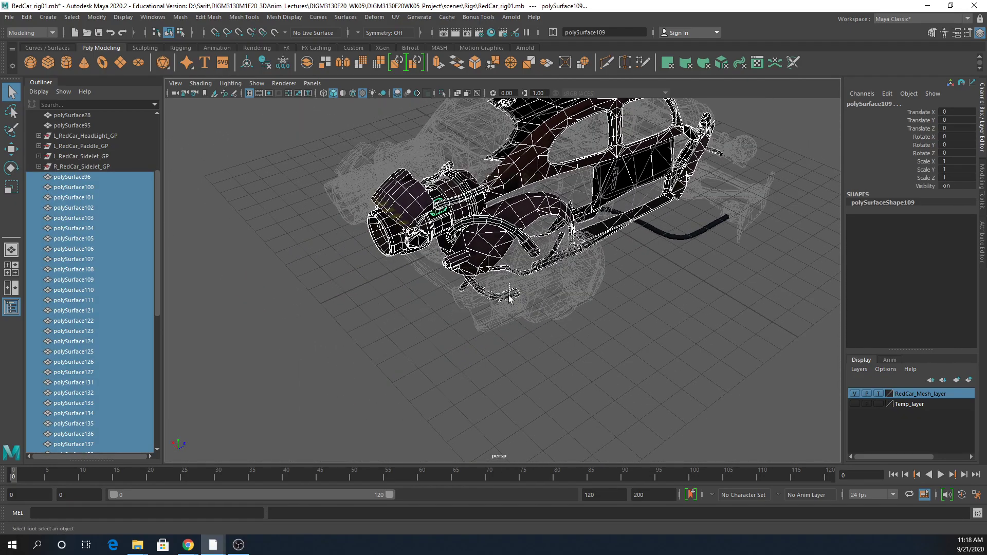
shift+click(509, 293)
scroll(511, 341, up, 10)
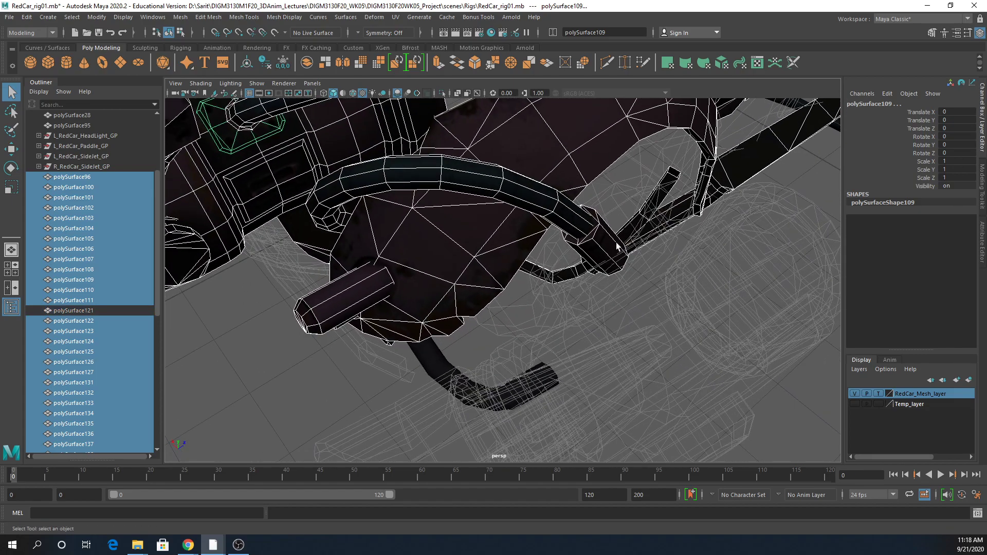
shift+click(601, 239)
shift+click(569, 226)
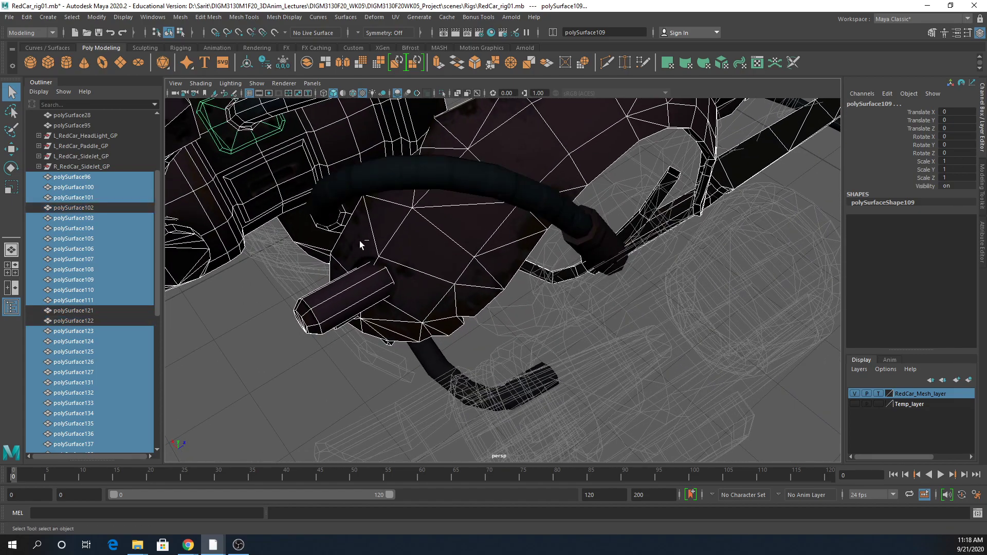
shift+click(337, 231)
scroll(453, 300, down, 10)
mouse_move(452, 300)
alt+mouse_down()
mouse_move(435, 298)
mouse_move(450, 307)
alt+mouse_up()
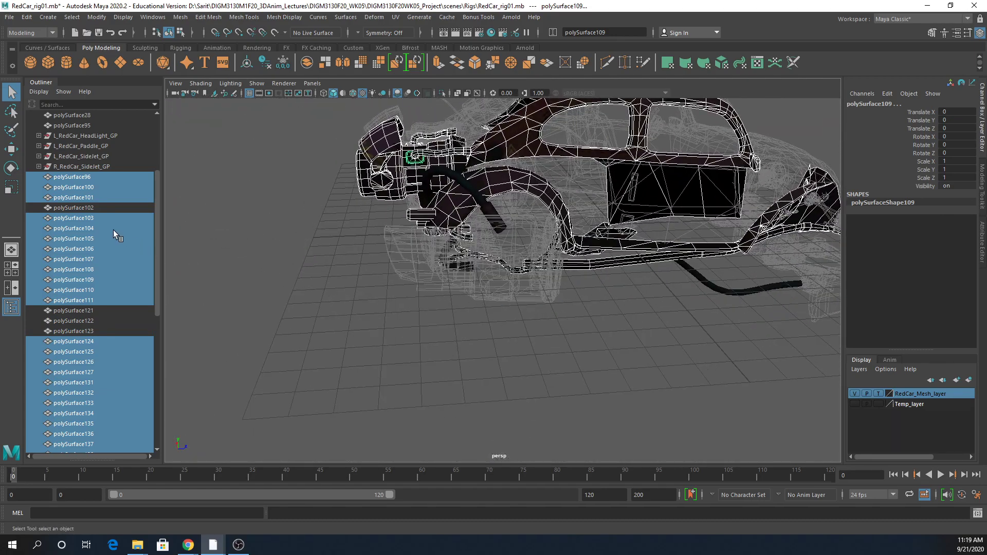
Rename all the selected body pieces as numbered RedCar_BD_Mesh objects.
drag(158, 183, 154, 163)
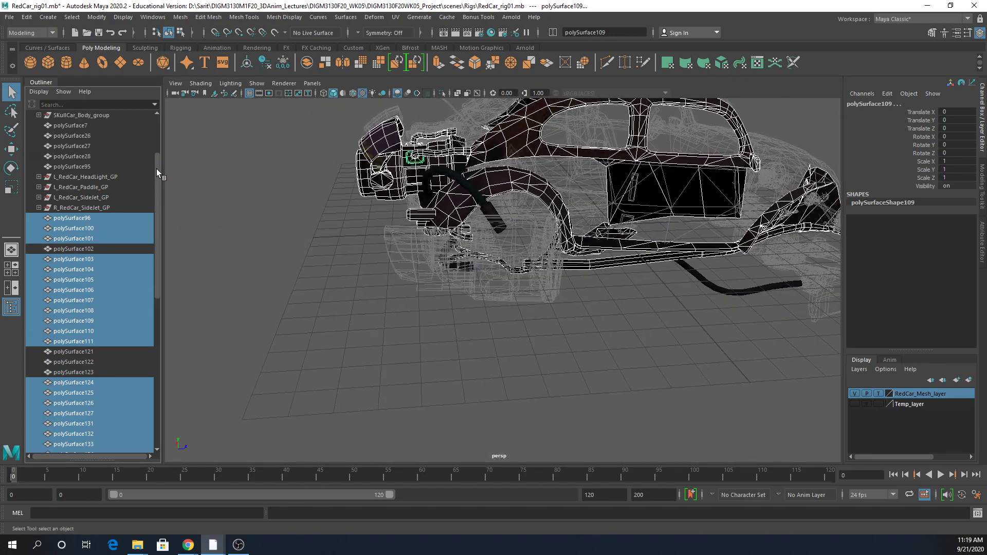
click(615, 34)
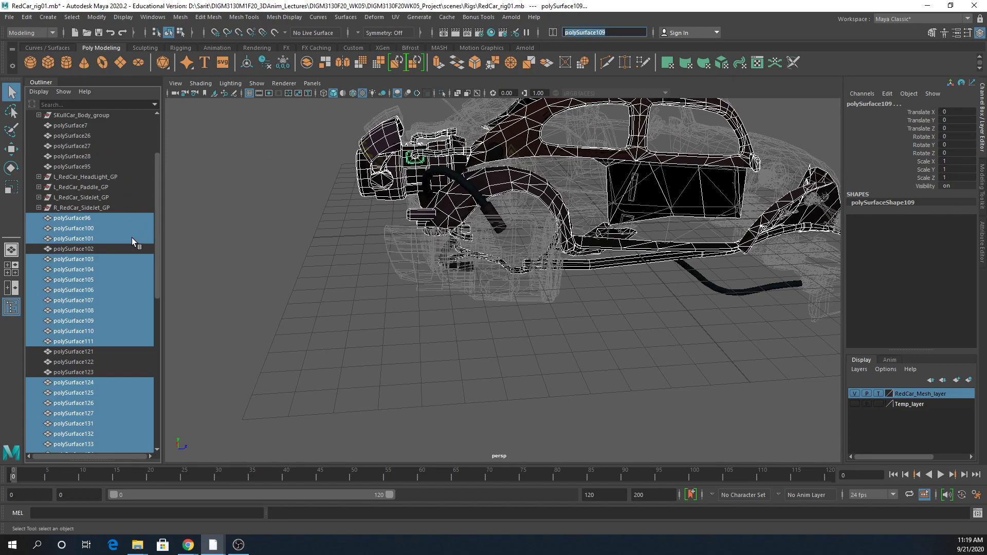
click(39, 115)
click(39, 115)
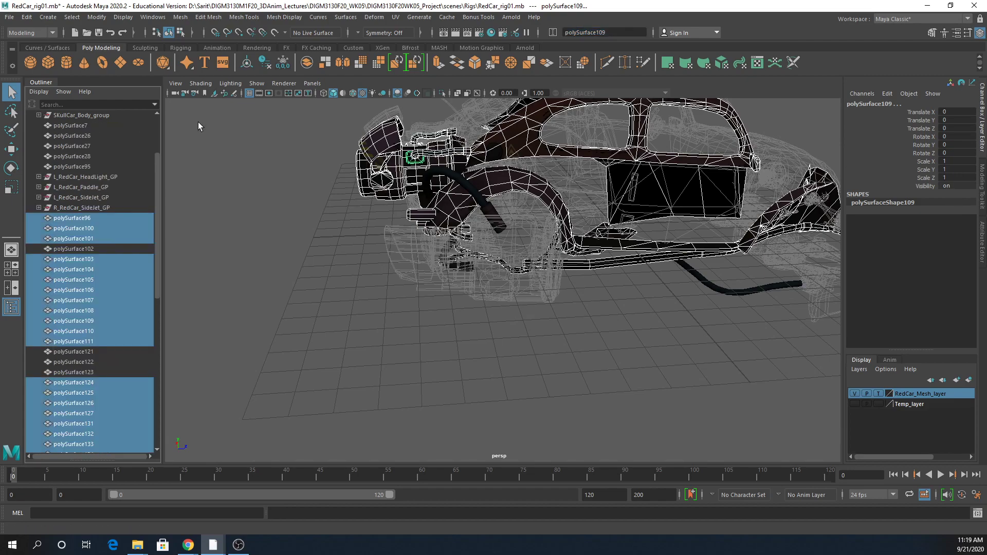
text(RedCar_BD_)
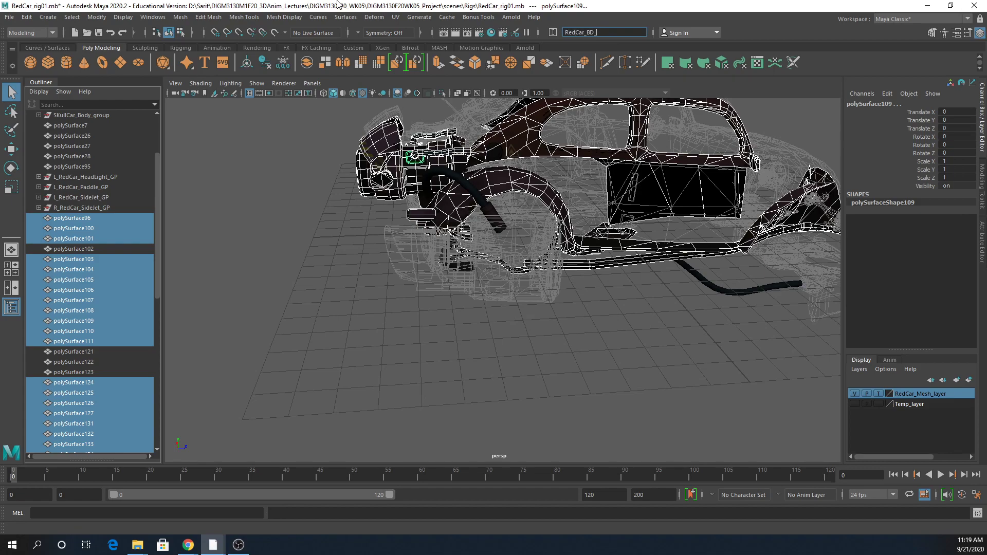
text(Mesh)
key(Return)
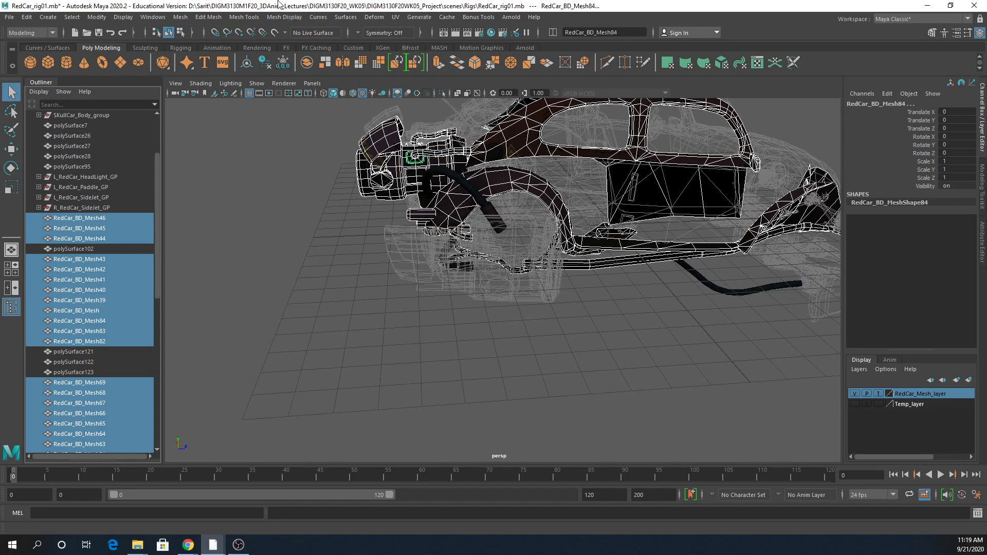
Move the renamed RedCar_BD_Mesh pieces into SKullCar_Body_group and check the group's contents by selecting it.
drag(158, 204, 153, 170)
drag(123, 294, 122, 197)
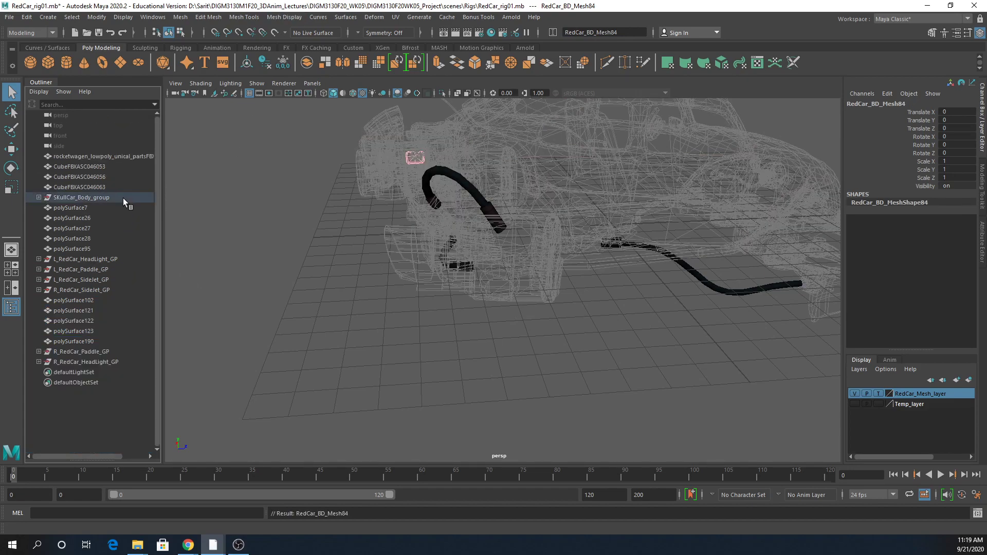
click(91, 199)
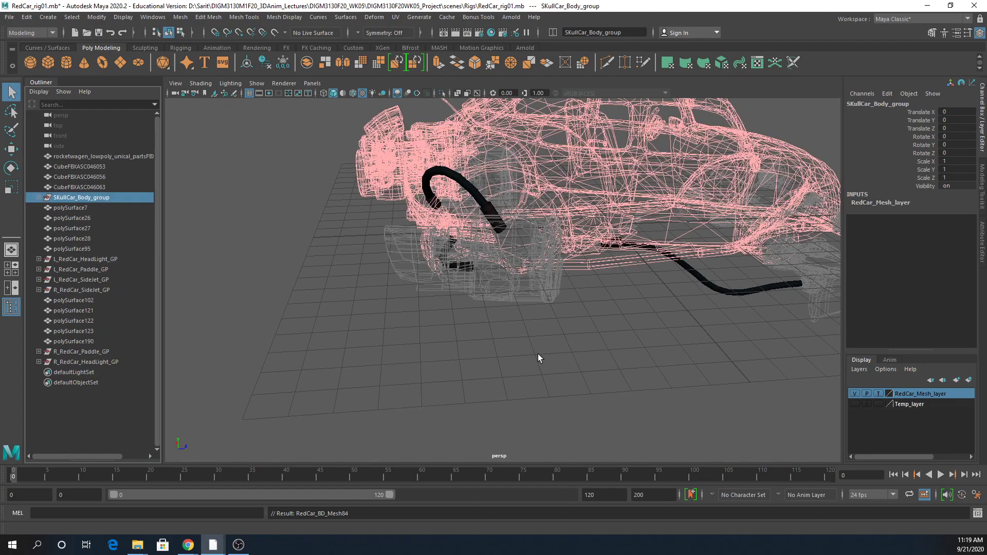
click(538, 353)
Select the remaining loose hoses and pipes and add them to RedCar_Mesh_layer.
alt+drag(568, 377, 537, 354)
drag(431, 226, 746, 370)
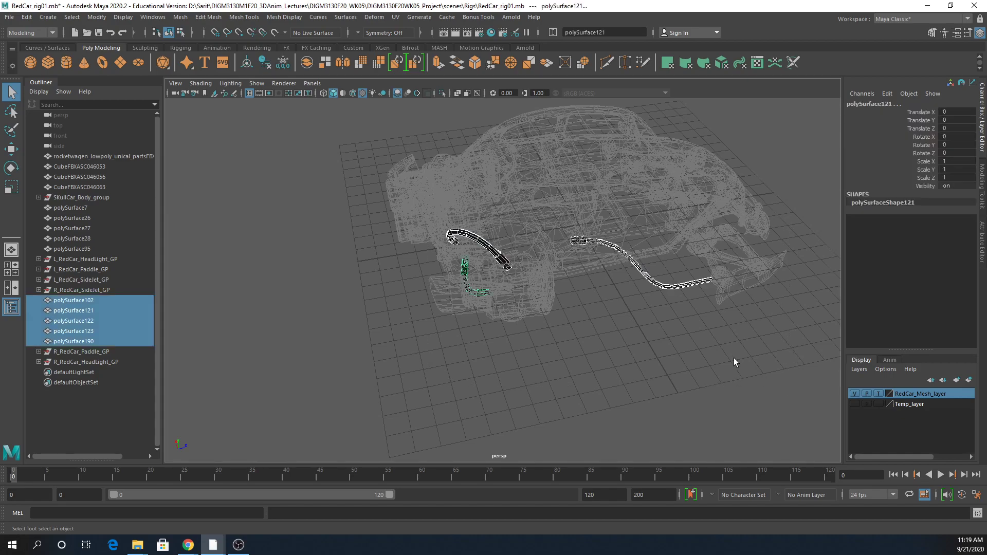
right_click(952, 405)
click(951, 417)
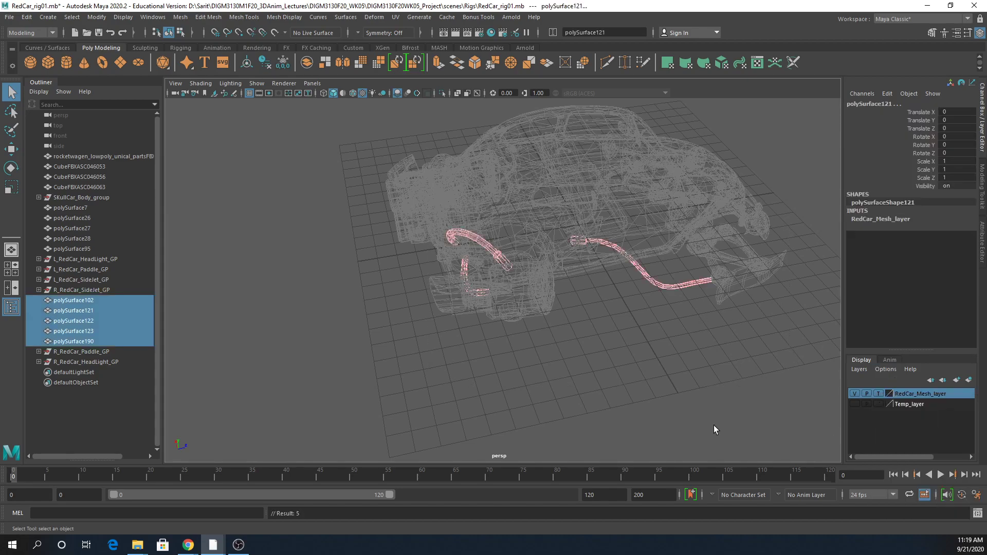
click(679, 415)
Remove the rocketwagen_lowpoly_unical_parts mesh from Temp_layer and examine where the piece sits on the car.
click(94, 156)
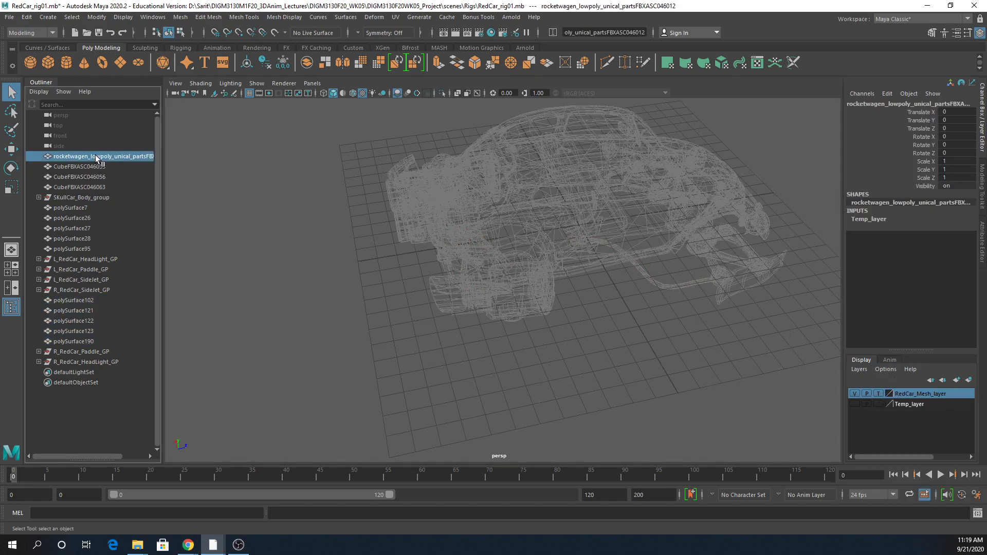
right_click(913, 403)
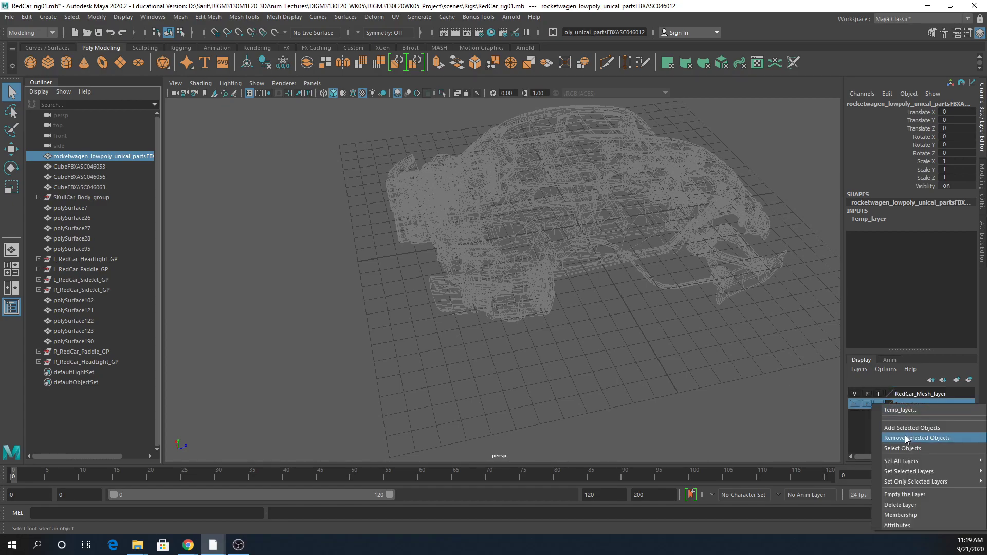
click(905, 440)
alt+drag(643, 360, 772, 327)
scroll(715, 371, up, 10)
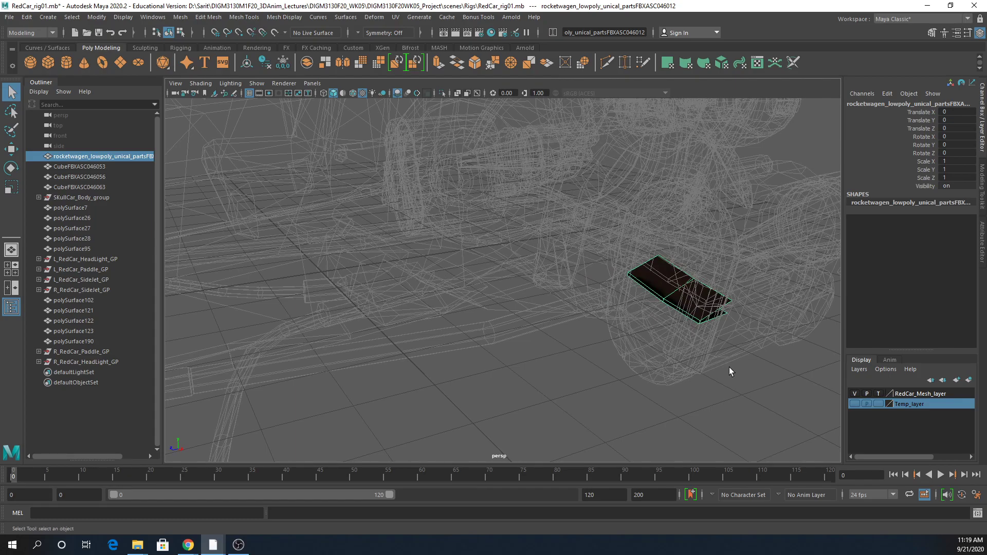
alt+right_drag(712, 374, 560, 350)
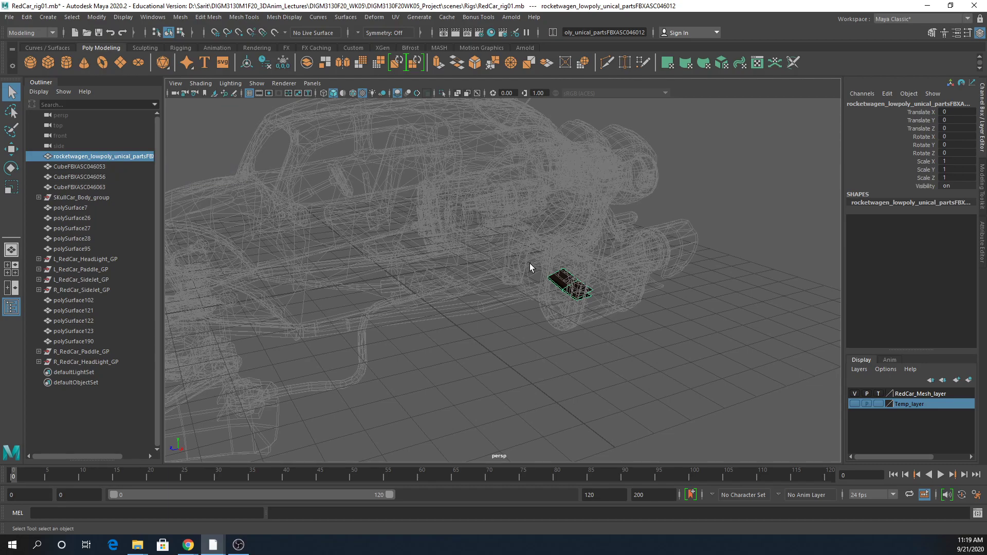
alt+drag(566, 330, 207, 292)
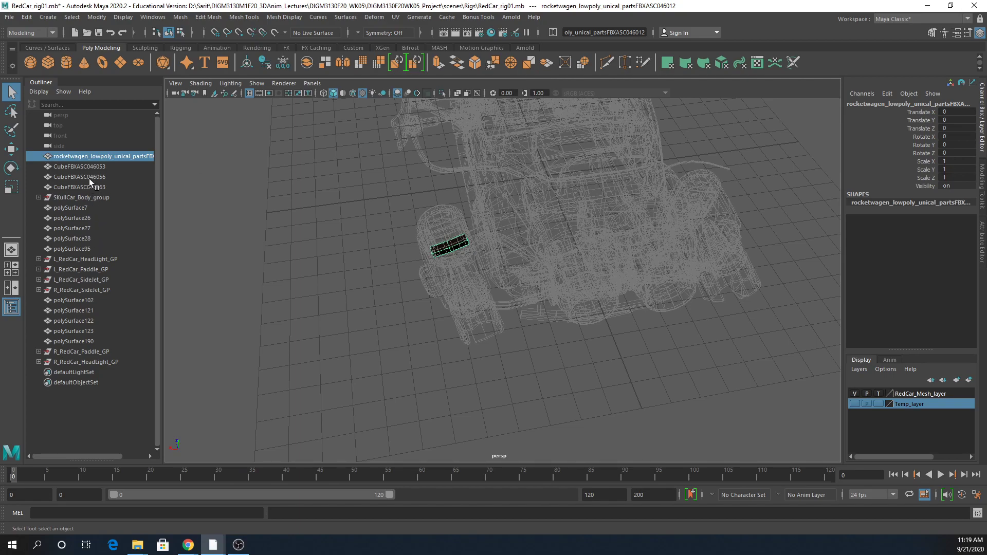
Move the rocketwagen_lowpoly_unical_parts mesh into L_RedCar_SideJet_GP and expand that group.
drag(93, 157, 102, 280)
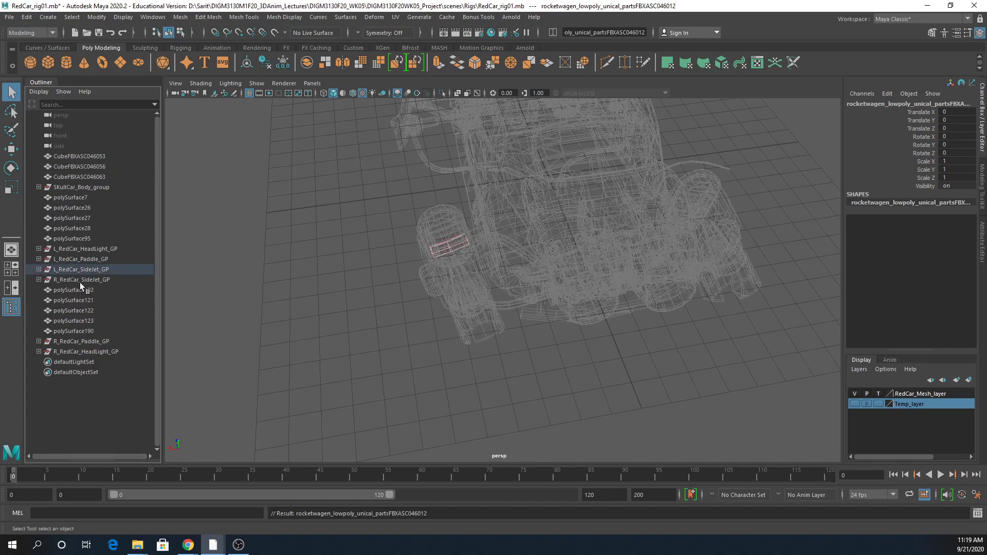
click(39, 269)
scroll(119, 327, down, 4)
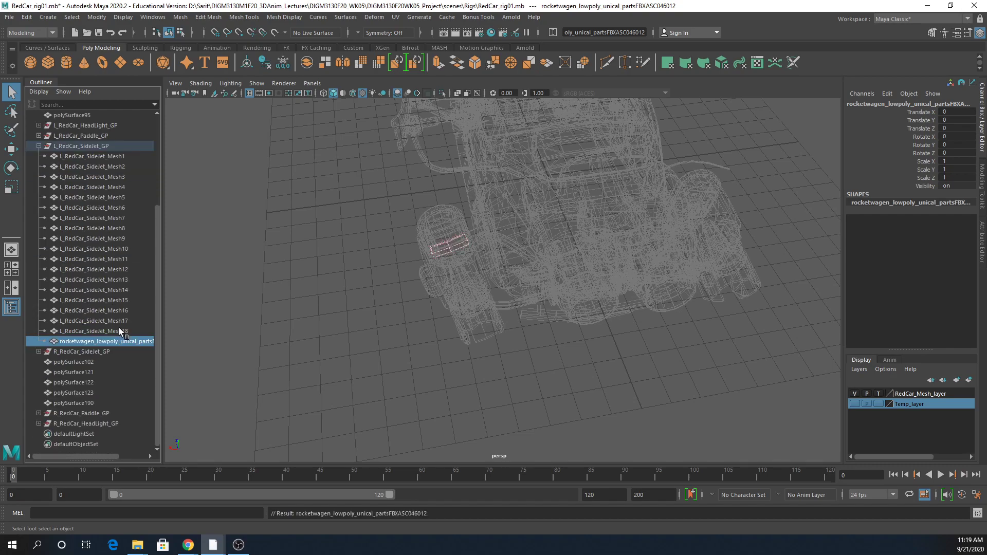
Rename the added rocketwagen piece L_RedCar_SideJet_Mesh, reusing its sibling's name without the number, and collapse the group.
double_click(114, 332)
key(ctrl+c)
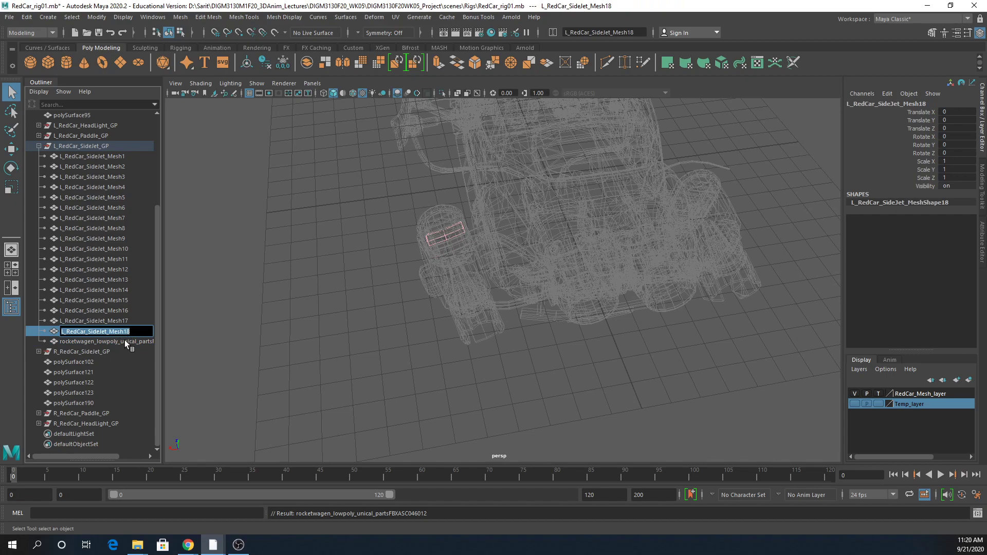
double_click(124, 341)
key(ctrl+v)
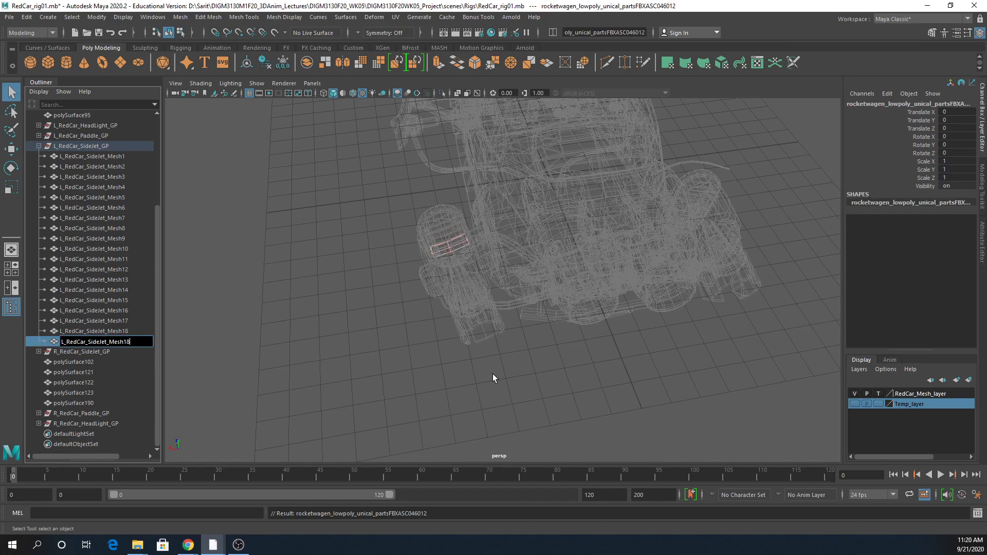
key(BackSpace)
key(BackSpace)
key(Return)
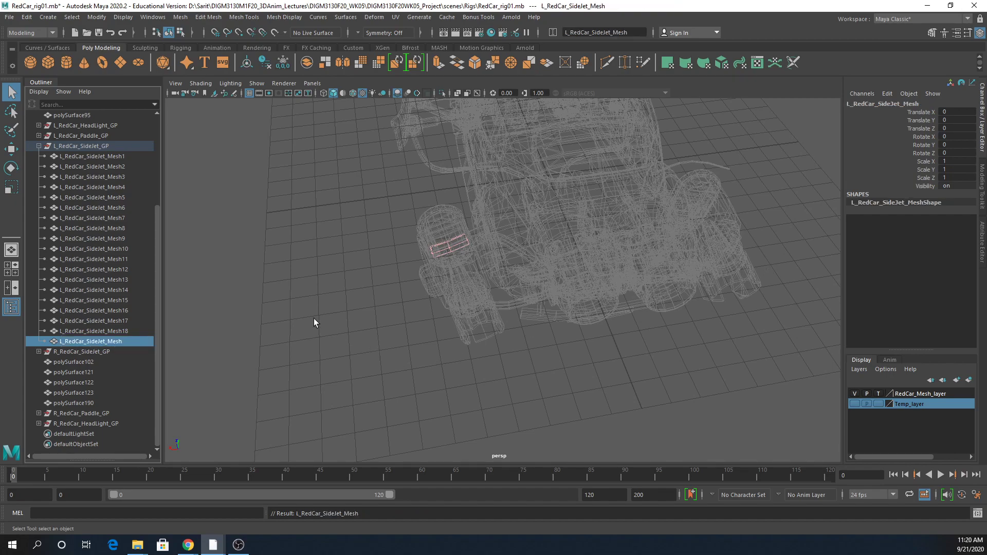
click(39, 146)
Remove CubeFBXASC046053, CubeFBXASC046056 and CubeFBXASC046063 from Temp_layer.
alt+drag(402, 248, 452, 360)
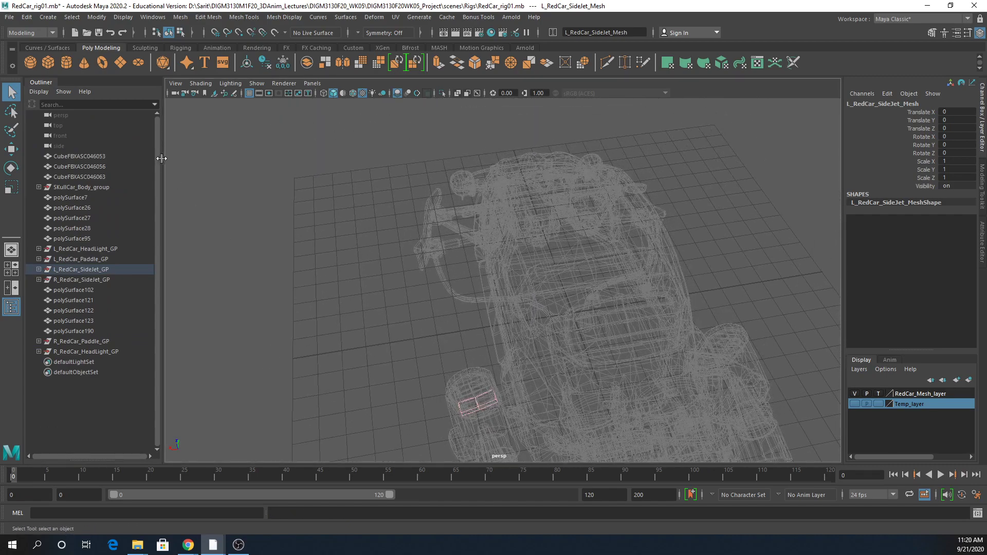
click(93, 157)
right_click(934, 406)
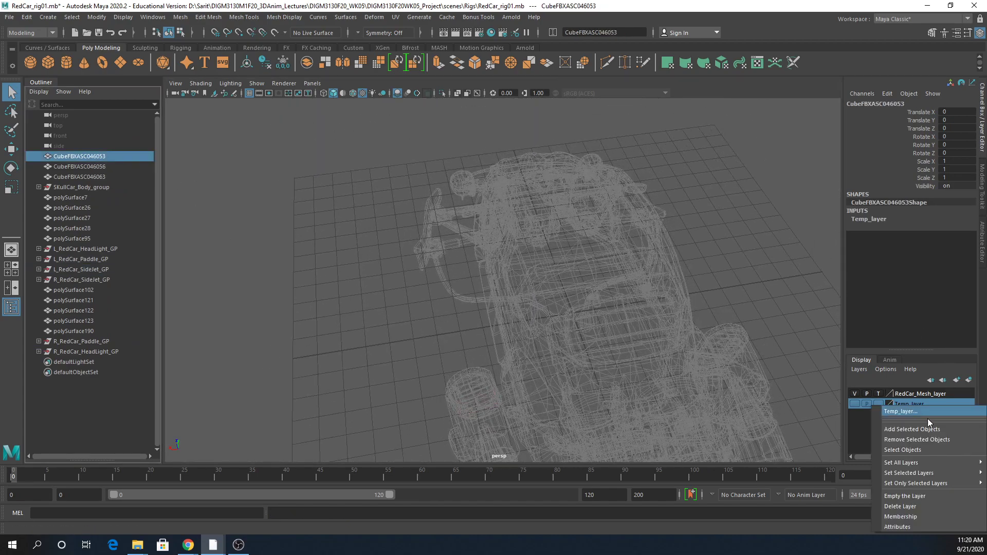
click(921, 441)
alt+drag(515, 301, 668, 299)
click(82, 166)
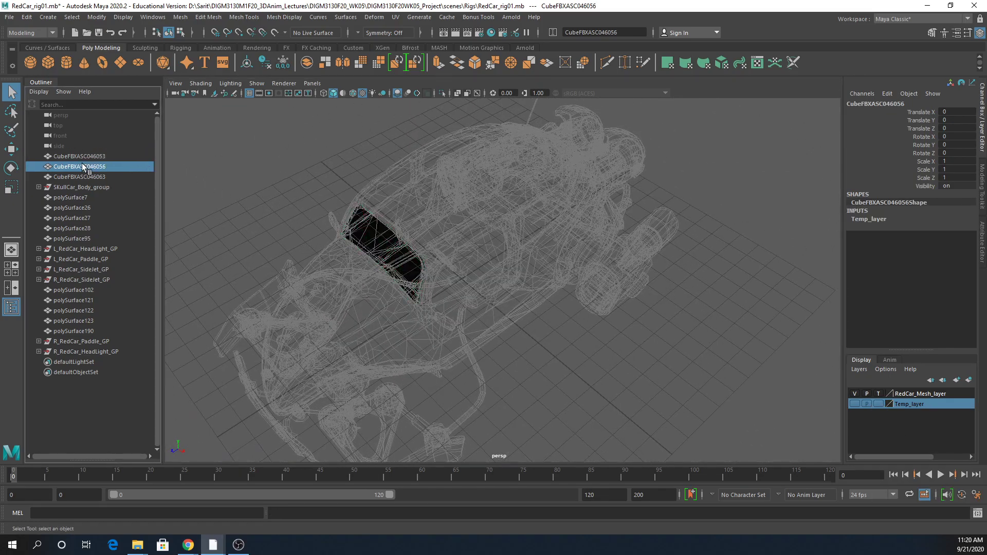
right_click(913, 404)
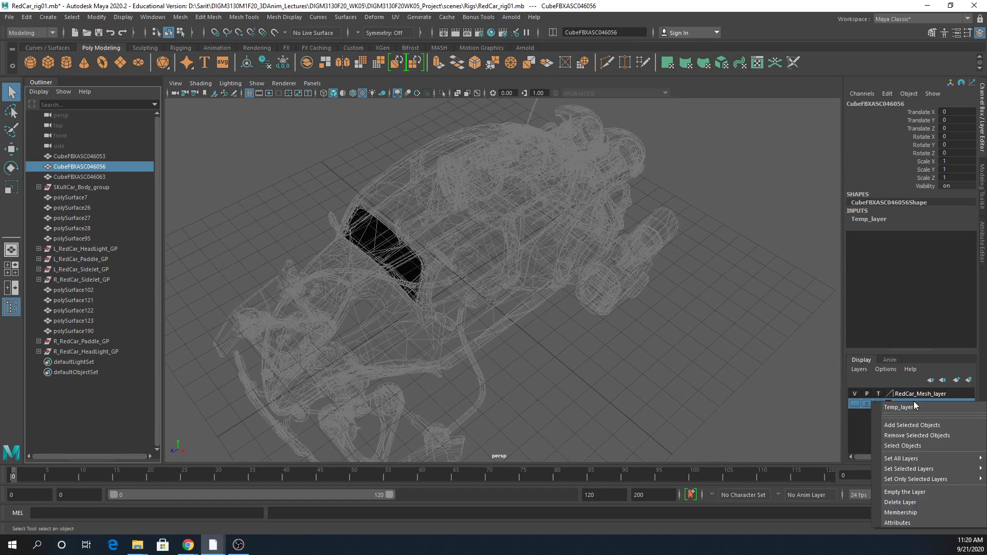
click(914, 435)
alt+drag(530, 373, 551, 368)
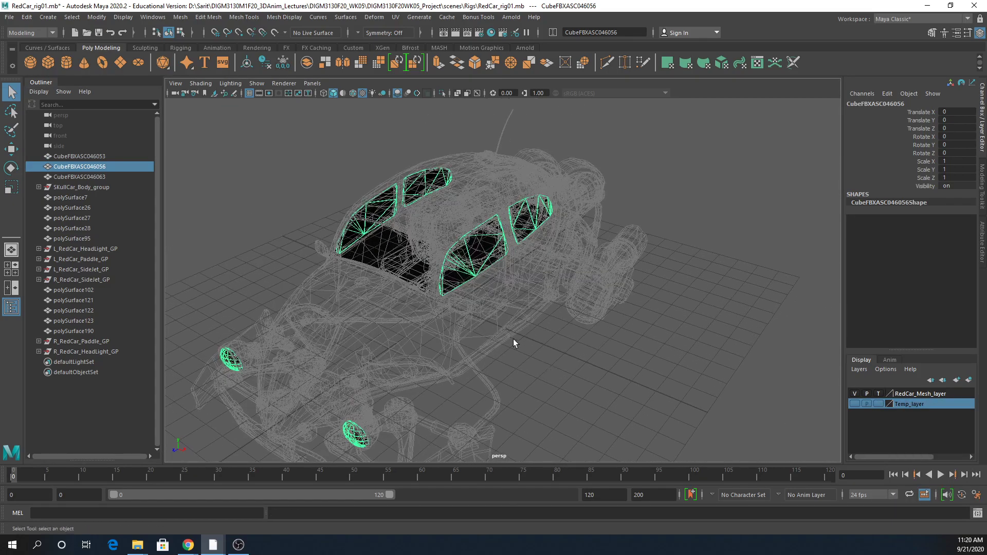
click(98, 176)
right_click(905, 404)
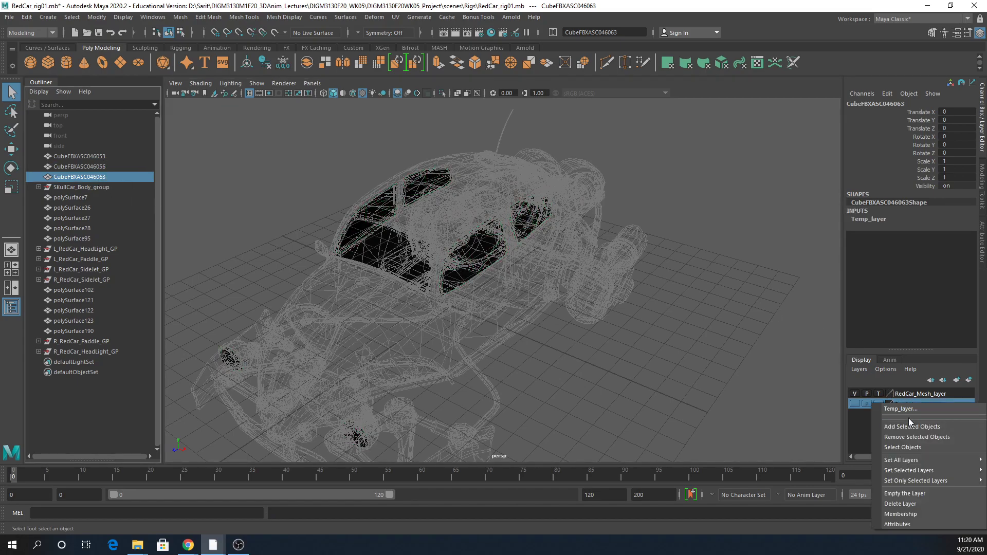
click(906, 438)
alt+drag(453, 329, 473, 319)
click(211, 208)
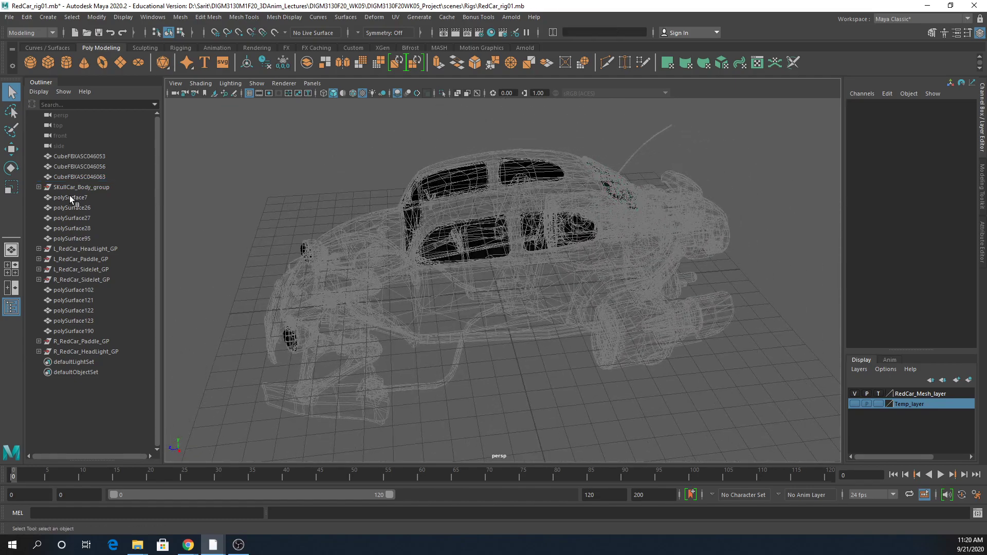
Select the three CubeFBXASC glass meshes together and separate them into individual pieces.
click(76, 156)
shift+click(79, 175)
alt+drag(479, 304, 493, 237)
shift+right_click(493, 235)
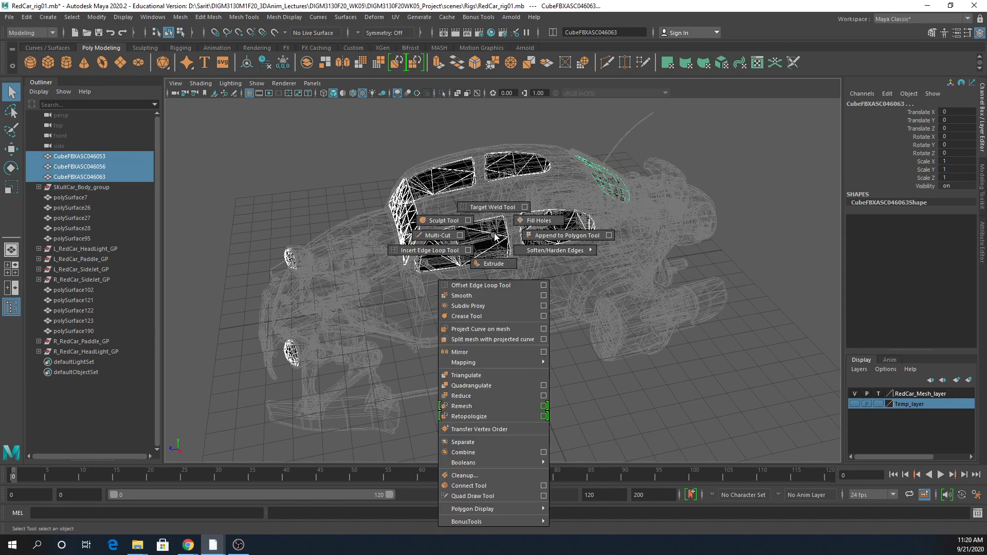
click(467, 440)
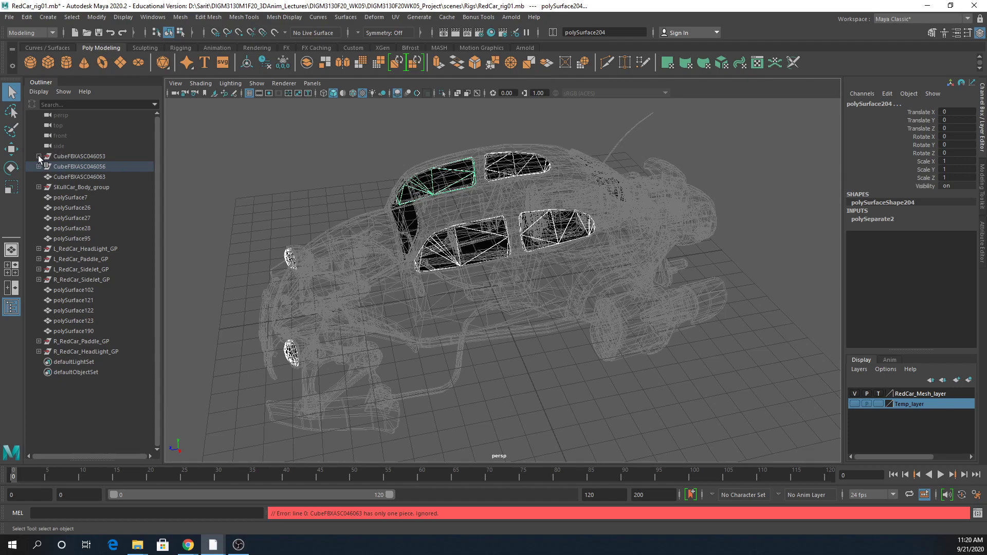
Ungroup the separated CubeFBXASC046053 and CubeFBXASC046056 groups.
click(60, 157)
shift+click(72, 167)
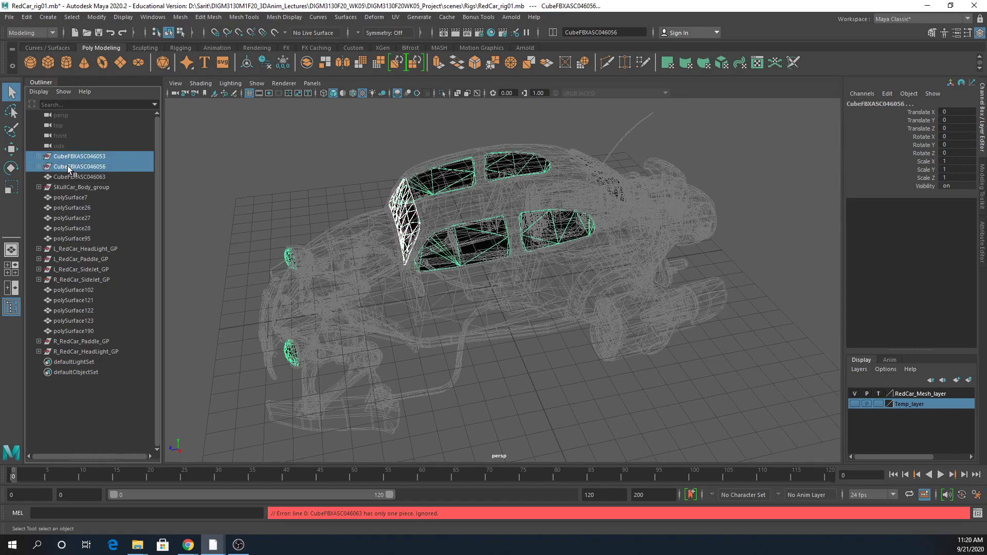
click(23, 17)
click(61, 227)
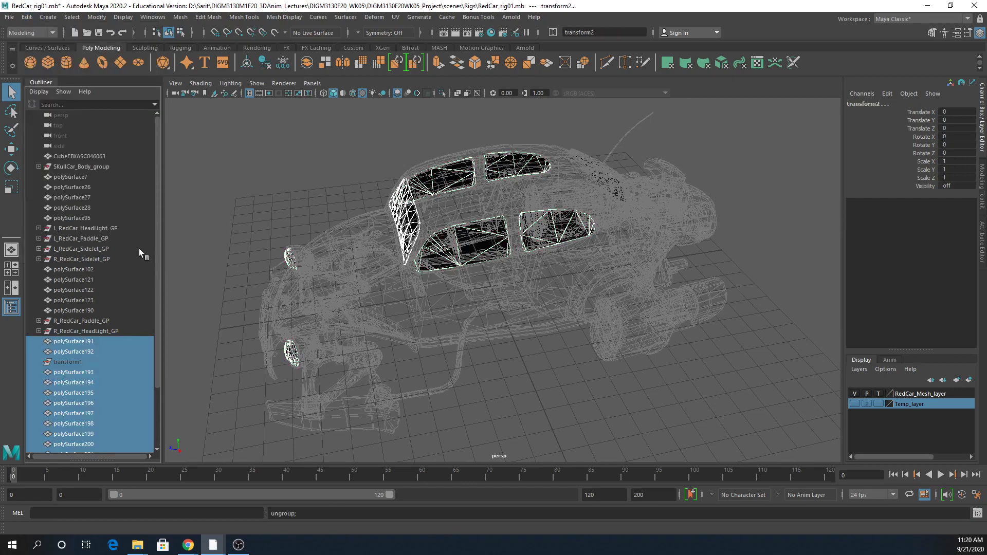
Delete the leftover empty nodes transform1 and transform2 from the scene.
scroll(146, 323, down, 3)
click(95, 290)
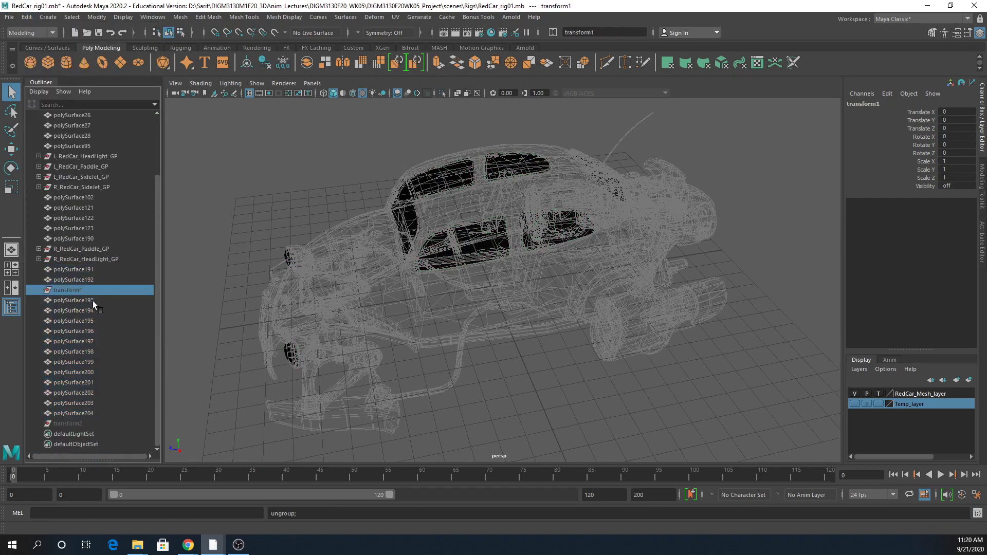
key(Delete)
click(67, 423)
key(Delete)
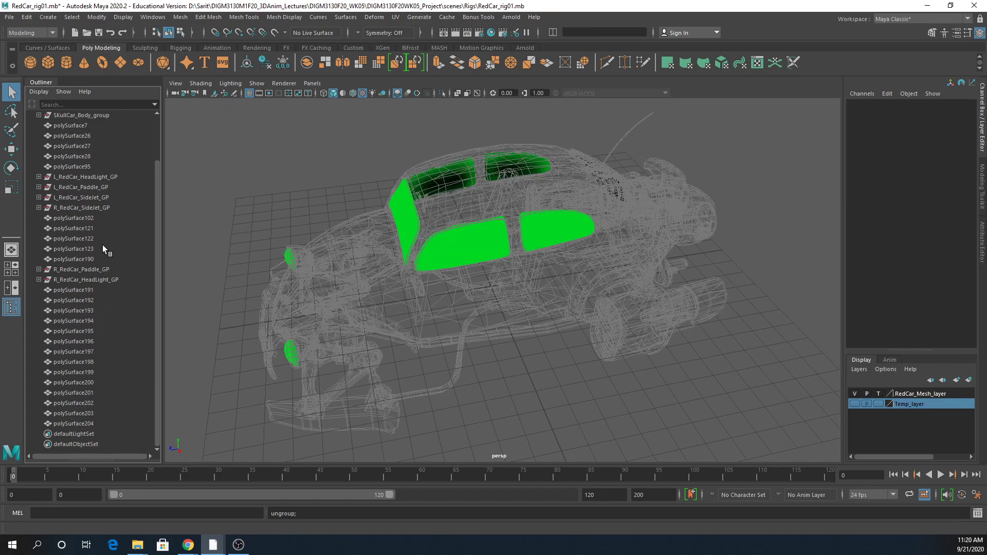
Assign a material to the unshaded window and headlight glass pieces, and check the scene's materials in Hypershade.
alt+drag(458, 320, 380, 332)
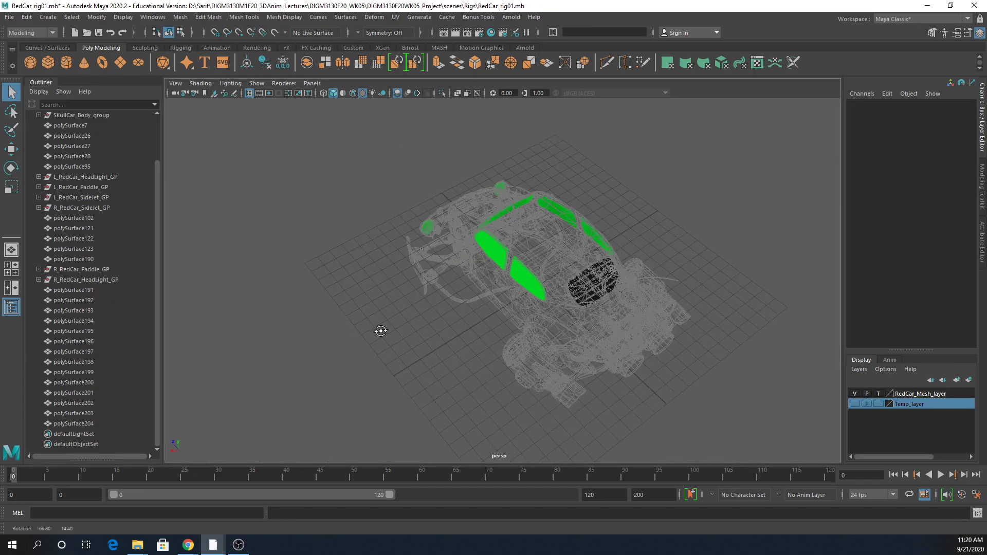
click(590, 315)
alt+drag(590, 315, 482, 301)
key(ctrl+z)
alt+drag(627, 412, 567, 376)
right_drag(538, 249, 635, 514)
click(575, 357)
alt+drag(575, 356, 488, 356)
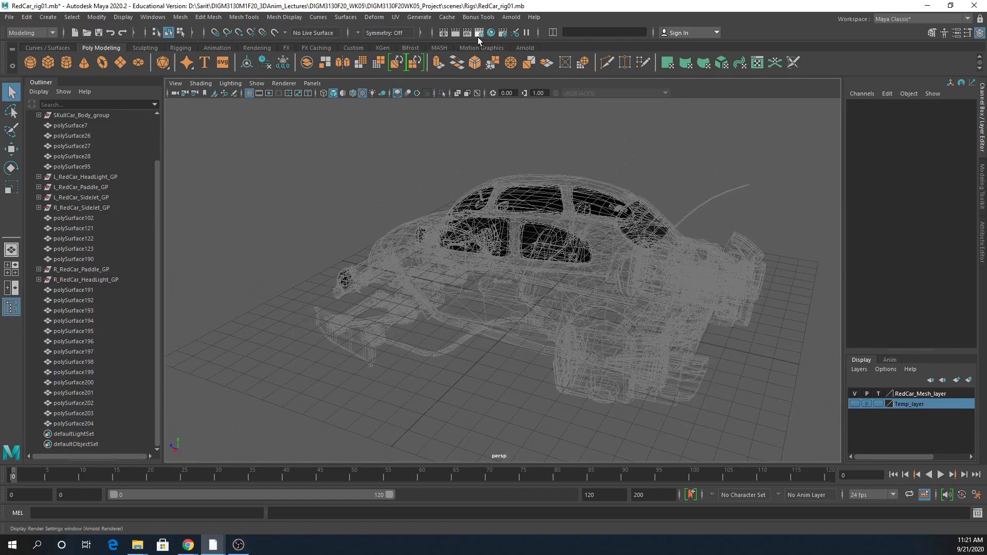
click(492, 32)
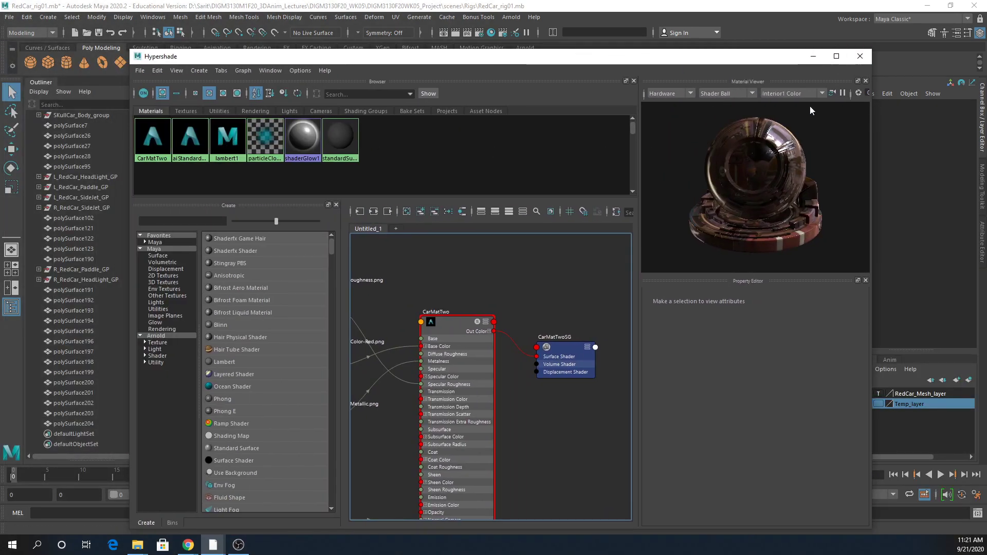
click(860, 56)
Select all separated window and headlight glass pieces and rename them RedCar_GlassWindow_mesh.
scroll(158, 170, up, 5)
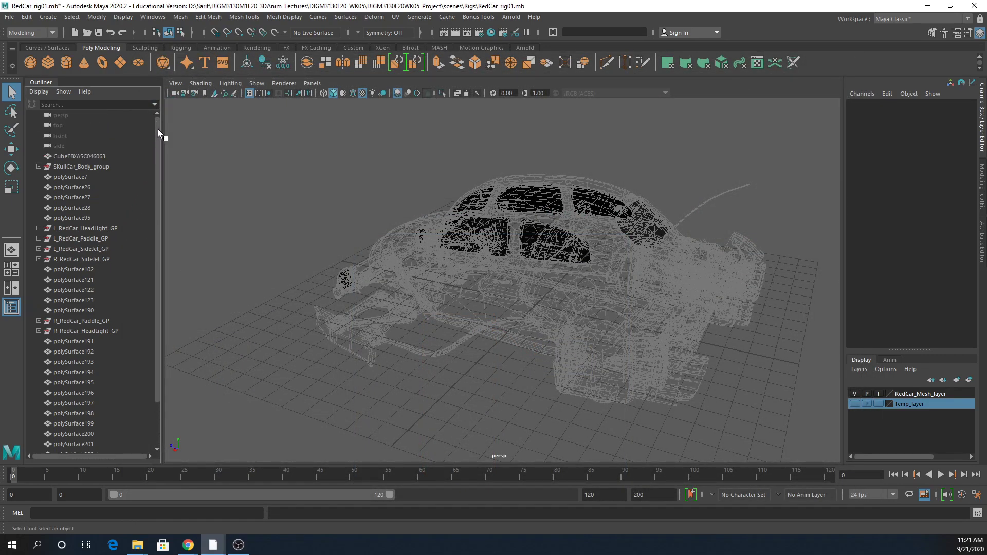
drag(280, 149, 708, 338)
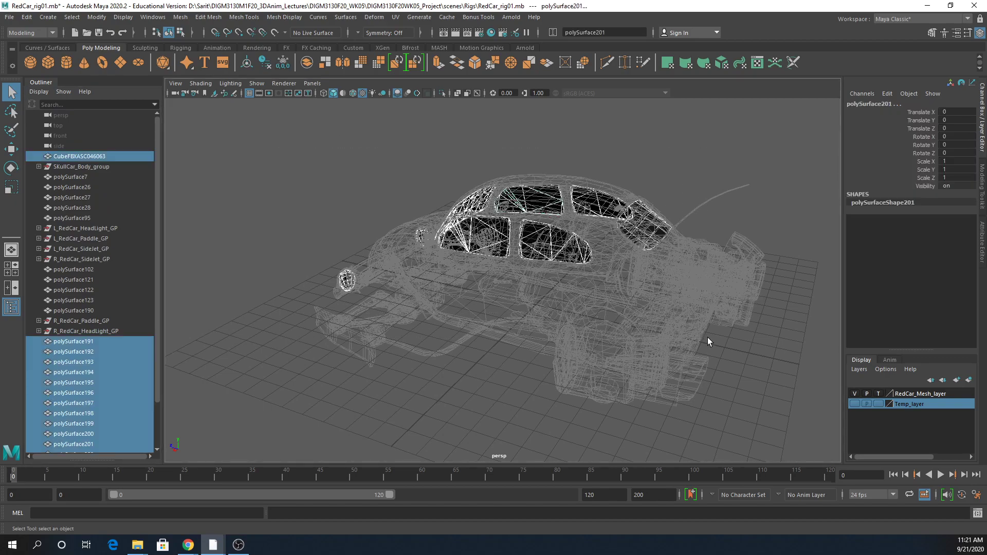
click(592, 32)
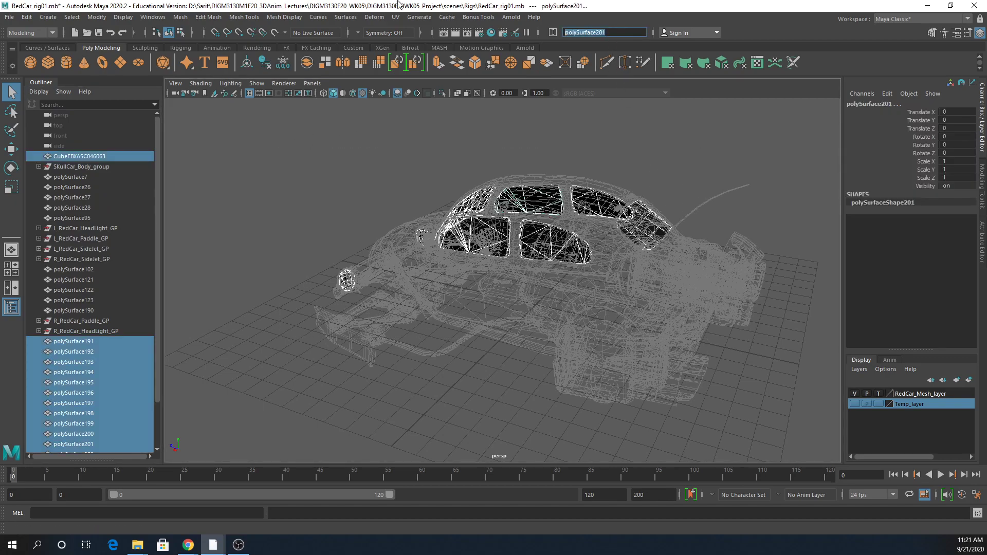
text(RedCar_GlassWindow_mesh)
key(Return)
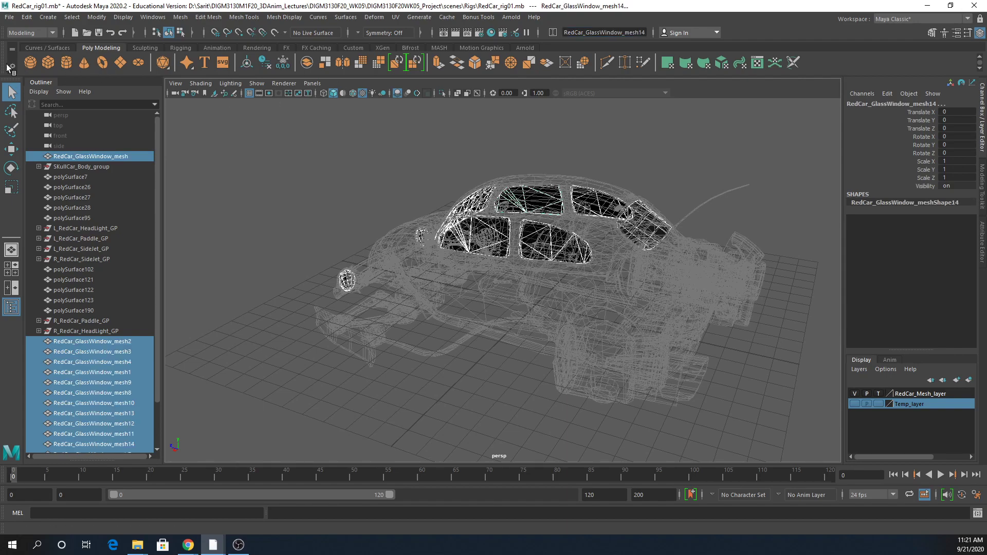
Group the selected glass pieces and name the group RedCar_GlassWindow_GP.
click(623, 33)
key(ctrl+g)
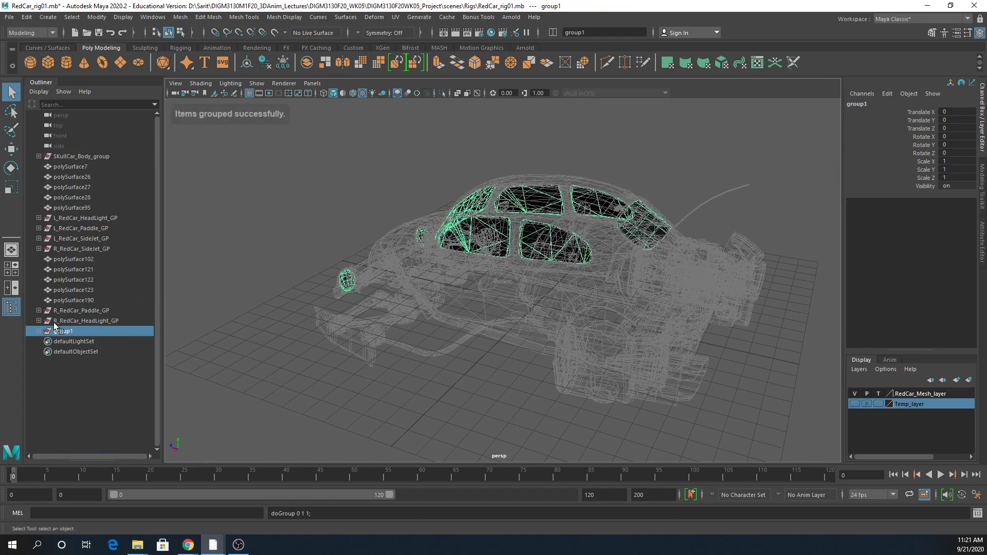
double_click(69, 332)
text(RedCar_GlassWindow_)
text(GP)
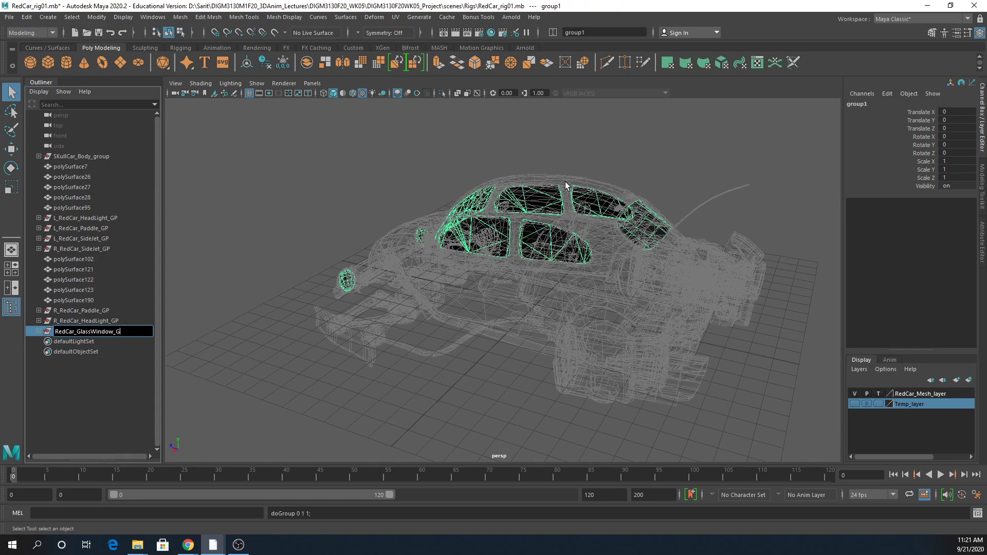
key(Return)
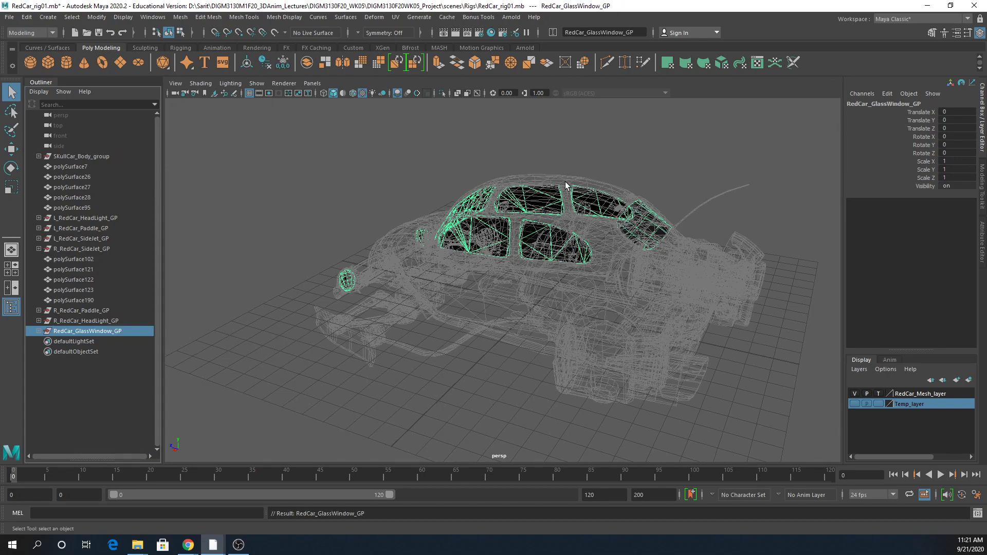
Select polySurface102 and switch RedCar_Mesh_layer from template to normal display.
click(72, 260)
alt+drag(406, 308, 283, 304)
scroll(337, 315, up, 10)
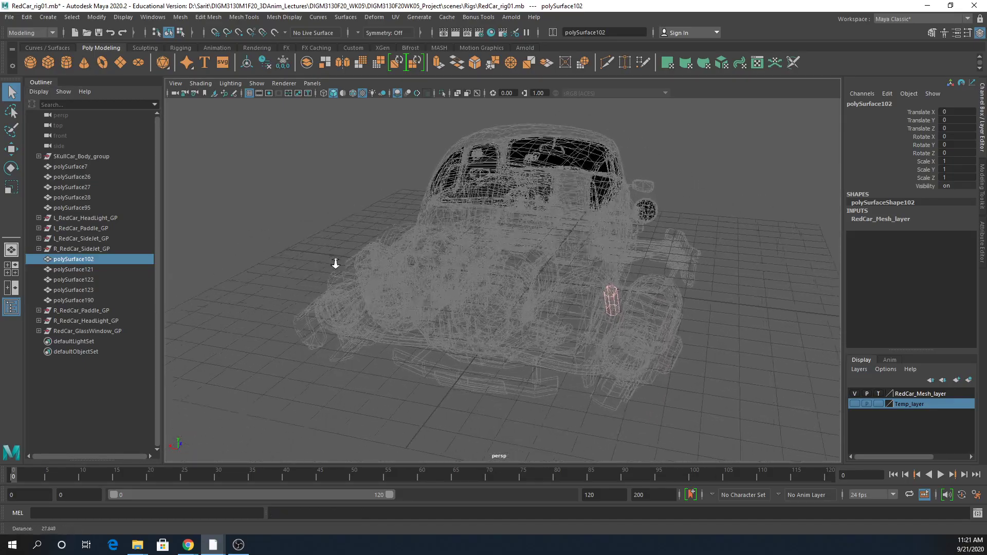
alt+drag(503, 314, 341, 329)
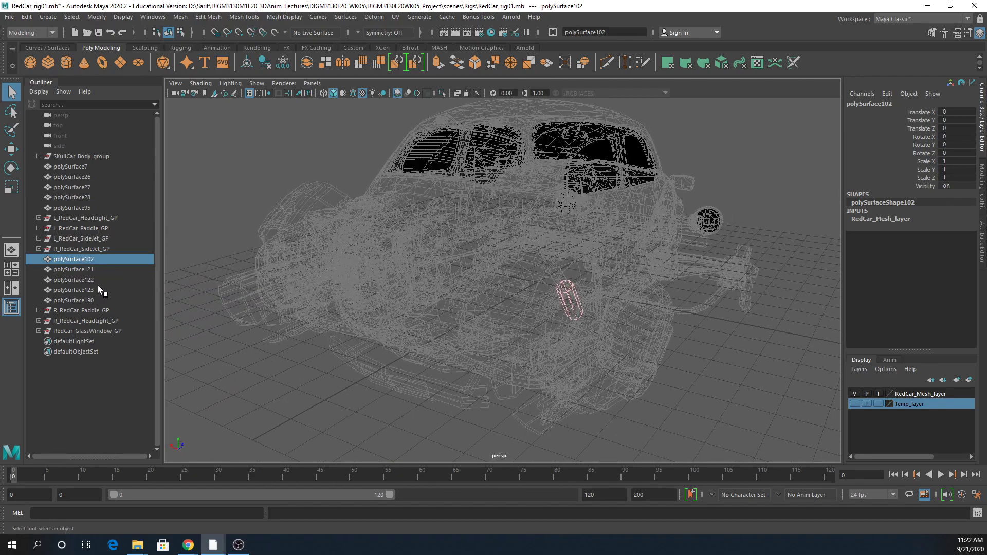
click(877, 394)
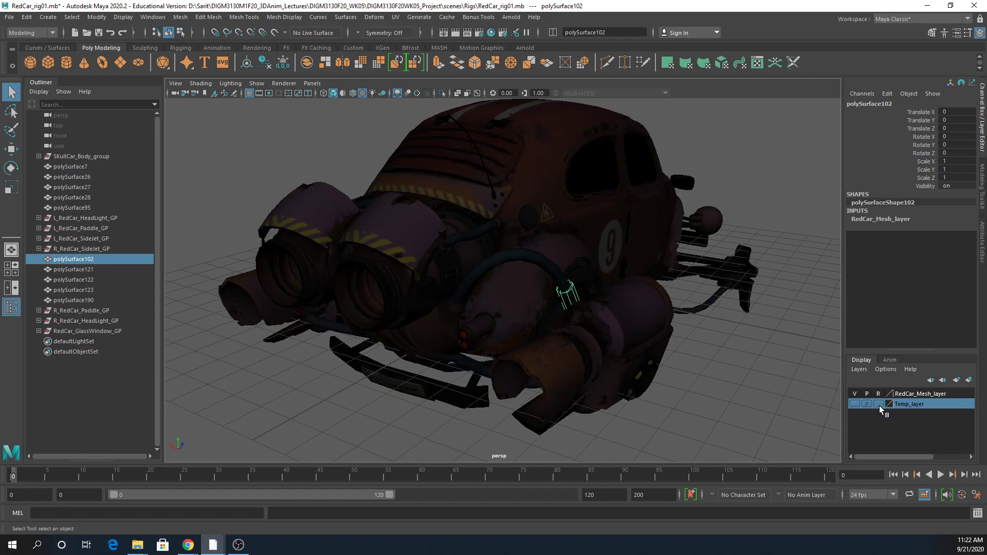
scroll(618, 387, up, 3)
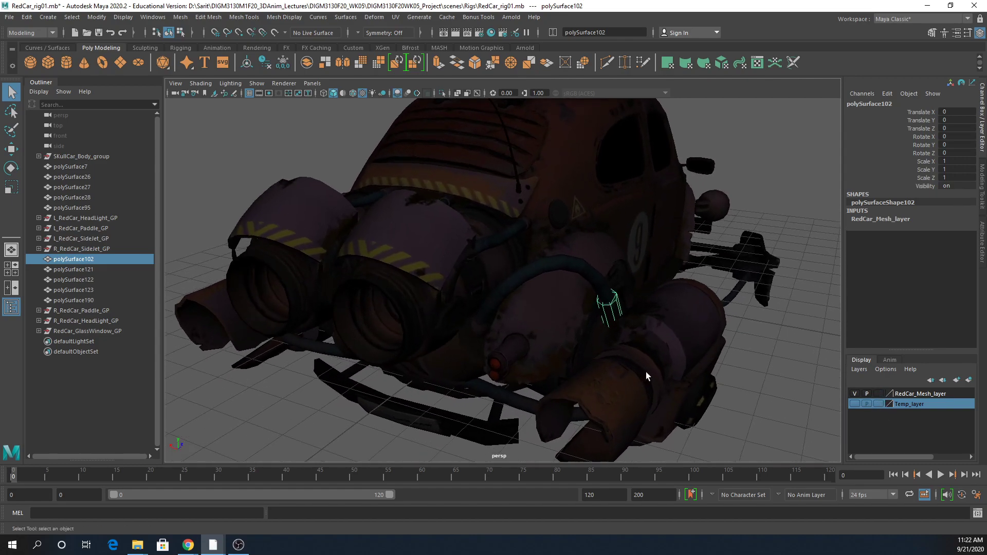
Add the two adjoining curved hose pieces to the selection and rename all three R_RedCar_SideJest_Hose_mesh.
shift+click(591, 281)
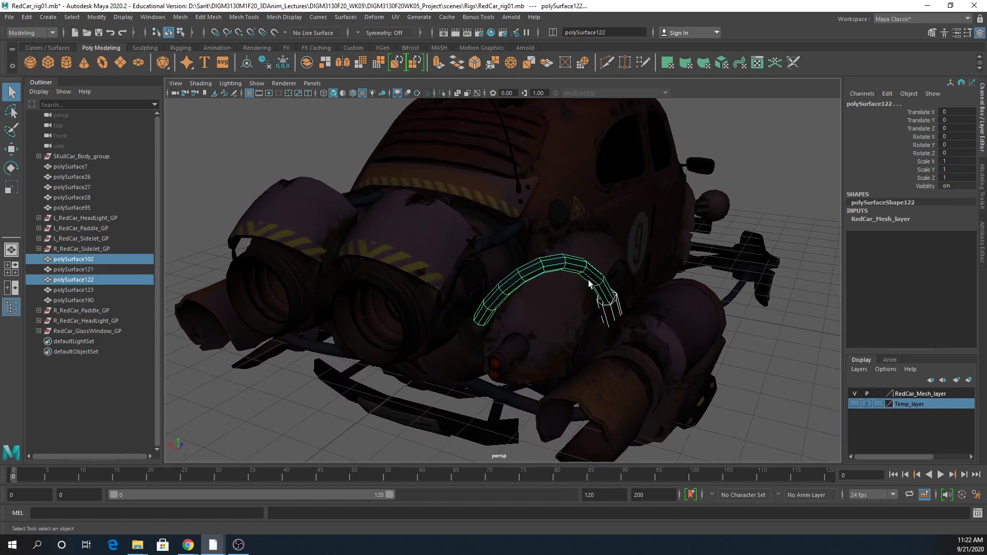
shift+click(476, 329)
scroll(553, 372, down, 2)
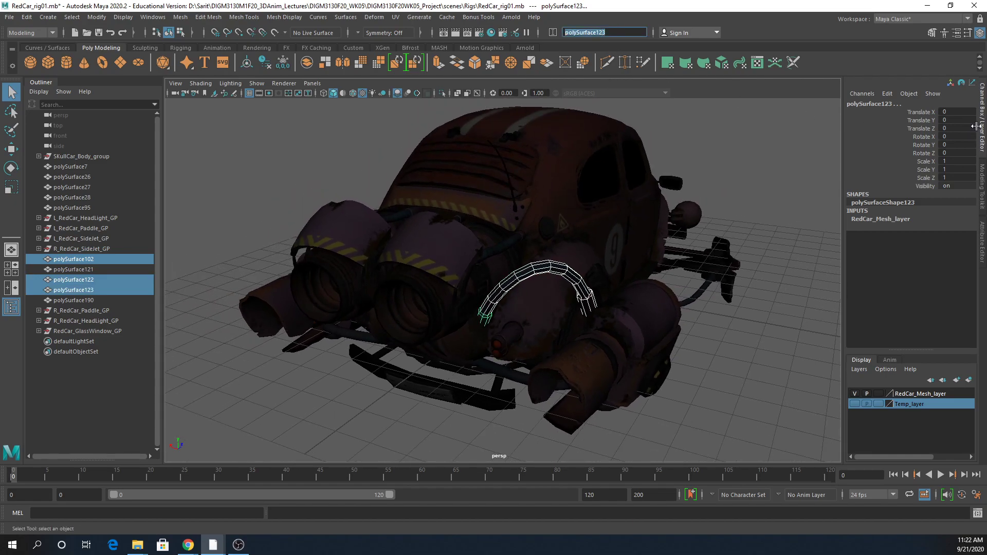
text(R_RedCar_SideJest_Hose_mesh)
drag(633, 33, 492, 33)
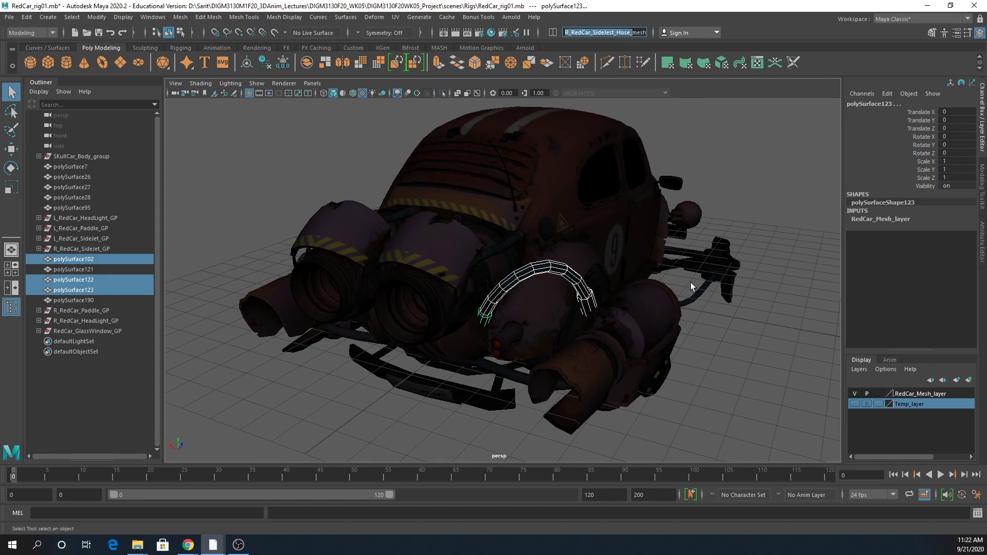
key(Return)
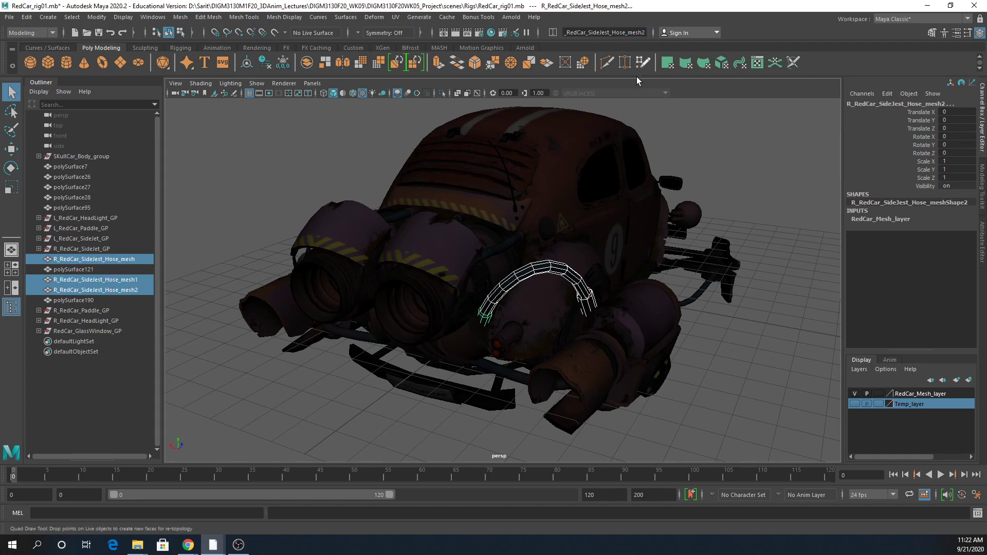
Rename the lower hose polySurface121 as R_RedCar_SideJest_BTHose_Mesh.
alt+drag(508, 377, 629, 391)
click(617, 405)
click(584, 32)
text(R_RedCar_SideJest_Hose_)
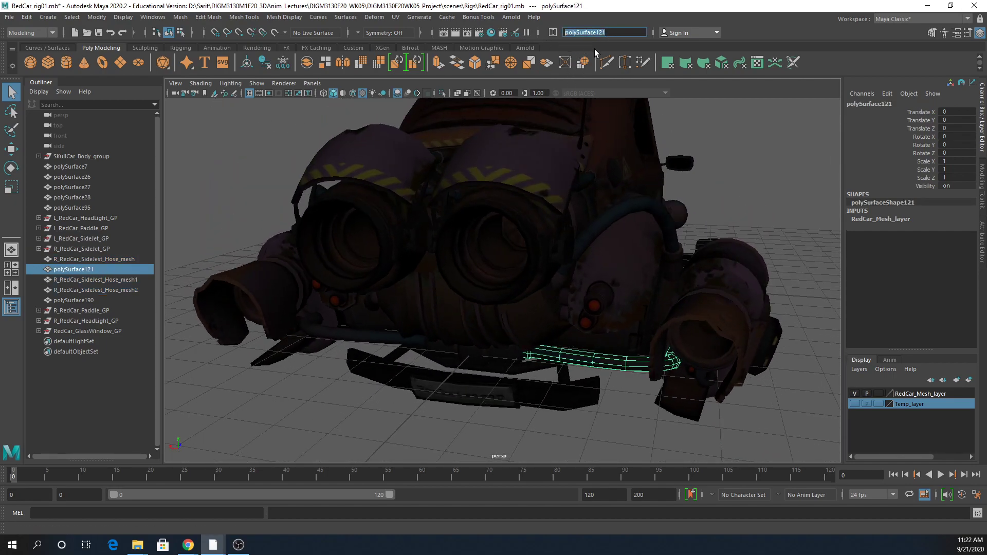
text(Mesh)
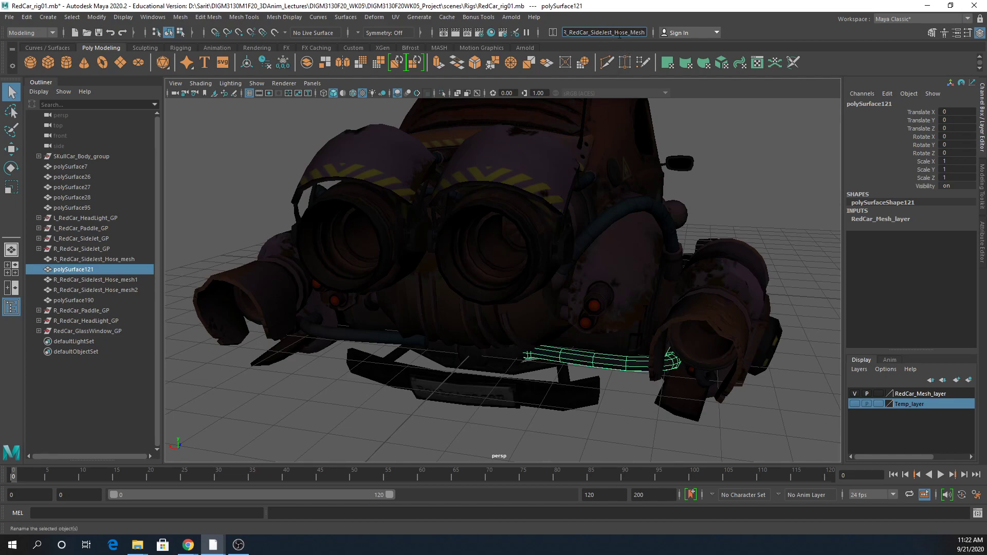
text(BT)
key(Return)
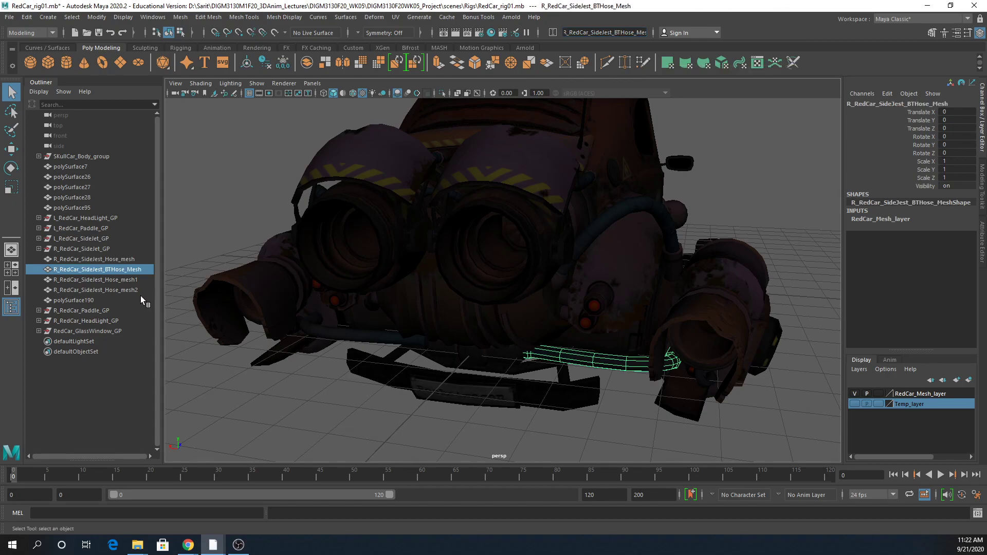
Try to rename the opposite lower hose polySurface26 as L_RedCar_SideJest_BTHose_Mesh, and copy that name for reuse.
alt+right_drag(533, 346, 437, 332)
alt+drag(437, 332, 504, 359)
click(516, 299)
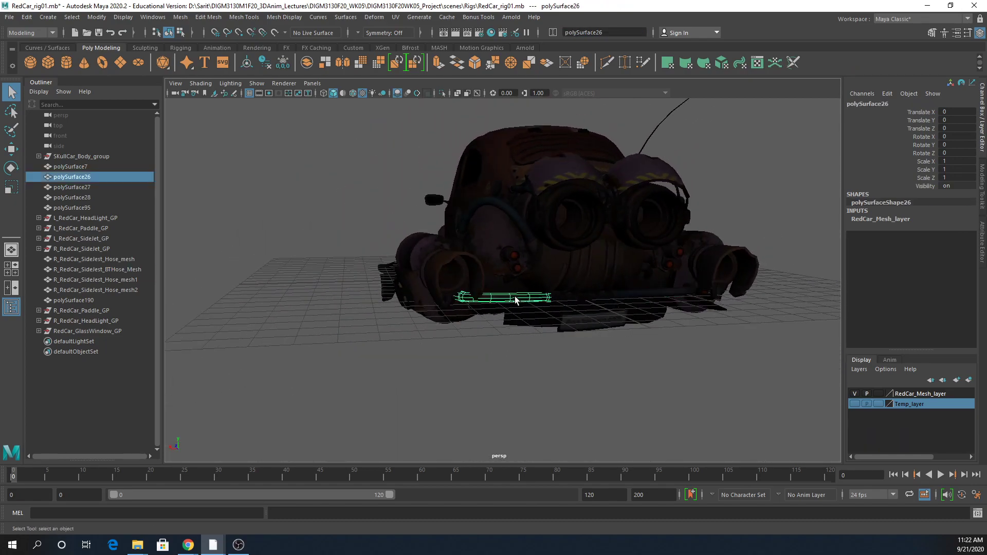
click(583, 32)
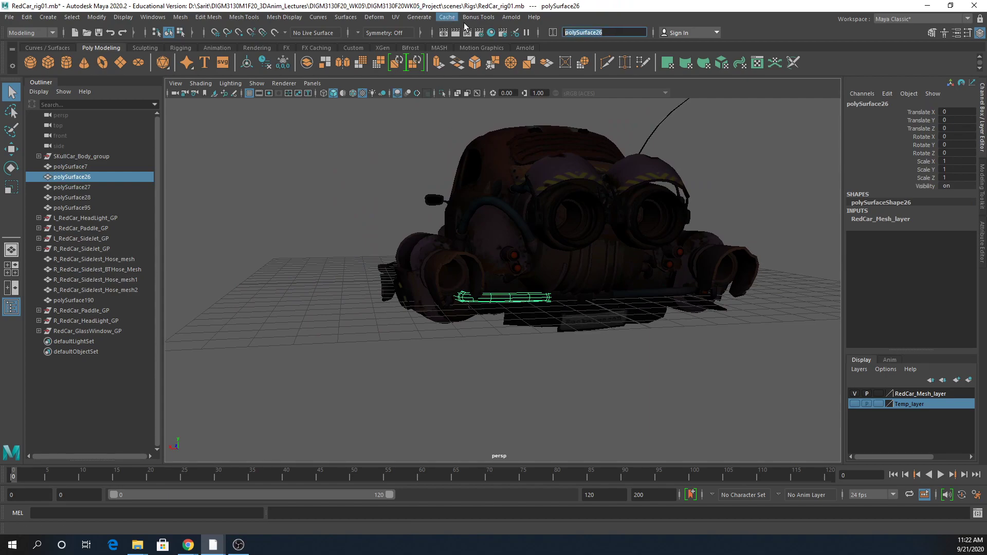
text(R_RedCar_SideJest_Hose_)
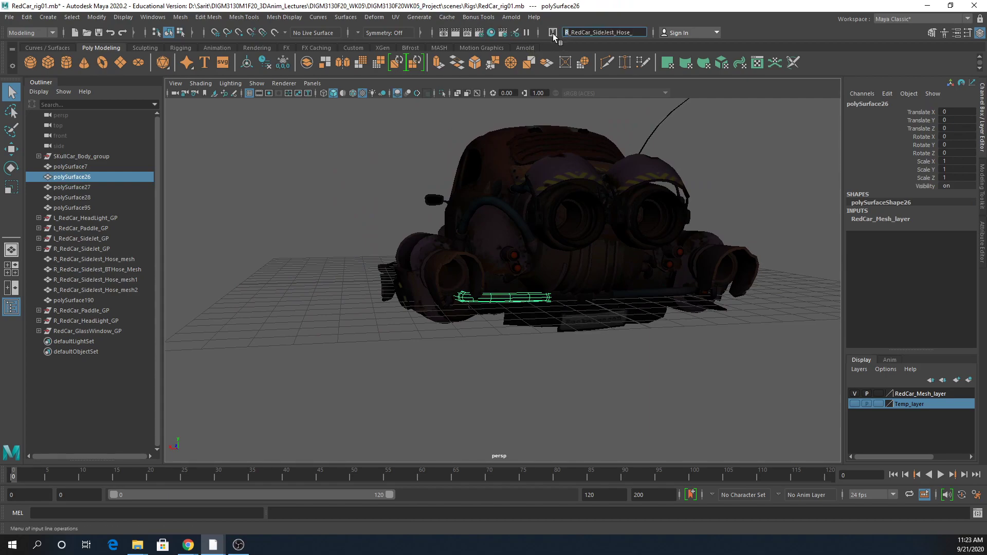
key(Home)
key(Delete)
text(L)
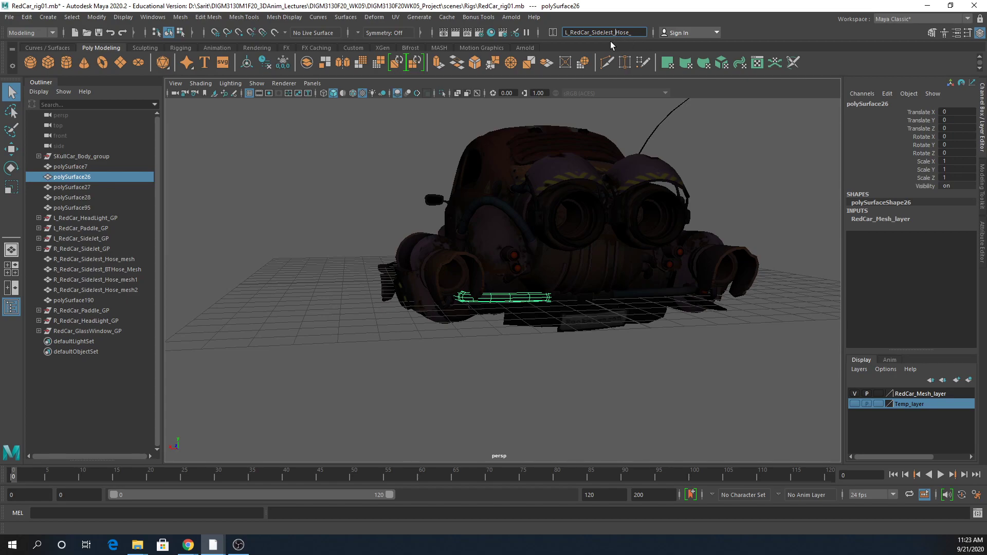
text(BT)
key(End)
text(Mehs)
key(BackSpace)
key(BackSpace)
text(sh)
drag(645, 29, 410, 37)
key(ctrl+c)
key(BackSpace)
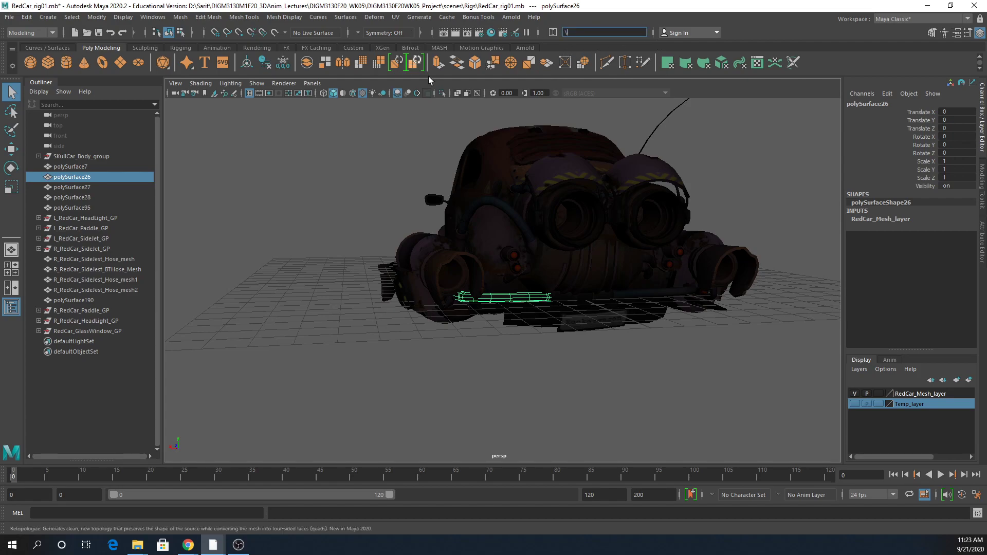
Select the three curved hose pieces on the car's left side and rename them L_RedCar_SideJest_Hose_Mesh, reusing the copied name without BT.
click(536, 252)
shift+click(473, 228)
shift+click(465, 245)
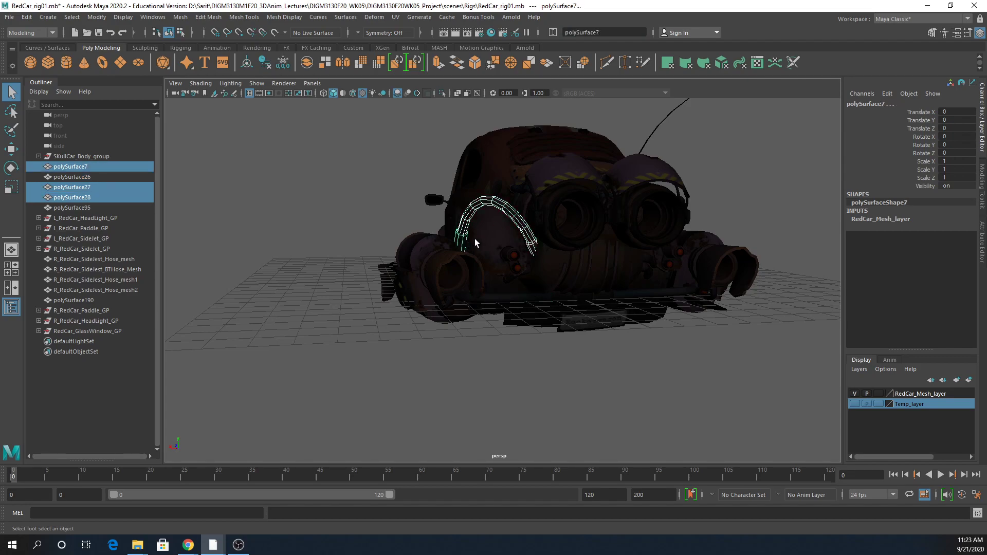
key(ctrl+v)
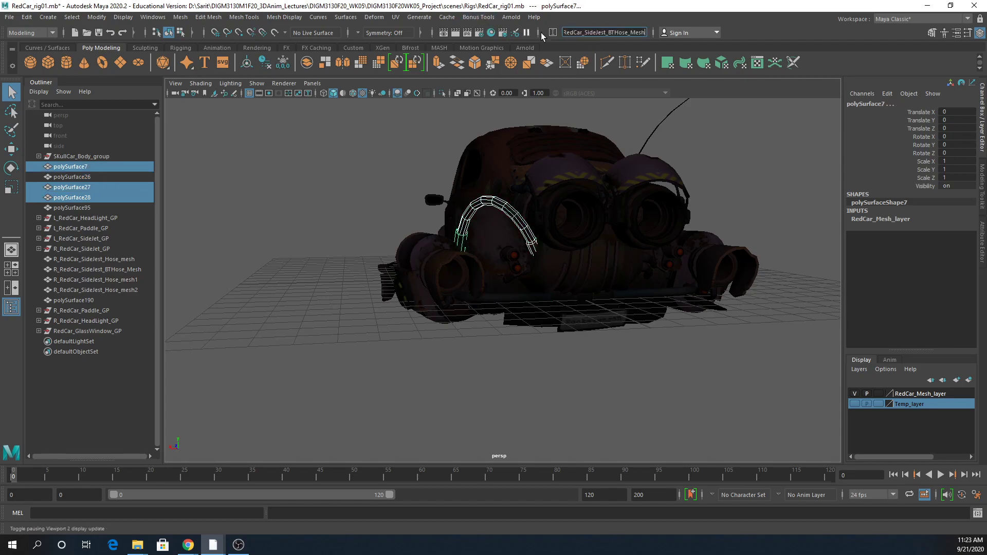
click(617, 32)
key(BackSpace)
key(BackSpace)
key(Return)
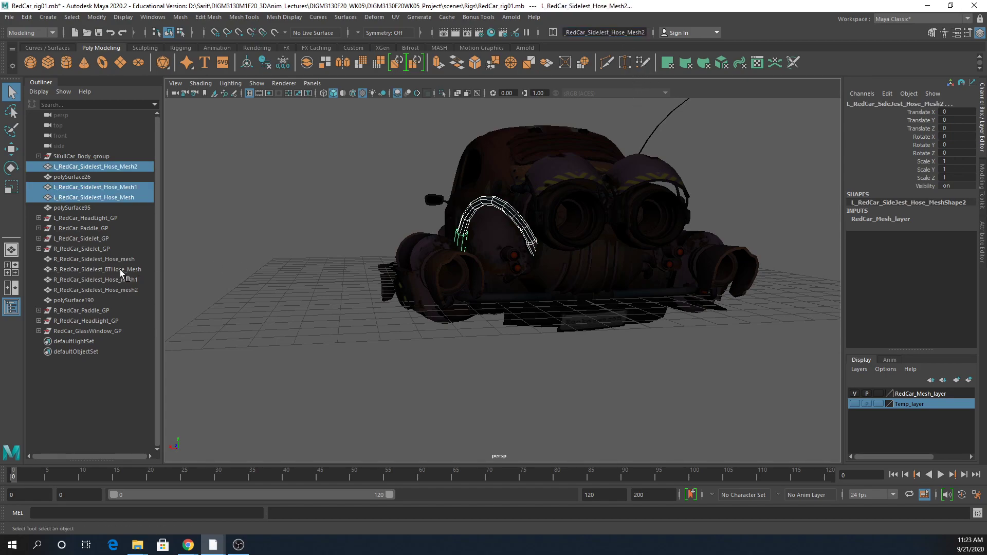
Clear the object selection and save the scene.
click(87, 386)
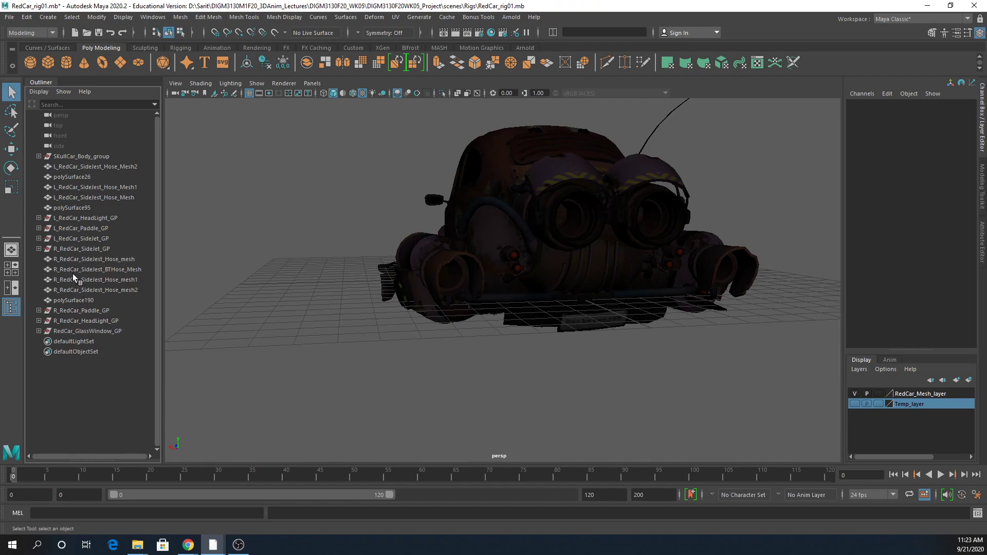
drag(80, 281, 98, 292)
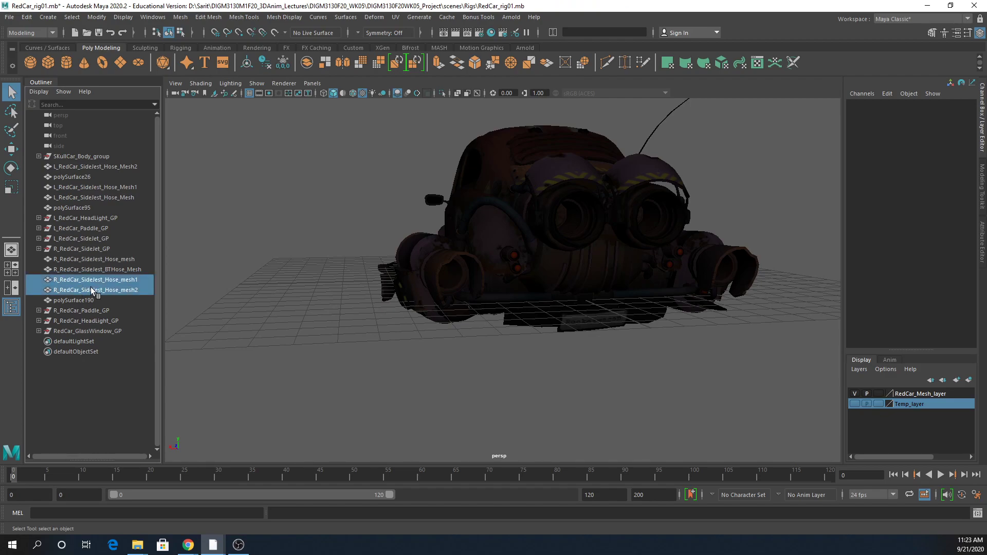
click(105, 260)
click(217, 339)
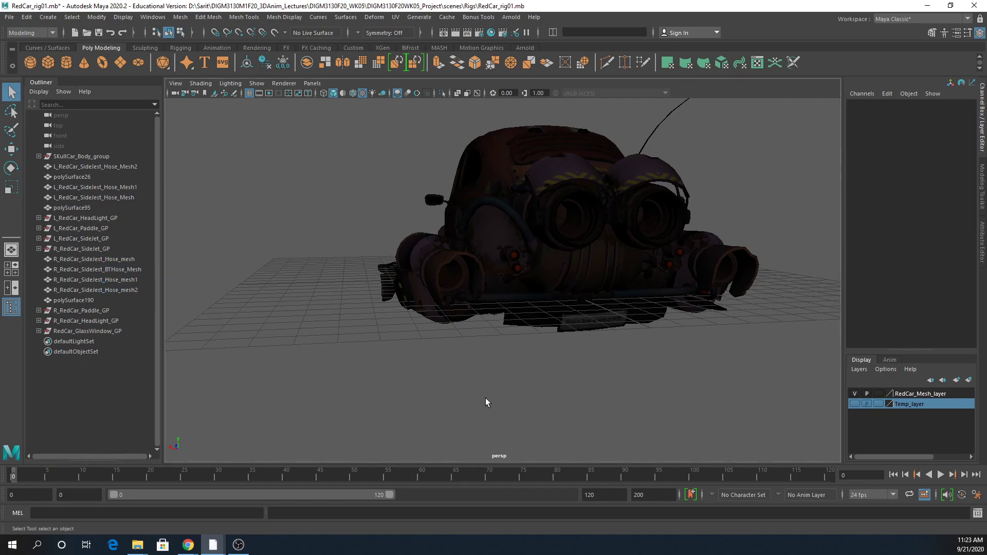
alt+drag(480, 457, 553, 400)
key(ctrl+s)
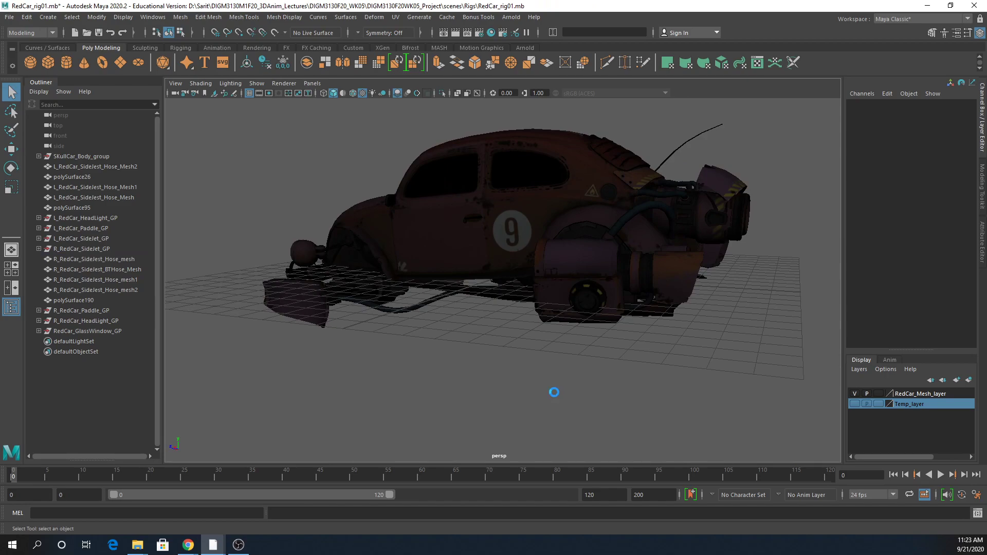
click(470, 280)
alt+drag(488, 313, 476, 362)
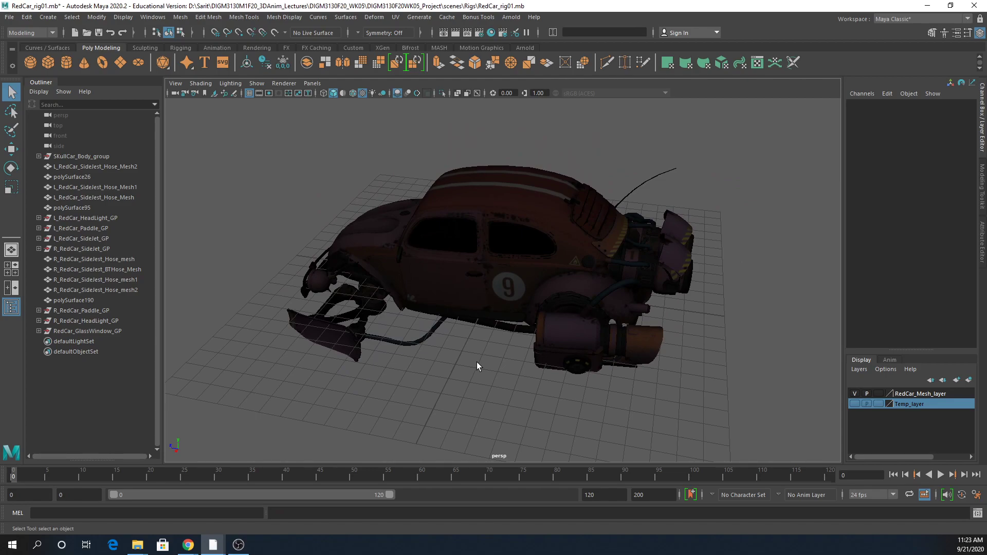
alt+drag(489, 363, 497, 392)
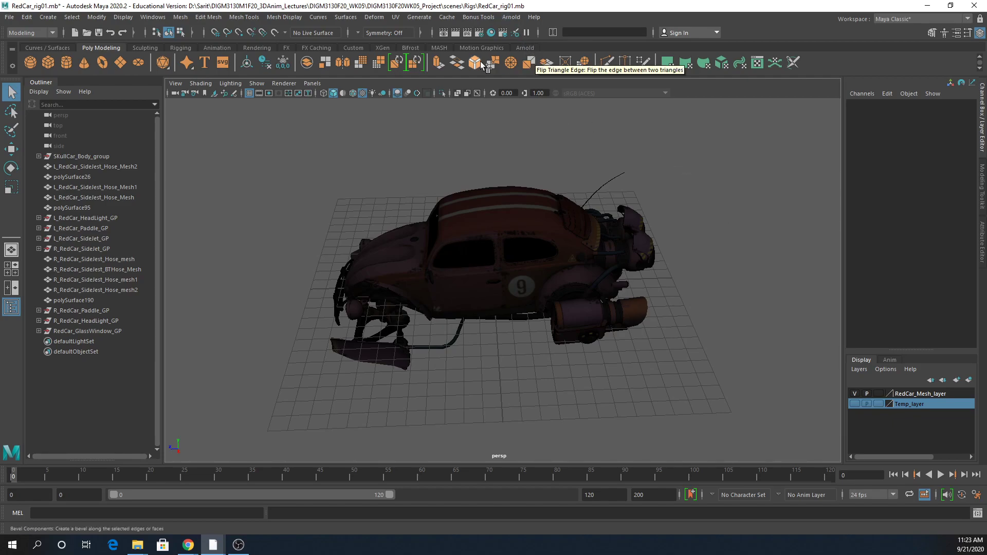
alt+drag(743, 322, 489, 367)
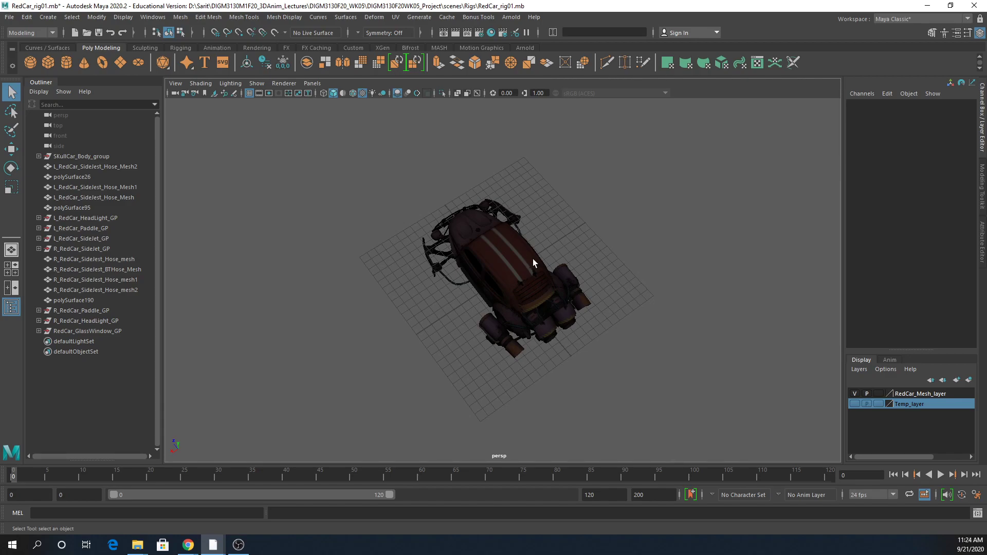
alt+drag(557, 249, 529, 264)
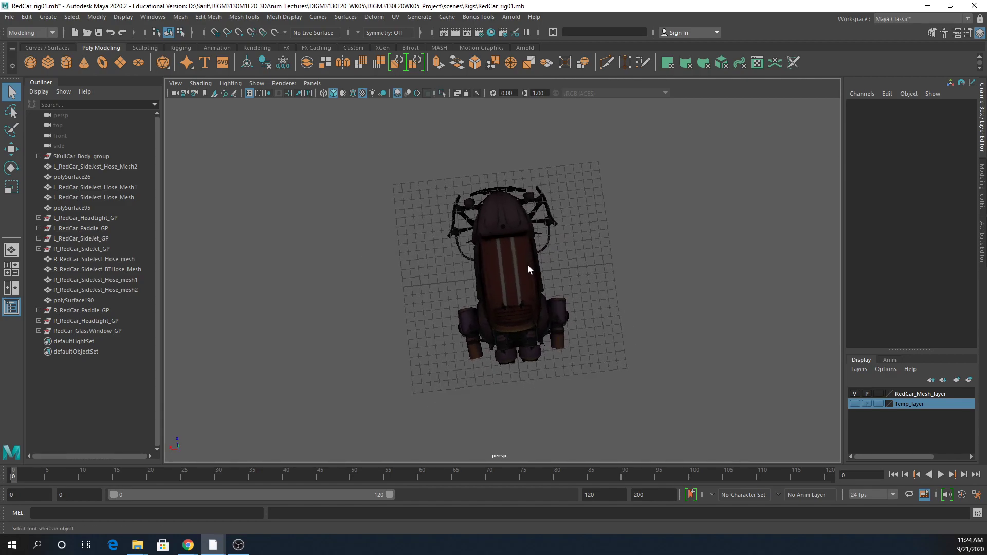
Show the four-view layout and hide RedCar_Mesh_layer so only the unassigned pieces remain in view.
key(space)
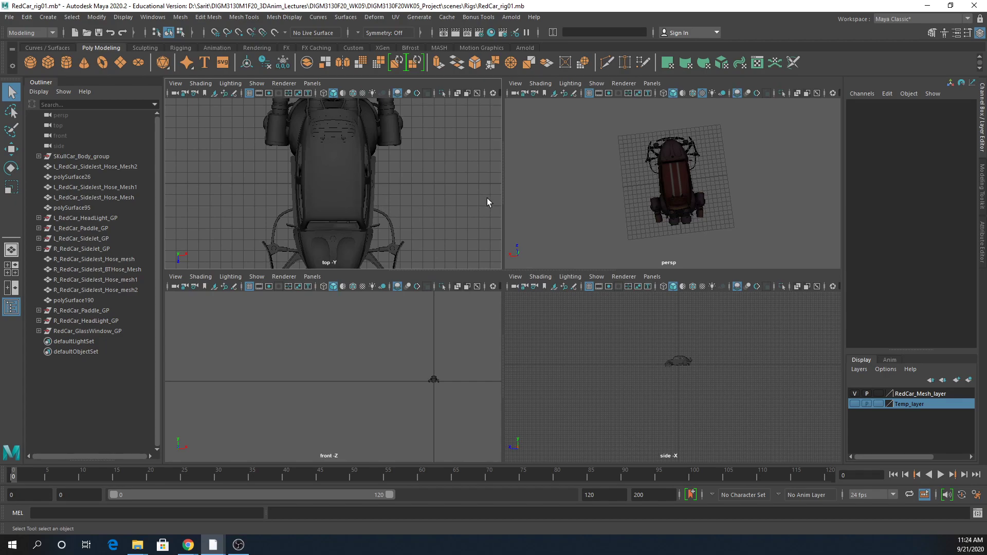
click(857, 394)
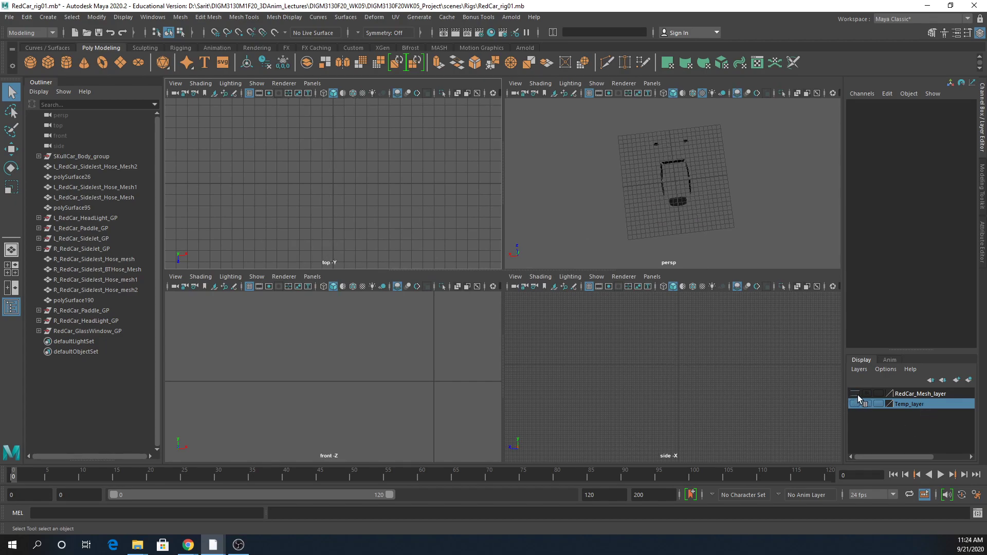
click(857, 395)
click(857, 394)
Add the RedCar_GlassWindow_GP group to RedCar_Mesh_layer and save the scene.
click(625, 128)
drag(626, 128, 729, 237)
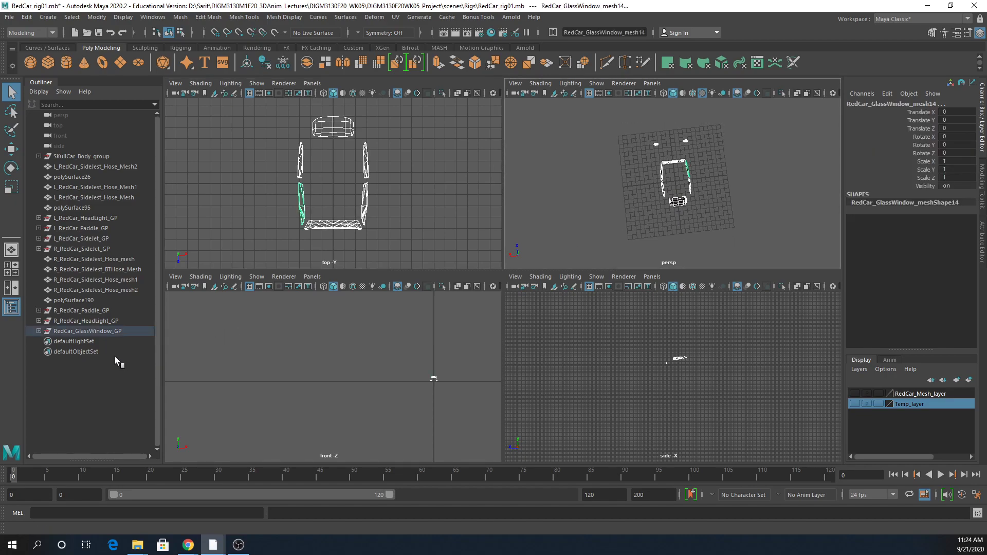
click(88, 331)
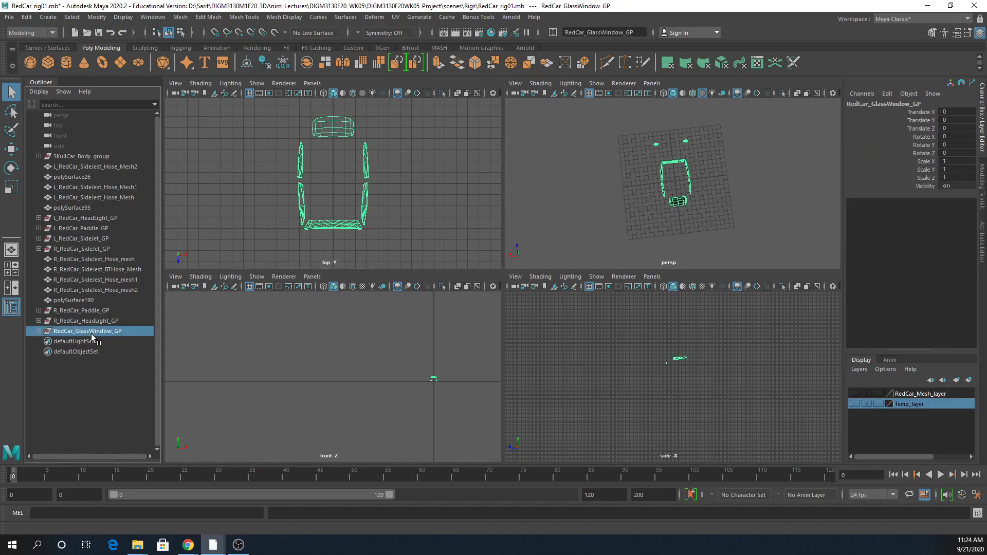
right_click(915, 395)
click(913, 419)
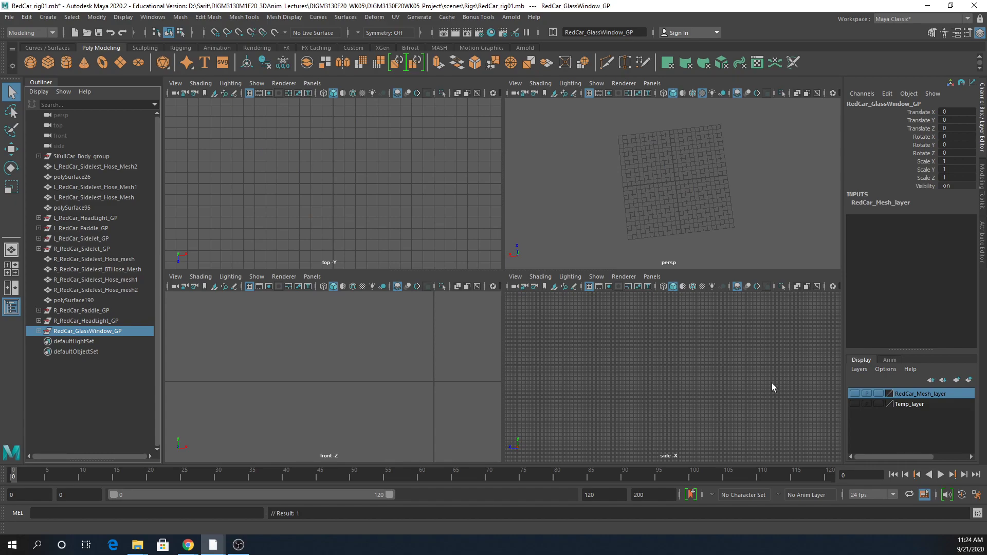
key(ctrl+s)
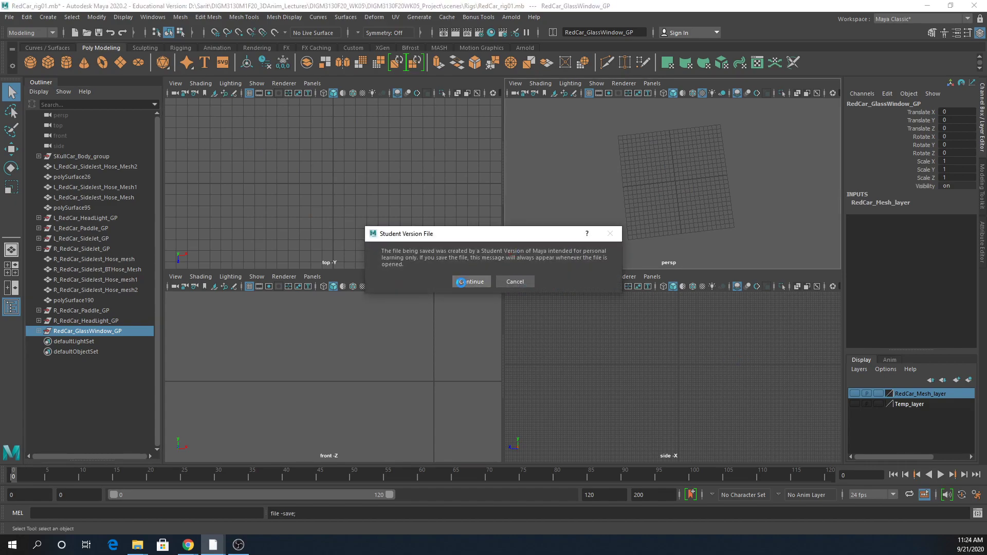
click(460, 280)
Activate the EP Curve Tool with grid snapping in the maximized top view.
key(space)
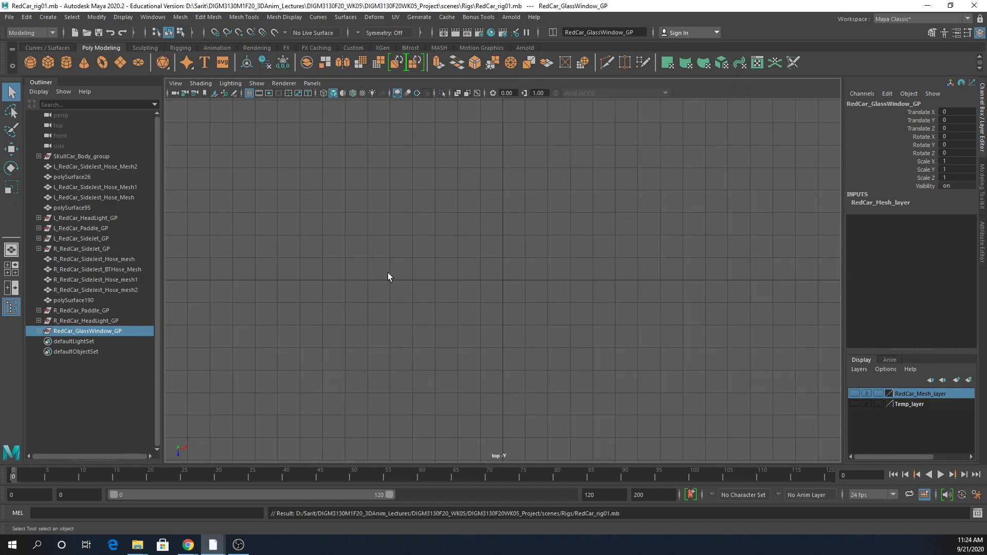
alt+middle_drag(390, 275, 674, 268)
scroll(614, 333, up, 5)
scroll(613, 333, up, 1)
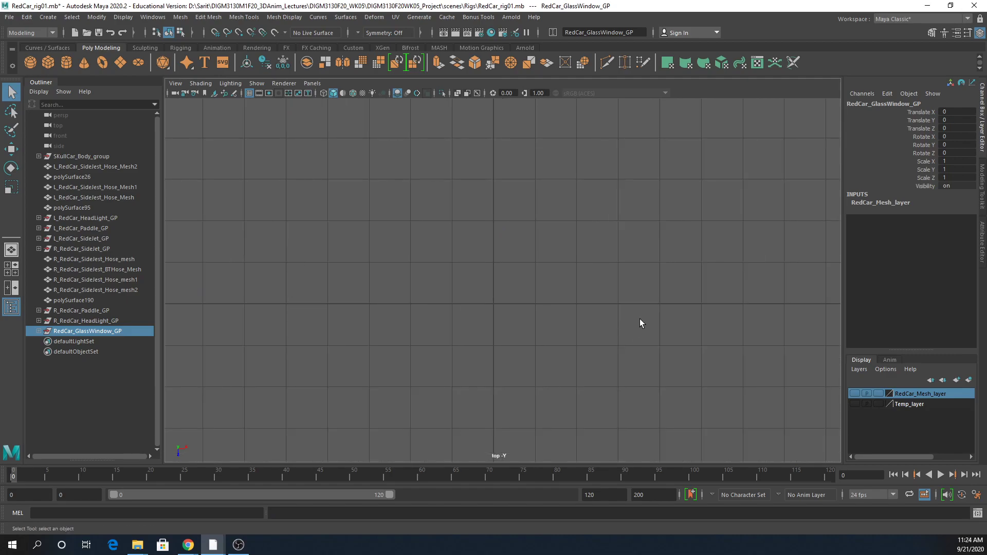
click(41, 47)
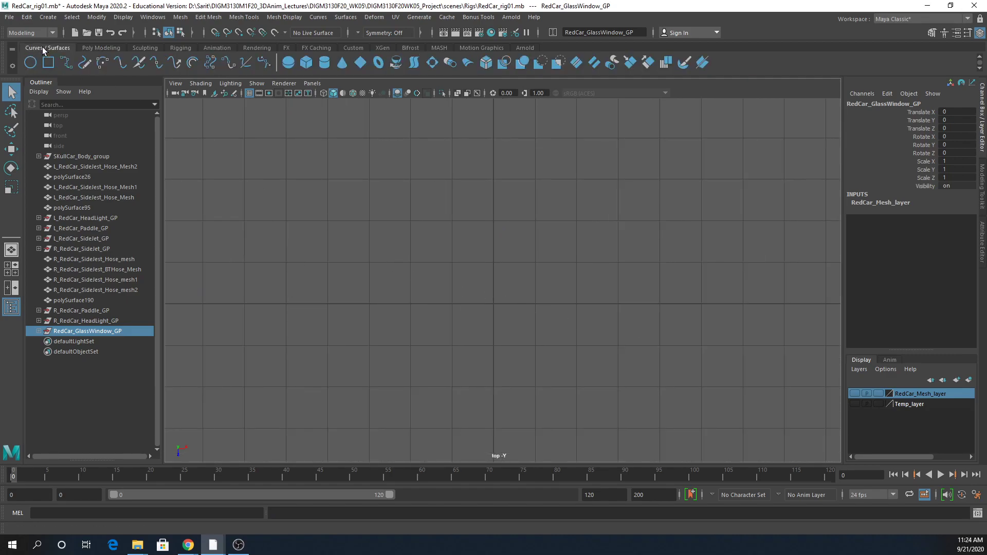
click(66, 64)
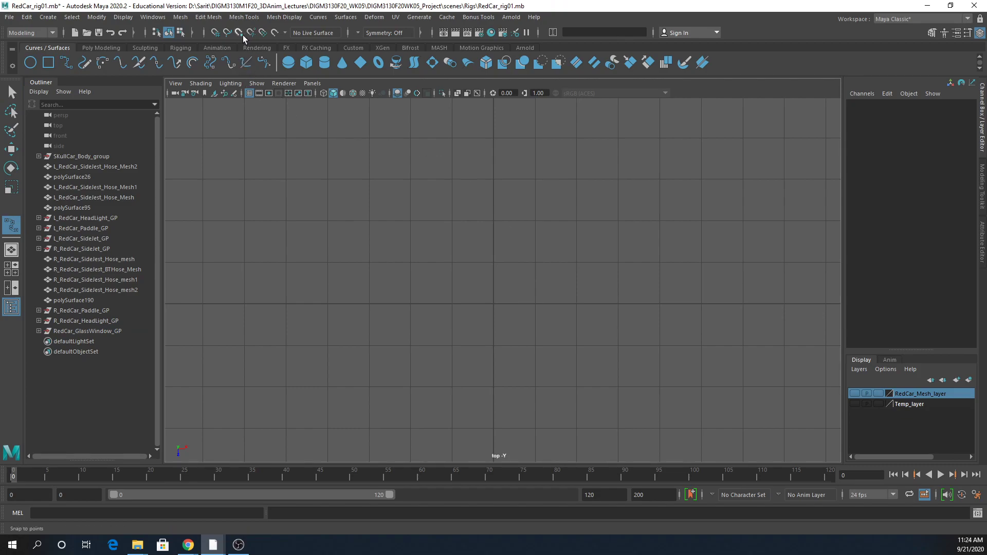
click(215, 32)
scroll(514, 283, down, 3)
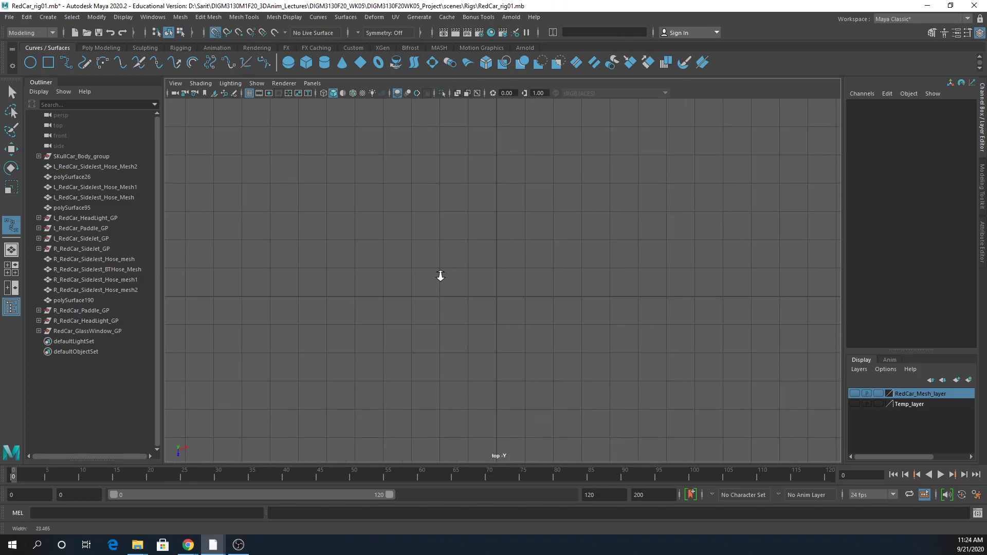
alt+middle_drag(517, 292, 511, 324)
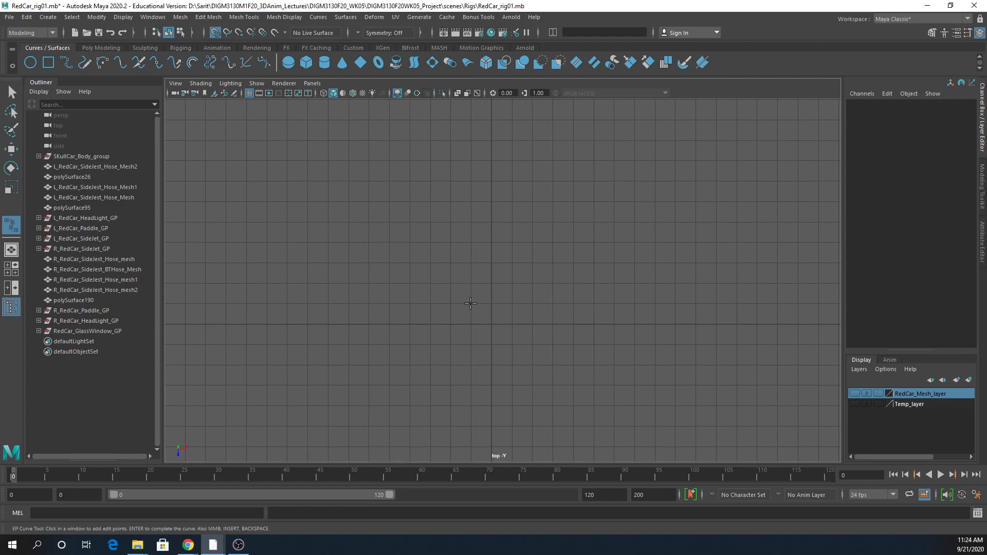
click(471, 303)
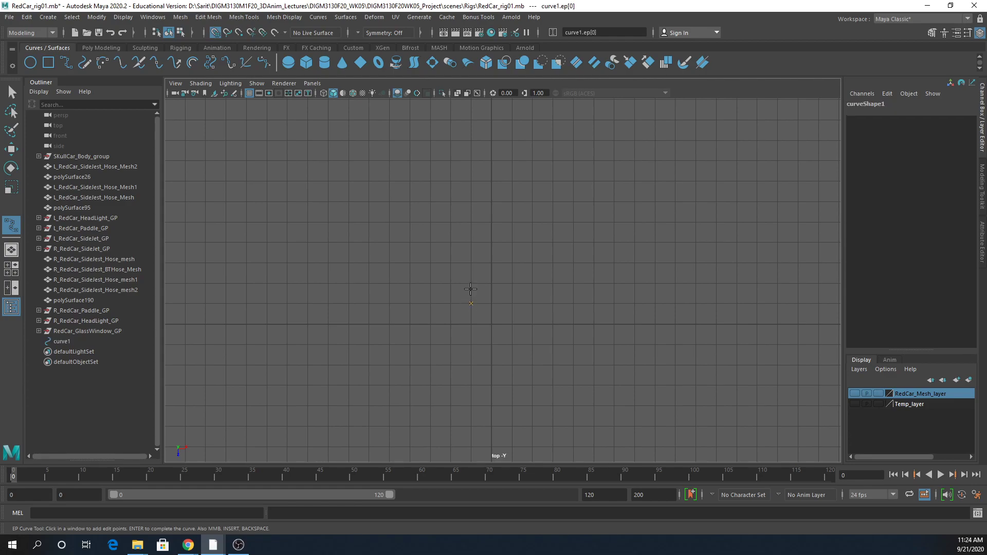
click(451, 263)
click(492, 221)
click(532, 264)
click(512, 263)
click(512, 305)
click(553, 303)
click(554, 283)
key(Return)
key(Delete)
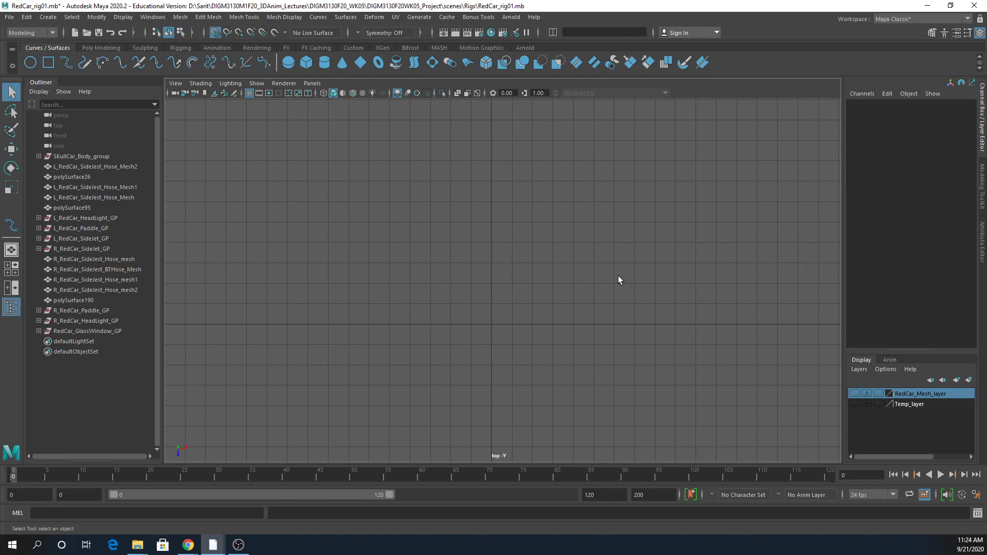
Begin a linear EP curve around the origin, tracing the grid-snapped forward arrow and the shaft edge leading to the +X arrow.
double_click(66, 62)
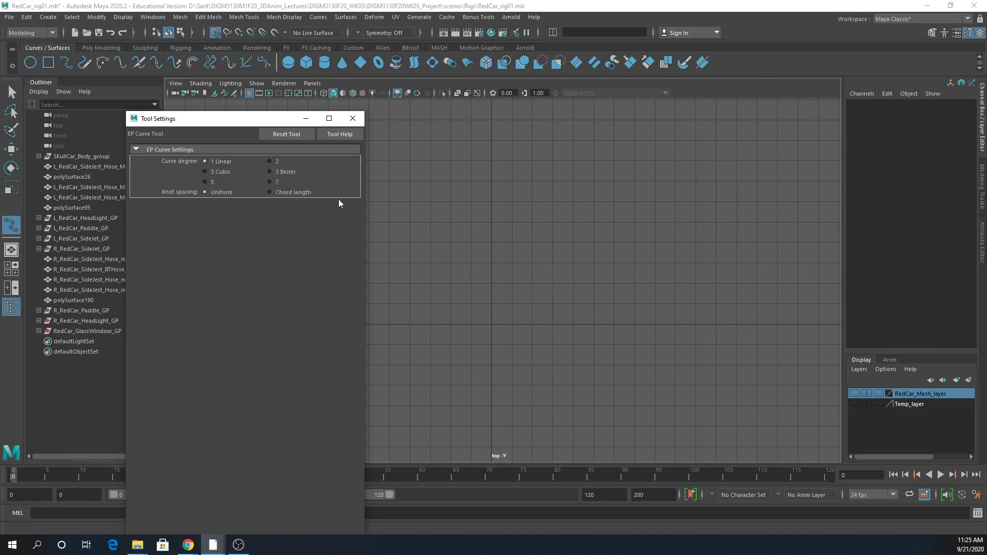
click(352, 119)
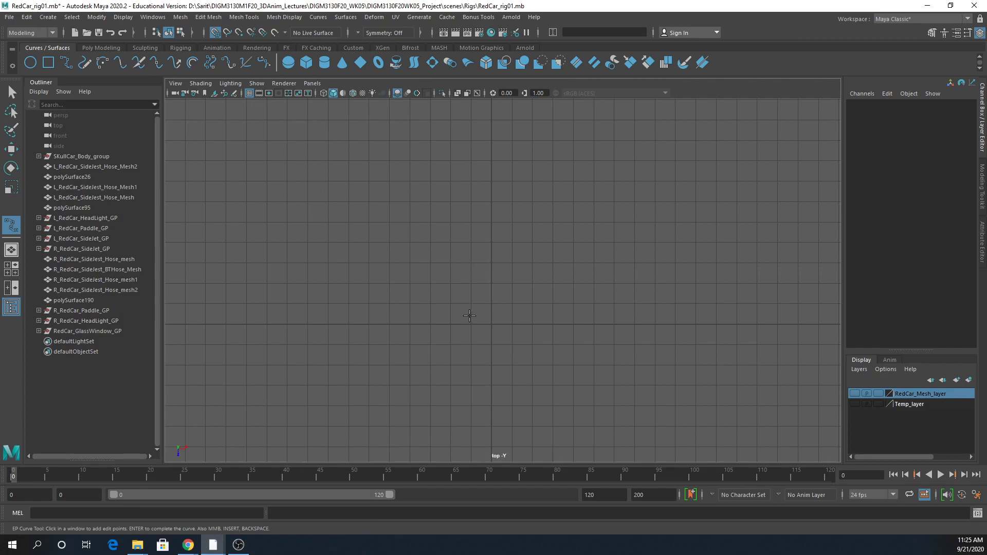
click(471, 303)
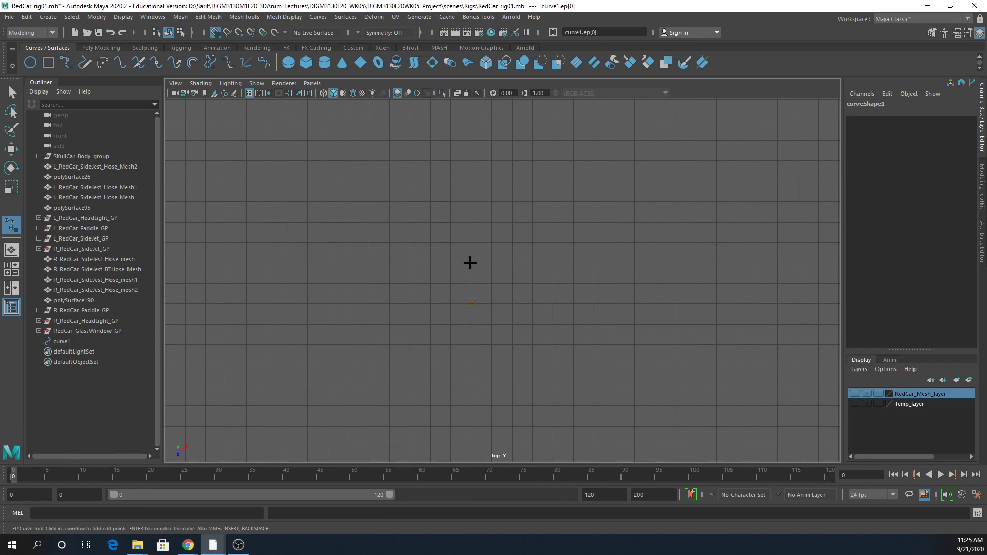
click(451, 263)
click(492, 222)
click(532, 263)
click(512, 303)
click(552, 304)
click(553, 284)
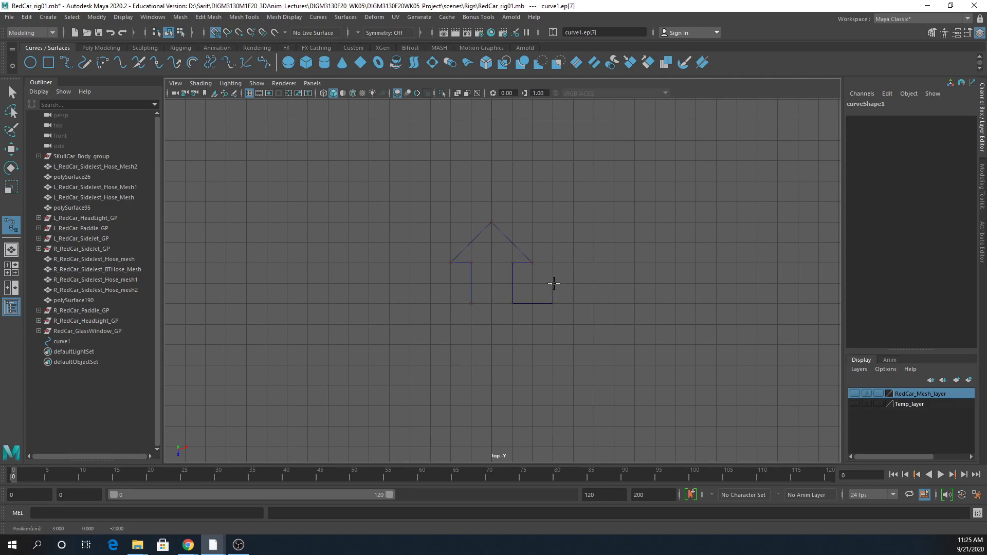
Continue the curve through the head of the +X arrow, back along its shaft and down the adjacent shaft edge.
click(594, 325)
click(553, 365)
click(553, 344)
click(512, 344)
click(512, 385)
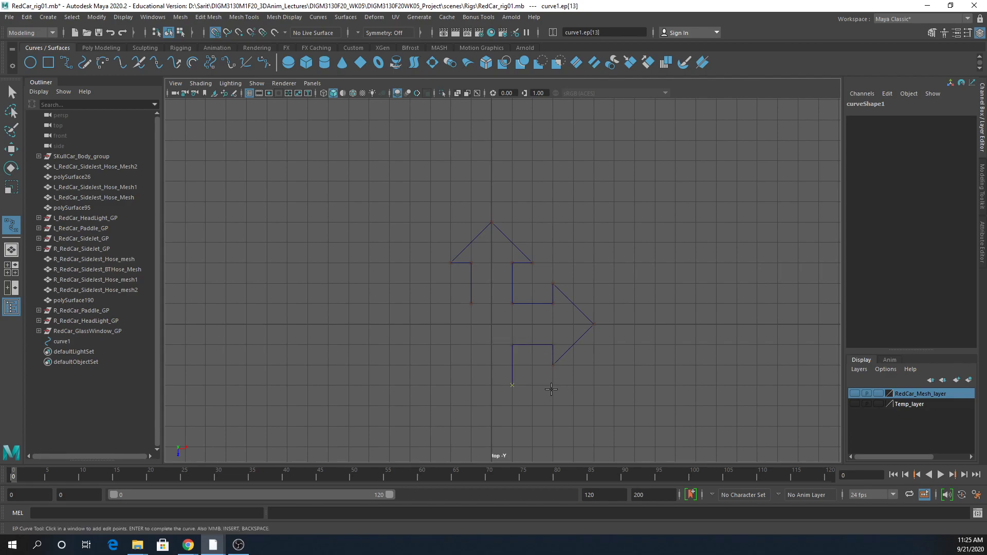
Trace the remaining two arrows and finish the four-way arrow curve at its starting point.
click(533, 385)
click(491, 426)
click(447, 383)
click(430, 345)
click(431, 366)
click(408, 324)
click(430, 284)
click(431, 303)
click(471, 304)
key(Return)
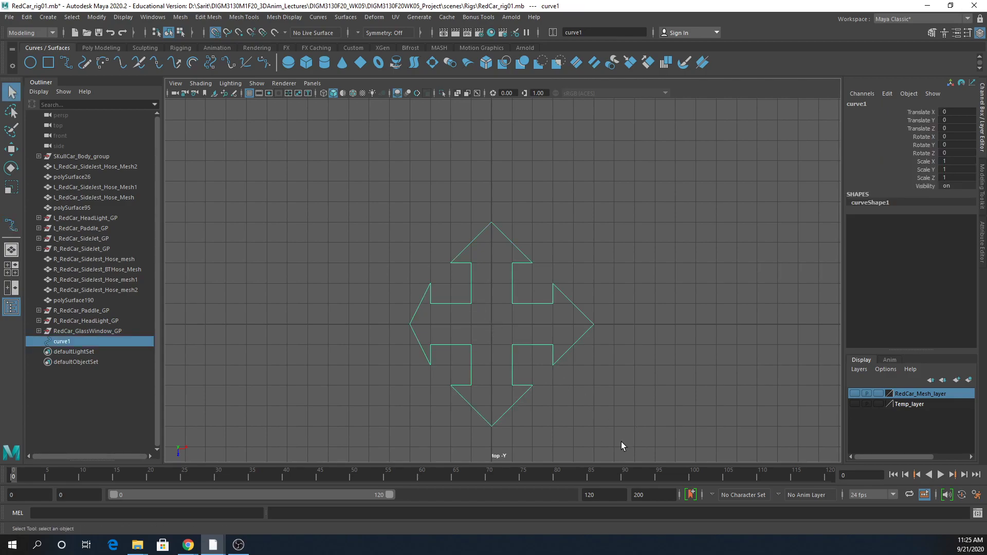
Move the -X arrow's tip vertex outward by one grid unit to match the other arrows, and return to object mode.
right_drag(414, 323, 366, 303)
drag(372, 306, 421, 343)
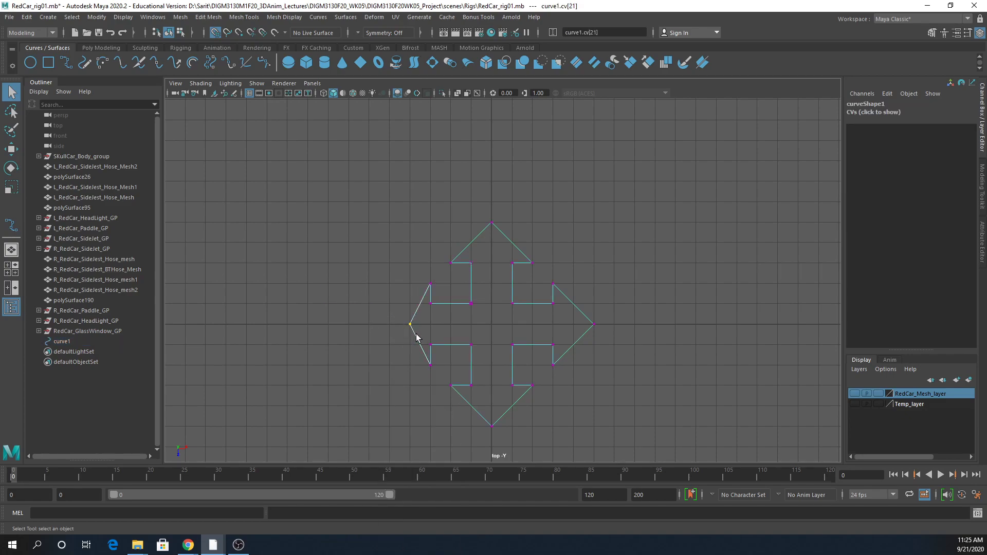
key(w)
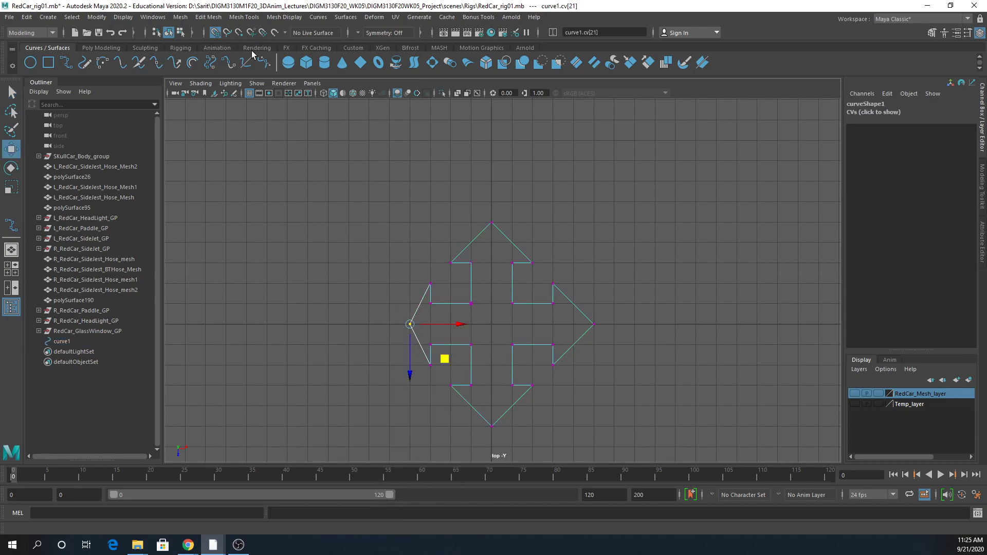
drag(445, 324, 427, 325)
right_drag(437, 304, 501, 279)
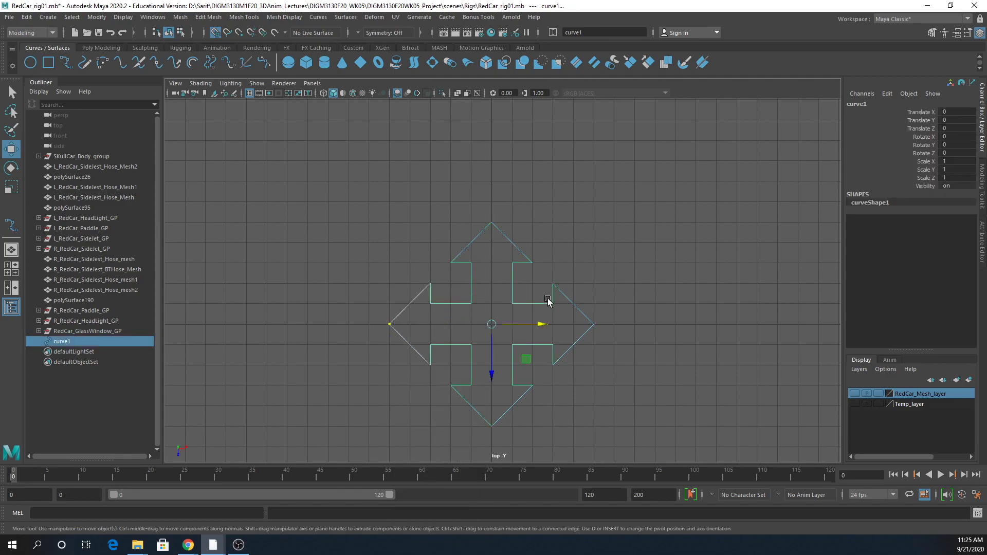
Show RedCar_Mesh_layer and scale the arrow curve uniformly to about 4.918 so it surrounds the car.
click(593, 373)
drag(579, 268, 502, 373)
alt+right_drag(502, 373, 175, 309)
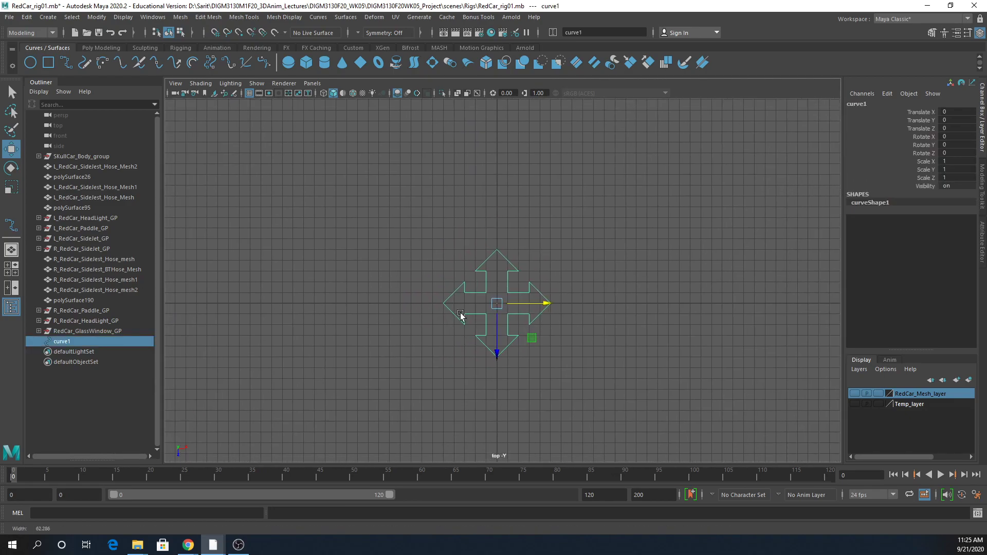
click(854, 393)
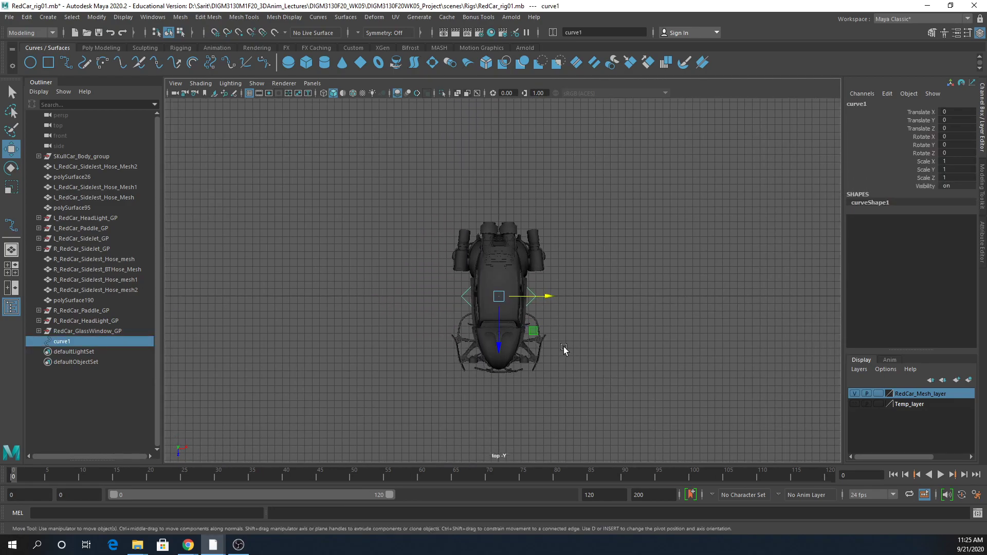
key(r)
drag(499, 298, 699, 321)
Reshape the curve by scaling its control vertices so the arrow shafts flare toward the center, and return to object mode.
right_drag(550, 186, 493, 186)
drag(383, 114, 601, 229)
drag(599, 395, 397, 462)
shift+drag(695, 403, 597, 203)
shift+drag(272, 220, 412, 401)
drag(534, 333, 525, 326)
key(w)
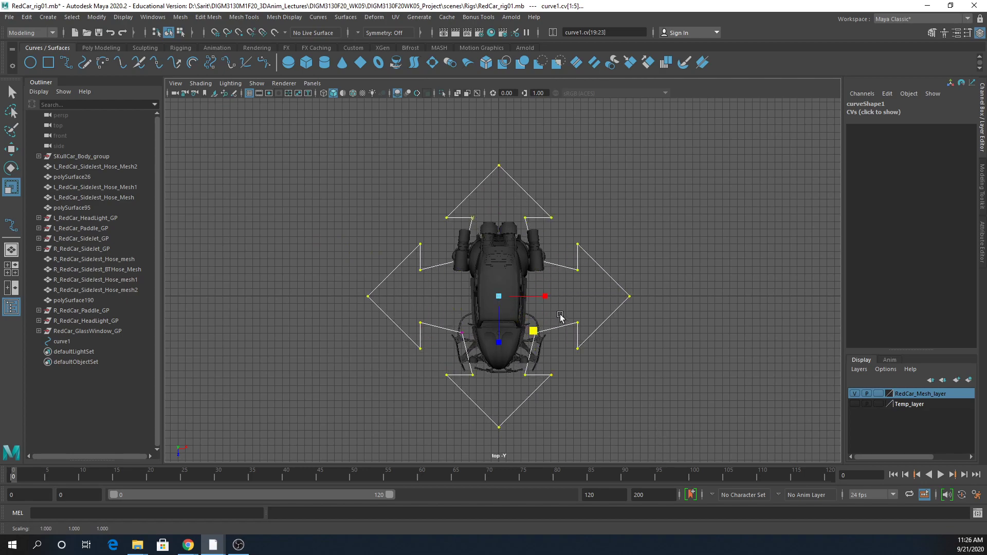
key(F8)
key(F8)
click(661, 332)
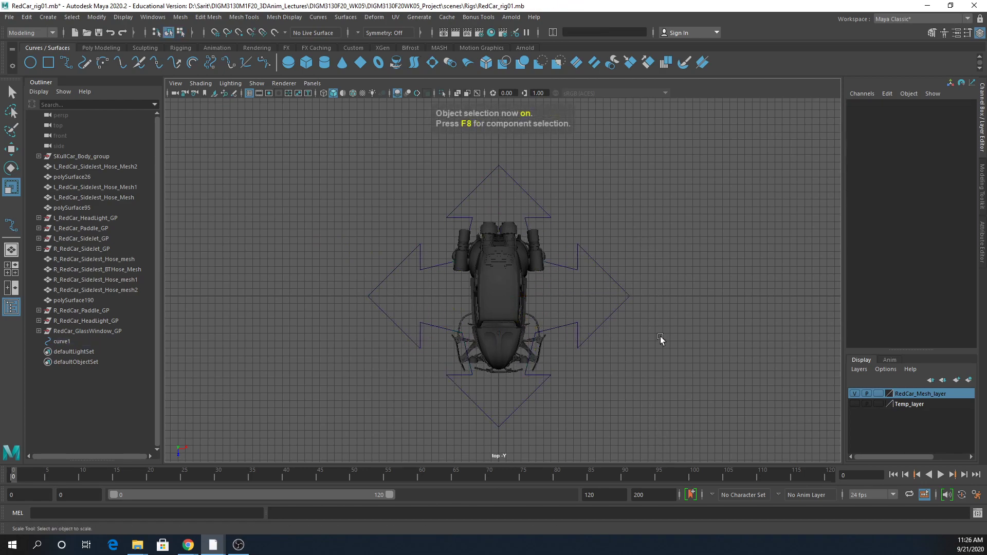
Select the four-way arrow curve and freeze its transformations.
click(625, 303)
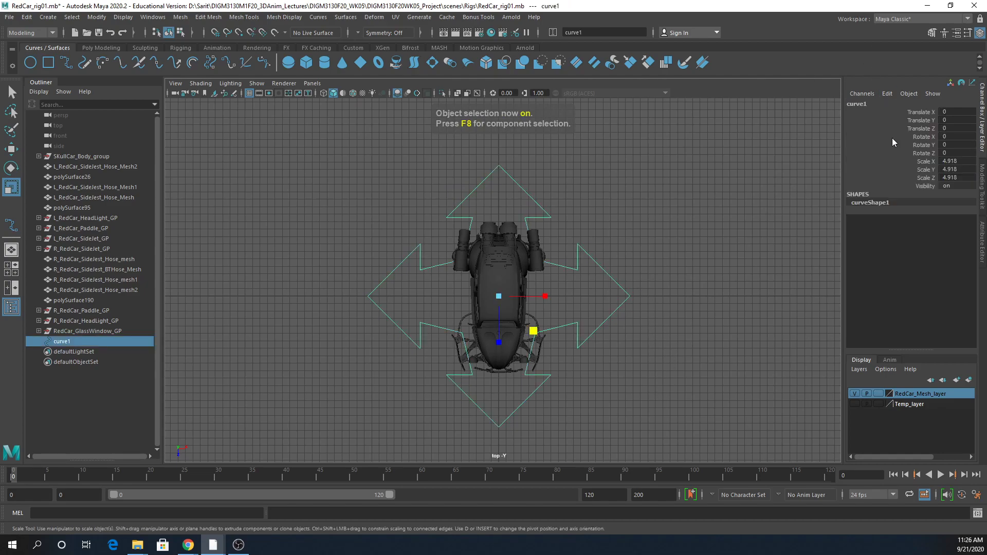
click(154, 18)
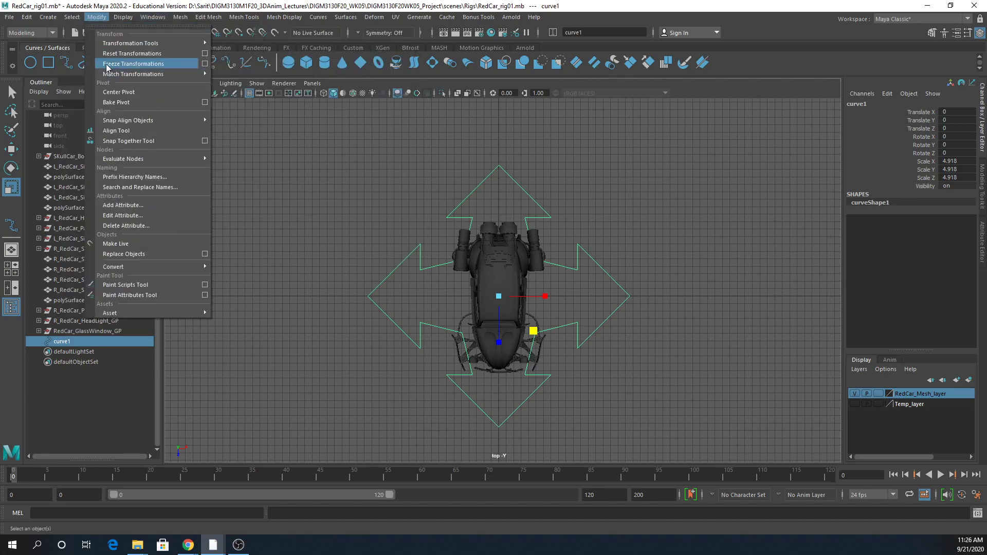
click(123, 54)
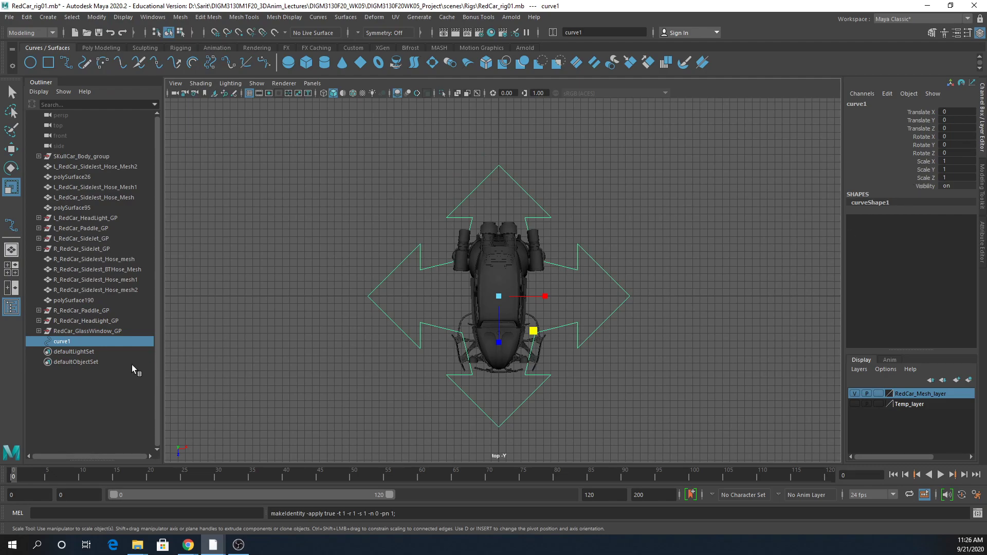
Rename the four-way arrow curve as RedCar_Main_CTL.
double_click(72, 342)
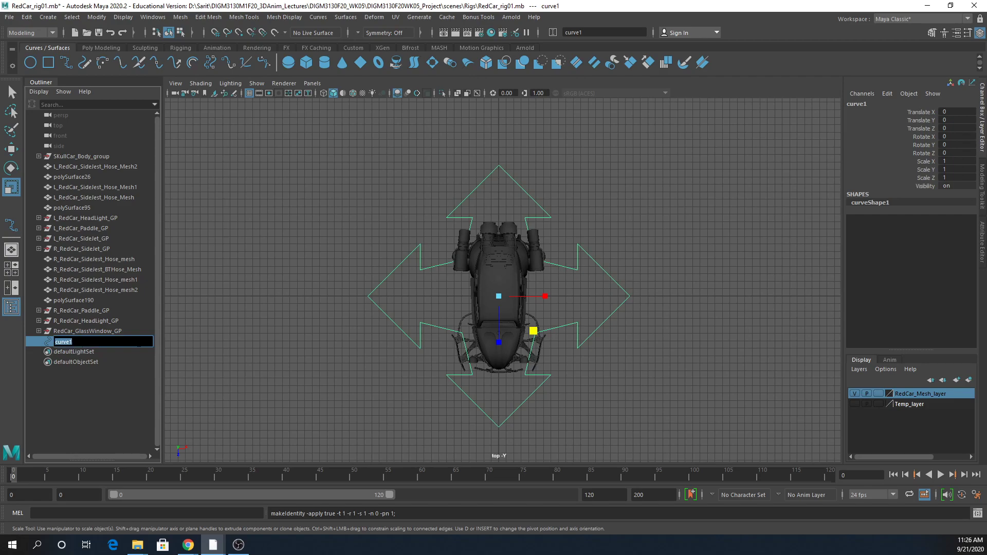
text(RedCar)
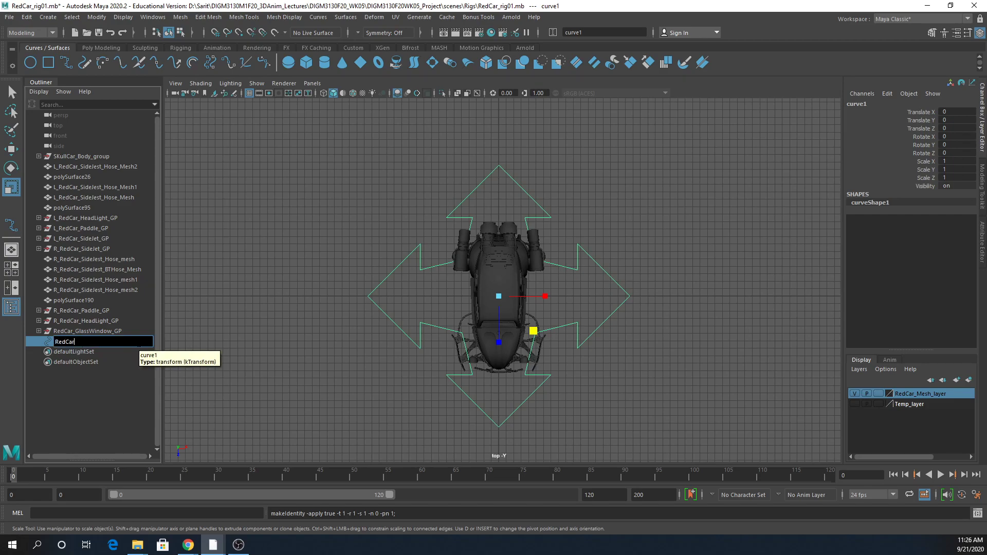
text(_Main_CTL)
key(Return)
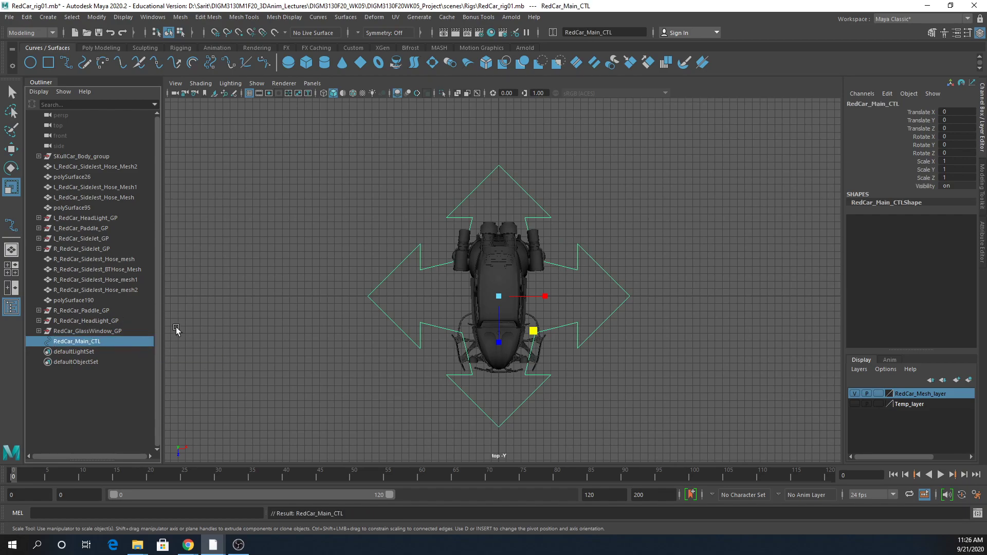
Rename the car's right front hose mesh, polySurface190, as R_RedCar_FNTHose_Mesh.
click(95, 166)
shift+click(88, 206)
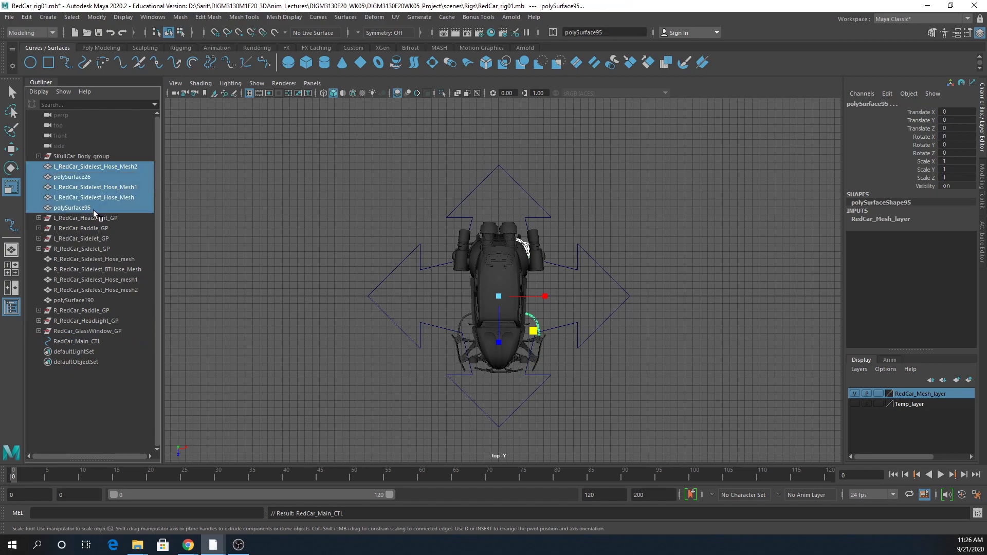
click(86, 208)
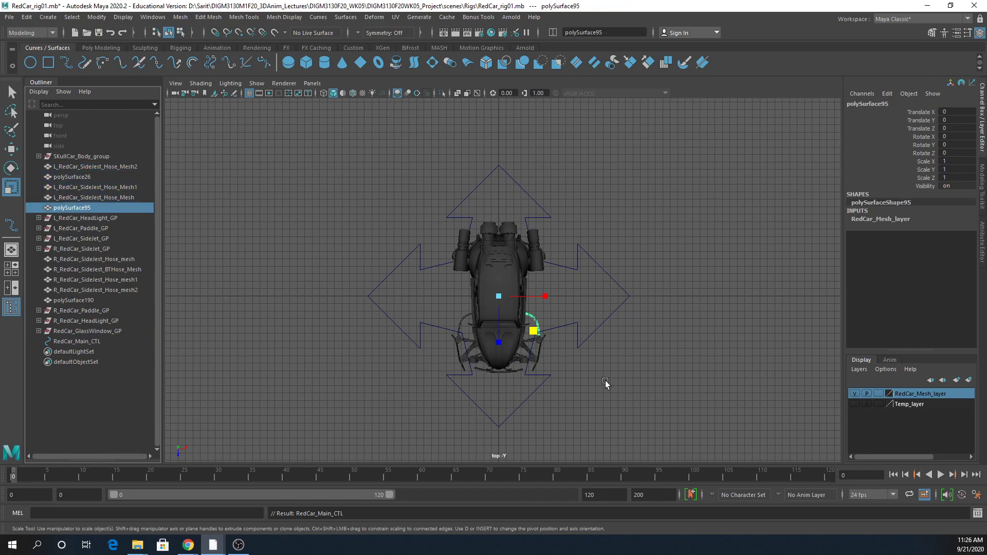
click(461, 314)
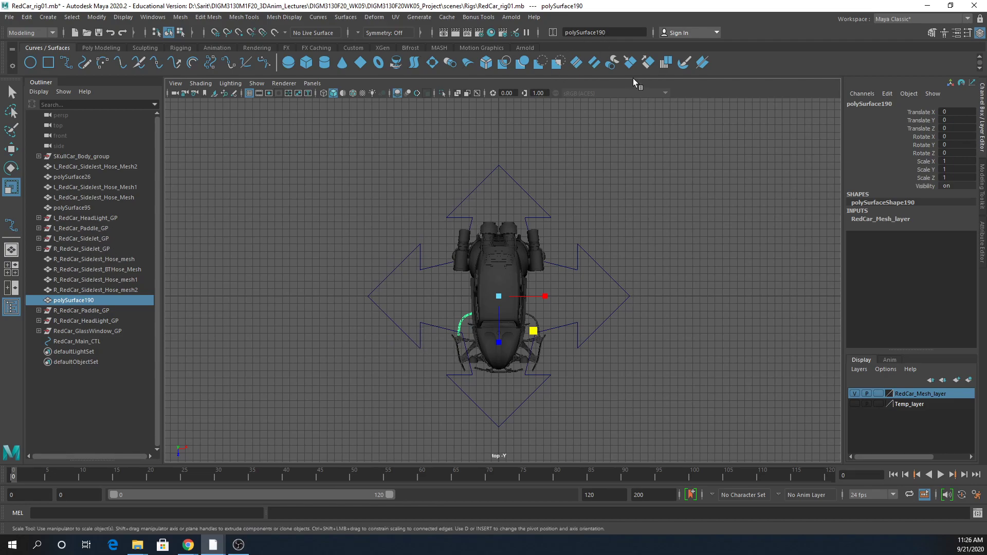
click(586, 32)
text(RedCar_SideJest_BTHose_Mesh)
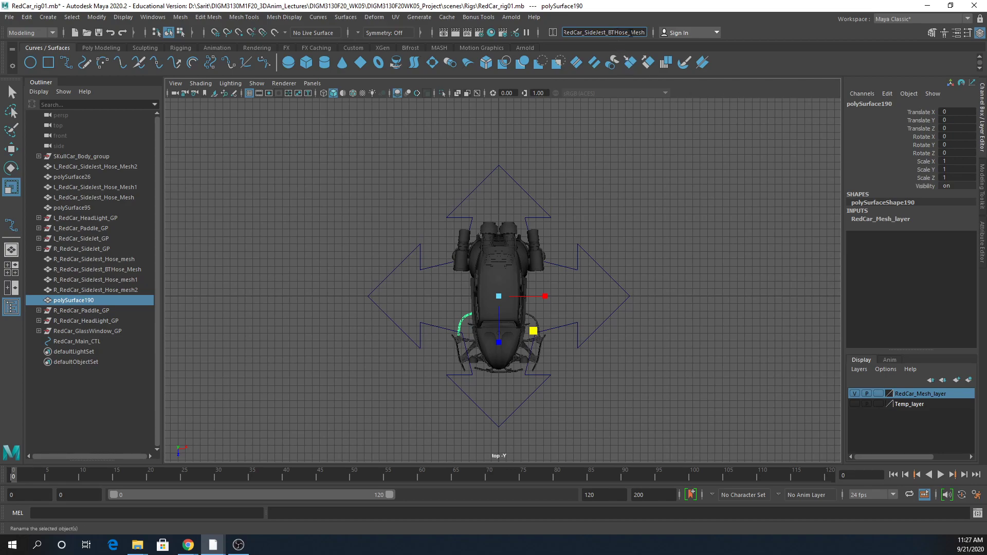
drag(585, 33, 722, 48)
drag(629, 41, 615, 35)
text(FNT)
key(Home)
text(L_)
click(569, 33)
key(BackSpace)
text(R)
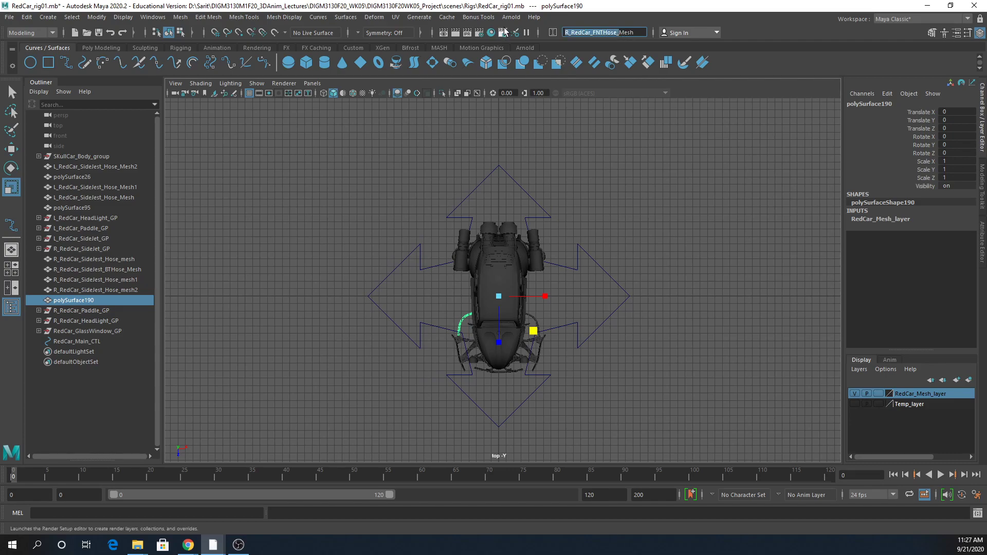
key(Return)
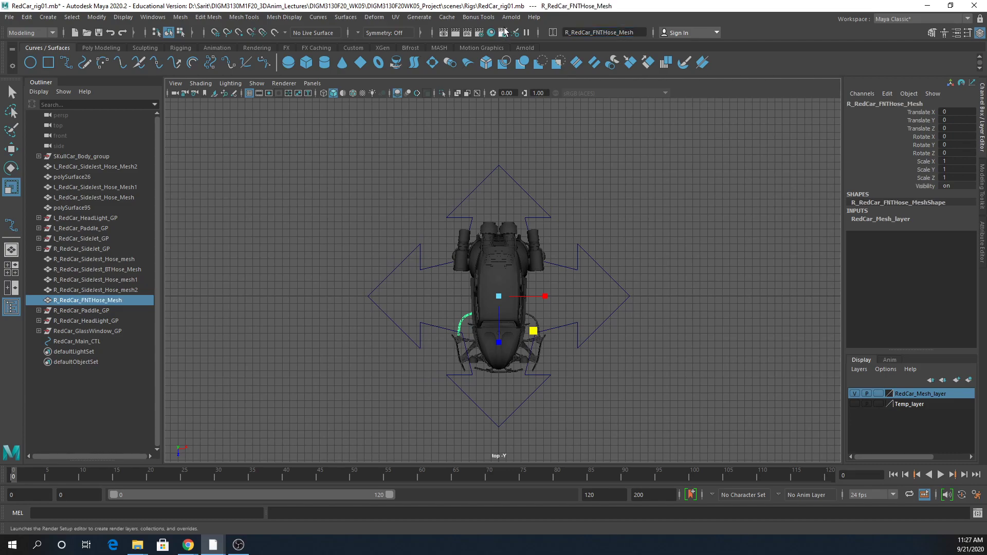
Rename the matching left front hose mesh, polySurface95, as L_RedCar_FNTHose_Mesh.
click(541, 313)
click(604, 32)
text(R_RedCar_FNTHose_)
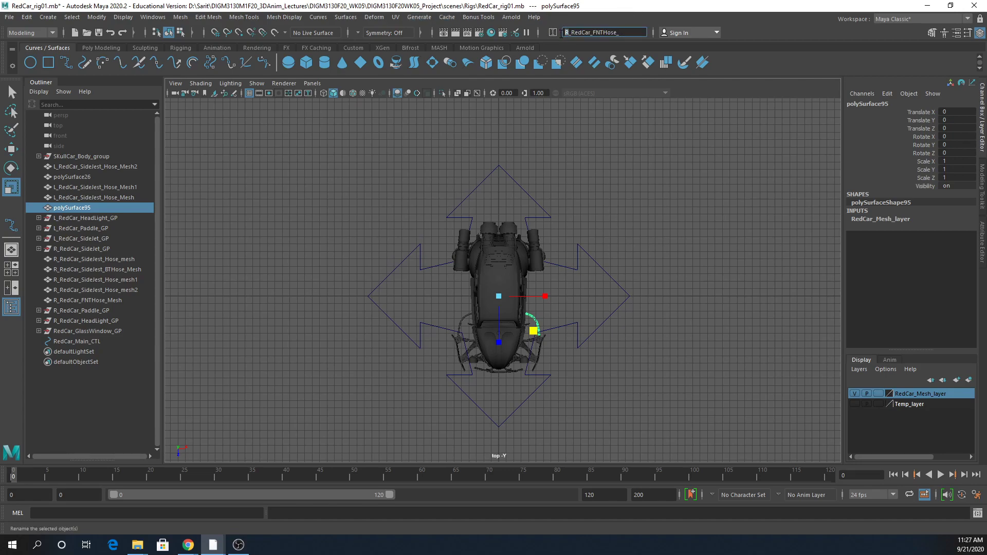
text(L)
text(Mesh)
key(Return)
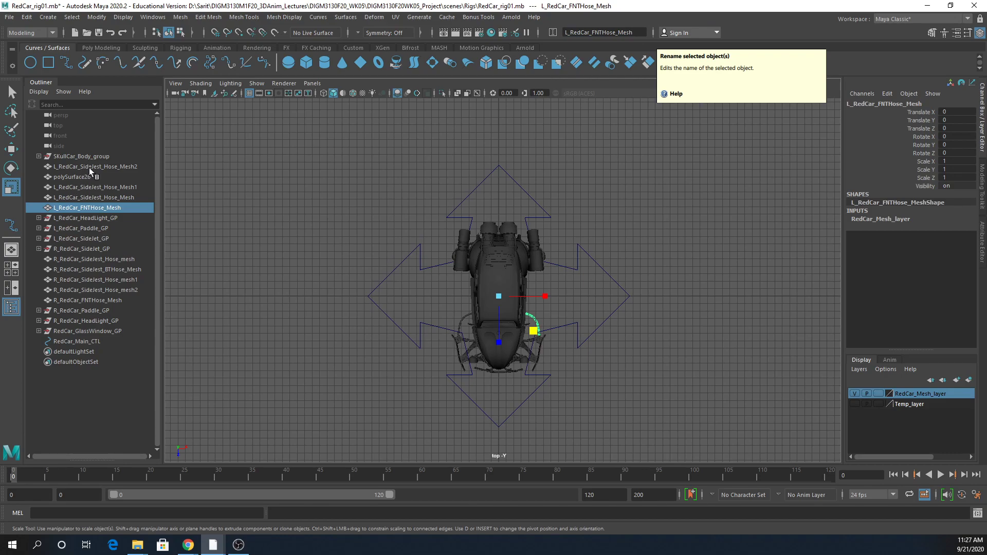
Highlight all the left and right hose meshes to check which ones stay ungrouped, and clear the selection.
drag(88, 168, 88, 205)
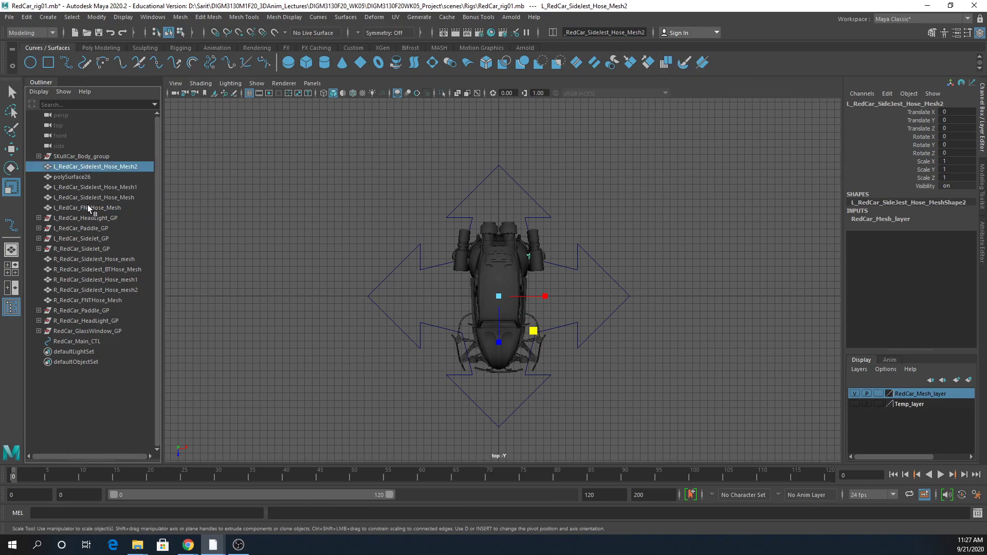
ctrl+click(109, 261)
shift+click(102, 300)
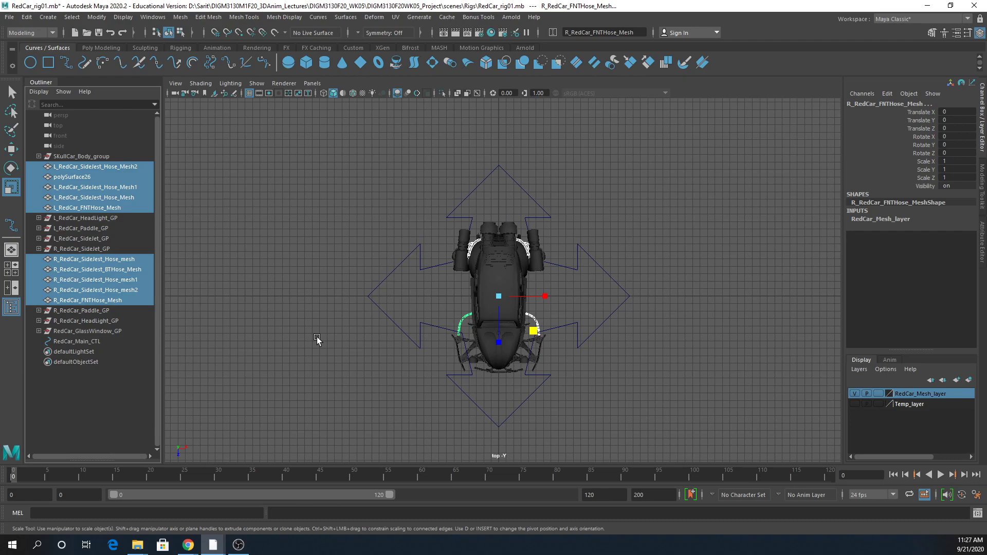
click(95, 398)
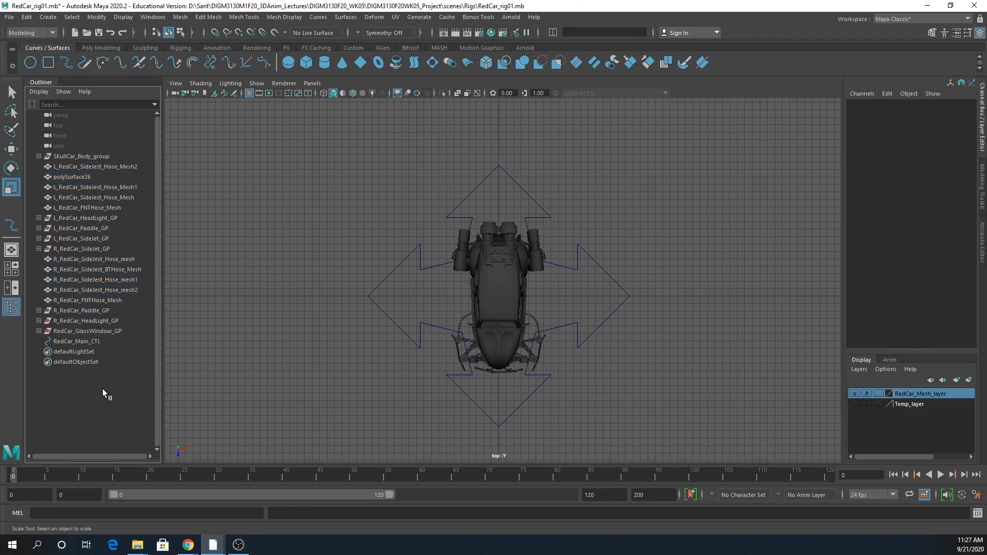
Parent the body, headlight, paddle, side jet and glass window groups under RedCar_Main_CTL, leaving out the hose meshes.
click(104, 156)
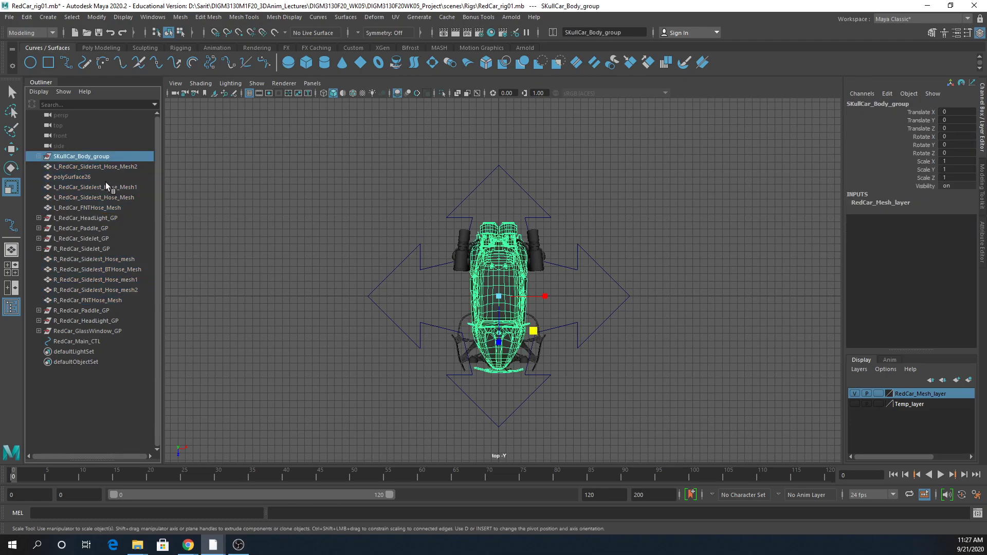
ctrl+click(89, 218)
shift+click(90, 249)
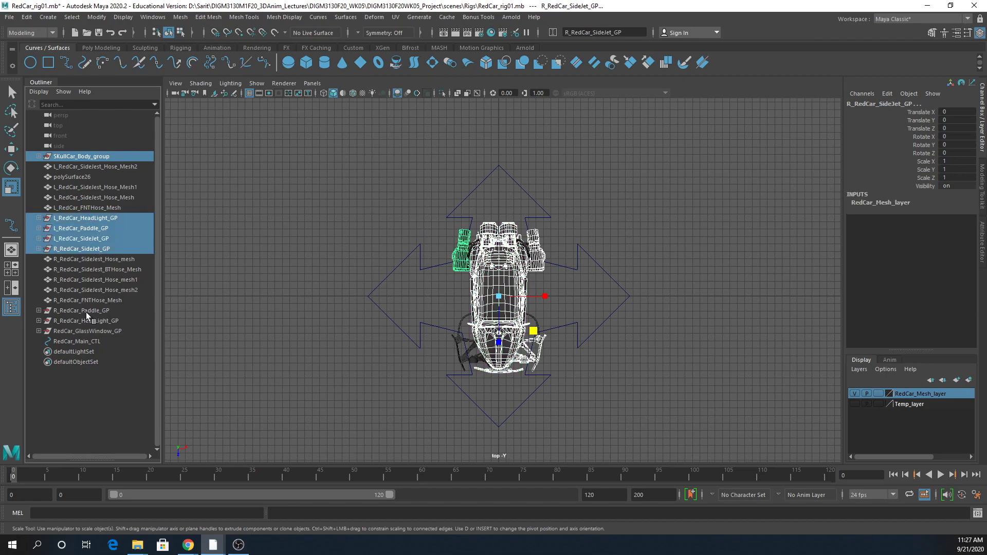
ctrl+click(86, 310)
shift+click(87, 331)
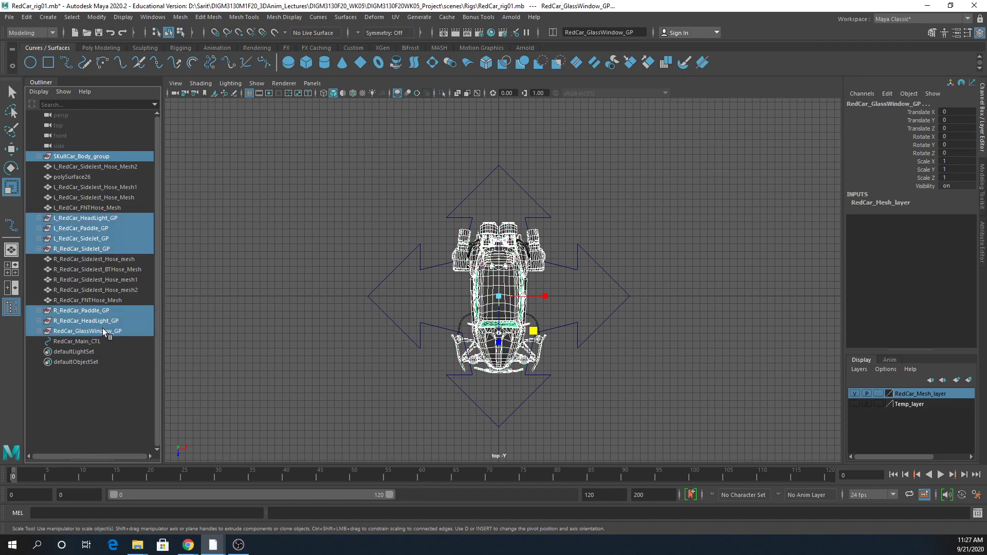
ctrl+click(94, 341)
middle_drag(86, 342, 86, 342)
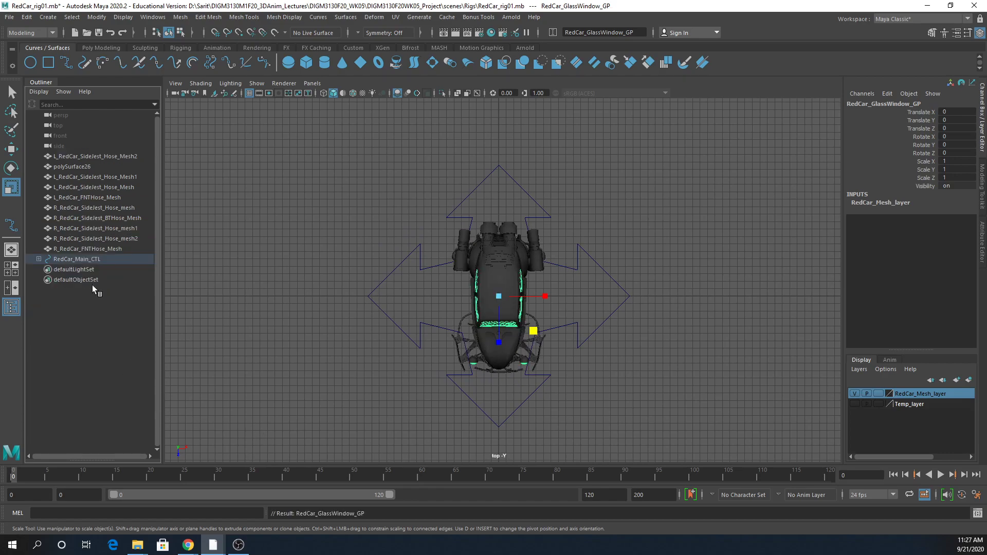
Test that the car parts follow RedCar_Main_CTL by moving and scaling it, and undo both changes.
click(82, 261)
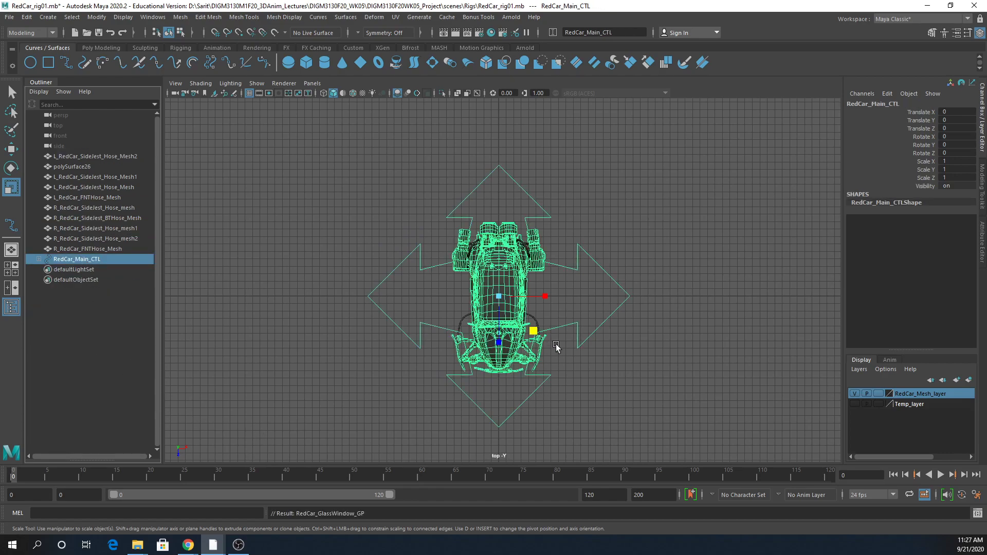
key(w)
drag(481, 301, 531, 303)
key(ctrl+z)
key(ctrl+z)
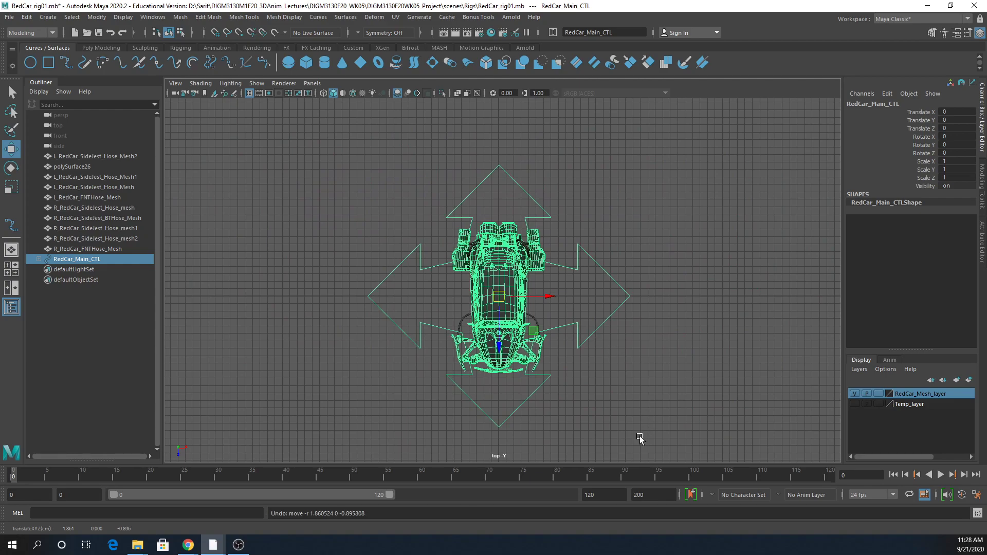
key(r)
drag(500, 295, 552, 311)
key(ctrl+z)
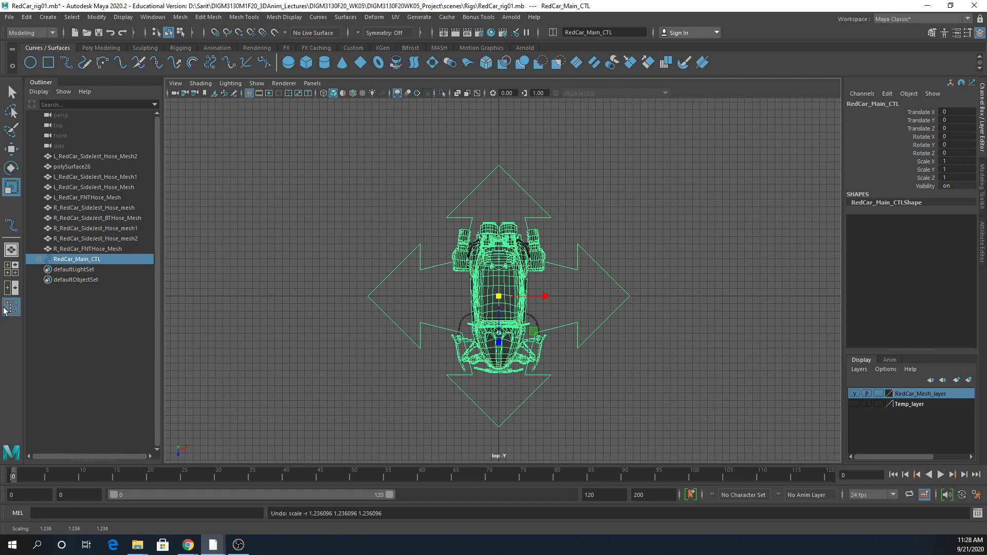
Group all the car part groups under RedCar_Main_CTL into one new group.
click(38, 260)
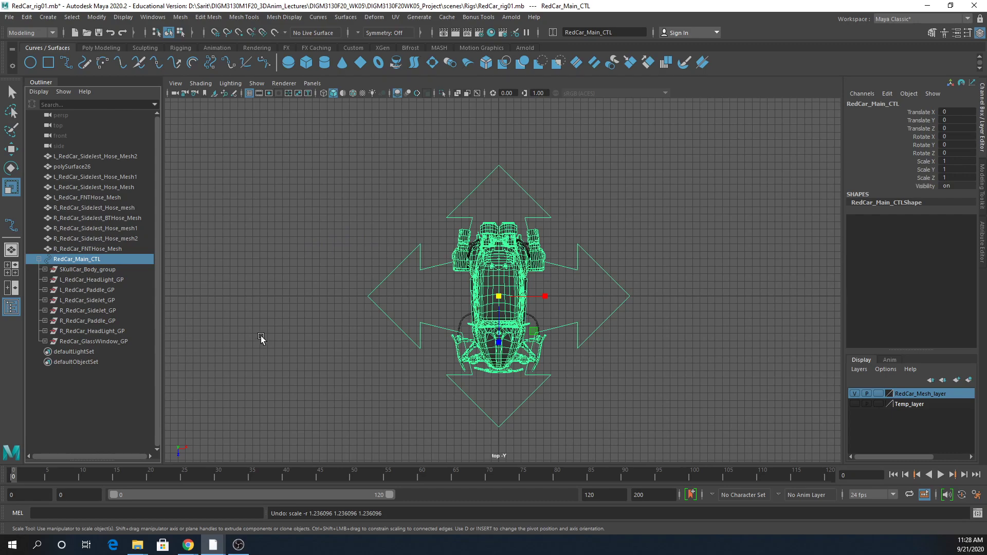
click(102, 271)
shift+click(106, 340)
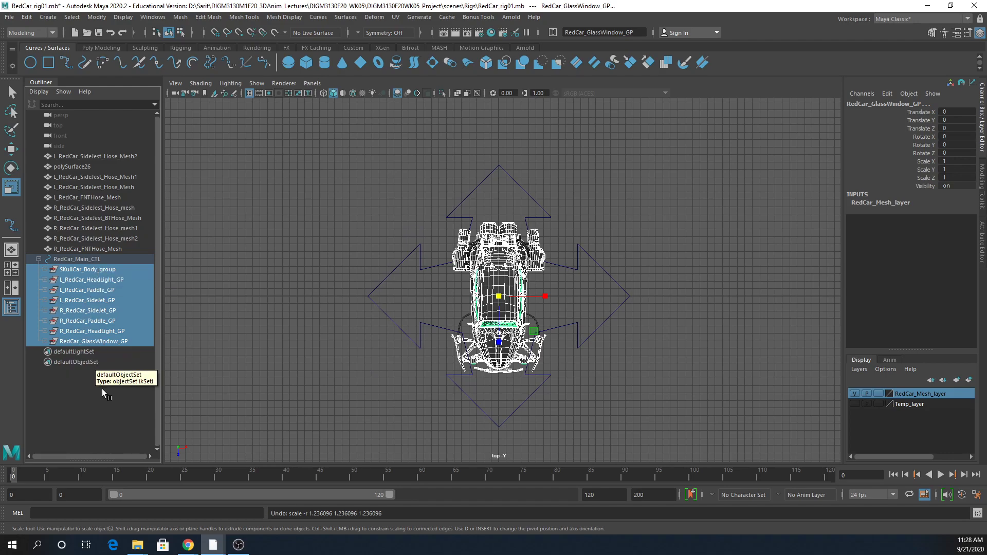
key(ctrl+g)
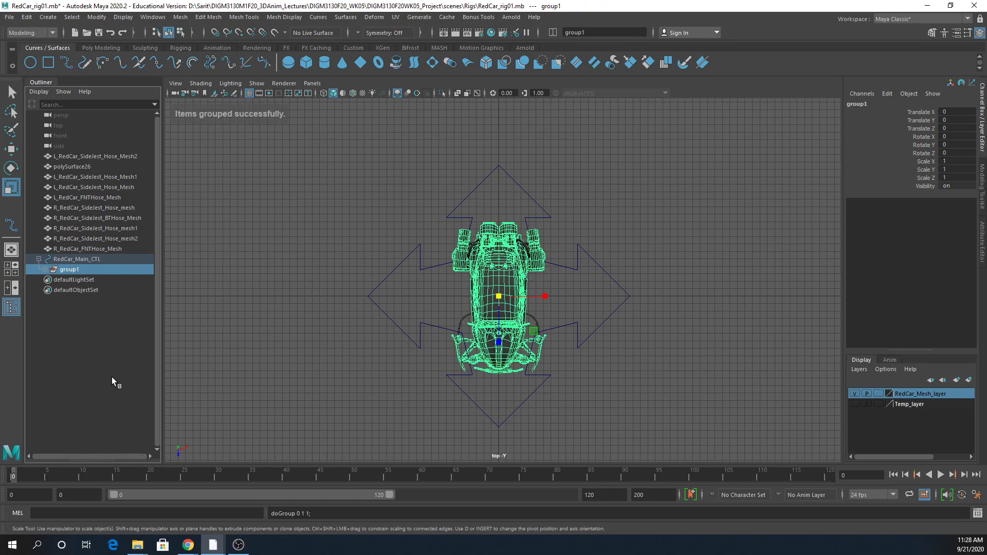
Name the new group inside RedCar_Main_CTL AllCar_Part_GP.
click(44, 269)
double_click(70, 269)
key(End)
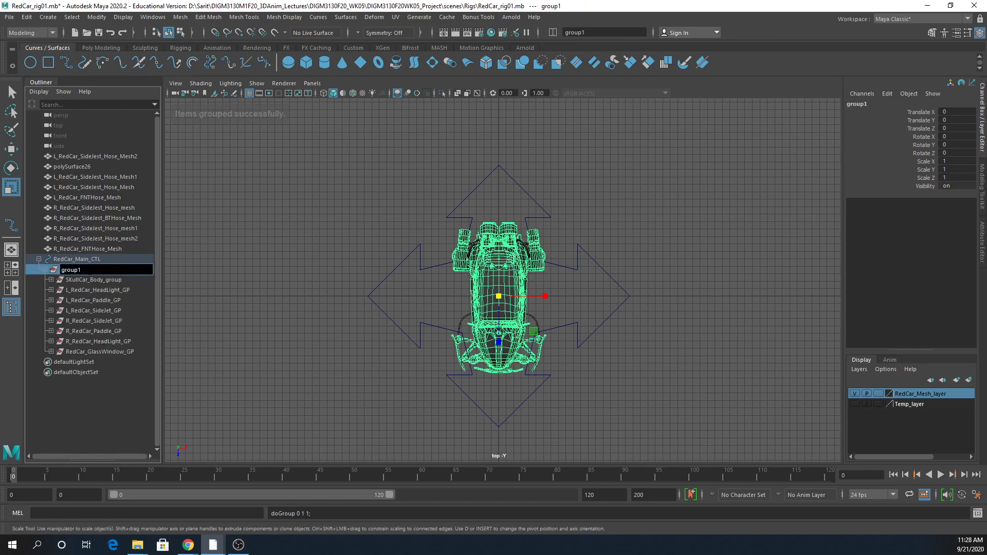
key(BackSpace)
key(BackSpace)
key(BackSpace)
key(BackSpace)
key(BackSpace)
key(BackSpace)
text(AllCar_Part_GP)
key(Return)
Insert "Red" into the parent group's name so it reads AllRedCar_Part_GP.
double_click(70, 270)
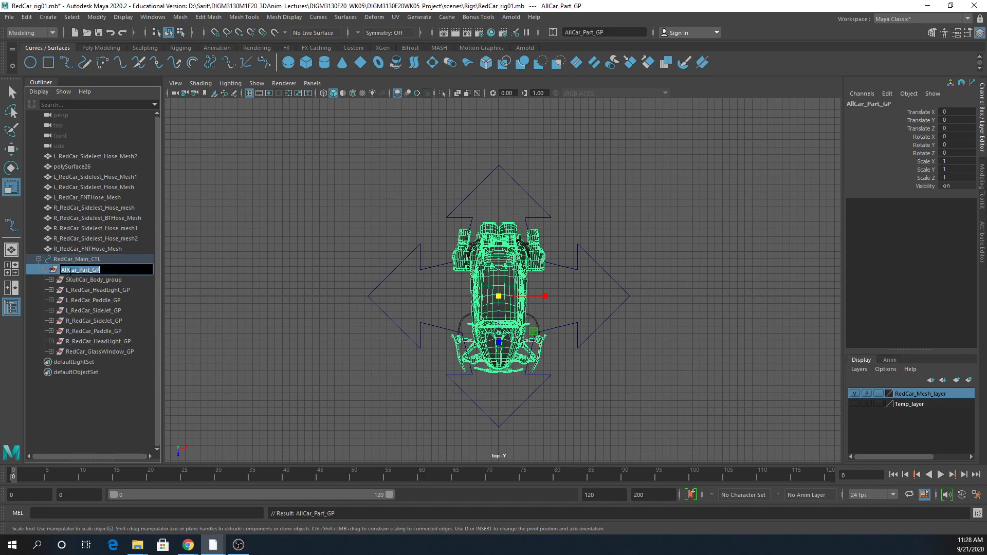
click(67, 270)
text(Red)
key(Return)
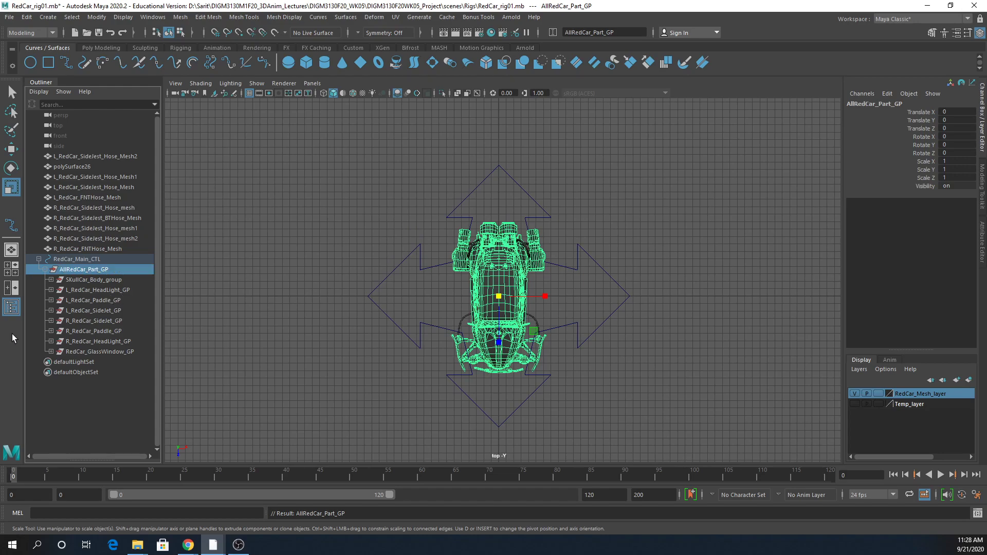
Correct the name of the group under RedCar_Main_CTL to AllRedCar_Parts_GP.
click(45, 269)
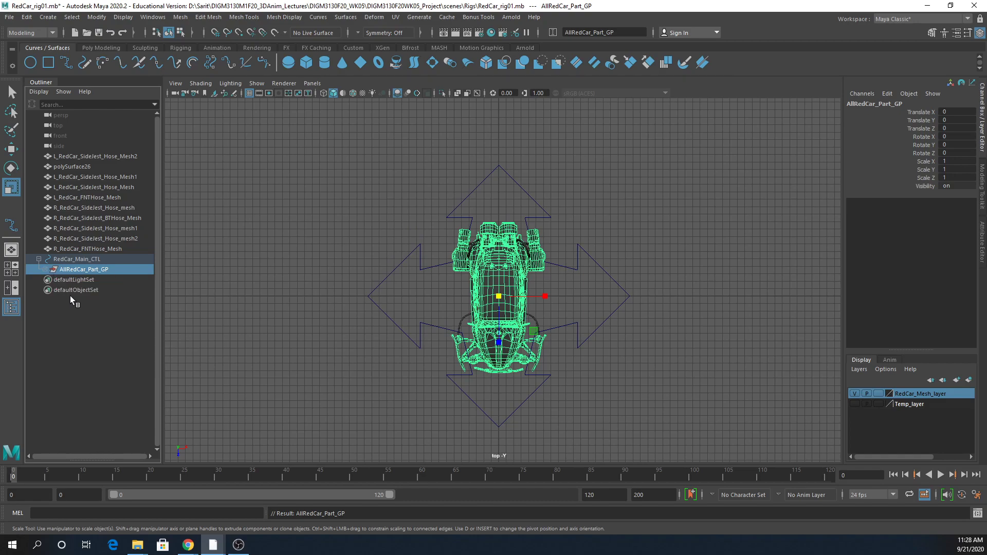
click(98, 261)
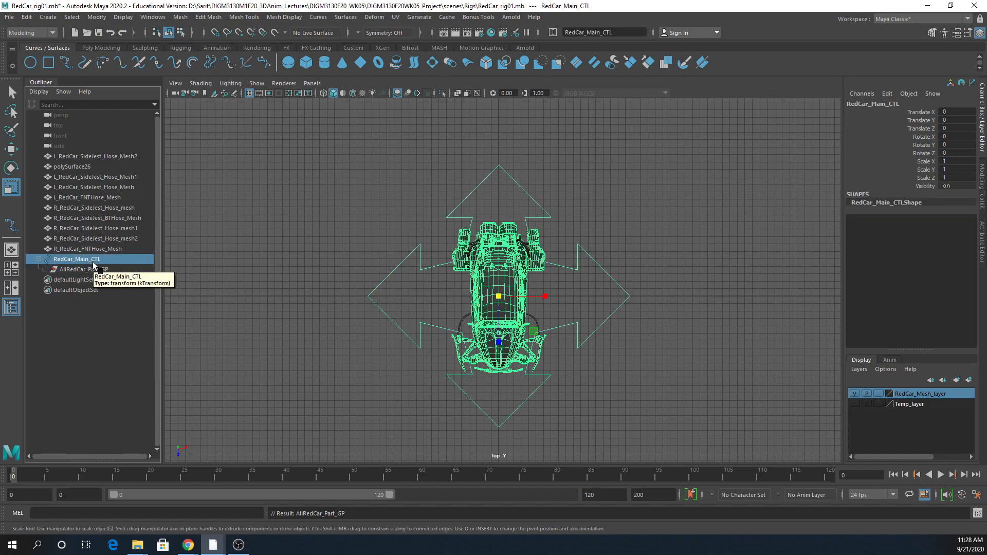
click(93, 270)
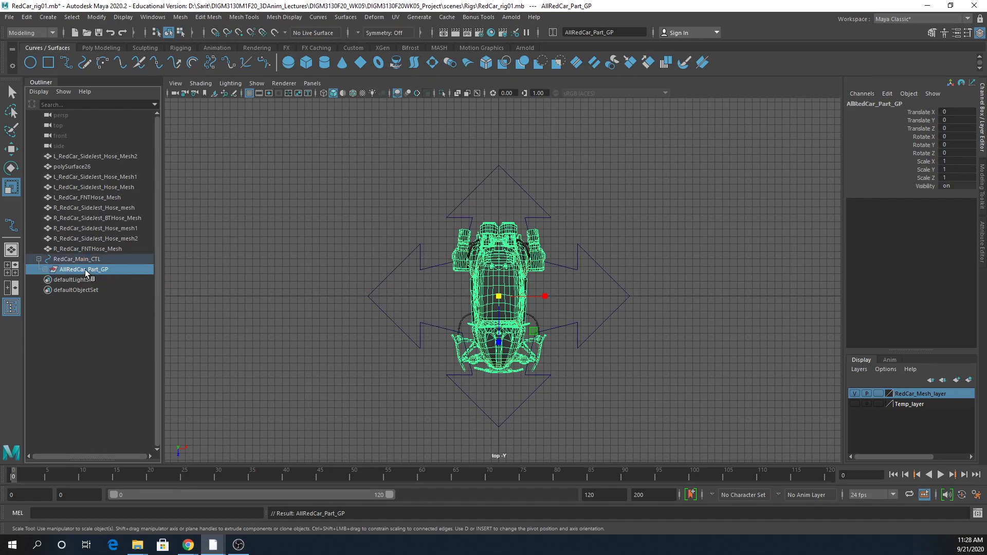
click(48, 270)
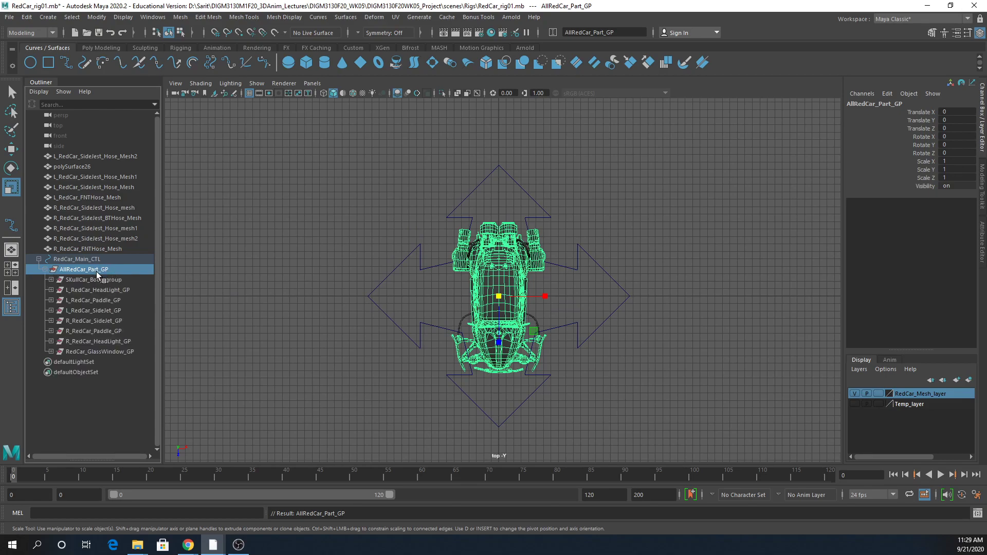
double_click(107, 270)
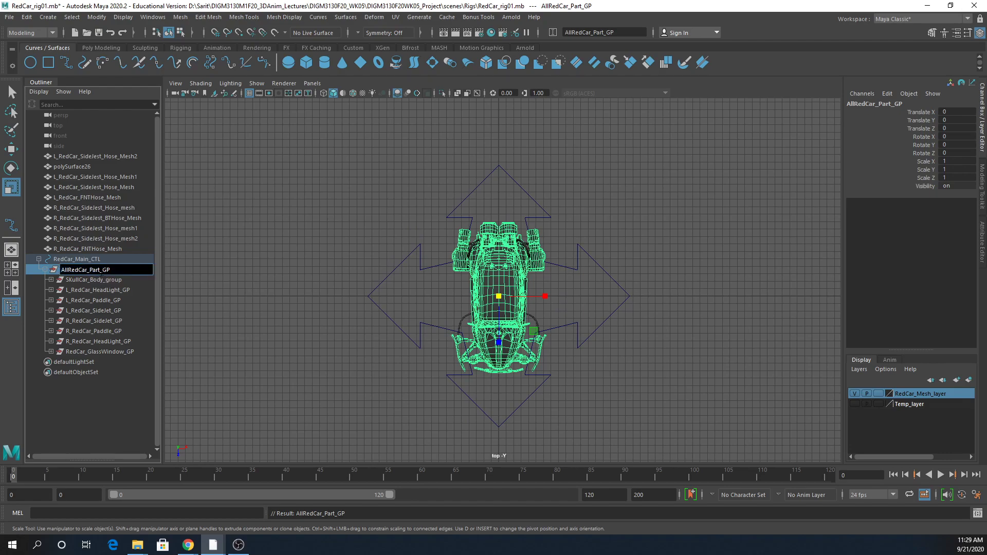
text(s)
key(Return)
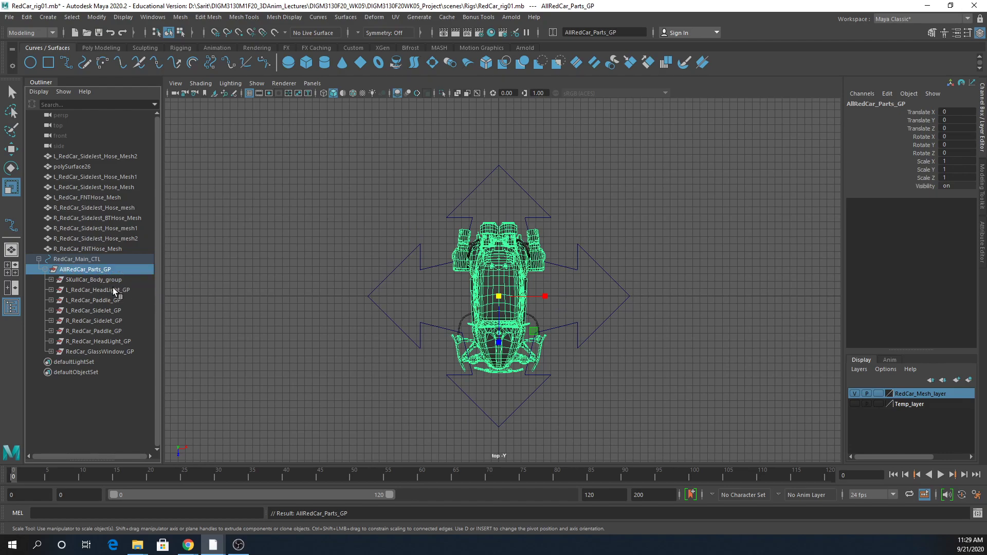
Unparent AllRedCar_Parts_GP from RedCar_Main_CTL.
click(26, 17)
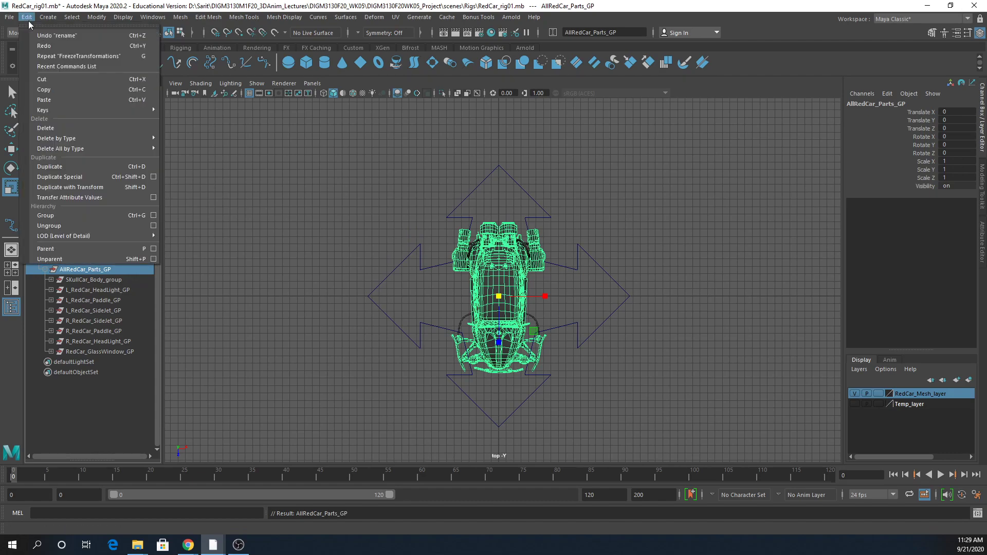
click(45, 249)
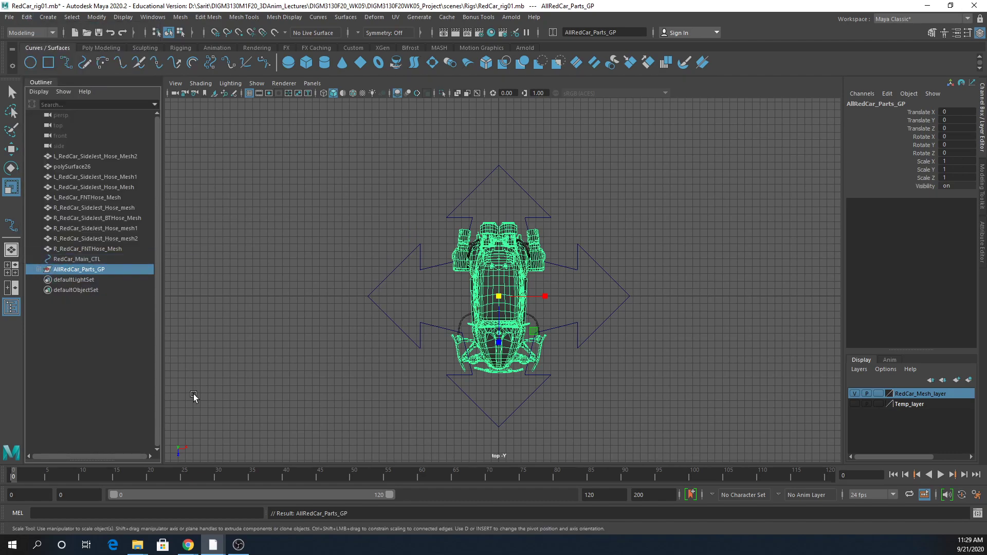
Scale RedCar_Main_CTL uniformly to about 1.405 and freeze its transformations.
click(81, 260)
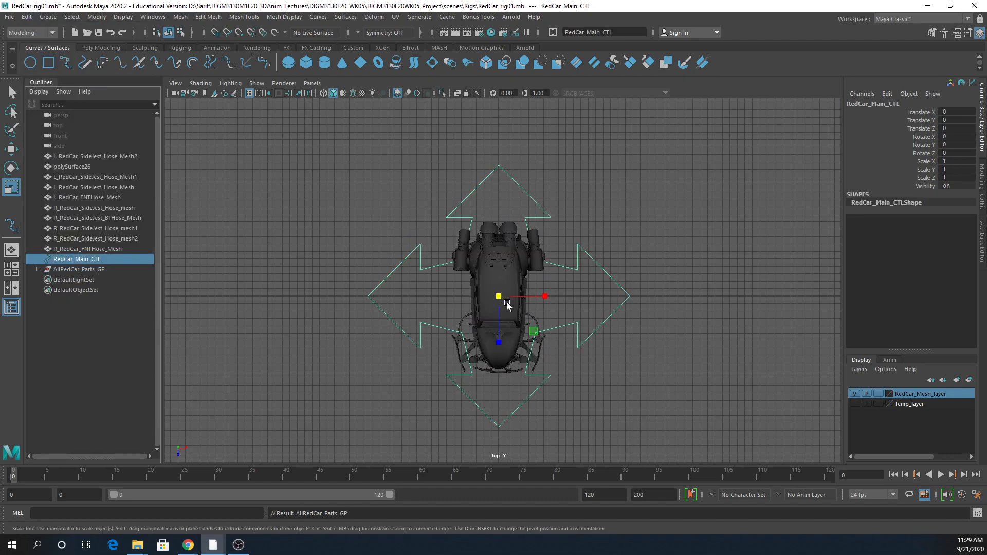
drag(500, 298, 578, 309)
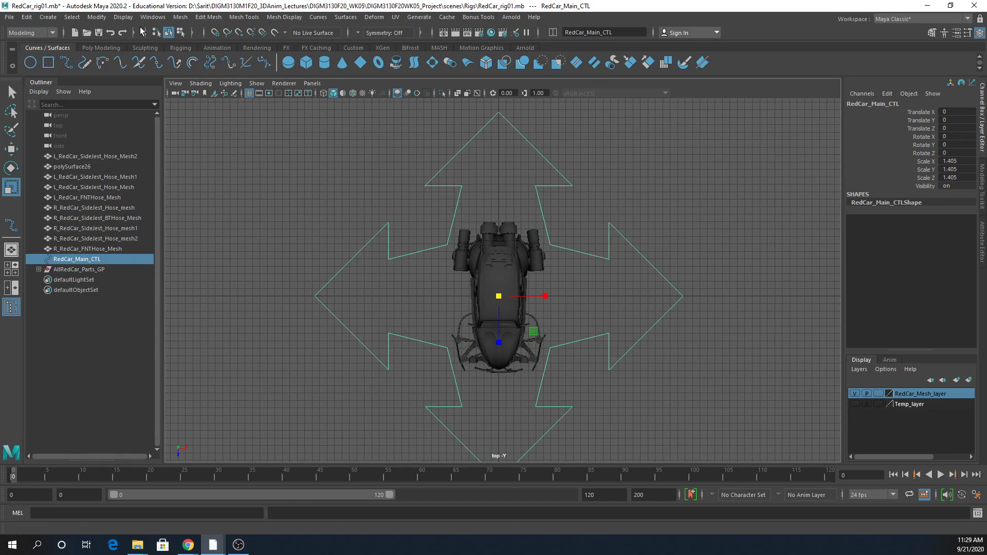
click(96, 17)
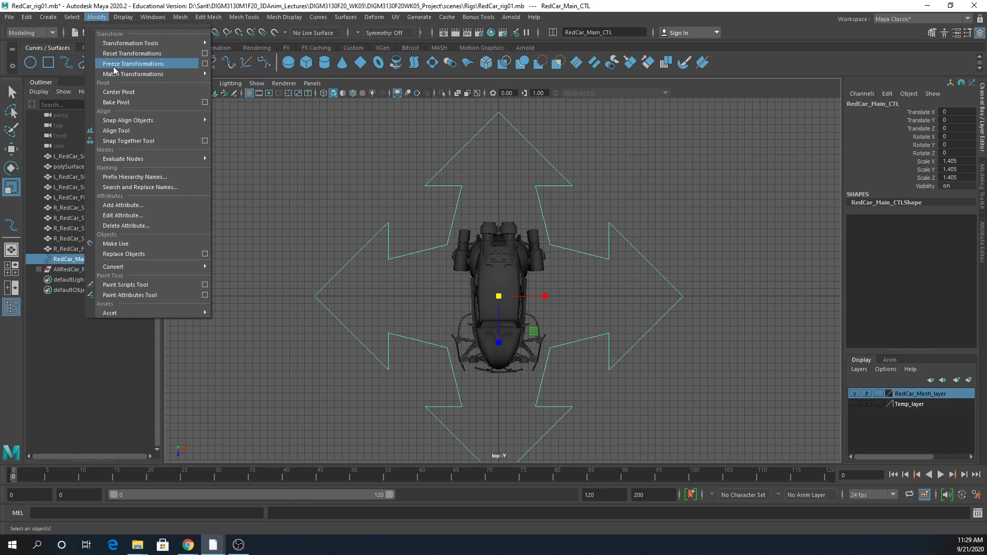
click(129, 64)
Parent AllRedCar_Parts_GP back under RedCar_Main_CTL.
click(72, 269)
middle_drag(76, 269, 79, 261)
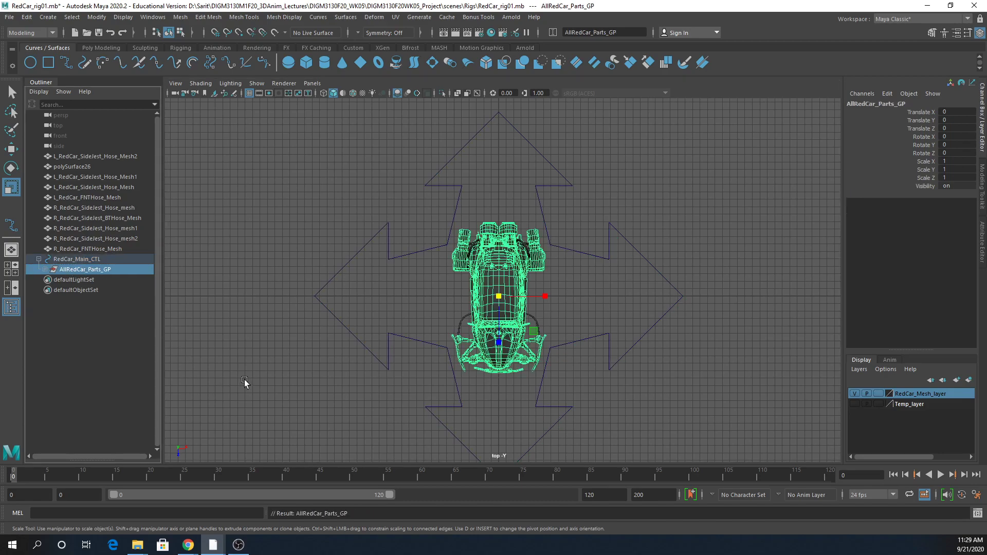
click(388, 334)
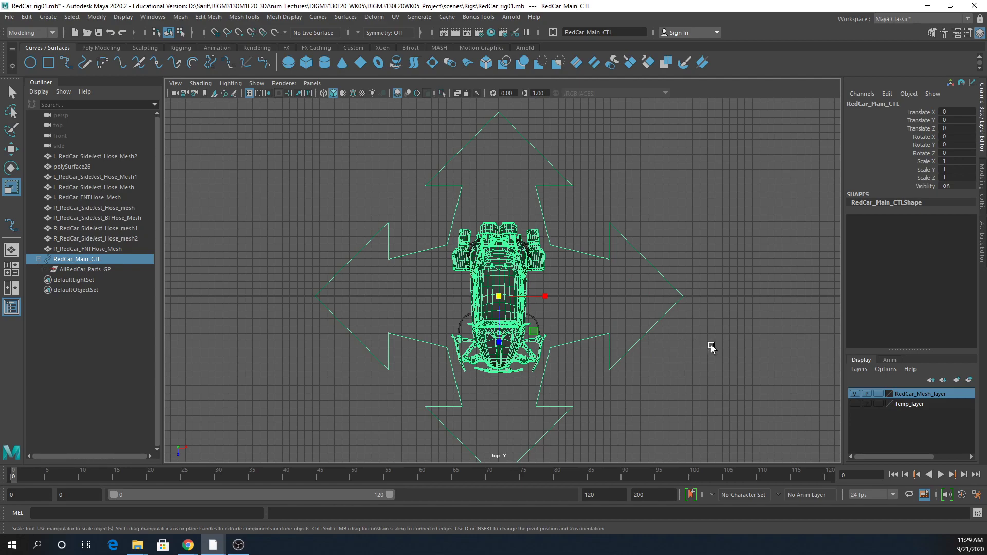
click(718, 392)
key(ctrl+z)
Create a NURBS circle at the scene origin, working in the perspective view.
key(space)
key(space)
alt+drag(689, 227, 676, 260)
click(30, 63)
alt+drag(391, 278, 403, 310)
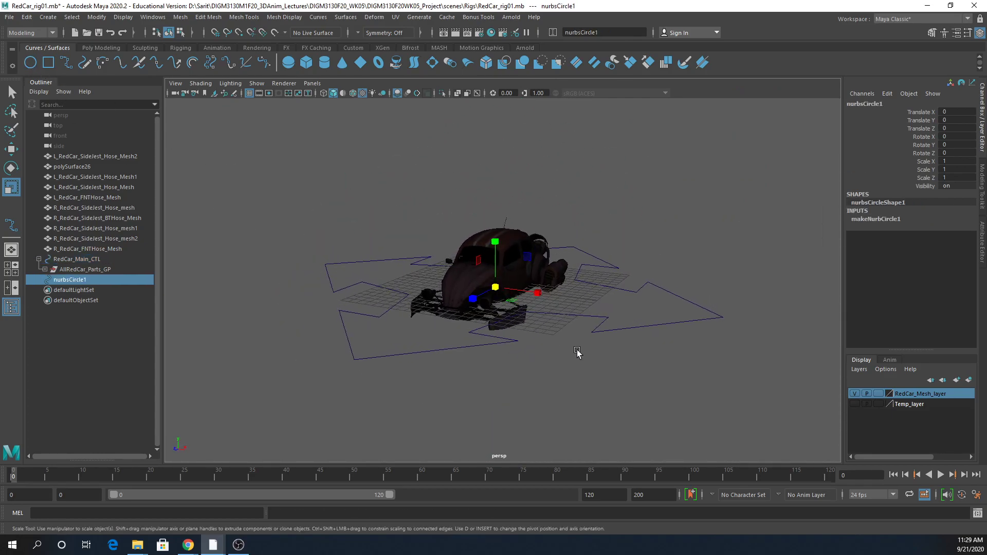
Set the new circle's Rotate X to 90 so that it stands upright.
key(e)
drag(465, 254, 471, 318)
key(ctrl+z)
double_click(952, 136)
text(90)
key(Return)
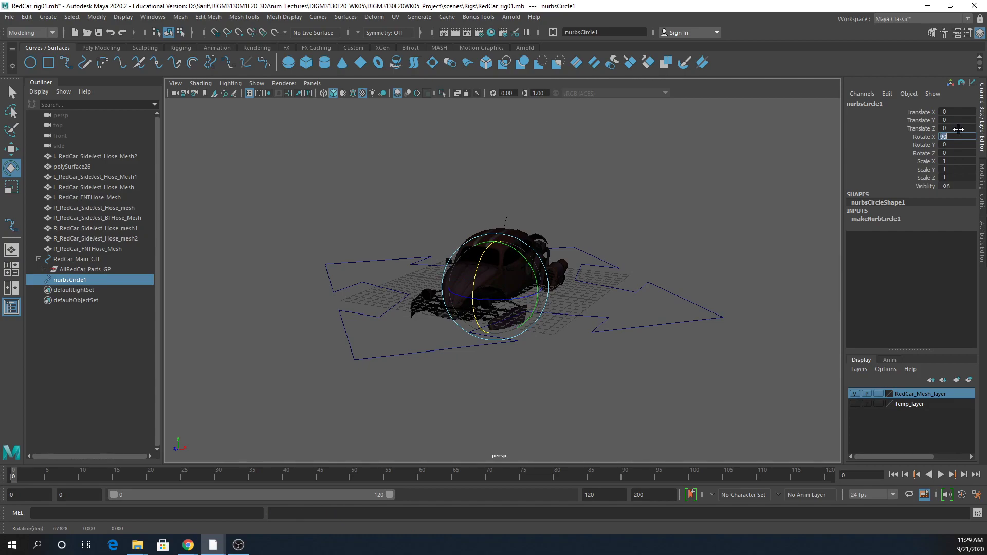
Move the circle along X to about 7.54 and scale it uniformly to about 4.14.
key(w)
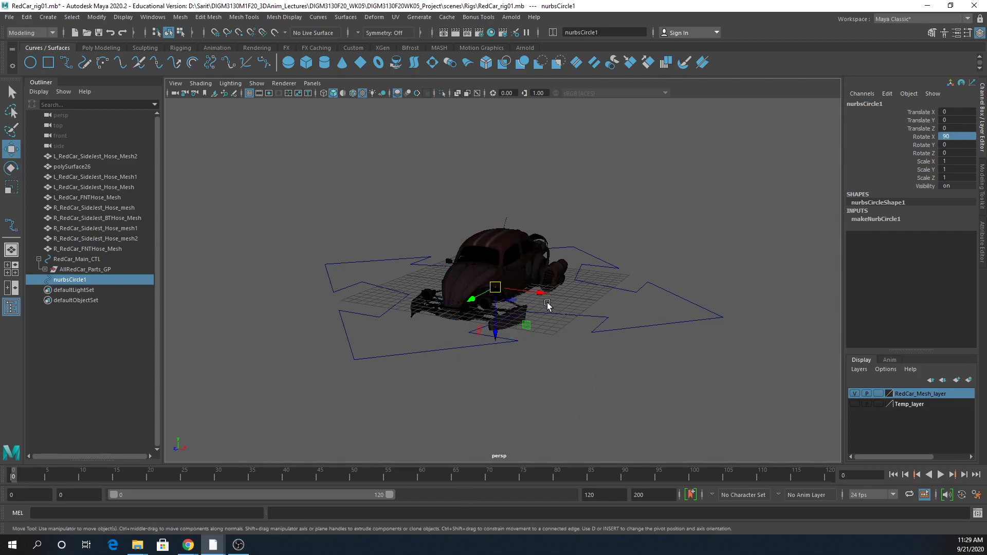
drag(546, 301, 605, 323)
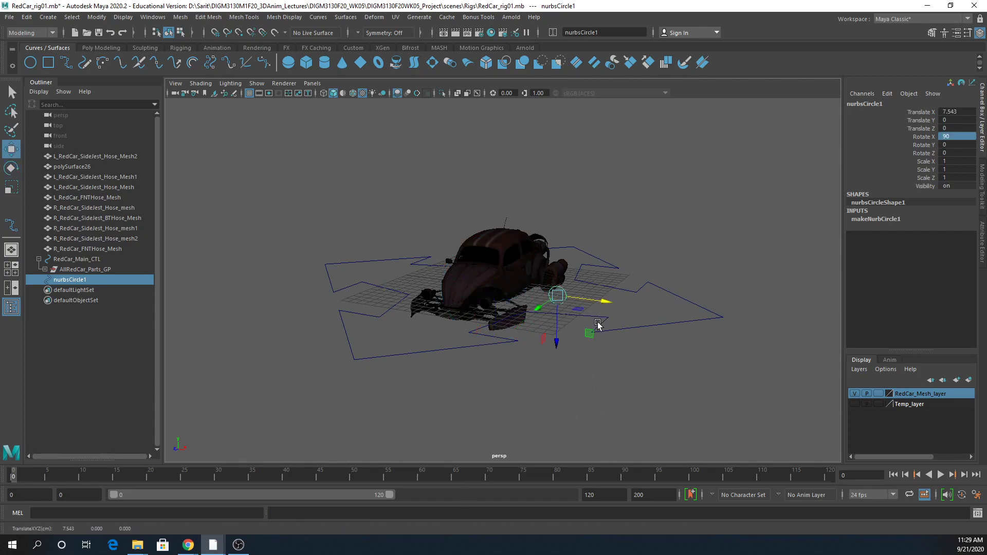
key(r)
drag(560, 294, 668, 378)
Rename the circle RedCar_SidePivot_CTL.
click(884, 104)
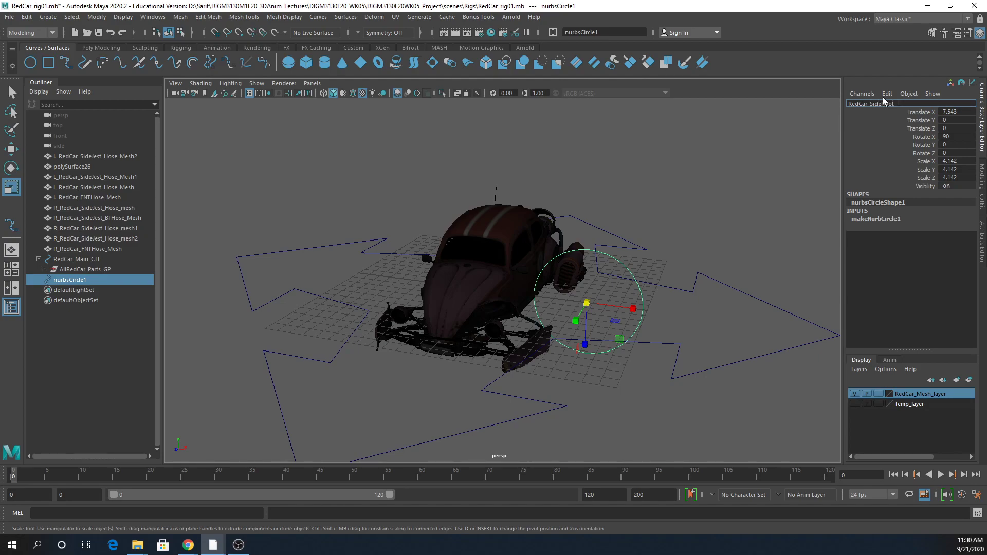
key(Return)
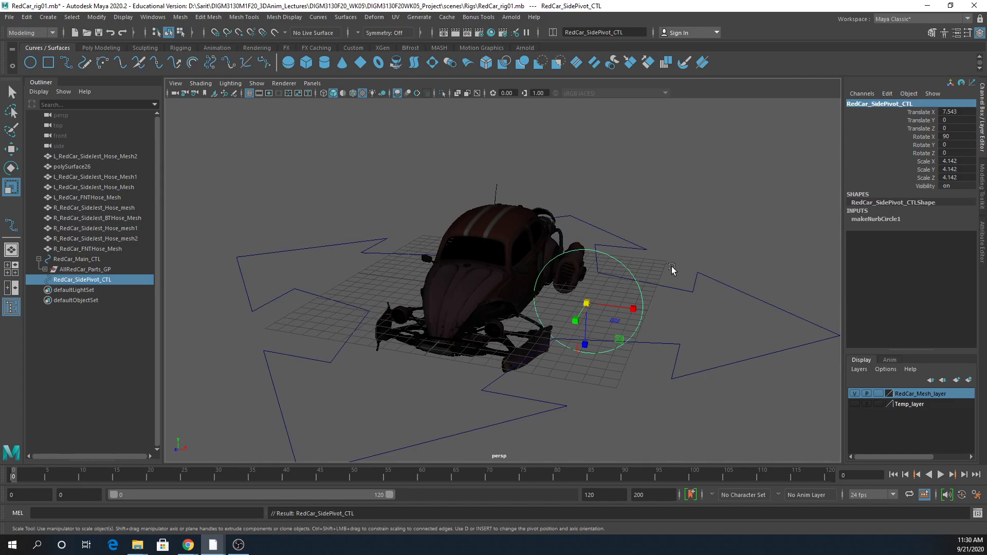
Position RedCar_SidePivot_CTL beside the car body at Translate X 5 and Translate Z about 0.04.
key(w)
alt+drag(612, 287, 590, 323)
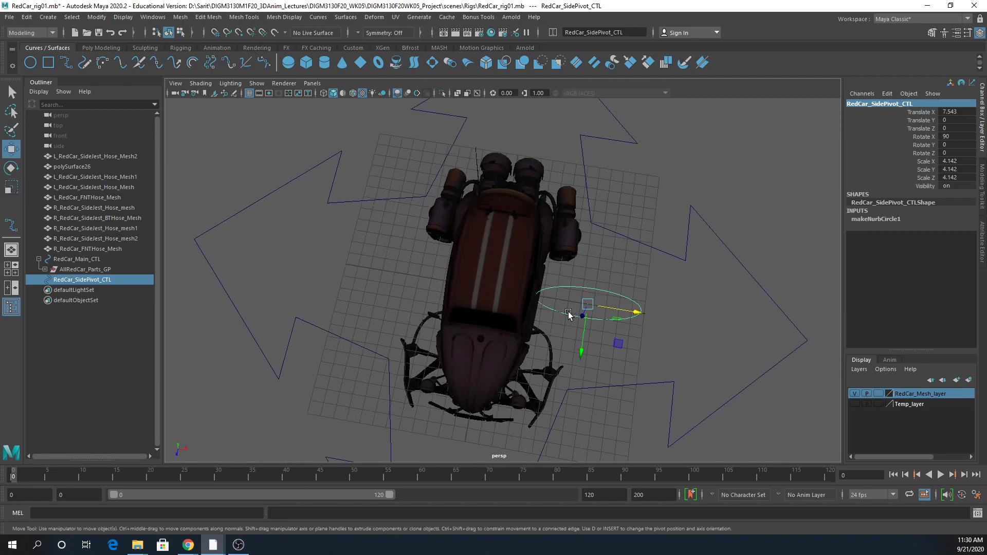
key(space)
key(space)
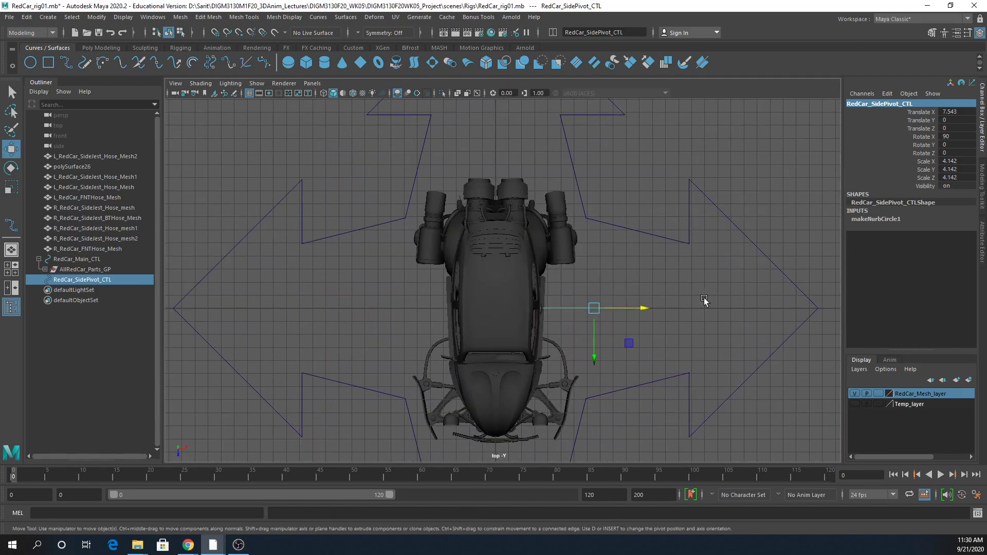
drag(650, 308, 616, 308)
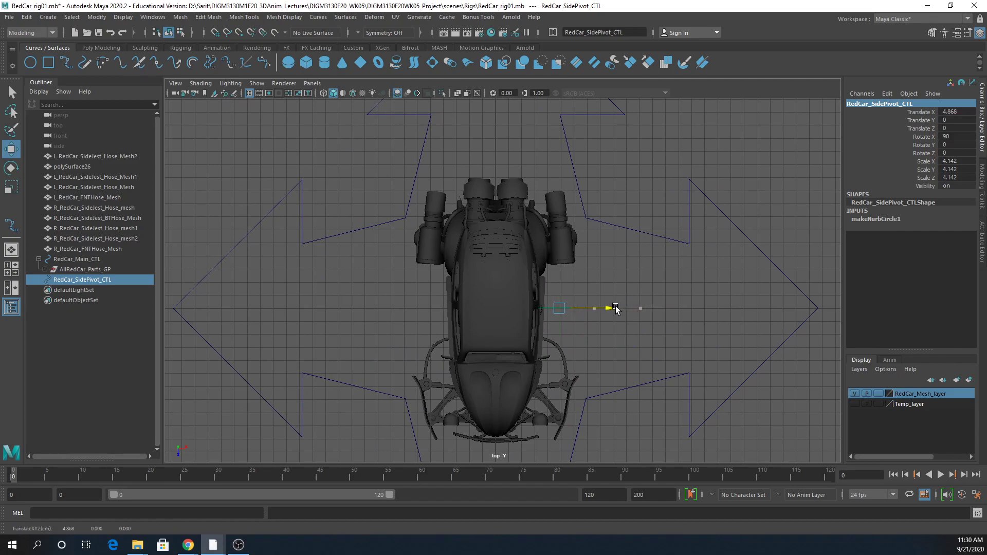
mouse_move(559, 355)
mouse_down()
mouse_move(567, 290)
mouse_move(560, 342)
mouse_up()
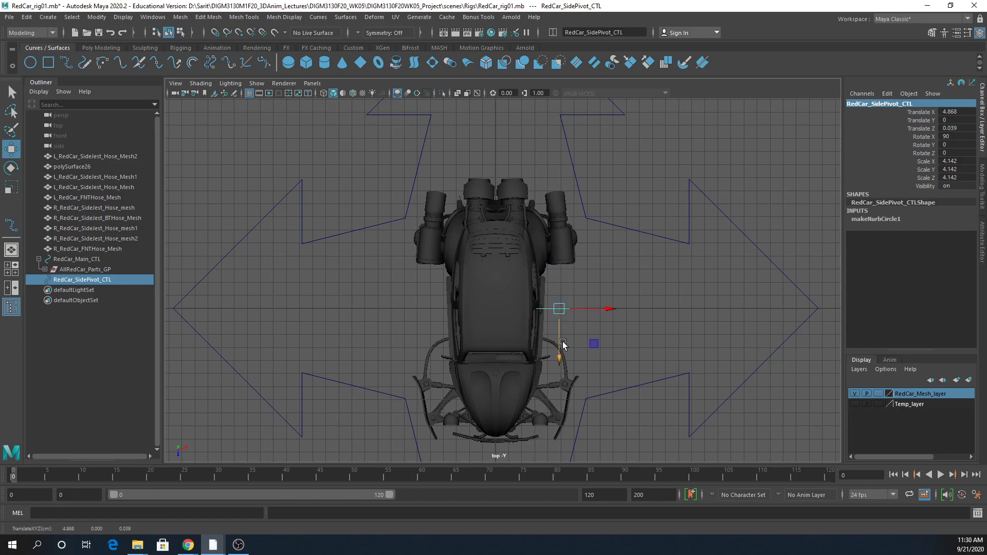
drag(591, 310, 565, 316)
key(space)
key(space)
alt+drag(674, 207, 591, 269)
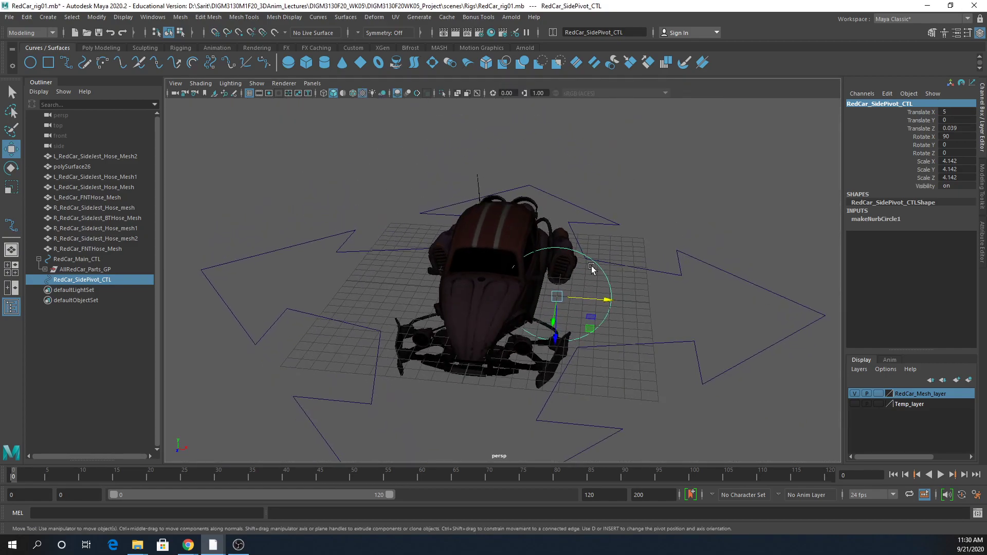
Select edit points on the RedCar_SidePivot_CTL circle and detach the curve at them.
right_click(594, 261)
right_drag(590, 283, 590, 286)
alt+middle_drag(643, 354, 673, 316)
alt+drag(614, 304, 546, 349)
alt+drag(617, 355, 616, 268)
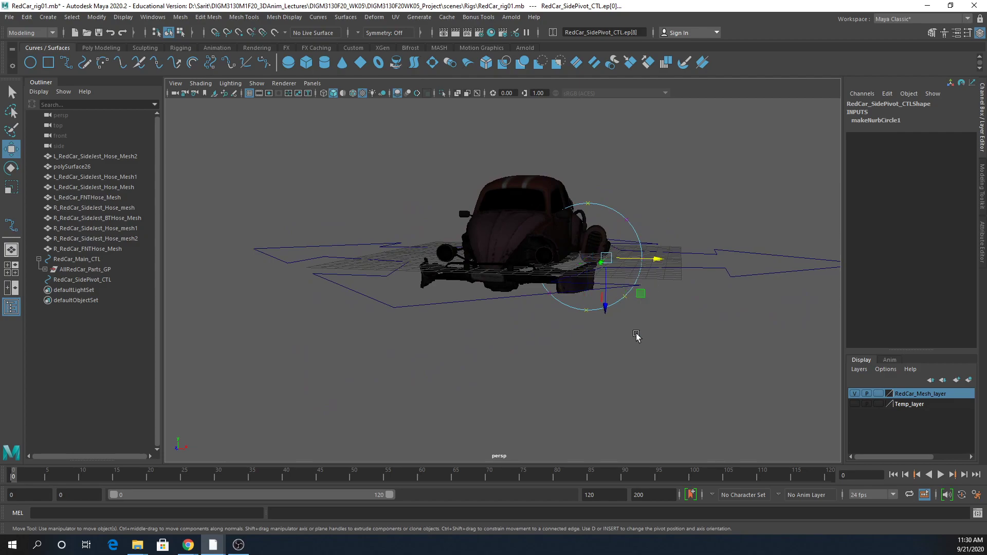
drag(606, 335, 572, 296)
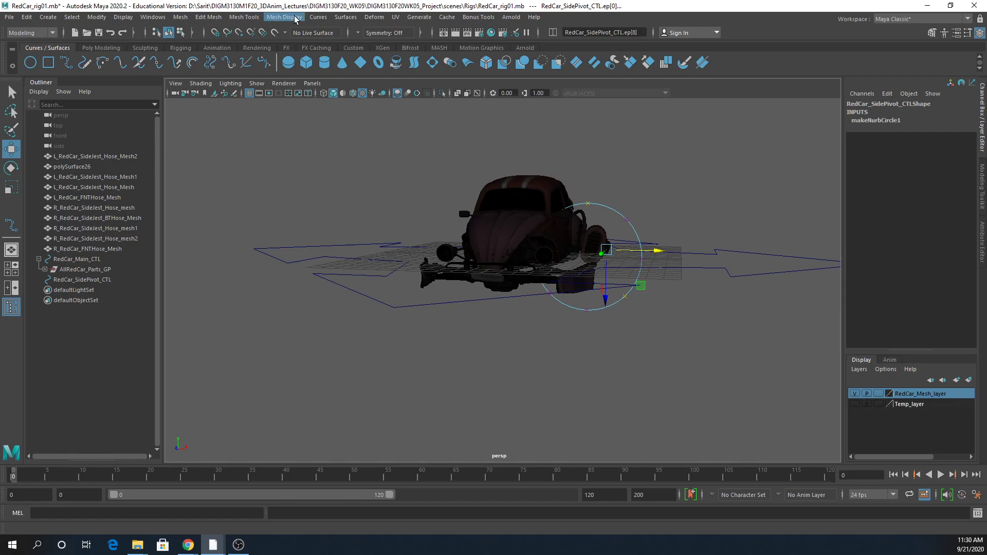
click(322, 18)
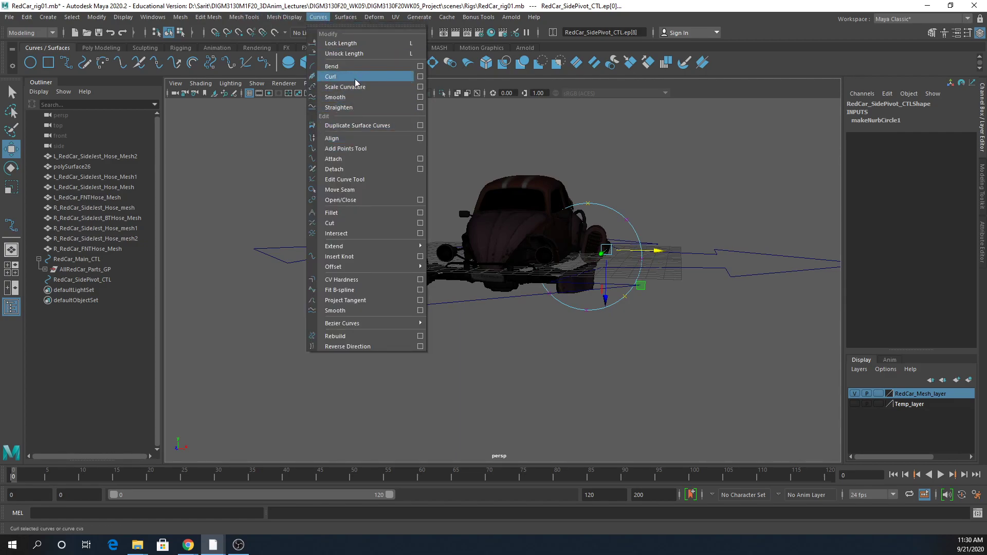
click(352, 170)
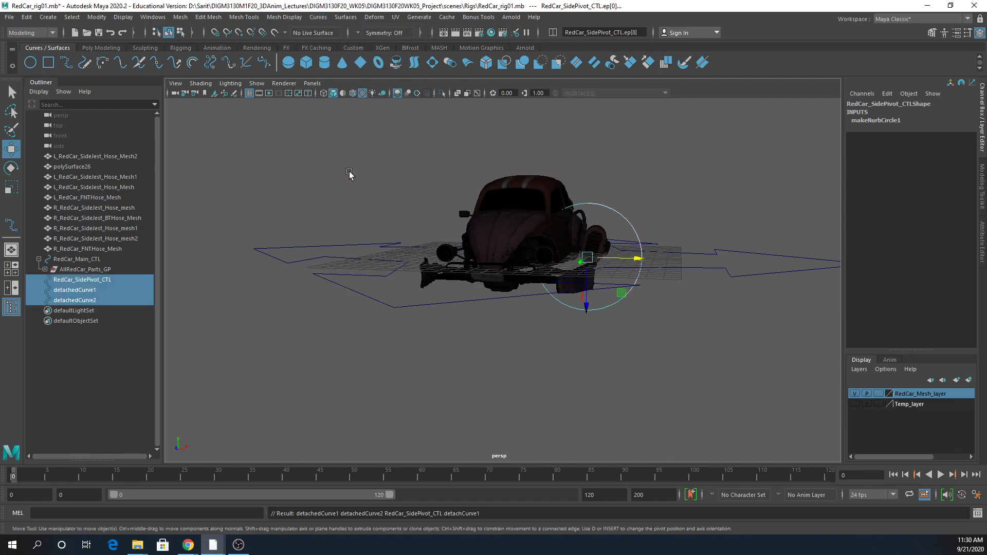
Delete the circle segment on the car's side, keeping the two outer arcs.
click(613, 314)
key(Delete)
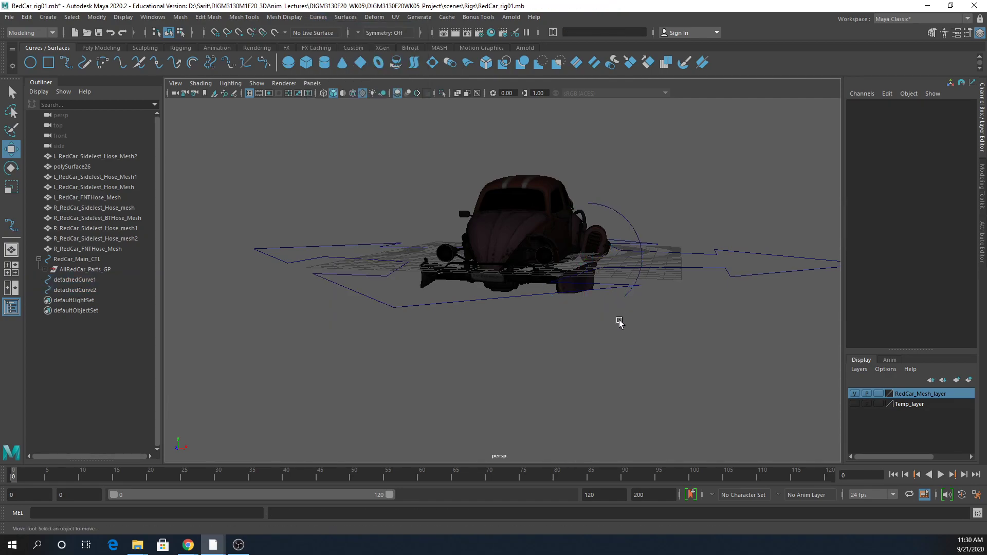
click(637, 288)
click(654, 321)
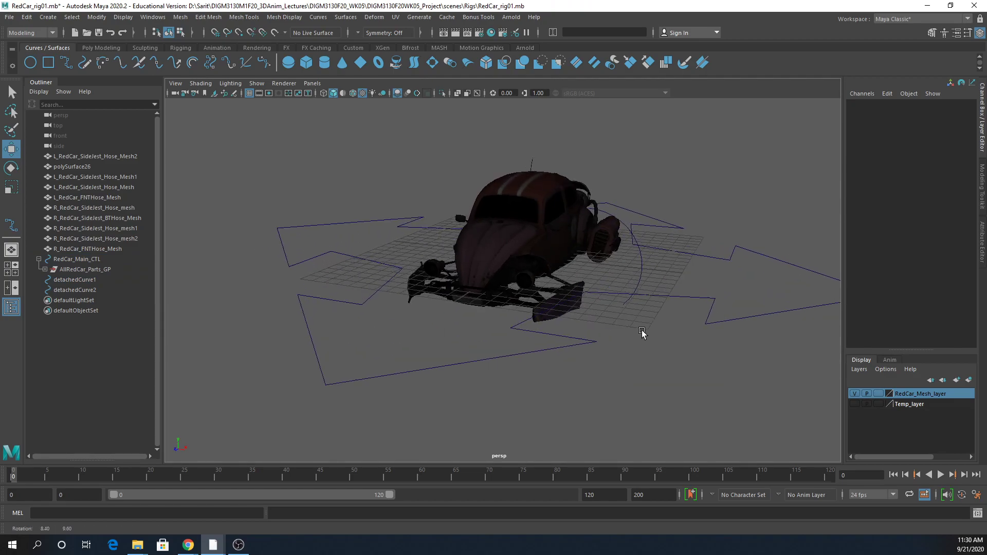
Select both remaining outer arcs, detachedCurve2 and detachedCurve1.
click(641, 286)
mouse_move(643, 287)
alt+mouse_down()
mouse_move(666, 277)
mouse_move(637, 289)
mouse_move(648, 293)
alt+mouse_up()
click(621, 217)
alt+right_drag(648, 293, 723, 250)
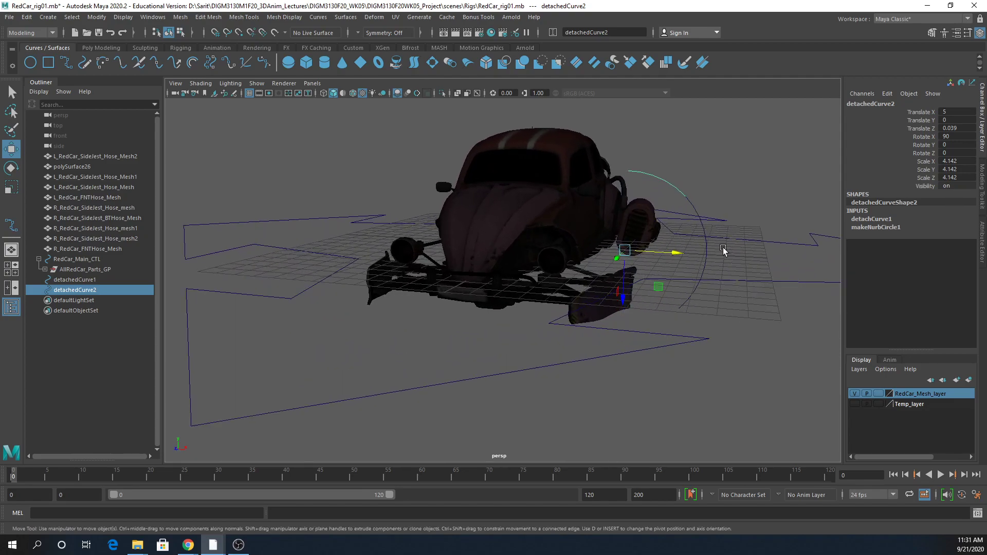
shift+click(701, 212)
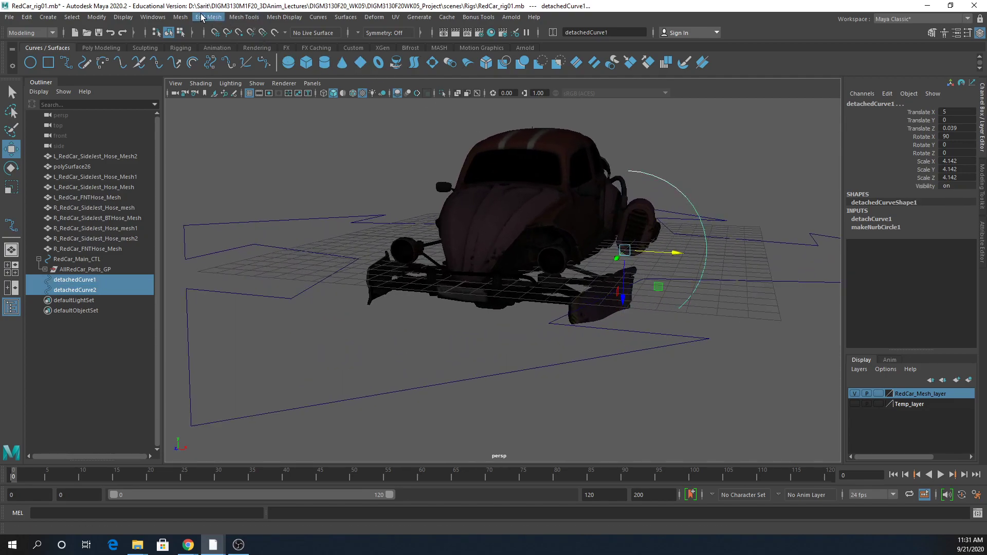
Try to attach the two selected arcs using the Blend method.
click(319, 17)
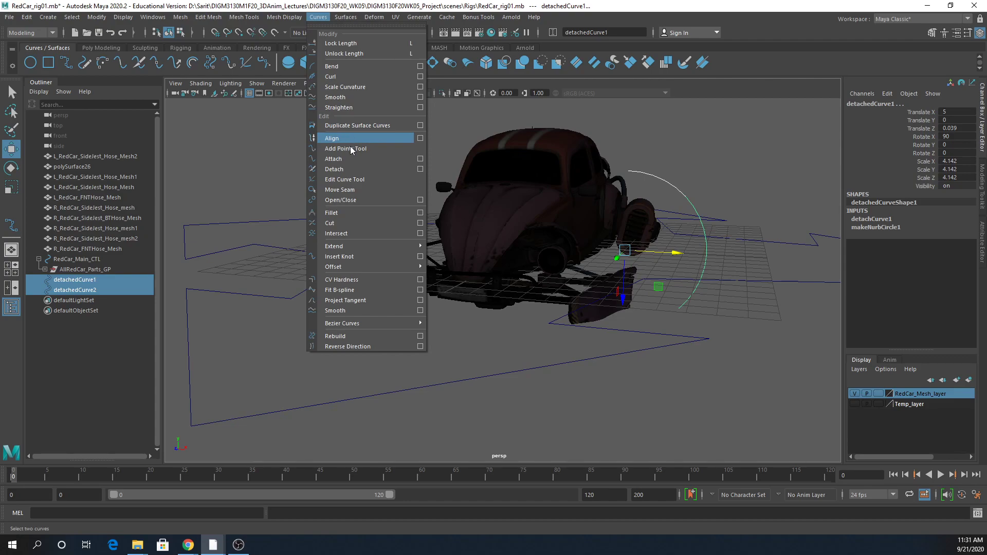
click(334, 158)
alt+drag(638, 257, 701, 240)
key(ctrl+z)
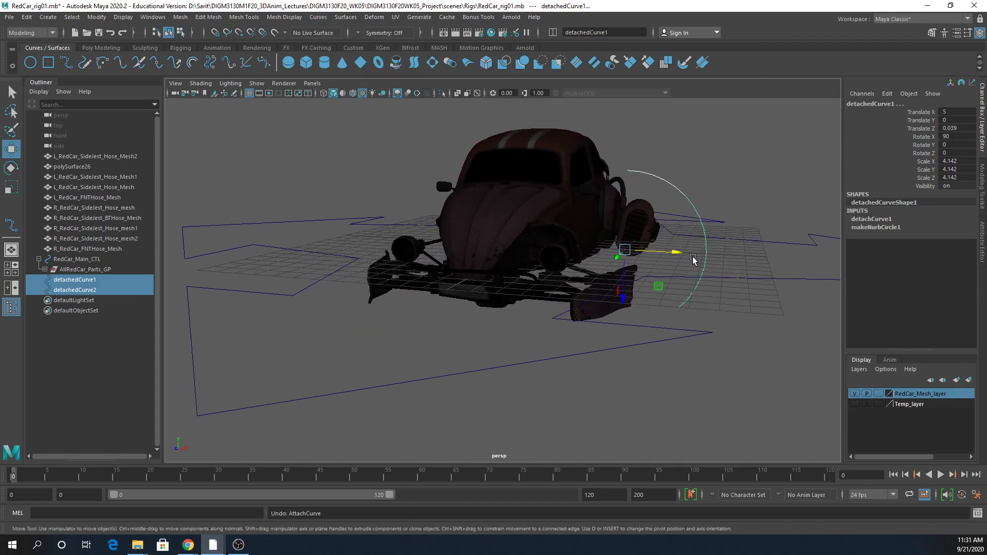
Attach the two arcs using the Connect method with multiple knots kept and Keep originals turned off.
click(242, 17)
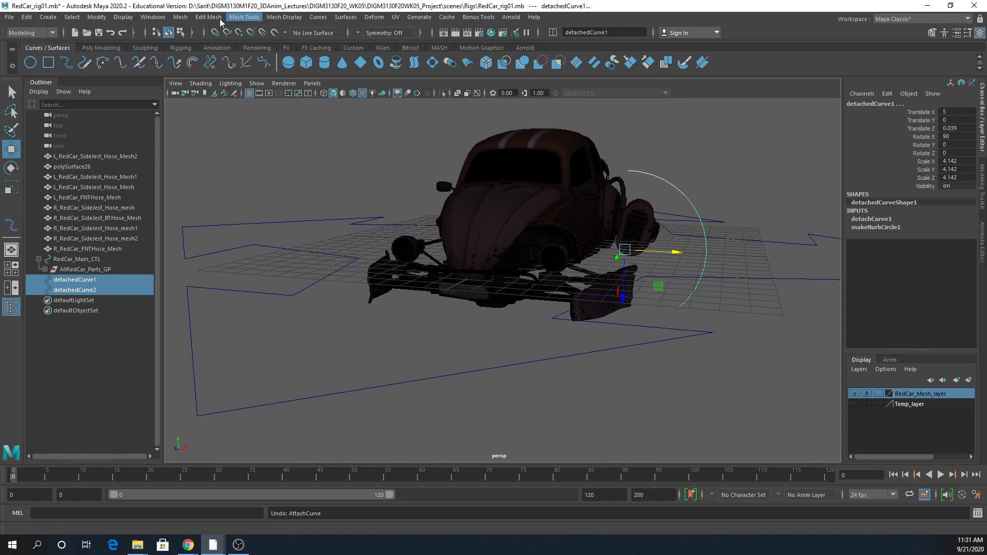
mouse_move(319, 17)
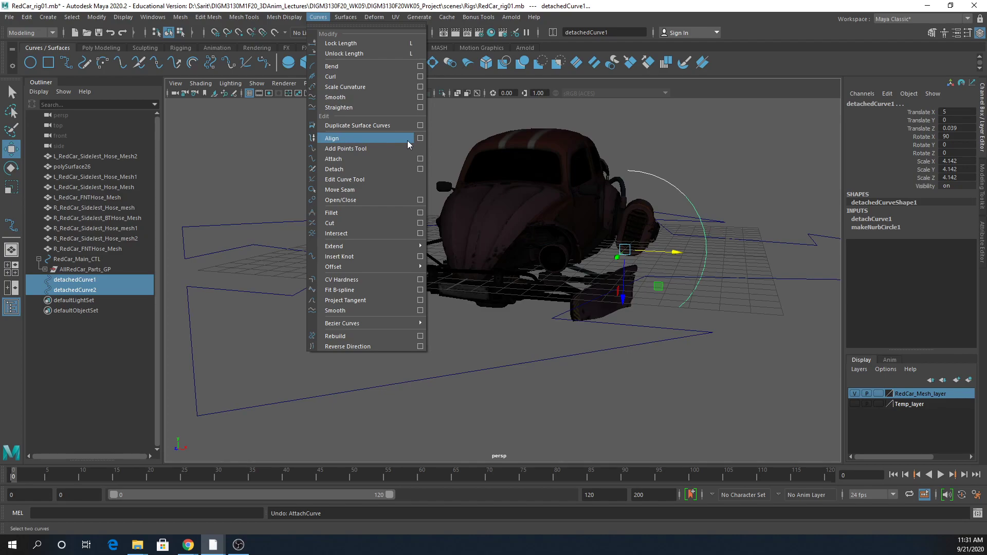
click(420, 159)
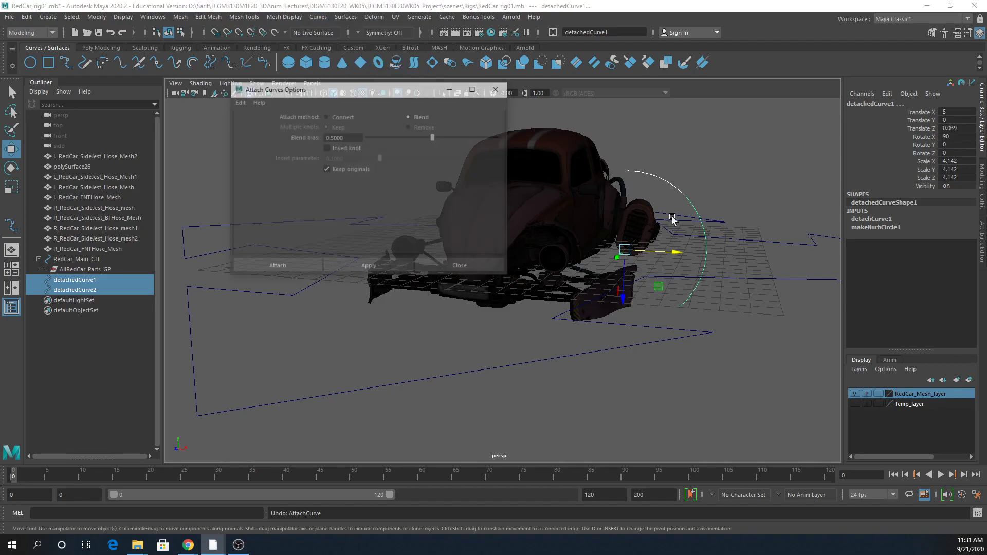
click(346, 116)
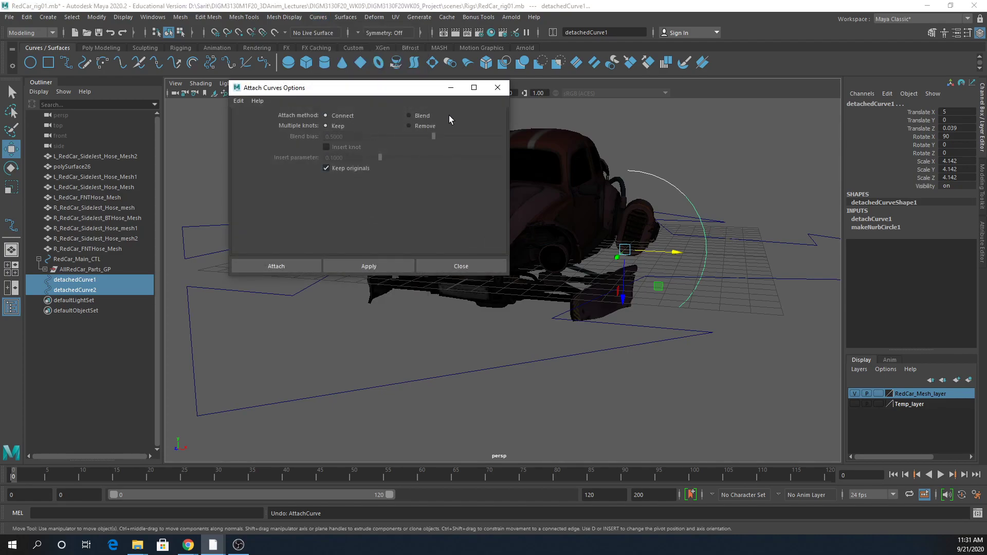
click(326, 168)
click(359, 266)
mouse_move(646, 296)
alt+mouse_down()
mouse_move(617, 315)
mouse_move(635, 286)
alt+mouse_up()
click(462, 266)
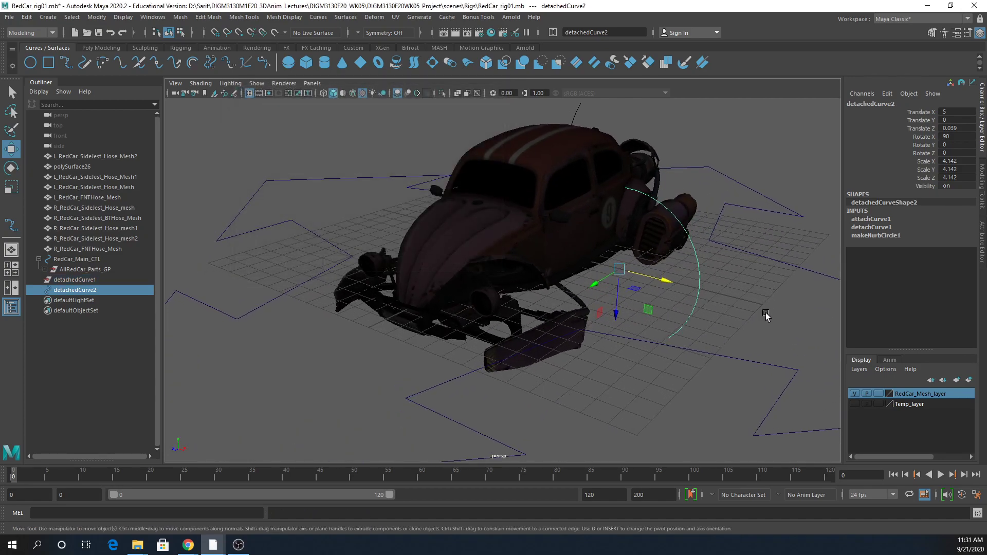
Delete the points at the lower end of the attached curve to shorten the arc.
alt+drag(766, 313, 745, 306)
right_drag(706, 277, 663, 277)
alt+drag(697, 317, 705, 241)
right_drag(707, 240, 702, 268)
drag(668, 307, 690, 345)
click(700, 338)
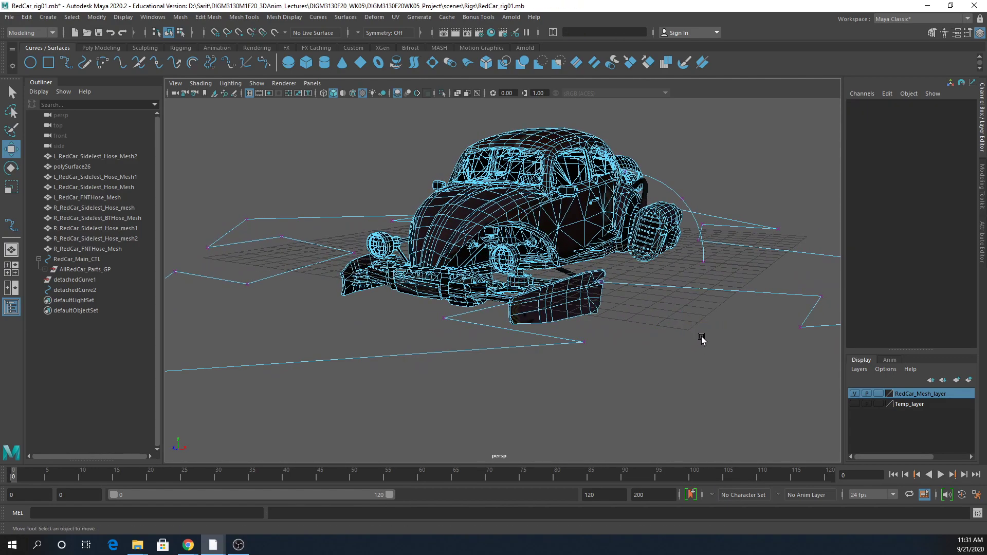
Return the car and curves to object selection and select the shortened arc.
right_drag(675, 195, 709, 167)
click(709, 167)
alt+drag(696, 277, 705, 222)
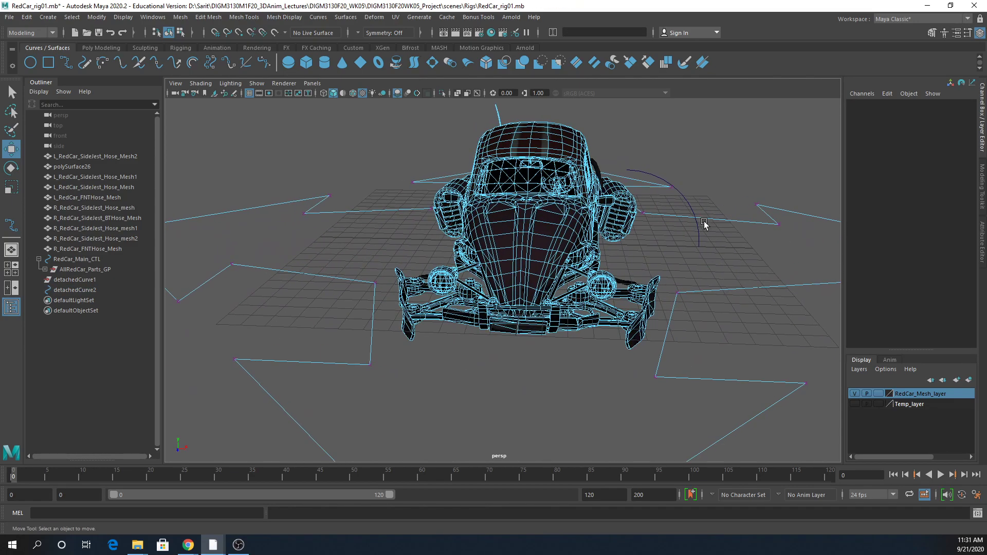
right_drag(712, 217, 739, 203)
click(689, 206)
click(688, 205)
alt+drag(688, 206, 685, 256)
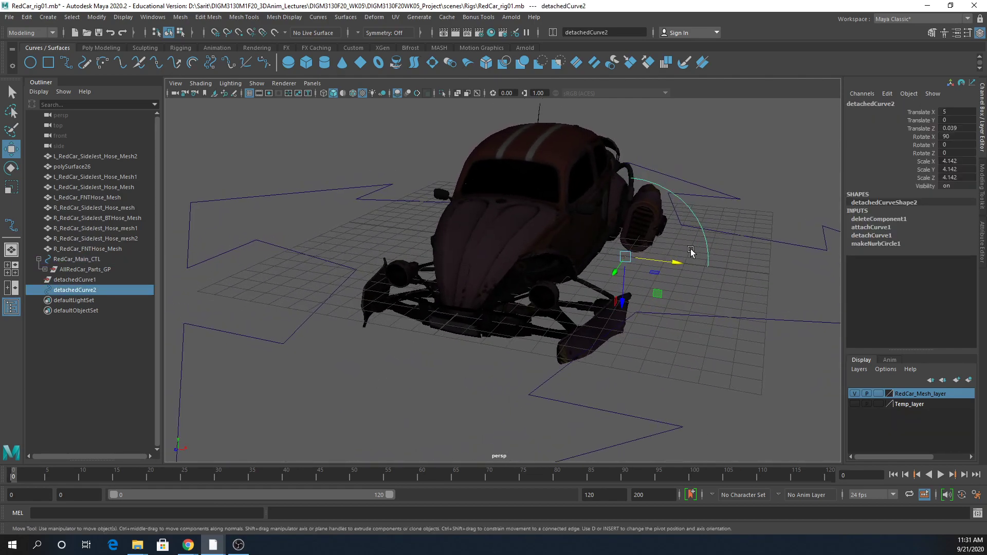
Rename the shortened side arc as L_RedCar_SidePIvot_CTL.
double_click(879, 103)
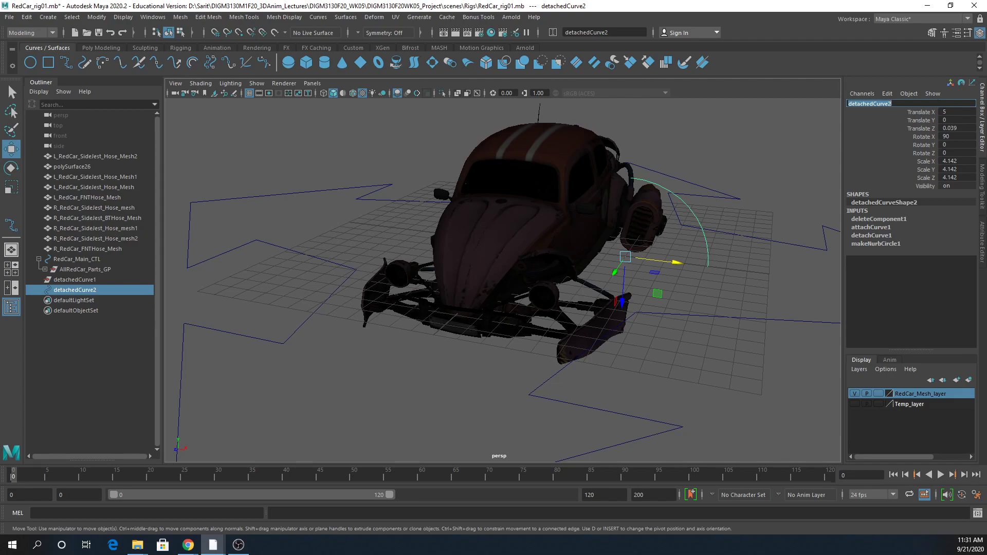
text(L_RedCar_SidePIvot_CTL)
key(Return)
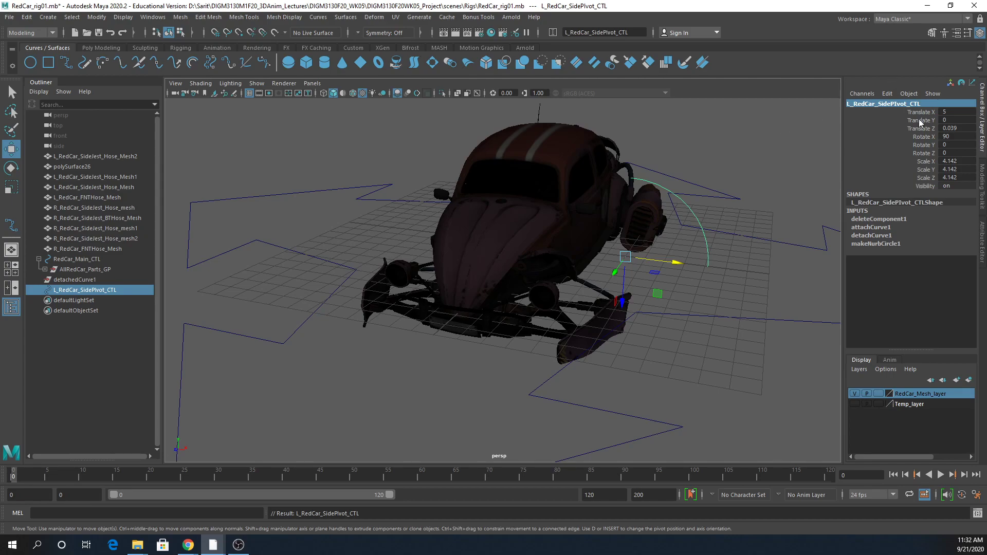
click(935, 105)
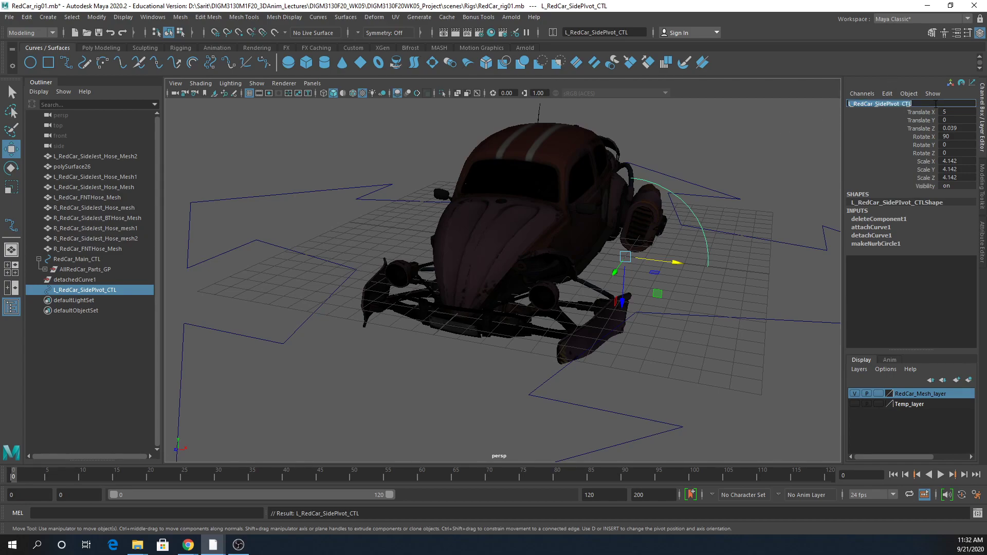
click(722, 284)
drag(685, 255, 684, 255)
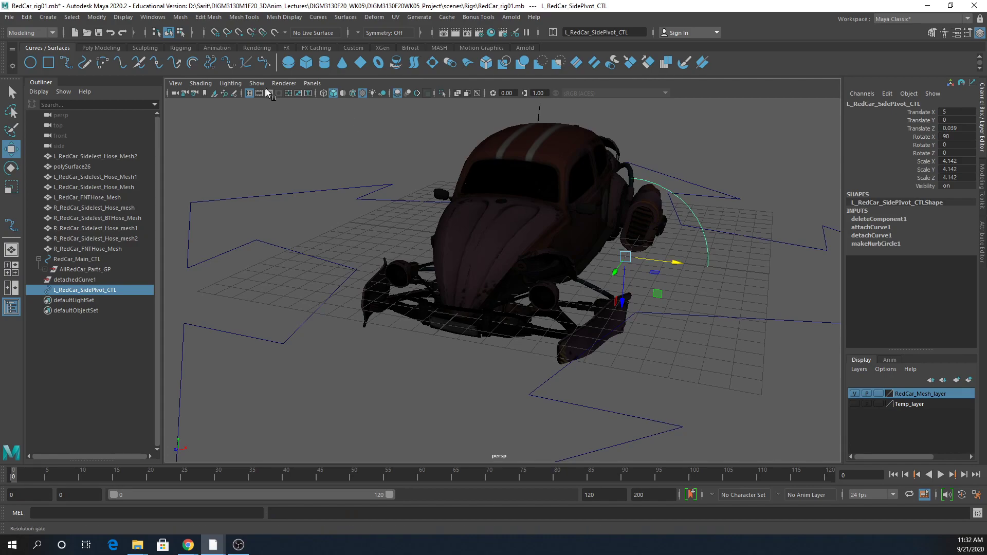
Try to rebuild the side pivot arc as a uniform cubic curve with a 0 to 1 range and its CVs kept.
click(319, 18)
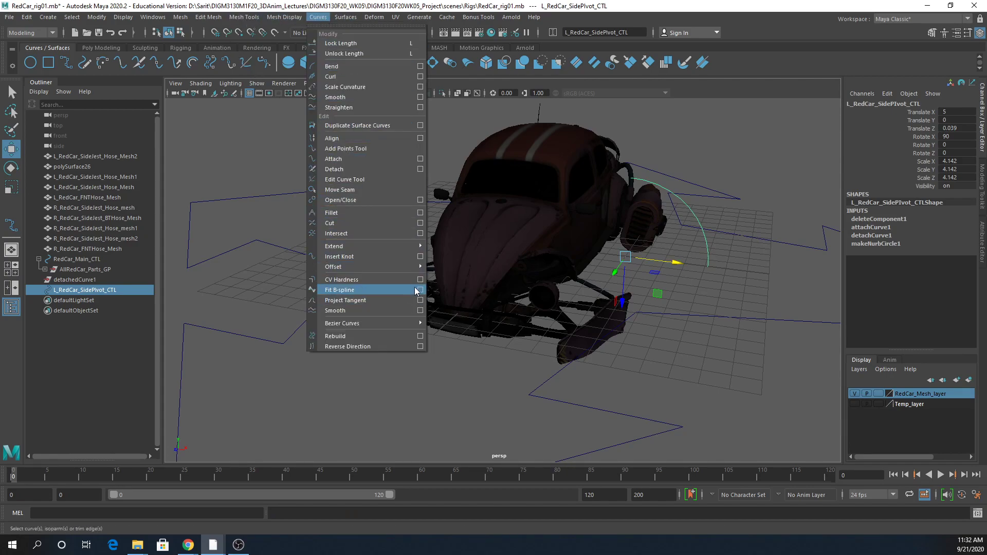
click(421, 337)
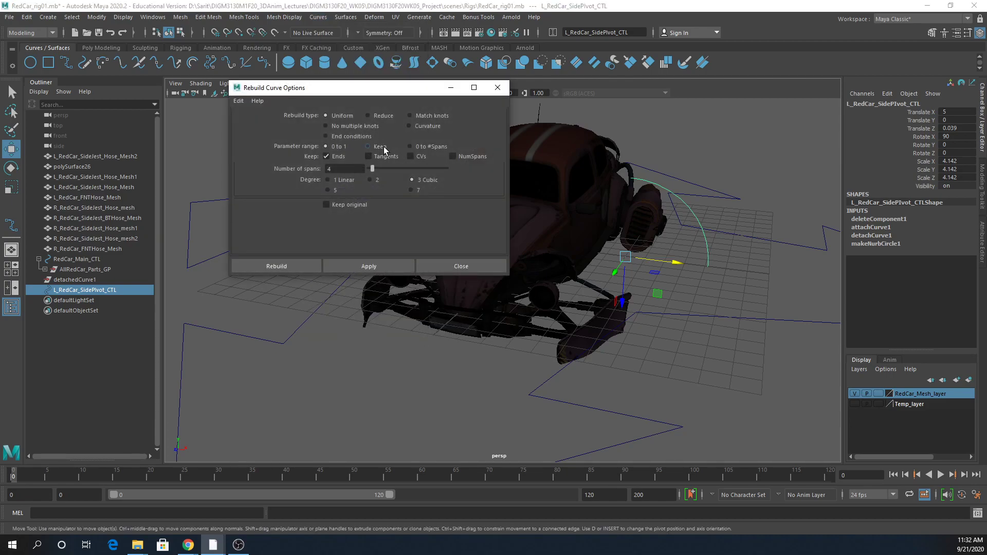
click(411, 156)
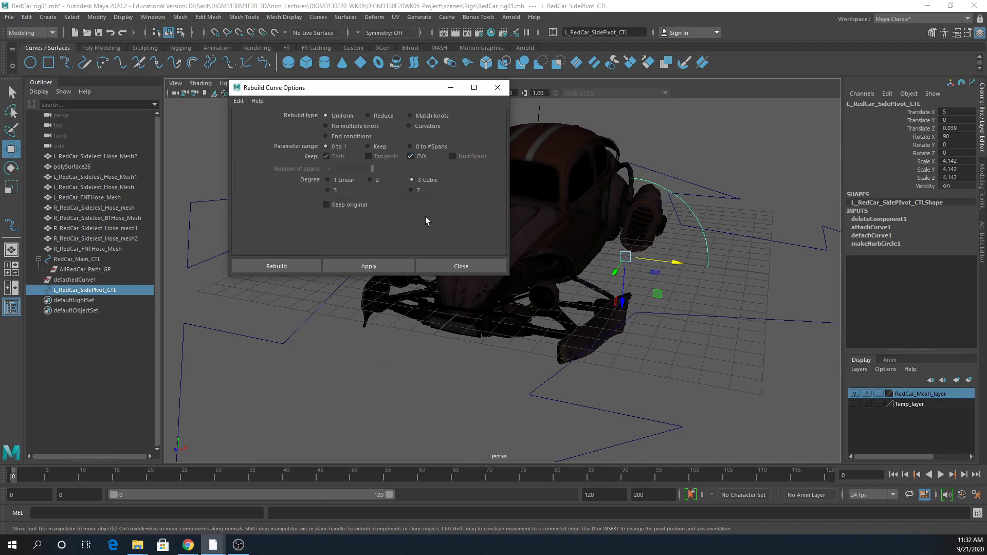
click(288, 267)
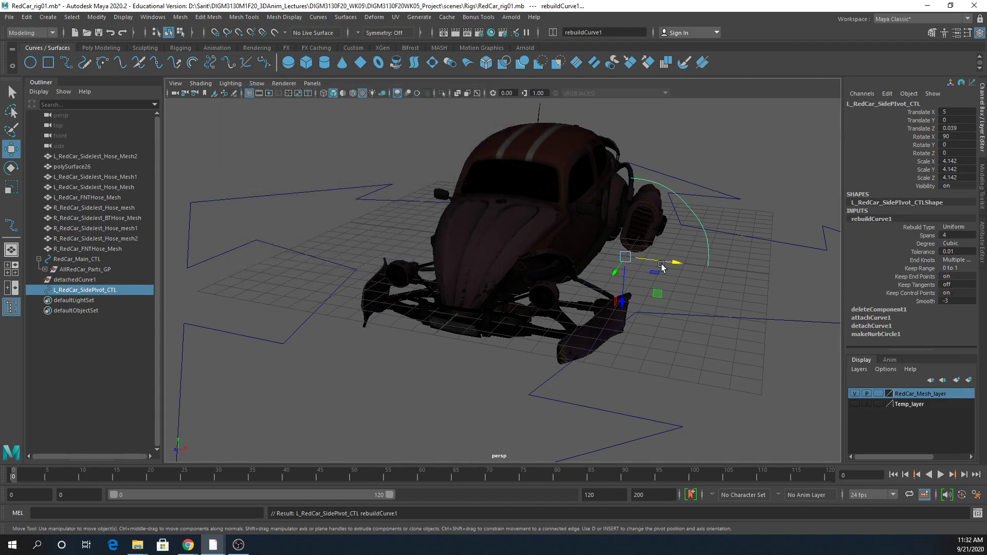
alt+drag(684, 261, 711, 253)
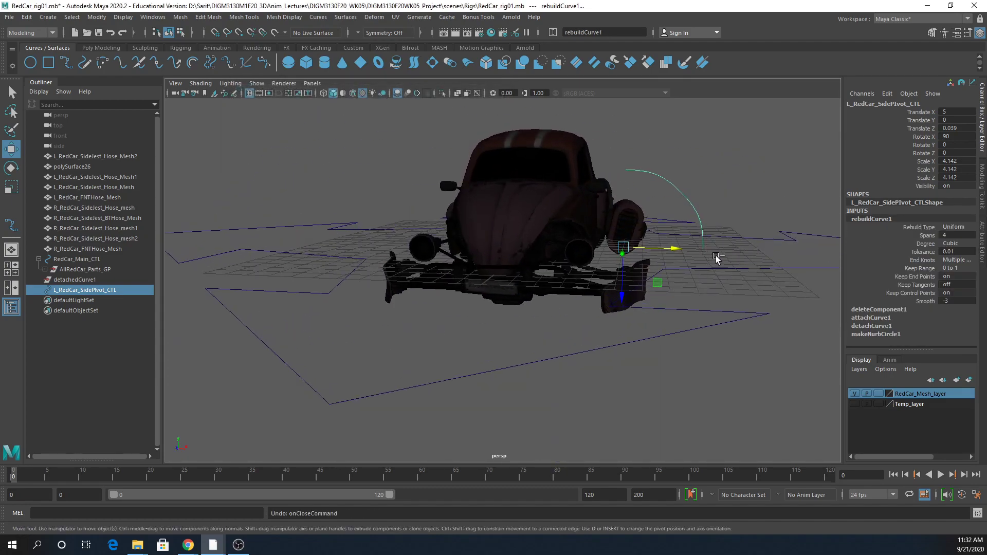
key(ctrl+z)
Delete the construction history of the side pivot arc and freeze its transformations.
alt+drag(720, 293, 716, 292)
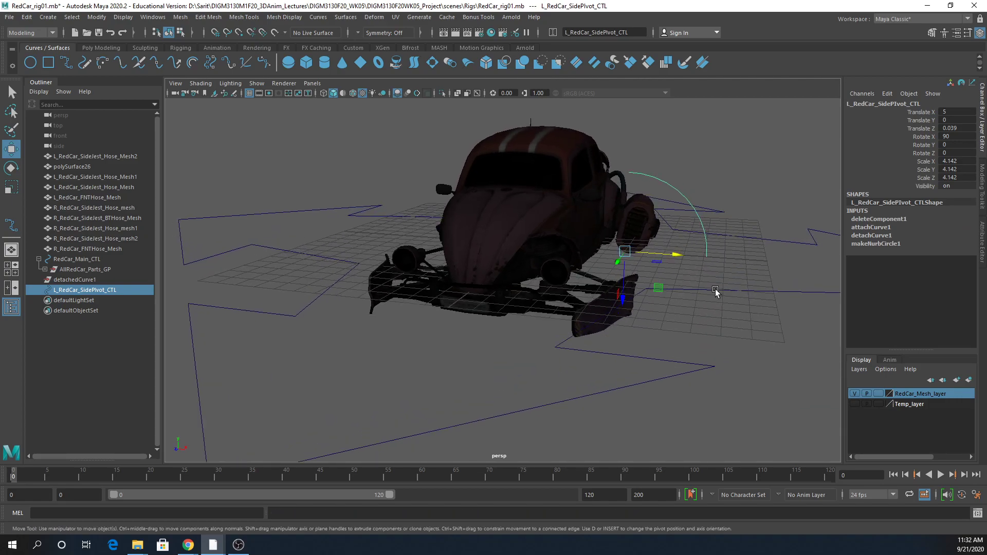
key(alt+shift+d)
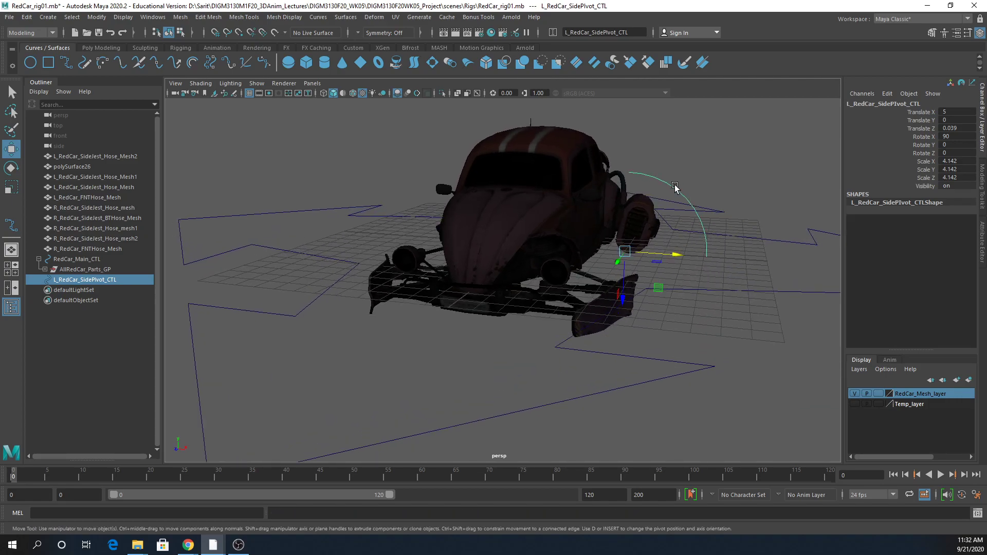
click(97, 18)
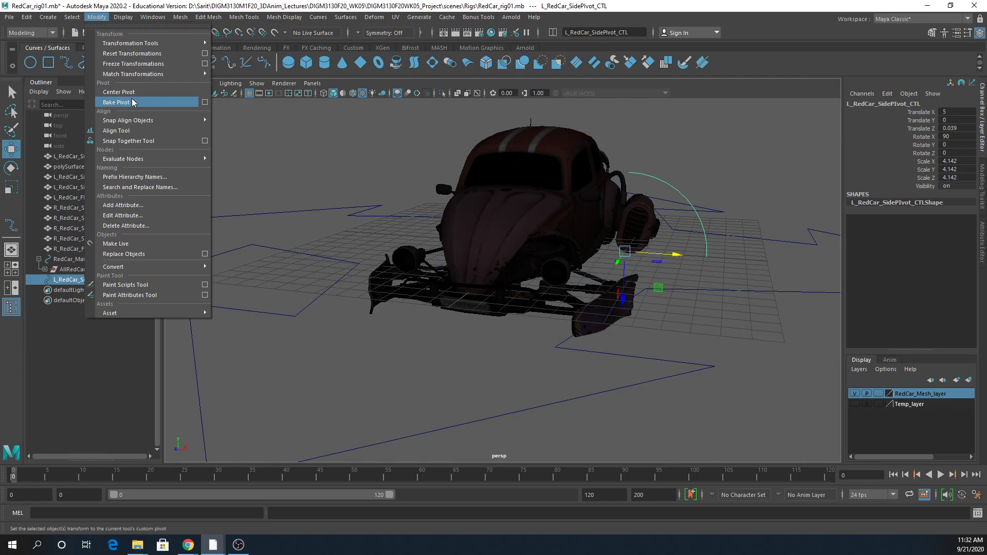
click(137, 63)
mouse_move(733, 369)
alt+mouse_down()
mouse_move(677, 376)
mouse_move(718, 376)
alt+mouse_up()
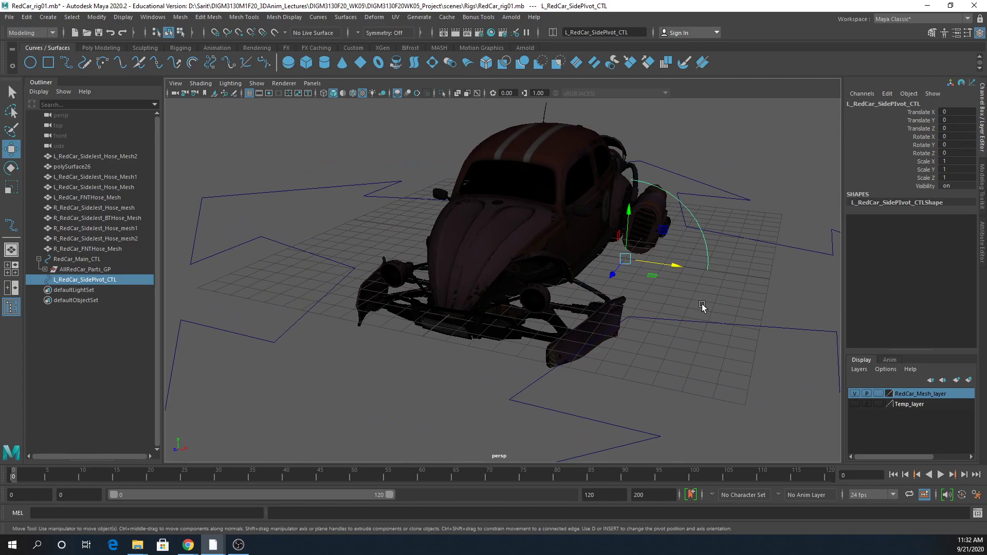
Try to mirror a duplicate of the side pivot arc with Scale X -1 about its own pivot, and delete that copy.
key(ctrl+d)
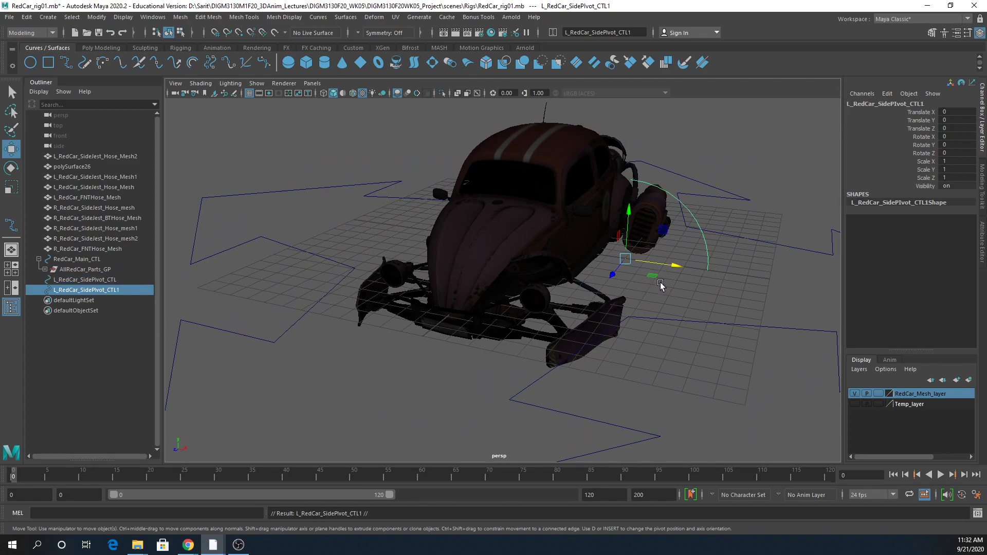
key(e)
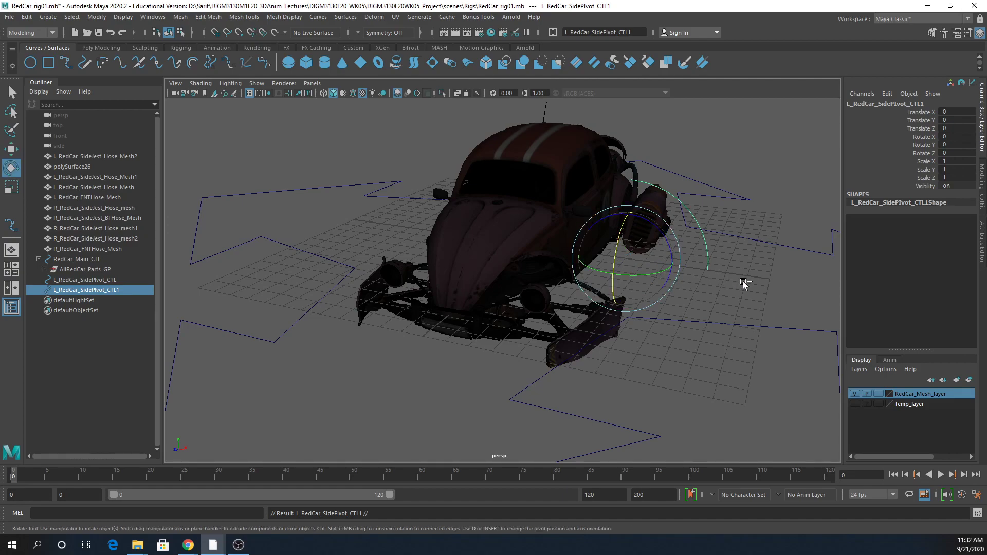
key(q)
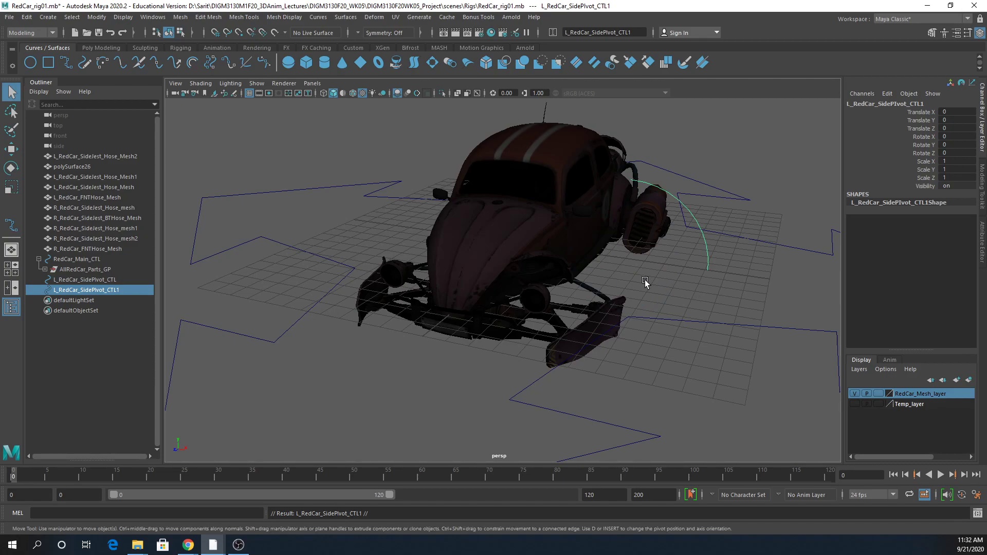
key(w)
alt+drag(646, 279, 659, 291)
double_click(948, 161)
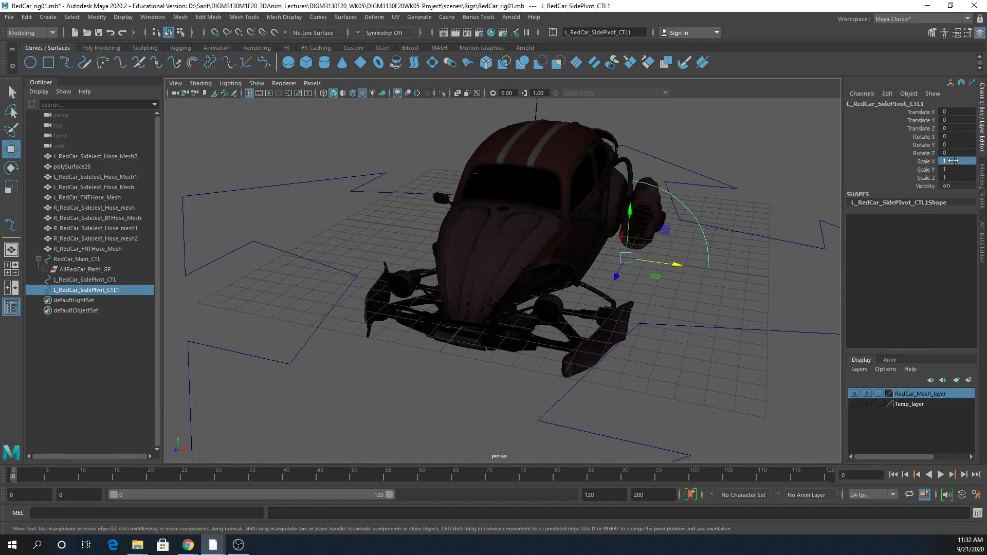
text(-1)
key(Return)
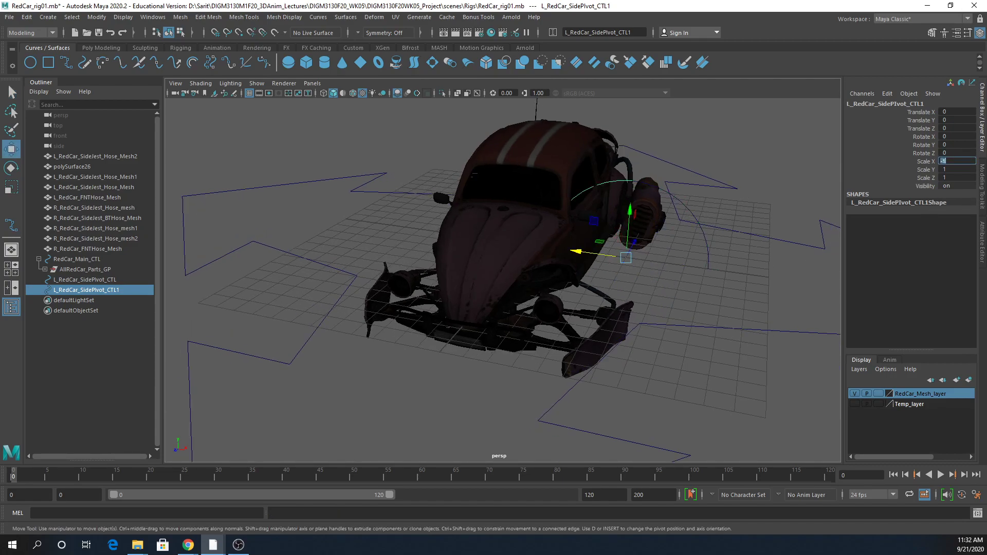
alt+drag(701, 295, 720, 331)
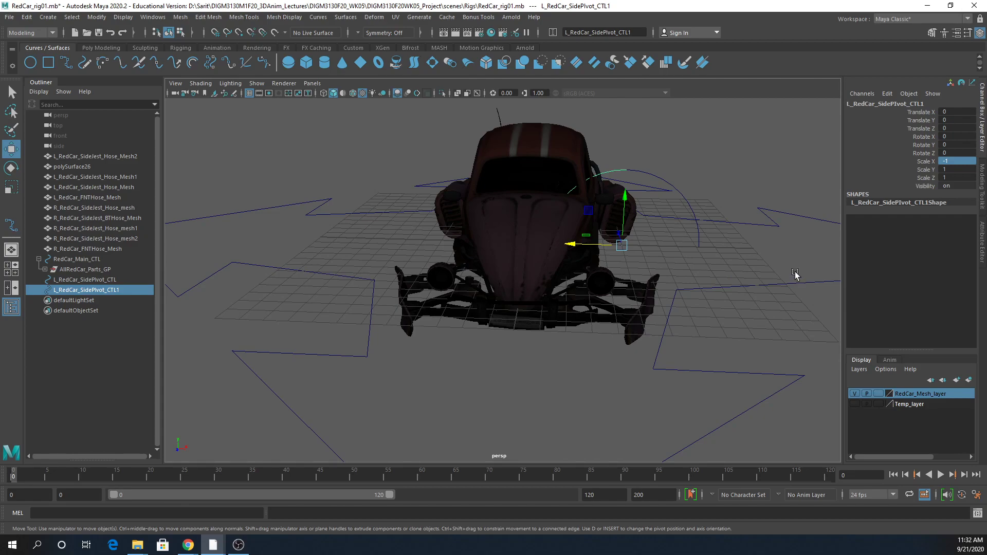
key(Delete)
Duplicate the left side pivot arc and put the copy in its own group pivoting at the origin.
click(696, 236)
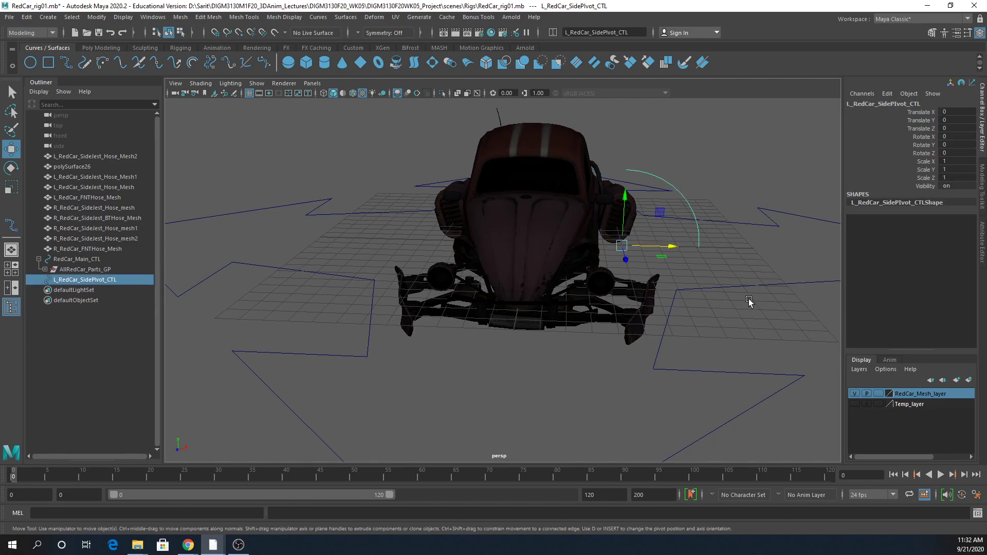
key(ctrl+d)
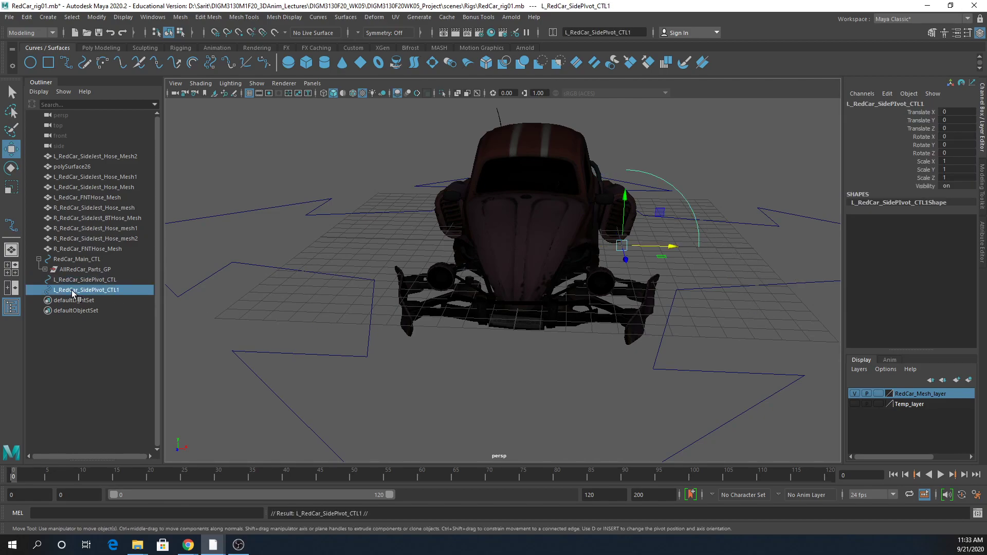
key(ctrl+g)
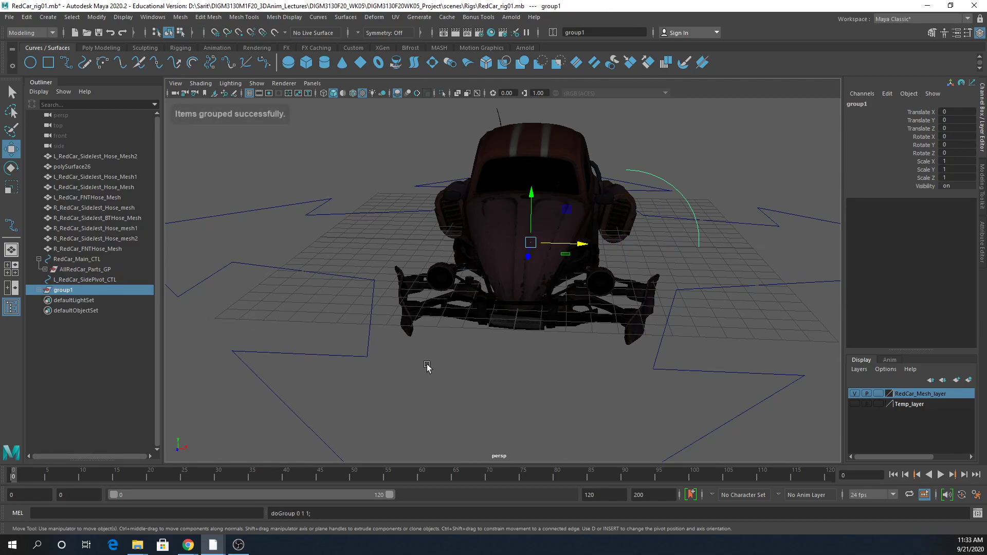
Mirror the grouped arc copy to the other side of the car by setting the group's Scale X to -1.
alt+drag(563, 283, 540, 263)
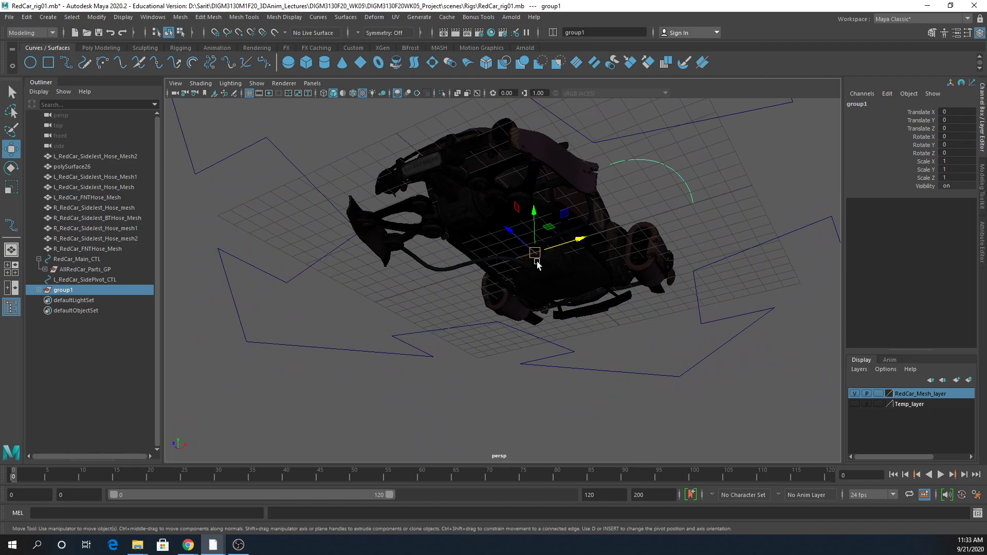
alt+drag(535, 259, 555, 336)
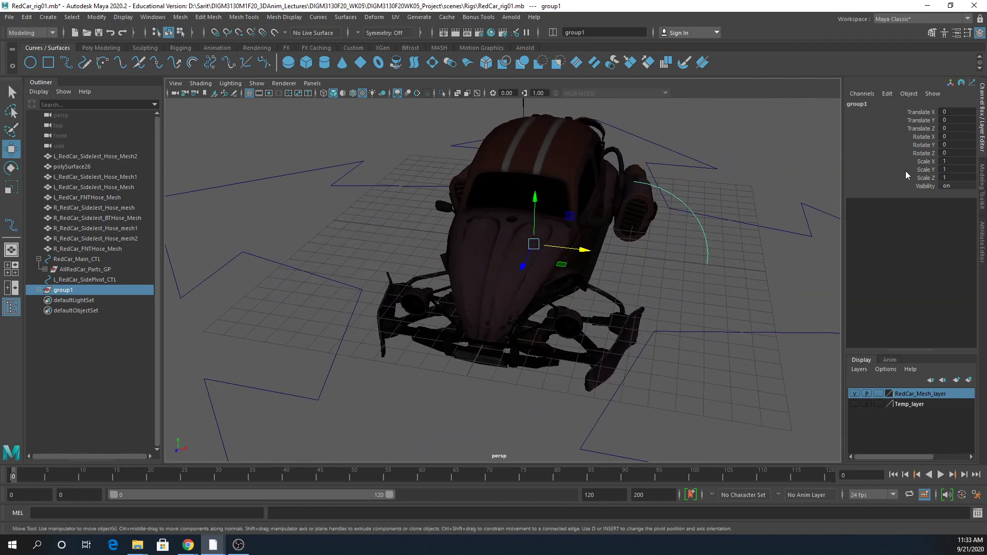
double_click(961, 161)
text(-1)
key(Return)
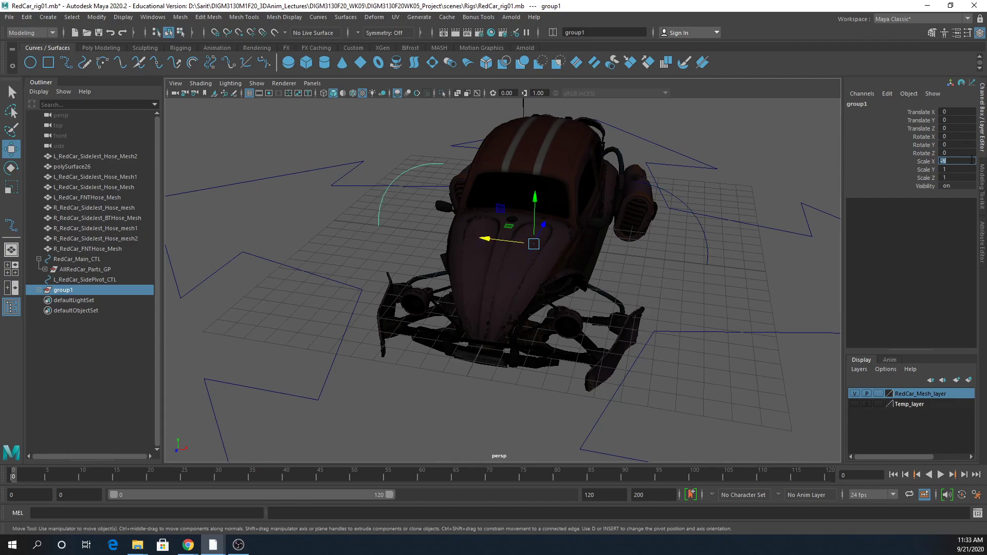
Ungroup the mirrored arc so it sits directly in the scene without its temporary group.
alt+drag(514, 257, 566, 252)
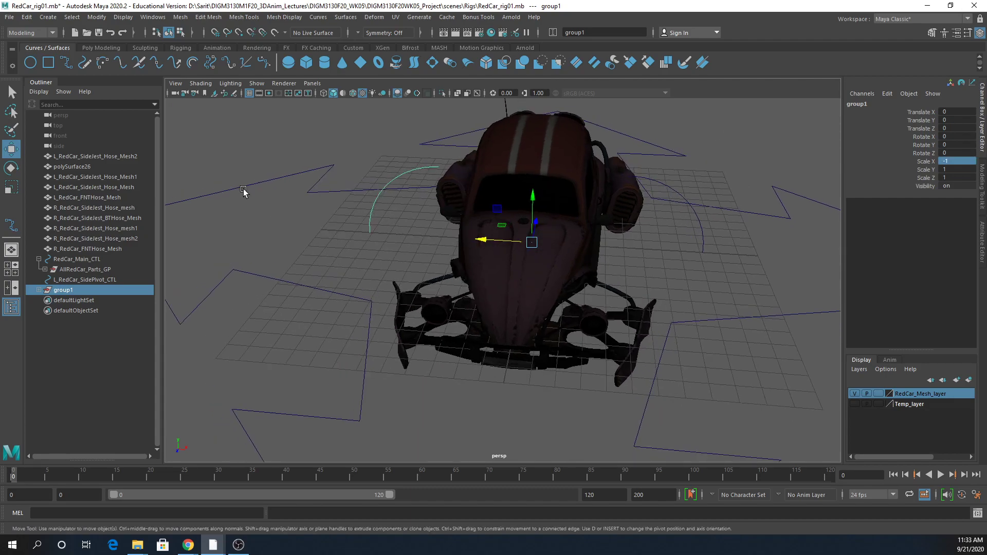
click(26, 17)
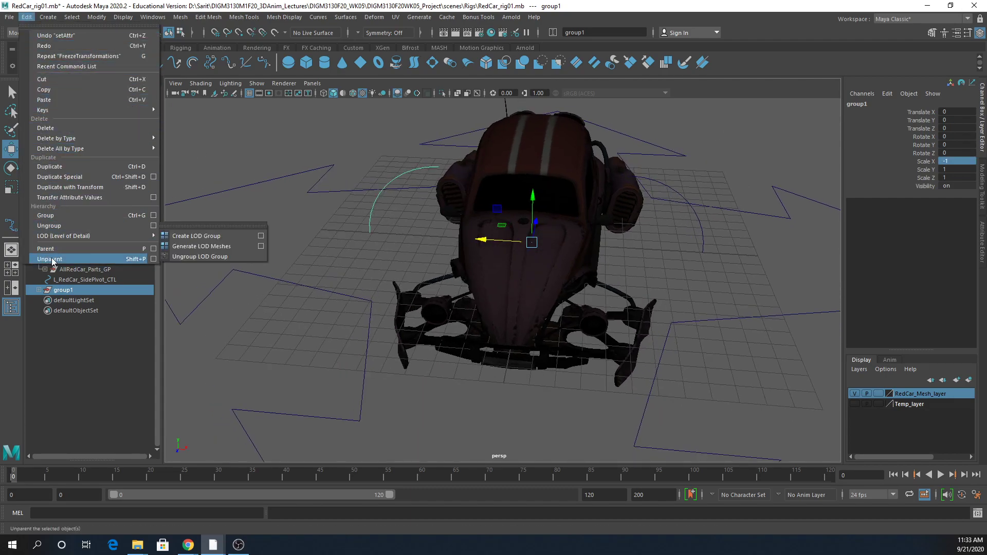
click(77, 259)
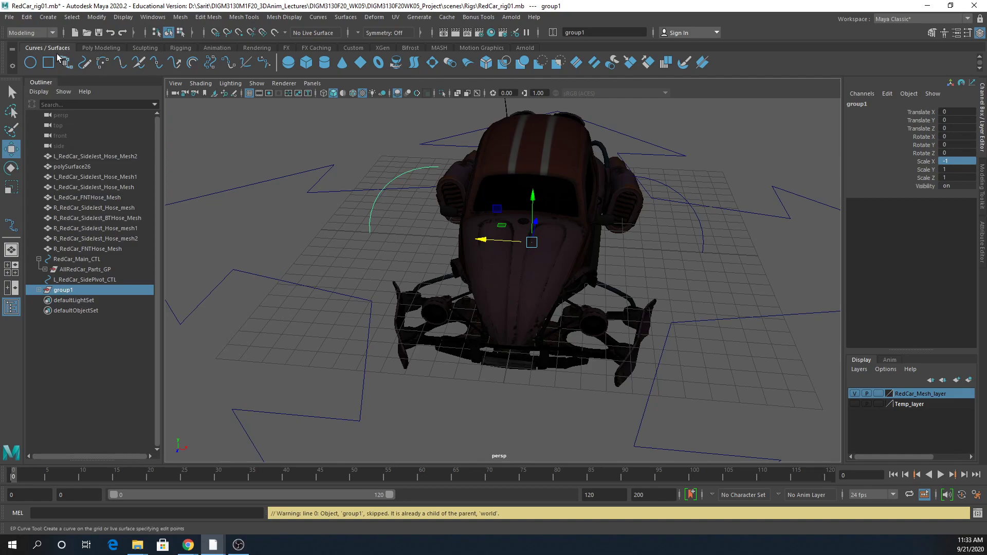
click(21, 18)
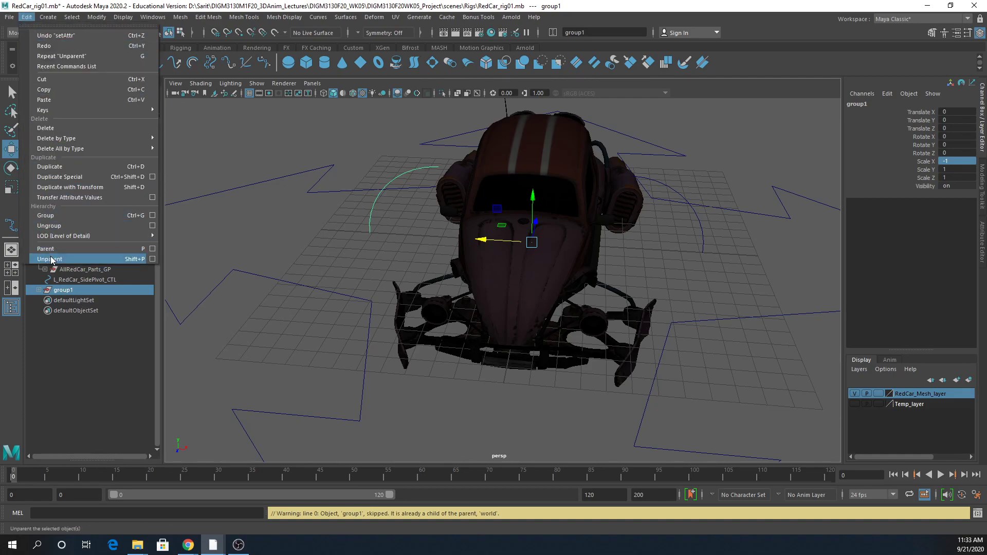
click(53, 227)
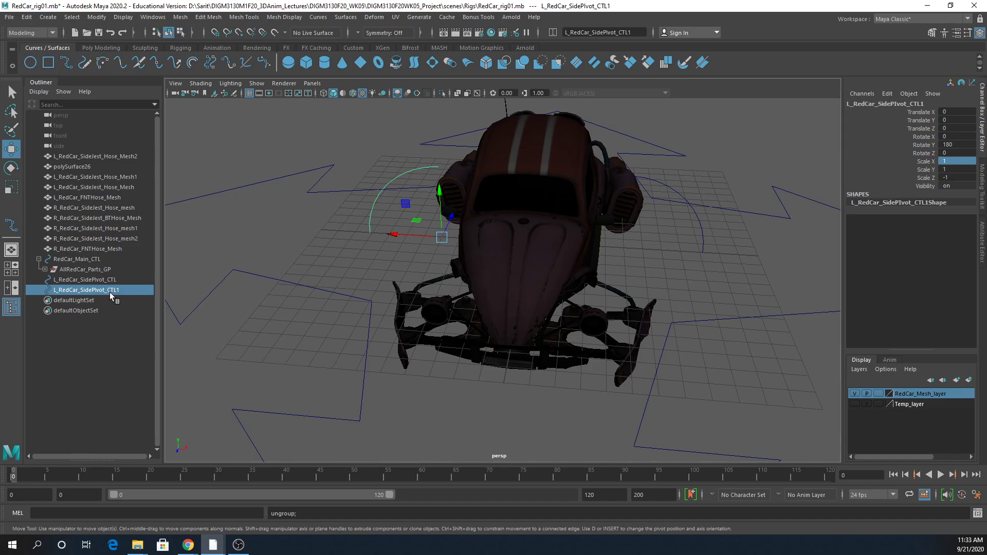
Freeze the transformations of the mirrored side pivot arc.
click(96, 17)
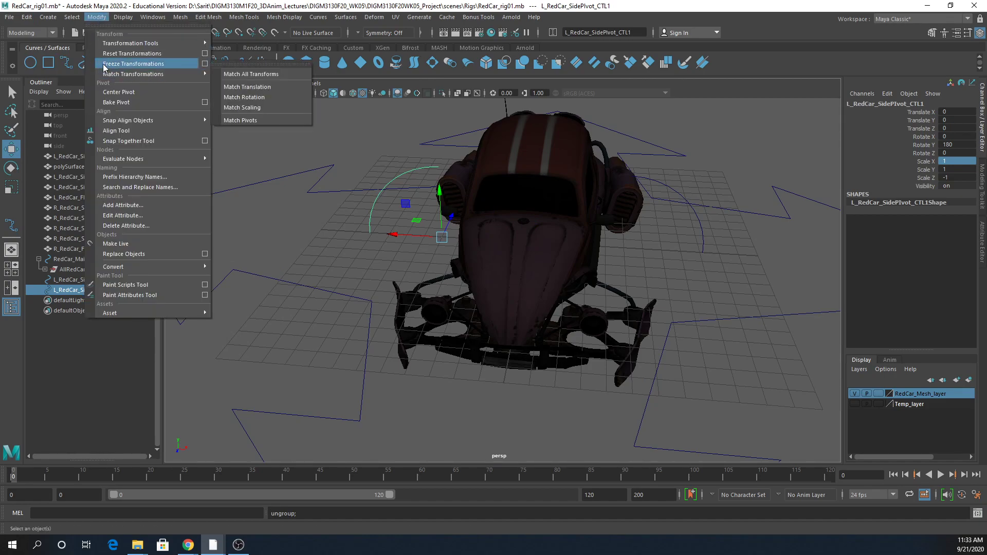
click(116, 52)
alt+drag(406, 265, 419, 260)
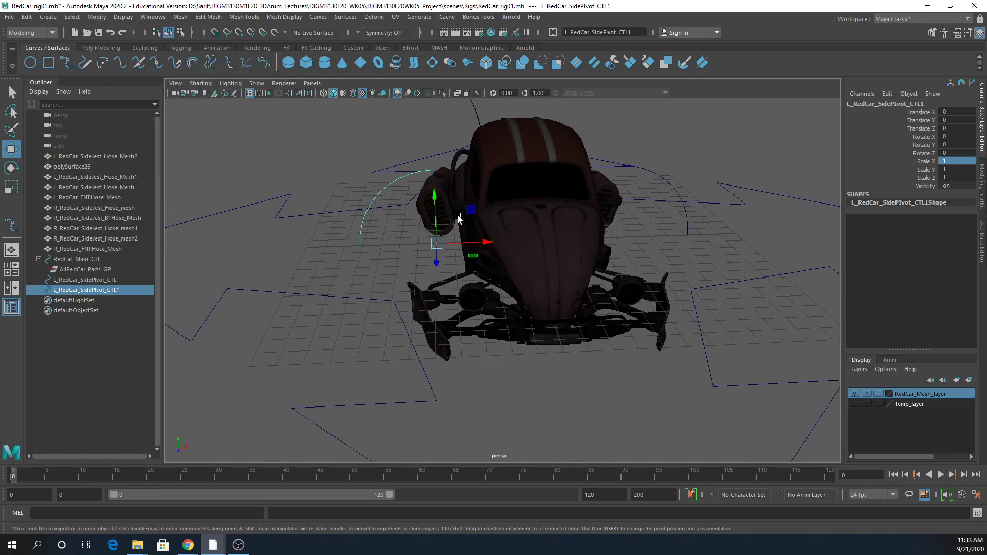
Change the mirrored arc's name prefix to R, making it R_RedCar_SidePIvot_CTL1.
click(864, 105)
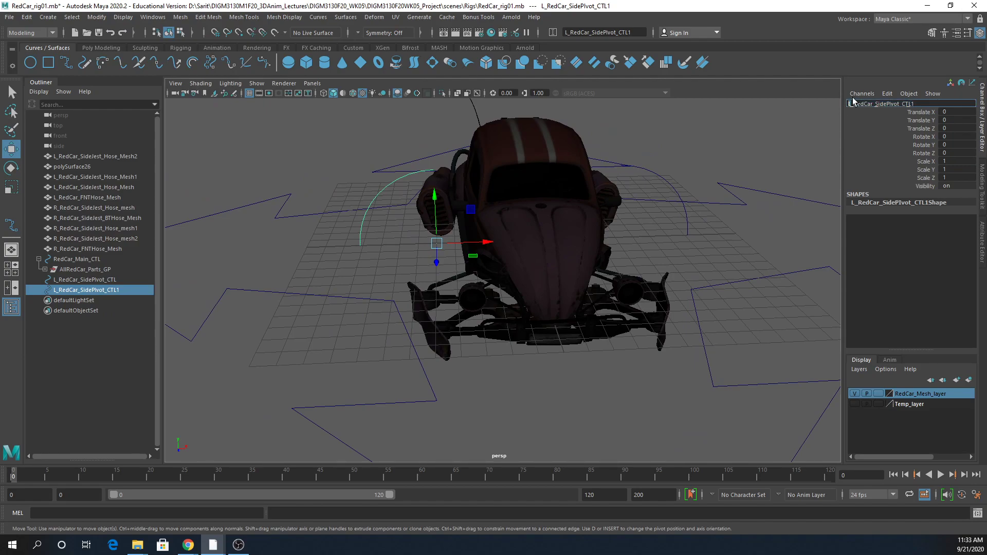
text(R)
key(Return)
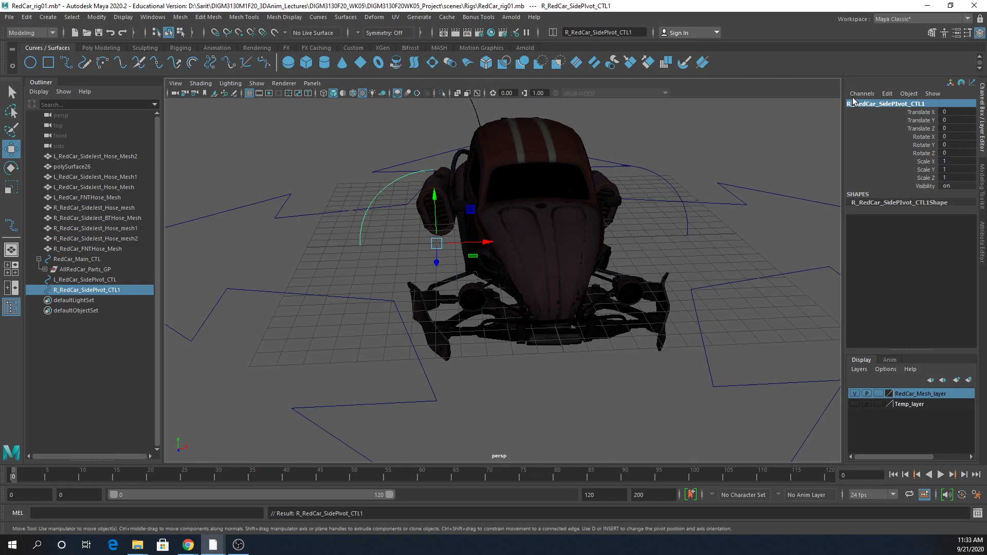
alt+drag(657, 206, 626, 253)
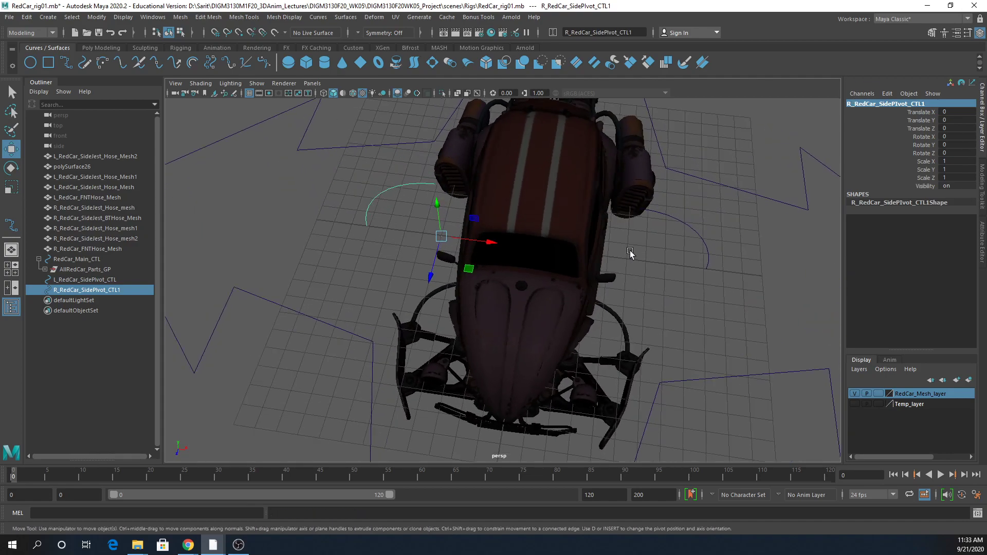
Duplicate R_RedCar_SidePIvot_CTL1 and place the copy in its own temporary group.
key(ctrl+d)
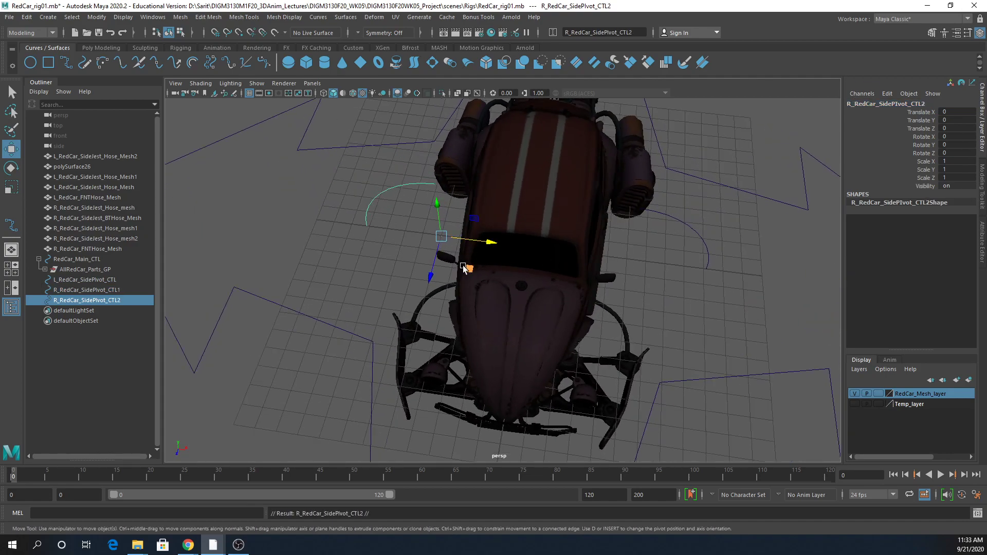
key(ctrl+g)
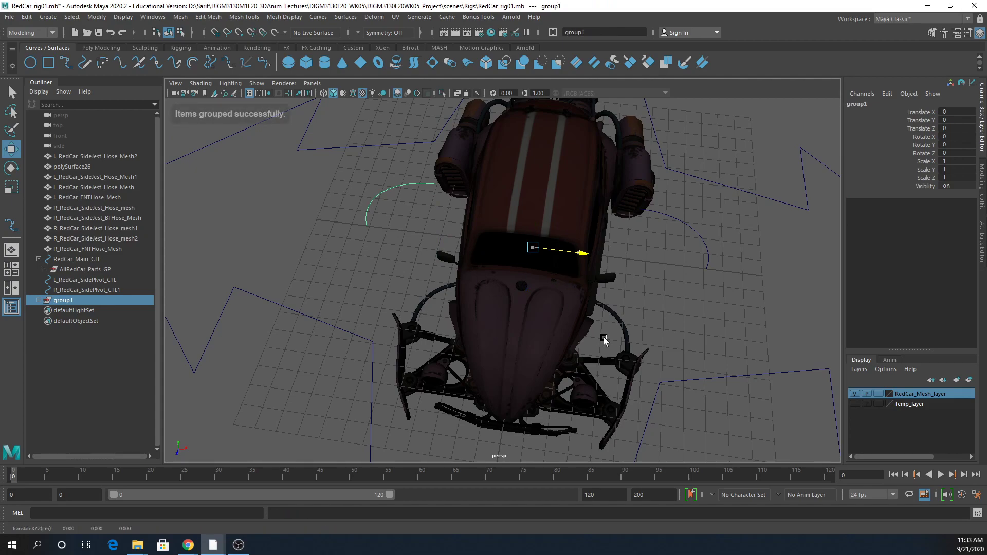
Turn the grouped arc to the car's front with Rotate Y 90 and move it forward to Translate Z 4.436.
key(e)
drag(543, 301, 735, 231)
double_click(965, 143)
text(90)
key(Return)
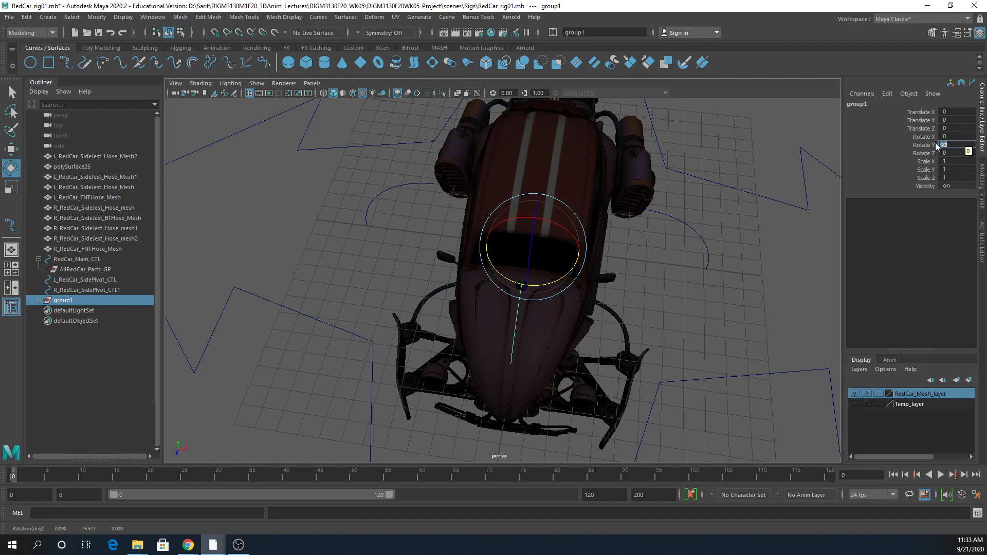
key(w)
drag(536, 238, 727, 364)
Ungroup the front arc and freeze its transformations.
click(26, 17)
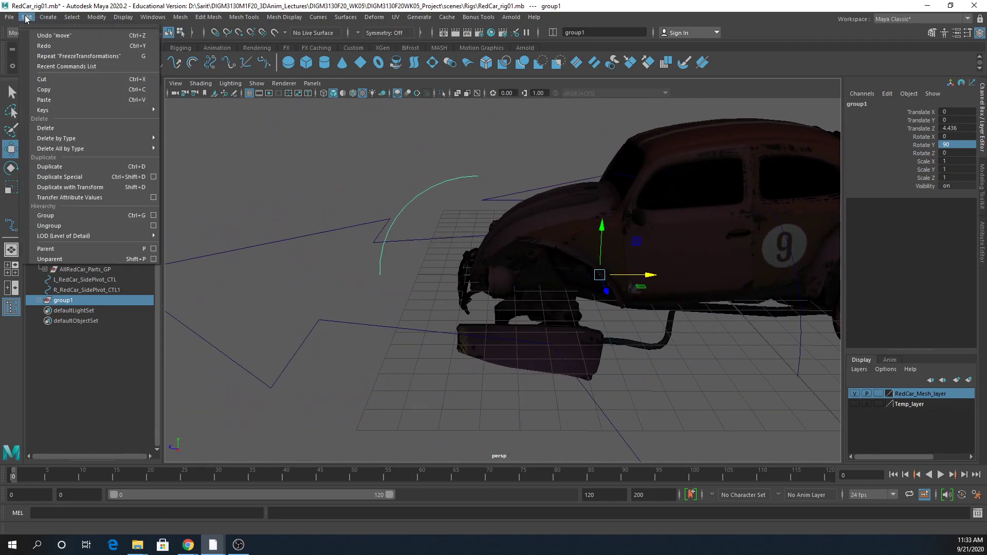
click(43, 227)
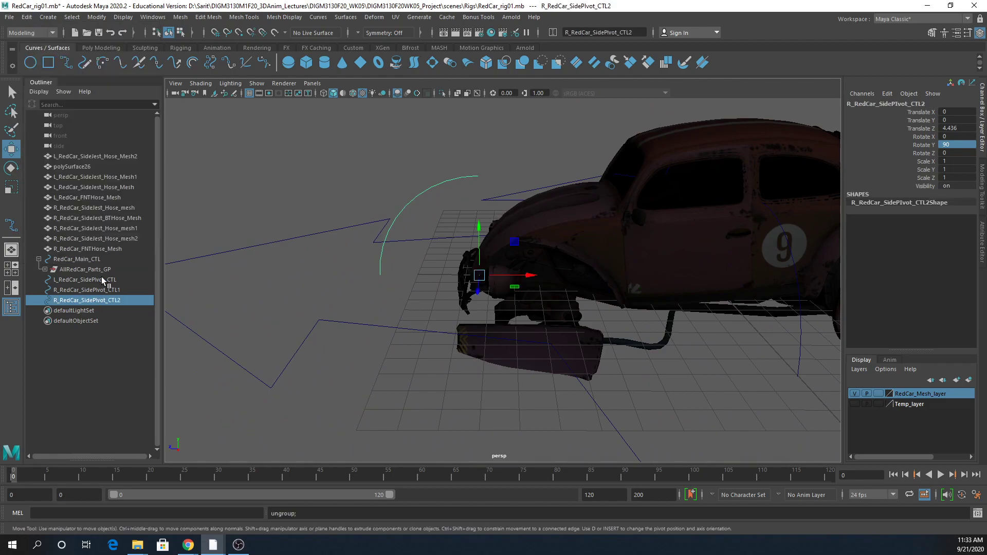
click(96, 17)
click(118, 63)
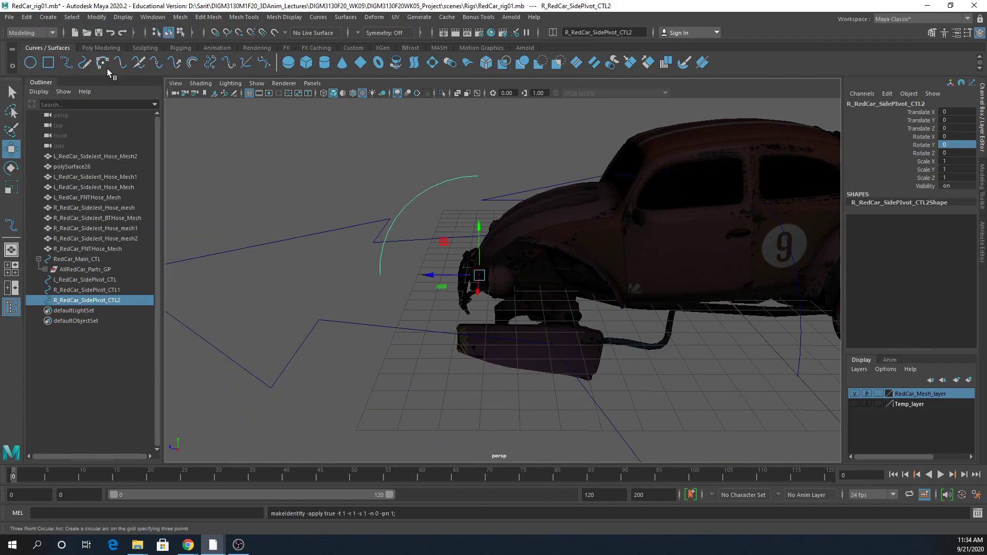
Try renaming the front arc to FNT_RedCar_SidePIvot_CTL.
double_click(54, 301)
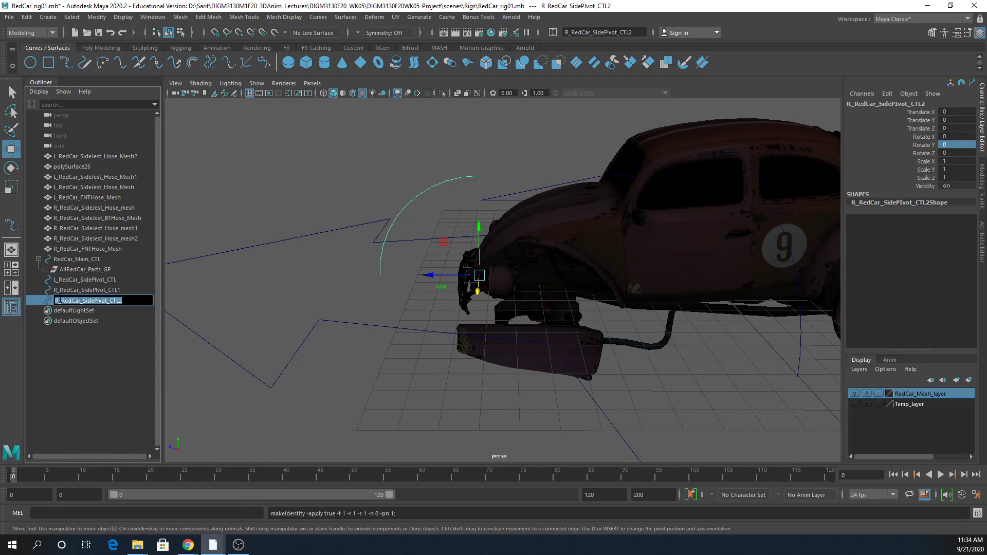
click(57, 301)
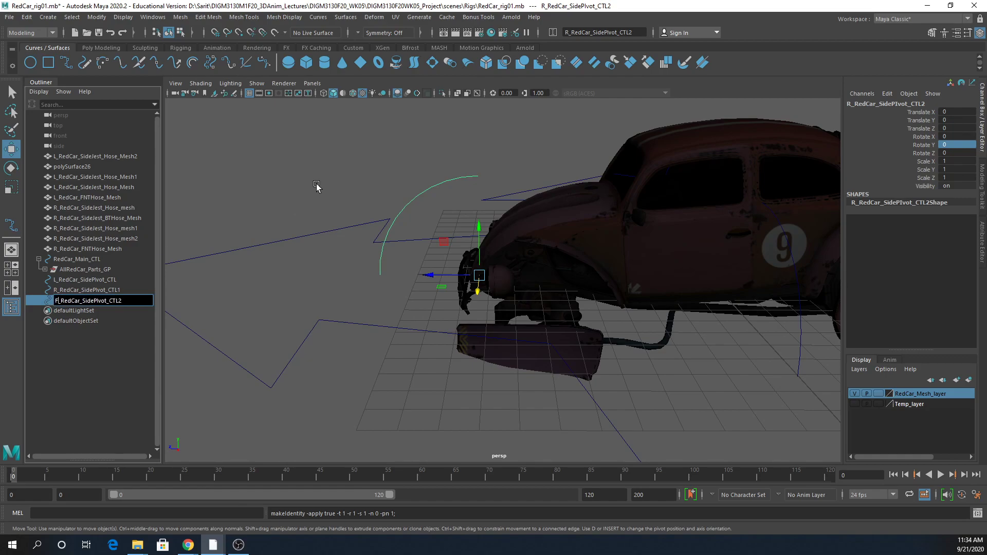
text(FNT)
key(BackSpace)
key(Return)
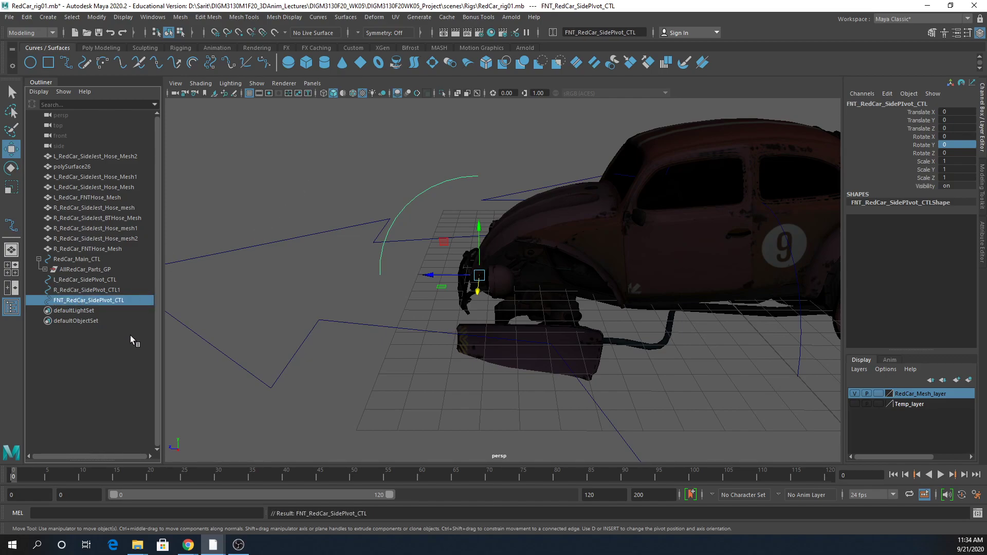
key(ctrl+z)
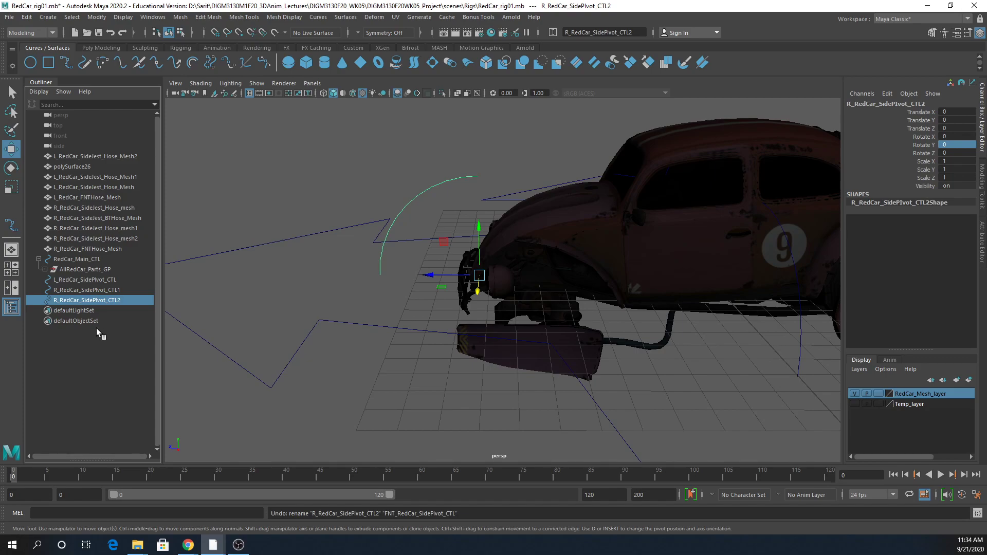
Rename the front arc to RedCar_FNTPIvot_CTL.
double_click(60, 302)
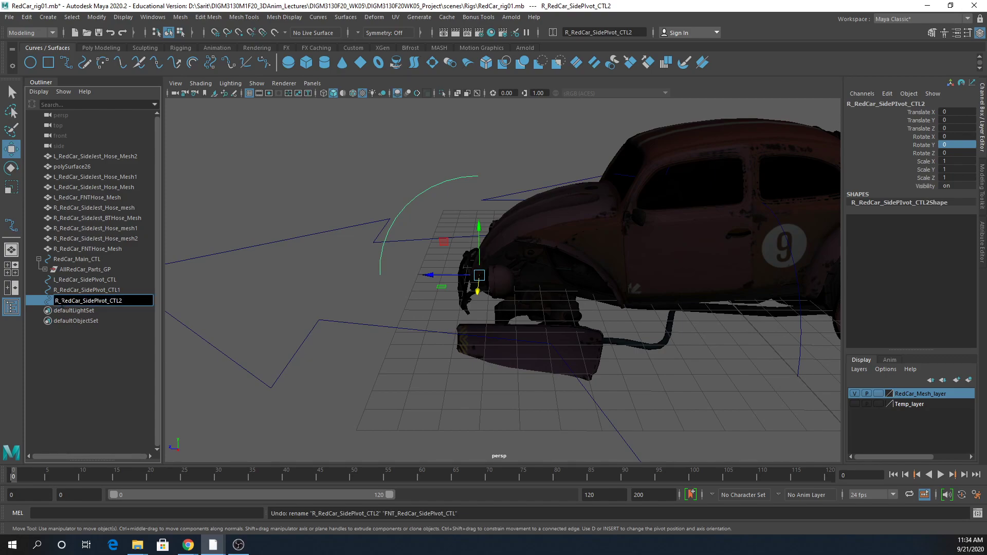
key(Delete)
key(Delete)
text(FNT)
key(Return)
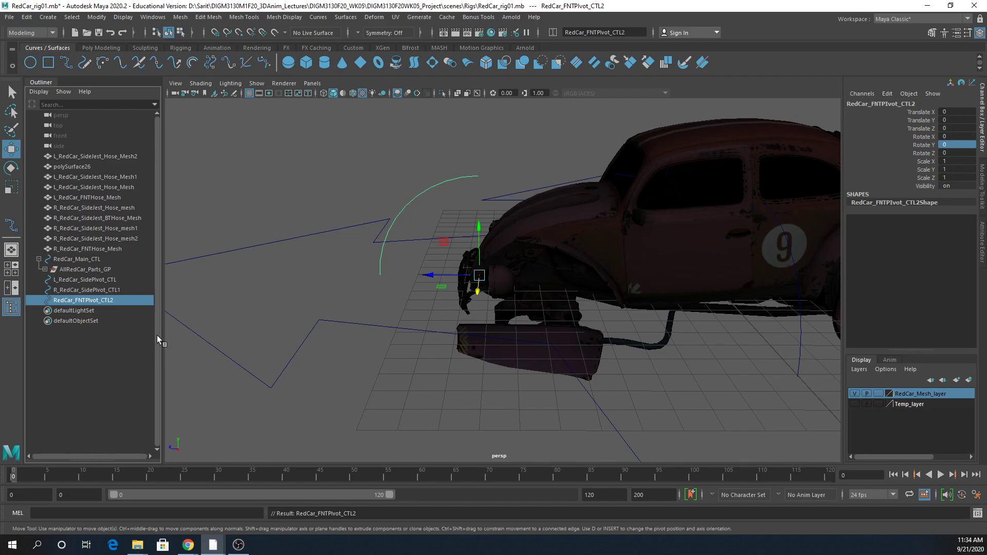
double_click(116, 300)
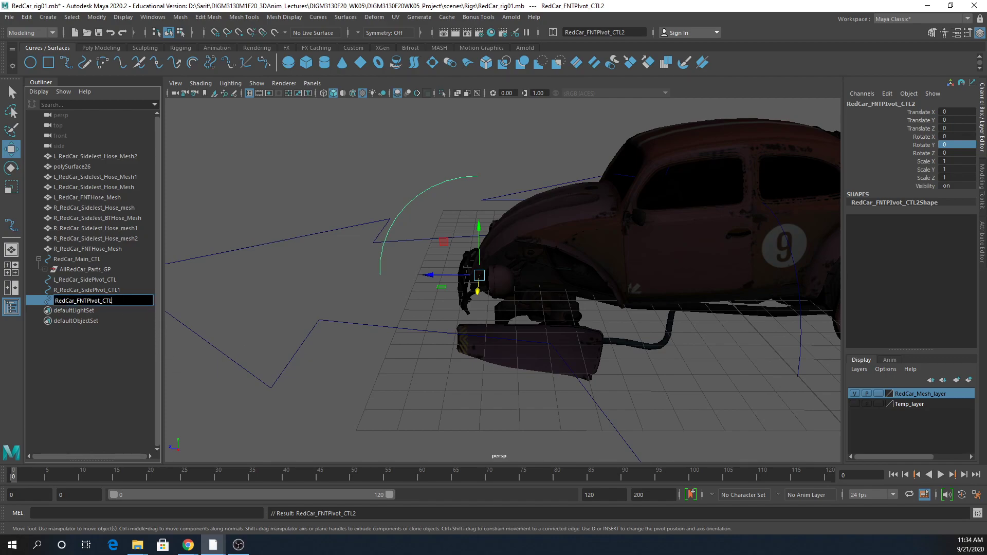
key(Return)
double_click(120, 289)
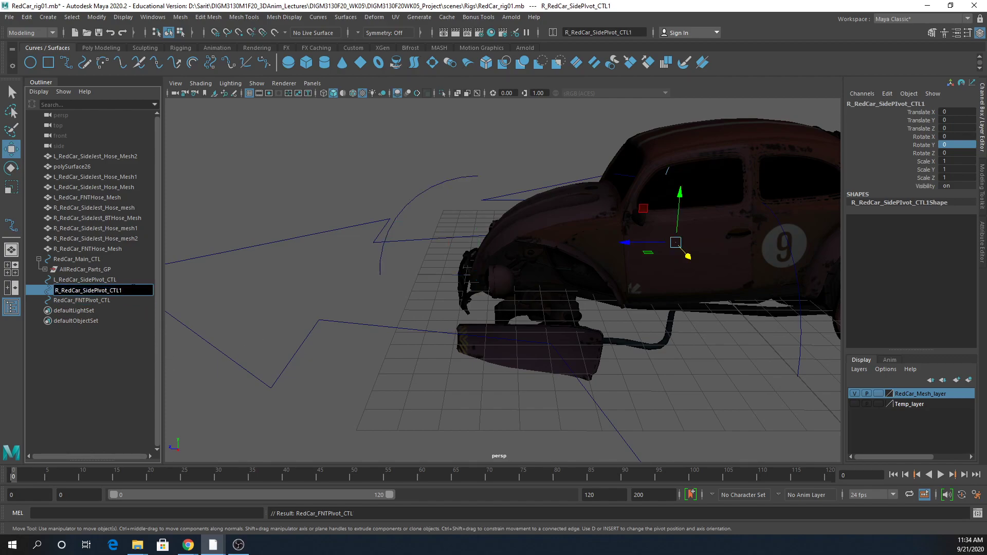
key(Return)
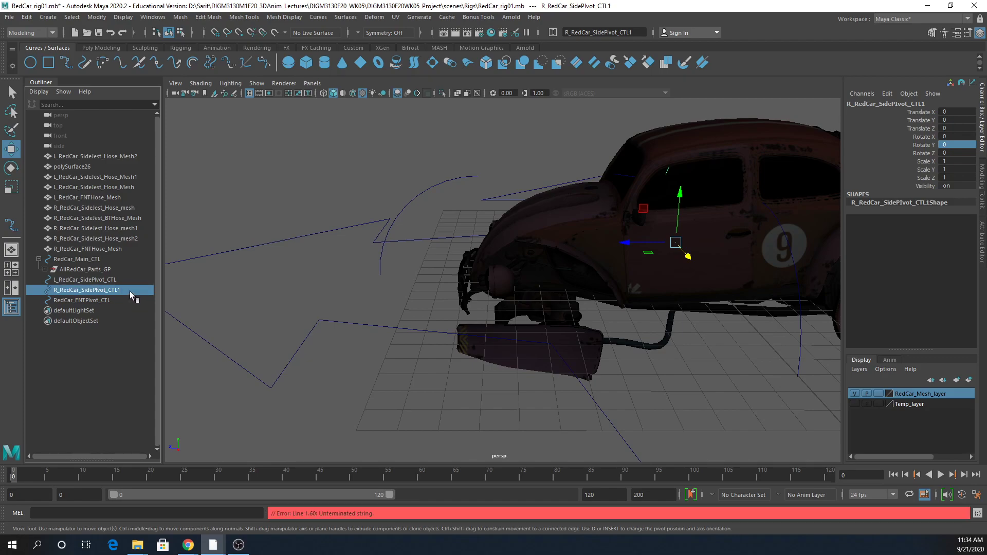
Duplicate RedCar_FNTPIvot_CTL and place the copy in its own temporary group.
click(106, 300)
alt+drag(545, 354, 425, 337)
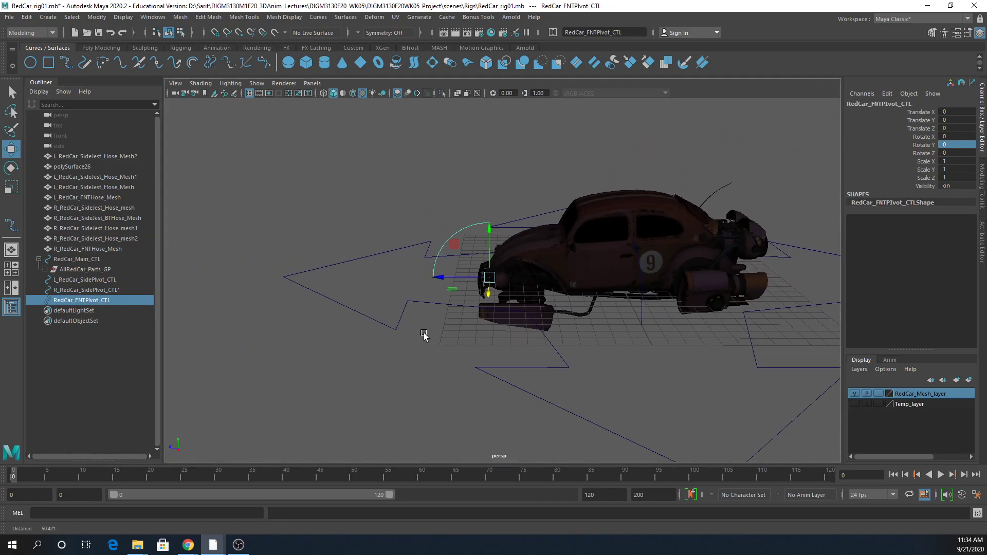
key(ctrl+d)
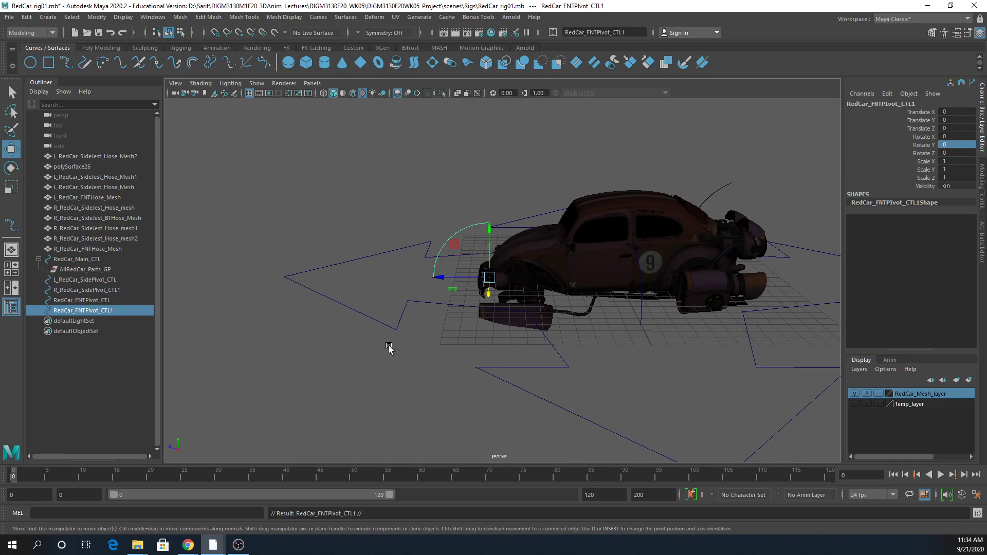
key(ctrl+g)
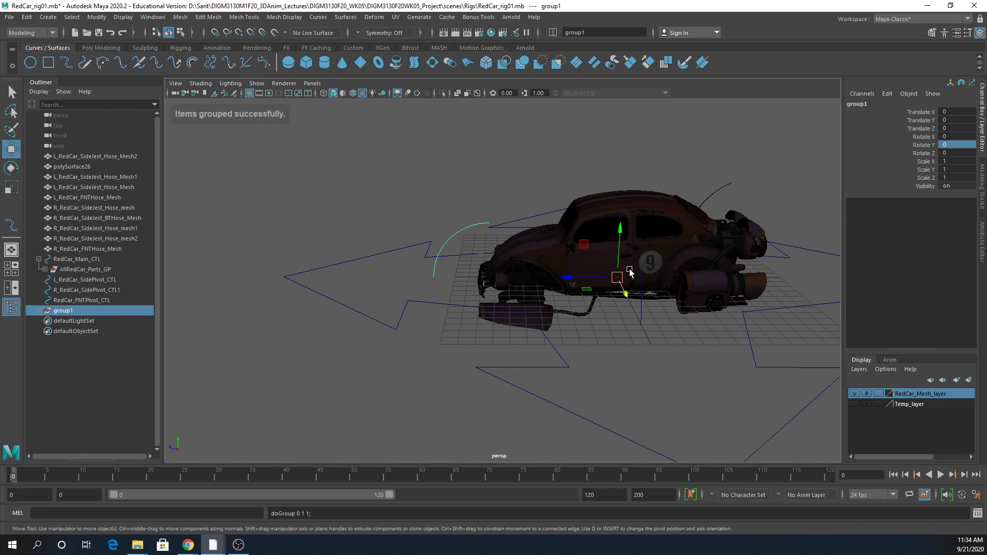
Try to mirror the grouped front arc copy by setting the group's Scale X to -1.
click(954, 160)
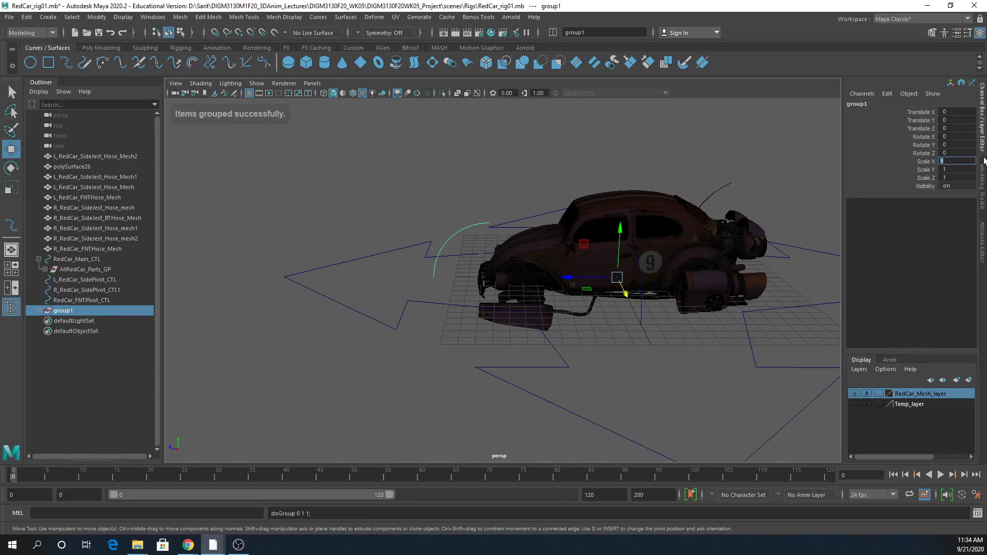
text(-1)
key(Return)
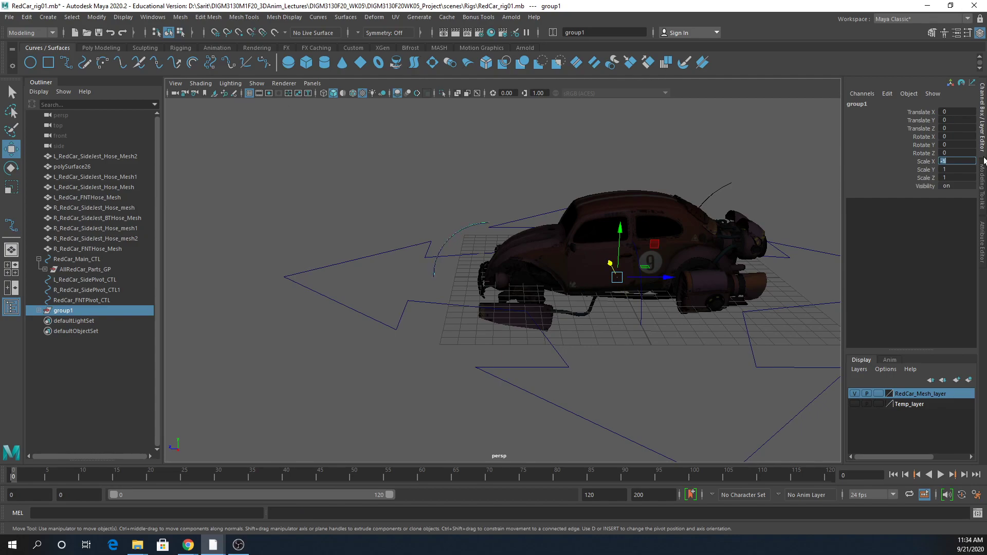
key(ctrl+z)
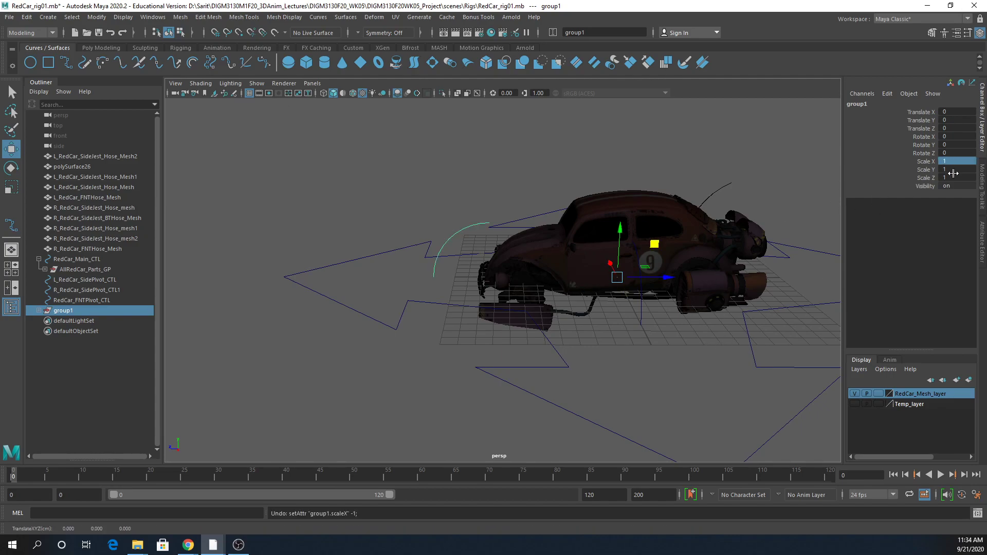
Mirror the grouped arc to the car's rear with Scale Z -1 and move it back to Translate Z -2.04.
click(953, 178)
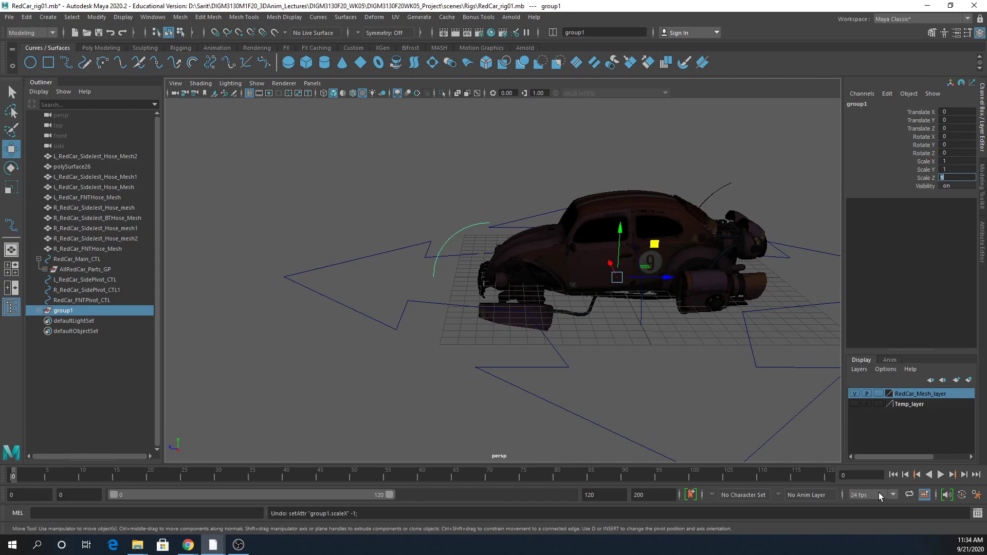
text(-1)
key(Return)
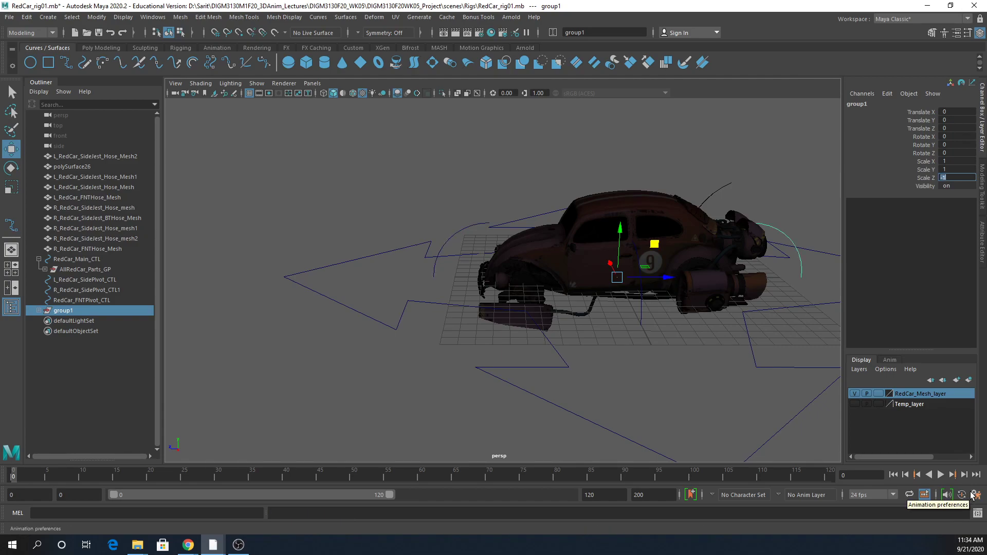
alt+drag(742, 407, 614, 296)
alt+drag(500, 354, 529, 357)
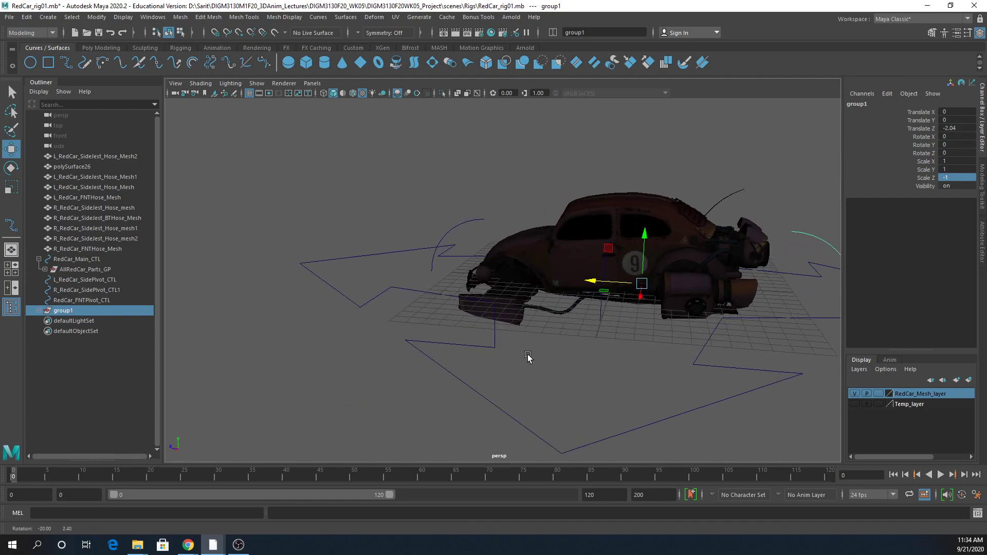
Ungroup the rear arc and rename it to RedCar_BackPIvot_CTL1.
click(27, 17)
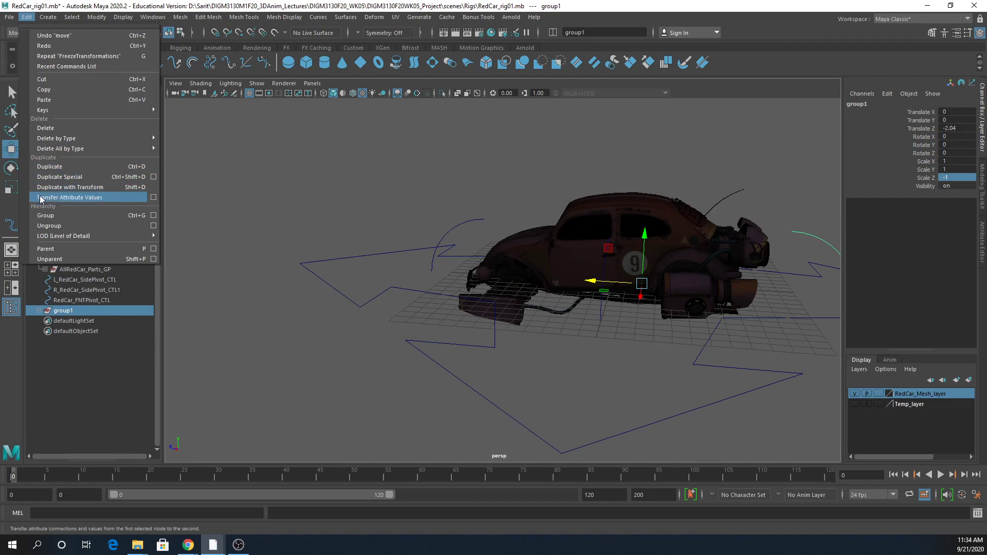
click(49, 226)
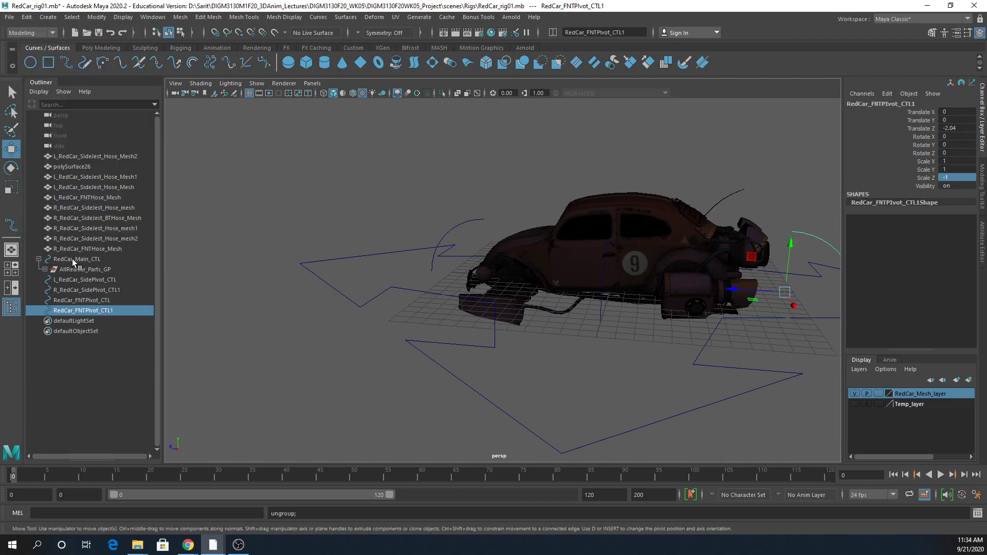
double_click(66, 311)
click(89, 311)
text(Ba)
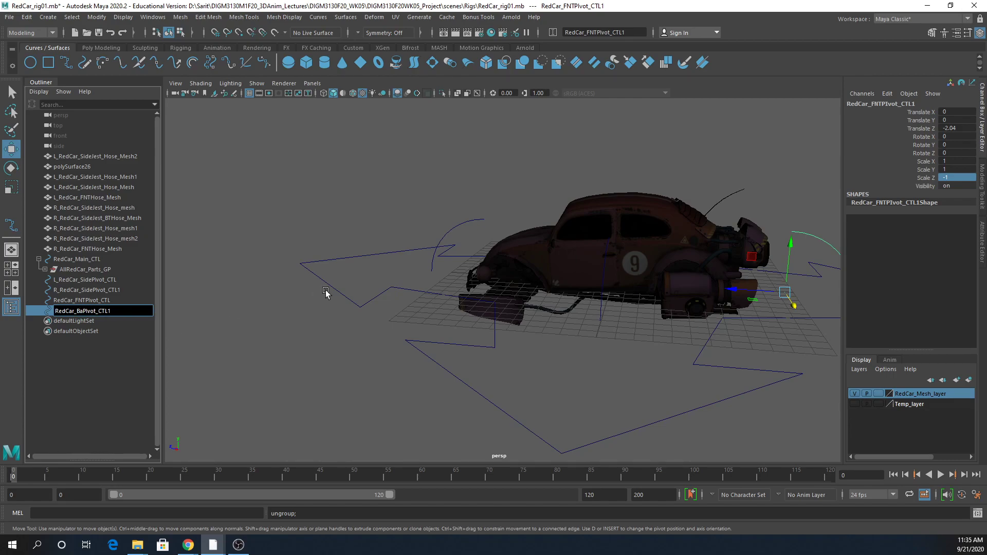
text(ck)
key(Return)
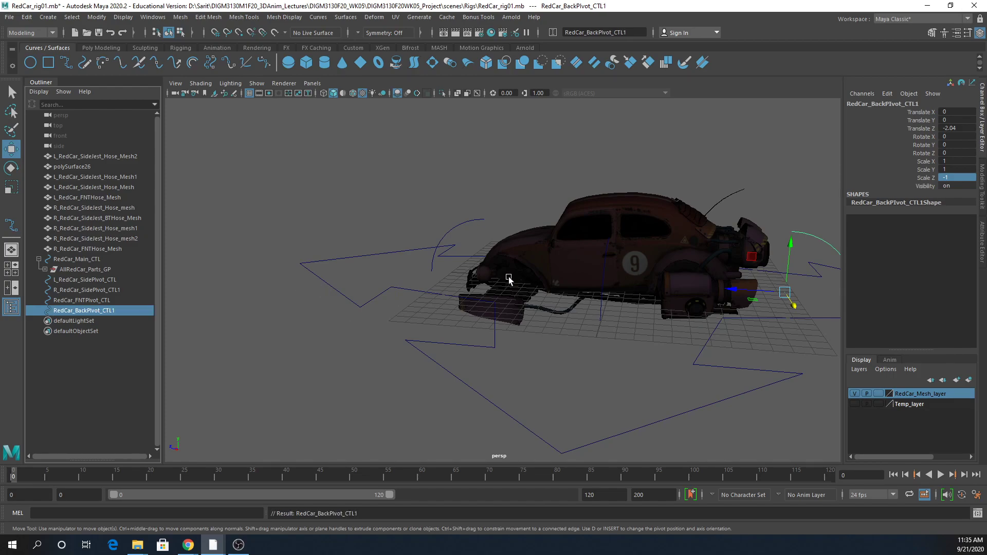
Move the AllRedCar_Parts_GP group out of RedCar_Main_CTL and parent it under L_RedCar_SidePIvot_CTL.
alt+right_drag(494, 282, 392, 299)
alt+drag(392, 300, 423, 319)
click(691, 403)
alt+drag(691, 404, 417, 354)
drag(91, 283, 91, 309)
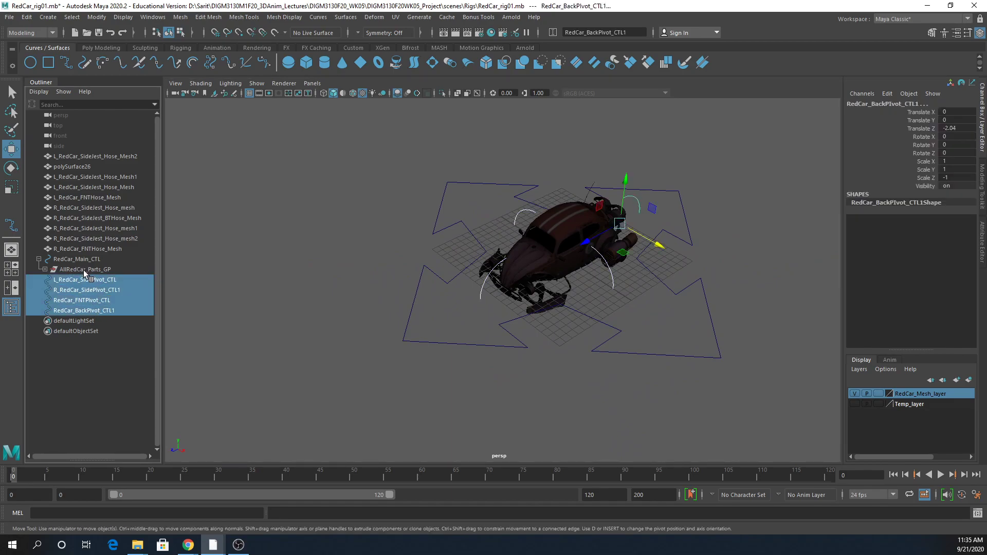
click(84, 270)
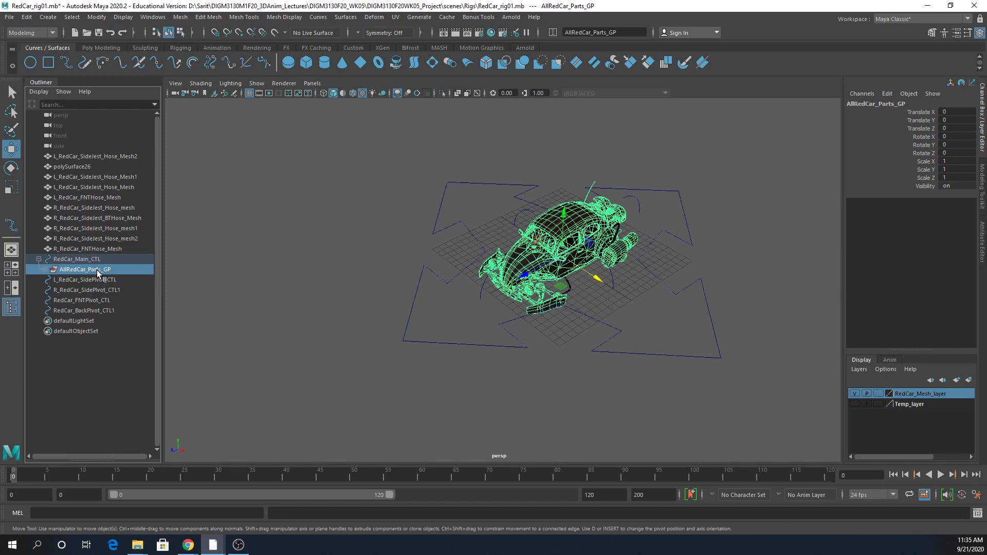
drag(65, 270, 73, 279)
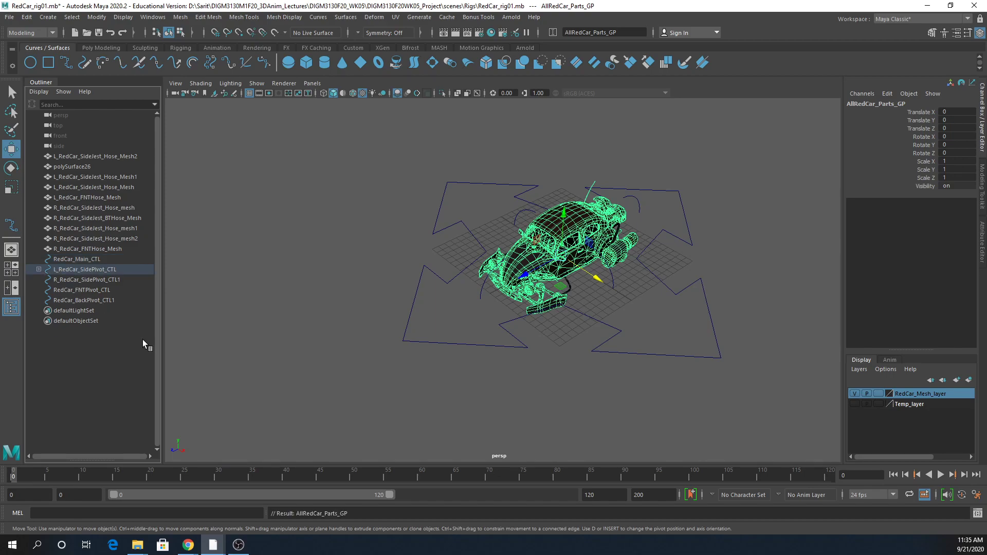
click(39, 269)
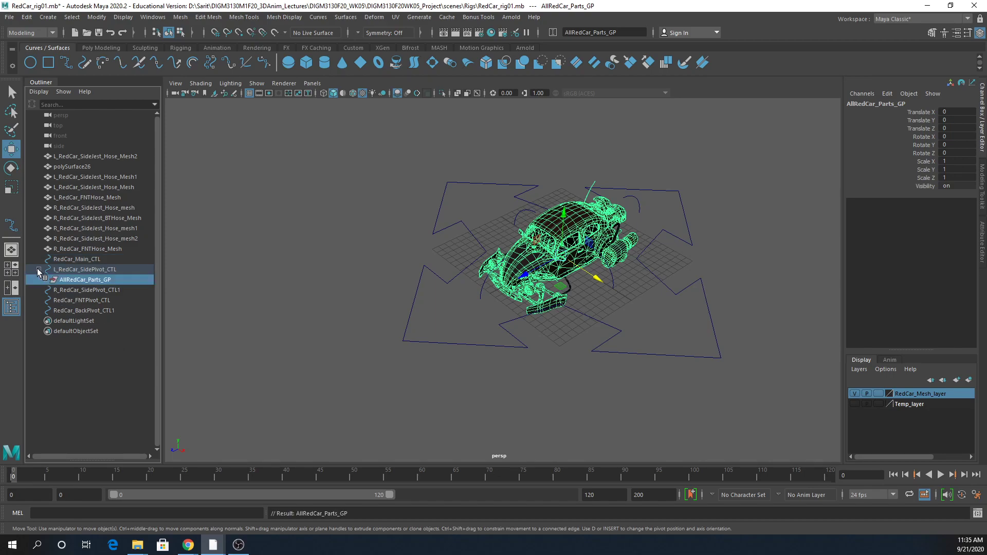
Test the left side pivot by rotating L_RedCar_SidePIvot_CTL about -39 degrees in Z, and undo the rotation.
click(85, 270)
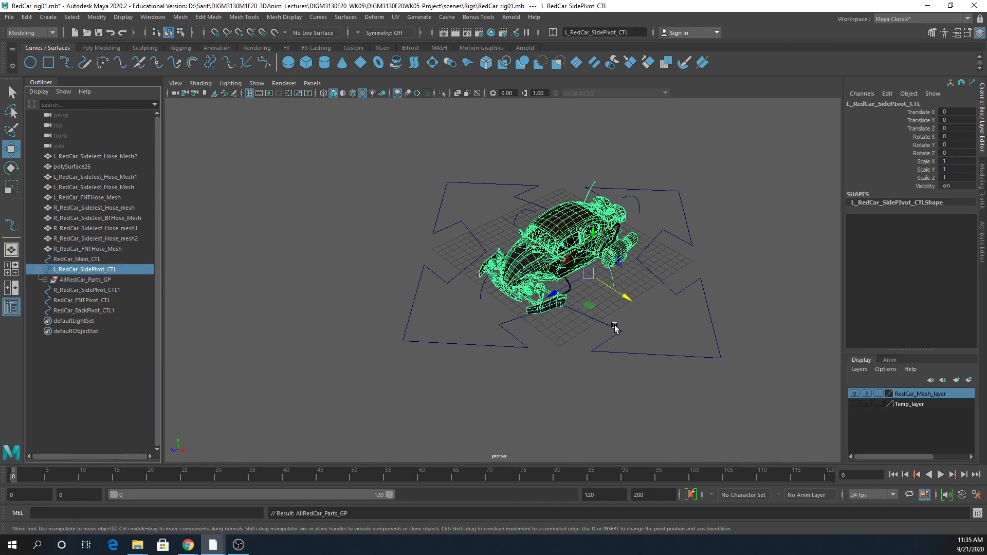
key(e)
drag(624, 311, 624, 287)
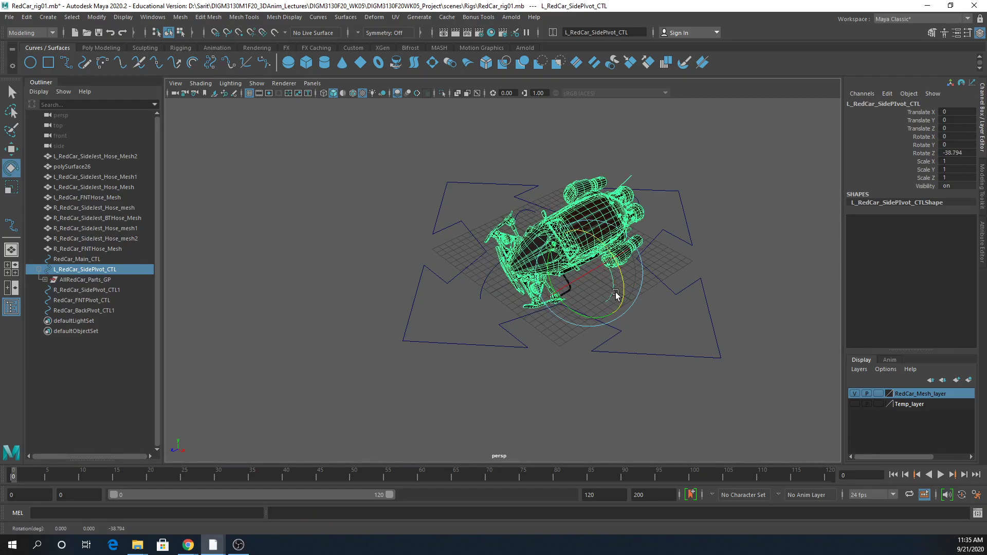
key(ctrl+z)
Parent L_RedCar_SidePIvot_CTL under R_RedCar_SidePIvot_CTL1 and expand the parent to show the nested control.
alt+drag(440, 344, 479, 347)
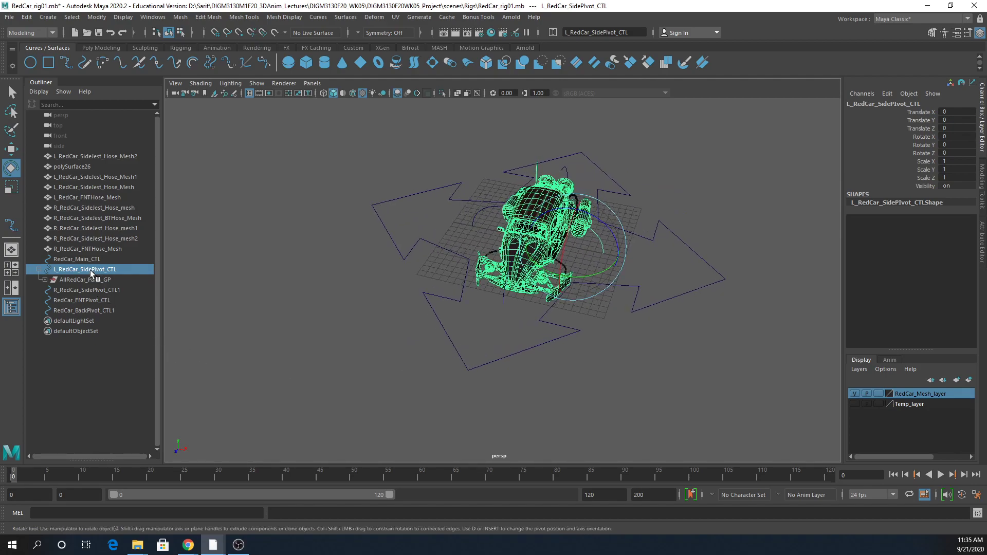
middle_drag(90, 270, 95, 289)
click(39, 269)
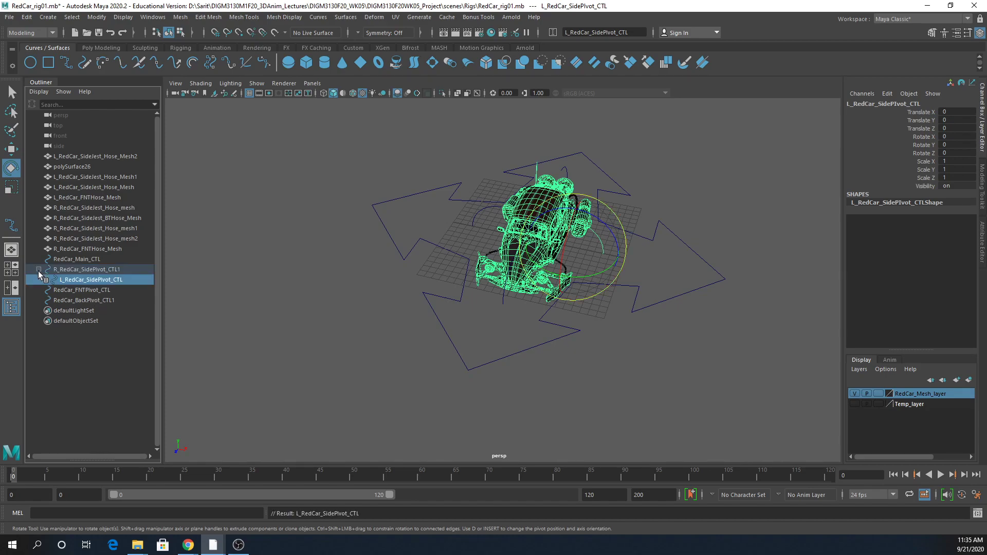
Try rotating R_RedCar_SidePIvot_CTL1 about Z by about 20 degrees, and undo the rotation.
click(45, 279)
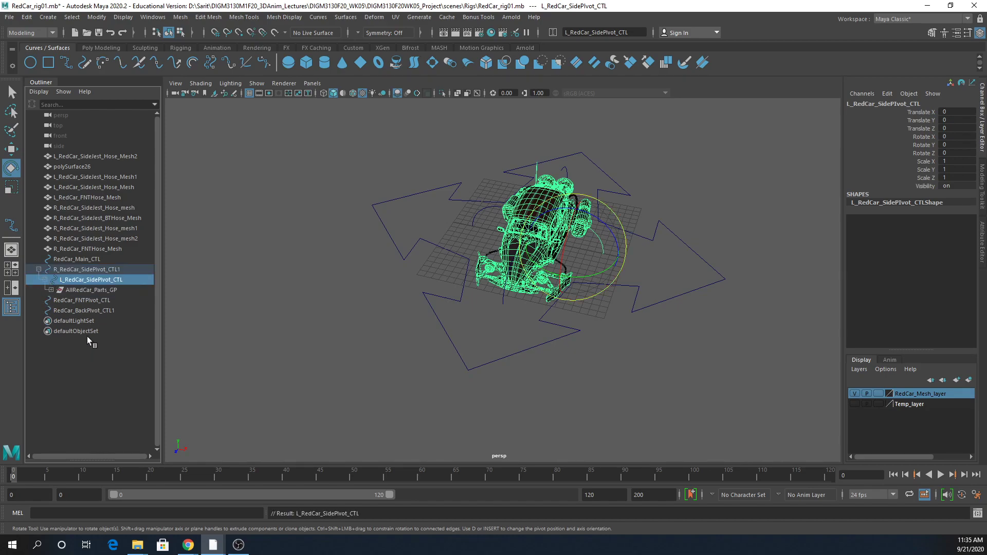
click(92, 269)
mouse_move(542, 221)
mouse_down()
mouse_move(525, 198)
mouse_move(534, 209)
mouse_up()
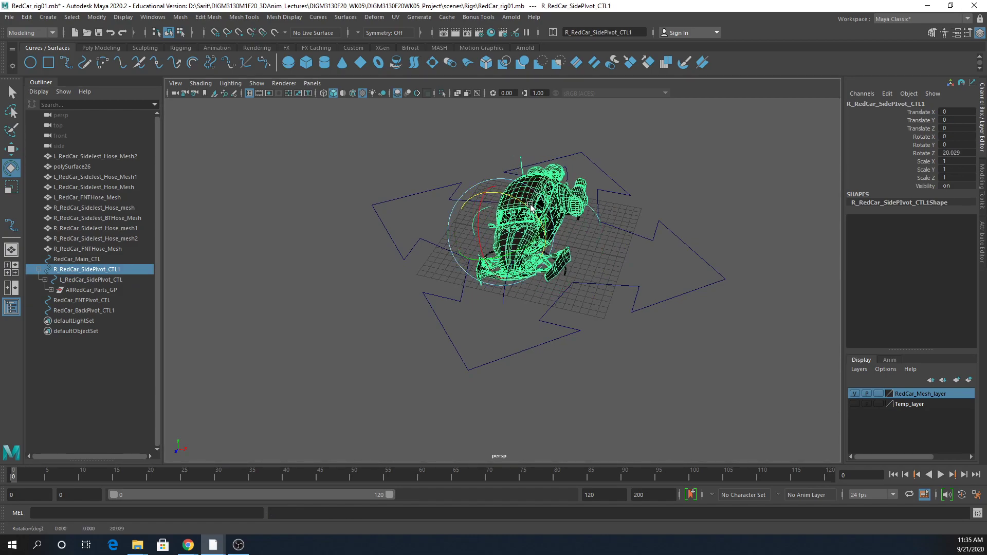
key(ctrl+z)
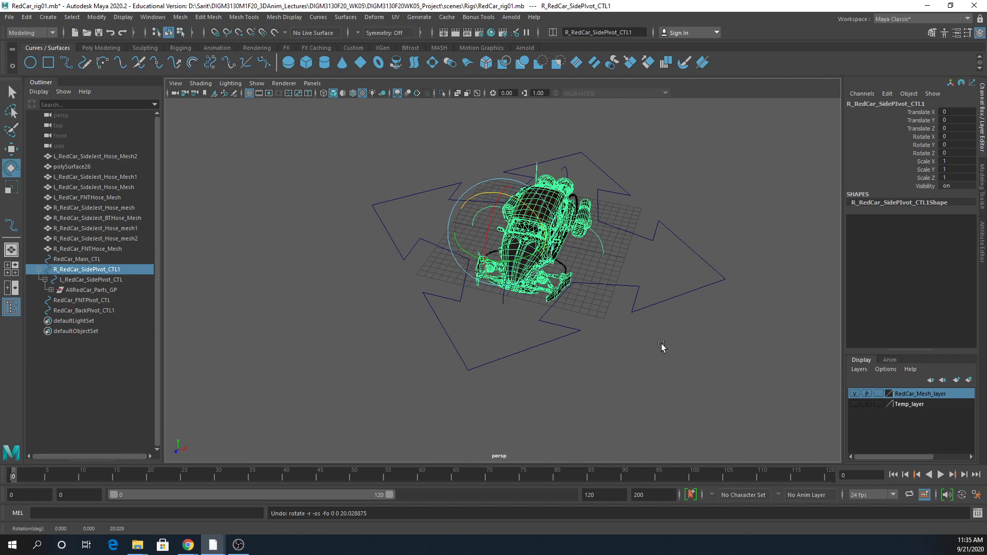
Parent R_RedCar_SidePIvot_CTL1 under RedCar_FNTPIvot_CTL and expand the nested hierarchy.
middle_drag(66, 283, 76, 301)
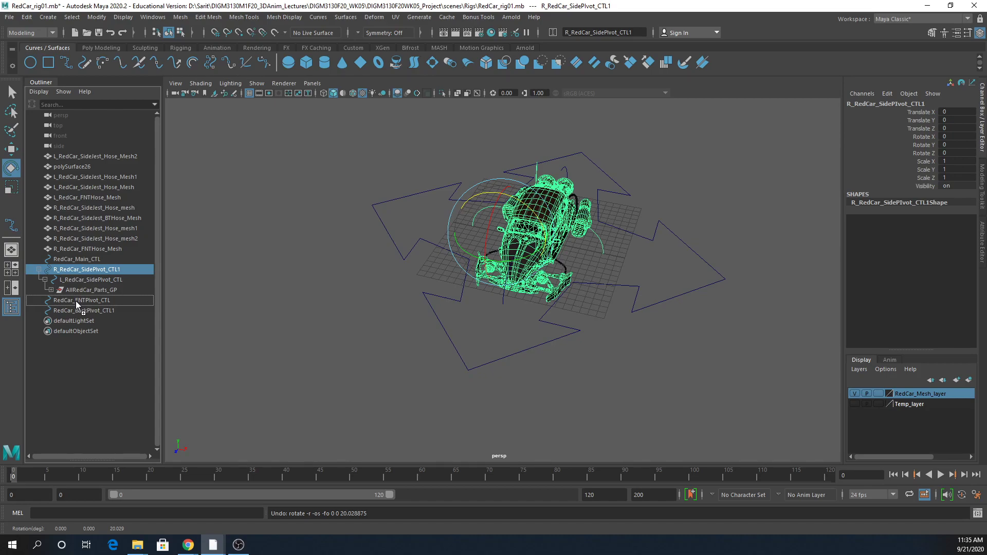
middle_drag(76, 301, 76, 301)
click(39, 269)
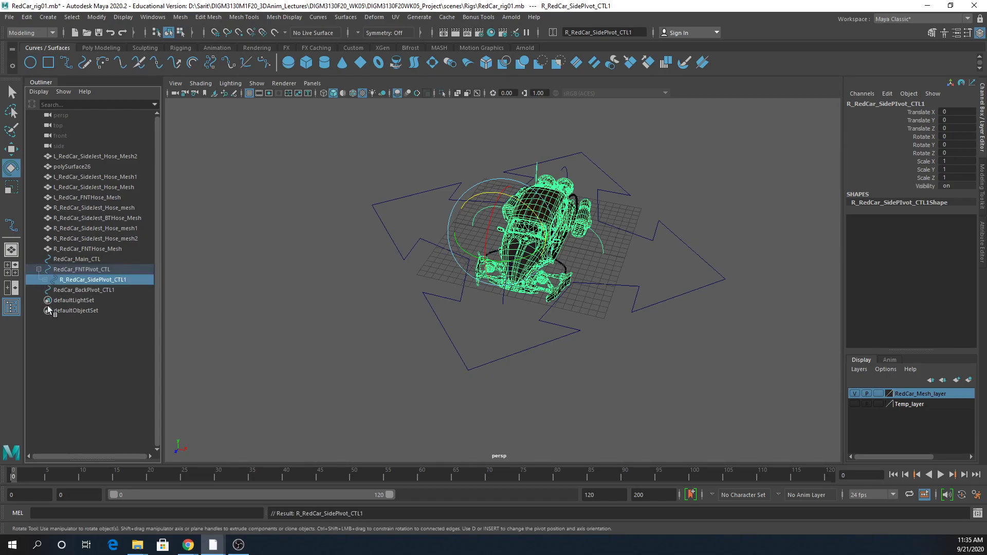
click(45, 280)
click(52, 290)
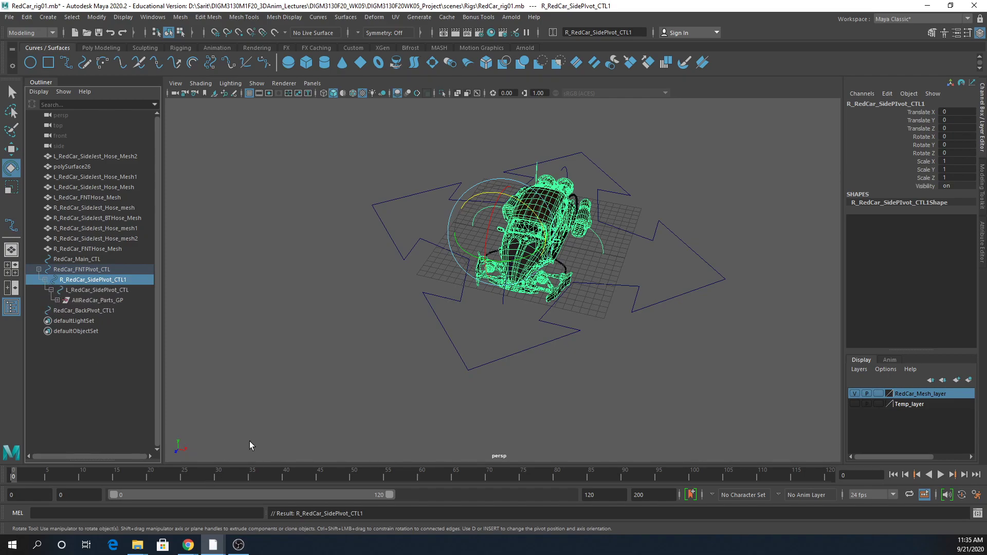
Parent RedCar_FNTPIvot_CTL under RedCar_BackPIvot_CTL1 and expand the hierarchy down to AllRedCar_Parts_GP.
click(89, 269)
middle_drag(88, 269, 85, 311)
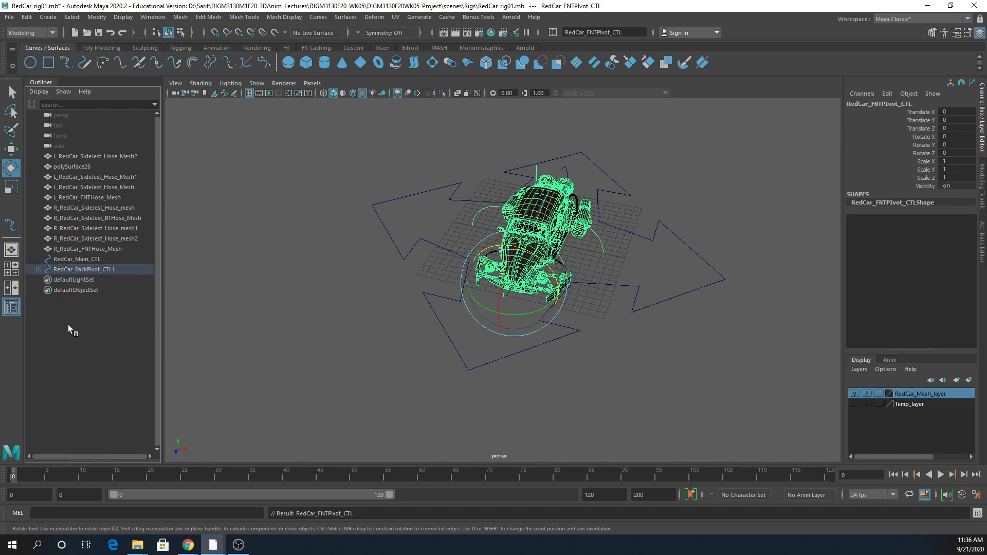
click(39, 269)
click(45, 279)
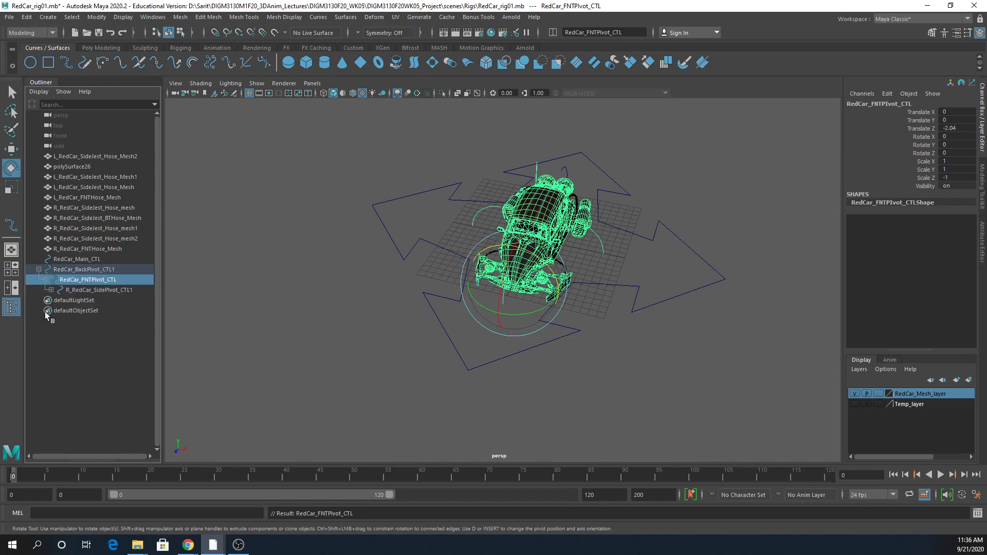
click(51, 290)
click(57, 300)
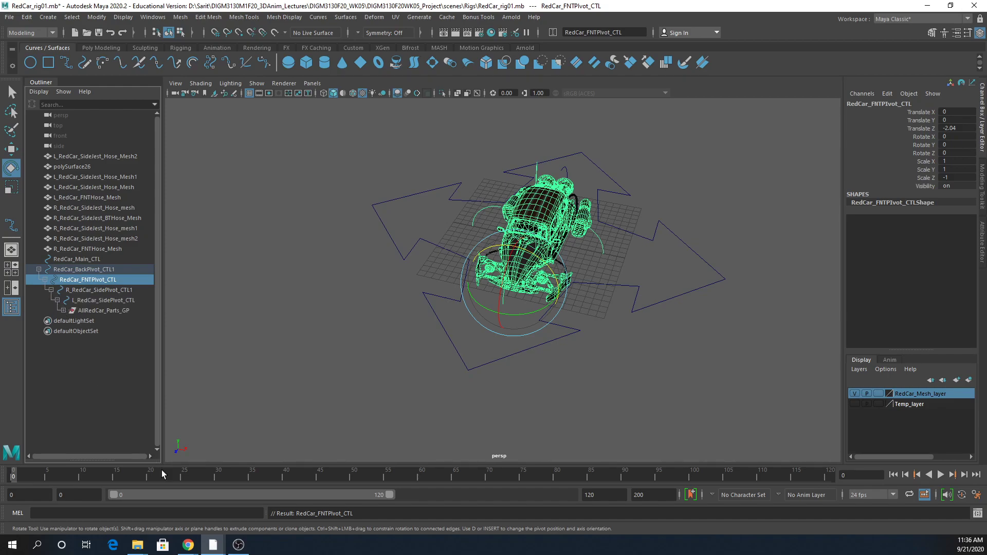
Try rotating RedCar_BackPIvot_CTL1 about X by about -55.7 degrees, and undo the rotation.
click(94, 269)
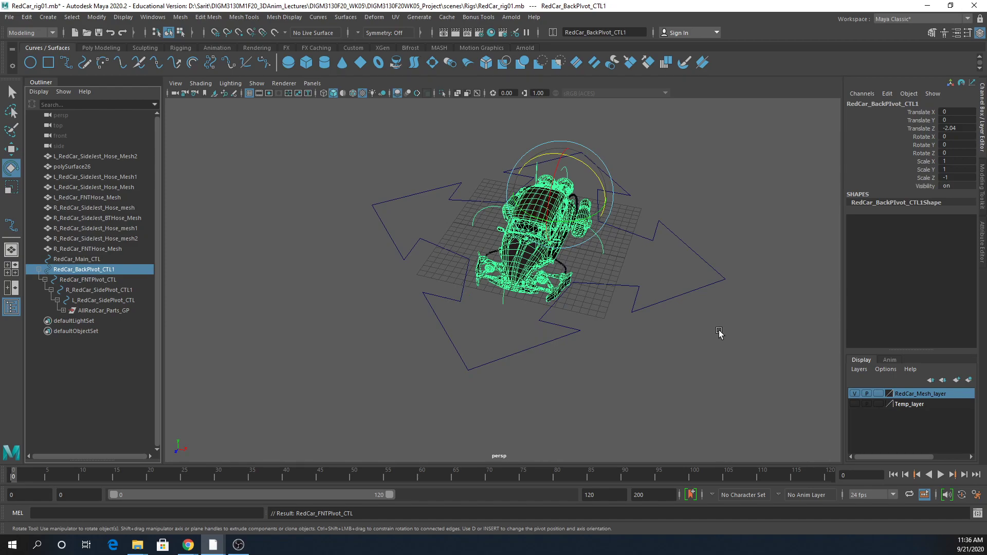
alt+drag(715, 335, 674, 332)
drag(625, 201, 624, 329)
key(ctrl+z)
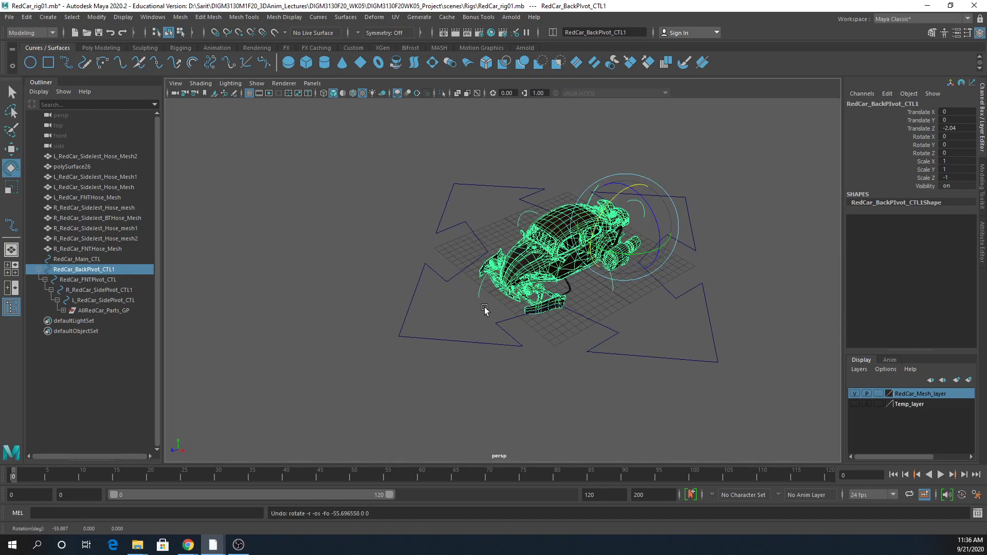
Try rotating RedCar_FNTPIvot_CTL about X by about -52 degrees, and undo the rotation.
click(97, 279)
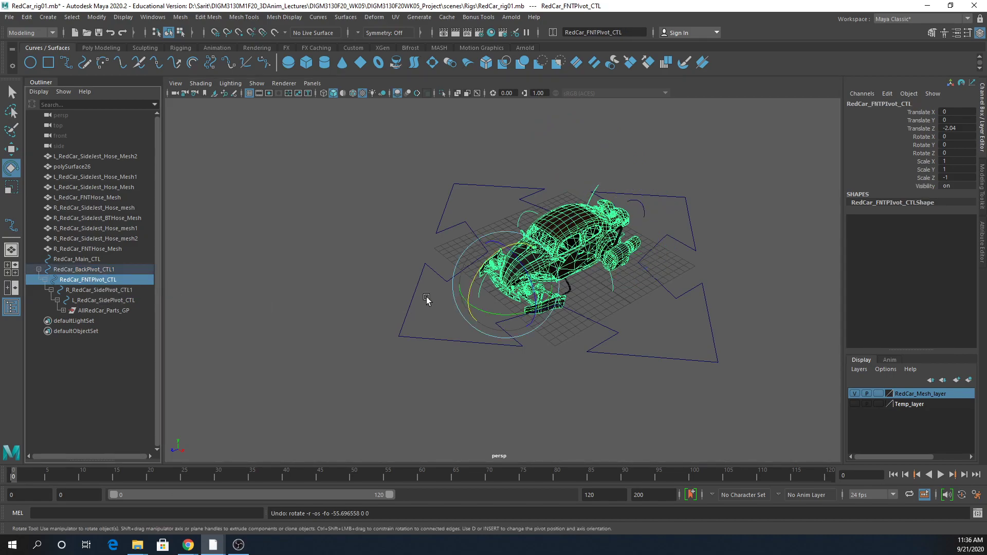
drag(480, 274, 463, 303)
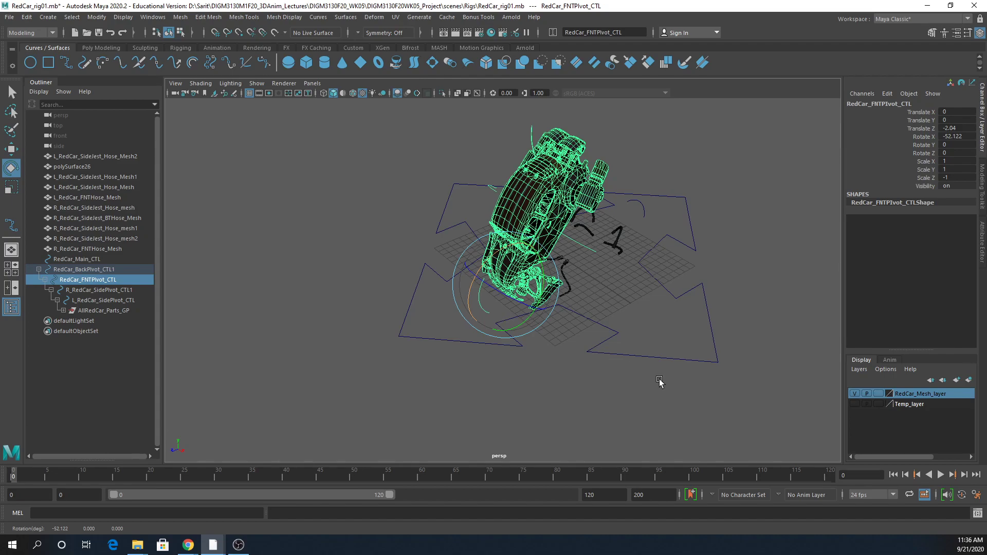
alt+drag(659, 379, 666, 288)
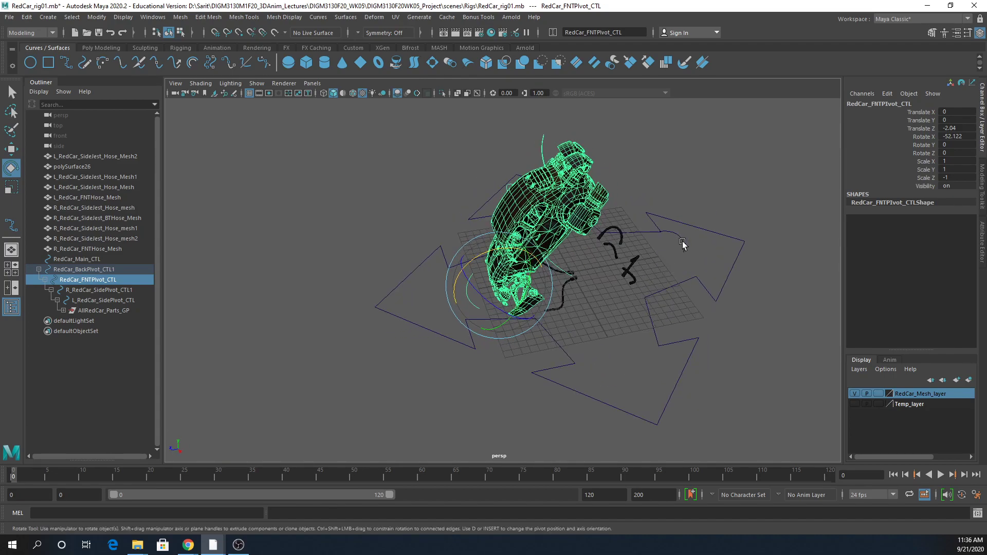
key(ctrl+z)
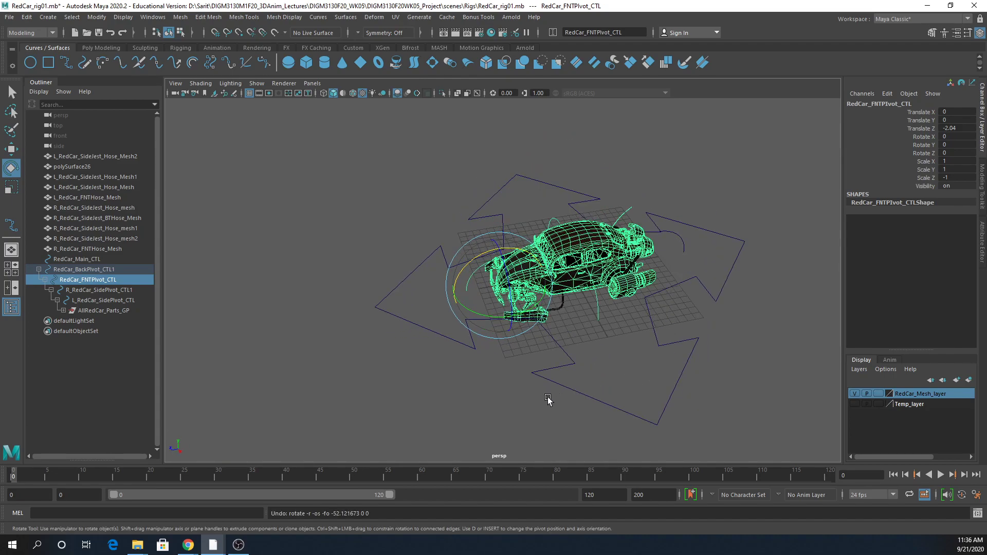
Try rotating R_RedCar_SidePIvot_CTL1 about Z by about 29.8 degrees, and undo the rotation.
click(104, 289)
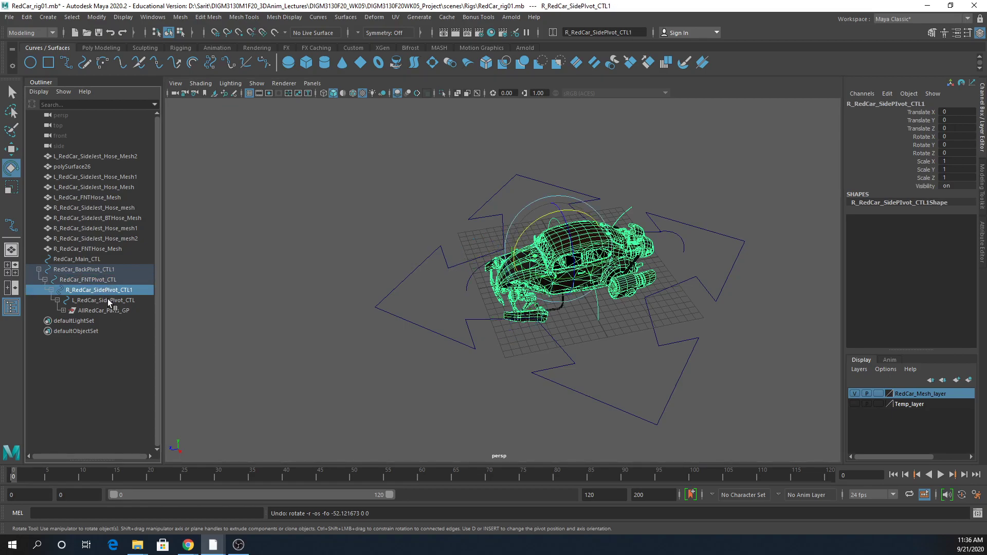
mouse_move(574, 237)
mouse_down()
mouse_move(574, 253)
mouse_move(575, 210)
mouse_move(574, 220)
mouse_up()
mouse_move(545, 325)
alt+mouse_down()
mouse_move(608, 292)
mouse_move(688, 279)
mouse_move(551, 306)
alt+mouse_up()
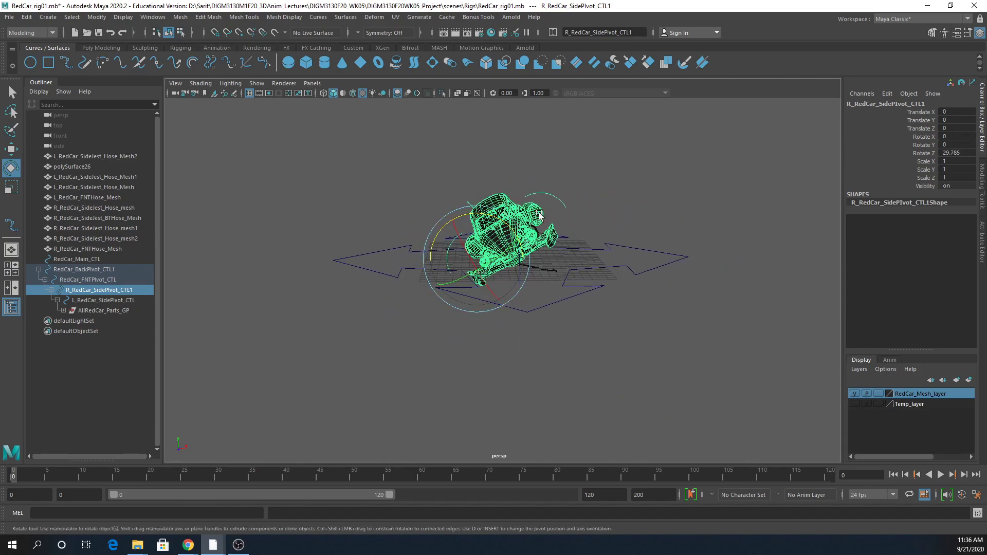
key(ctrl+z)
Try tilting the car with L_RedCar_SidePIvot_CTL, and undo the rotation.
click(109, 301)
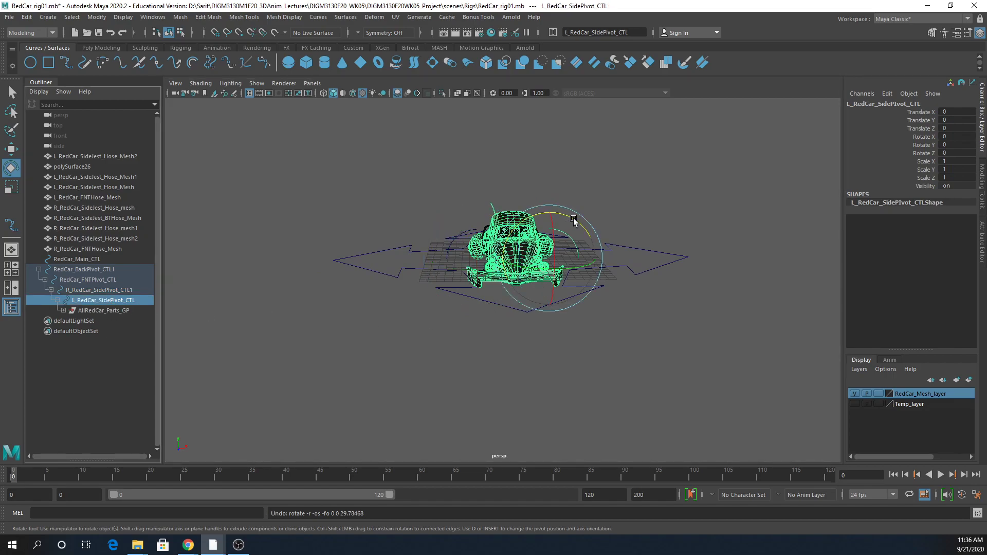
drag(573, 220, 586, 331)
key(ctrl+z)
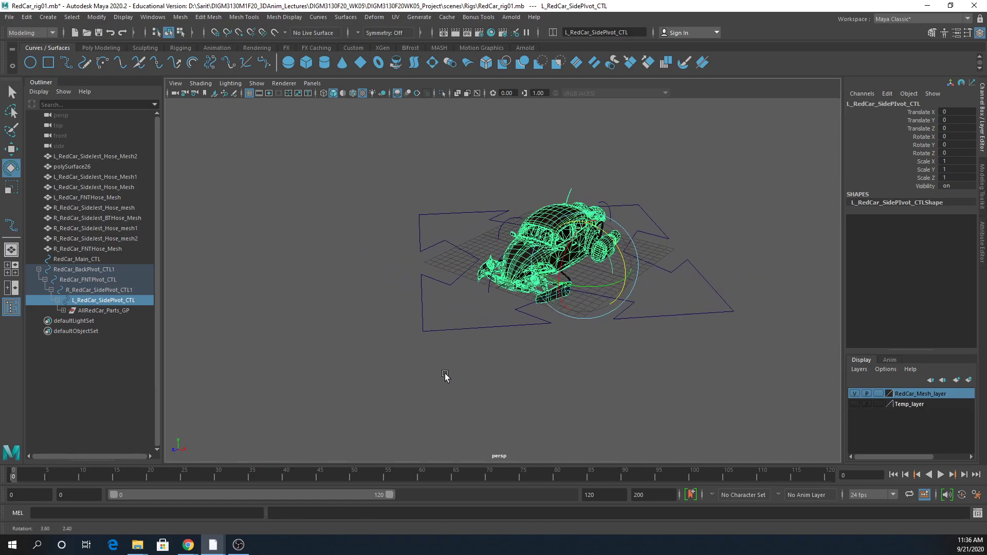
Parent RedCar_BackPIvot_CTL1 under RedCar_Main_CTL.
click(102, 270)
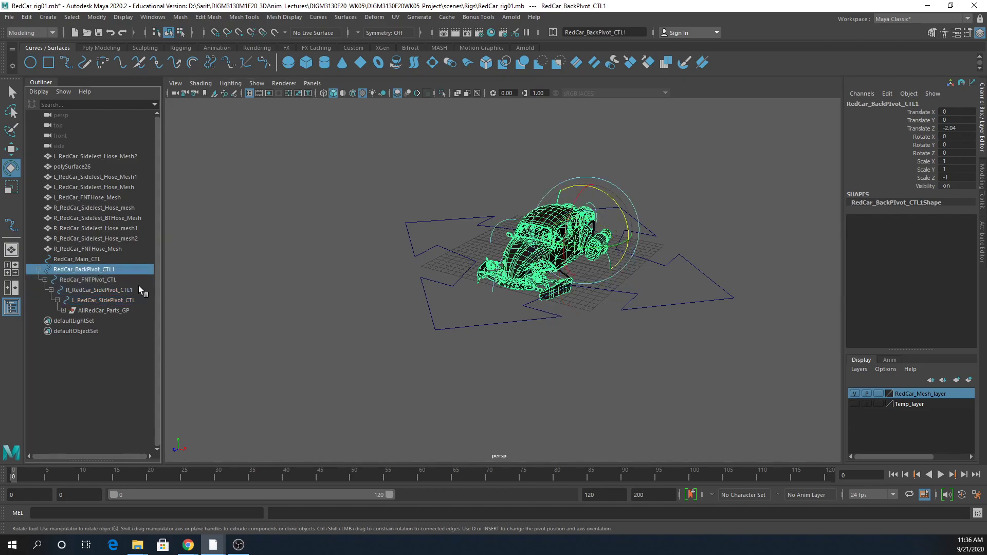
click(480, 322)
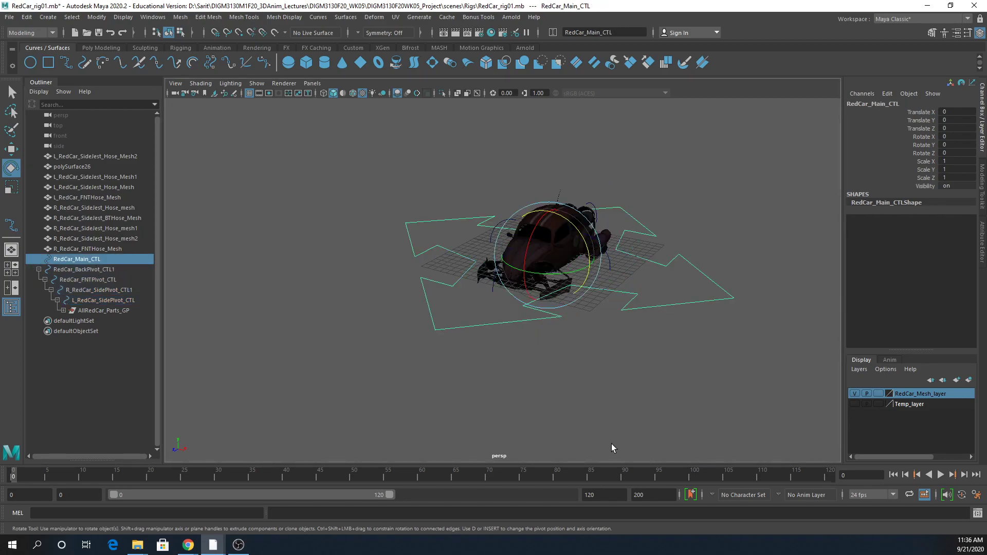
click(101, 270)
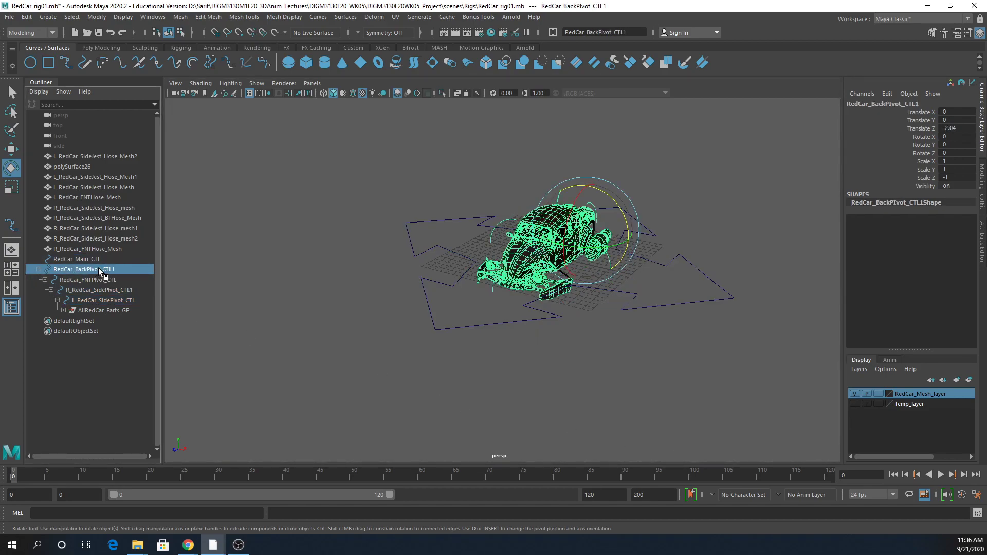
middle_drag(101, 271, 100, 261)
Try rotating RedCar_Main_CTL freely to test the whole hierarchy, and undo the rotations.
click(112, 260)
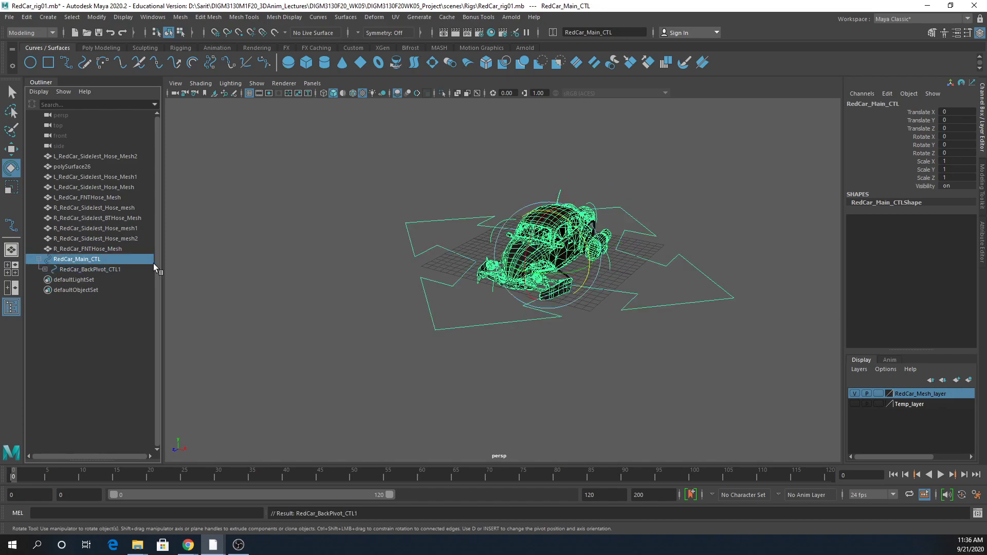
drag(560, 256, 535, 216)
key(ctrl+z)
key(ctrl+z)
key(ctrl+z)
key(ctrl+z)
key(ctrl+z)
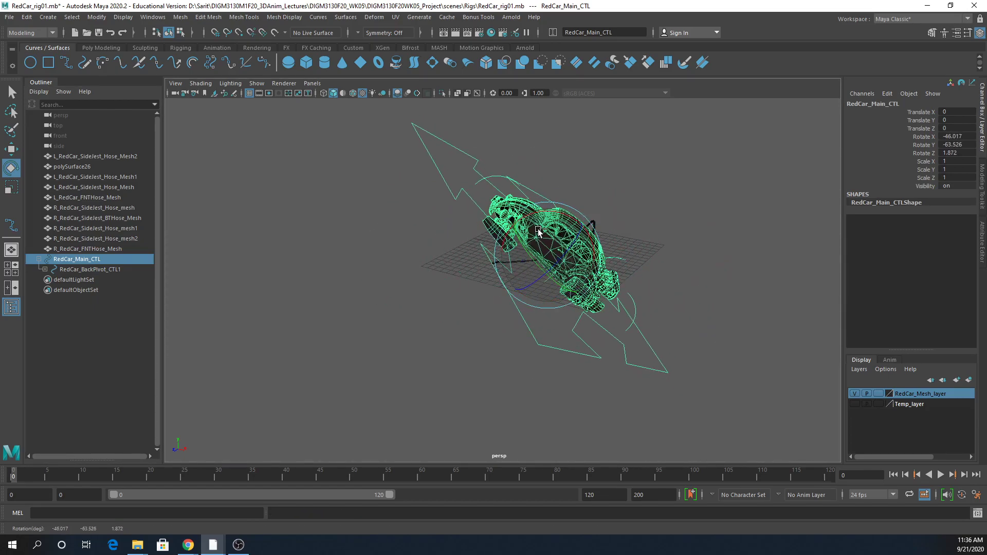
Move RedCar_Main_CTL forward about 15.6 units along Z and select RedCar_FNTPIvot_CTL on the moved car.
key(w)
alt+drag(605, 307, 561, 362)
drag(514, 280, 418, 301)
click(355, 315)
click(361, 307)
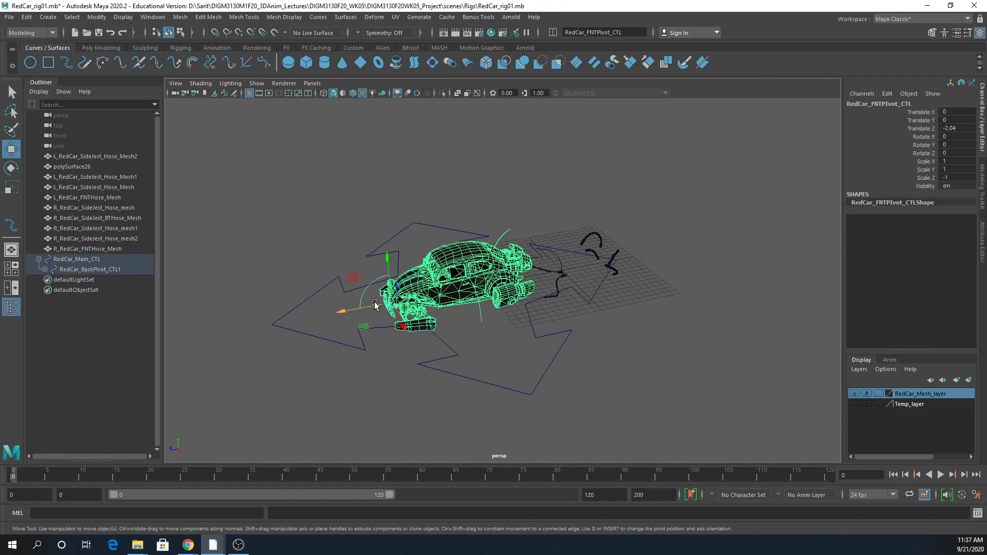
Try rotating L_RedCar_SidePIvot_CTL about Z by about -53.6 degrees and the rear pivot control on the moved car, and undo both rotations.
click(488, 332)
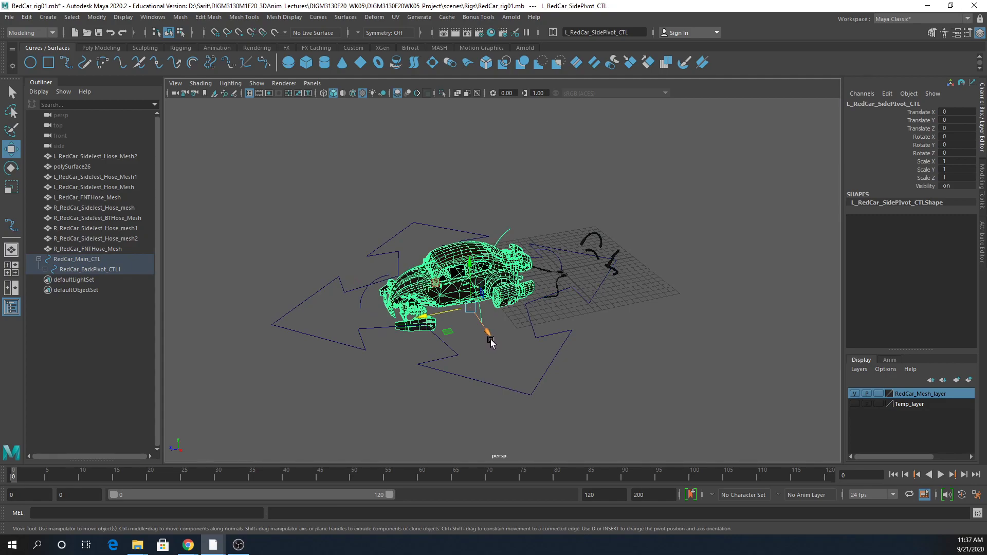
key(e)
drag(490, 341, 488, 338)
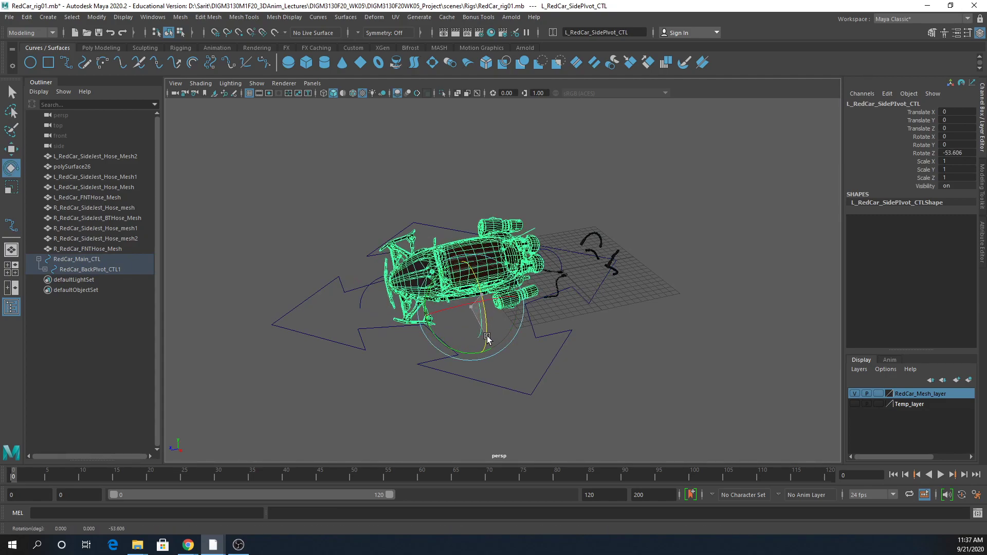
click(560, 261)
drag(513, 248, 533, 396)
key(ctrl+z)
key(ctrl+z)
key(ctrl+z)
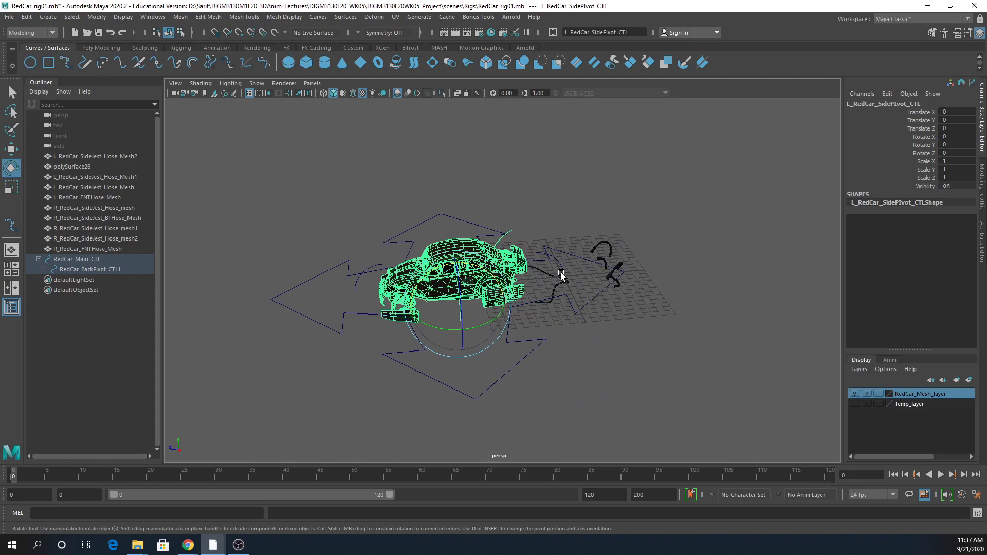
Reset RedCar_Main_CTL to the origin by setting its Translate Z to 0.
alt+drag(591, 396, 533, 385)
click(533, 384)
click(967, 129)
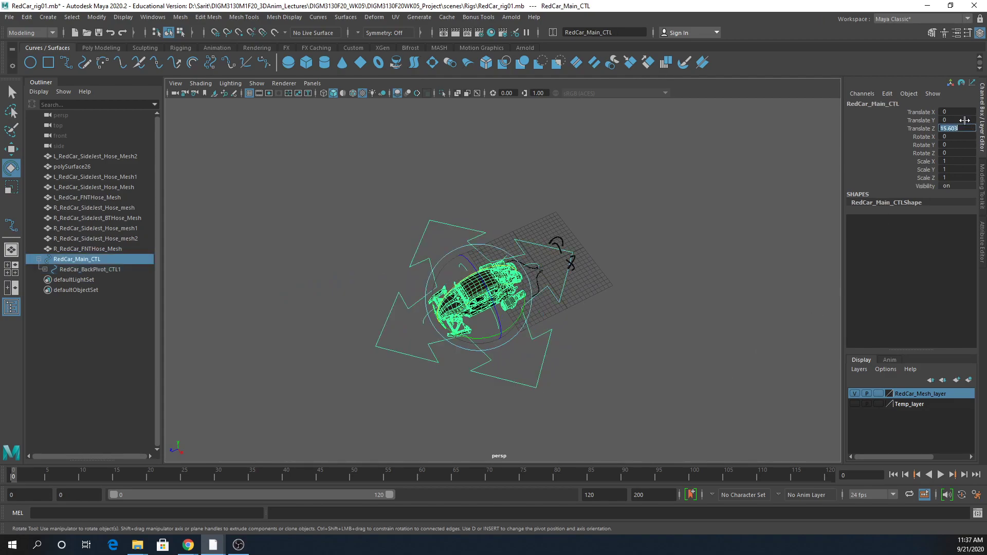
text(0)
key(Return)
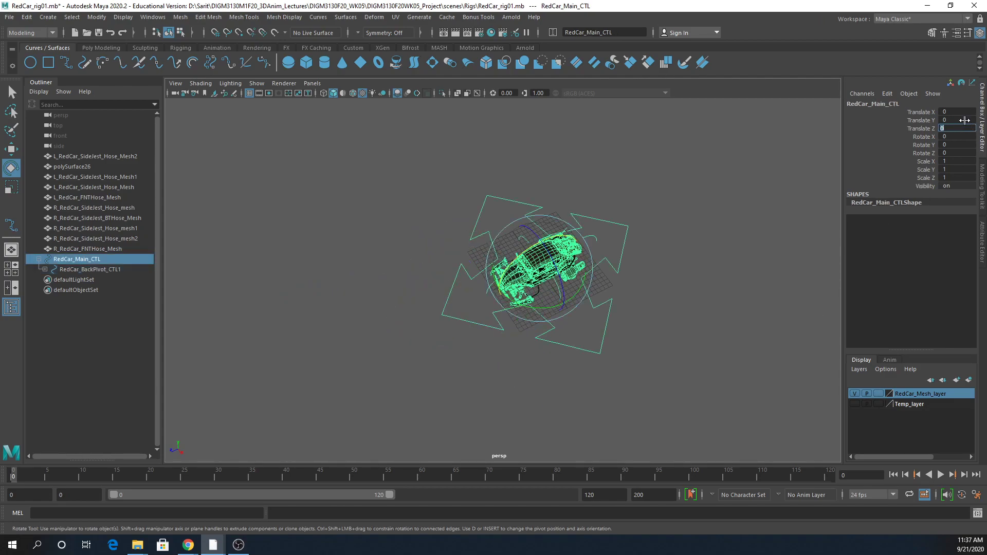
Select the left front paddle mesh and examine its shape and position under the car.
click(629, 343)
alt+drag(629, 343, 507, 308)
scroll(557, 354, up, 3)
scroll(565, 319, up, 5)
alt+drag(623, 330, 480, 345)
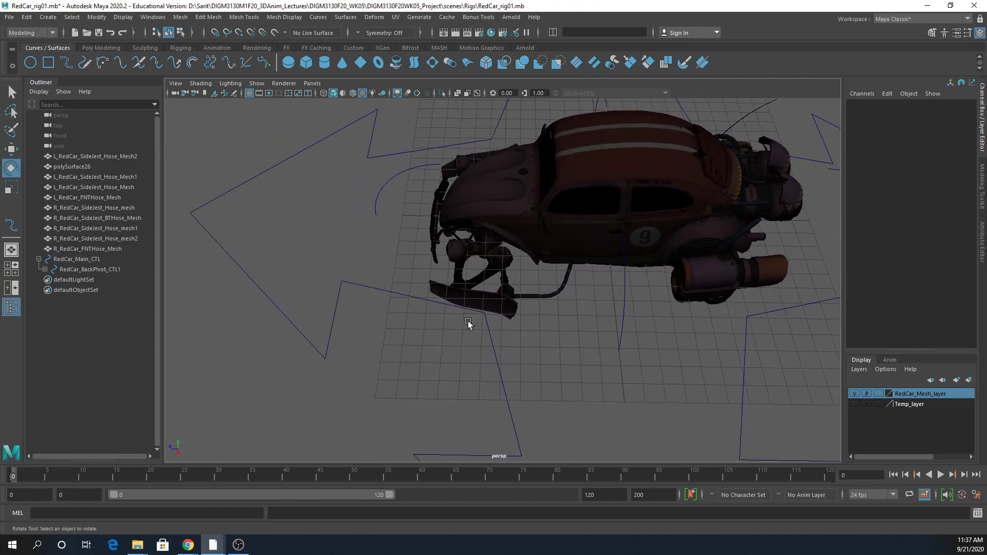
click(492, 304)
mouse_move(529, 385)
alt+mouse_down()
mouse_move(572, 393)
mouse_move(564, 369)
mouse_move(535, 368)
mouse_move(547, 382)
alt+mouse_up()
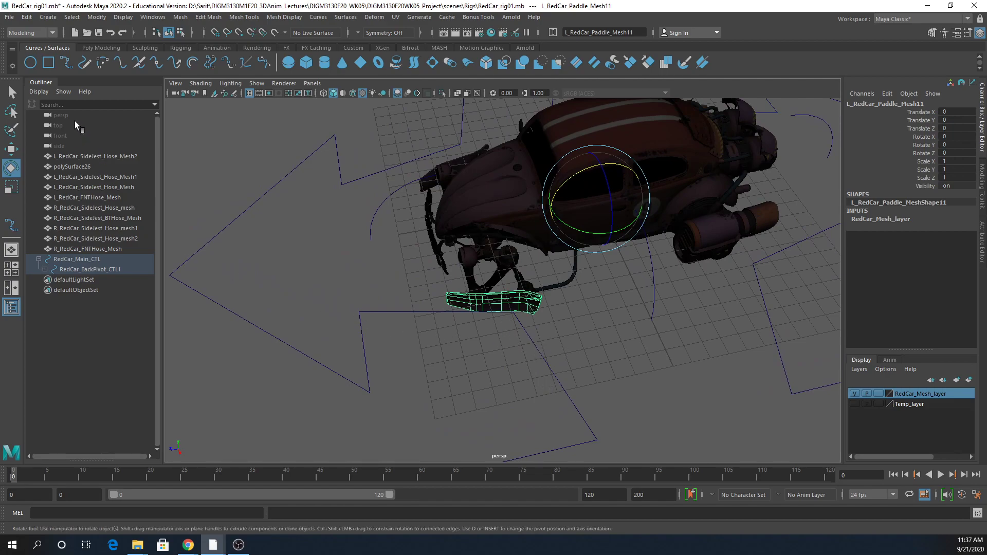
Draw an open, angled EP curve with grid snapping on the ground plane around the outer side of the left front paddle.
click(66, 63)
scroll(573, 327, up, 4)
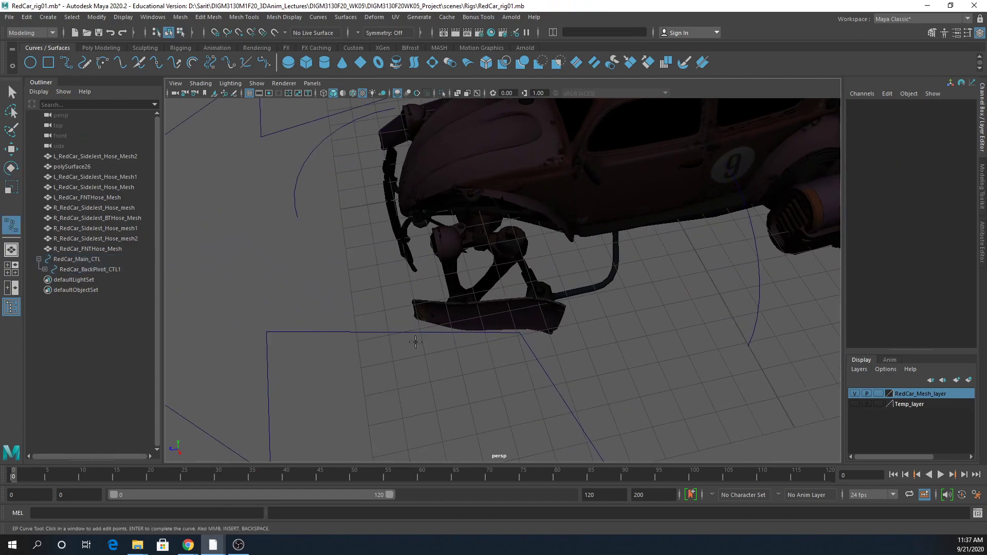
double_click(66, 62)
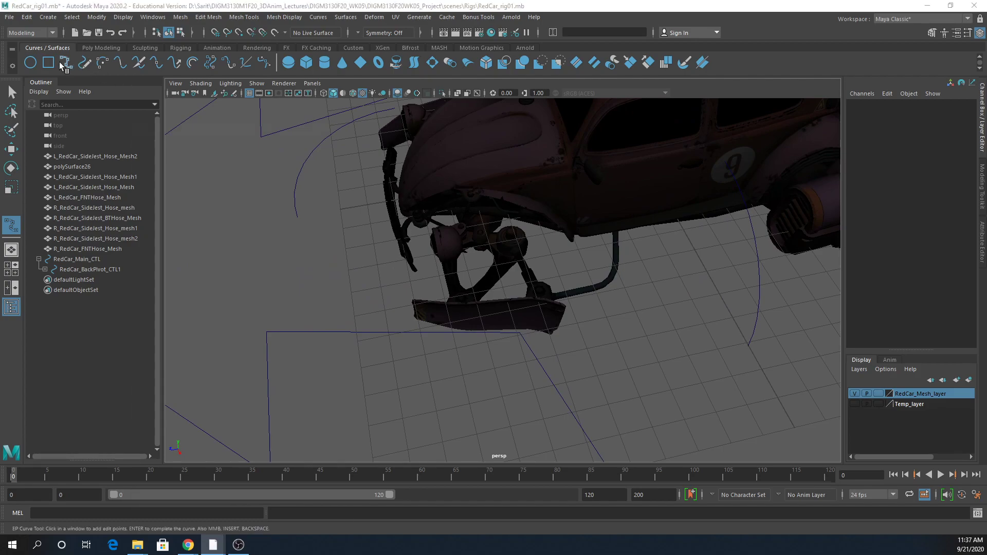
click(353, 119)
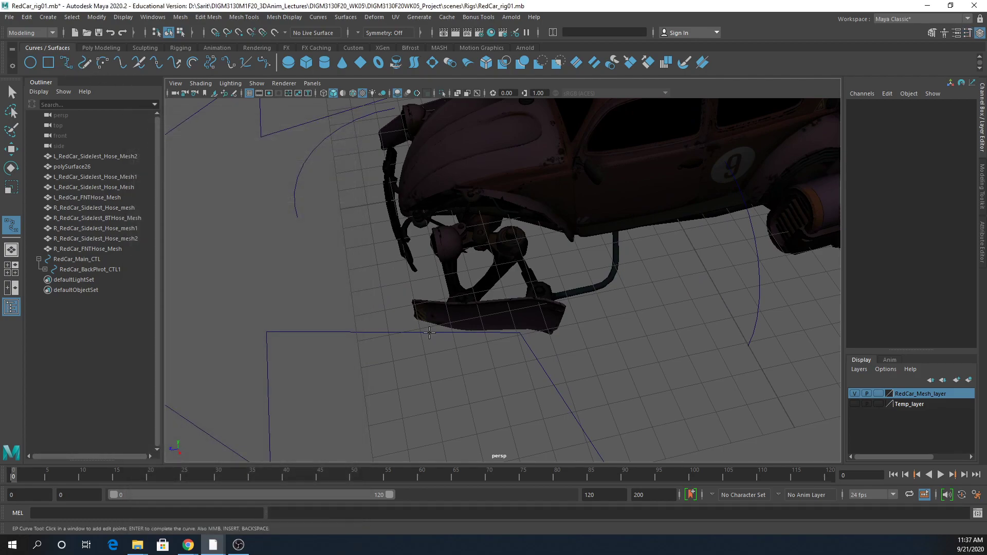
click(216, 33)
click(390, 337)
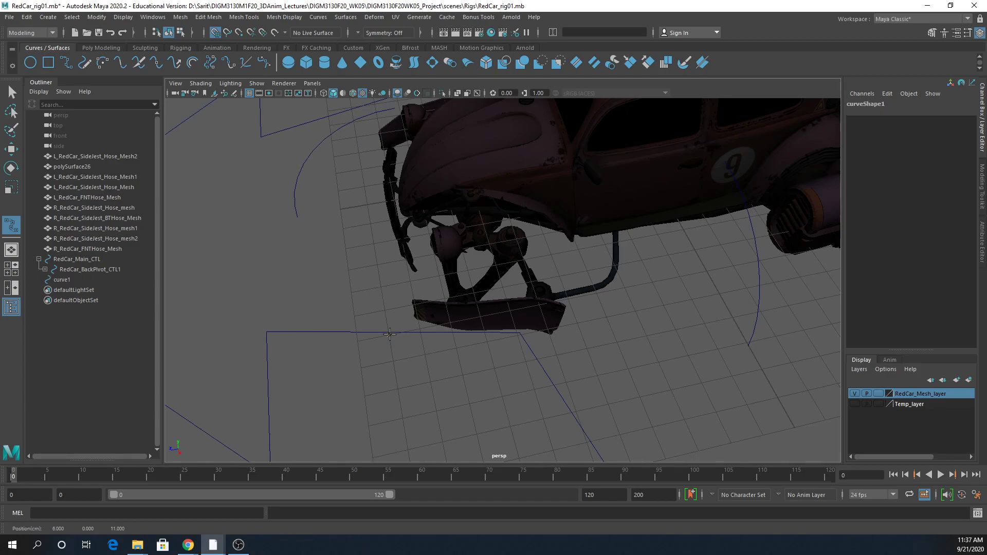
click(426, 354)
click(462, 375)
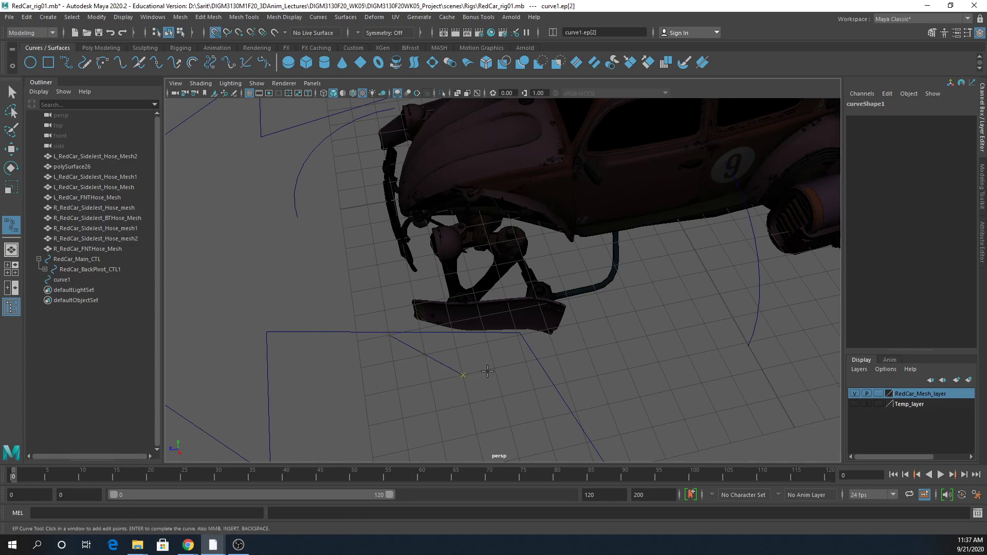
key(BackSpace)
click(503, 397)
click(566, 383)
key(Return)
key(e)
Draw a second grid-snapped EP curve outside the first one, spanning between the first curve's two ends.
alt+drag(729, 409, 550, 394)
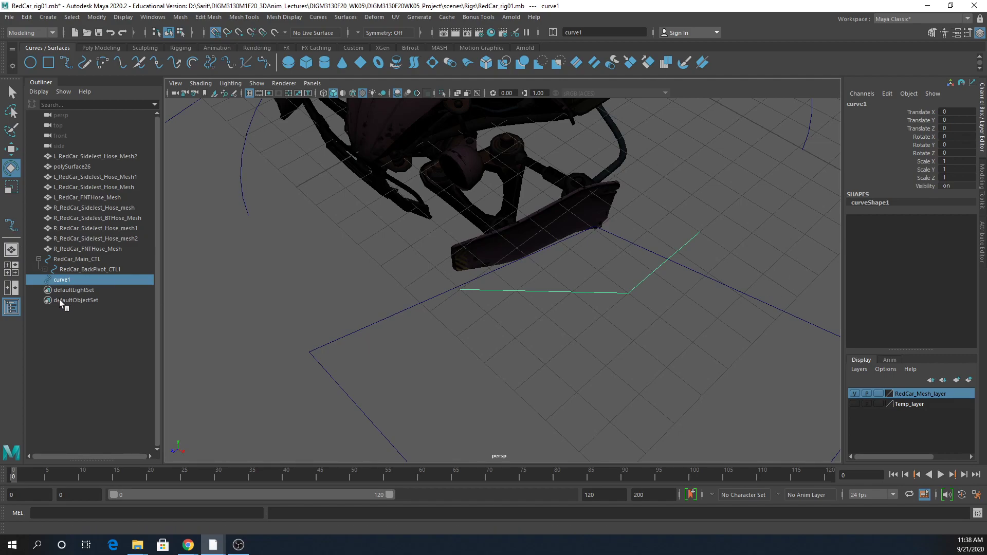
click(11, 225)
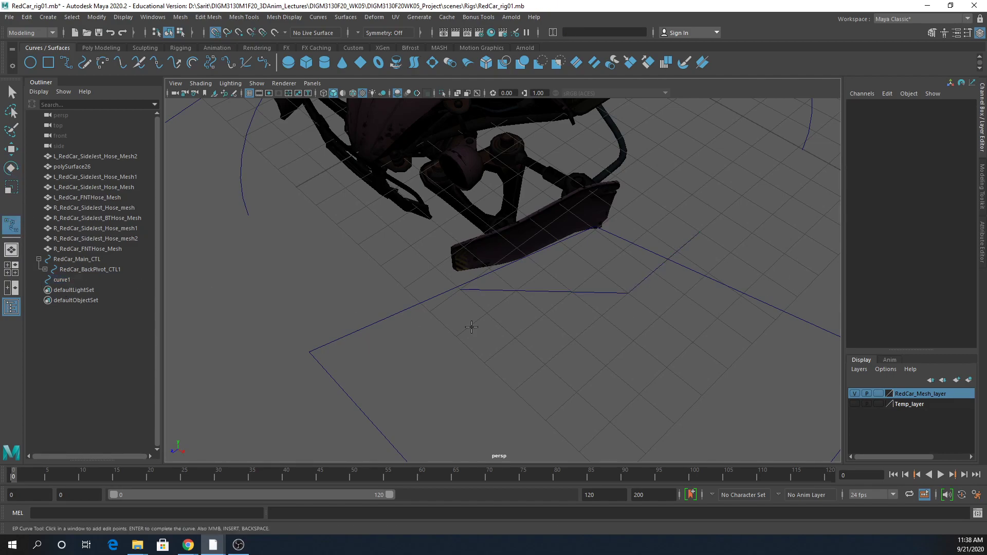
click(461, 290)
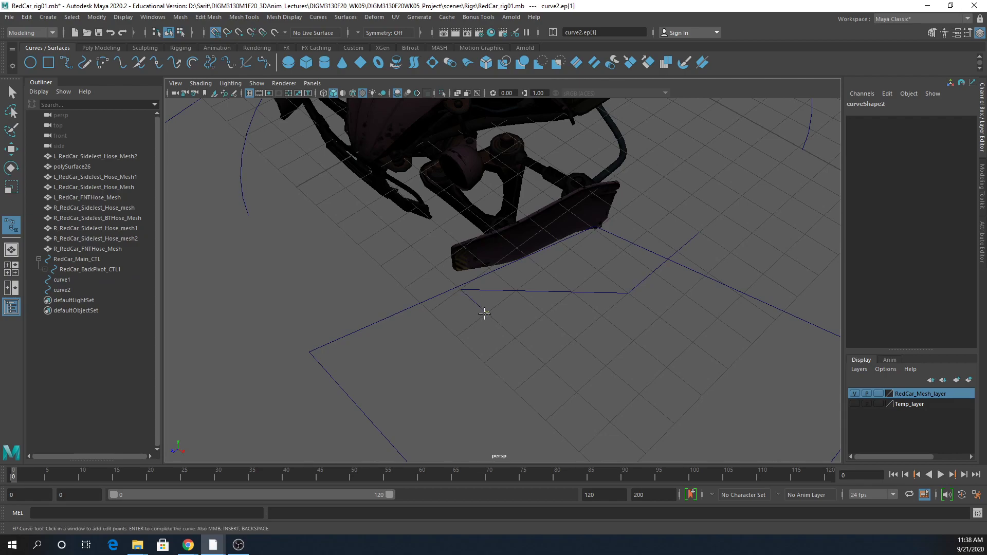
click(544, 314)
click(633, 340)
click(660, 316)
click(730, 252)
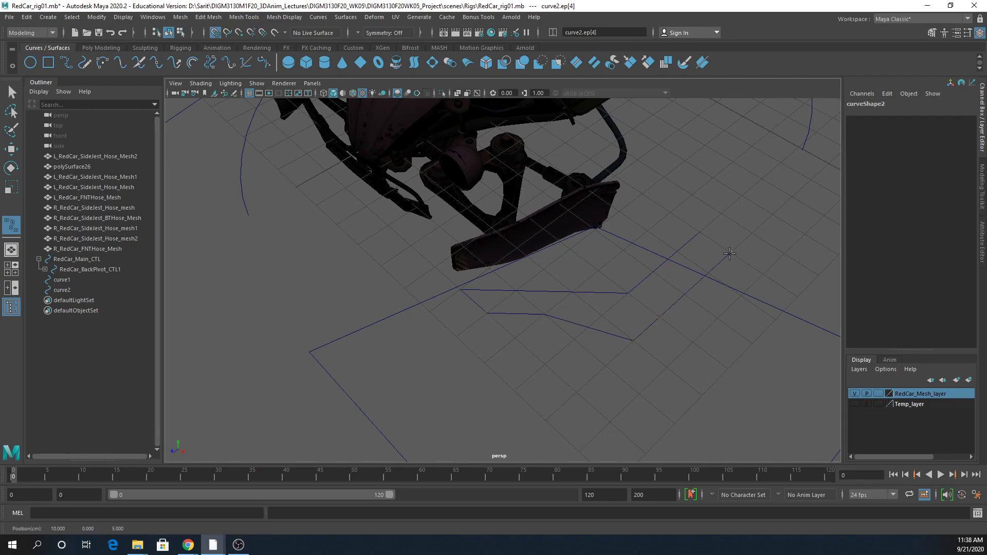
key(Return)
key(e)
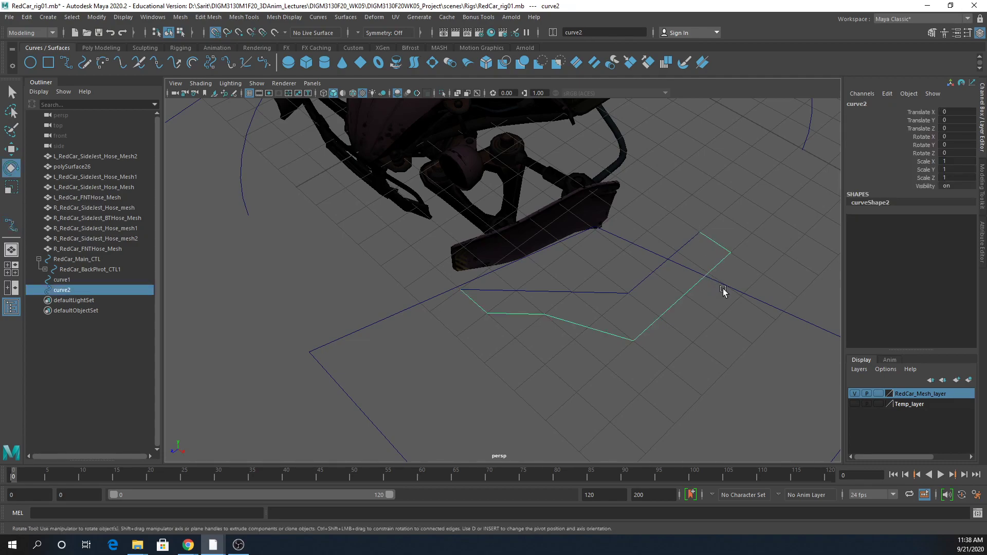
Delete the outer second curve beside the left front paddle.
click(569, 292)
click(589, 326)
click(566, 290)
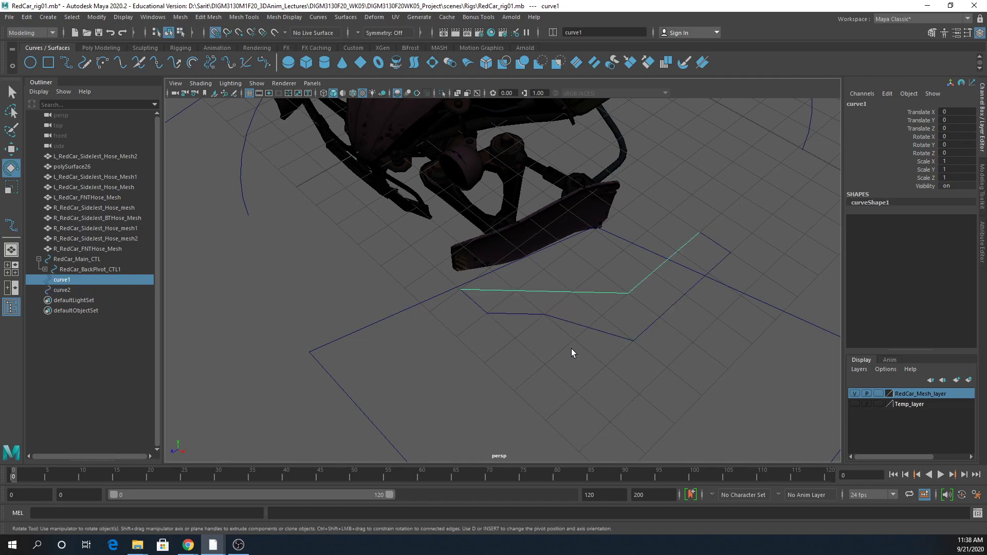
click(559, 315)
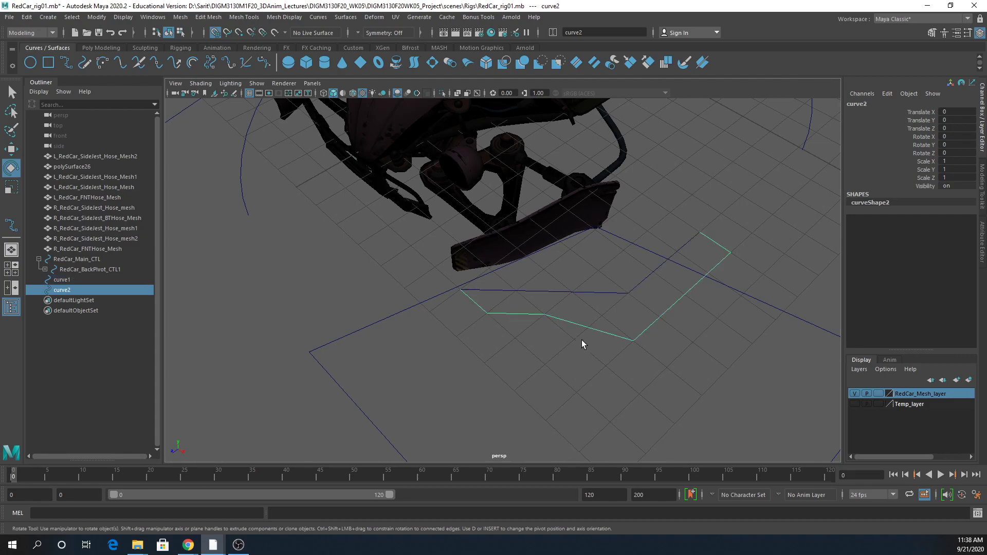
key(Delete)
Rename the remaining angled curve beside the left front paddle as L_RedCar_Paddle_CTL.
click(591, 292)
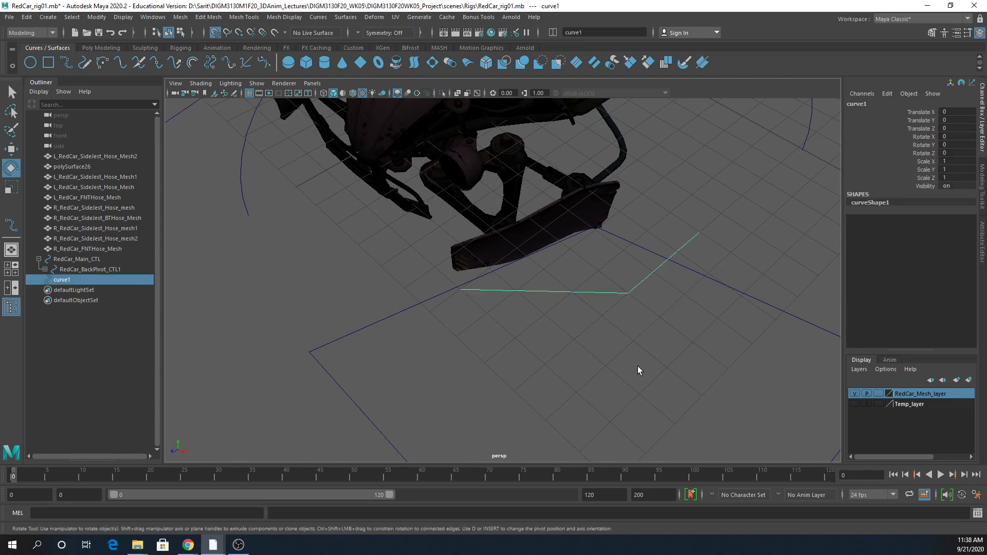
alt+drag(640, 370, 407, 330)
scroll(584, 349, up, 3)
alt+drag(584, 350, 547, 354)
scroll(547, 354, up, 2)
double_click(872, 104)
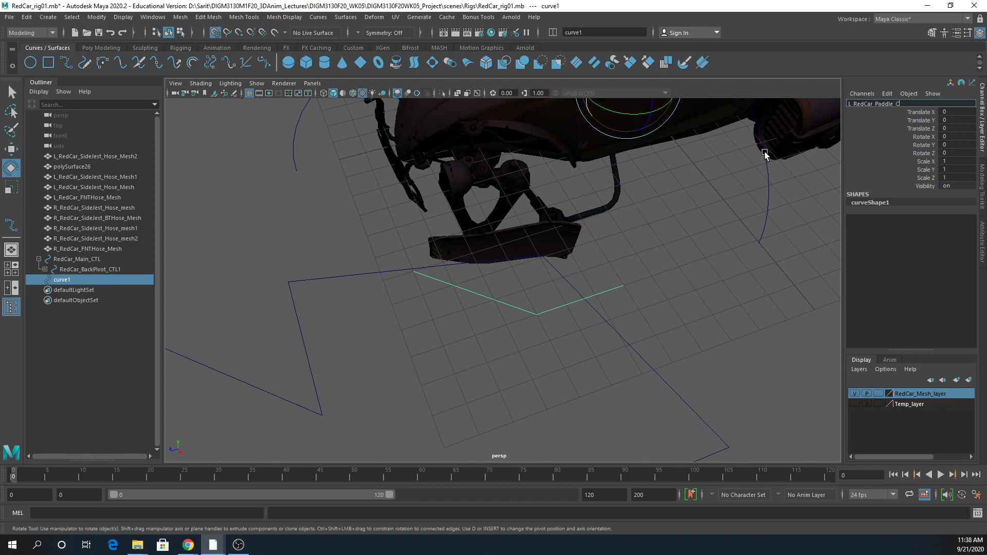
key(Return)
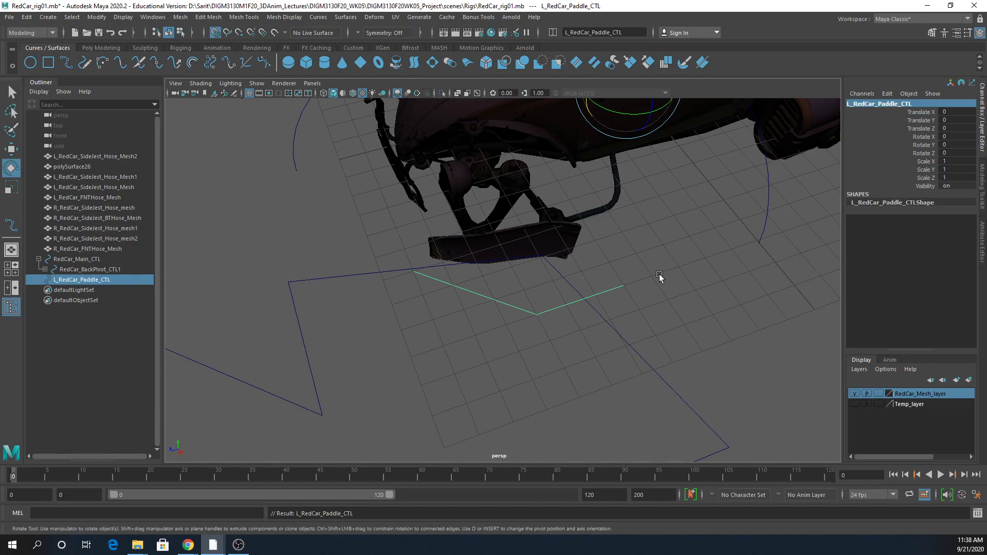
Examine the left paddle assembly, select its round joint mesh L_RedCar_Paddle_Mesh6 and locate it in the RedCar_Main_CTL hierarchy.
alt+drag(662, 292, 528, 377)
alt+middle_drag(528, 377, 562, 368)
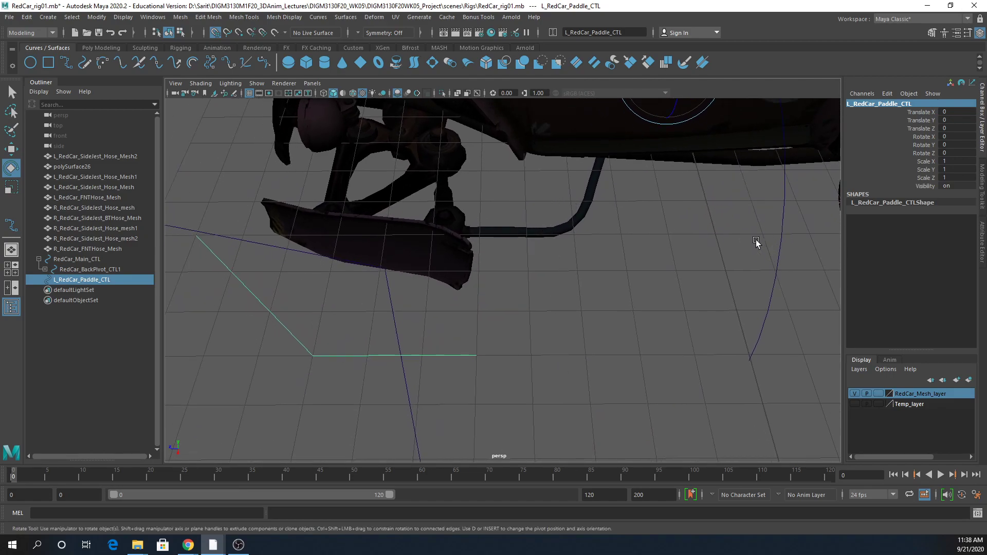
alt+right_drag(672, 293, 618, 343)
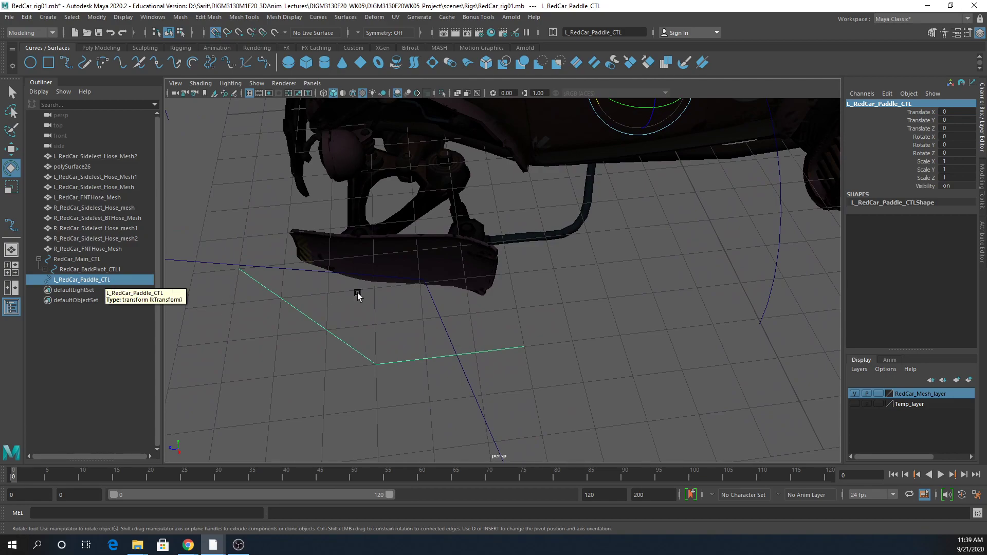
click(437, 180)
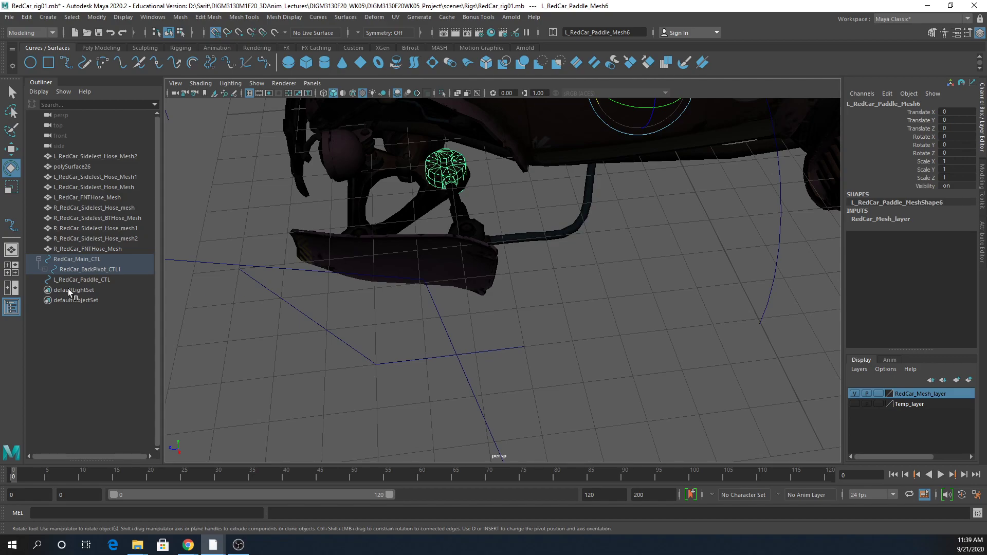
click(39, 259)
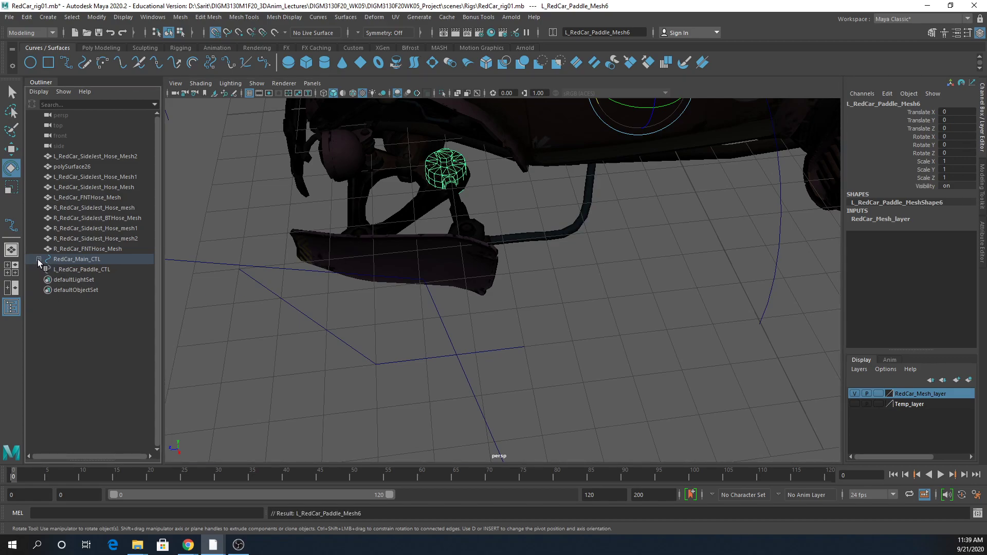
click(39, 259)
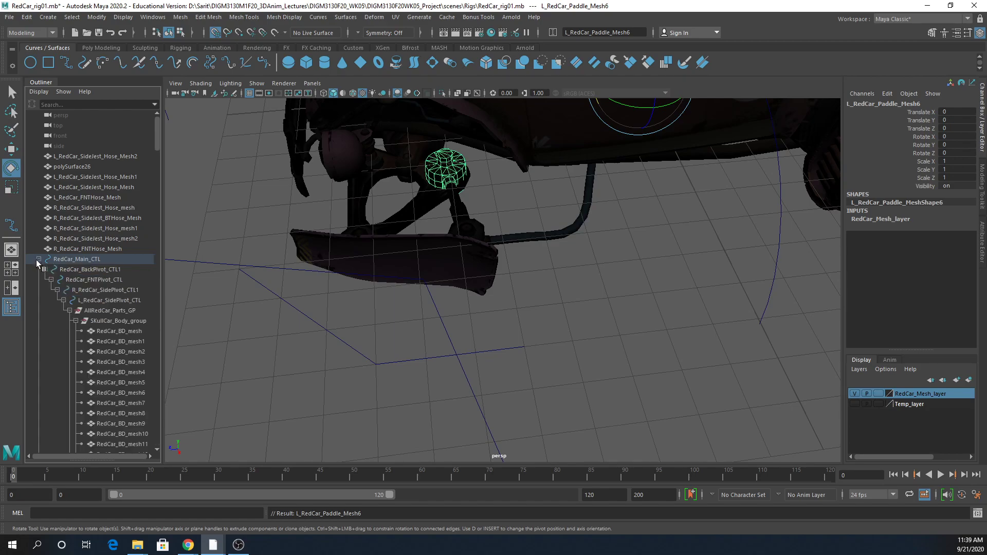
mouse_move(157, 136)
mouse_down()
mouse_move(125, 354)
mouse_move(150, 329)
mouse_move(152, 126)
mouse_up()
click(39, 259)
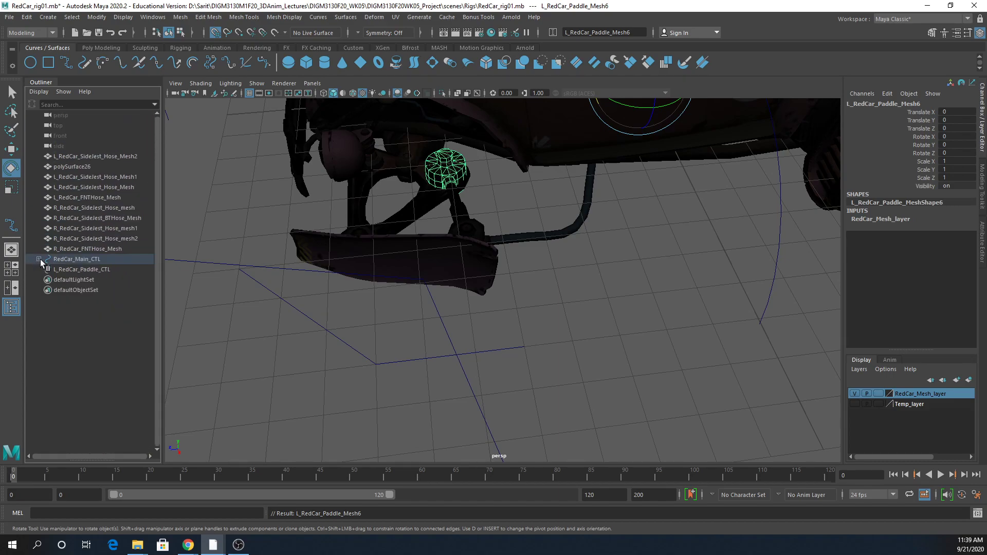
click(39, 259)
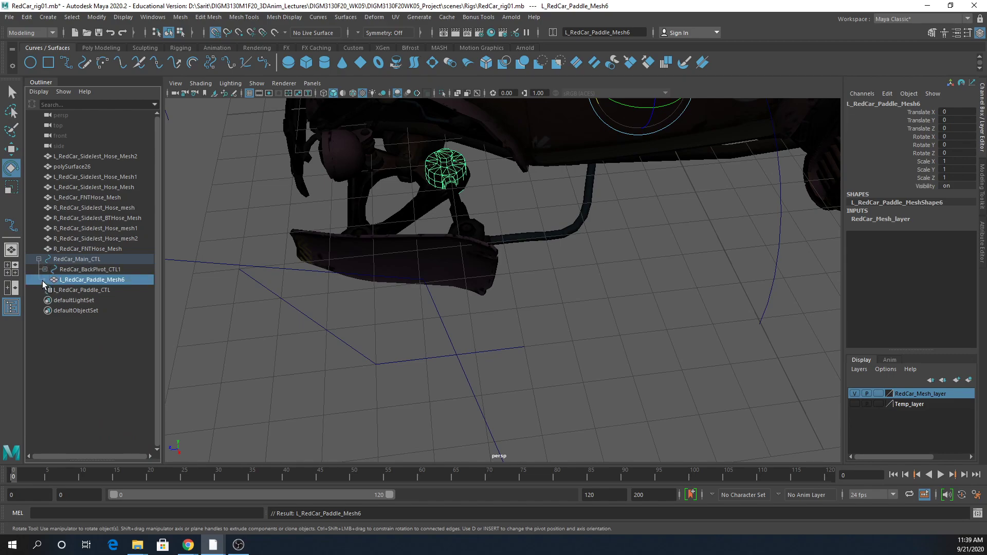
Expand the pivot control hierarchy down to the children of AllRedCar_Parts_GP and move L_RedCar_Paddle_Mesh6 into L_RedCar_Paddle_GP.
click(44, 269)
click(51, 279)
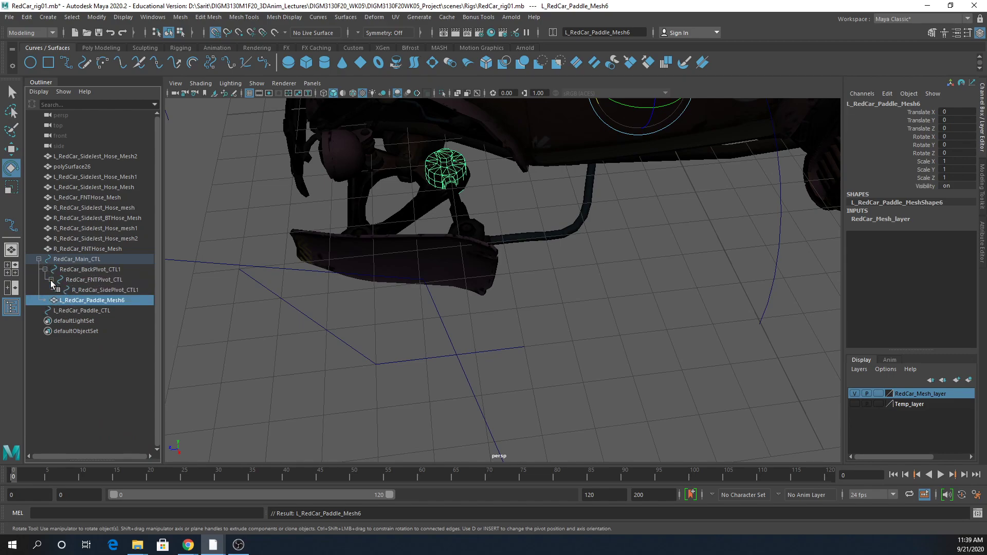
click(57, 290)
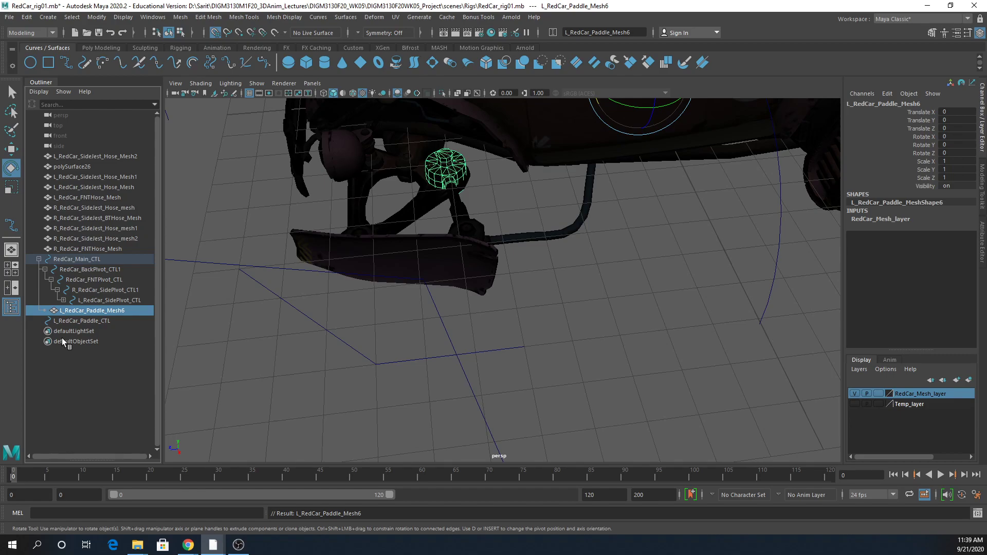
click(63, 300)
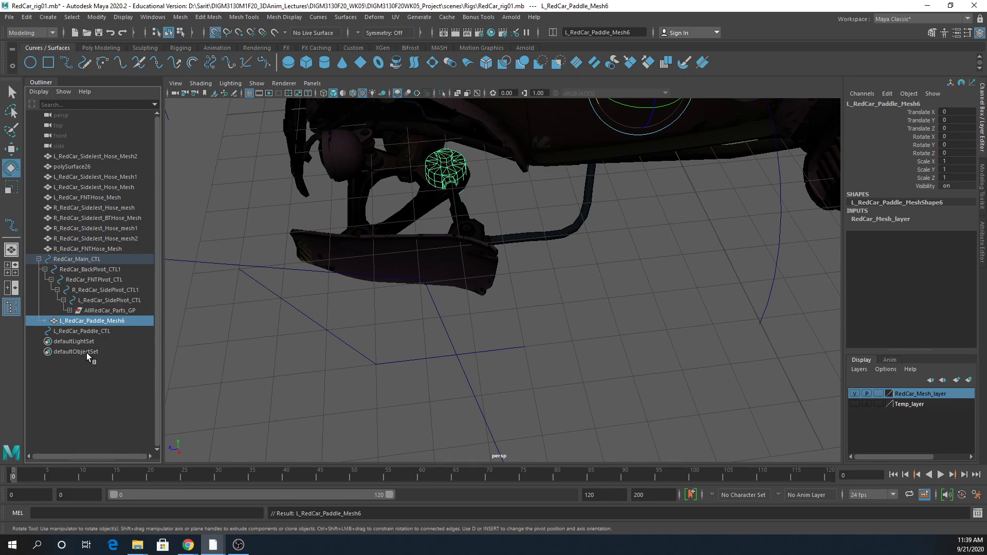
click(69, 311)
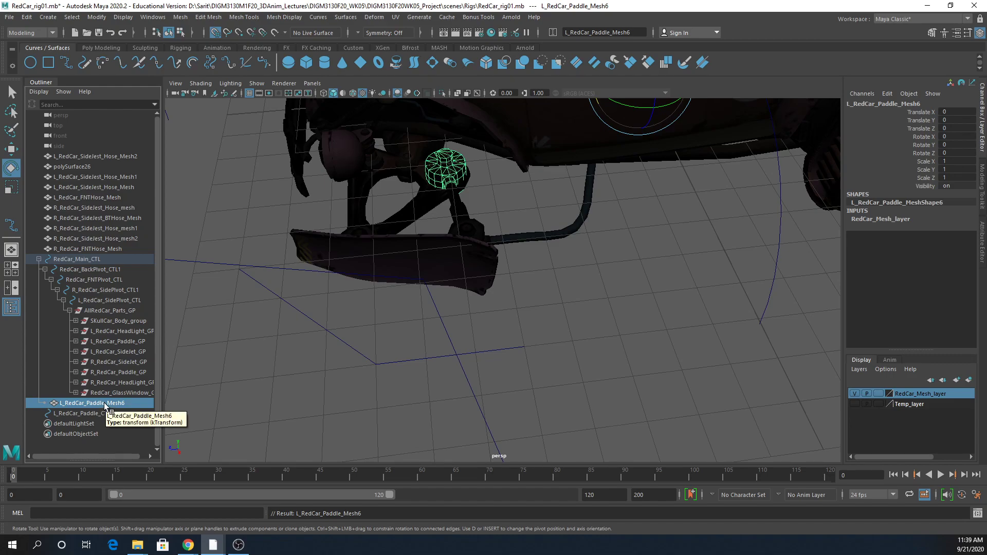
drag(104, 402, 108, 378)
drag(120, 356, 125, 343)
Parent the L_RedCar_Paddle_CTL curve under L_RedCar_Paddle_GP.
click(113, 343)
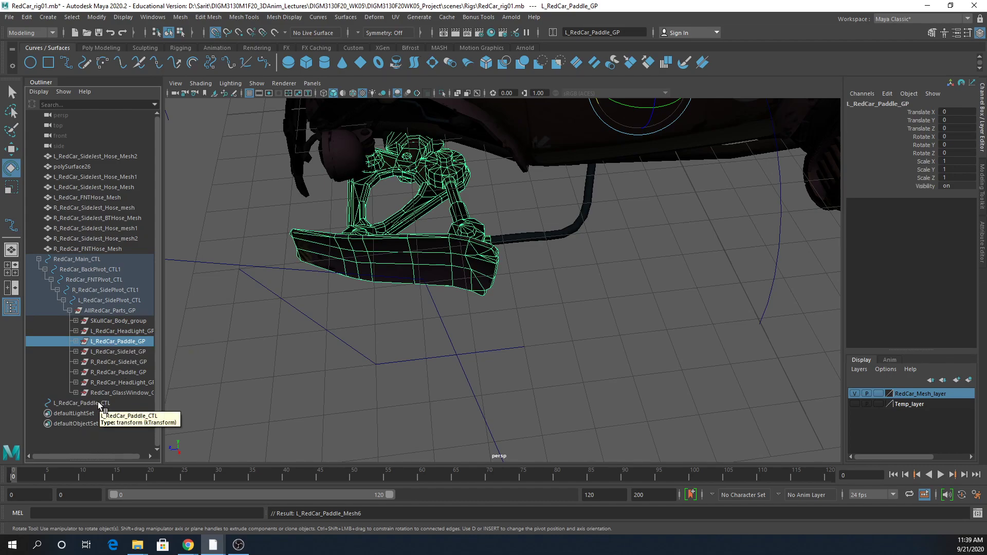
click(83, 403)
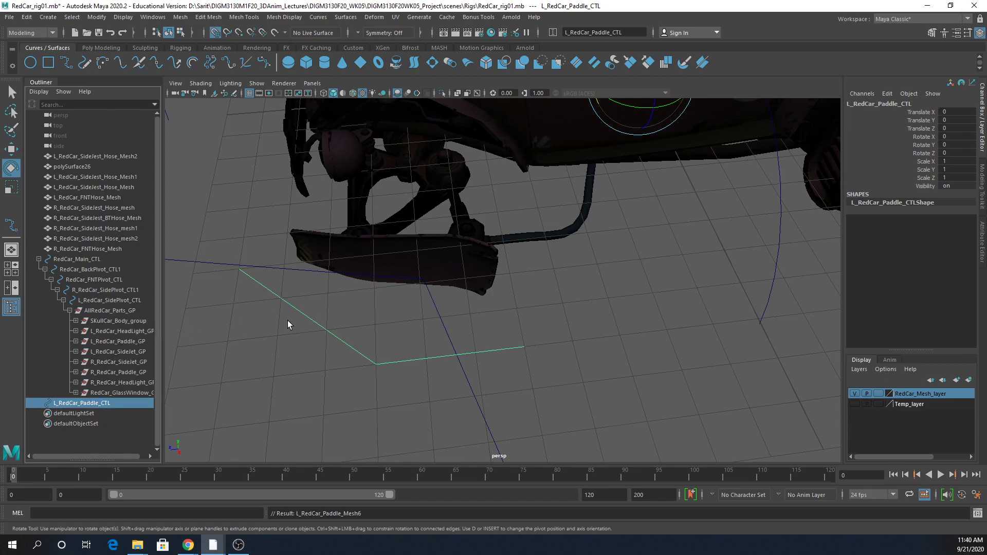
click(122, 342)
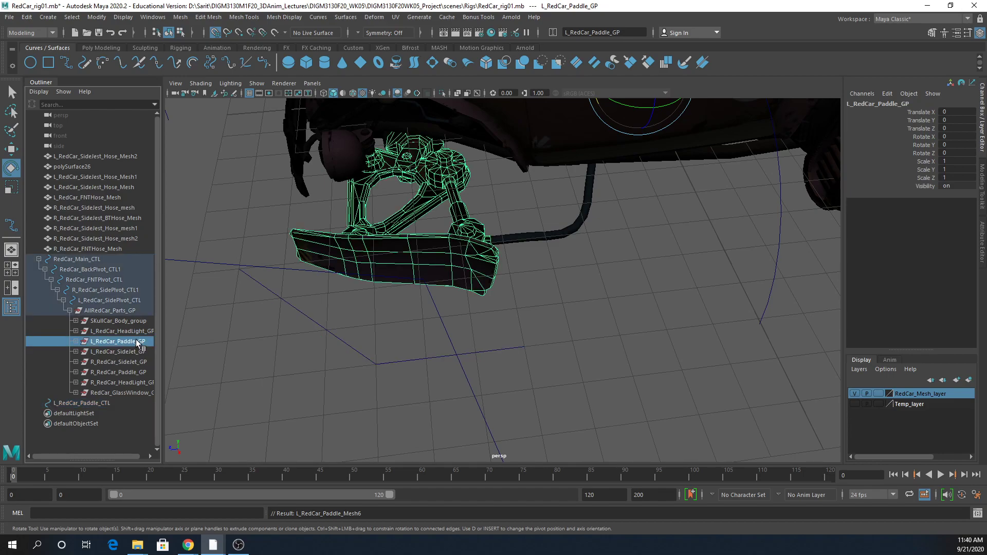
ctrl+click(104, 403)
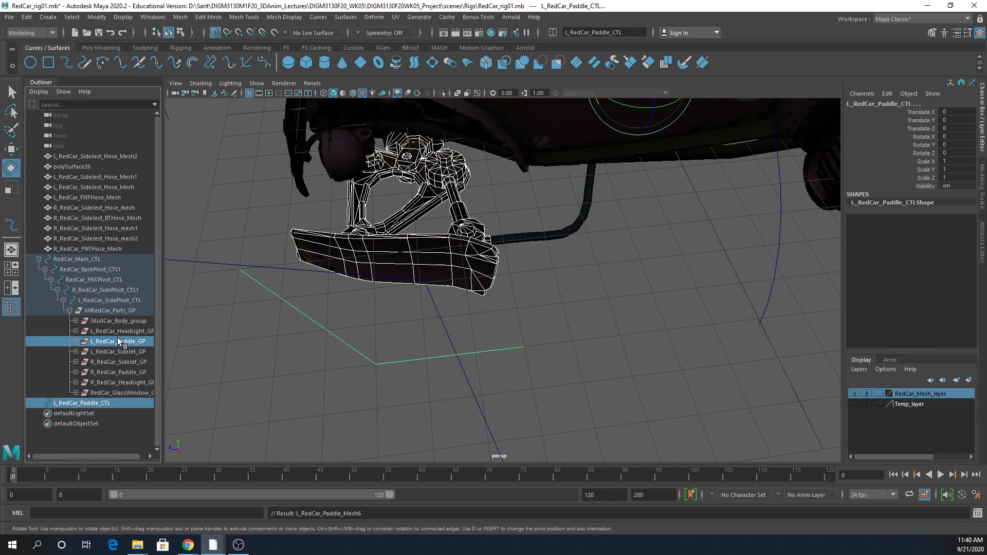
middle_drag(80, 342, 83, 344)
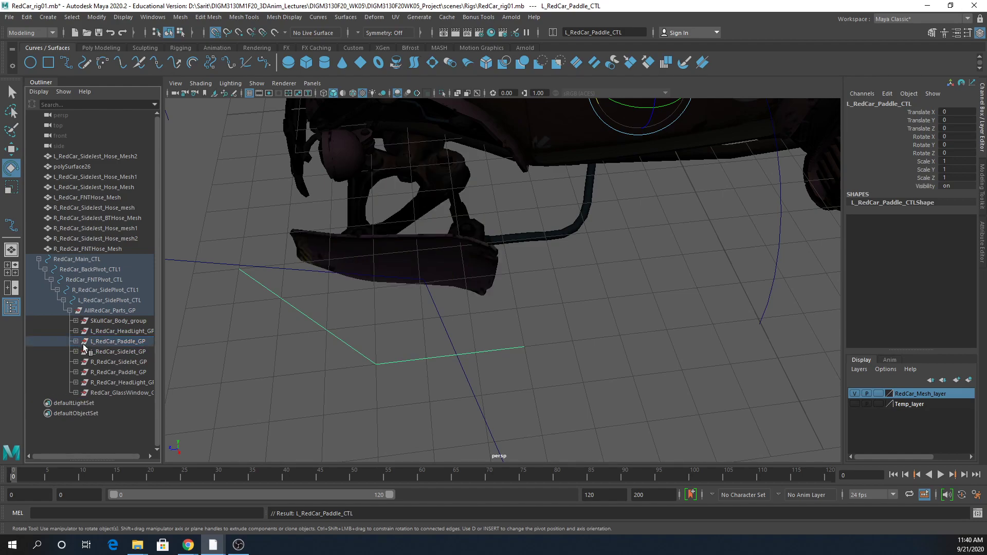
Inspect the contents of L_RedCar_Paddle_GP and undo the parenting of L_RedCar_Paddle_CTL under that group.
click(76, 342)
click(108, 342)
scroll(126, 357, down, 5)
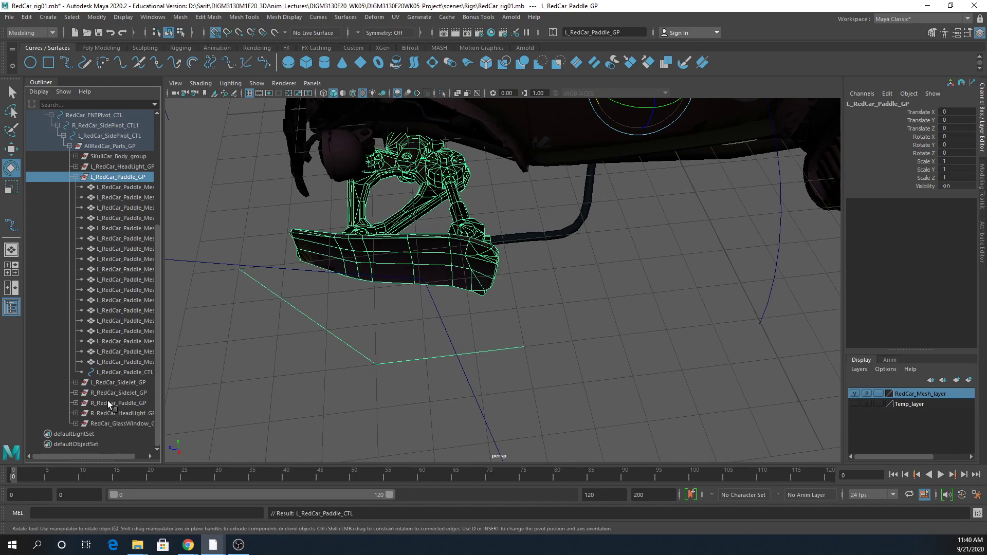
ctrl+click(115, 372)
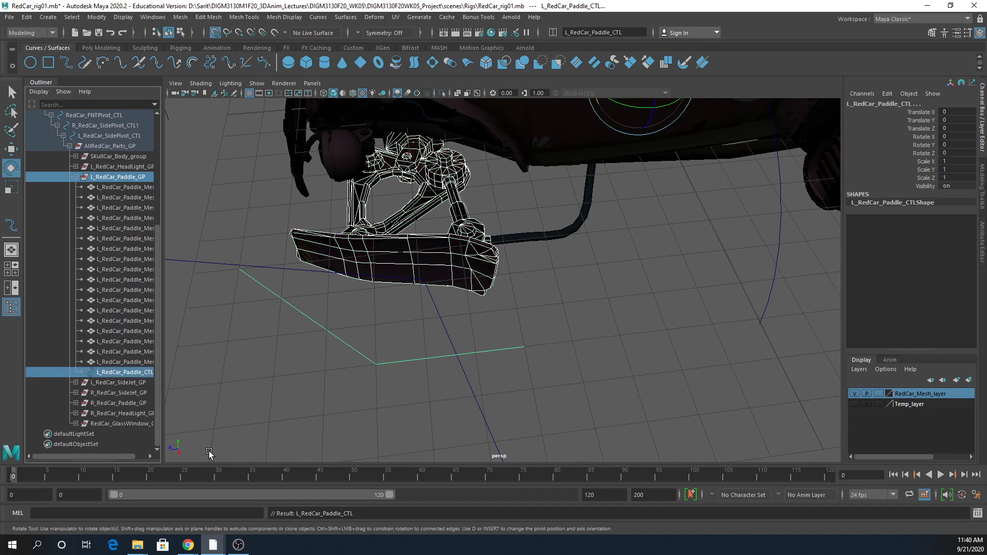
key(ctrl+z)
key(ctrl+z)
key(ctrl+z)
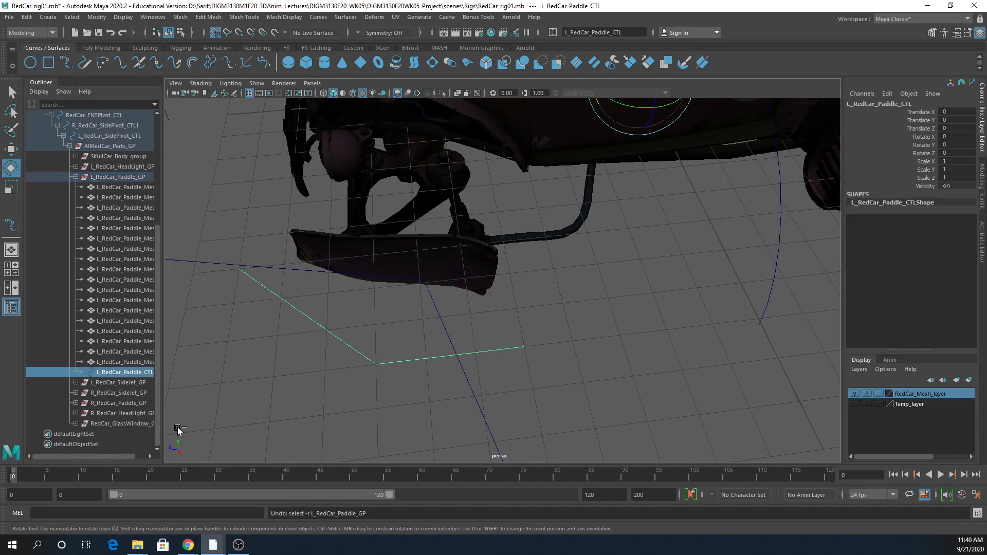
click(75, 177)
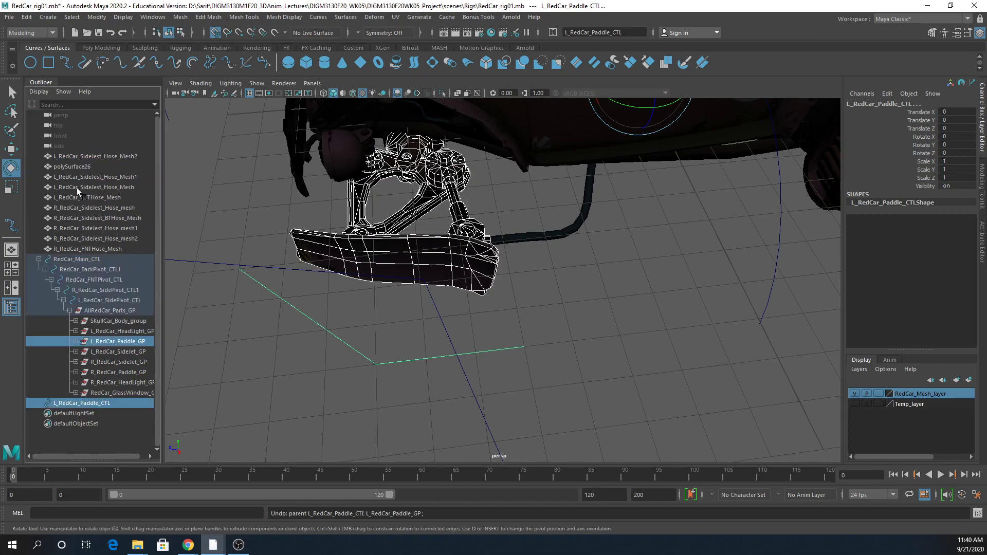
Expand L_RedCar_Paddle_GP and check its member meshes against the left paddle in the viewport.
click(76, 342)
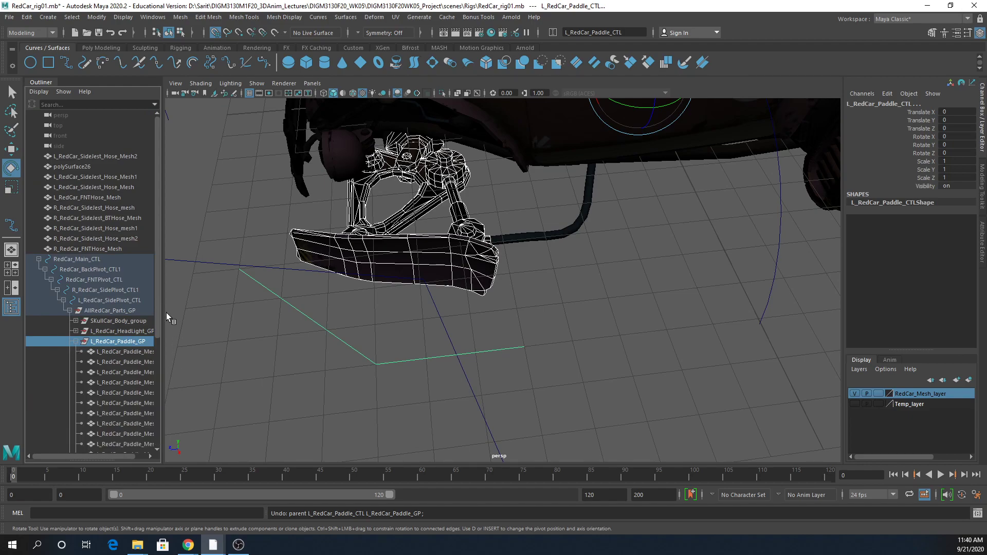
scroll(155, 303, down, 5)
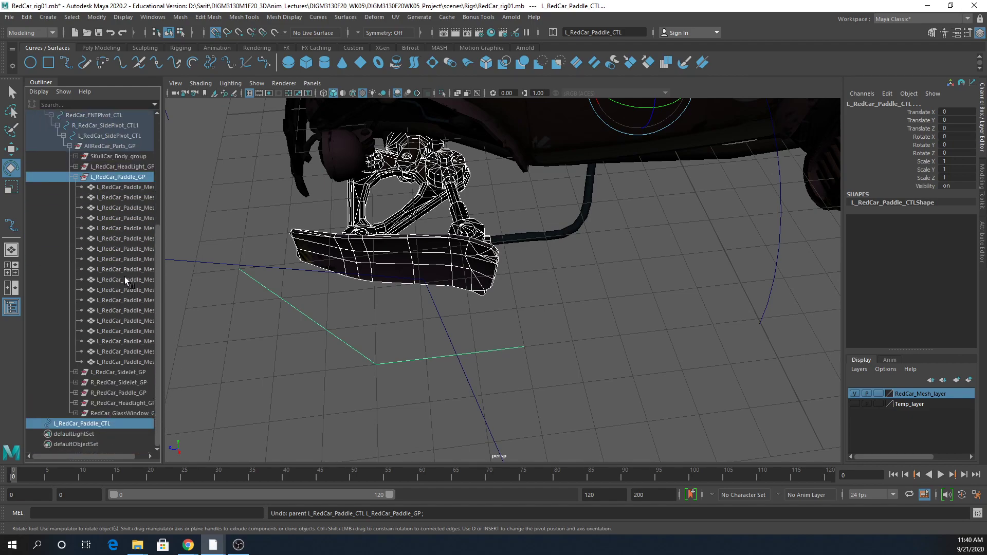
click(346, 257)
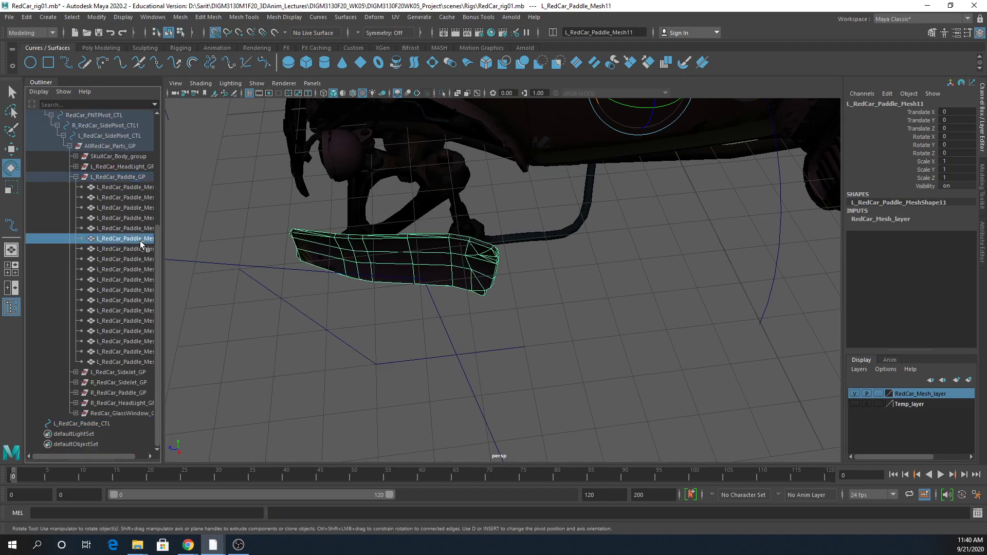
click(136, 290)
click(134, 321)
click(133, 341)
click(456, 267)
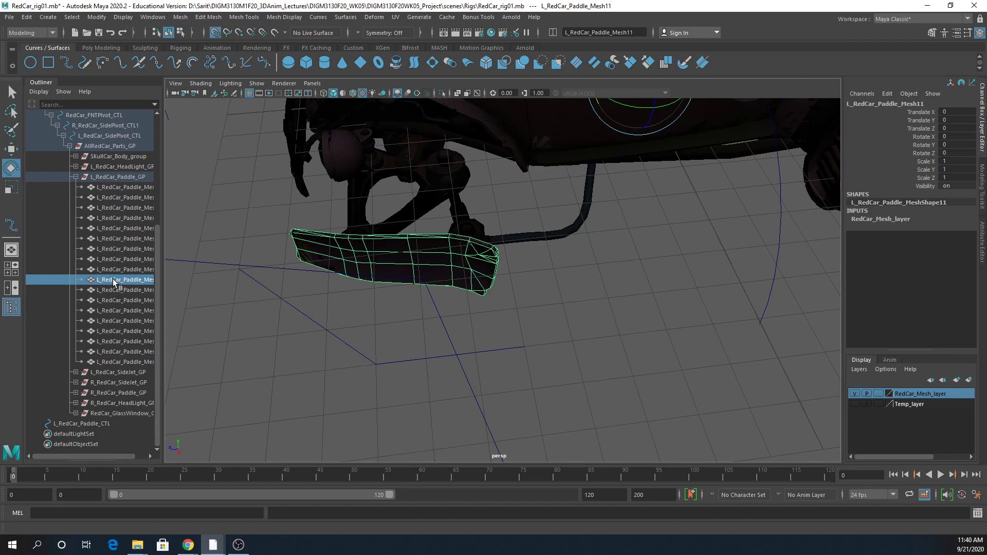
Parent the L_RedCar_Paddle_GP group under the L_RedCar_Paddle_CTL curve.
click(111, 178)
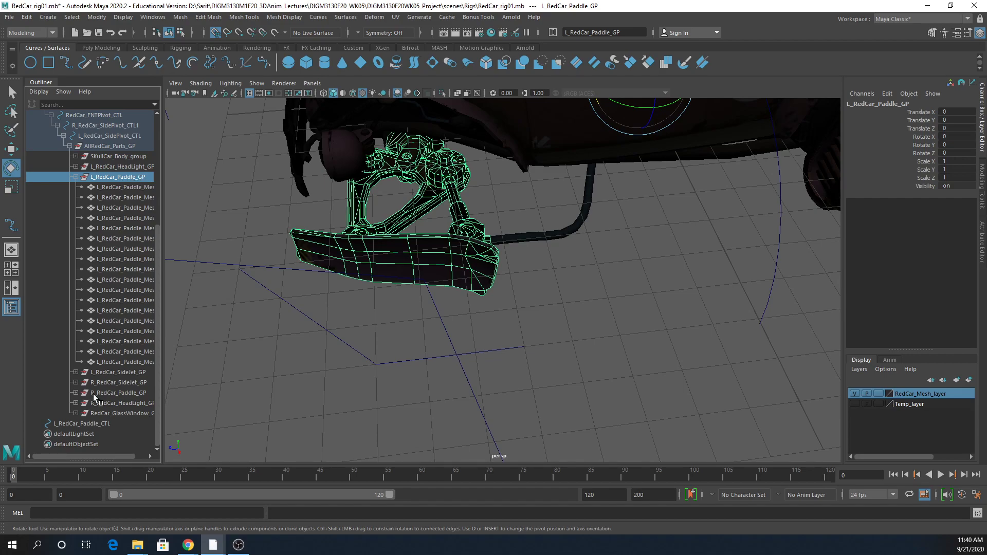
click(85, 424)
drag(95, 427, 124, 410)
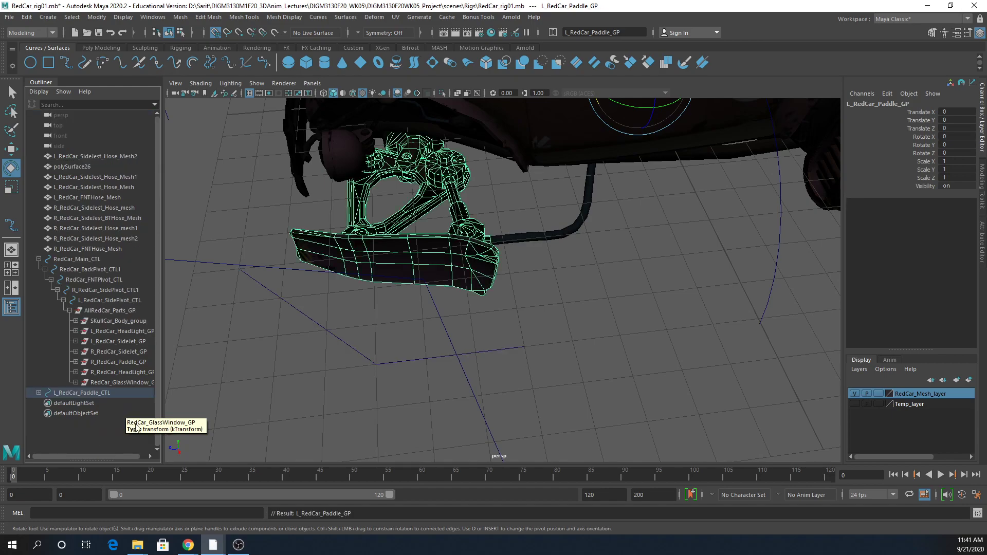
Parent L_RedCar_Paddle_CTL under AllRedCar_Parts_GP, check the resulting hierarchy and collapse AllRedCar_Parts_GP.
click(82, 393)
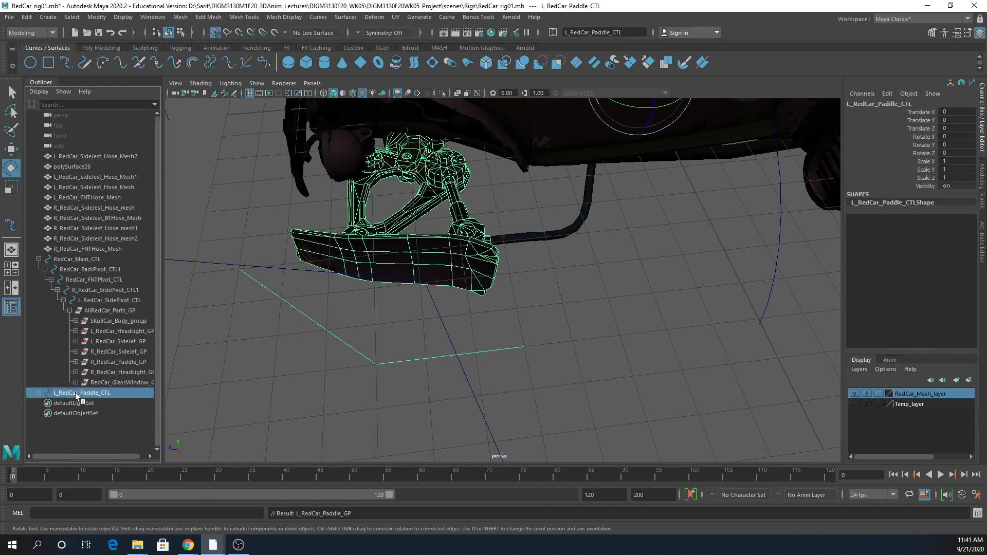
drag(78, 392, 96, 311)
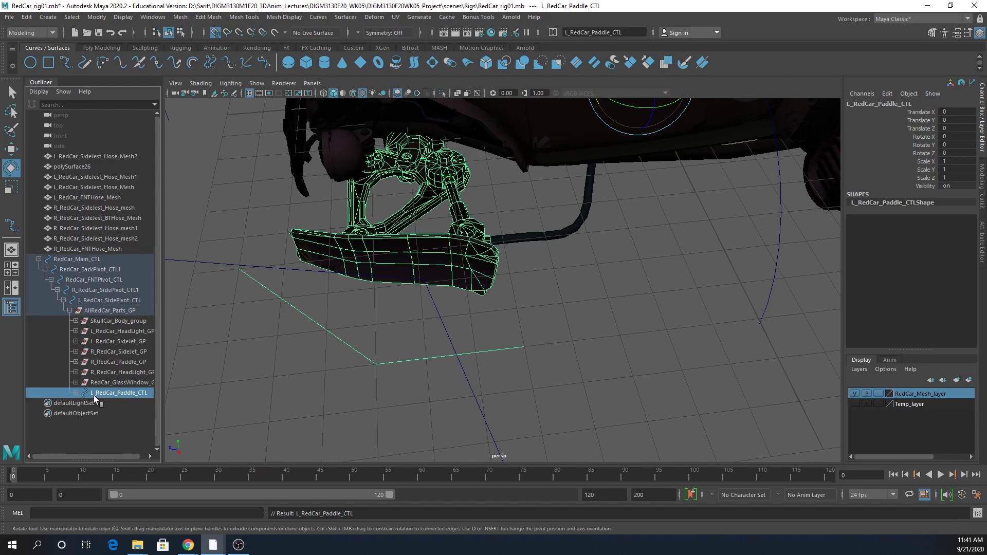
click(120, 419)
click(115, 393)
click(113, 310)
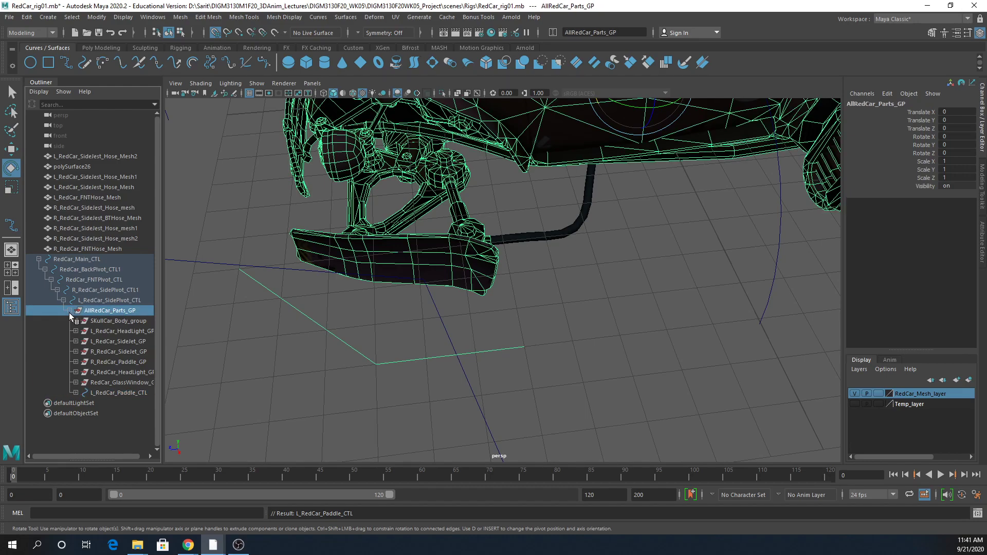
click(69, 310)
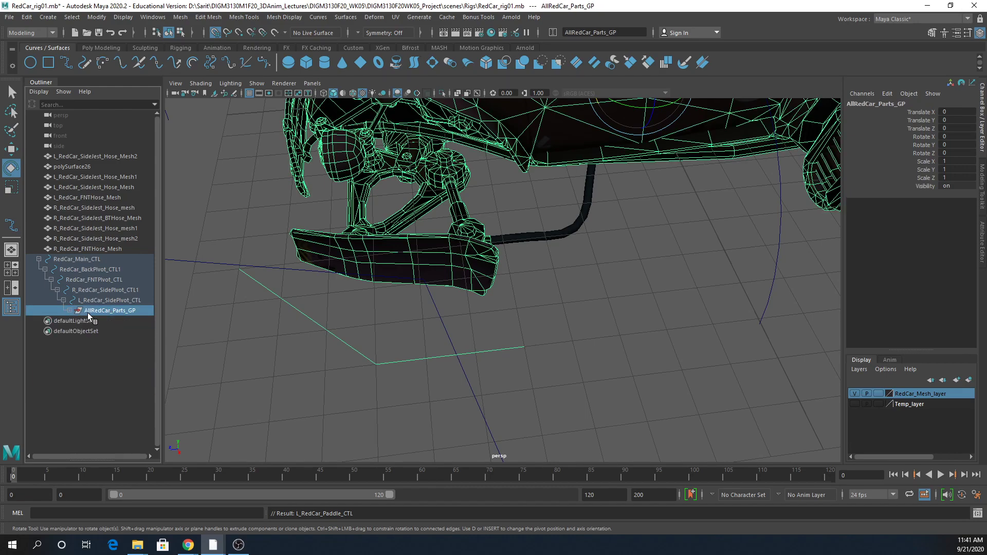
click(70, 311)
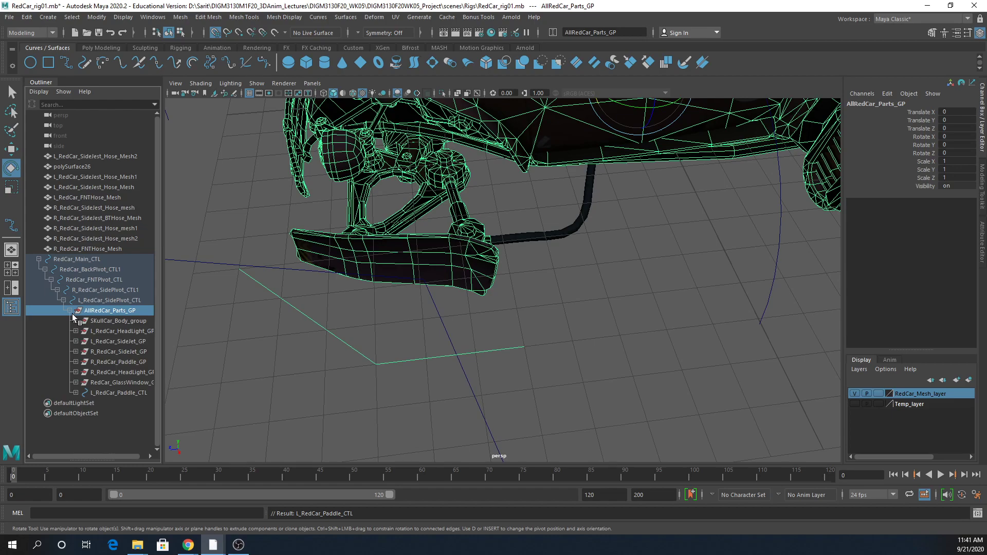
click(69, 310)
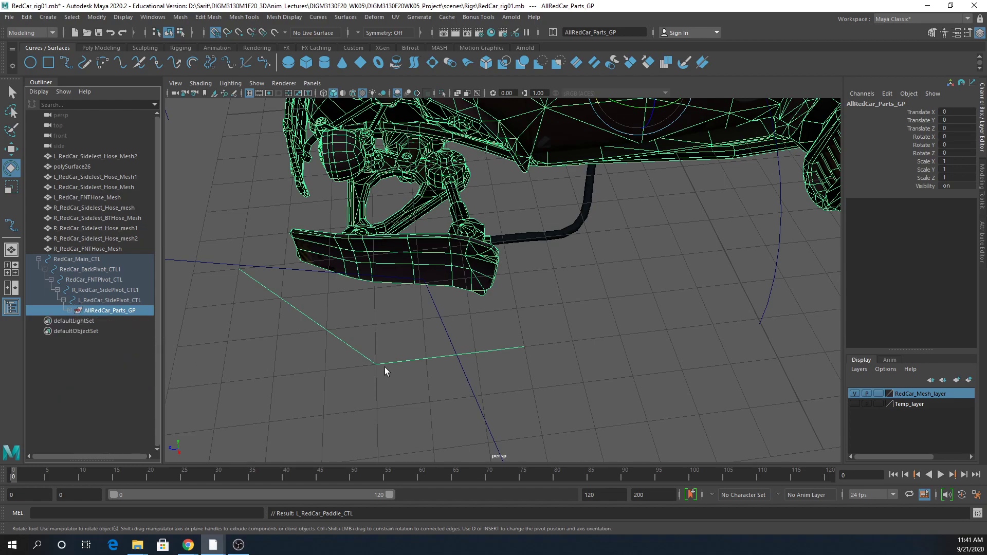
Try rotating the L_RedCar_Paddle_CTL curve about its Y axis in the perspective view, and undo the test rotation.
click(474, 378)
alt+right_drag(474, 378, 318, 393)
alt+drag(318, 392, 412, 389)
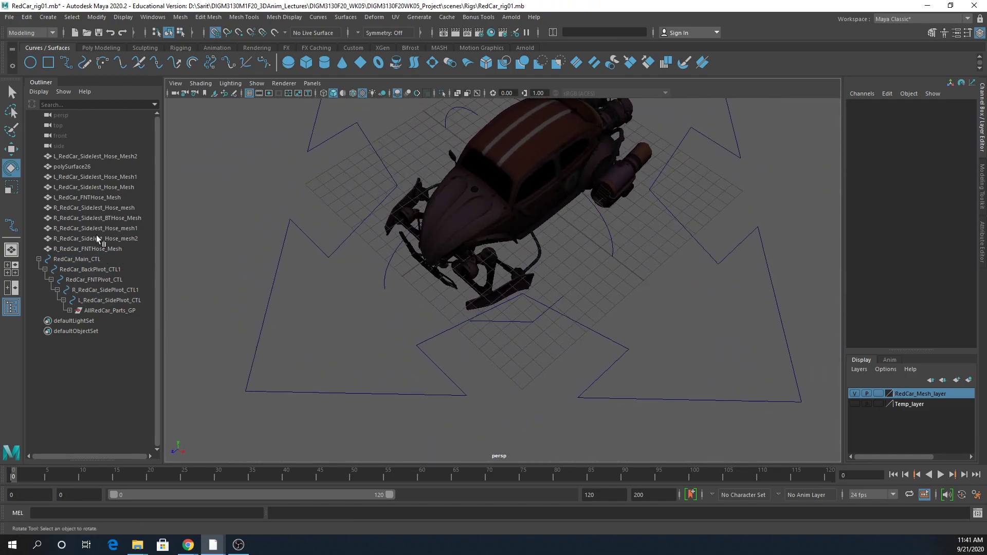
click(533, 336)
mouse_move(534, 336)
alt+mouse_down()
mouse_move(586, 371)
mouse_move(523, 348)
alt+mouse_up()
drag(537, 222, 584, 224)
key(ctrl+z)
key(ctrl+z)
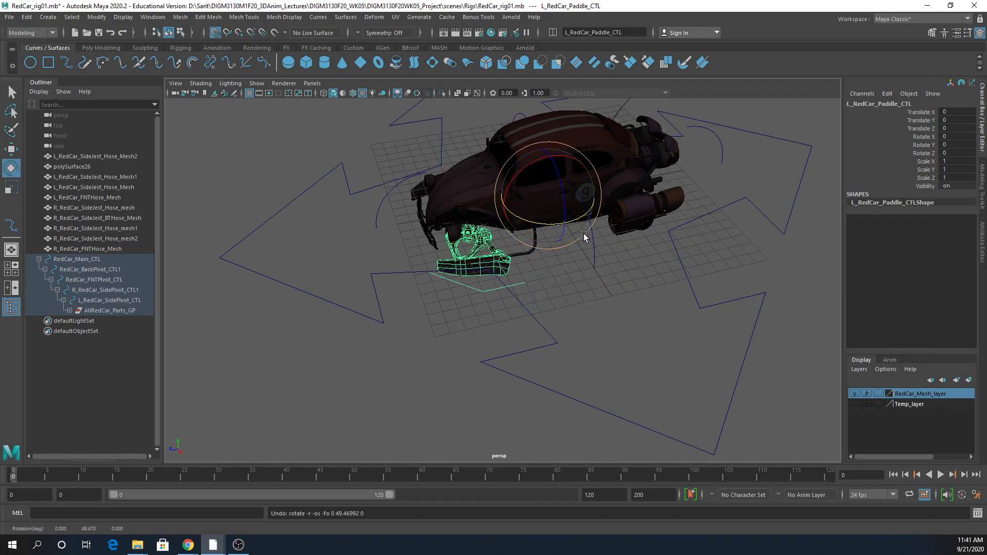
alt+drag(576, 309, 449, 379)
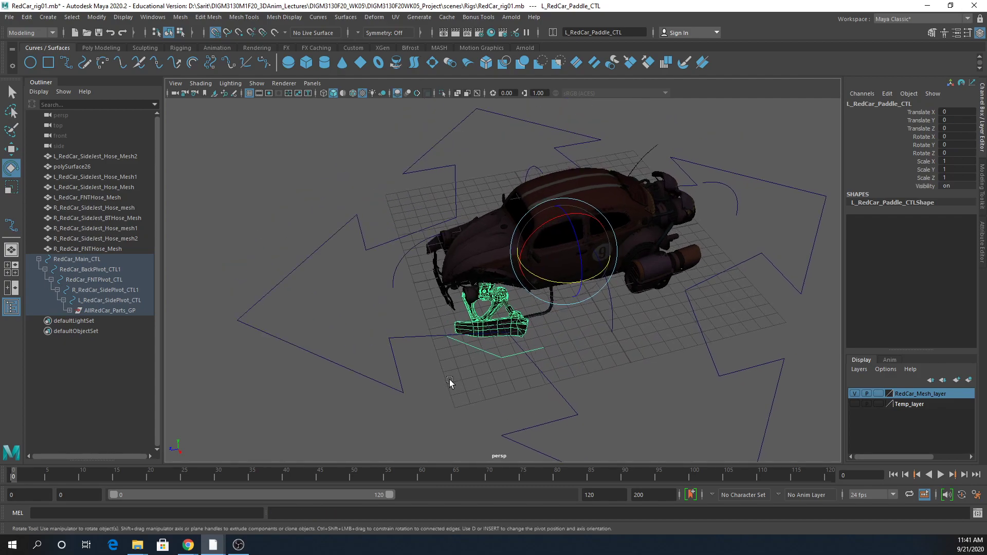
Move the pivot of L_RedCar_Paddle_CTL from the car's centre roughly to the left paddle's inner joint in the perspective view.
click(70, 310)
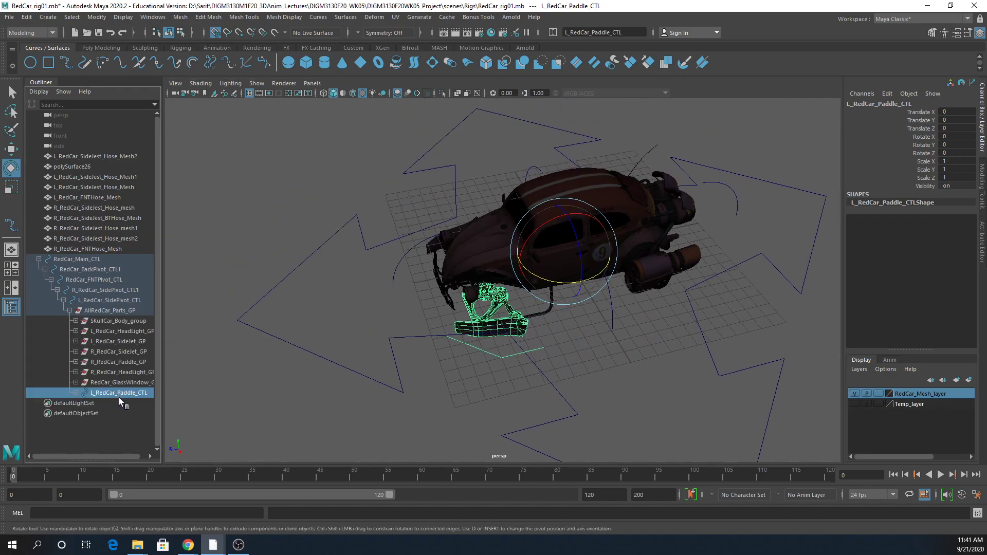
key(d)
alt+right_drag(517, 404, 701, 341)
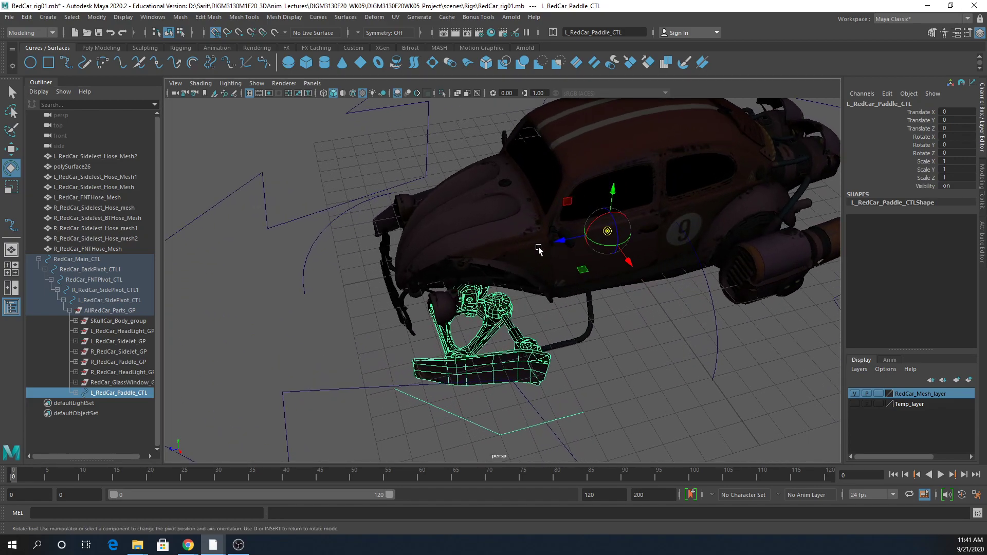
drag(559, 245, 481, 314)
key(f)
alt+drag(573, 430, 580, 356)
Refine the position of the L_RedCar_Paddle_CTL pivot over the inner paddle joint in the wireframe top view.
key(space)
key(space)
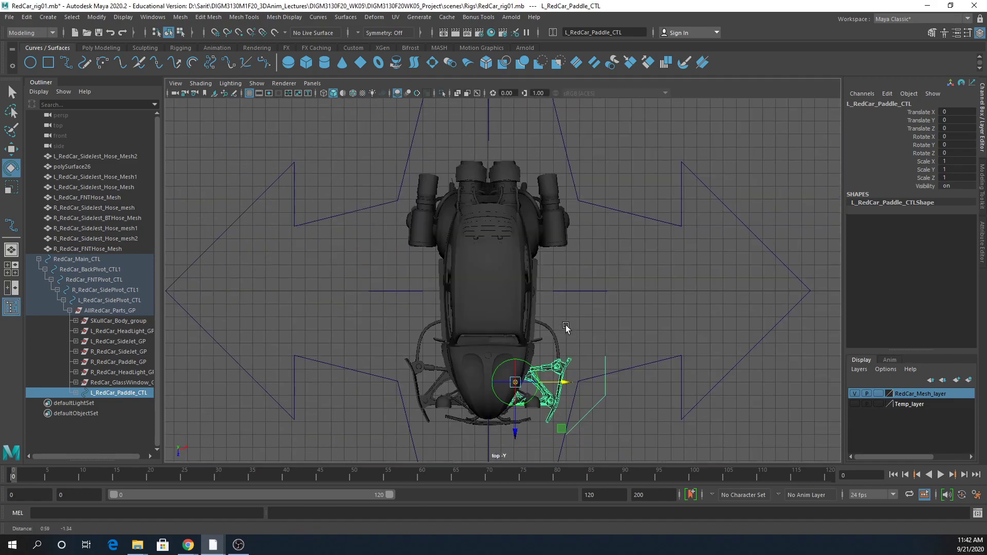
key(4)
scroll(465, 319, up, 6)
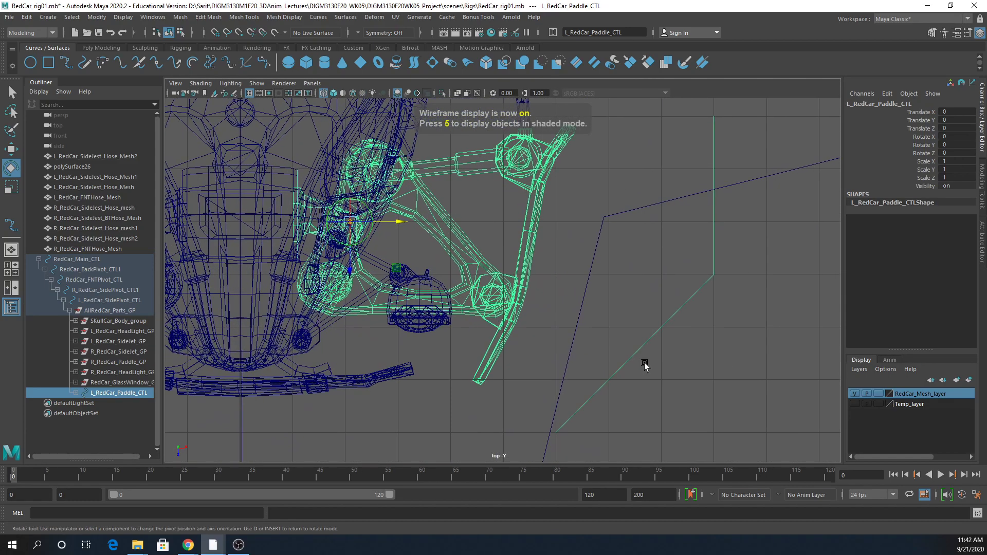
scroll(504, 367, up, 4)
drag(661, 282, 543, 286)
drag(498, 332, 498, 316)
Lower the L_RedCar_Paddle_CTL pivot to the centre of the round paddle joint in the wireframe side view.
key(space)
key(space)
scroll(609, 397, up, 5)
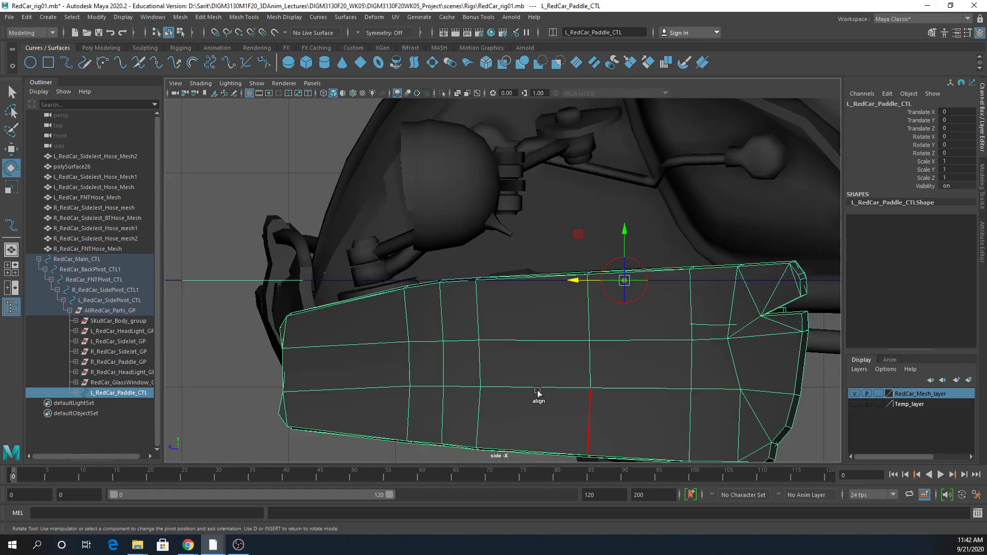
key(4)
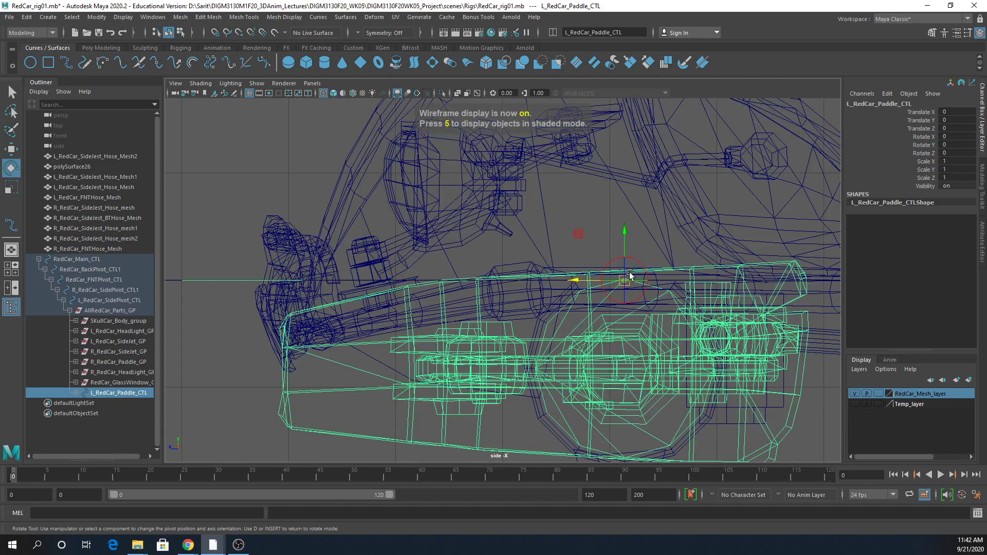
drag(622, 240, 624, 327)
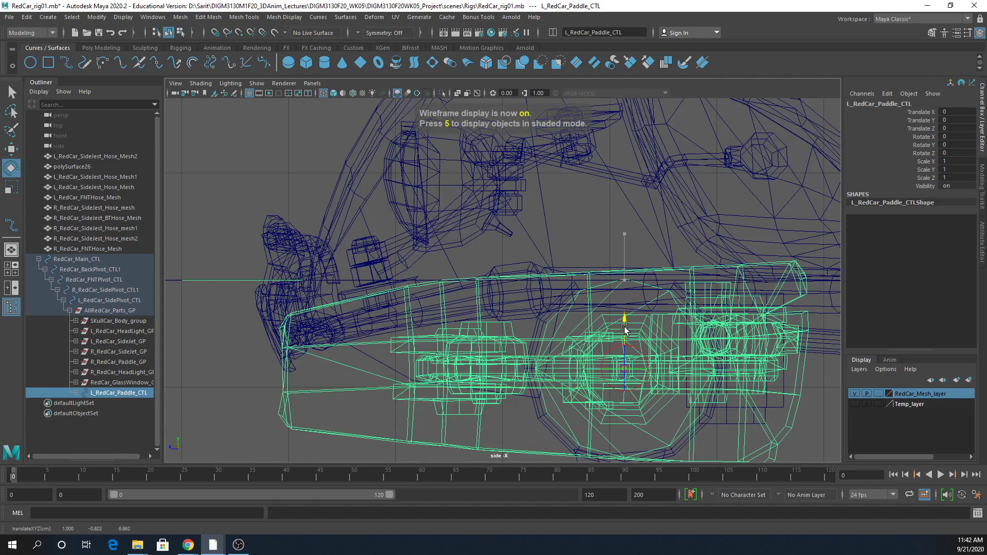
Try rotating L_RedCar_Paddle_CTL around its relocated pivot in the perspective view, and undo the test rotation.
key(e)
key(space)
alt+drag(696, 185, 623, 271)
key(d)
scroll(623, 293, down, 4)
alt+drag(621, 340, 579, 361)
mouse_move(523, 280)
mouse_down()
mouse_move(535, 277)
mouse_move(514, 280)
mouse_move(528, 280)
mouse_up()
key(ctrl+z)
key(ctrl+z)
key(ctrl+z)
key(ctrl+z)
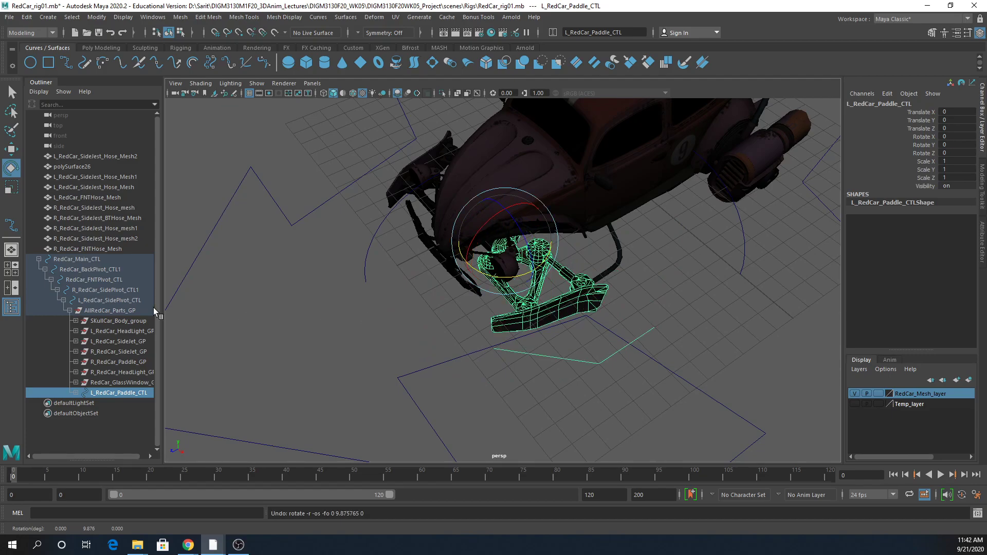
Try rotating the whole car with RedCar_Main_CTL and undo the test rotation.
click(100, 261)
key(f)
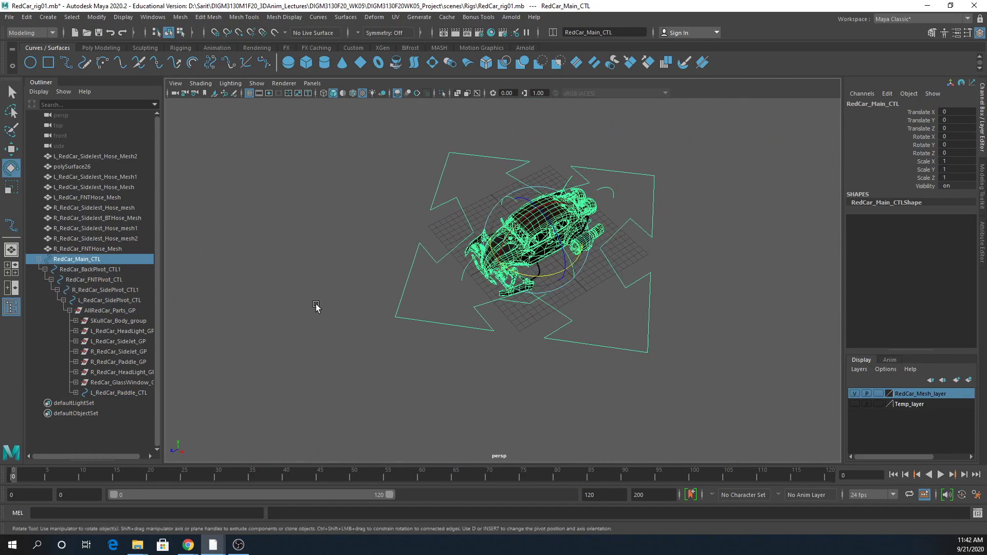
drag(515, 270, 504, 251)
key(ctrl+z)
Select the left front hose mesh L_RedCar_FNTHose_Mesh and examine its connection to the paddle up close.
alt+drag(489, 346, 678, 365)
scroll(679, 366, up, 5)
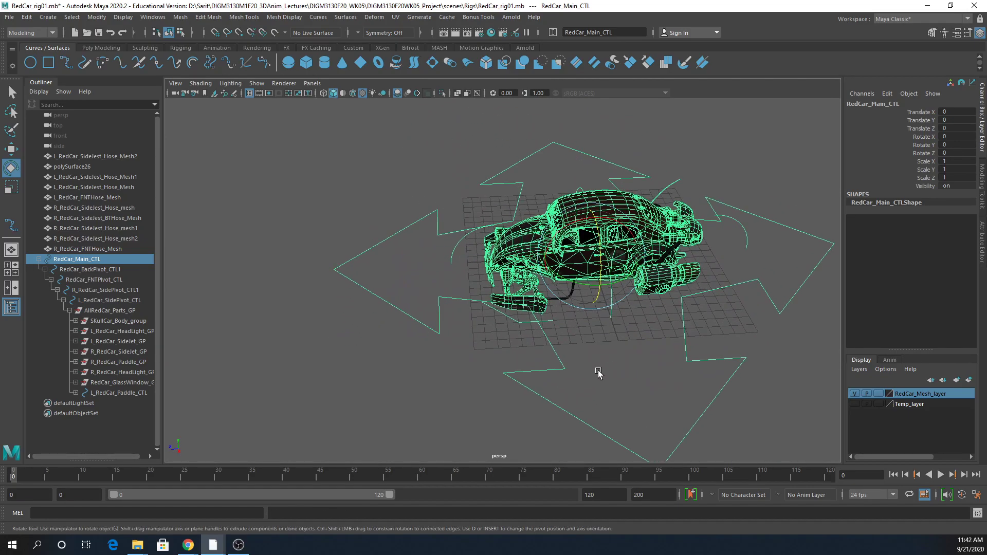
scroll(575, 352, up, 4)
alt+drag(390, 310, 439, 286)
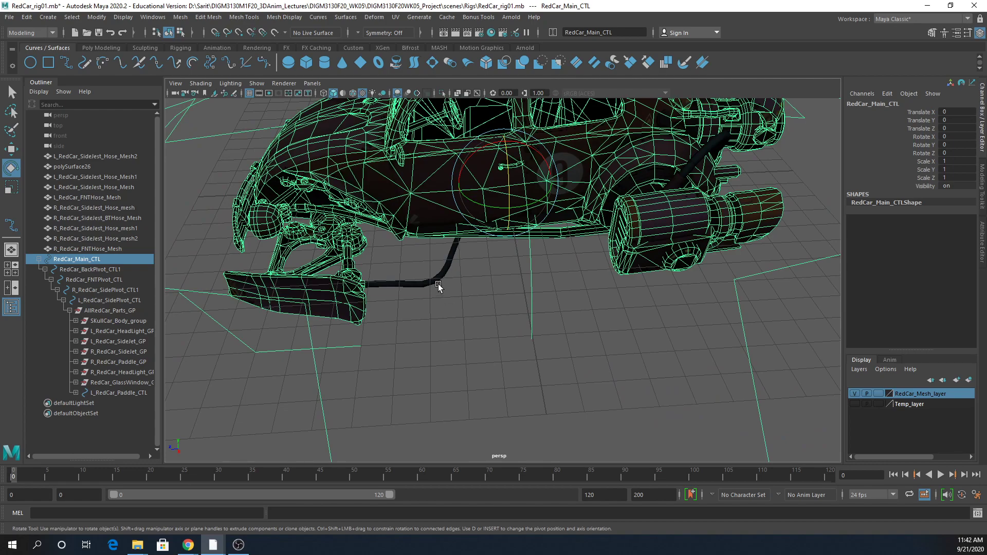
click(436, 278)
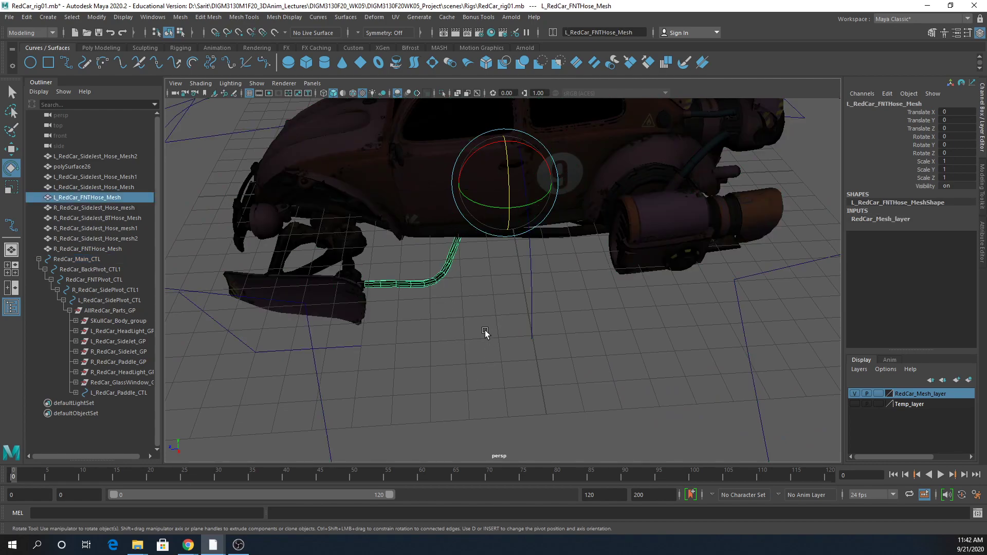
alt+drag(437, 329, 548, 362)
alt+right_drag(548, 363, 710, 399)
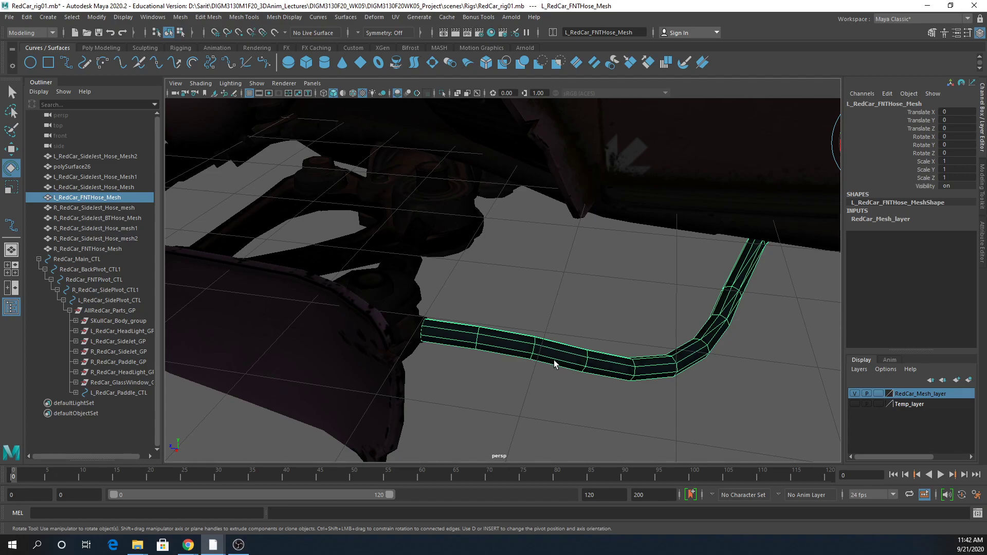
Hide RedCar_Mesh_layer and remove the selected L_RedCar_FNTHose_Mesh from that layer to view the hose alone.
click(855, 394)
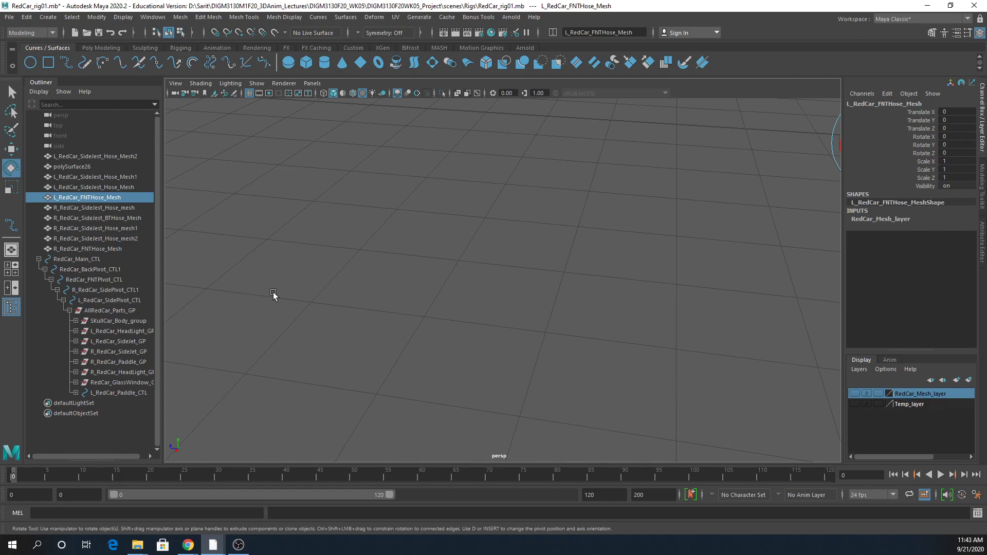
right_click(910, 399)
click(906, 427)
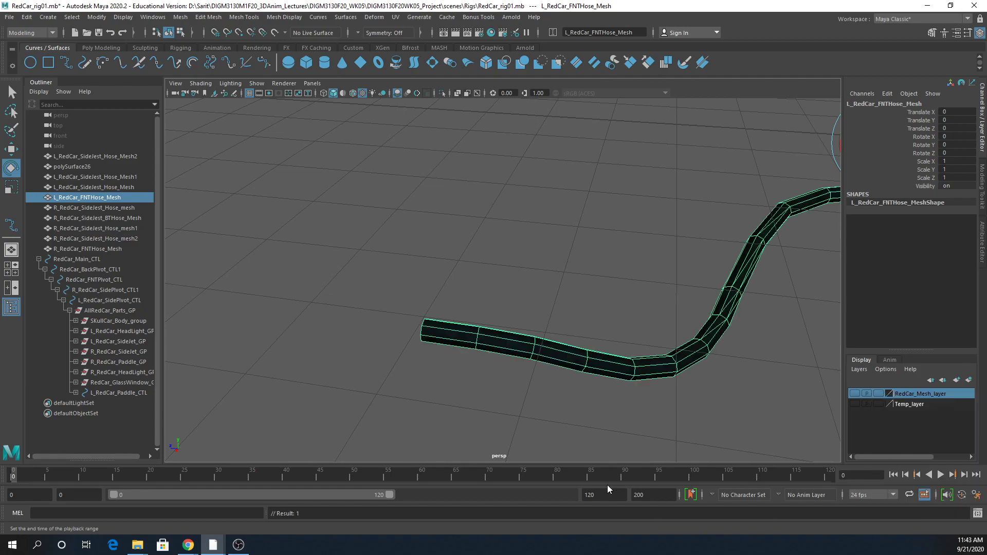
alt+right_drag(738, 409, 546, 368)
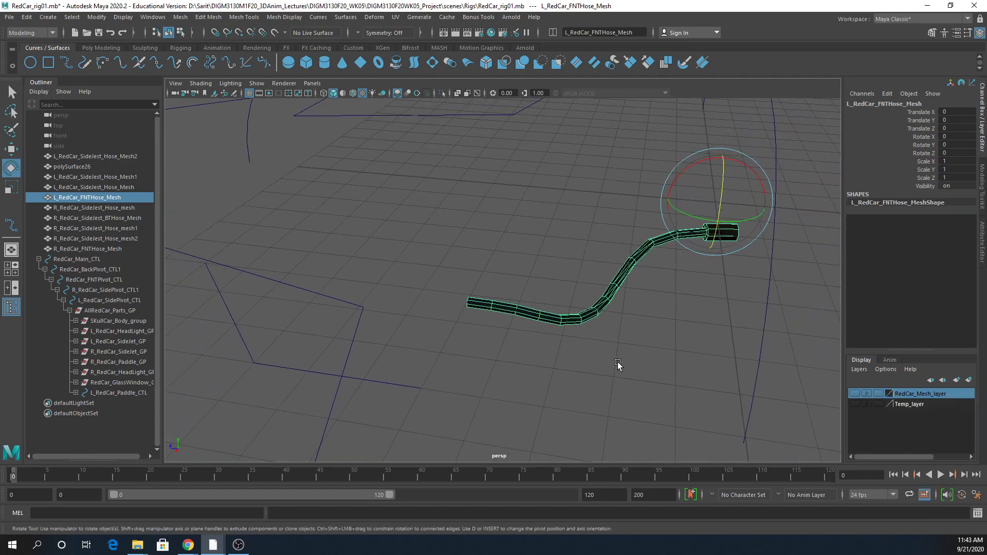
alt+right_drag(674, 387, 532, 364)
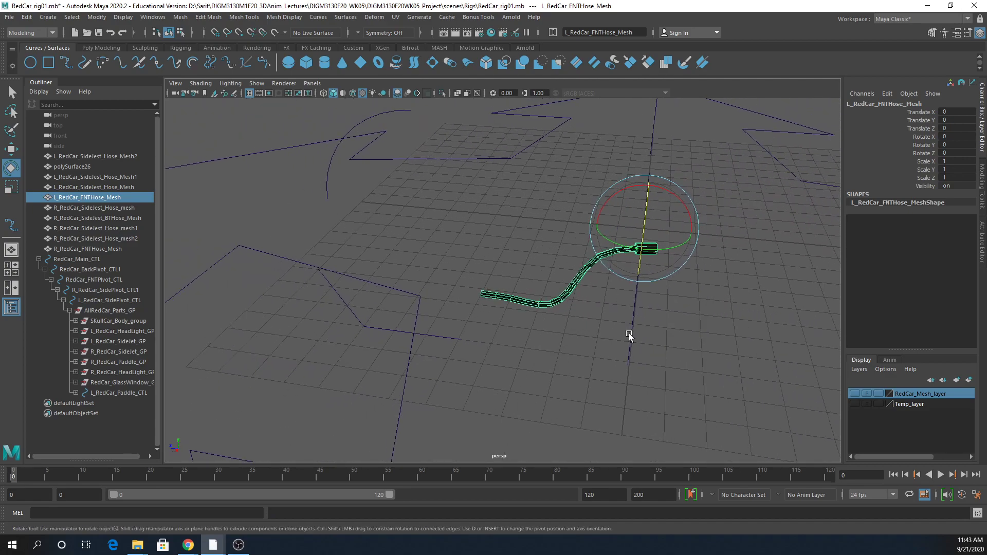
Undo the removal of the hose from RedCar_Mesh_layer and make the layer visible again.
key(ctrl+z)
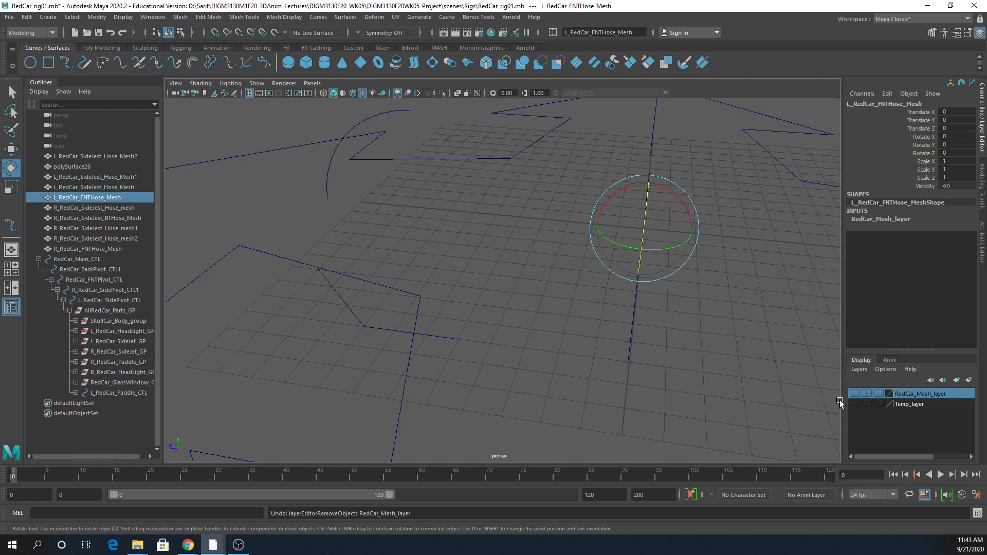
click(855, 394)
alt+drag(761, 392, 431, 356)
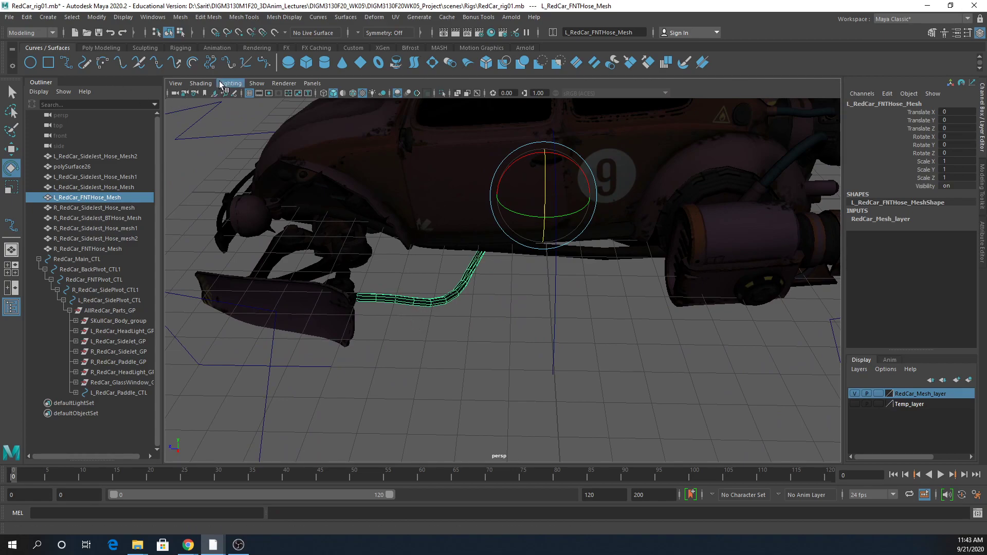
Isolate the selected L_RedCar_FNTHose_Mesh in the perspective view.
click(256, 85)
mouse_move(257, 103)
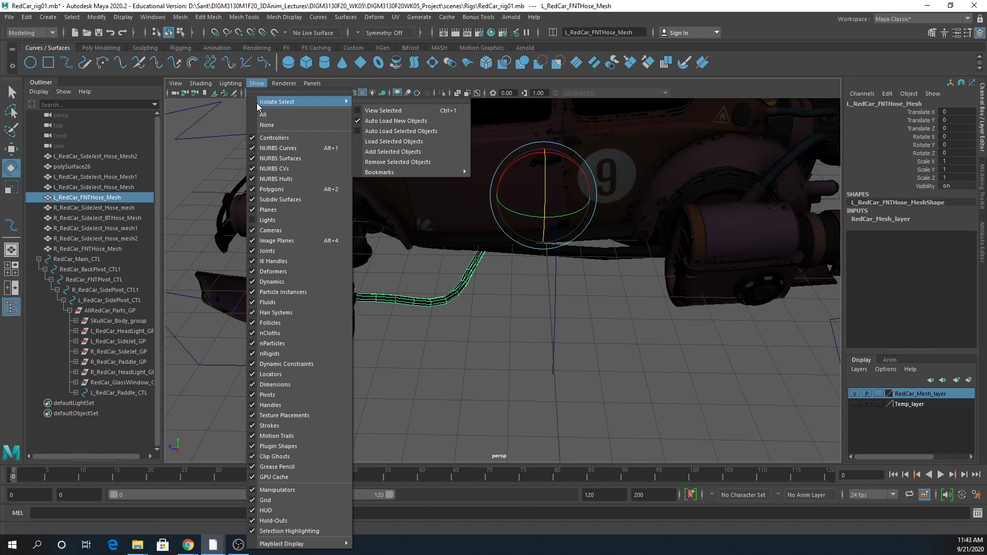
click(409, 110)
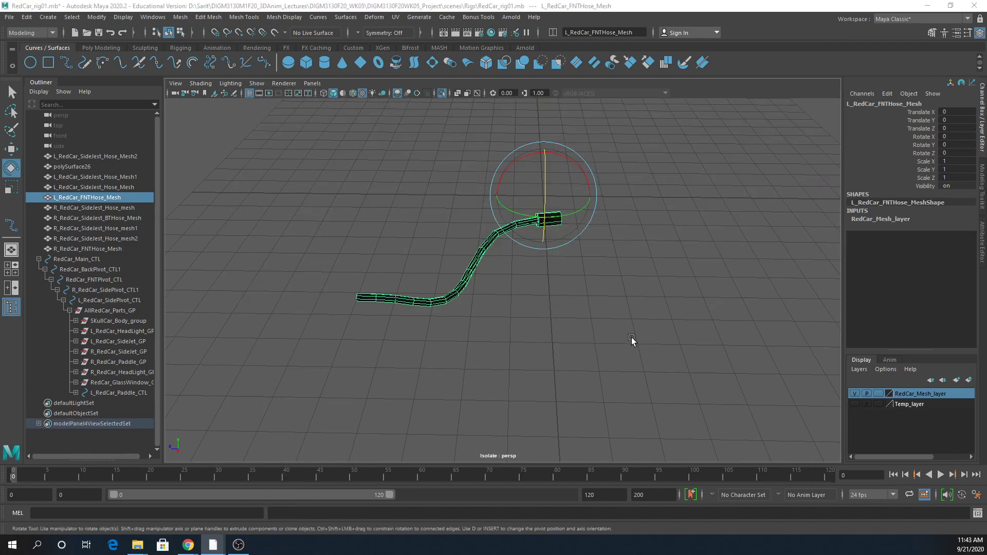
Examine the isolated front hose's bends and edge loops from several angles and clear the selection.
key(space)
scroll(353, 221, down, 3)
alt+middle_drag(304, 196, 299, 256)
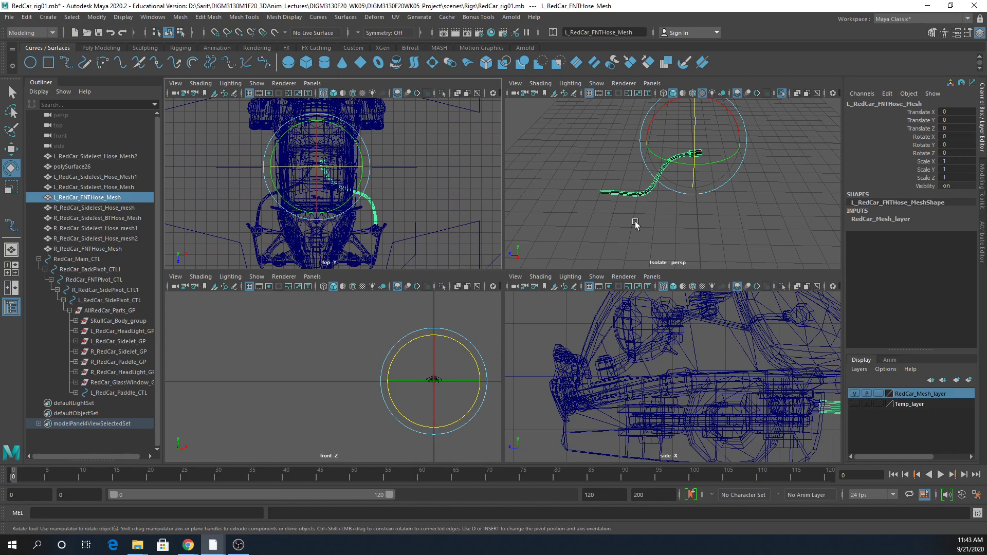
key(space)
alt+right_drag(442, 355, 778, 352)
alt+drag(394, 356, 520, 288)
alt+right_drag(520, 289, 586, 324)
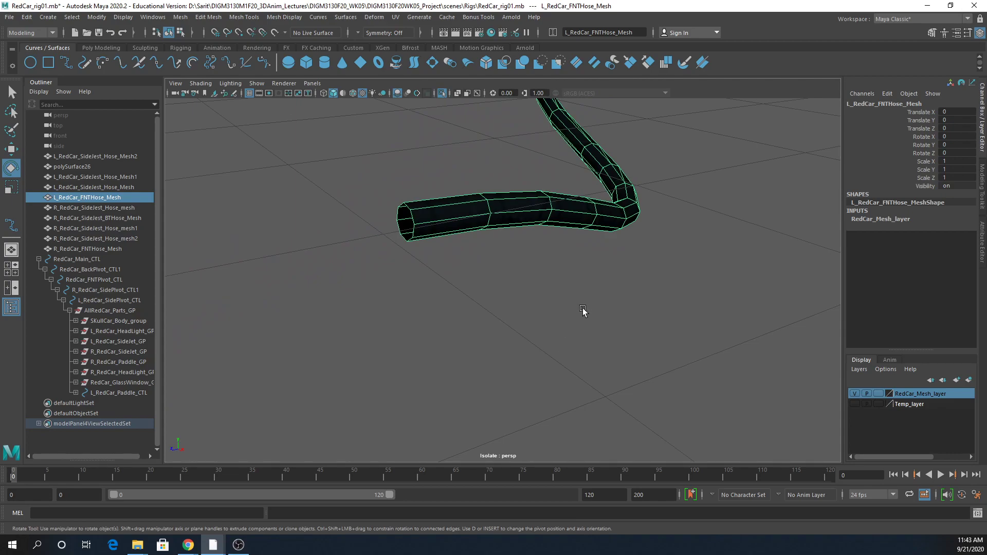
alt+drag(407, 257, 445, 315)
alt+drag(569, 296, 501, 335)
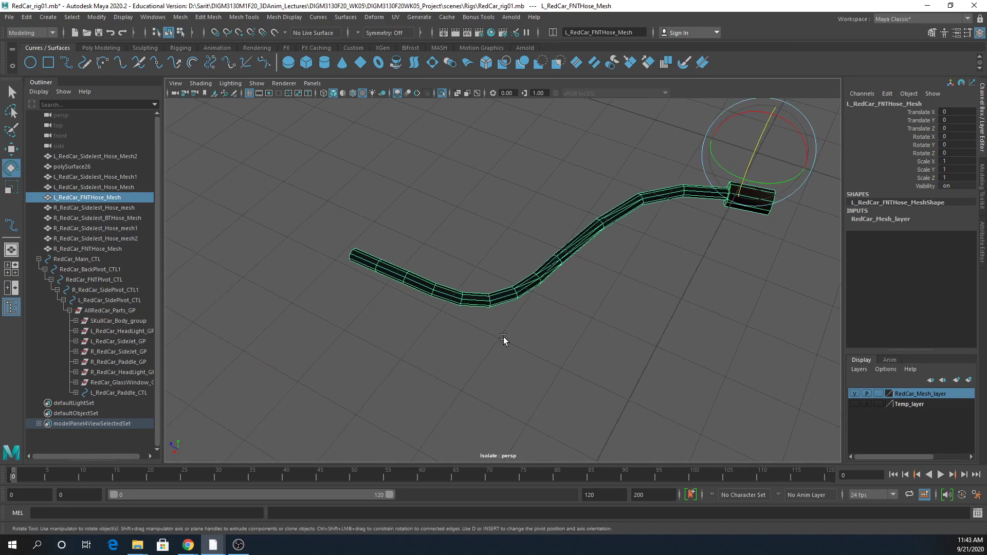
click(599, 320)
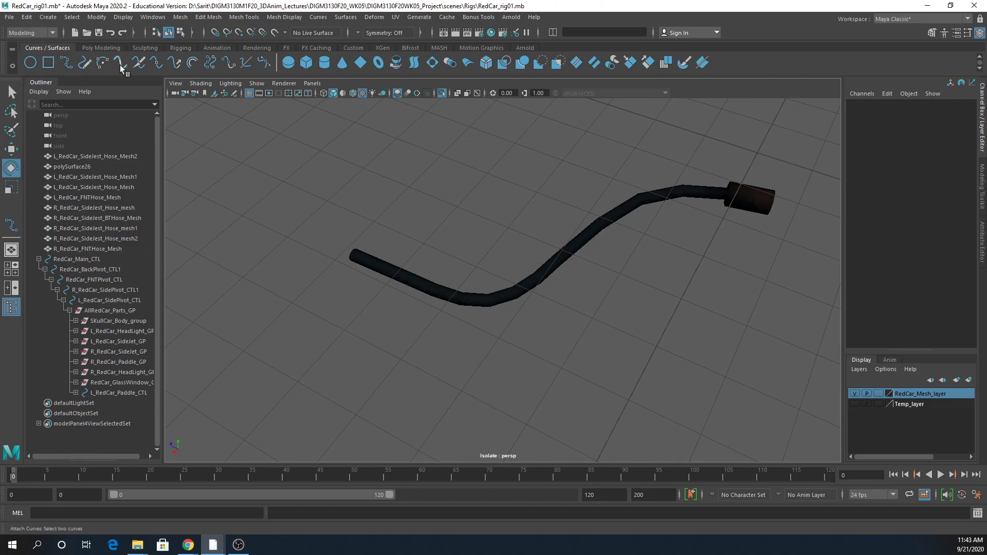
Switch to the Rigging menu set and start the Joint Tool, keeping its current settings.
click(44, 34)
click(35, 56)
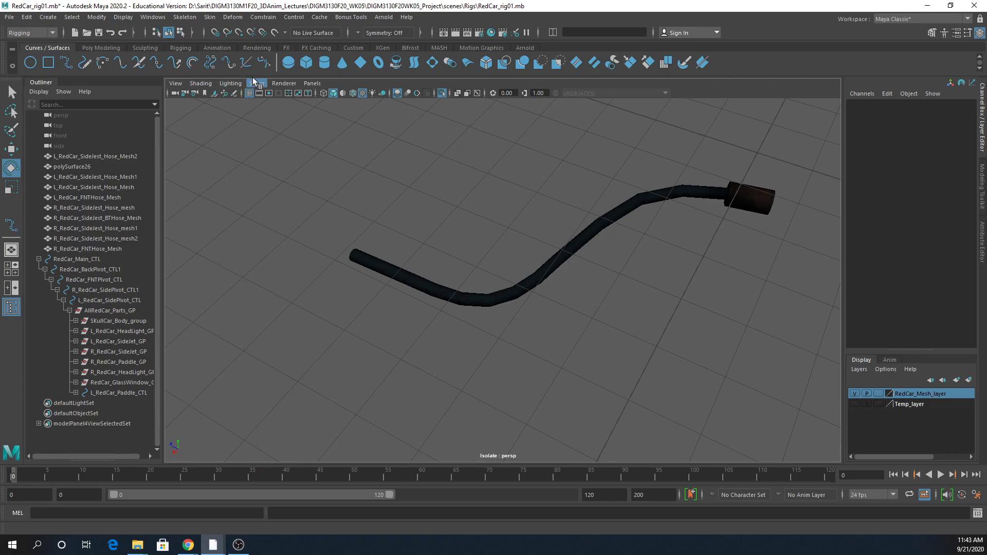
click(193, 20)
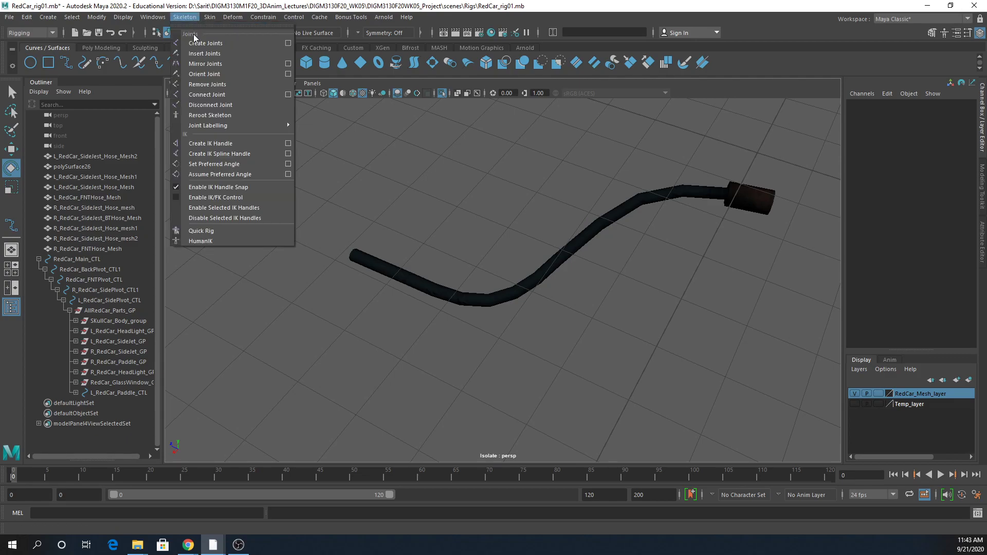
click(289, 44)
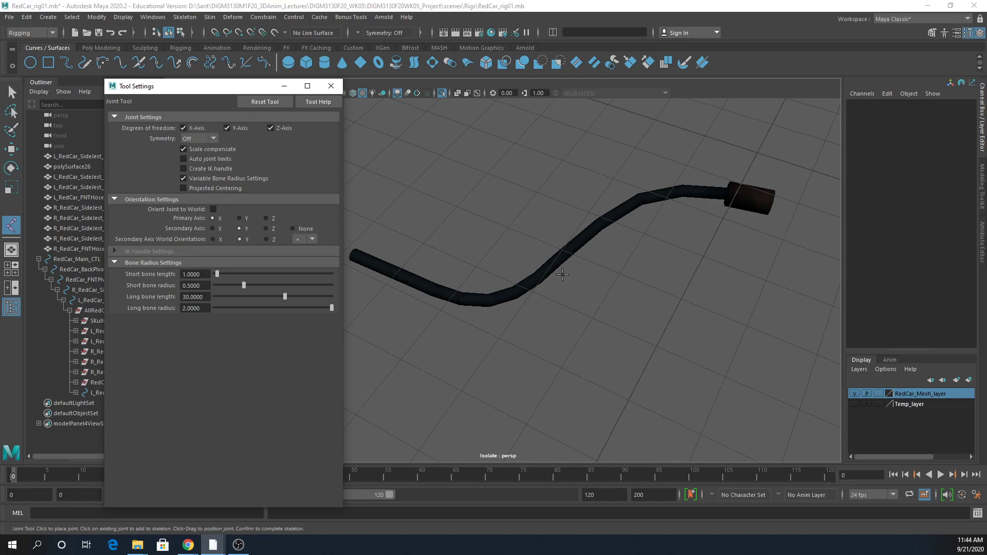
click(333, 90)
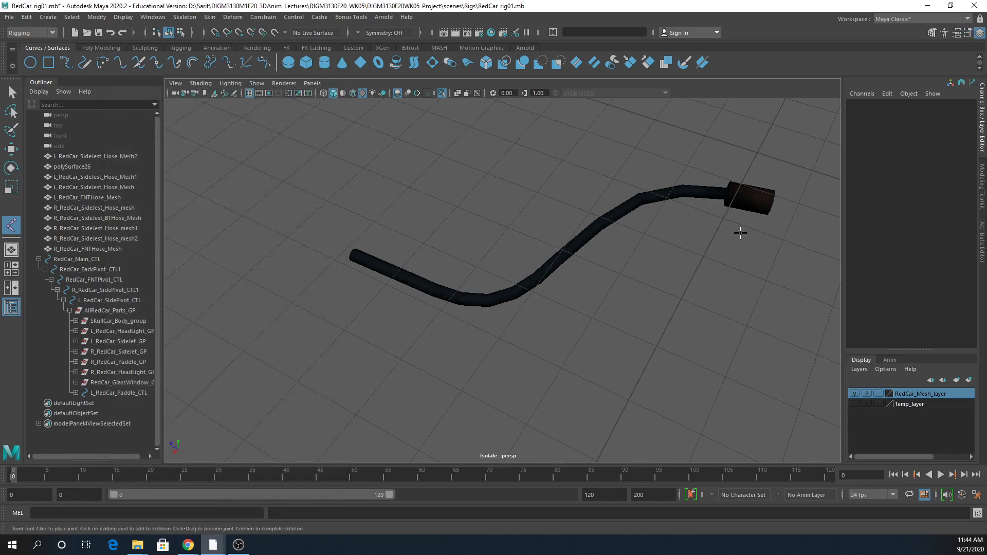
Try laying out a chain of nine joints beside the hose, starting at its connector end.
click(771, 216)
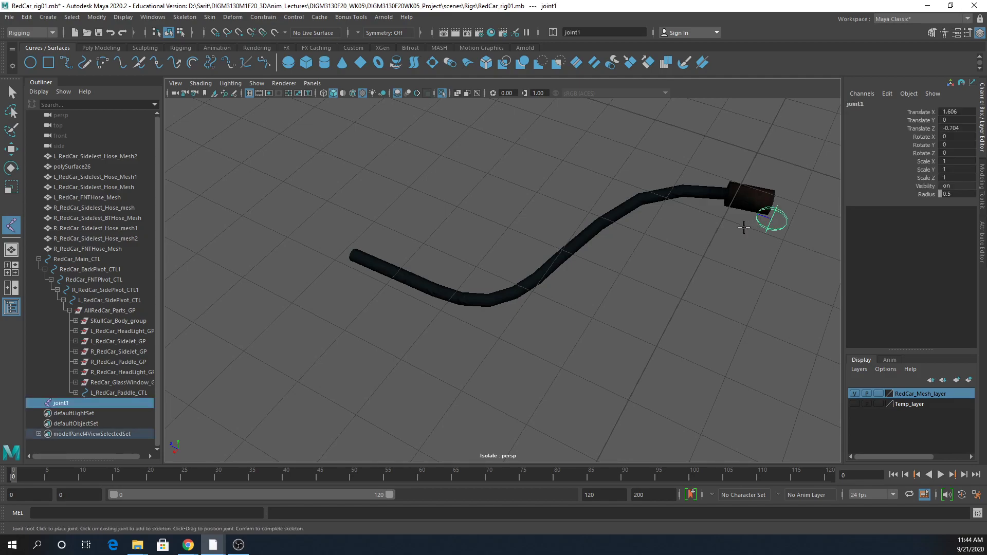
click(699, 213)
click(645, 228)
click(612, 262)
click(552, 308)
click(492, 334)
click(392, 327)
click(328, 309)
click(314, 284)
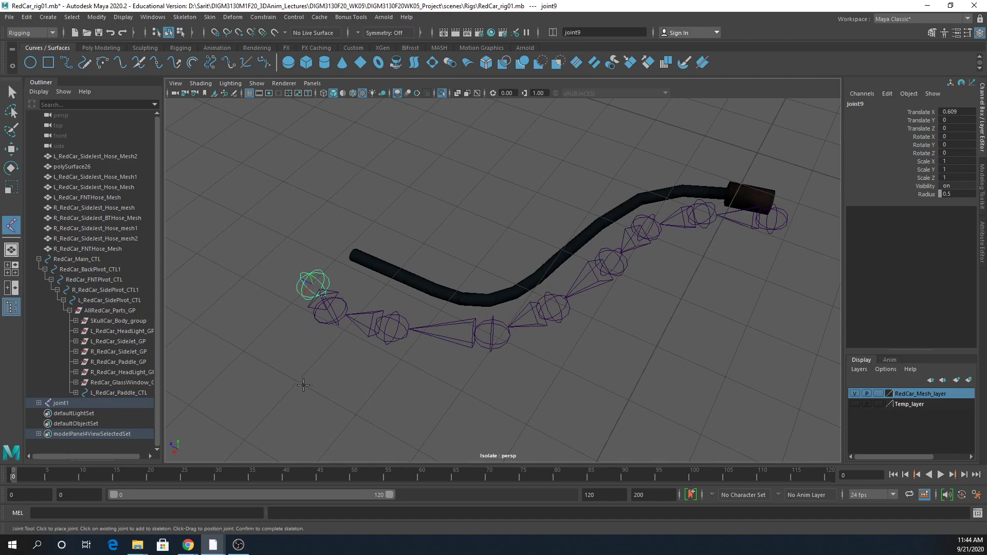
key(Return)
key(e)
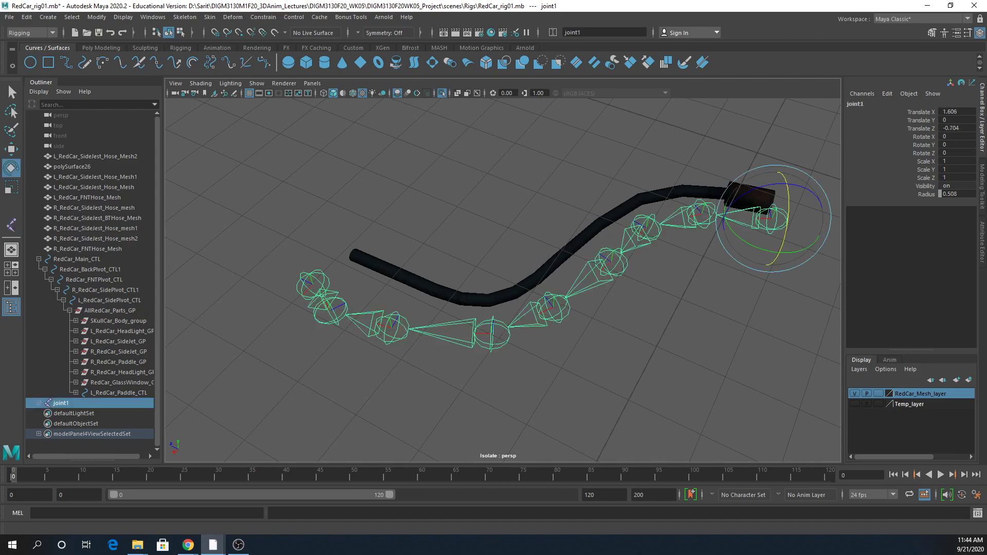
Try moving the root joint to the hose's connector and delete the whole joint chain.
alt+drag(799, 336, 714, 304)
key(w)
drag(663, 195, 735, 186)
drag(701, 155, 778, 302)
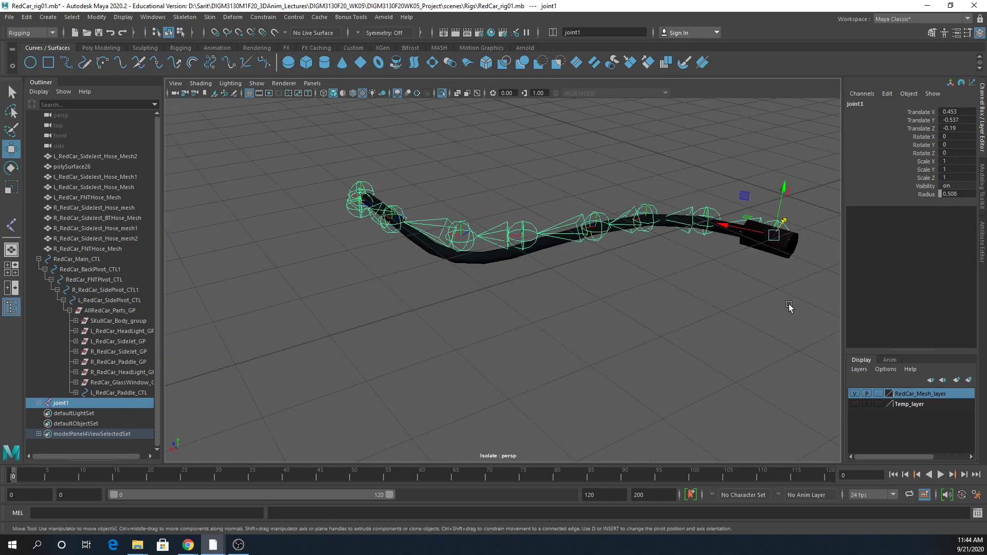
key(Delete)
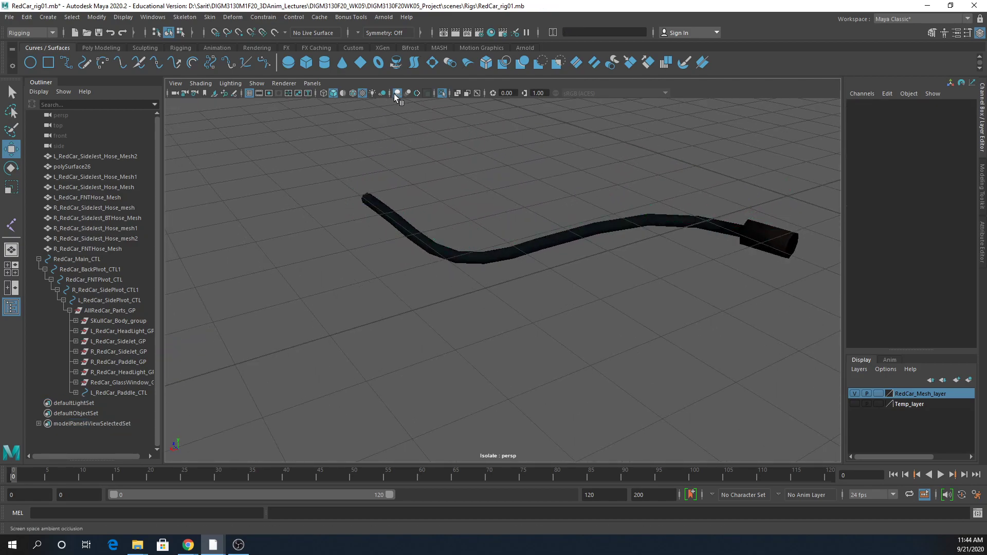
Turn off textures and ambient occlusion in the viewport and display wireframe on the shaded hose.
click(364, 93)
alt+drag(524, 371, 509, 339)
click(353, 93)
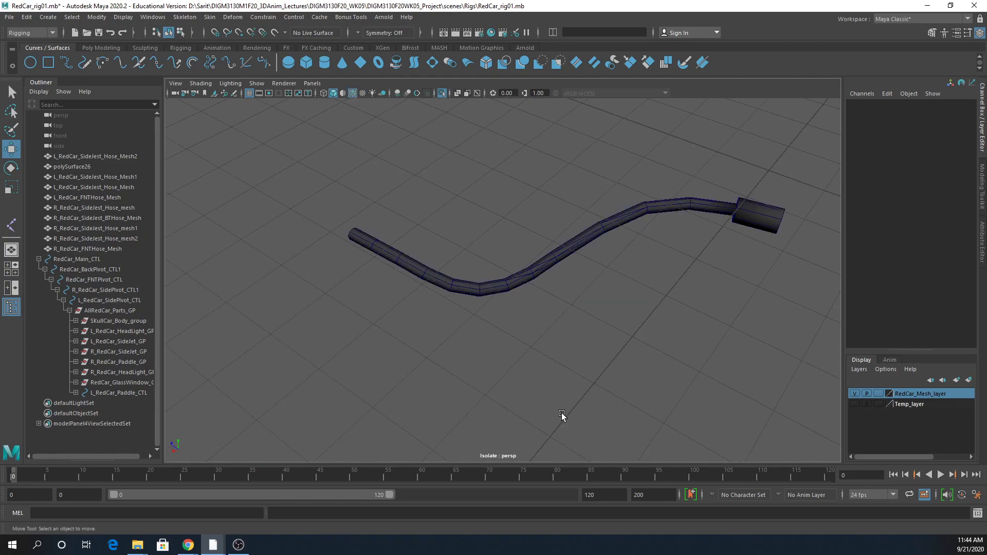
alt+drag(485, 339, 630, 402)
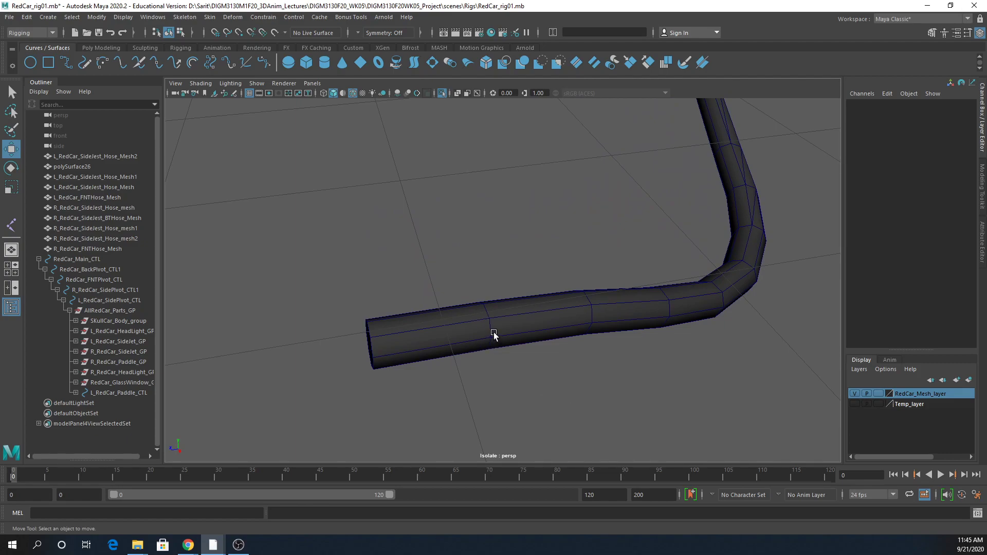
alt+drag(509, 346, 479, 391)
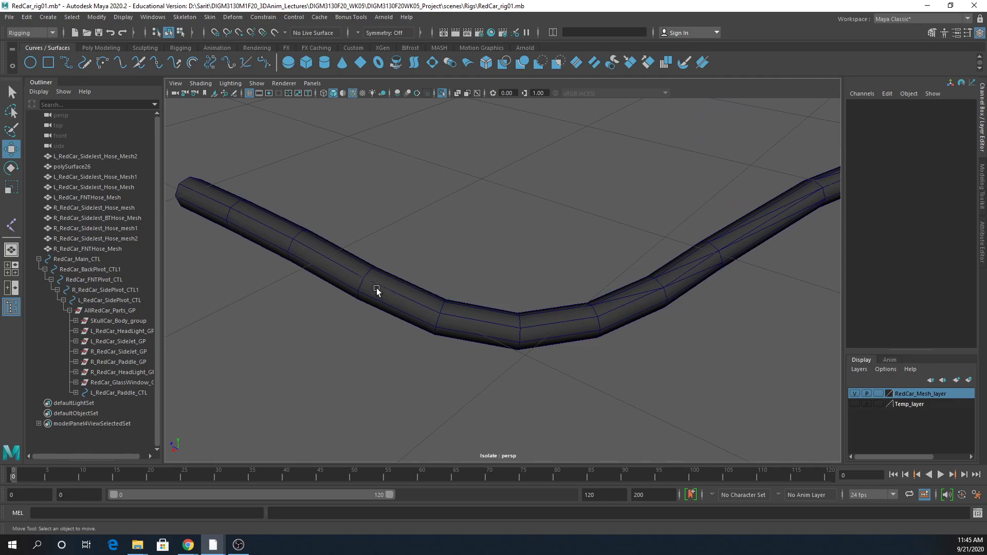
scroll(688, 333, down, 3)
alt+drag(688, 360, 640, 368)
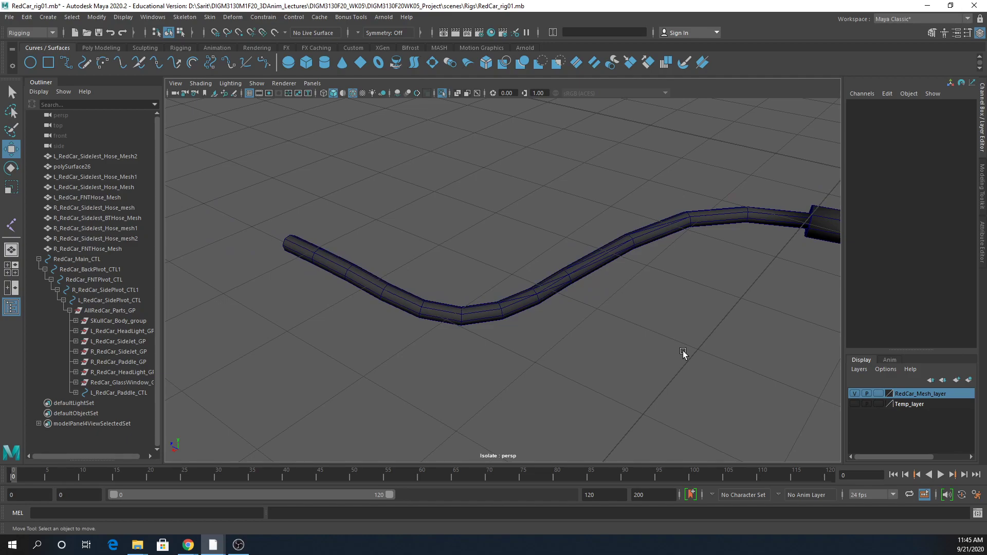
Create a cluster deformer on the edge loop around the open end of the hose's connector.
alt+drag(683, 315, 630, 315)
right_drag(671, 257, 675, 230)
alt+drag(656, 293, 715, 328)
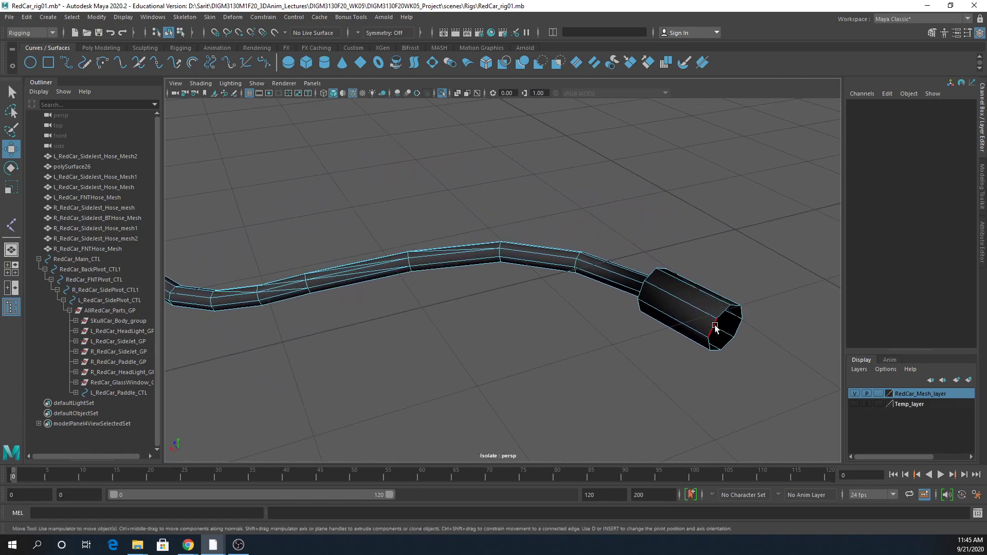
click(715, 328)
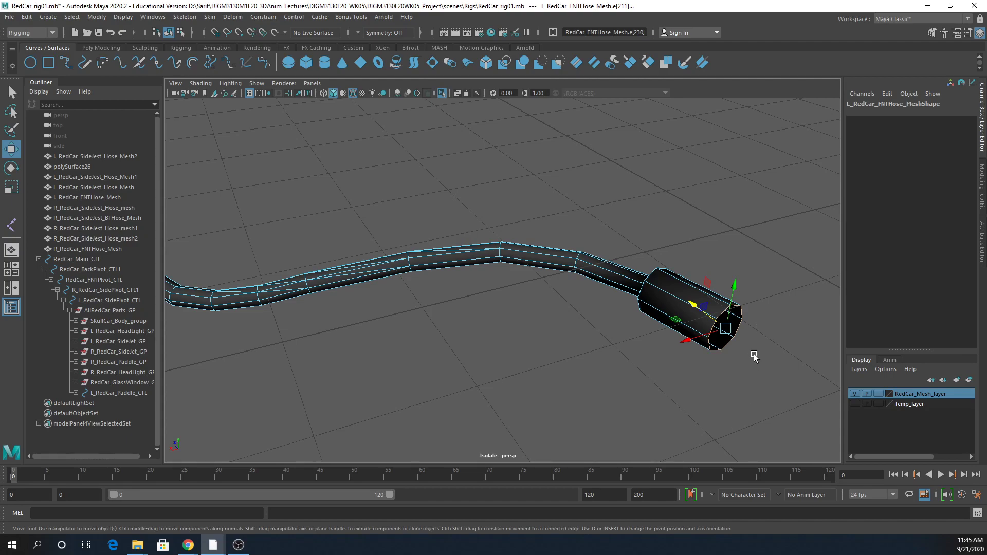
alt+drag(749, 370, 679, 330)
alt+right_drag(679, 330, 740, 364)
alt+drag(741, 363, 723, 363)
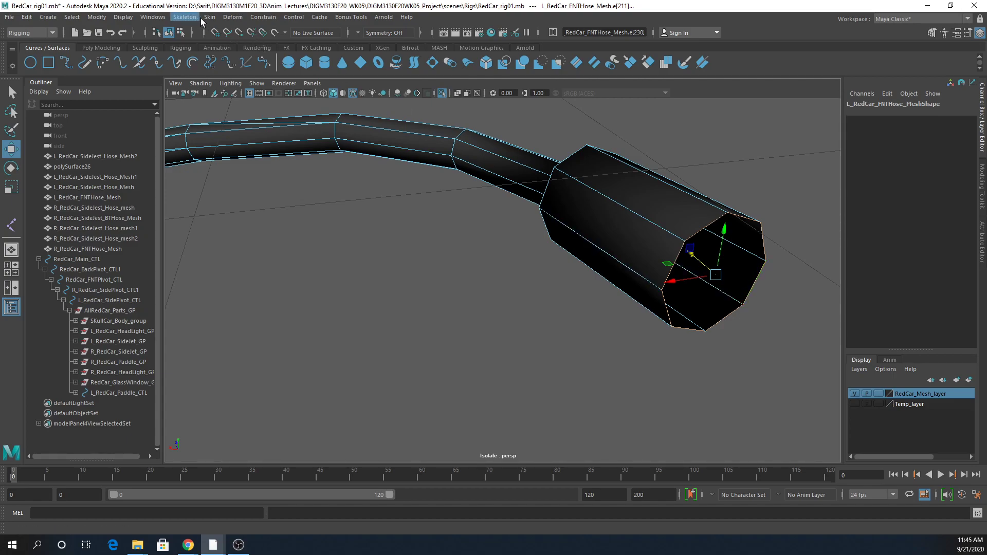
click(234, 18)
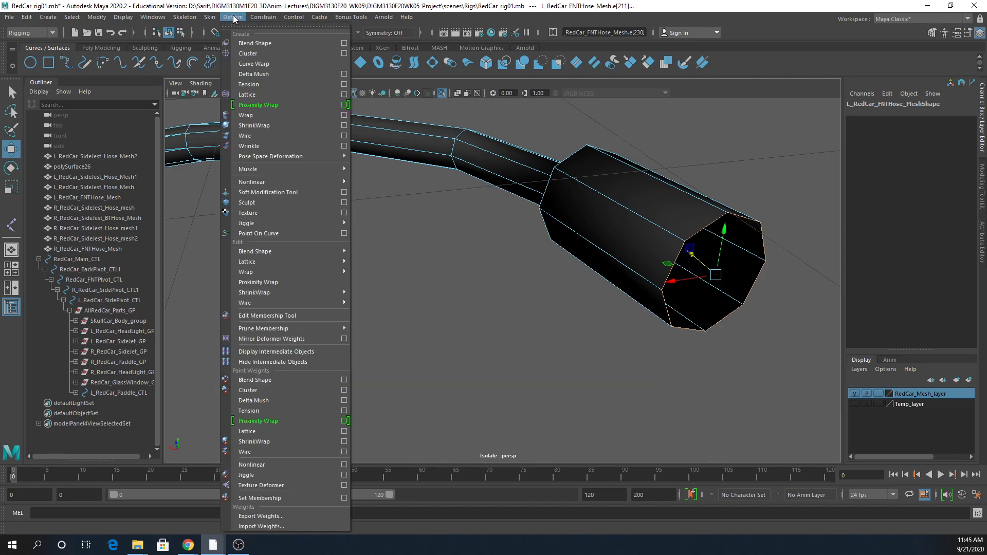
click(251, 54)
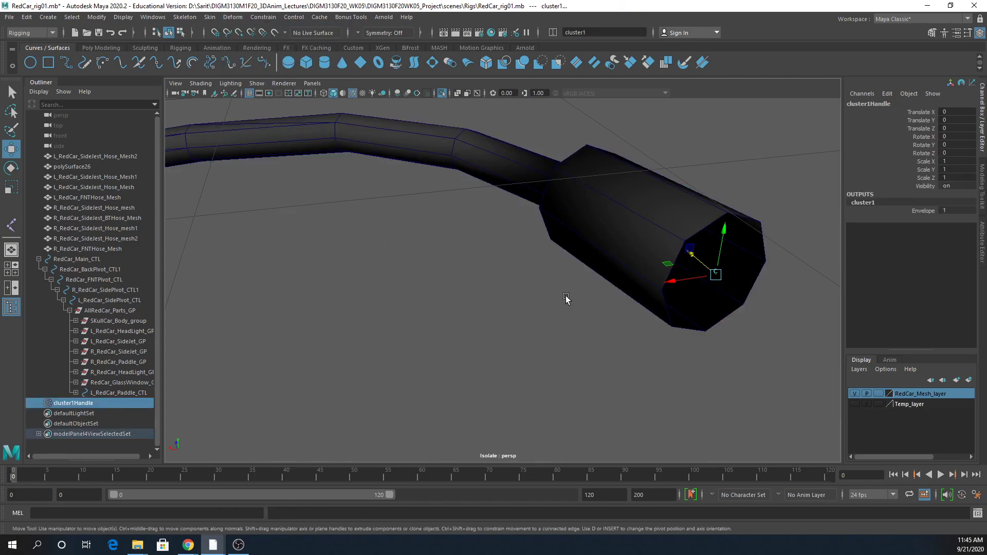
alt+drag(745, 364, 740, 370)
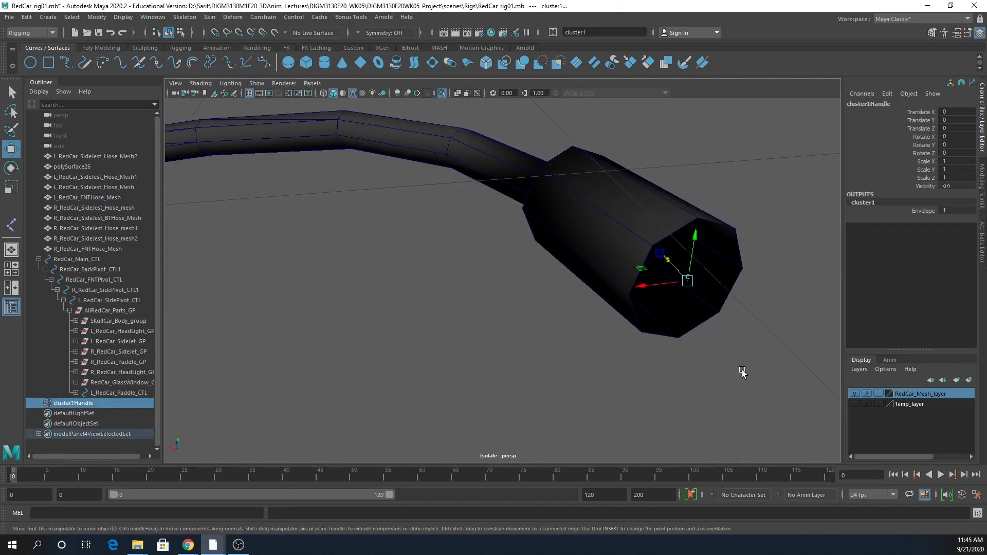
click(743, 372)
alt+drag(698, 340, 703, 340)
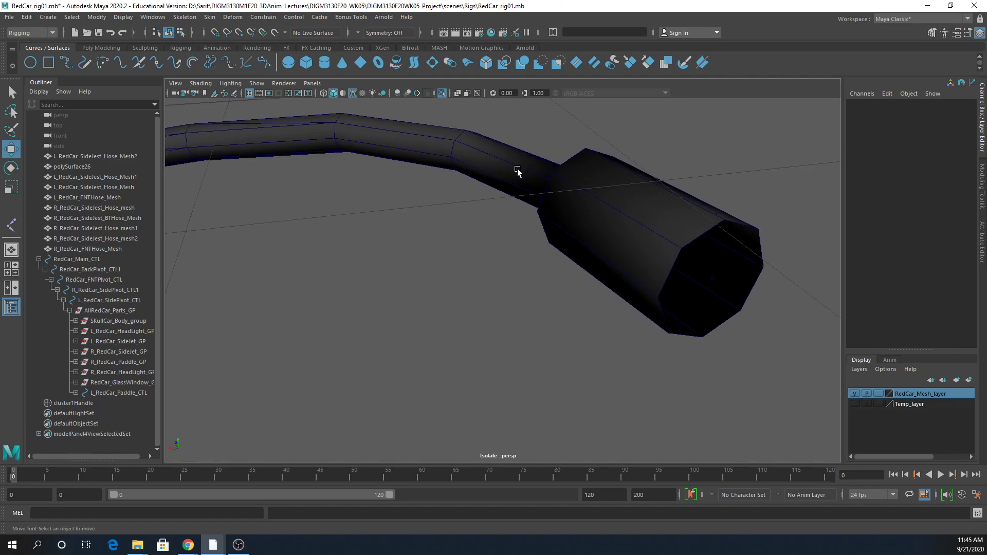
Switch to wireframe display and create a cluster on the connector's outer edge loop at the end meeting the hose.
key(4)
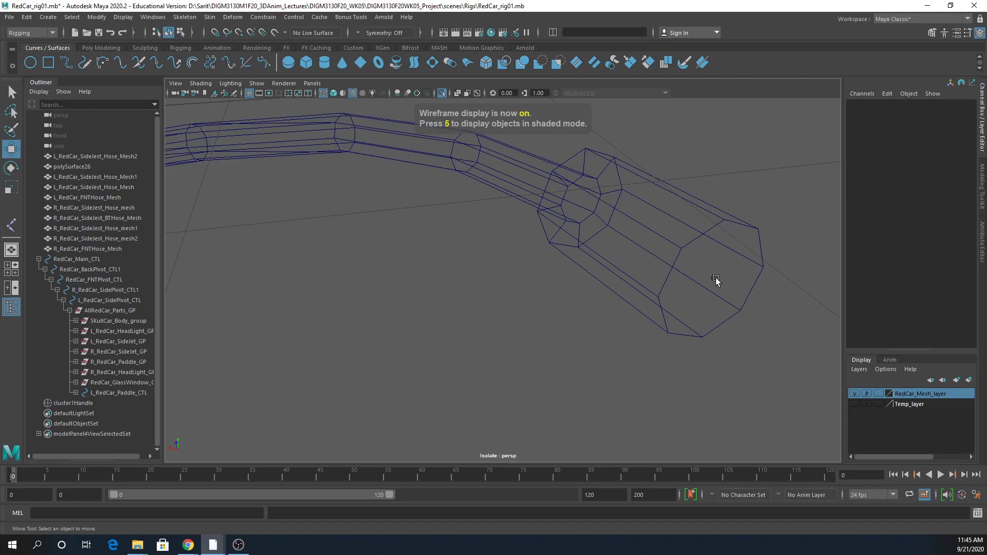
alt+right_drag(716, 280, 625, 344)
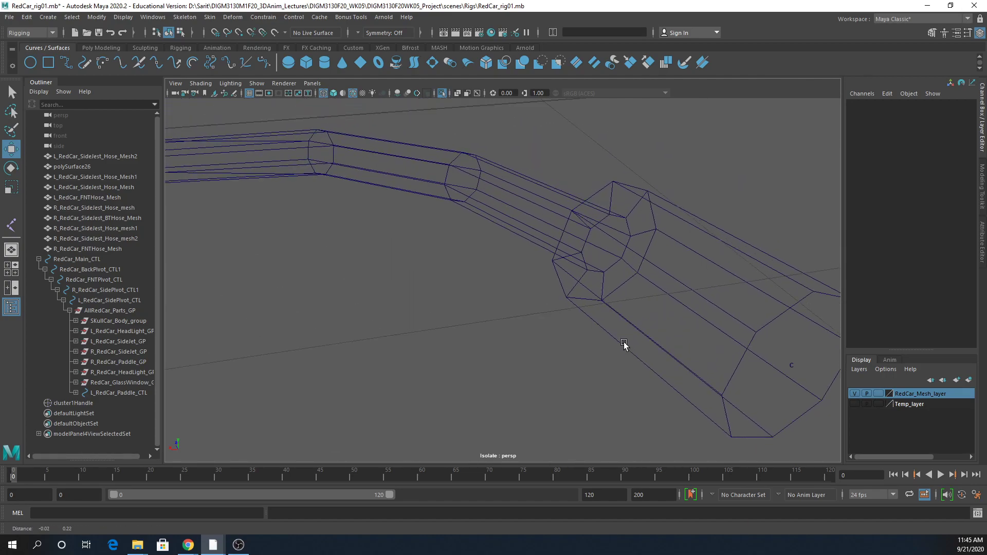
right_click(585, 235)
right_click(562, 237)
right_drag(562, 237, 570, 211)
double_click(563, 237)
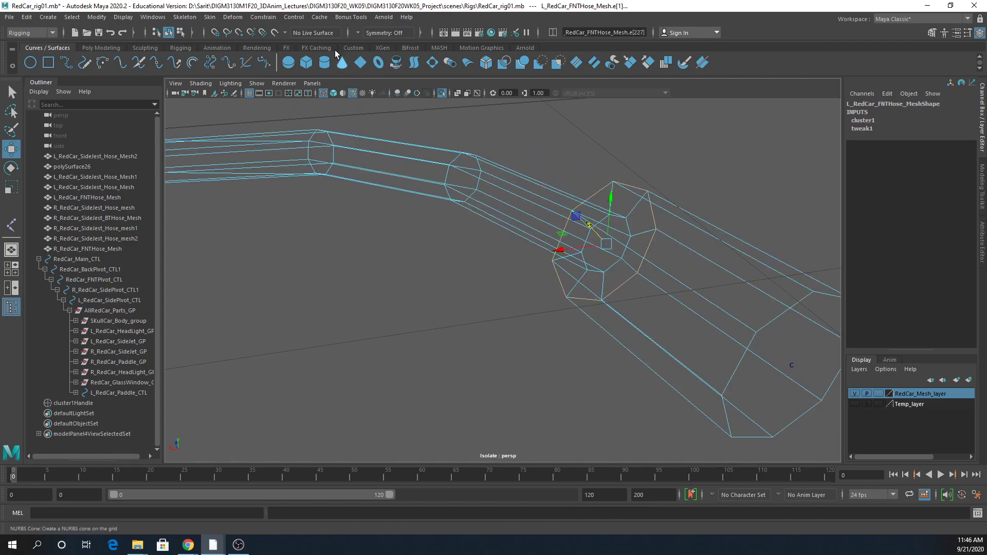
click(242, 22)
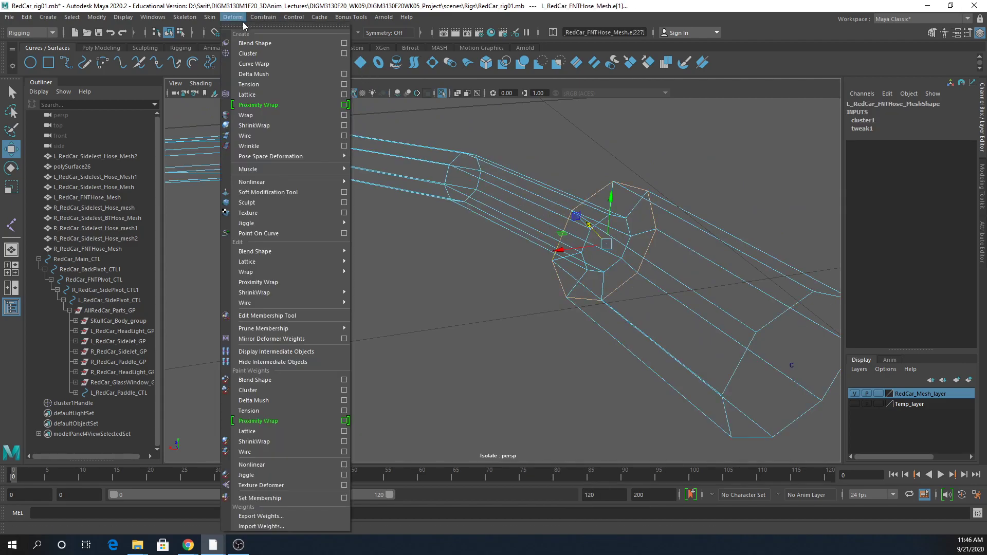
click(261, 53)
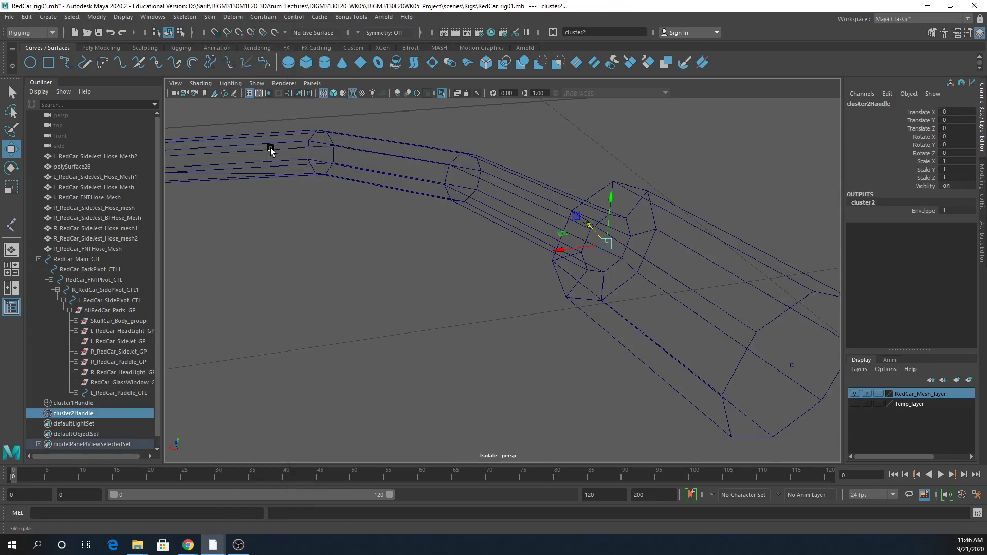
Create a cluster on the first edge loop of the hose tube next to the connector.
right_drag(448, 201, 451, 170)
click(448, 180)
click(449, 180)
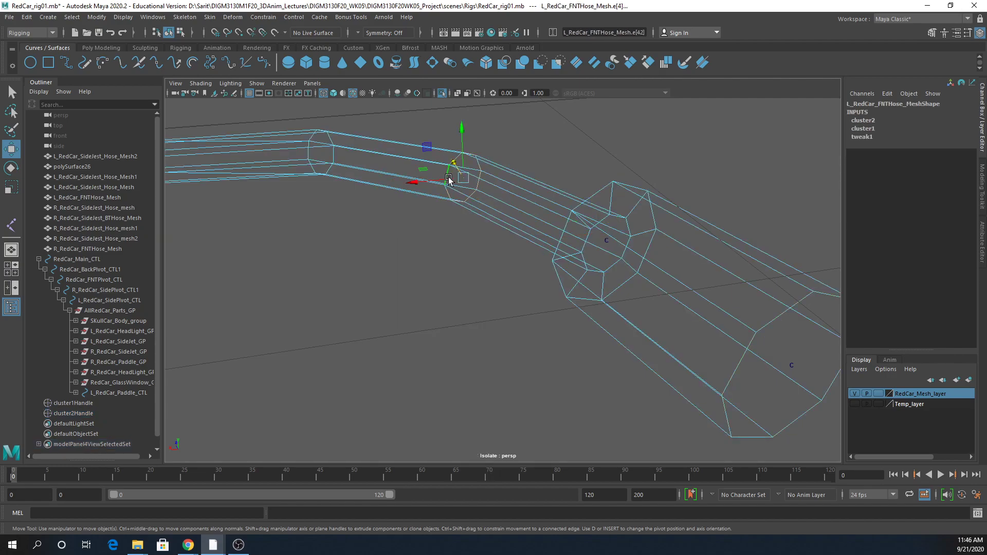
key(g)
alt+middle_drag(420, 255, 589, 318)
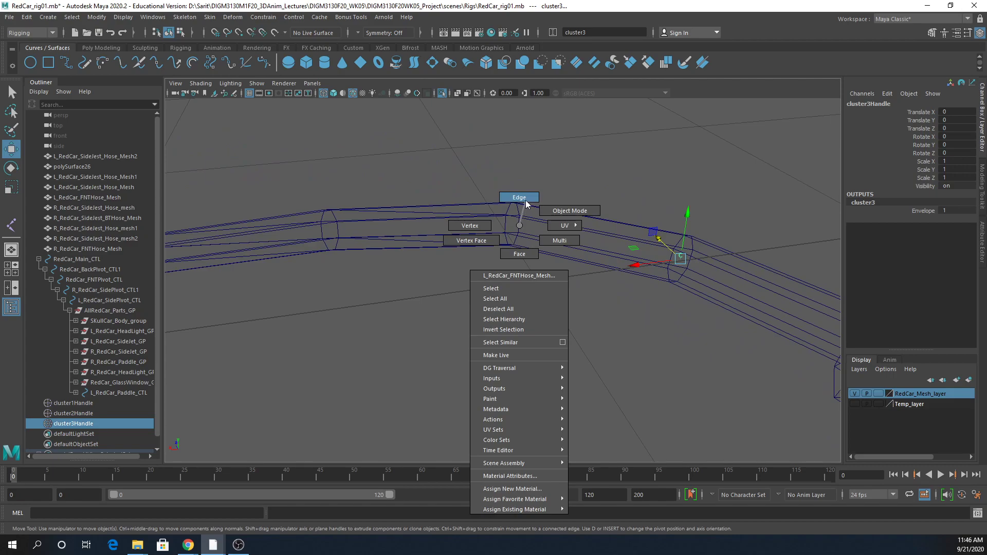
Create a cluster on the second edge loop of the hose tube away from the connector.
right_drag(526, 200, 526, 200)
click(508, 225)
alt+drag(522, 211, 542, 229)
shift+click(510, 222)
alt+drag(501, 257, 580, 234)
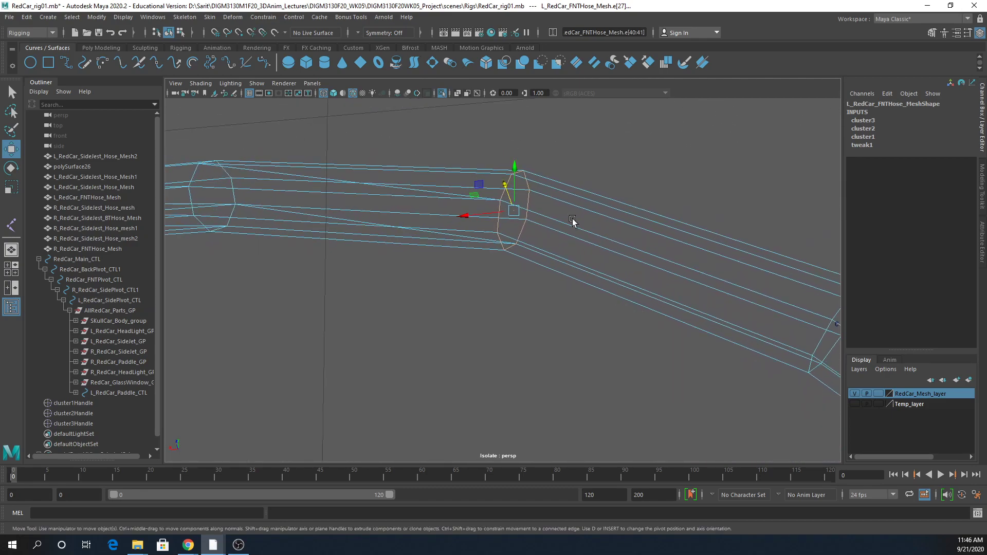
key(g)
alt+drag(493, 300, 617, 275)
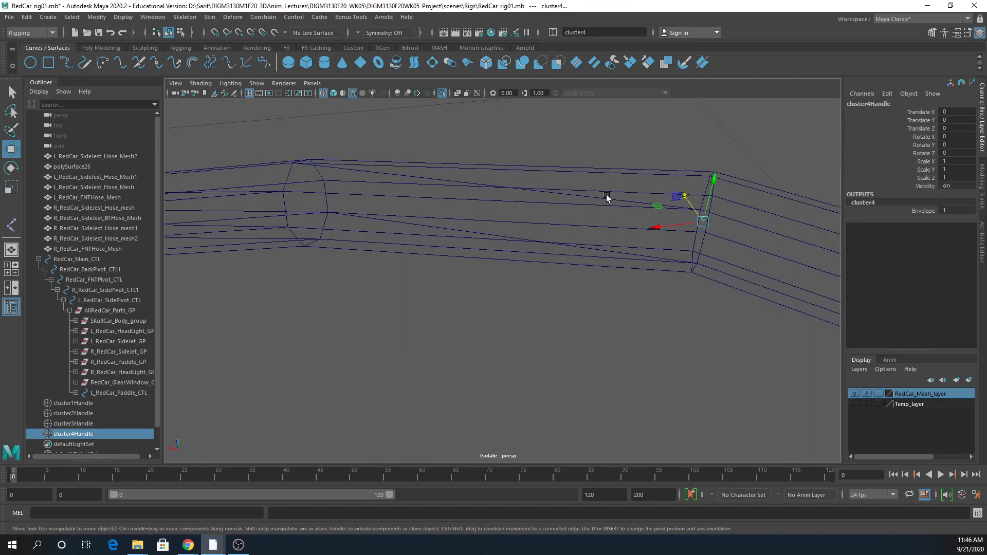
Create a cluster on the third edge loop of the hose tube away from the connector, selecting its hidden edges in wireframe.
key(5)
right_drag(289, 187, 286, 177)
click(288, 179)
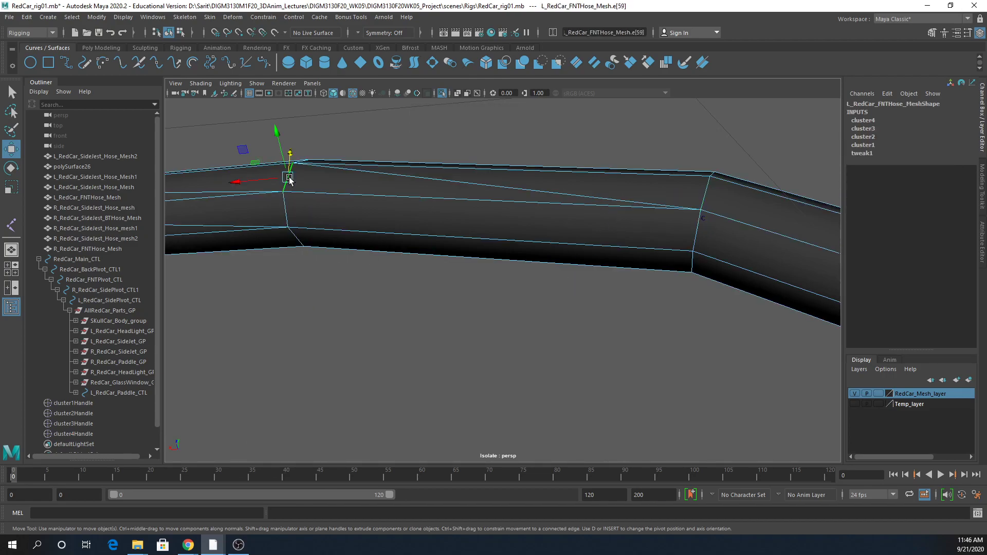
click(286, 208)
shift+click(302, 243)
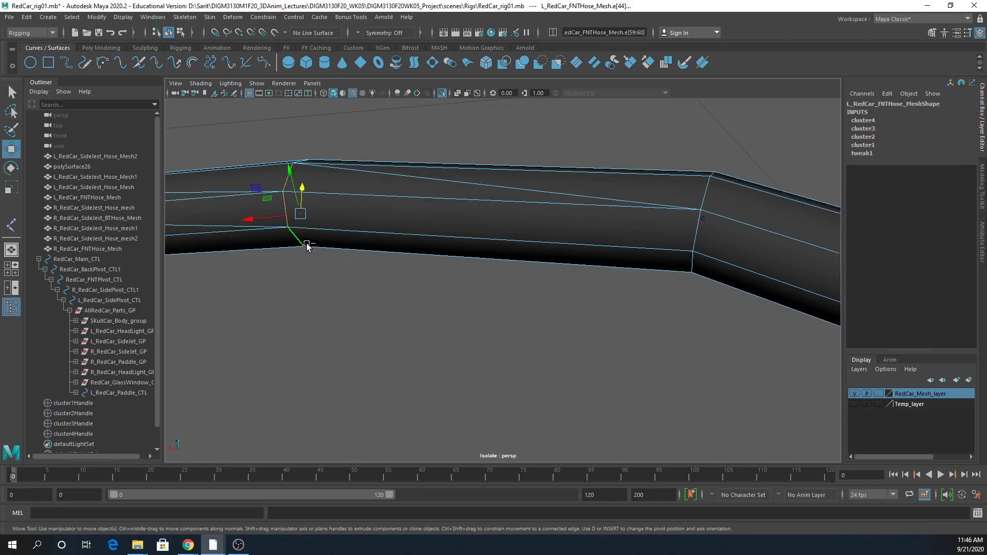
key(4)
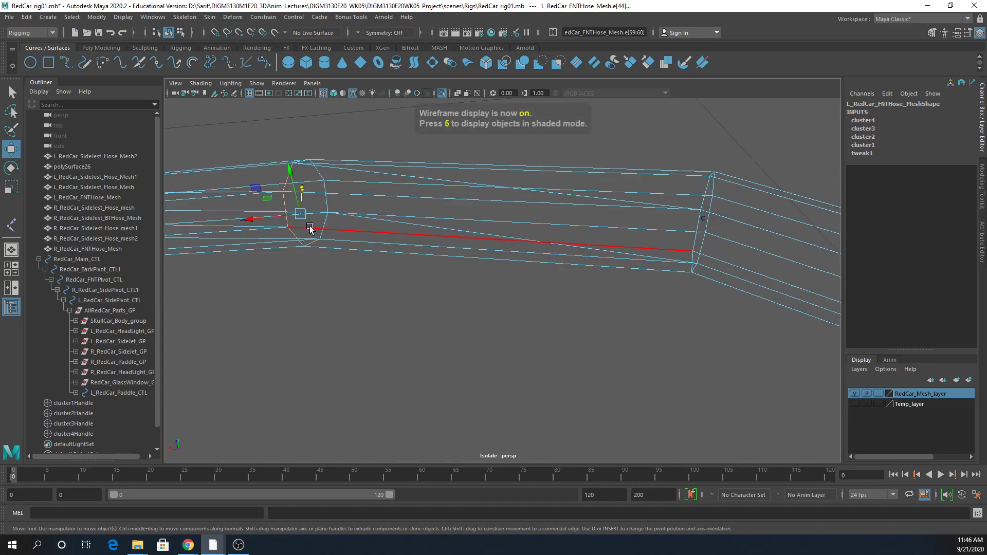
click(326, 227)
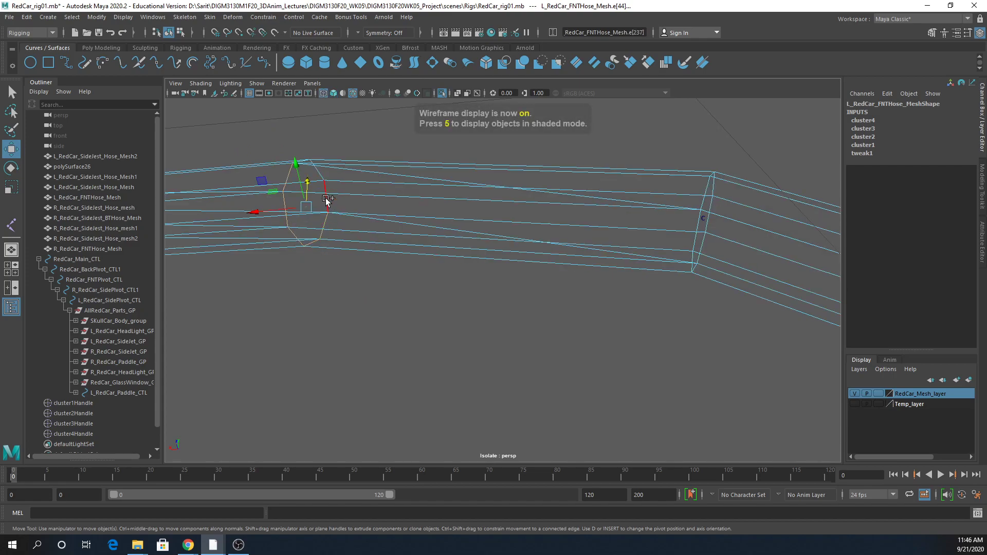
alt+right_drag(483, 302, 430, 291)
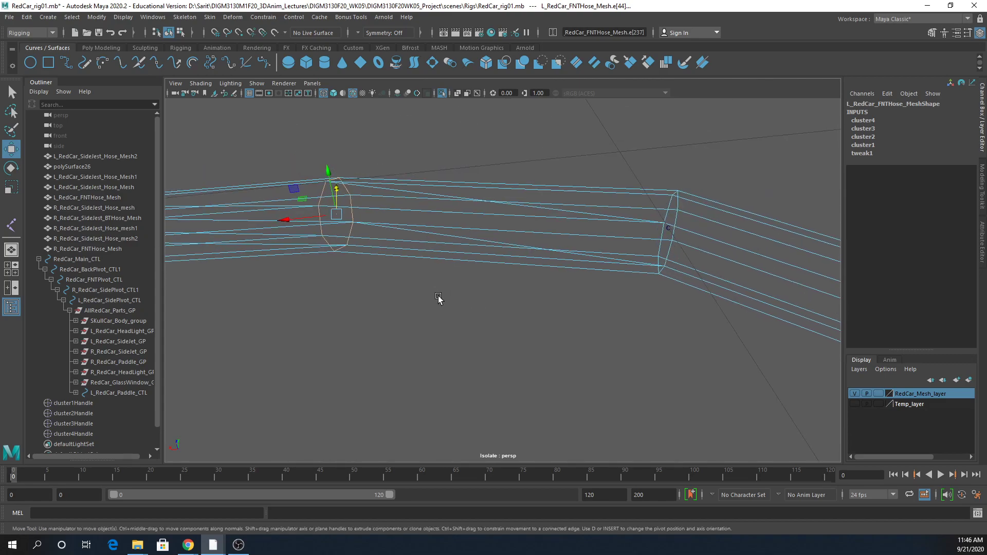
key(ctrl+alt+c)
Create a cluster on the fourth edge loop of the hose tube, further away from the connector.
alt+middle_drag(331, 304, 555, 321)
alt+drag(555, 322, 505, 286)
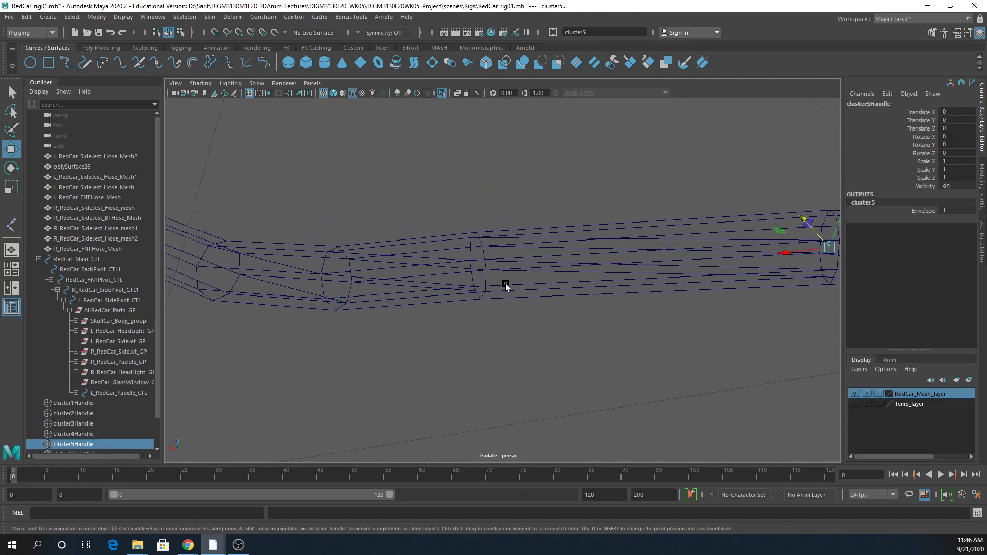
right_drag(473, 277, 472, 242)
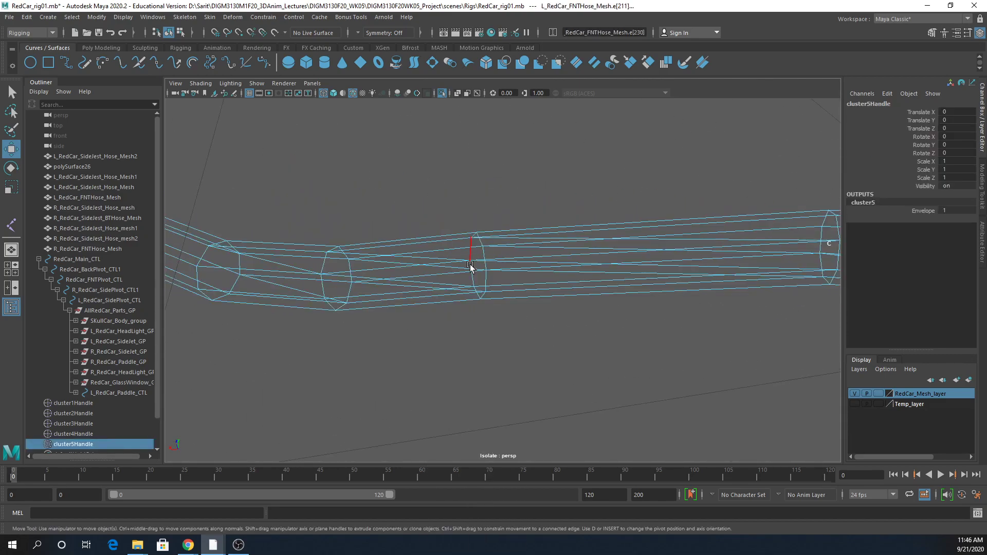
click(473, 277)
click(478, 294)
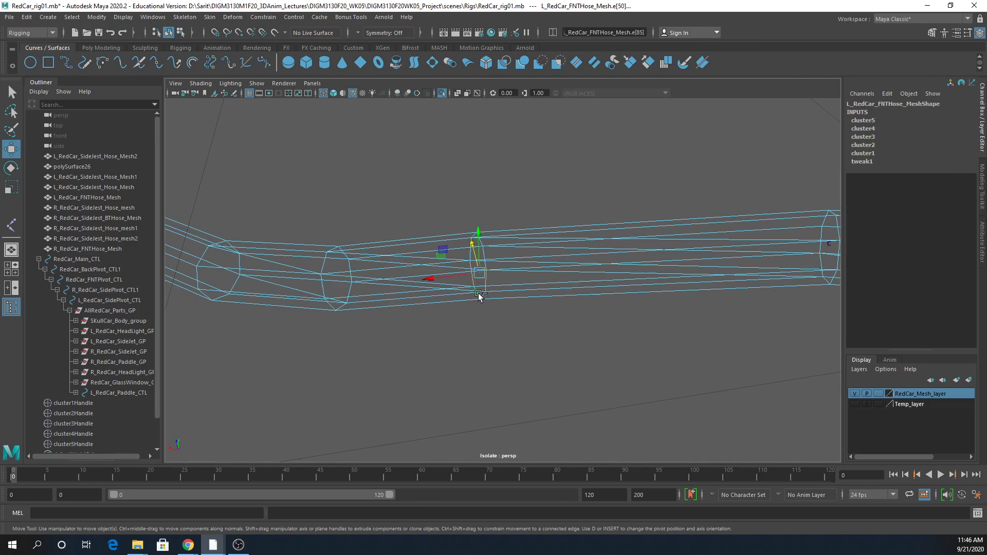
key(q)
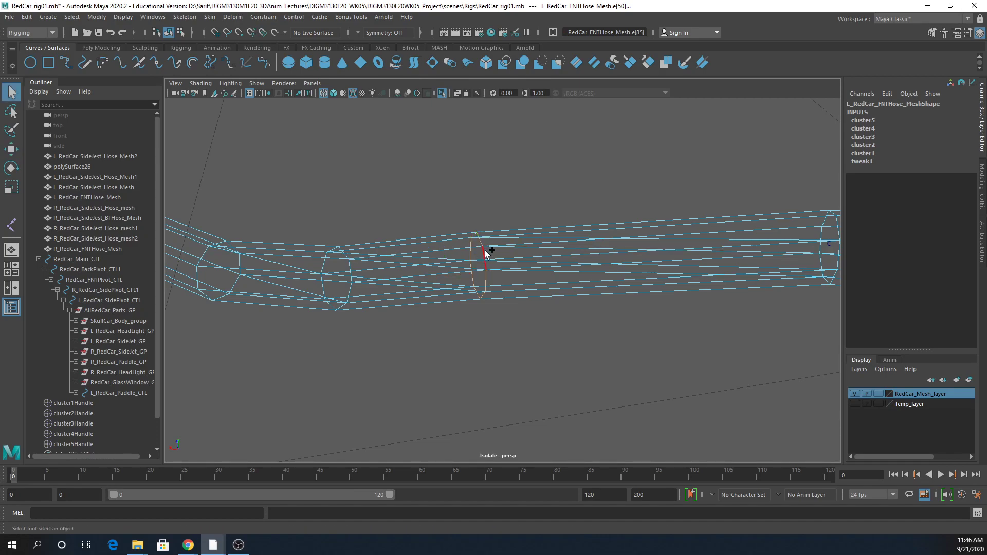
Create a cluster on the fifth edge loop of the hose tube.
alt+middle_drag(366, 335, 412, 298)
right_drag(415, 295, 409, 232)
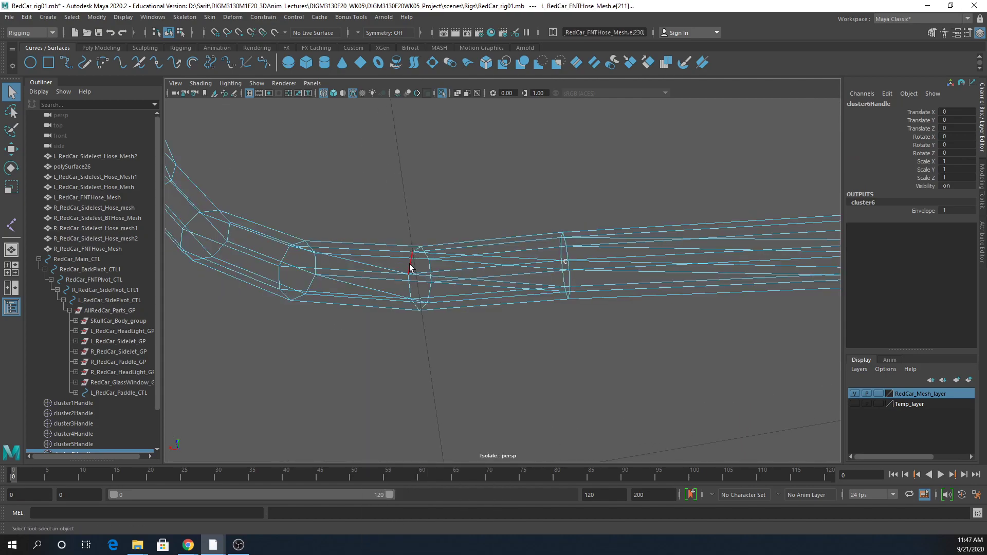
double_click(412, 264)
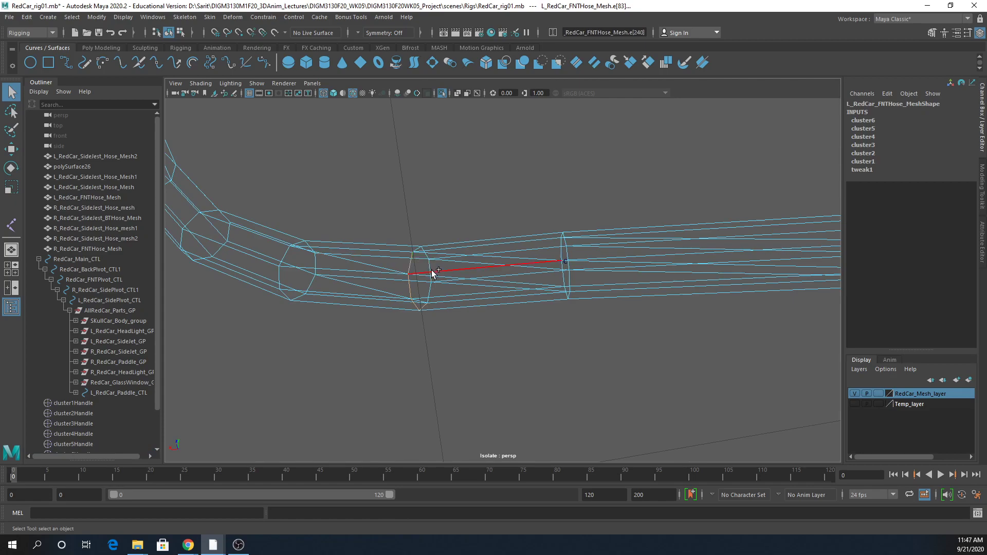
shift+click(428, 292)
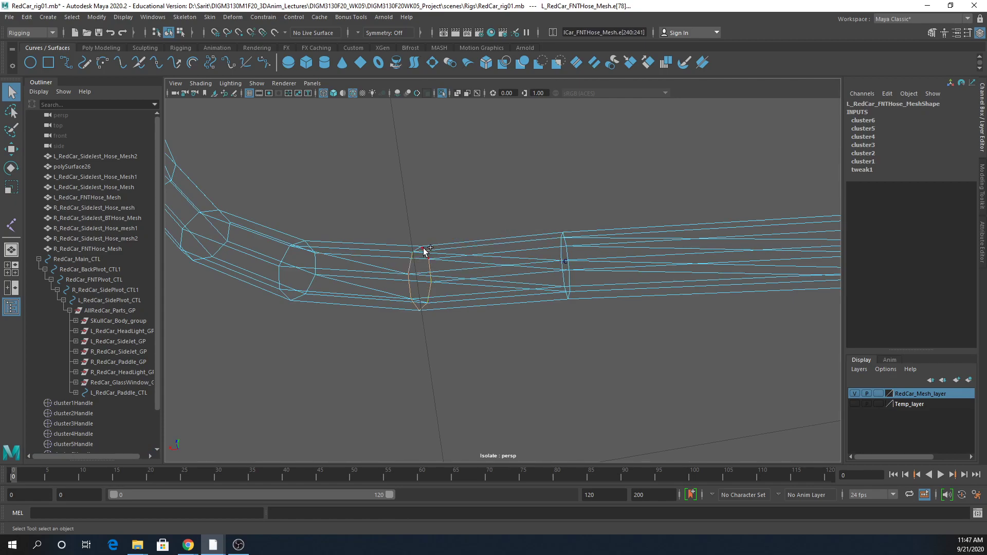
key(g)
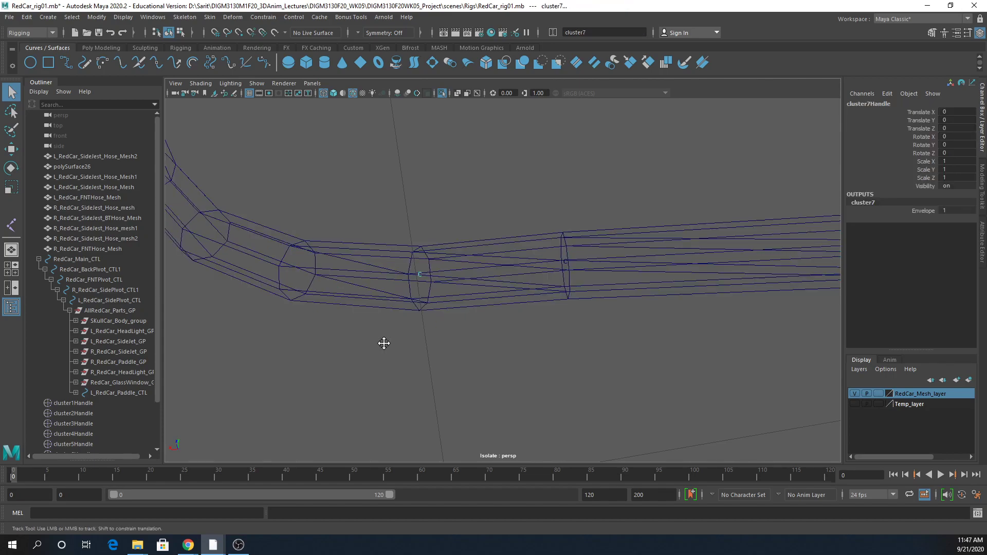
Create a cluster on the sixth edge loop of the hose tube, where the tube begins to curve.
alt+middle_drag(383, 343, 613, 404)
right_drag(496, 327, 502, 298)
right_drag(503, 261, 502, 235)
click(495, 313)
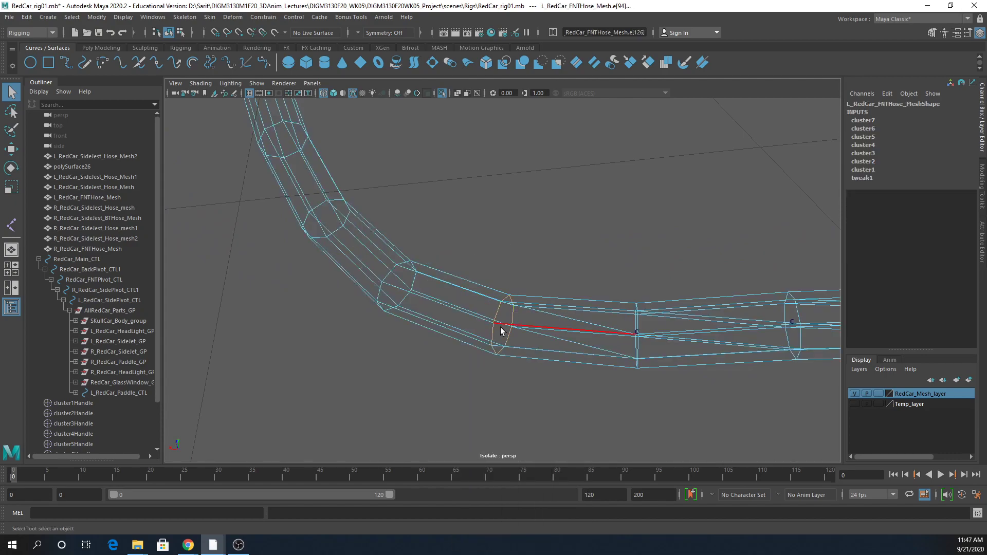
key(g)
Create separate clusters on the seventh and eighth edge loops in the bend of the hose tube.
right_drag(393, 272, 396, 233)
click(389, 277)
double_click(389, 277)
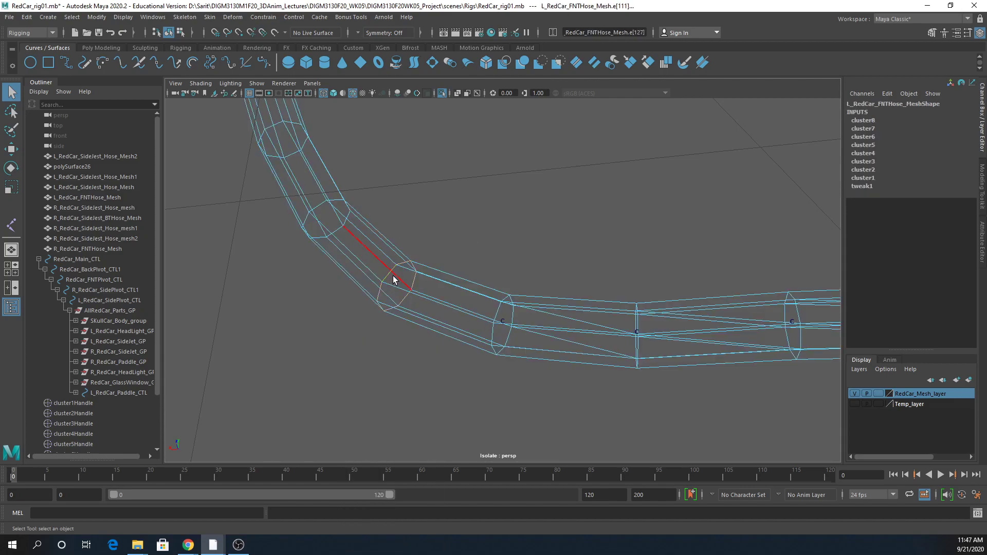
key(g)
alt+drag(360, 286, 446, 319)
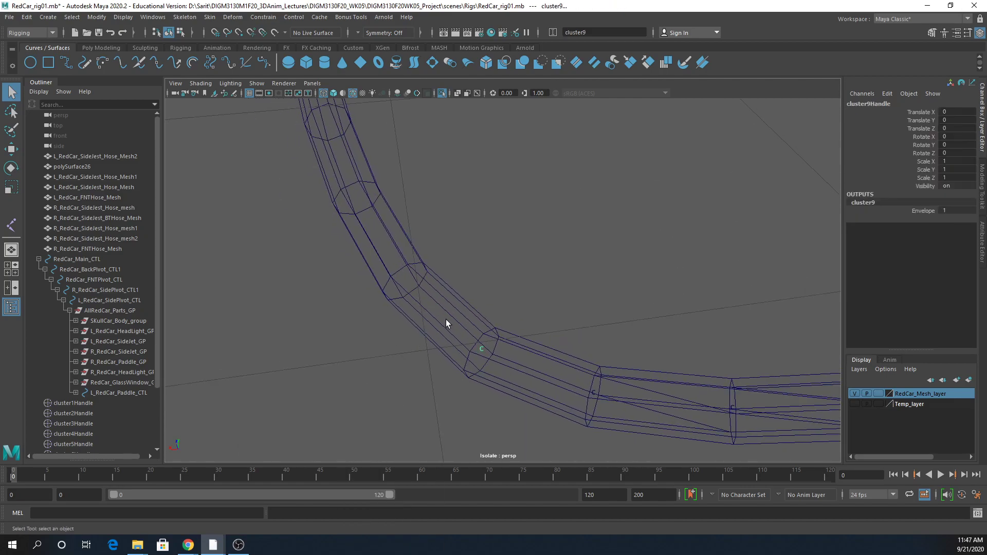
right_drag(396, 269, 400, 230)
click(400, 272)
key(g)
Switch to shaded display and create a cluster on the ninth edge loop of the hose tube.
alt+middle_drag(418, 276, 488, 344)
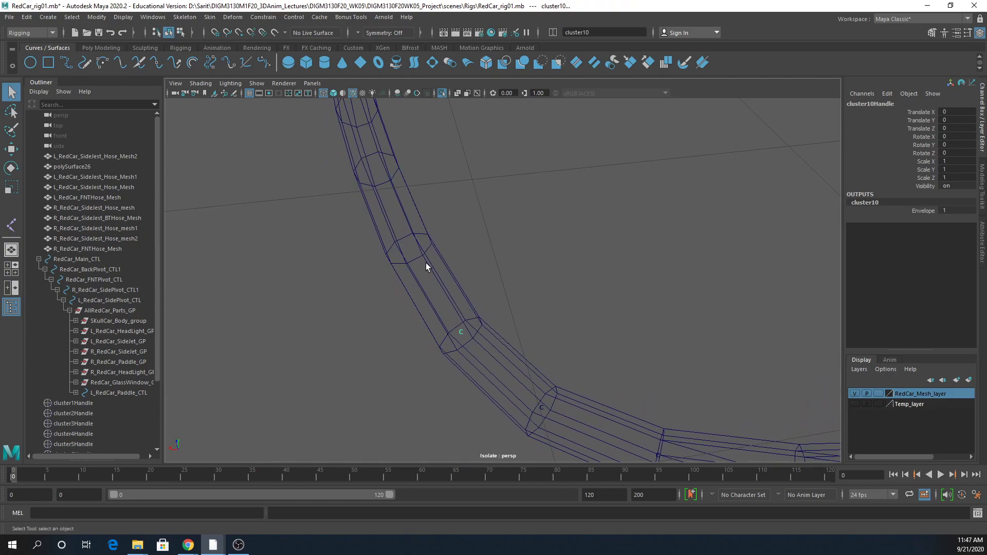
key(5)
right_click(408, 246)
click(407, 218)
click(409, 241)
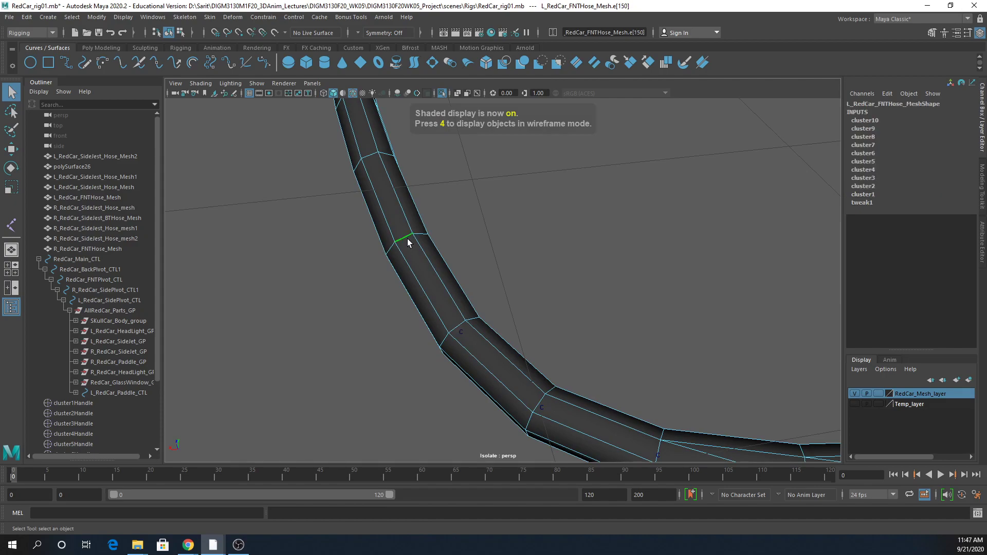
key(g)
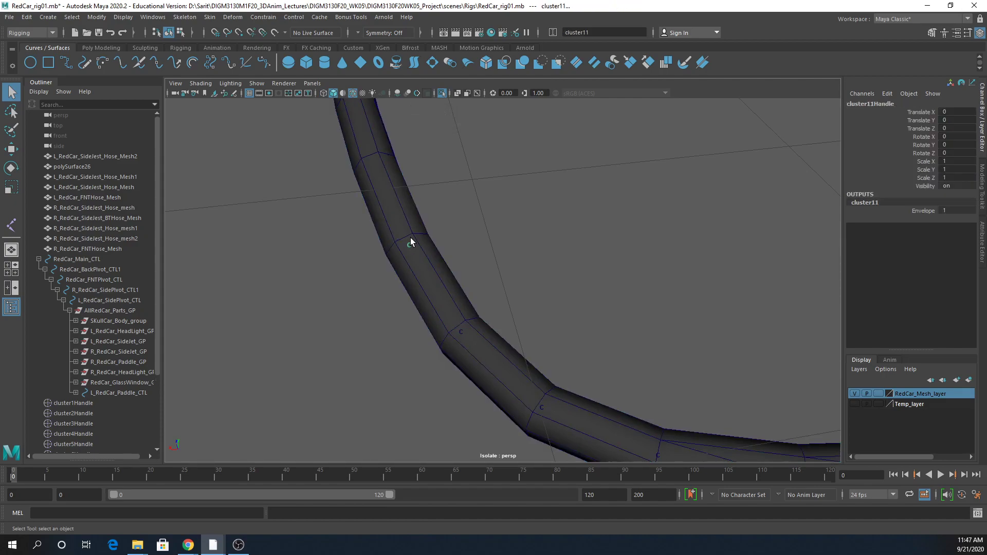
Create a cluster on the tenth edge loop of the hose tube, two loops before the free end.
alt+drag(376, 247, 410, 225)
right_drag(409, 226, 408, 195)
click(399, 214)
alt+middle_drag(399, 214, 443, 321)
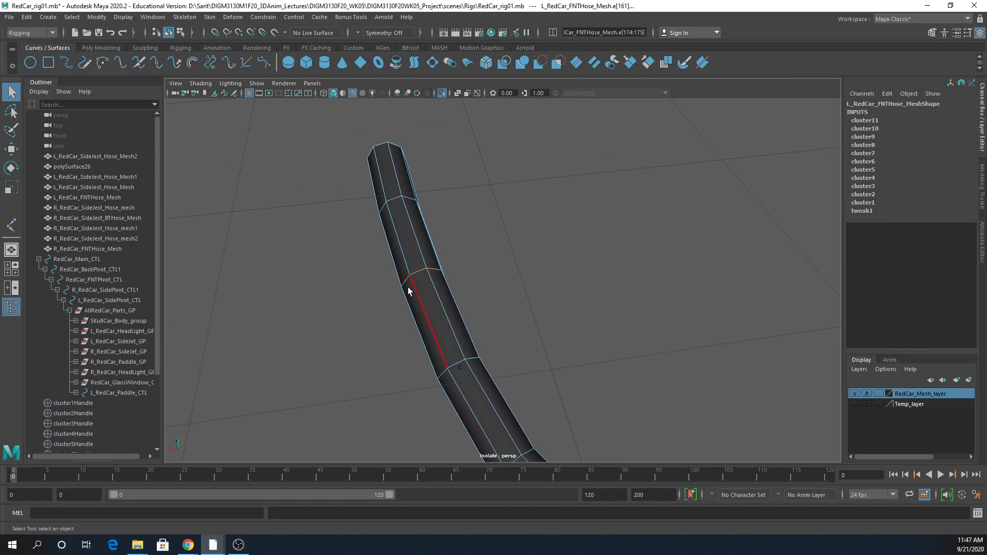
key(g)
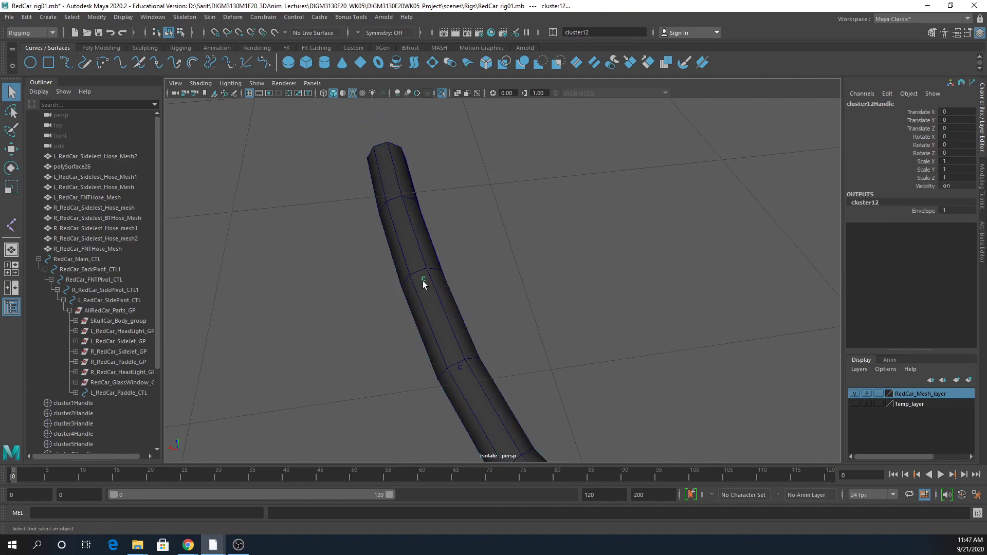
Create separate clusters on the last two edge loops at the free end of the hose tube.
right_drag(405, 202, 408, 176)
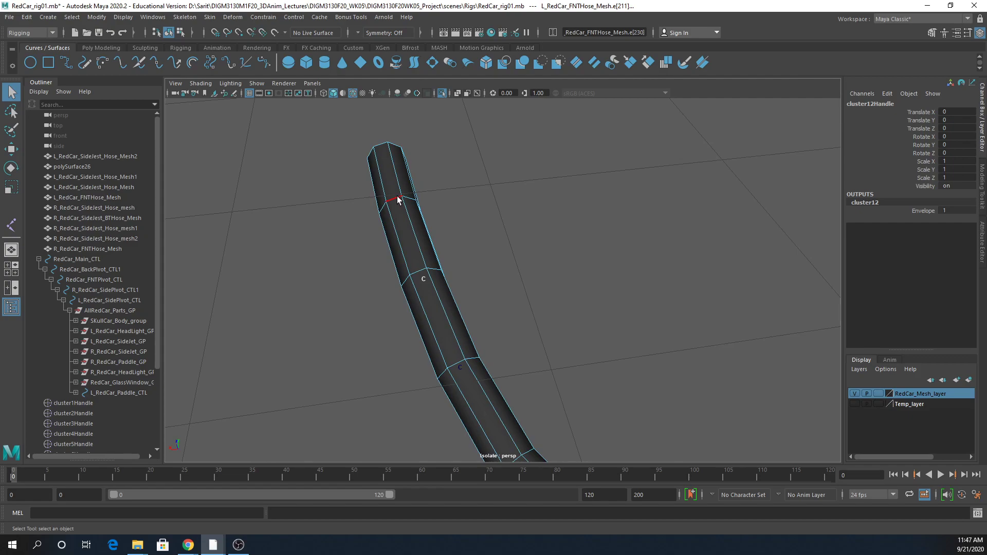
click(399, 200)
key(g)
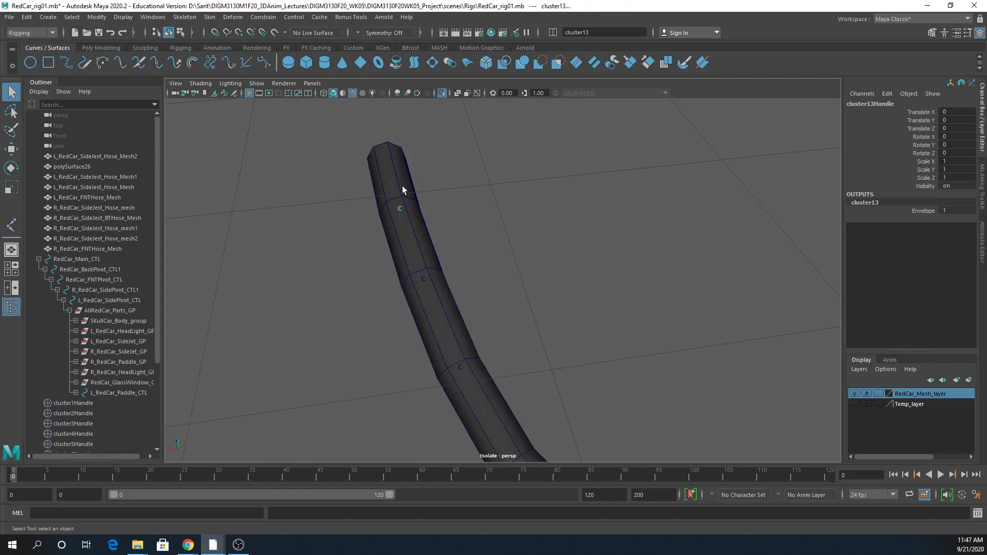
alt+middle_drag(403, 191, 415, 231)
right_drag(397, 180, 400, 154)
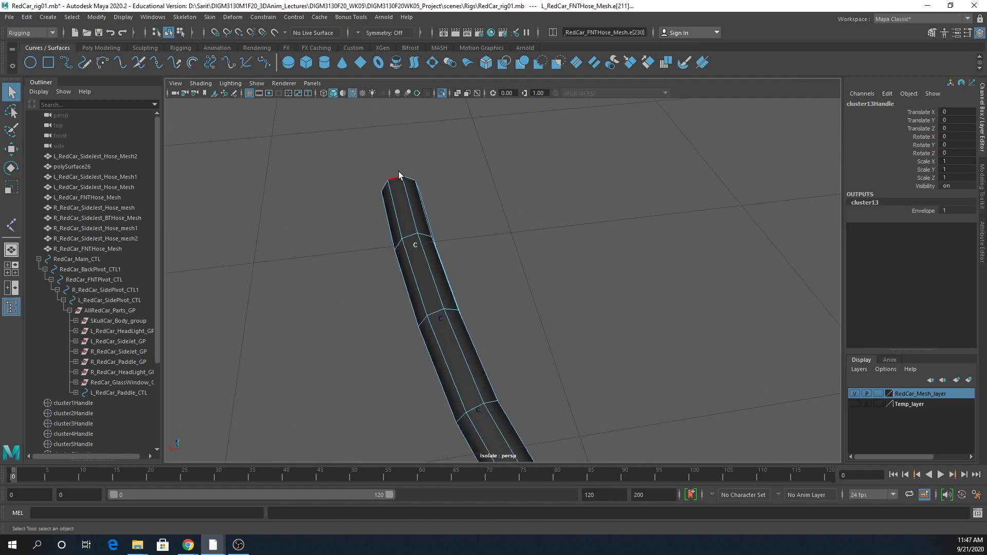
click(395, 179)
key(g)
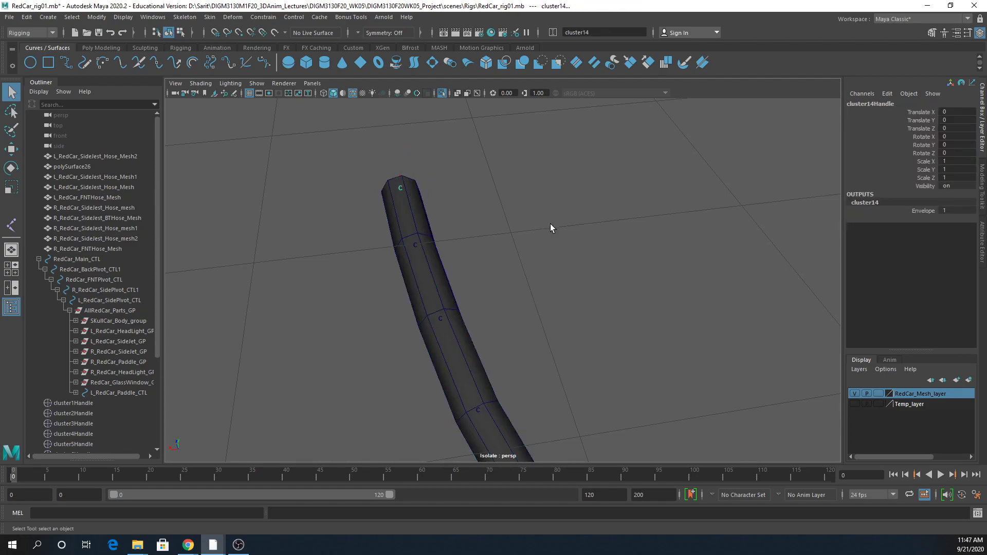
Temporarily hide the polygon meshes in the viewport to examine the row of clusters along the hose.
scroll(544, 226, down, 6)
alt+middle_drag(463, 209, 463, 230)
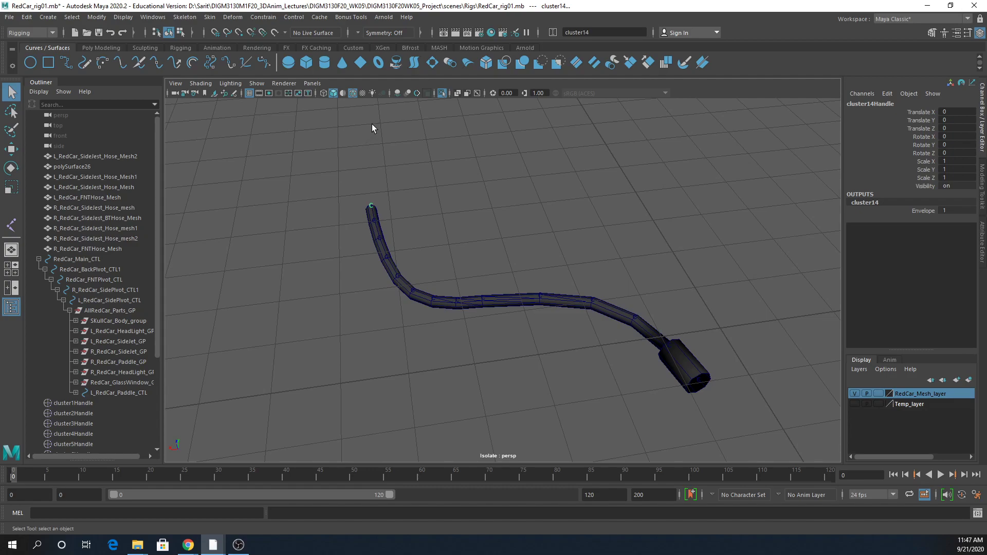
click(257, 83)
click(268, 189)
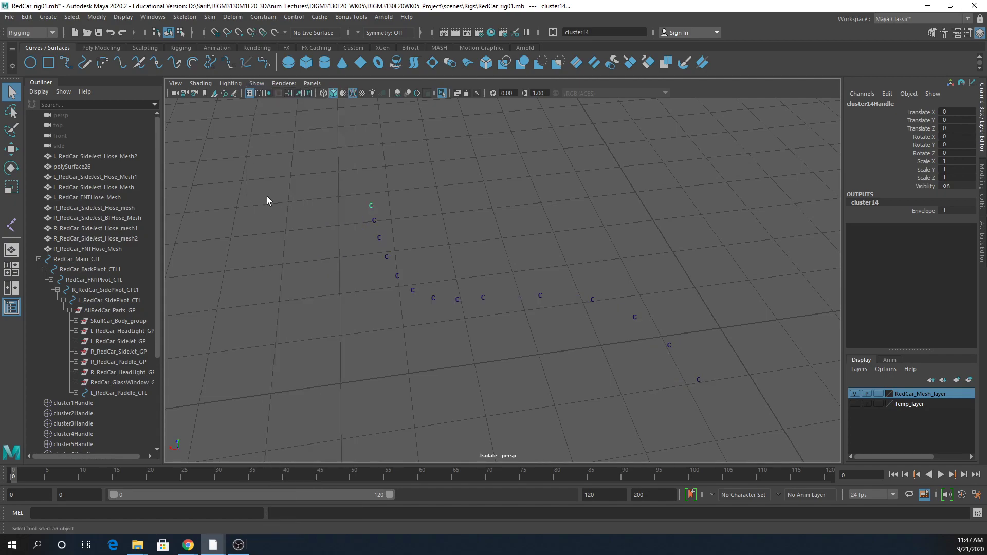
click(482, 328)
alt+drag(496, 358, 453, 366)
alt+drag(525, 399, 524, 396)
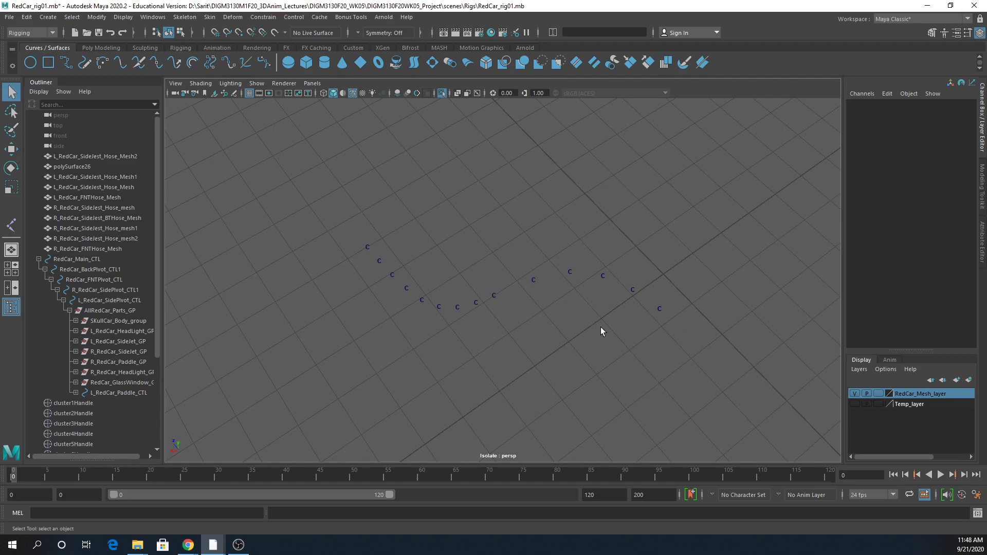
click(256, 83)
click(262, 118)
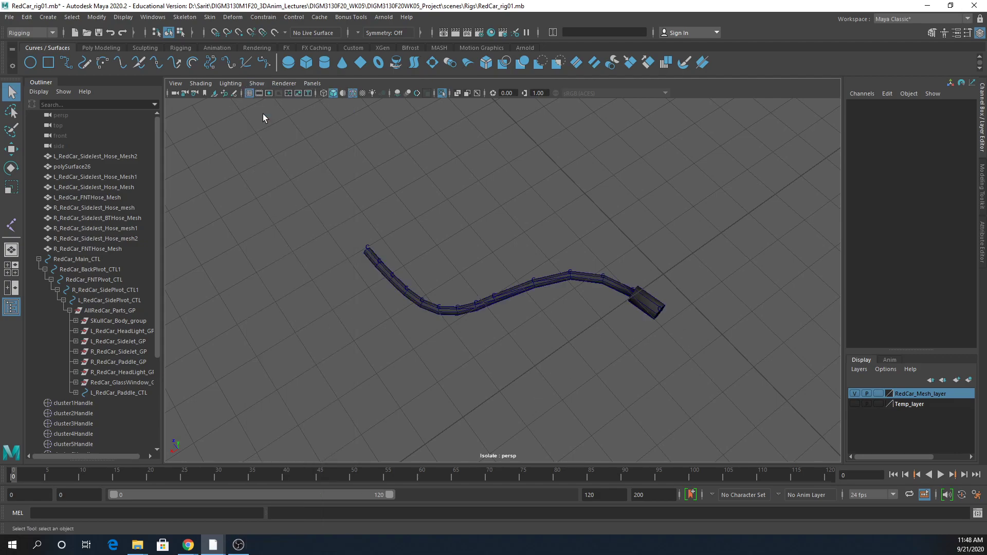
Start the Joint tool, hide the polygon meshes so only the hose clusters show, and turn on point snapping.
alt+right_drag(674, 319, 621, 313)
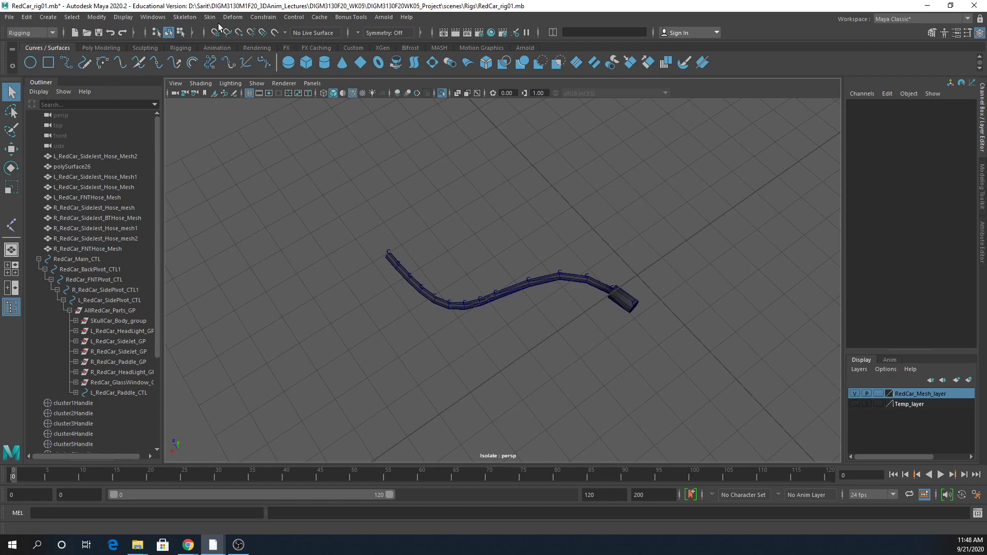
click(189, 18)
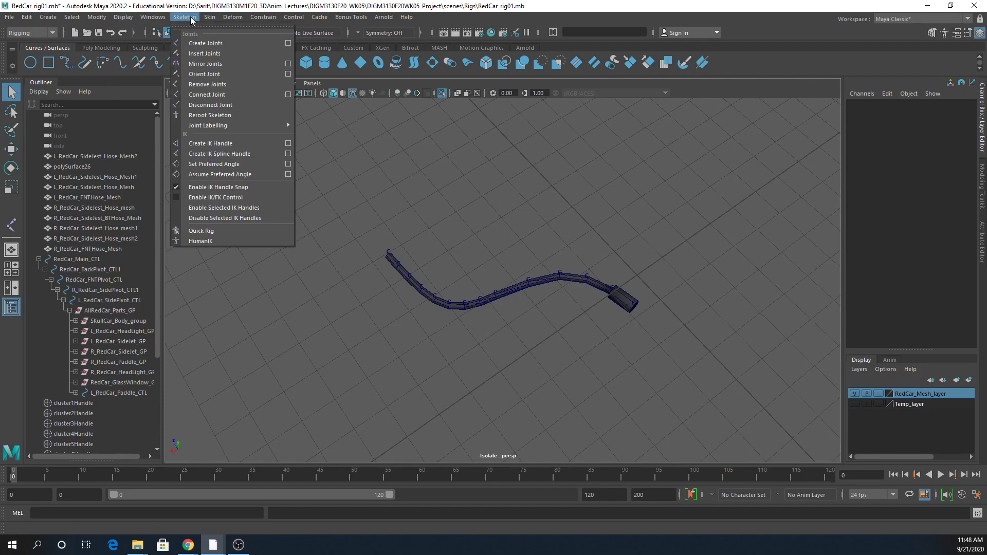
click(209, 44)
scroll(573, 286, up, 2)
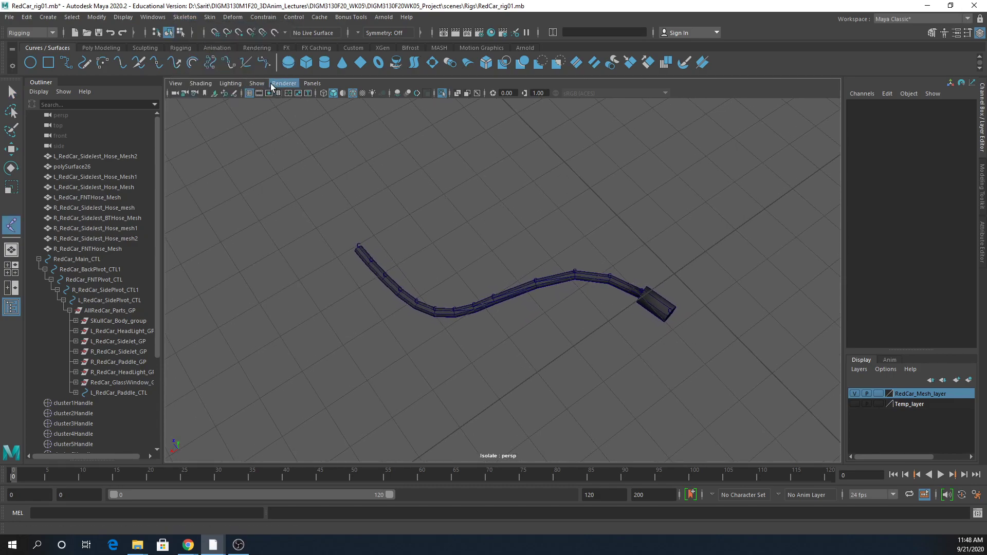
click(257, 83)
click(271, 190)
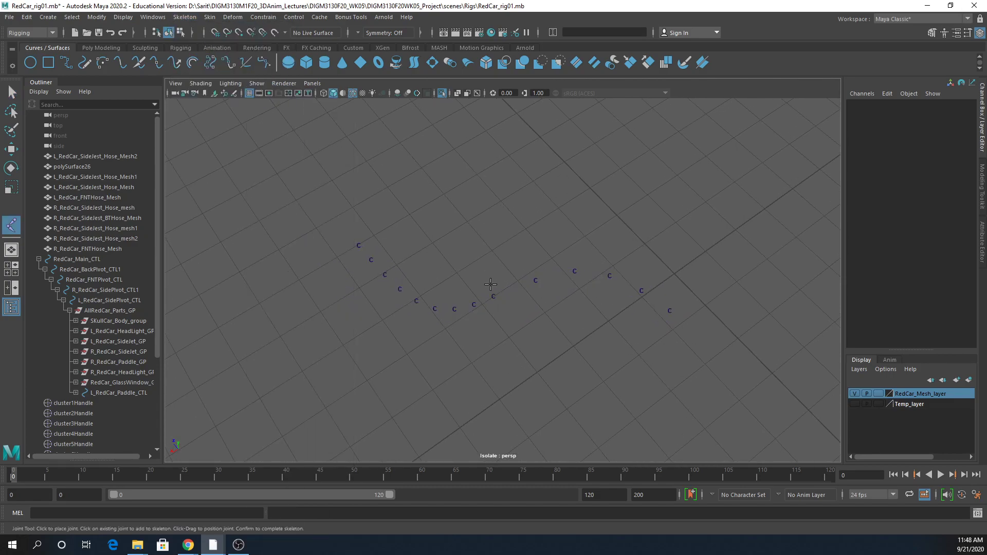
click(238, 34)
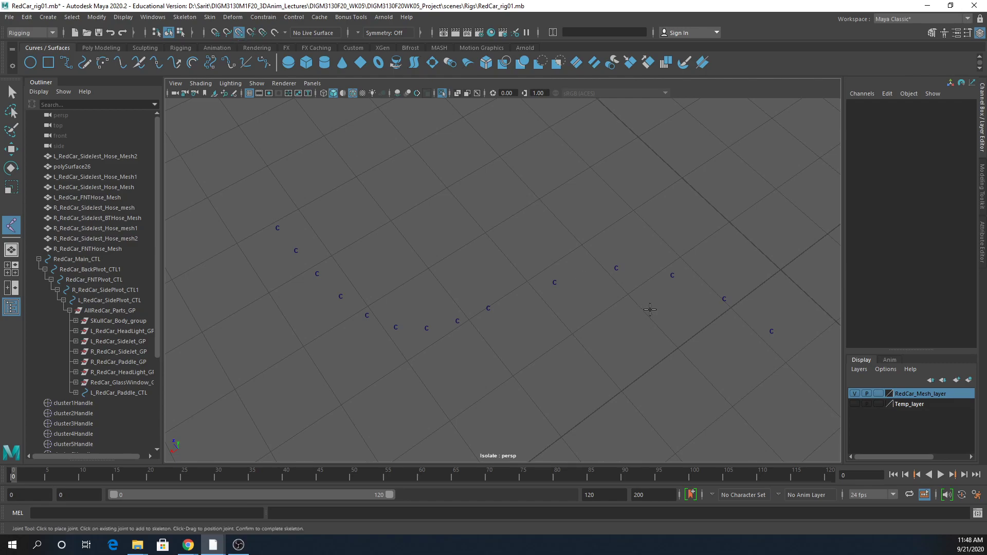
Build a 14-joint chain snapped to each cluster, from the hose's thick sleeve end to the free end of the tube.
click(771, 332)
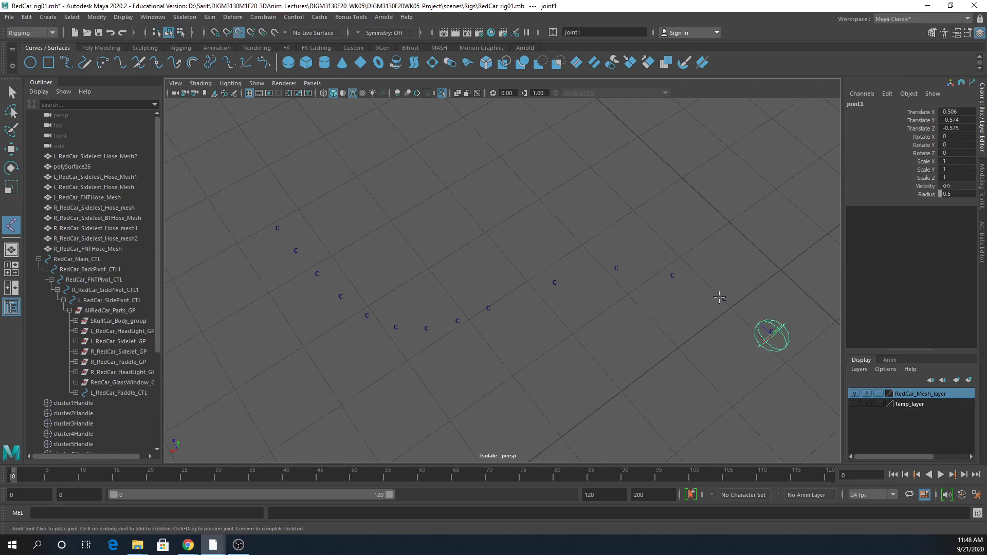
click(720, 298)
click(672, 277)
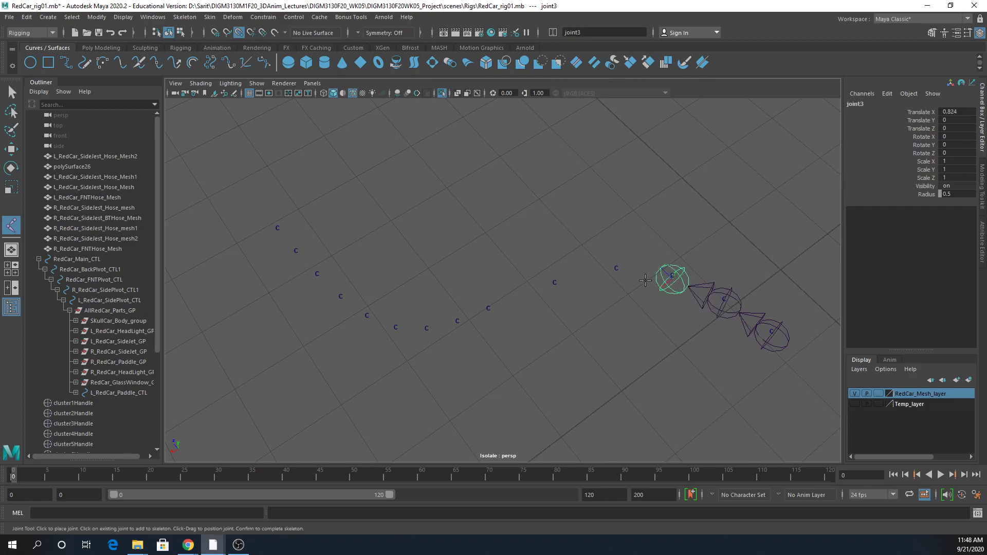
click(617, 271)
click(554, 283)
click(488, 308)
click(457, 321)
click(420, 327)
click(398, 326)
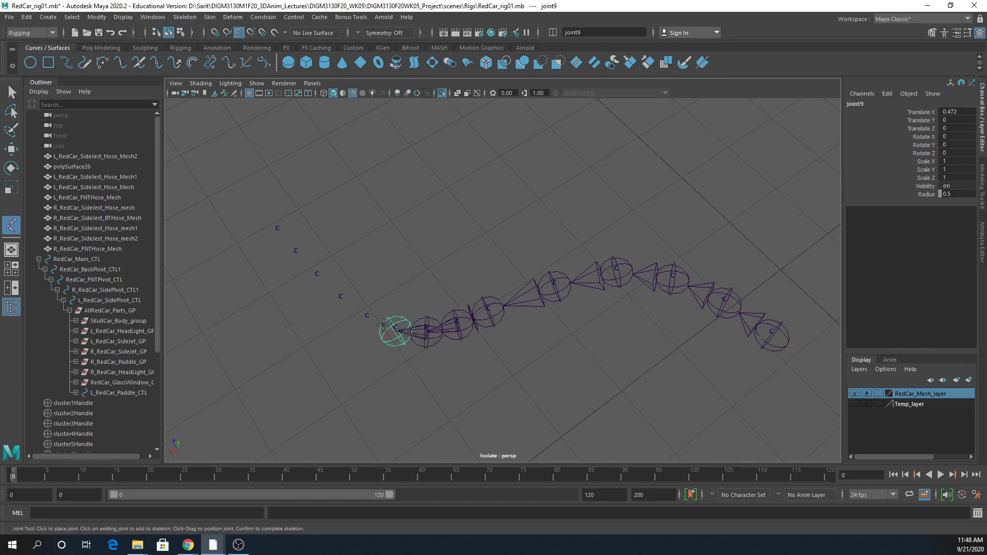
click(366, 316)
click(340, 296)
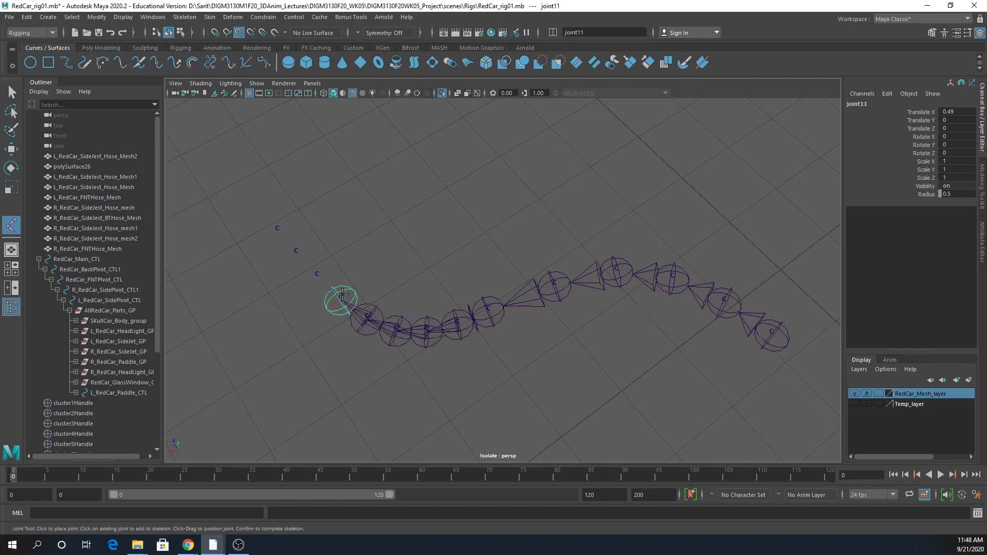
click(317, 273)
click(297, 250)
click(278, 228)
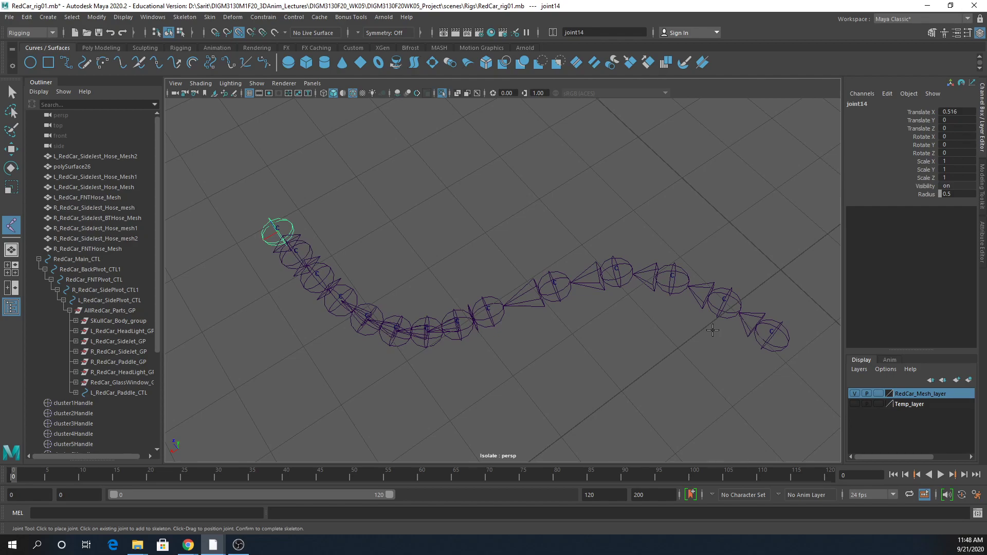
key(Return)
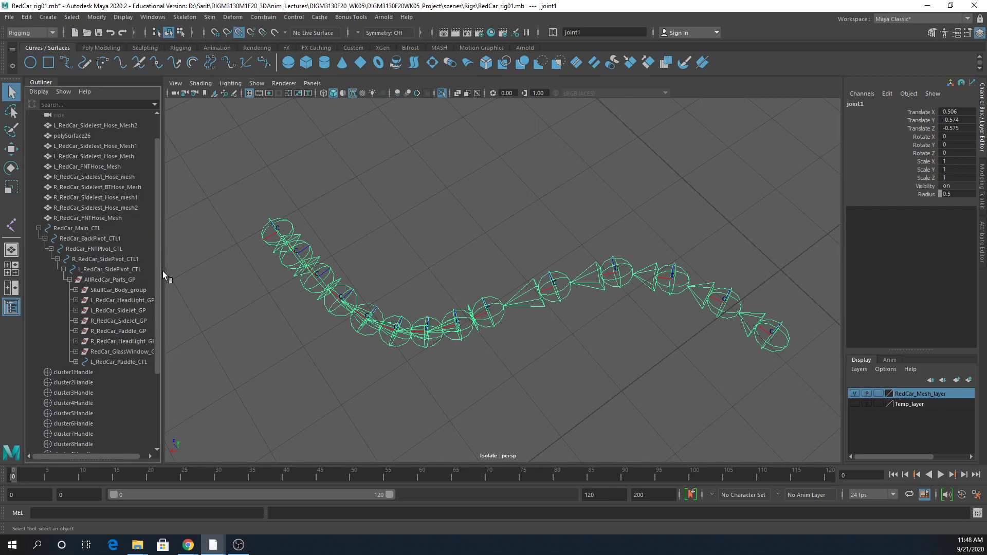
Delete the hose's guide clusters, cluster1Handle through cluster14Handle.
drag(162, 263, 165, 365)
click(82, 272)
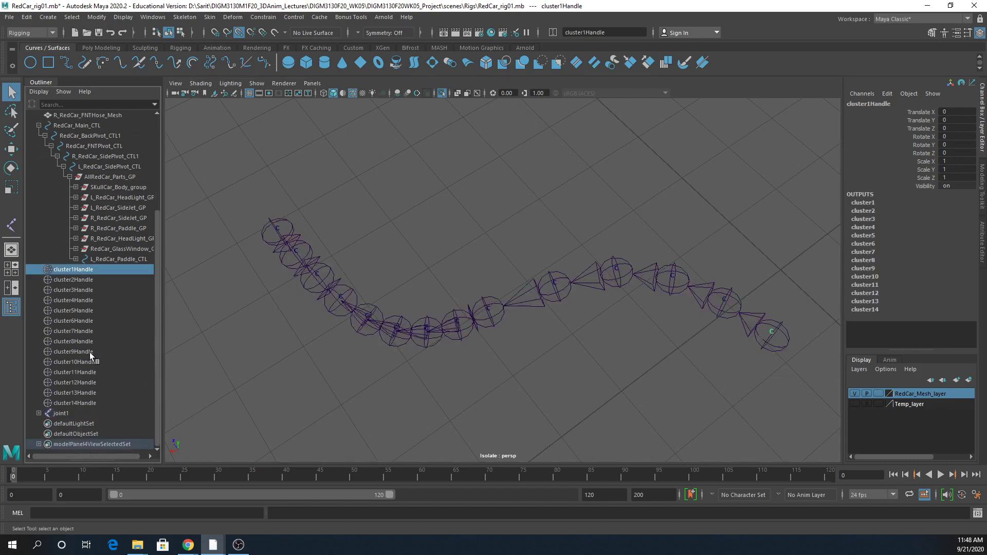
shift+click(83, 401)
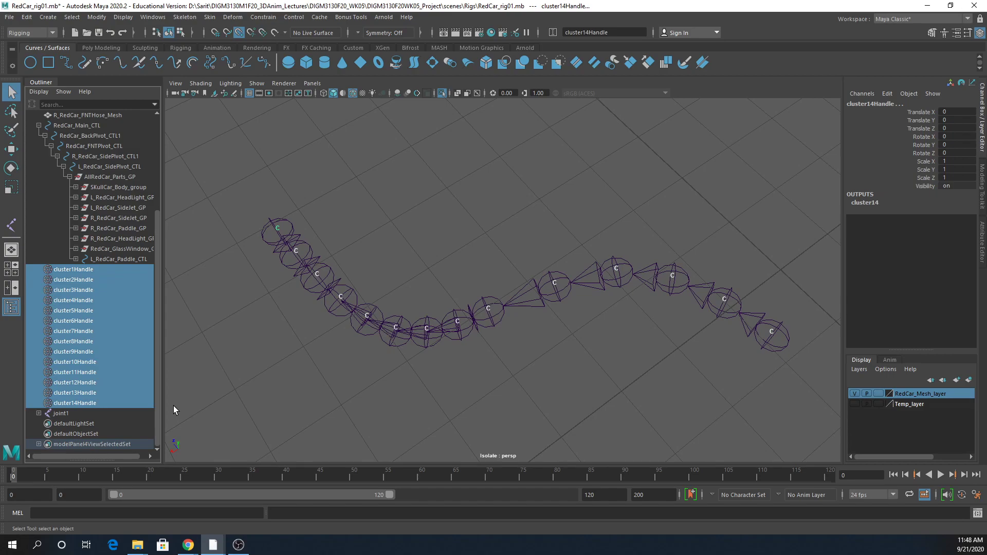
key(Delete)
Expand the complete joint1 hierarchy in the Outliner so that every joint down to joint14 is listed.
click(38, 403)
click(38, 404)
shift+click(38, 403)
drag(156, 337, 156, 428)
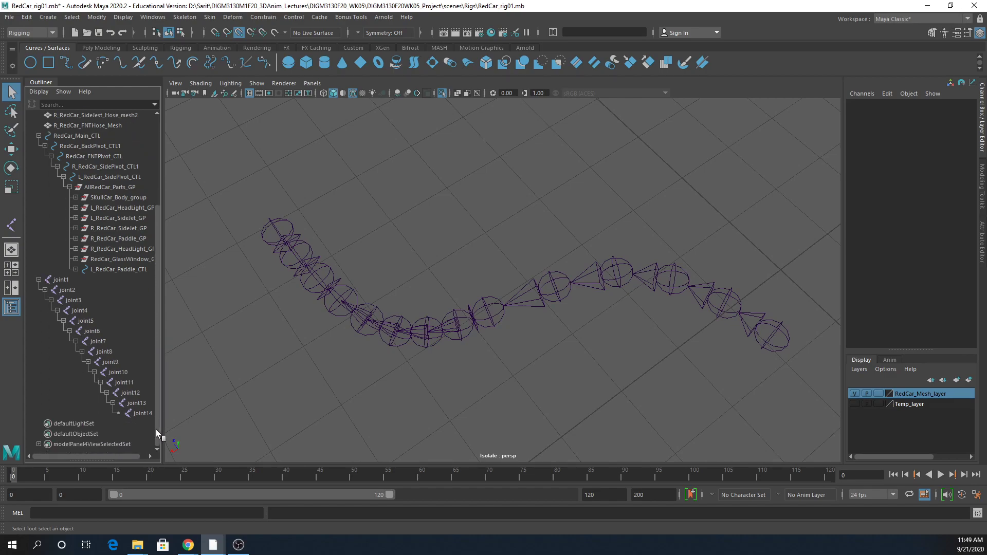
Redisplay all object types, take the whole car out of isolation, and set RedCar_Mesh_layer to template.
click(257, 83)
click(266, 115)
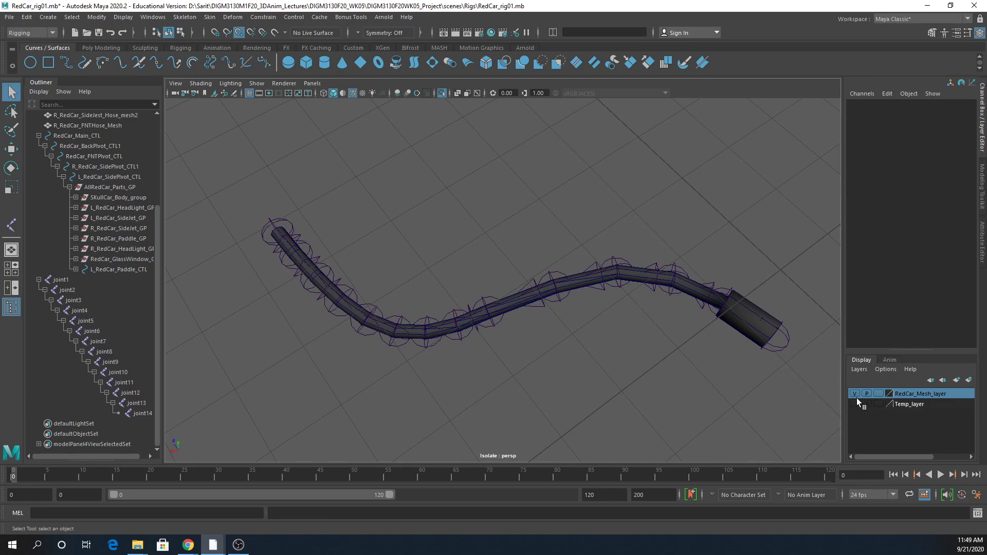
click(252, 84)
mouse_move(259, 105)
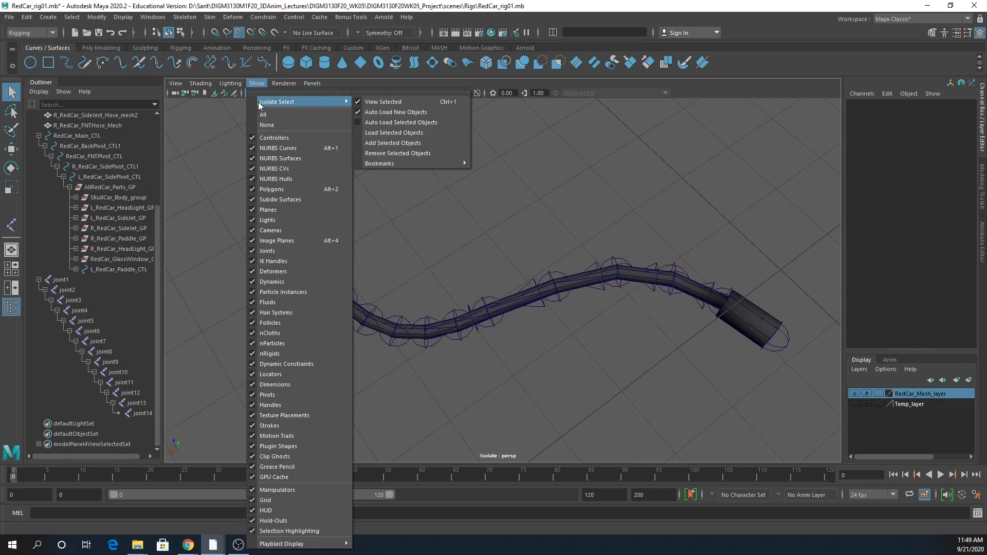
click(406, 102)
alt+drag(706, 346, 464, 378)
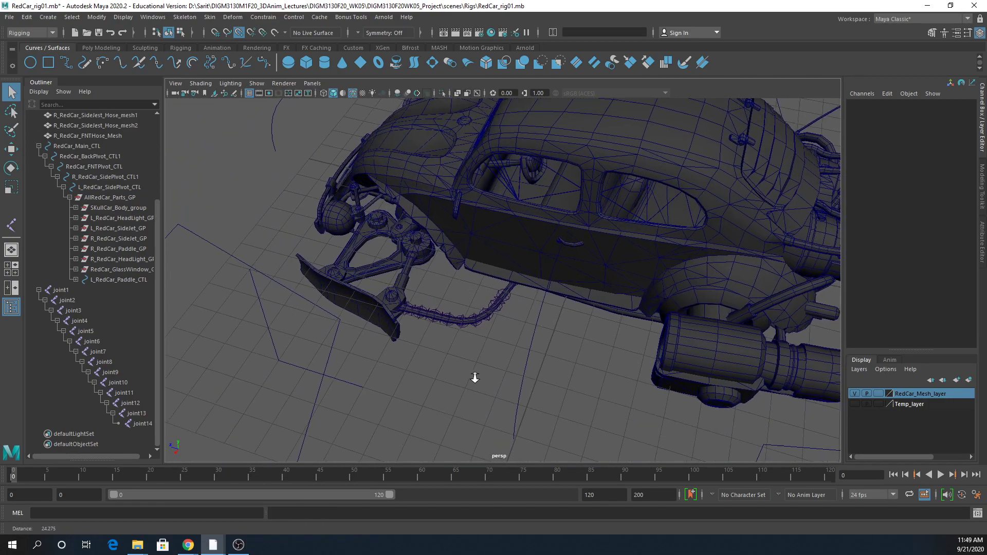
alt+right_drag(465, 379, 595, 397)
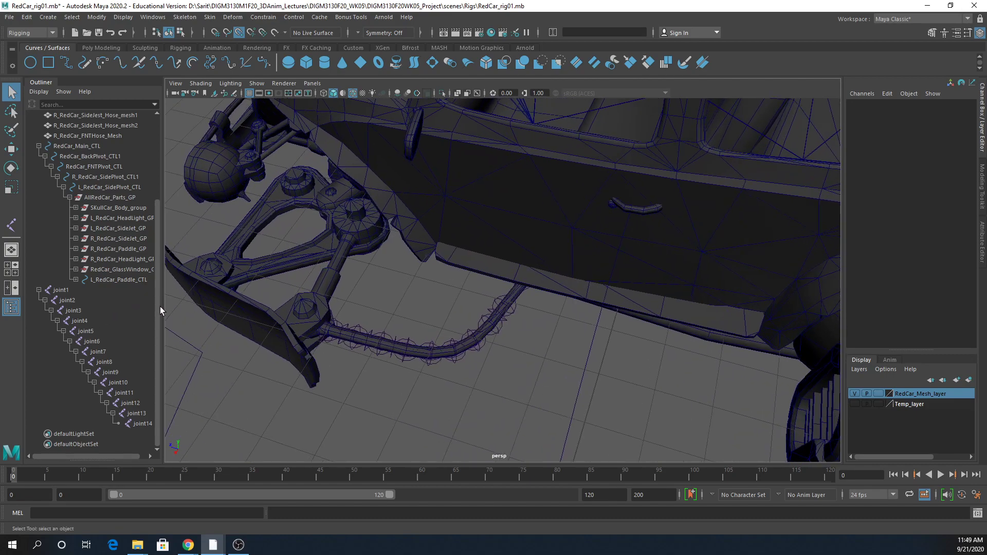
click(878, 394)
alt+drag(605, 379, 602, 357)
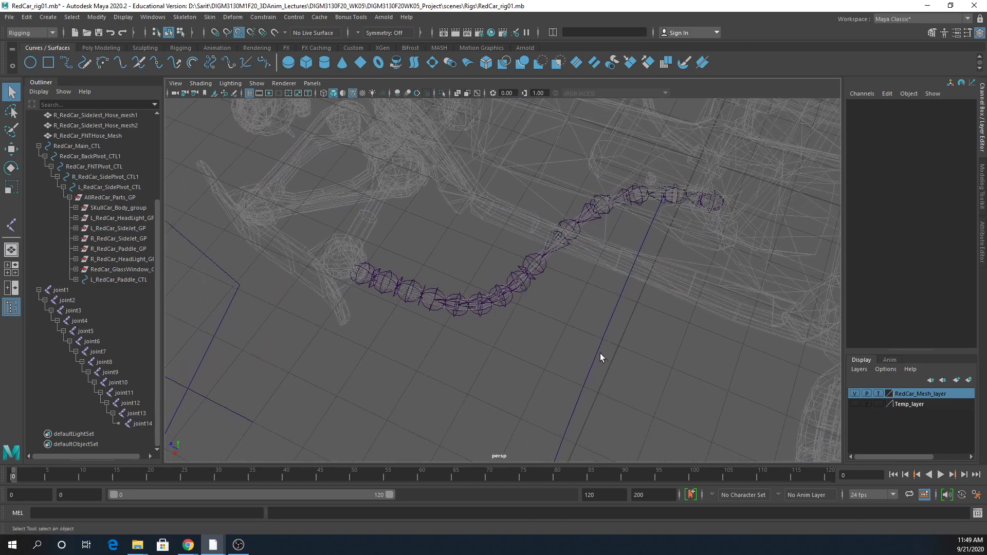
Rename the whole chain from joint1 to joint14 with the base name L_FNTHose_JNT.
click(60, 291)
shift+click(131, 424)
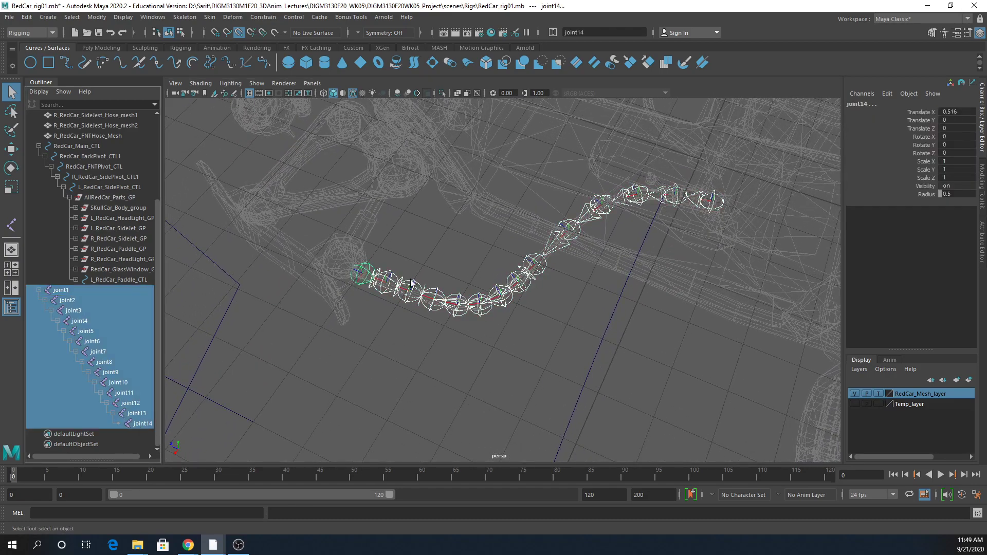
click(604, 32)
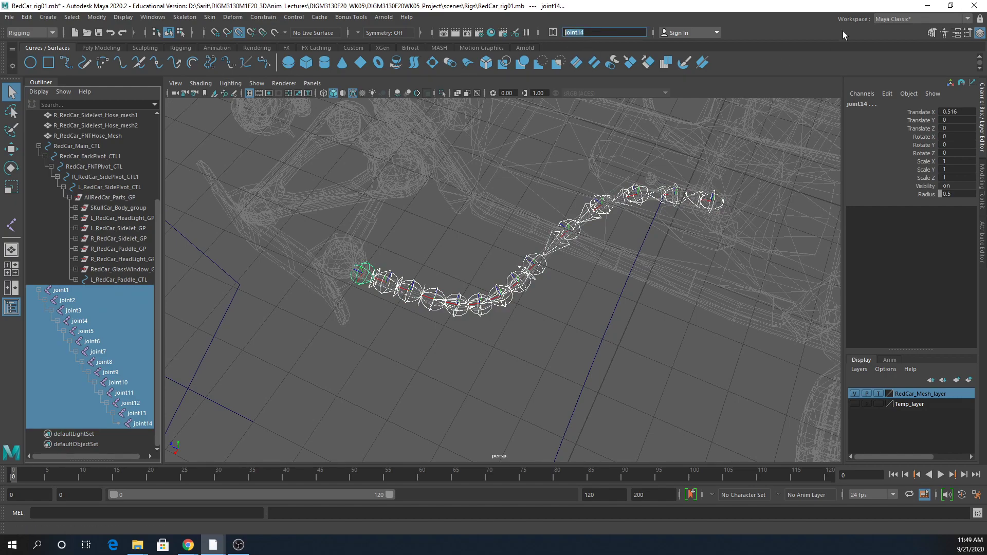
text(L)
text(Hose_JNT)
key(Return)
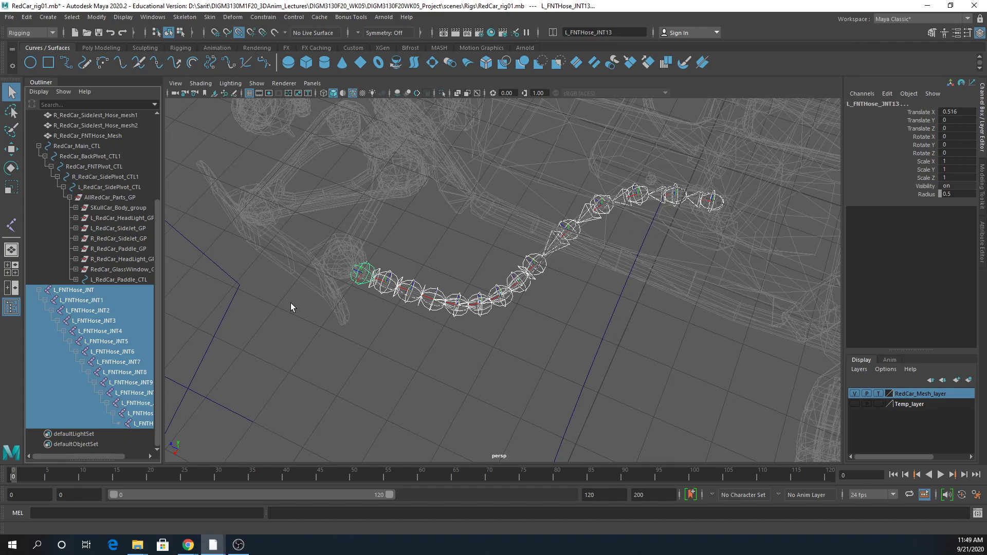
Set the radius of all the hose joints to 0.25.
alt+drag(472, 293, 494, 309)
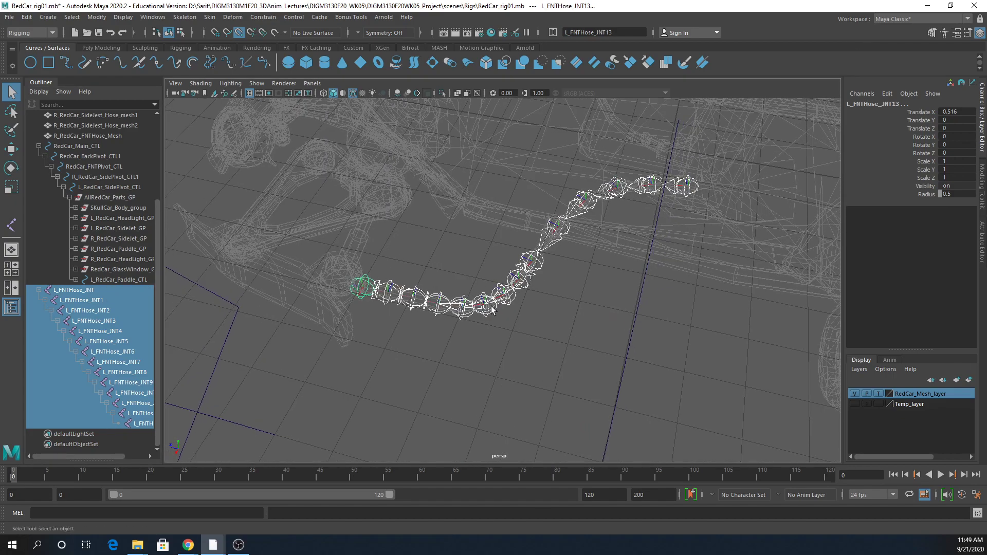
double_click(948, 193)
key(BackSpace)
text(0.25)
key(Return)
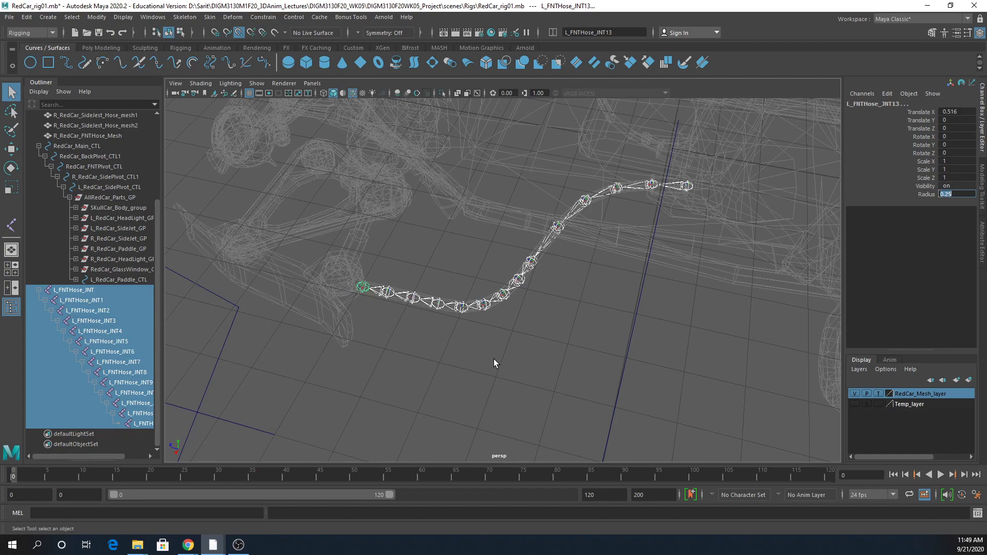
Set the radius of all the selected hose joints to 0.2.
alt+right_drag(494, 359, 601, 350)
double_click(956, 195)
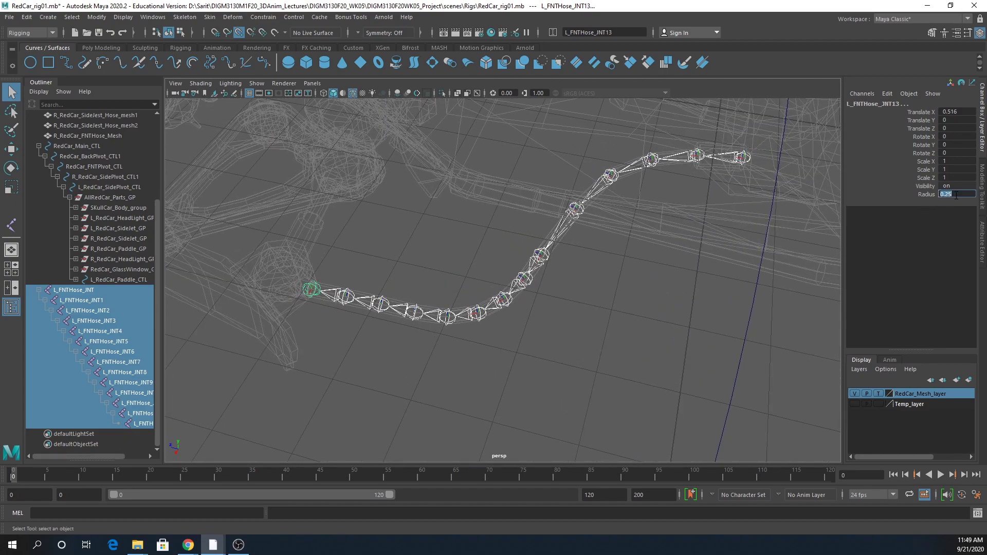
text(0.2)
key(Return)
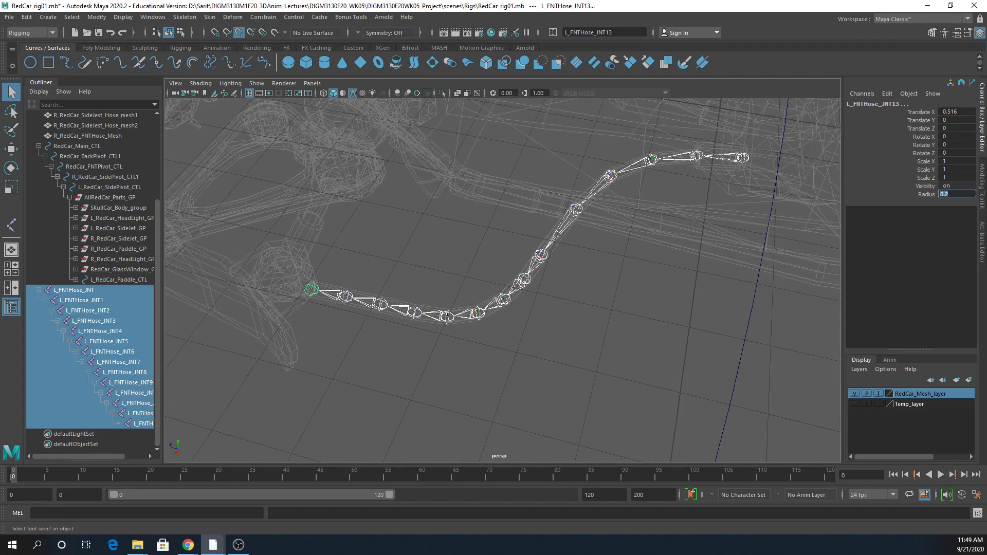
Reroot the hose skeleton at L_FNTHose_JNT13, the end joint beside the paddle.
alt+drag(738, 235, 623, 224)
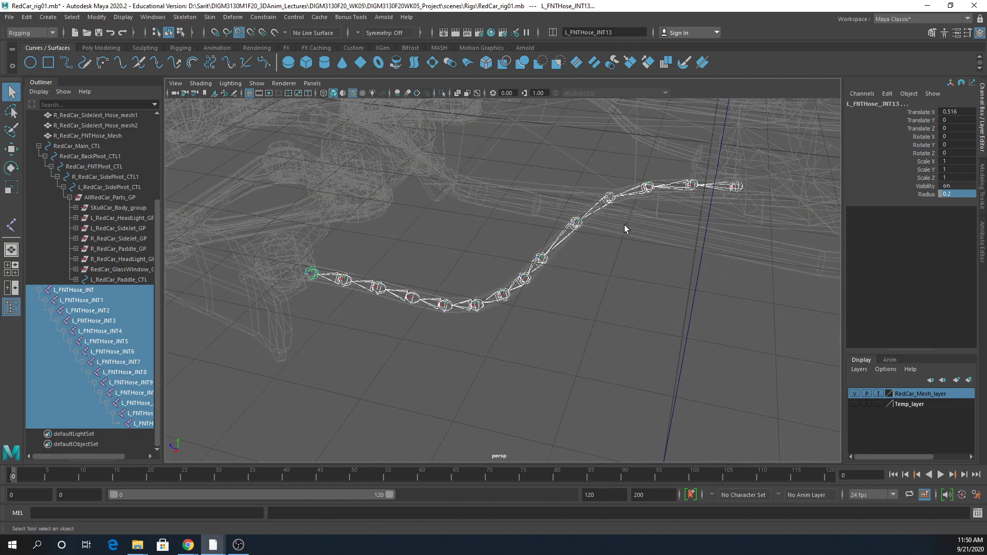
alt+drag(680, 239, 596, 307)
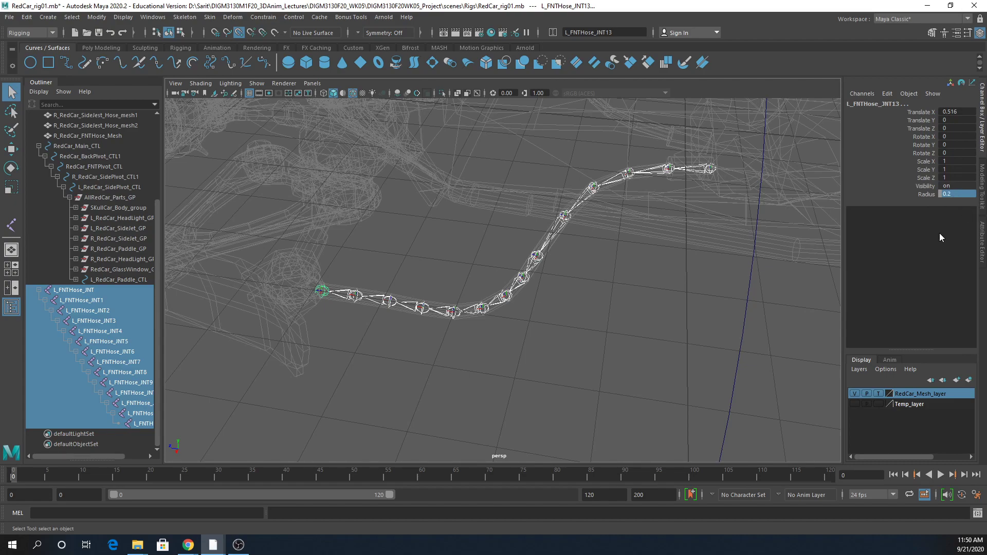
alt+drag(657, 300, 622, 353)
mouse_move(683, 319)
alt+mouse_down()
mouse_move(685, 332)
mouse_move(668, 340)
mouse_move(610, 341)
mouse_move(690, 318)
alt+mouse_up()
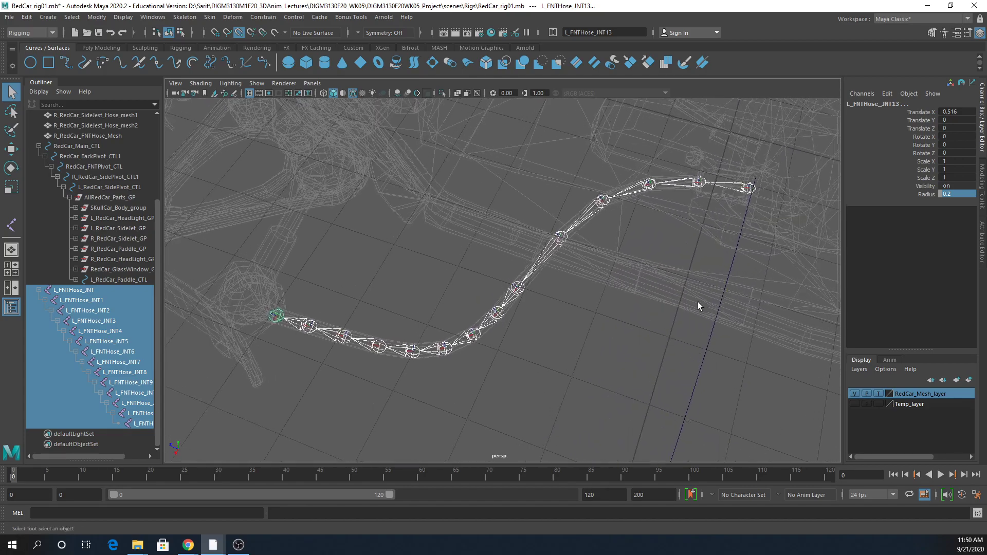
click(751, 189)
alt+drag(752, 188, 696, 267)
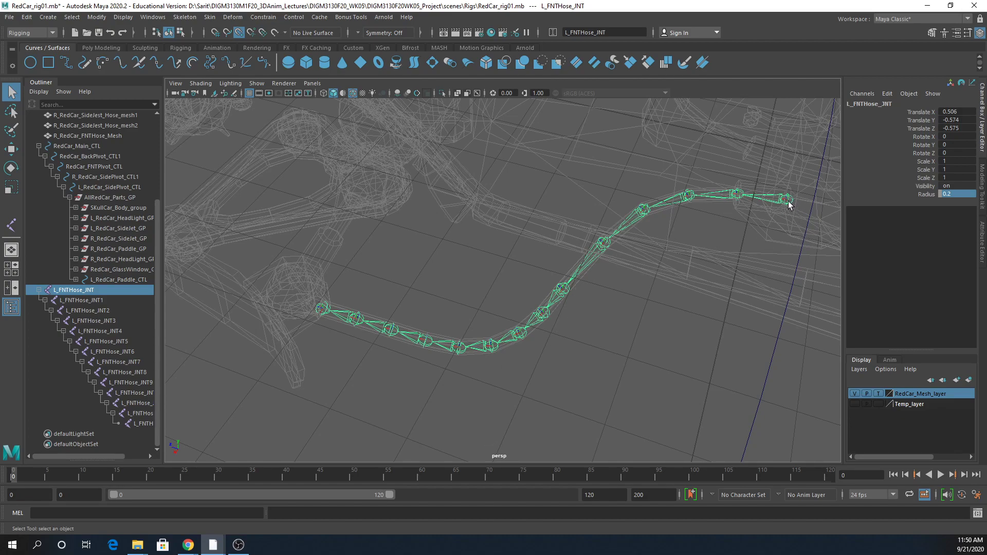
click(323, 308)
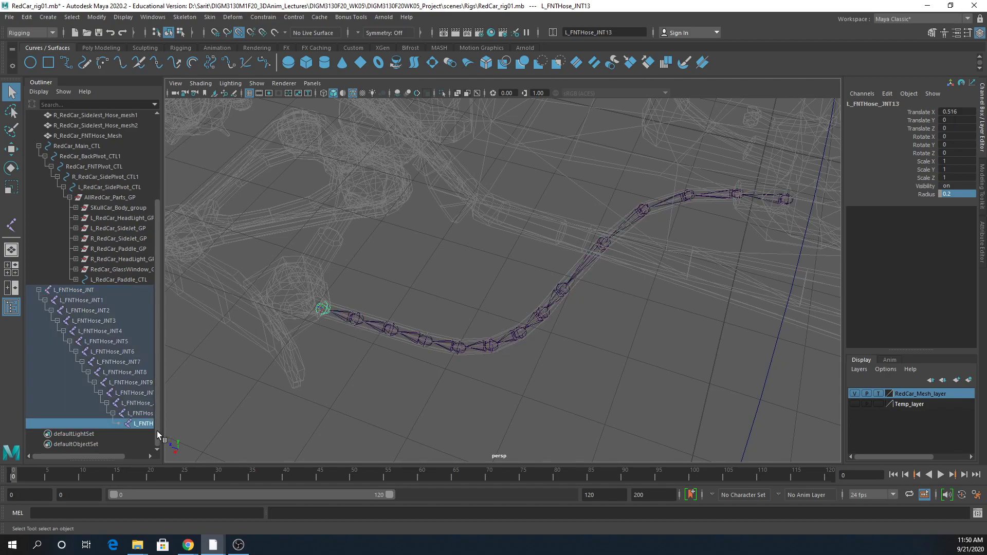
click(185, 17)
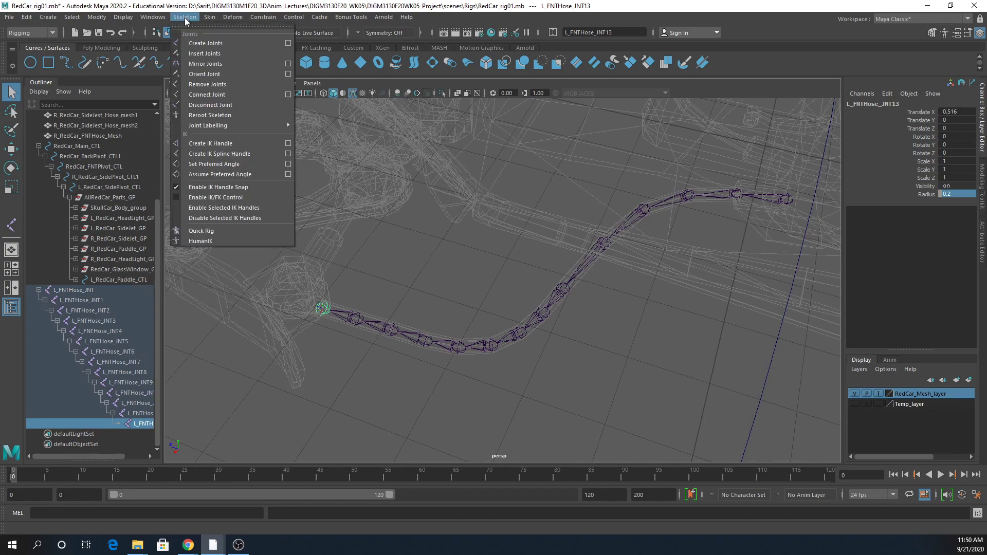
click(216, 117)
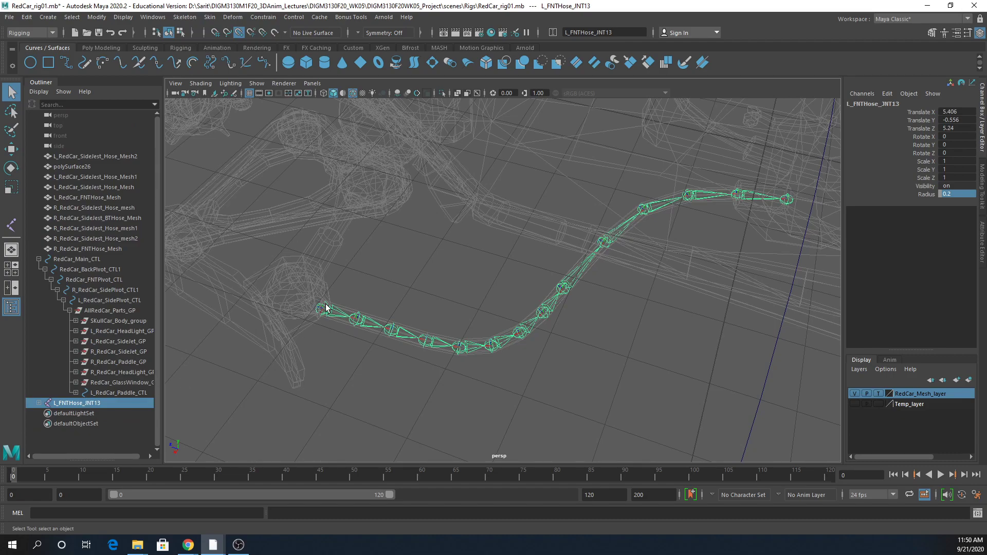
Create an IK Spline Handle with 4 spans from the root joint L_FNTHose_JNT13 to the joint at the chain's far end.
mouse_move(370, 368)
alt+mouse_down()
mouse_move(377, 359)
mouse_move(399, 365)
mouse_move(389, 375)
alt+mouse_up()
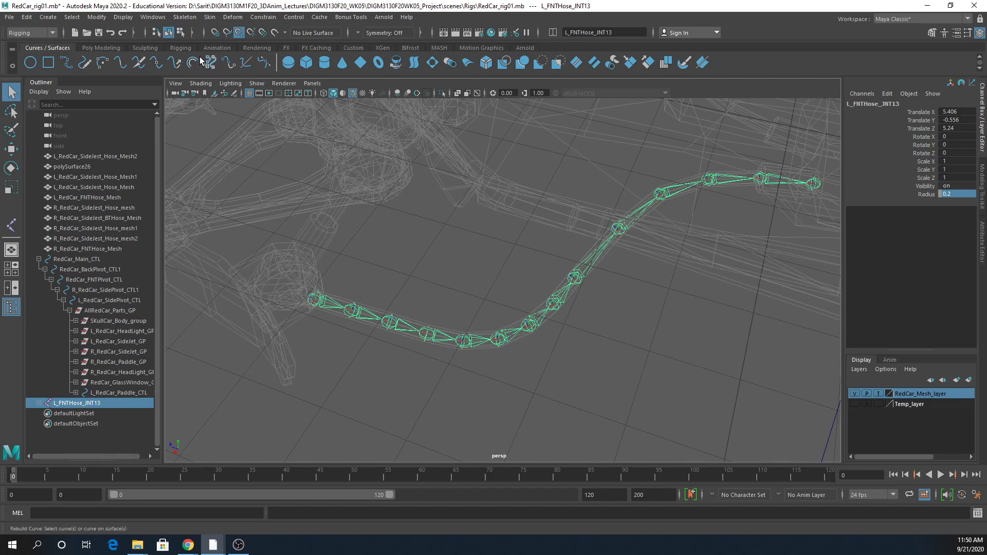
click(185, 18)
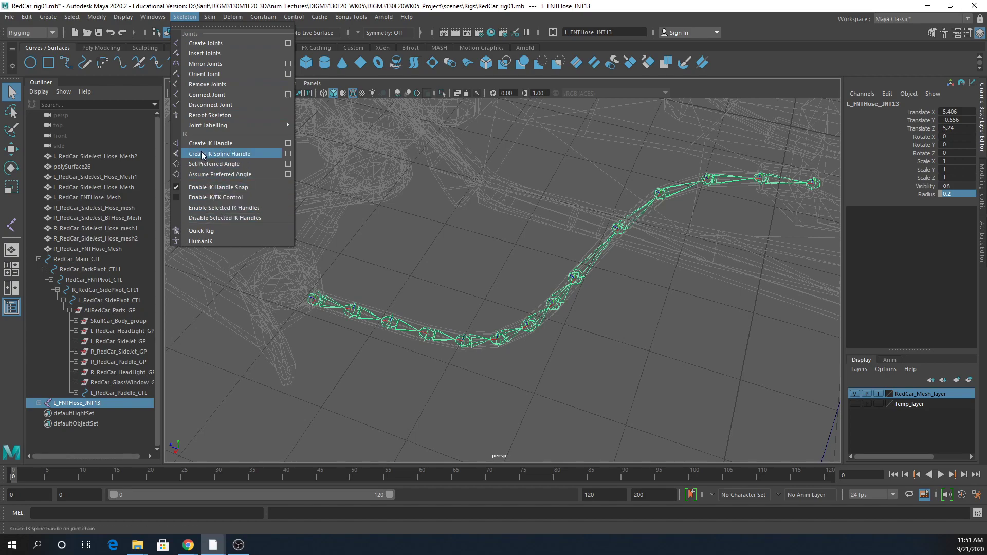
click(288, 154)
drag(192, 92, 166, 88)
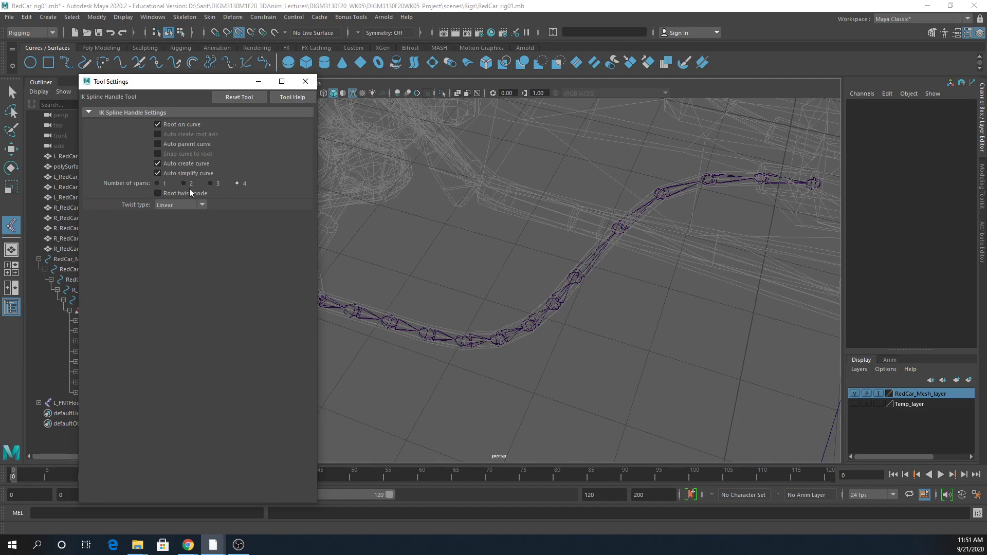
click(307, 82)
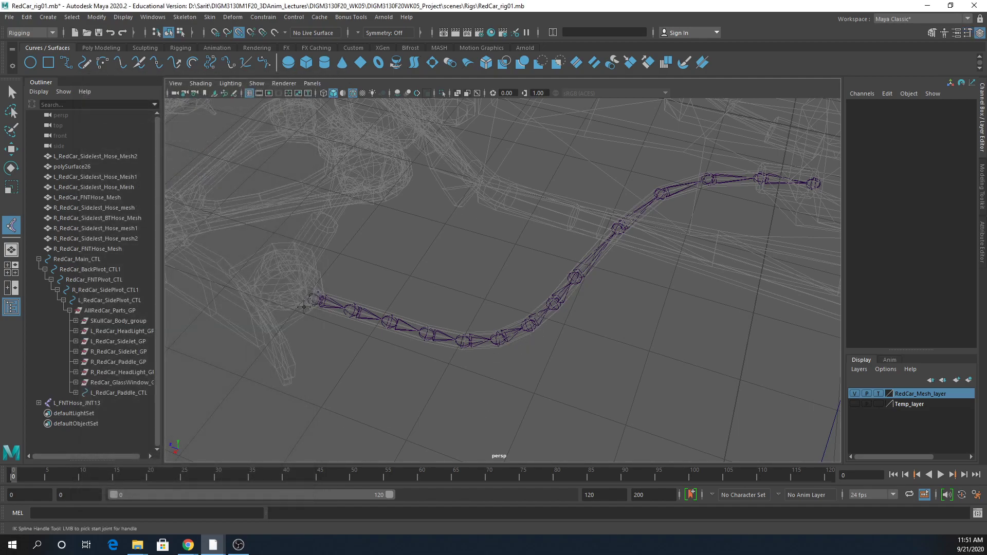
click(313, 299)
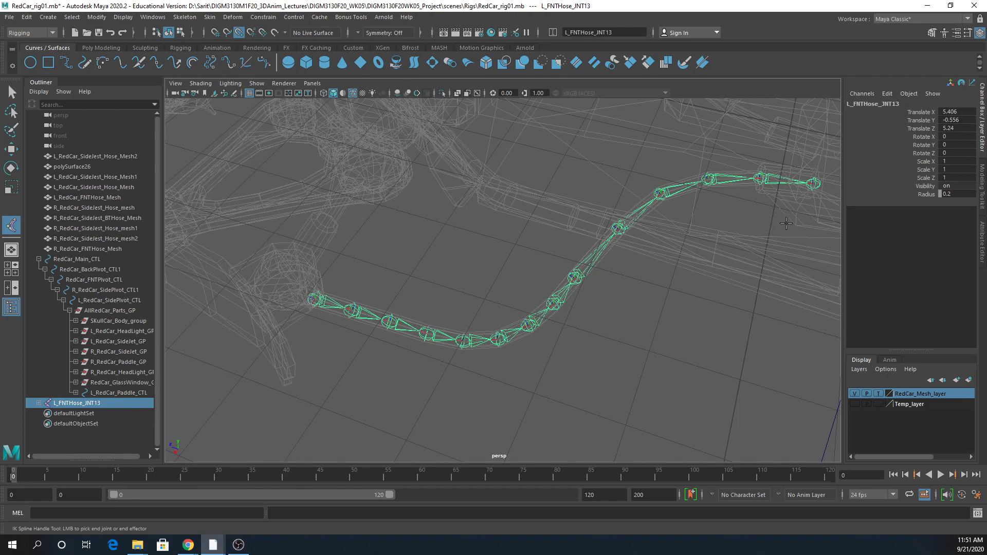
click(814, 184)
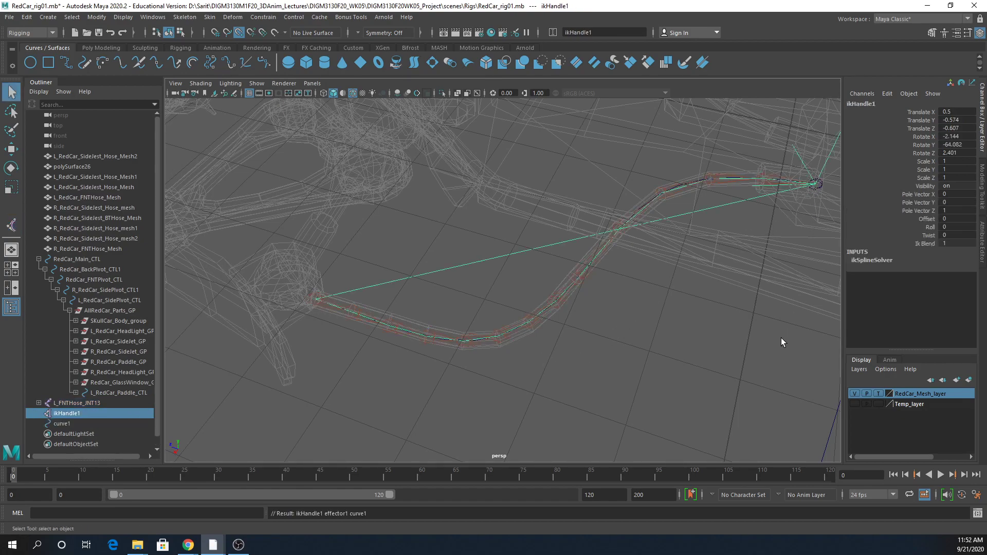
Rename ikHandle1 as L_FNTHose_IKHD, reusing the base name of the hose joints.
double_click(81, 401)
key(ctrl+c)
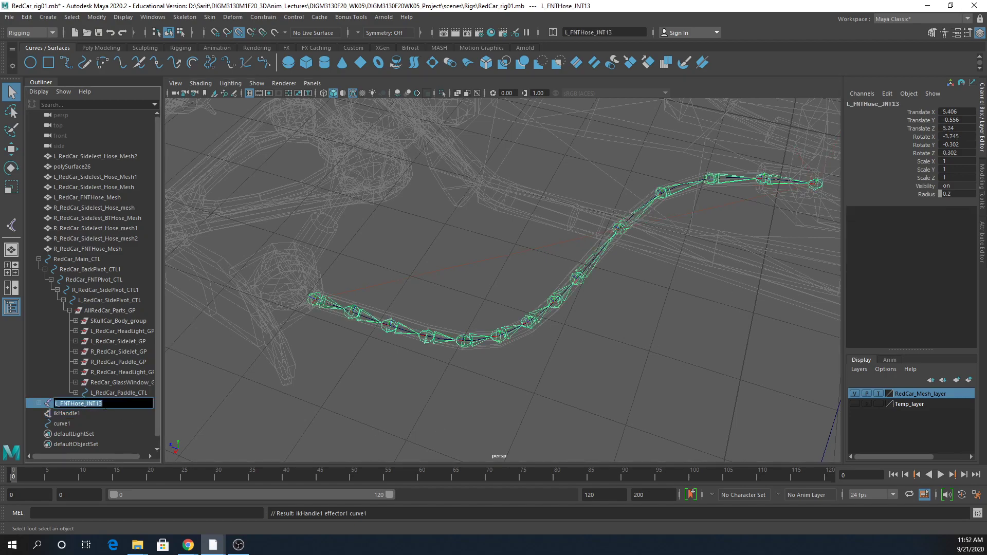
double_click(61, 414)
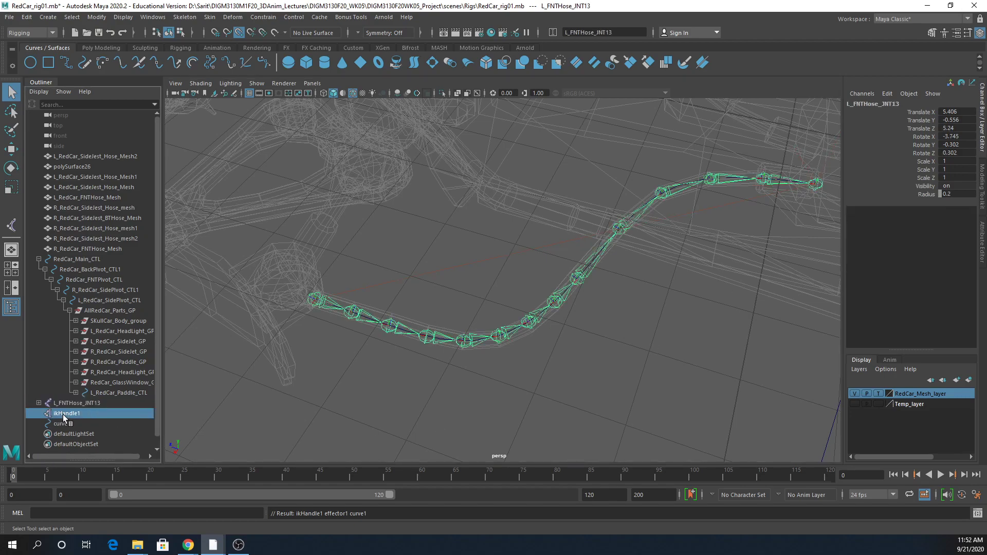
click(880, 105)
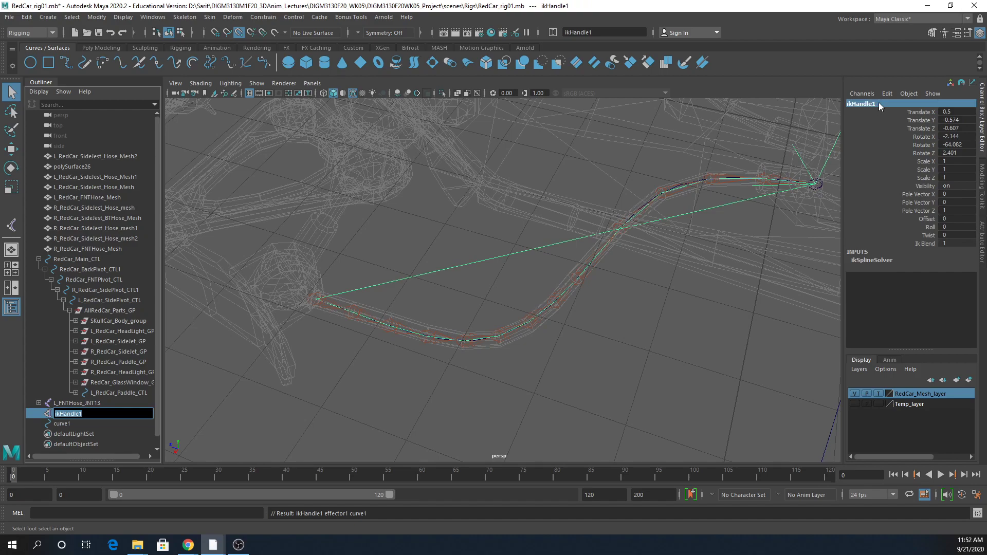
click(883, 104)
key(ctrl+v)
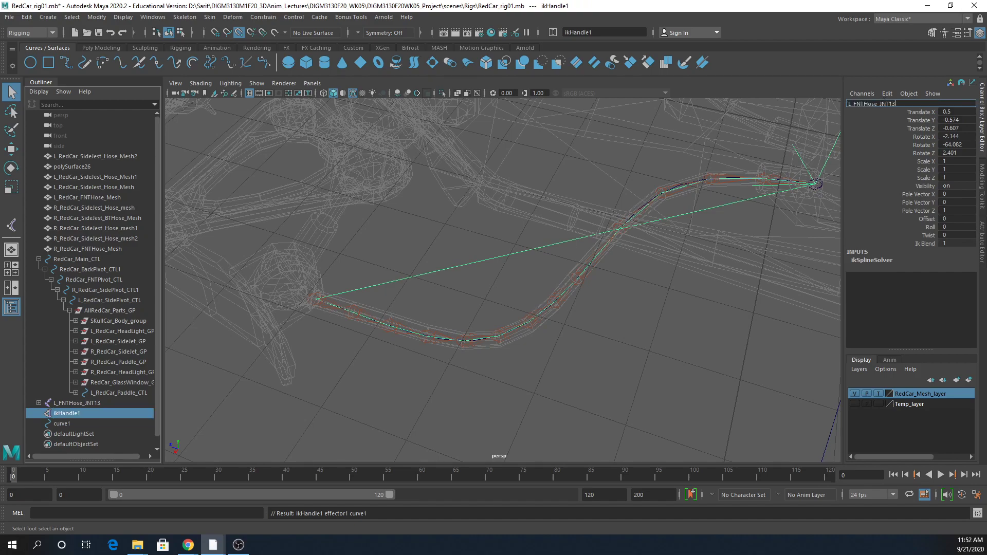
key(BackSpace)
key(Return)
Rename the IK spline curve, curve1, as L_FNTHose_IKHDcurve.
key(ctrl+c)
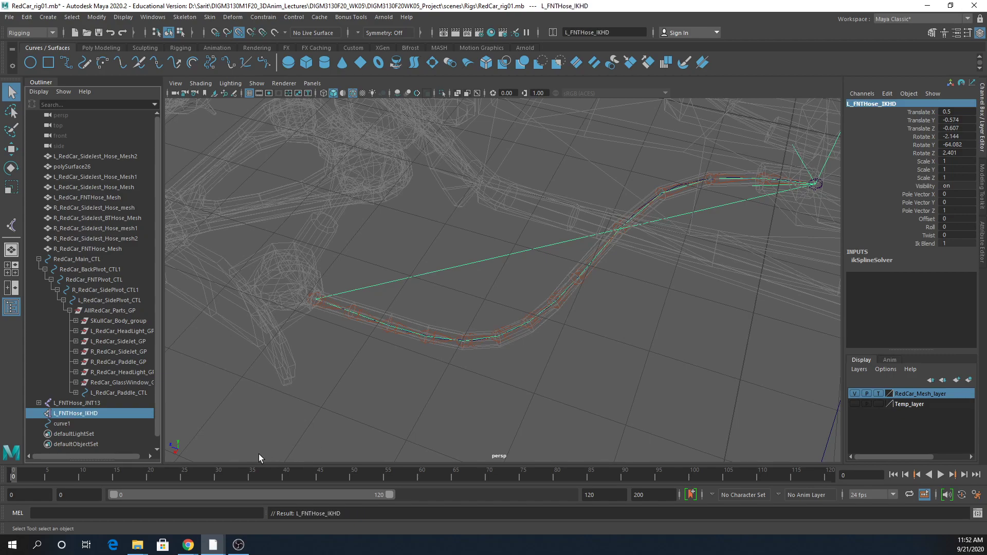
click(61, 424)
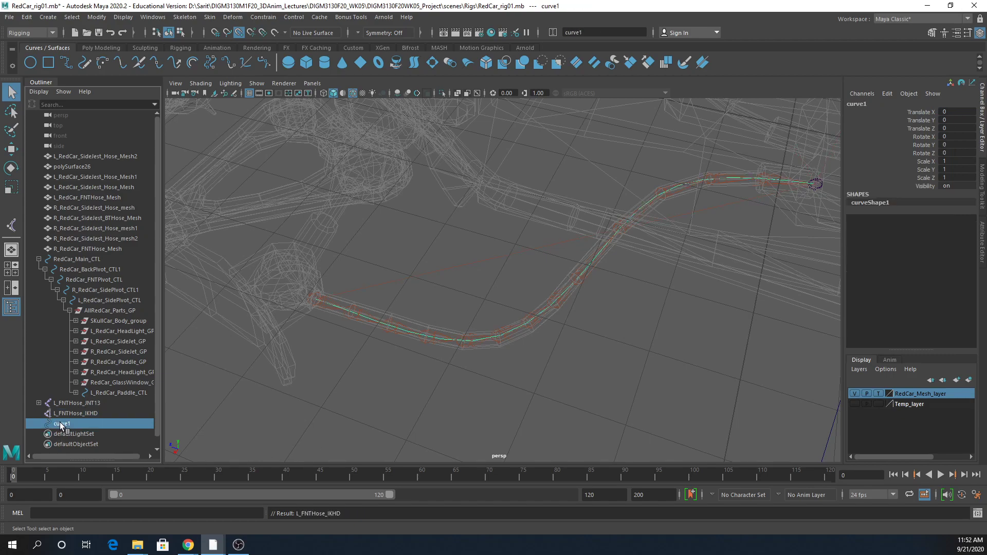
double_click(61, 424)
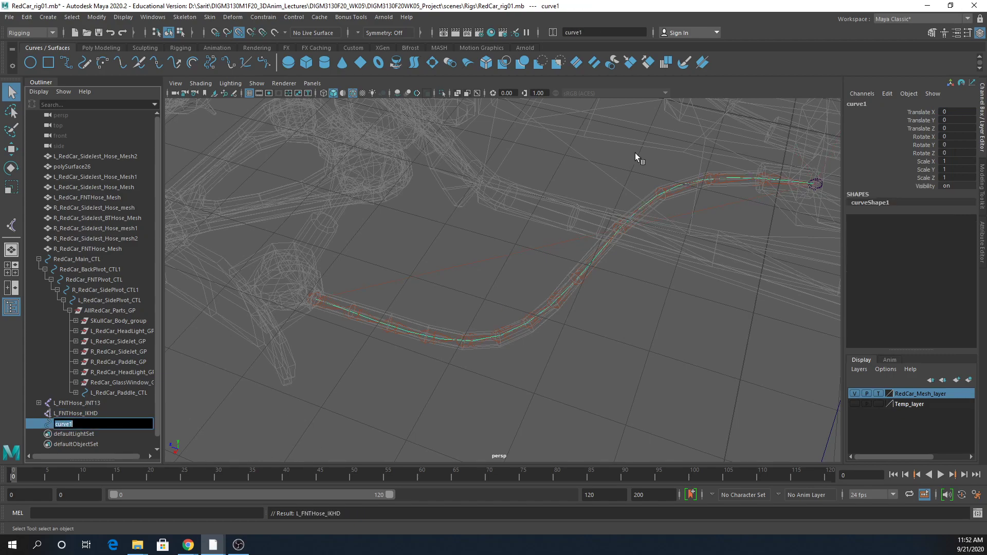
click(882, 105)
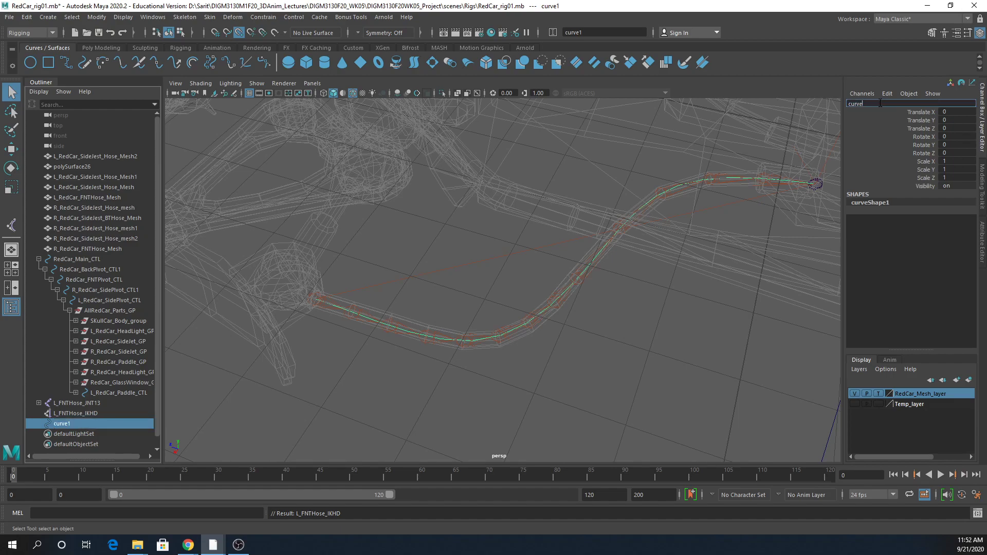
key(ctrl+v)
key(Return)
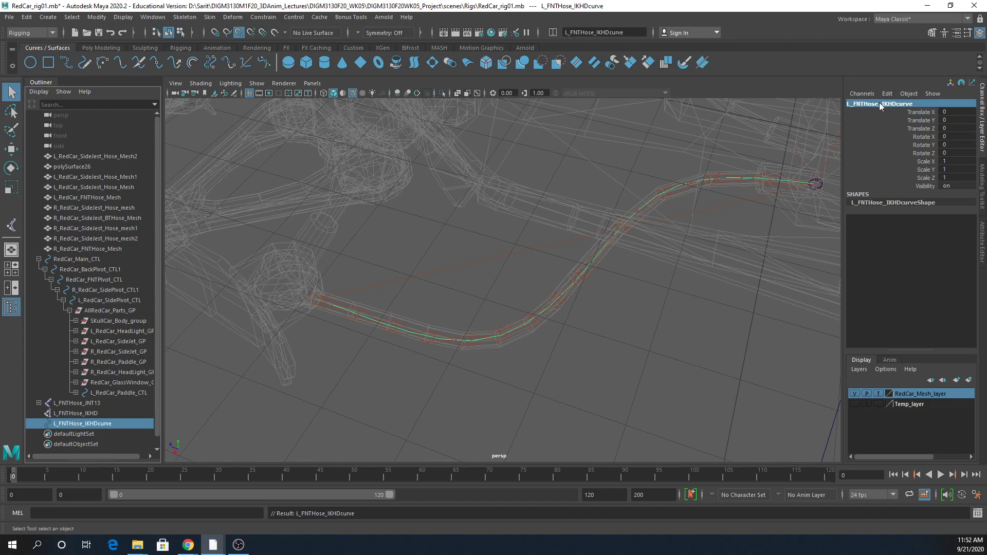
Select L_FNTHose_IKHDcurve and isolate it in the perspective view.
click(72, 426)
click(74, 414)
click(75, 425)
click(76, 414)
click(76, 425)
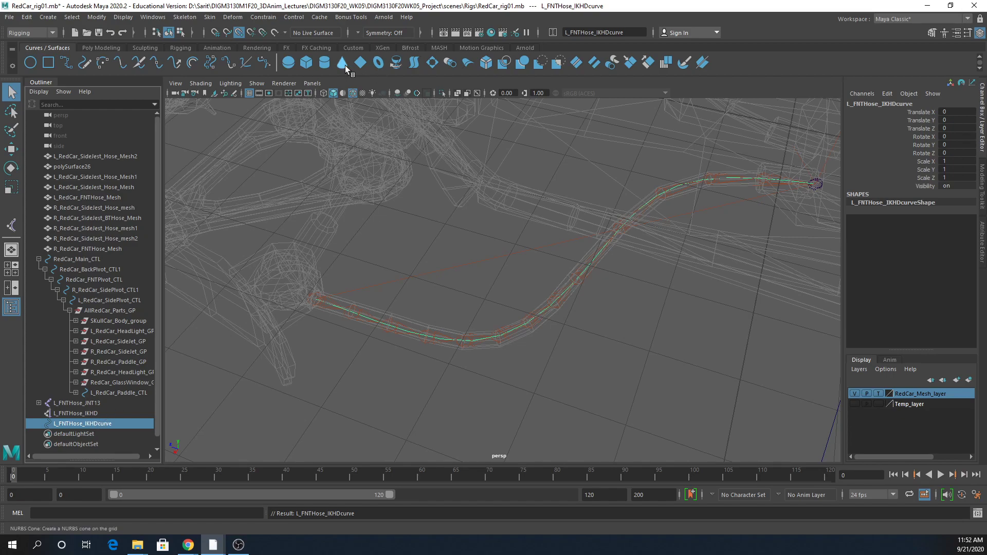
click(257, 83)
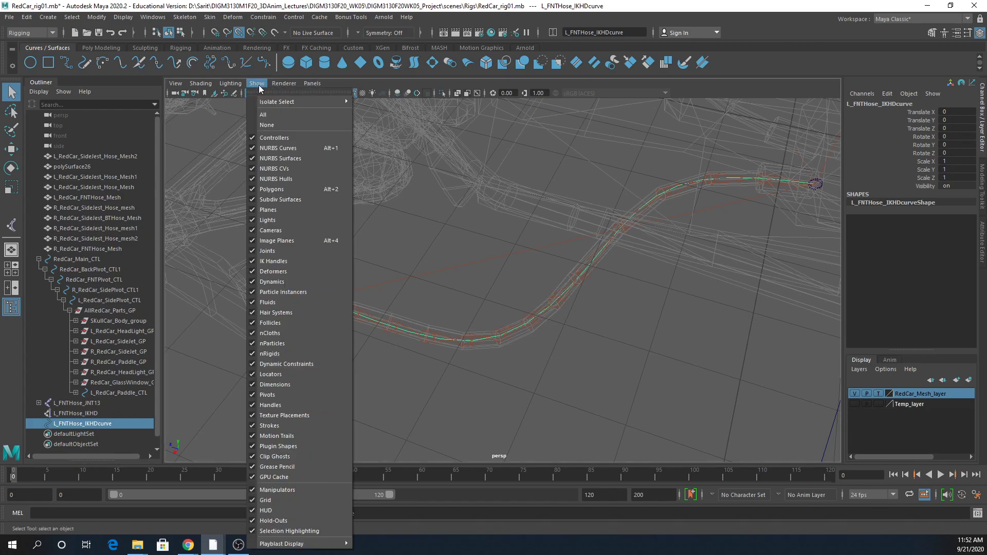
mouse_move(266, 104)
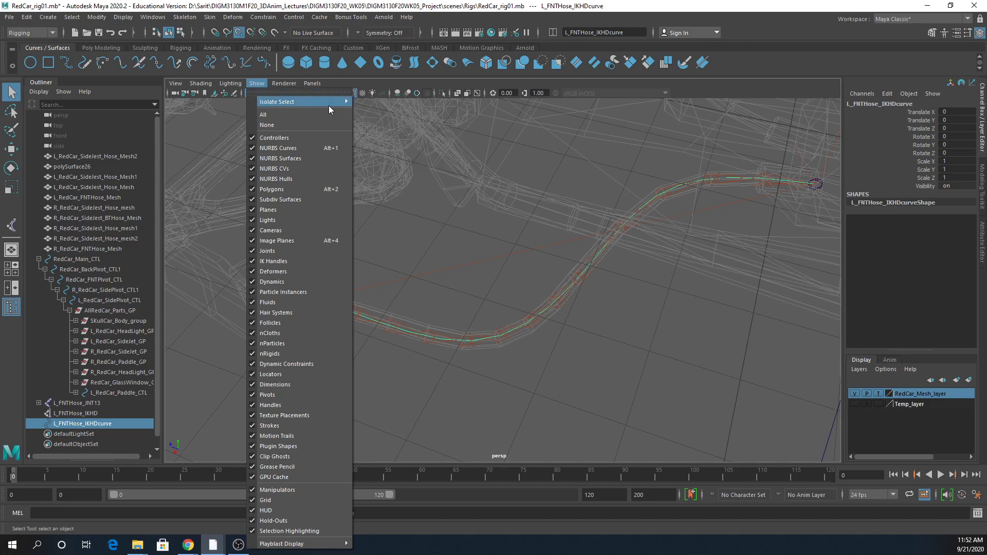
click(381, 102)
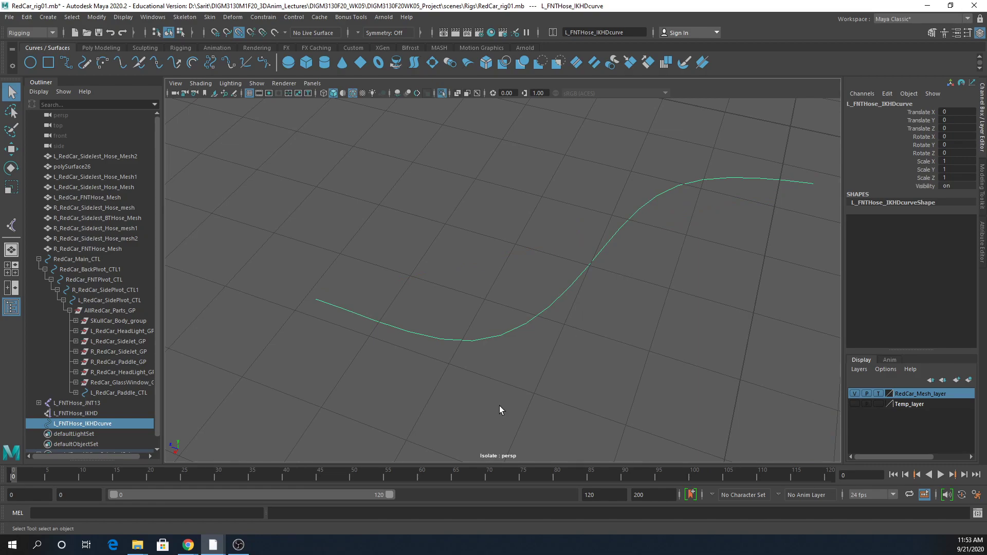
Select control vertices cv[2:3] of the hose curve and turn off the isolated display.
right_drag(480, 342, 418, 293)
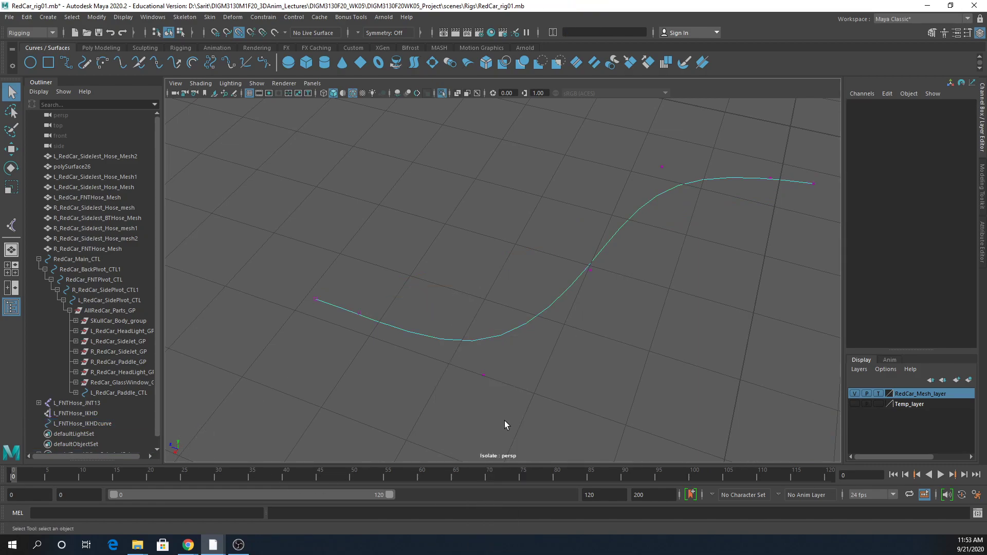
drag(514, 226, 640, 403)
drag(435, 225, 645, 425)
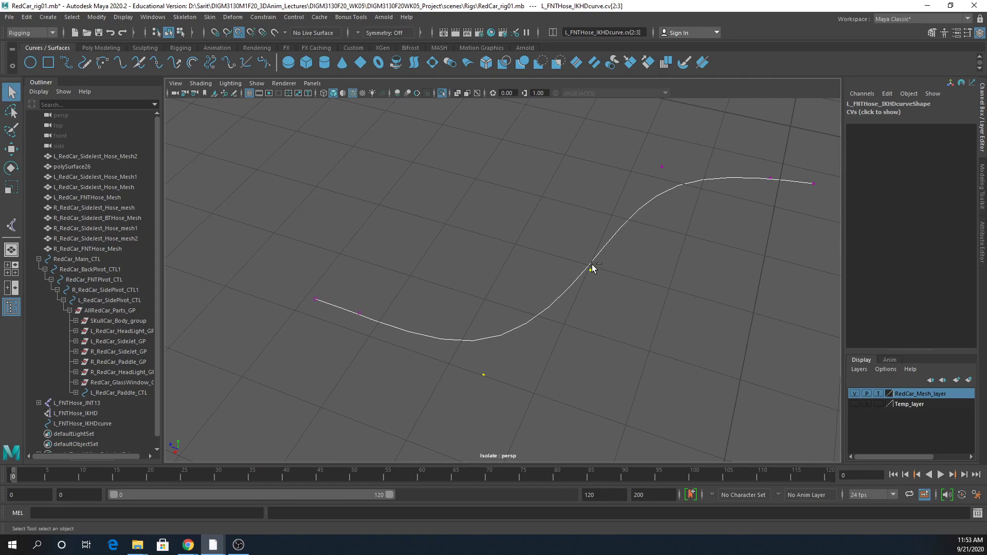
click(257, 84)
mouse_move(288, 101)
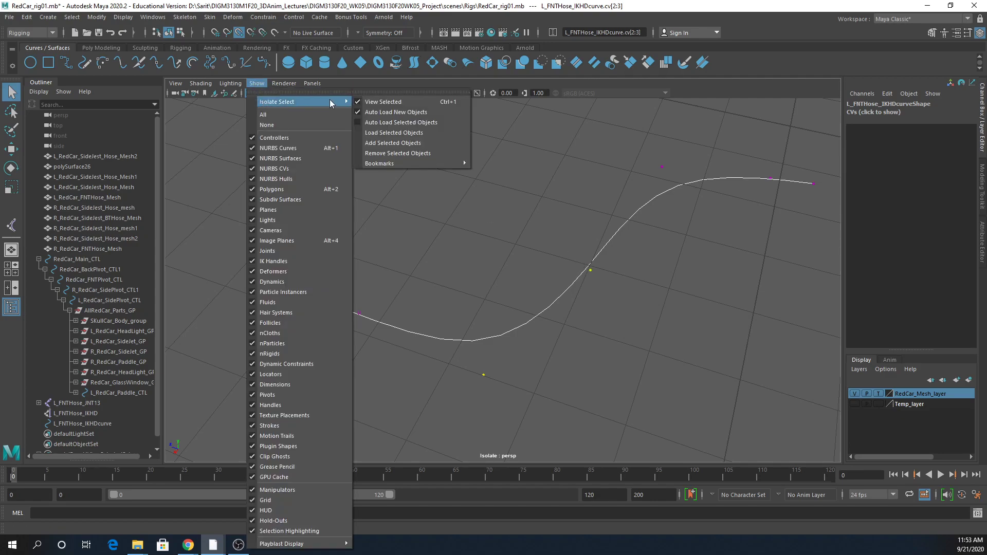
click(383, 102)
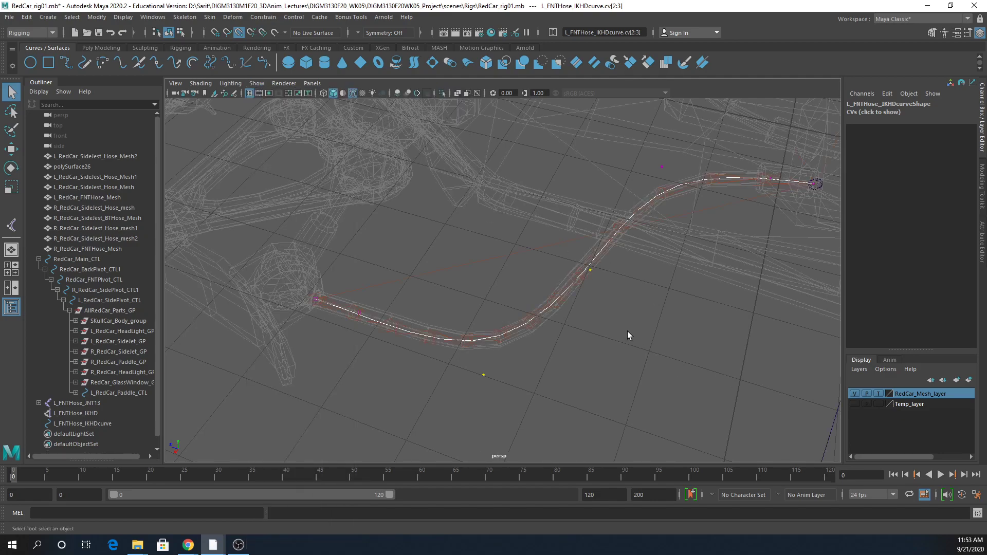
Try moving the two selected control vertices of the hose curve, and undo the move.
key(w)
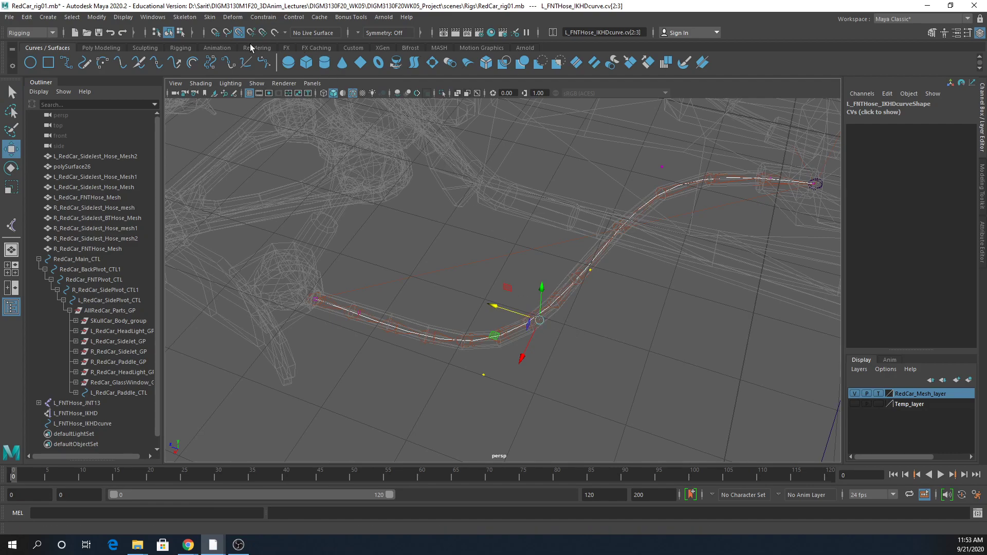
drag(539, 320, 514, 308)
key(ctrl+z)
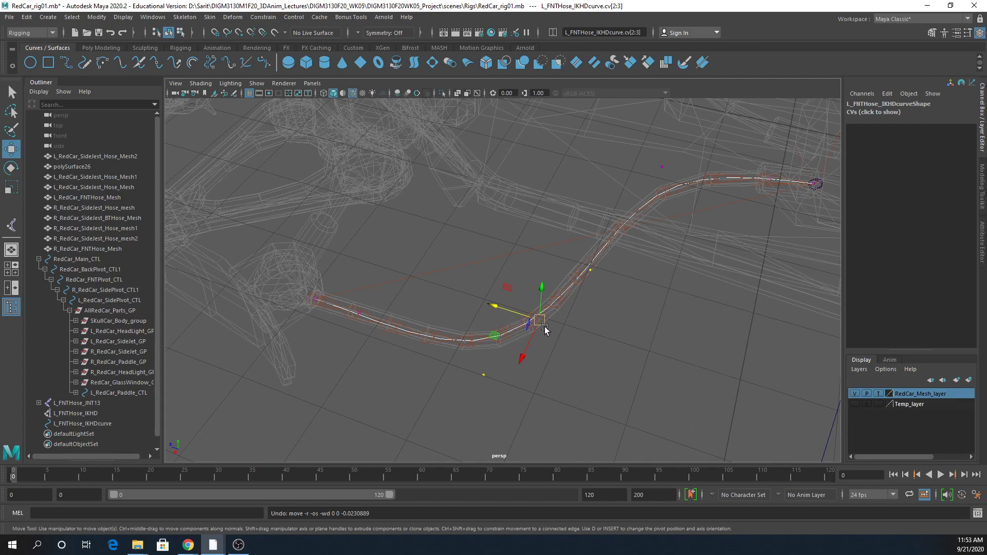
Return to object selection and isolate L_FNTHose_IKHDcurve again in the perspective view.
key(F8)
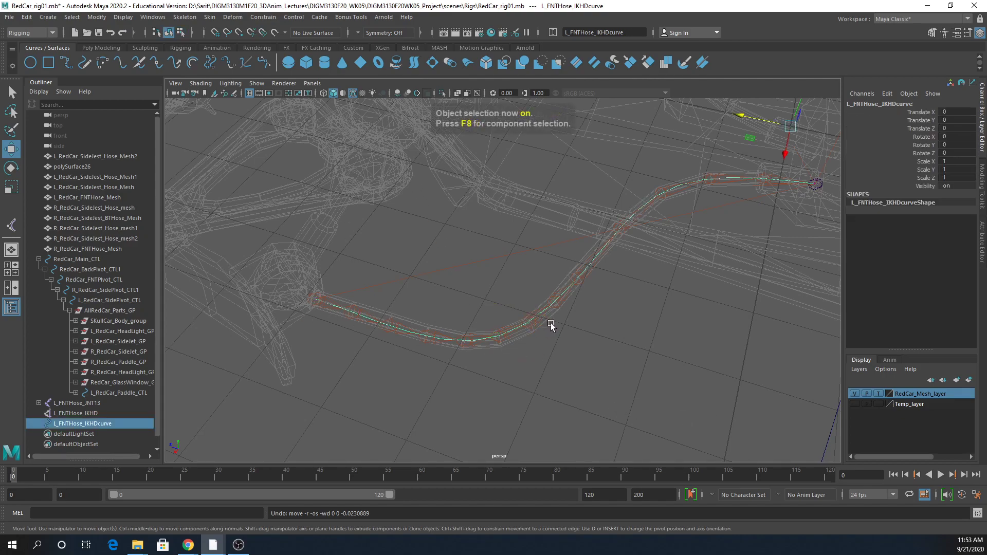
key(ctrl+1)
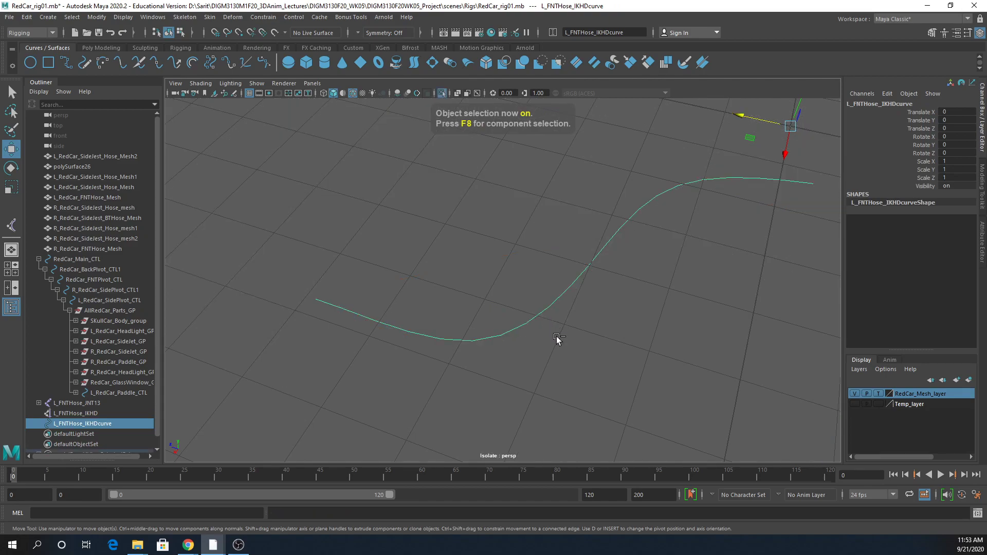
click(257, 84)
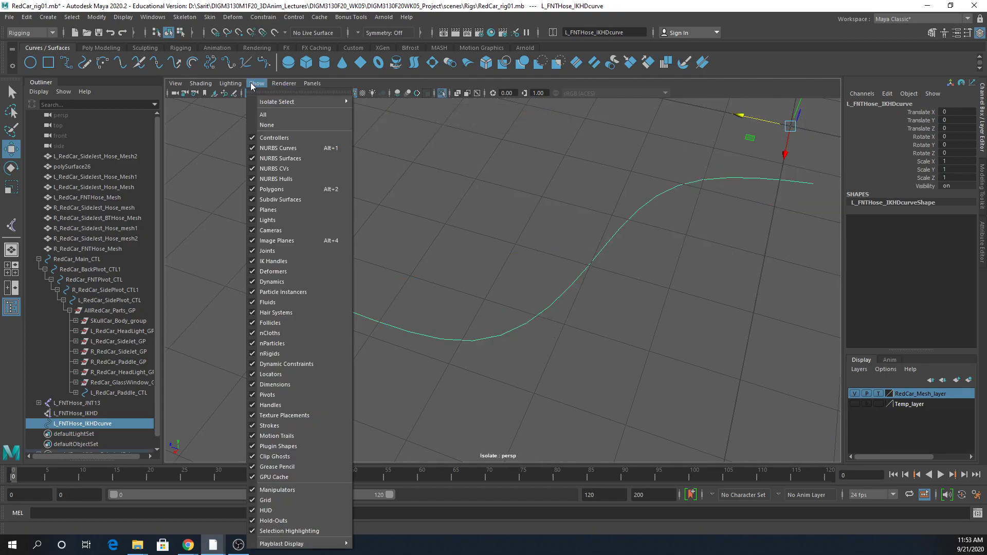
mouse_move(278, 101)
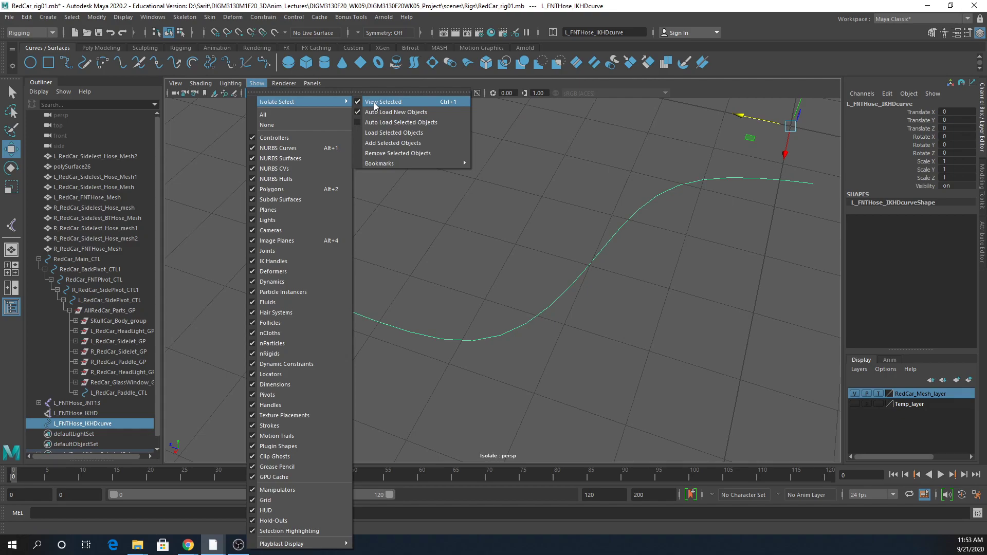
key(Escape)
key(Escape)
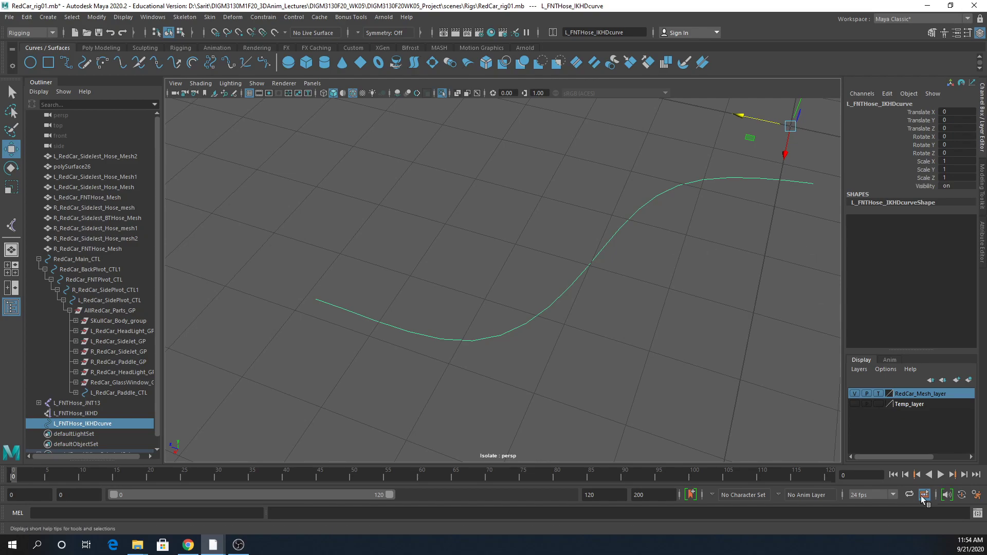
key(alt+Tab)
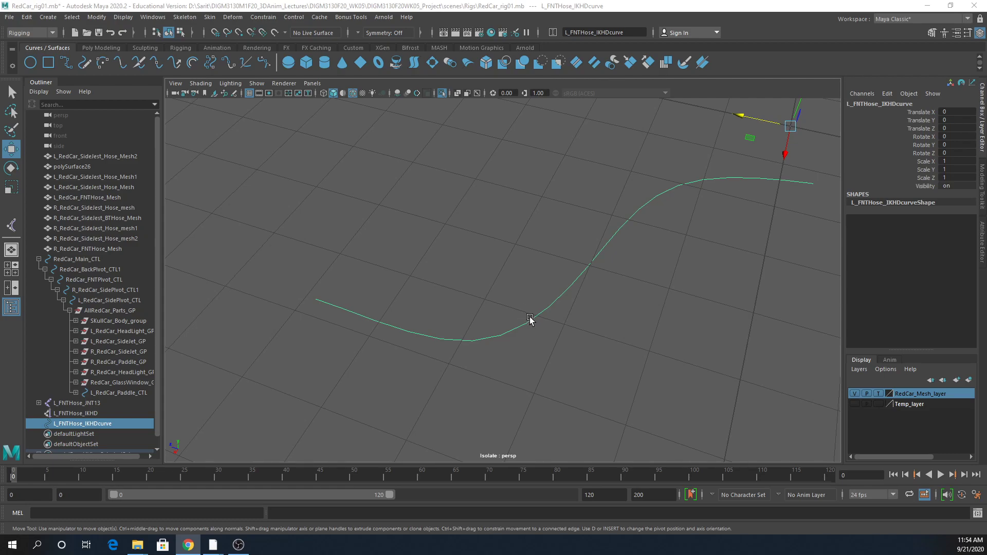
Create a cluster from control vertices cv[0:1] at the paddle end of L_FNTHose_IKHDcurve.
right_drag(531, 320, 469, 291)
alt+drag(489, 344, 507, 354)
drag(287, 275, 466, 417)
drag(259, 253, 396, 393)
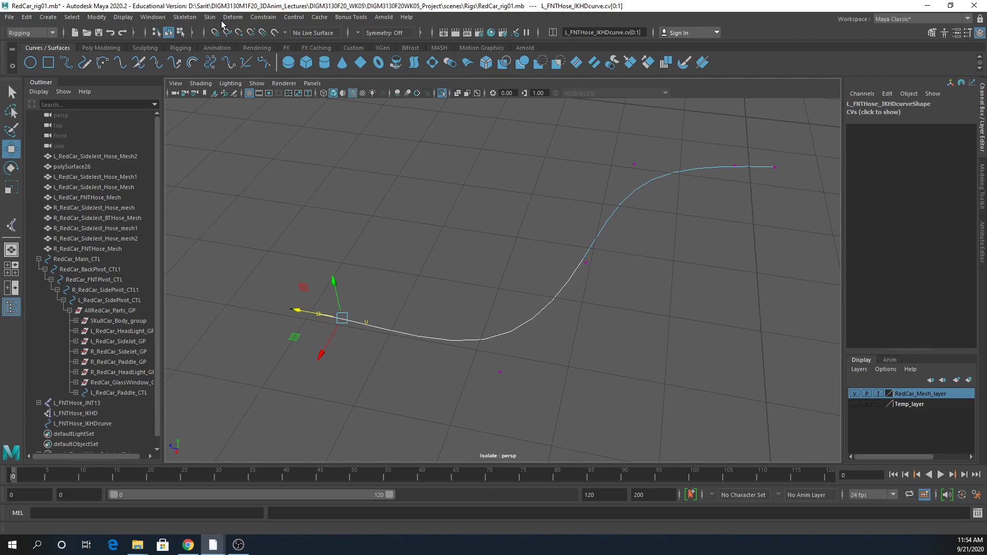
click(238, 17)
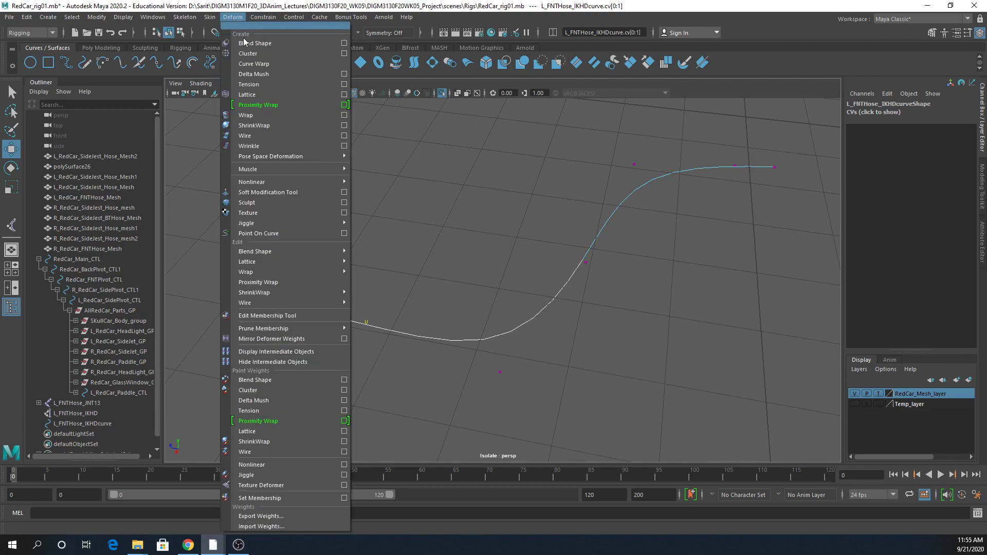
click(253, 57)
Create a second cluster from the single control vertex below the lower bend of the hose curve.
click(436, 339)
right_drag(437, 342, 378, 296)
drag(431, 310, 545, 412)
key(g)
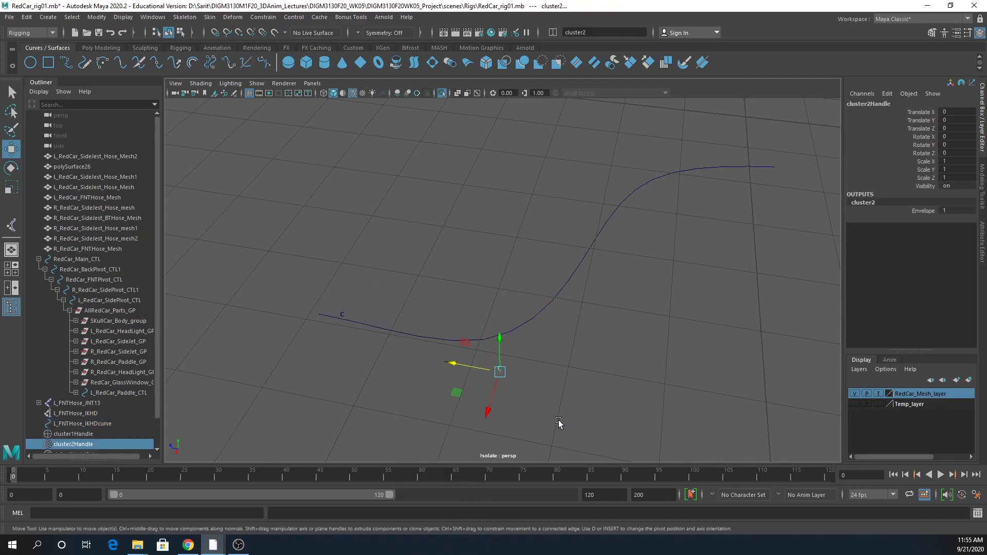
Create a third cluster from control vertices cv[3:4] around the upper bend of L_FNTHose_IKHDcurve.
click(567, 284)
right_drag(568, 283, 507, 280)
drag(573, 193, 624, 291)
drag(646, 144, 564, 288)
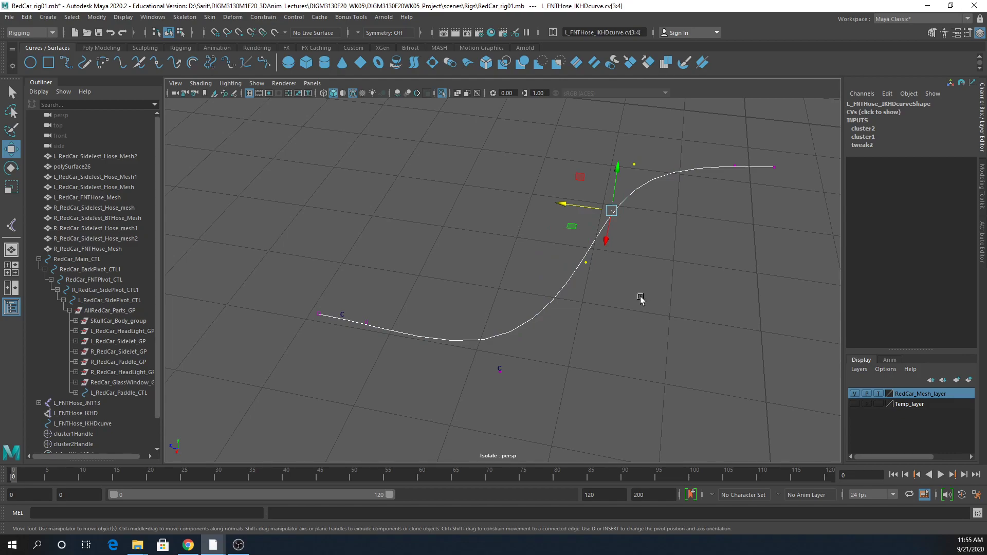
key(g)
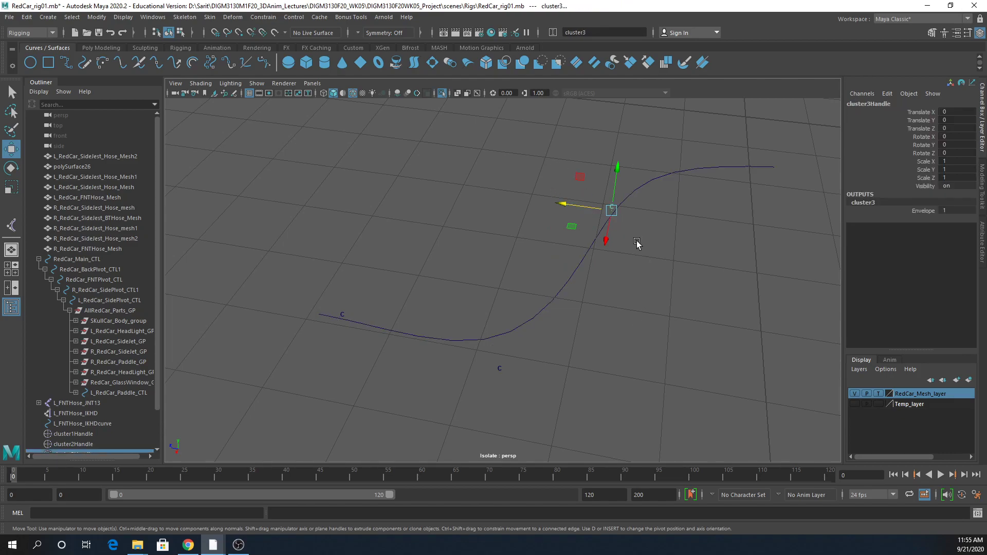
Create a fourth cluster from control vertices cv[5:6] at the body end of L_FNTHose_IKHDcurve.
click(703, 165)
right_drag(706, 164, 617, 155)
drag(675, 143, 806, 211)
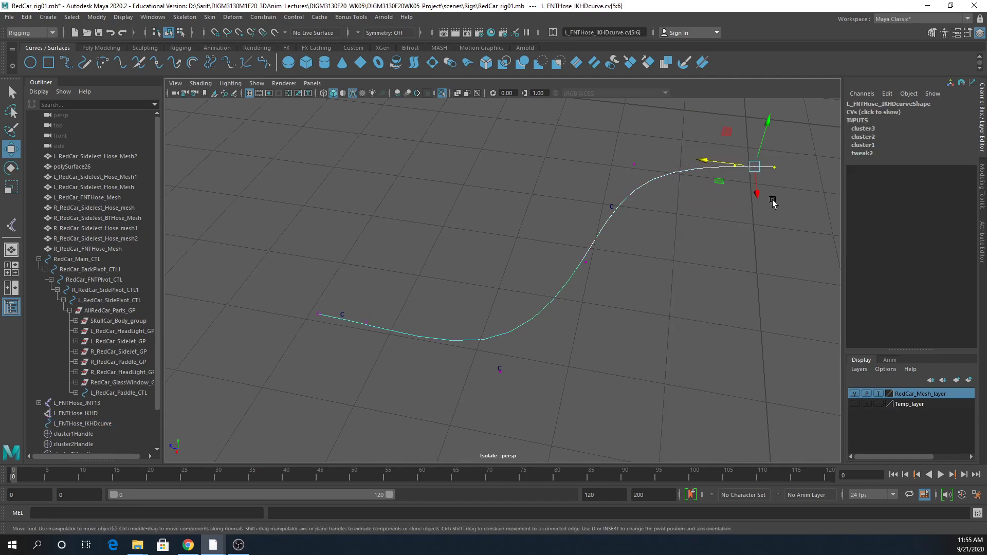
key(g)
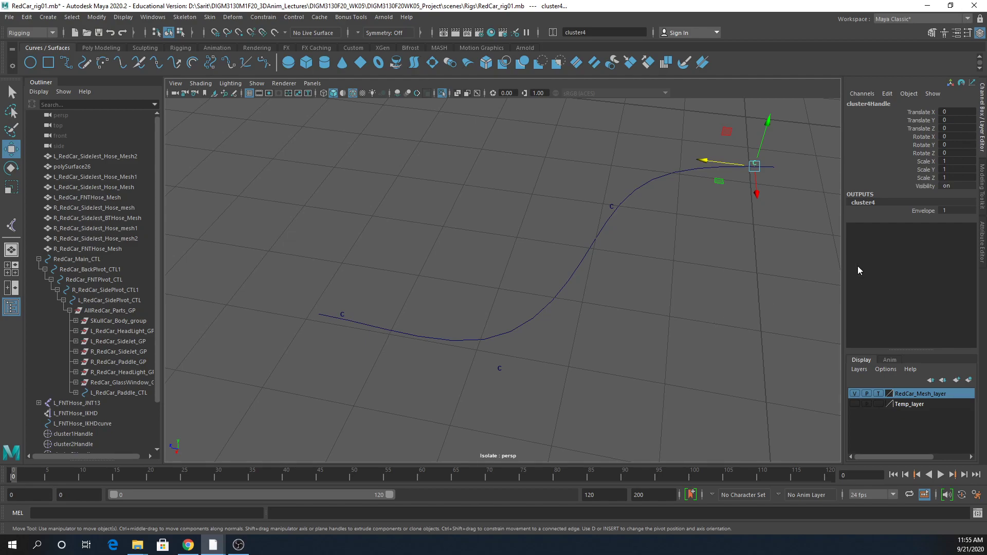
Select all four cluster handles along the hose curve and rename them together as L_FNTHose_IKcluster.
scroll(646, 266, down, 2)
alt+drag(661, 329, 604, 325)
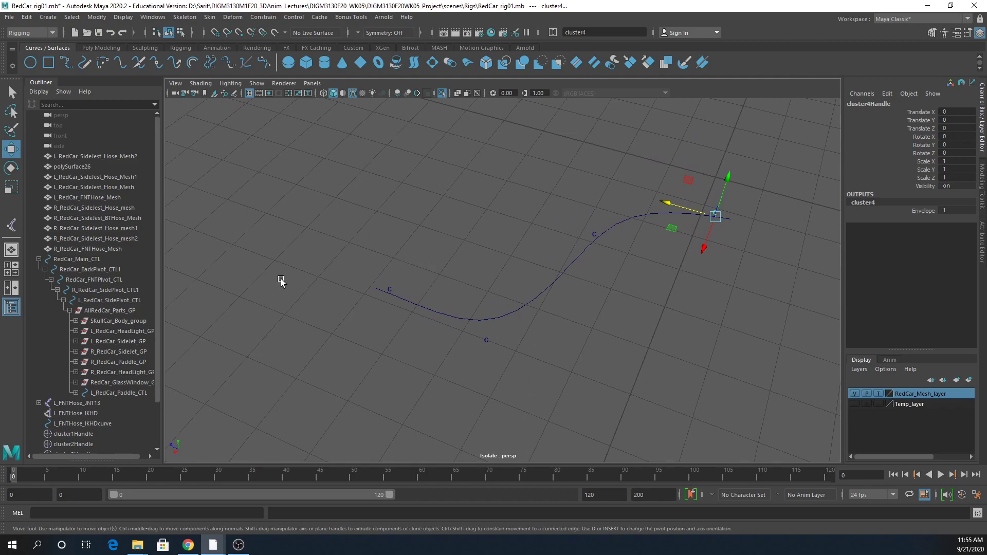
alt+drag(614, 293, 420, 353)
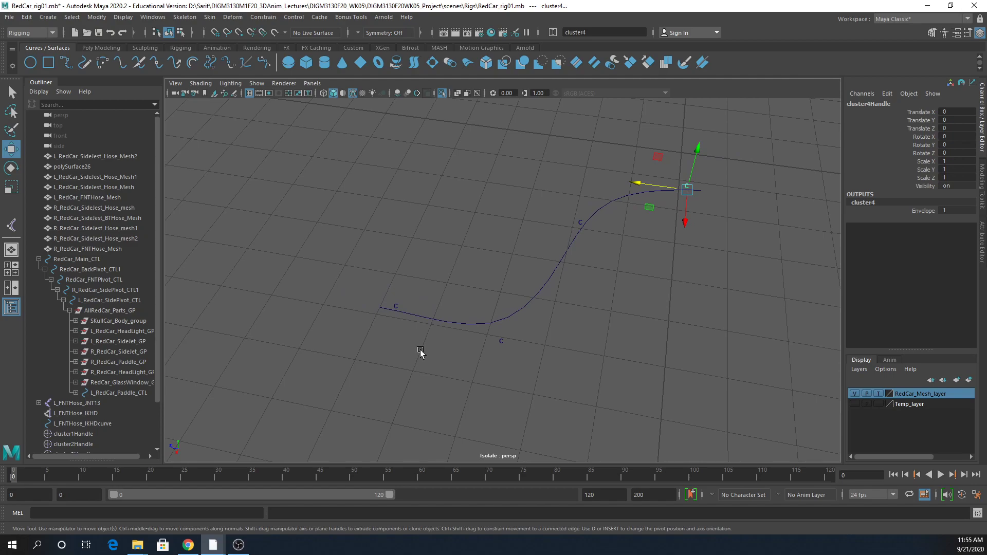
click(399, 306)
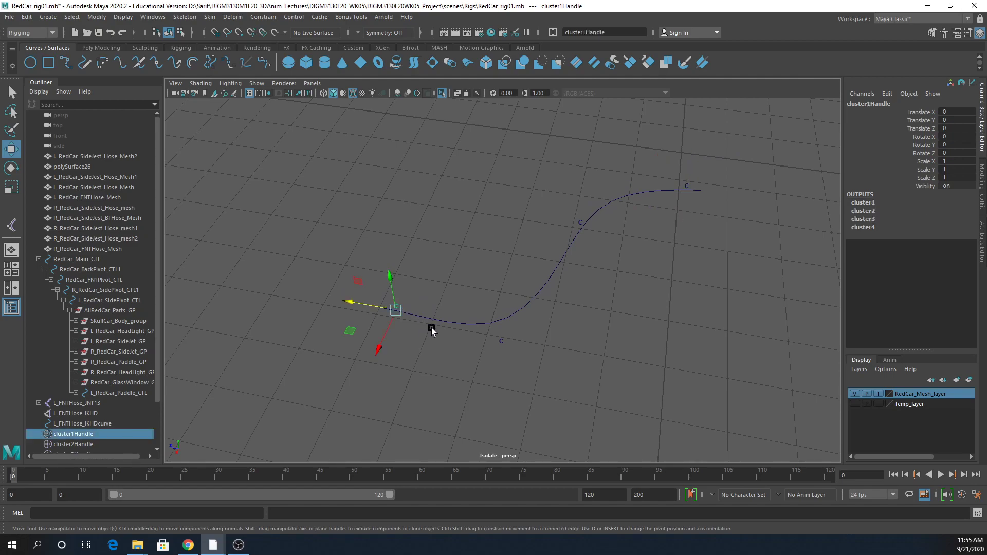
shift+click(501, 342)
click(581, 223)
drag(676, 173, 695, 185)
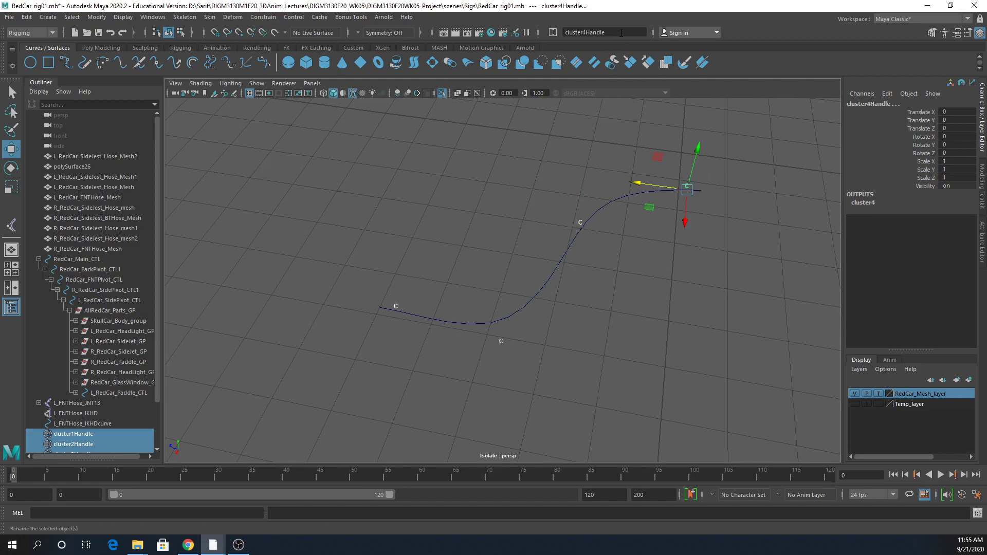
drag(622, 32, 589, 32)
key(BackSpace)
text(L_FNTHose_IKHD)
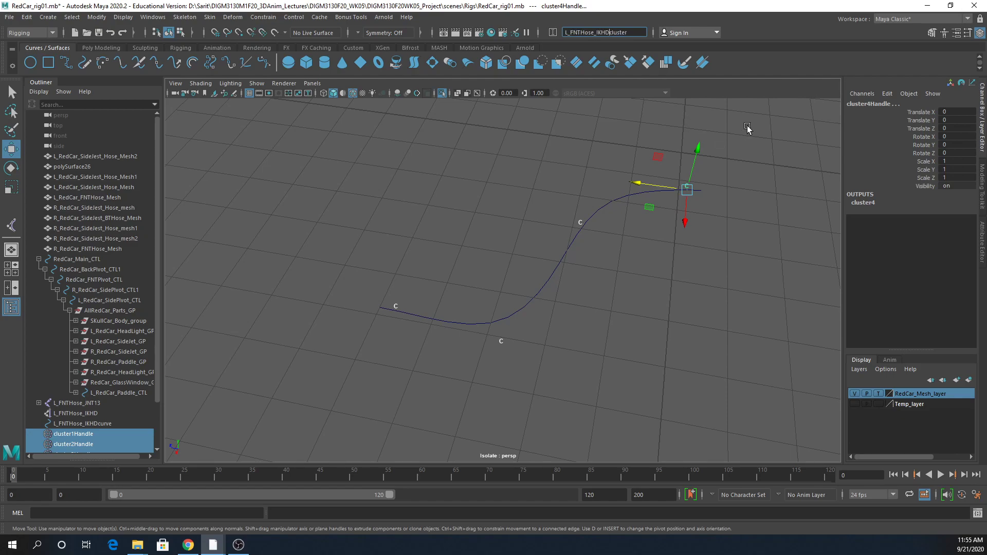
key(Return)
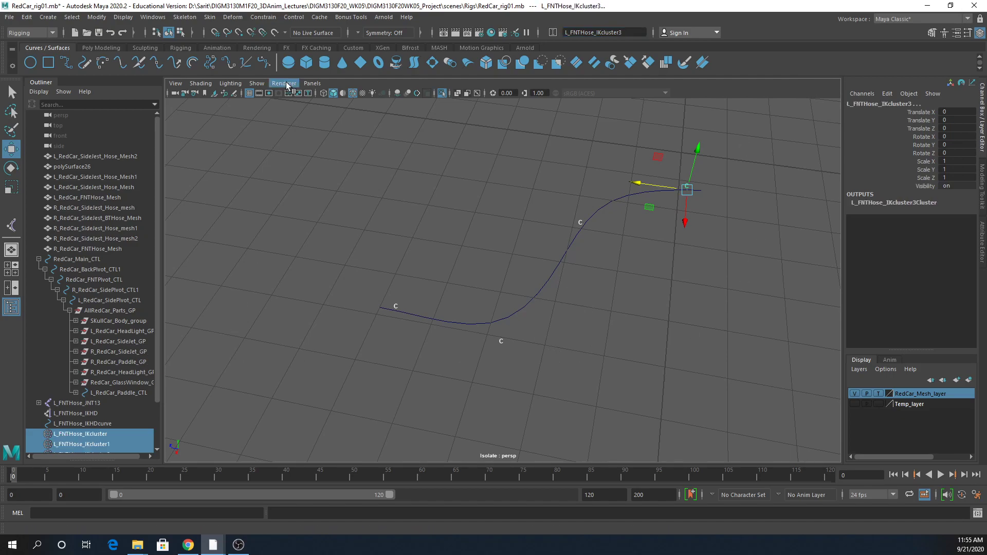
Leave the isolated view, create a locator and move it to about X 5.25, Z 5.52 near the left paddle.
key(ctrl+1)
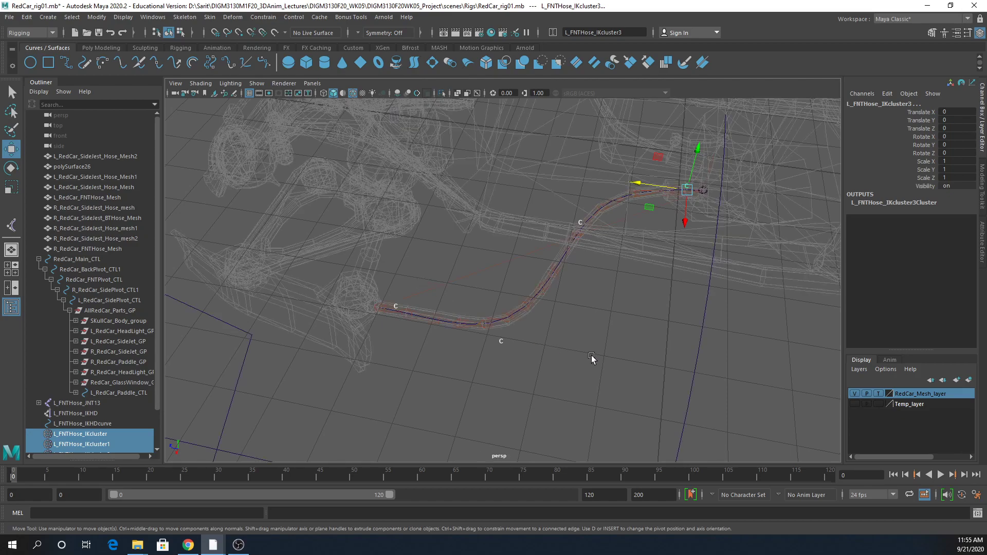
scroll(590, 356, up, 5)
alt+drag(713, 358, 538, 401)
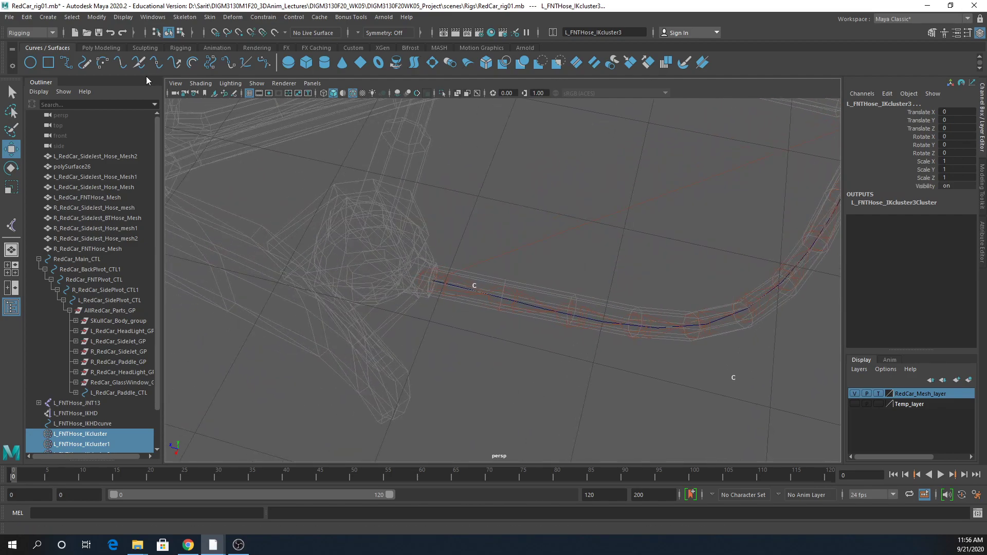
click(47, 18)
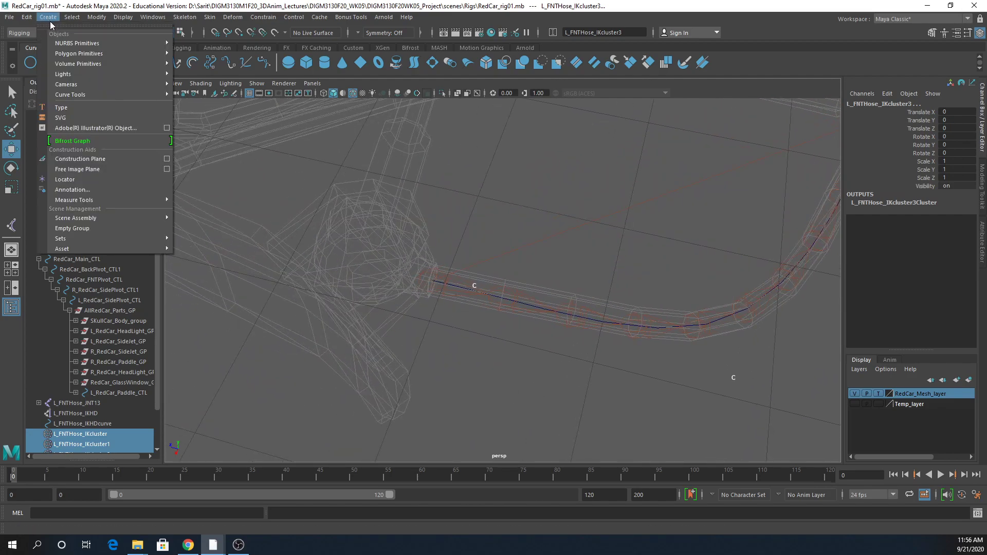
click(82, 181)
alt+drag(513, 322, 499, 306)
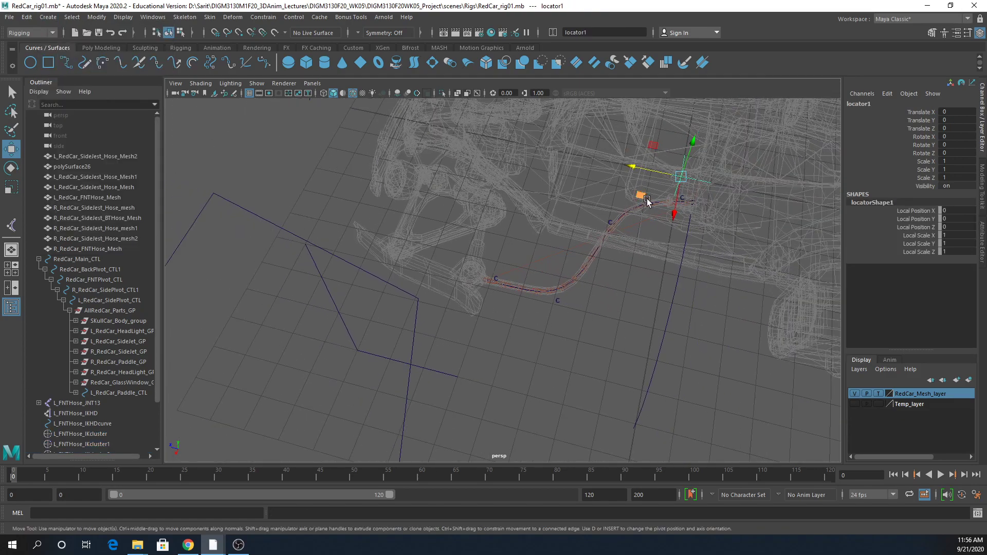
drag(652, 202, 443, 288)
Snap the locator onto the paddle end of the left front hose's joint chain.
alt+right_drag(442, 288, 679, 342)
alt+drag(679, 342, 400, 319)
alt+right_drag(400, 318, 494, 337)
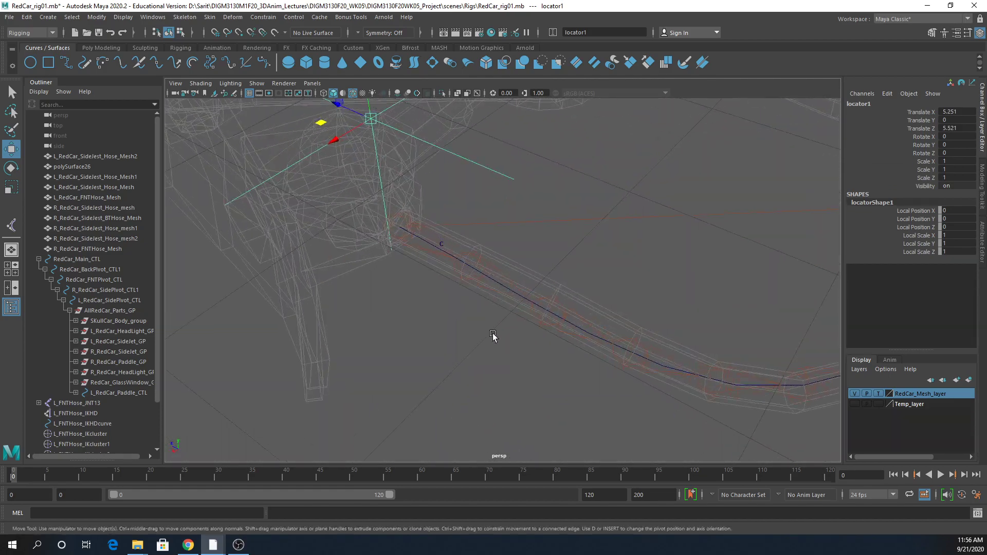
alt+middle_drag(494, 337, 524, 366)
key(v)
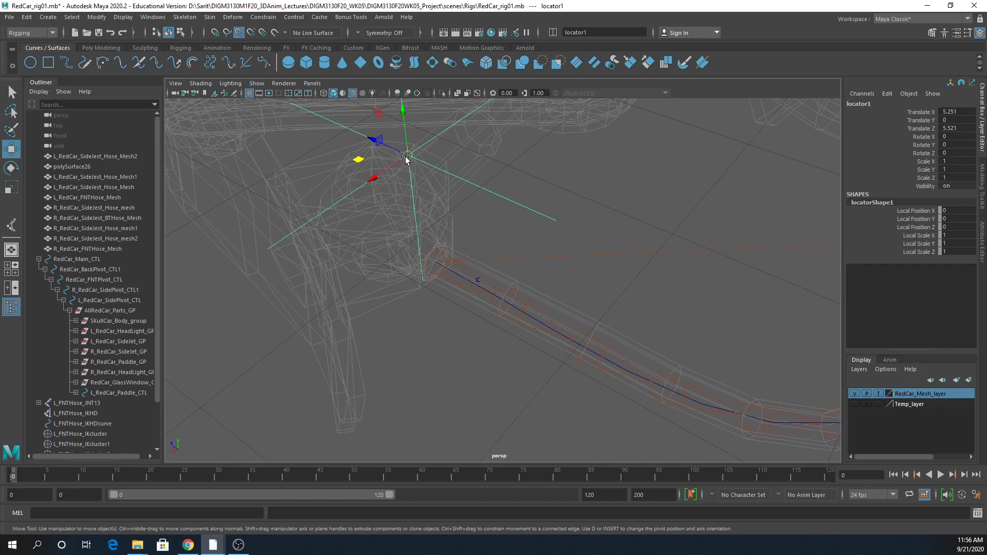
drag(408, 156, 434, 263)
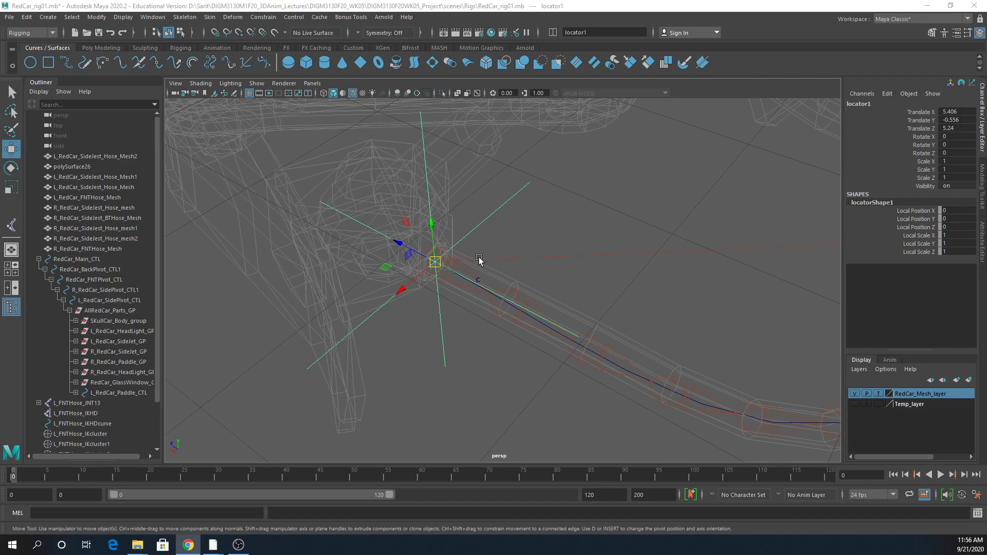
click(441, 263)
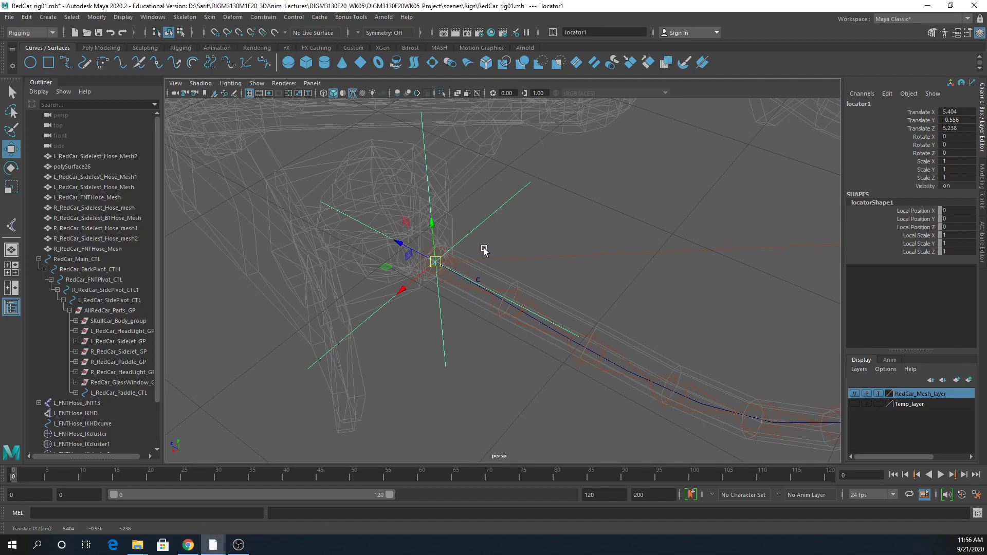
key(v)
drag(407, 223, 441, 273)
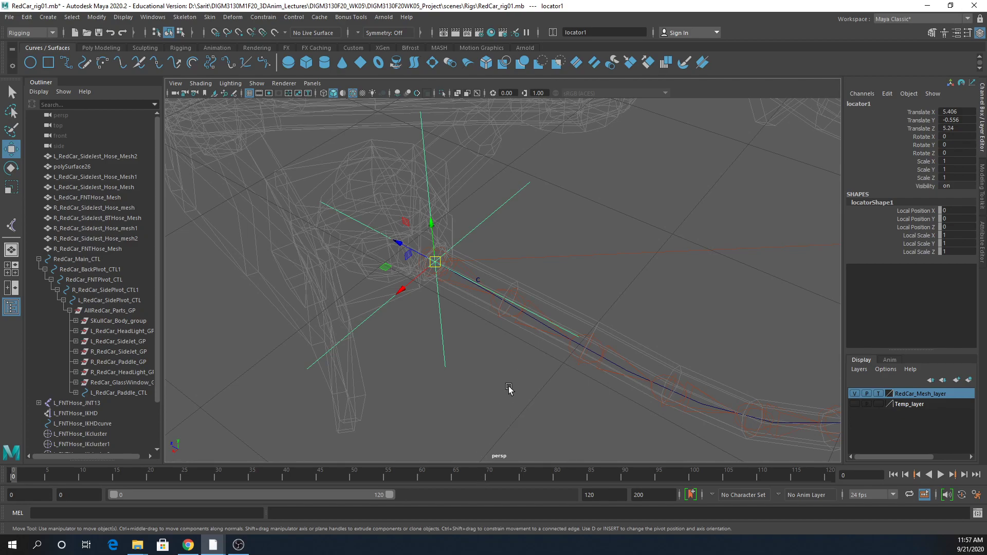
Move the locator along Z off the hose end into the paddle's pivot housing, to about Z 5.83.
alt+drag(515, 375, 515, 373)
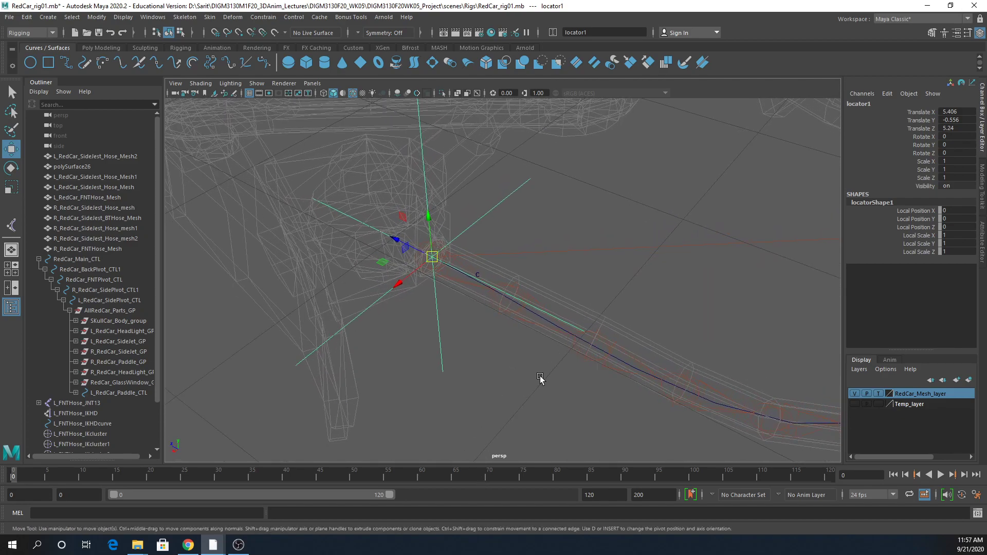
alt+drag(474, 348, 536, 375)
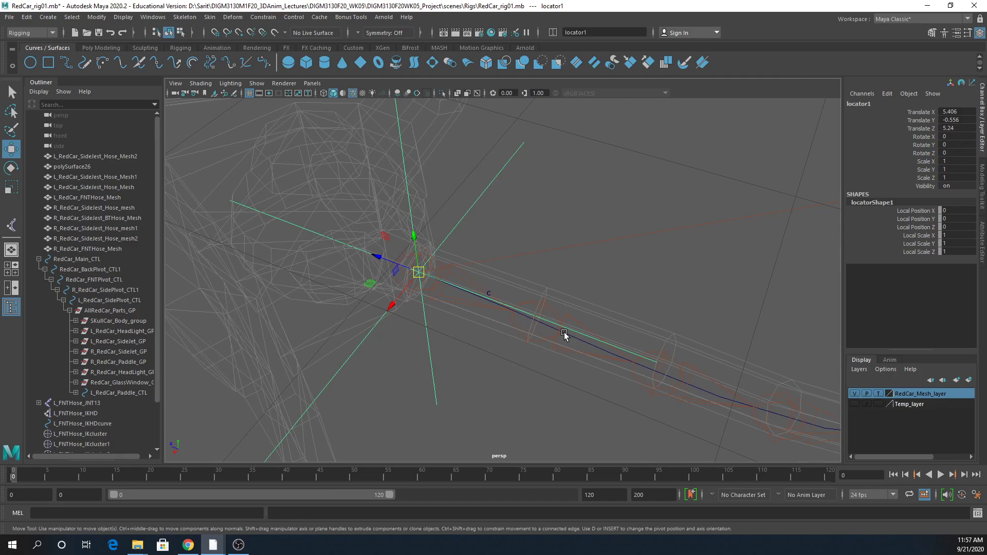
alt+drag(547, 324, 470, 321)
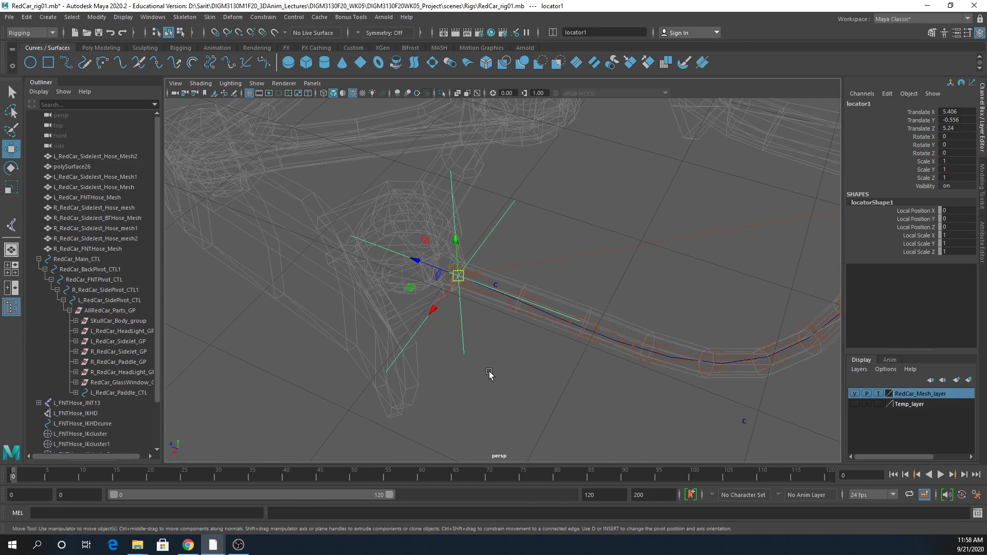
alt+drag(497, 371, 566, 375)
alt+right_drag(566, 376, 609, 376)
alt+middle_drag(608, 377, 637, 414)
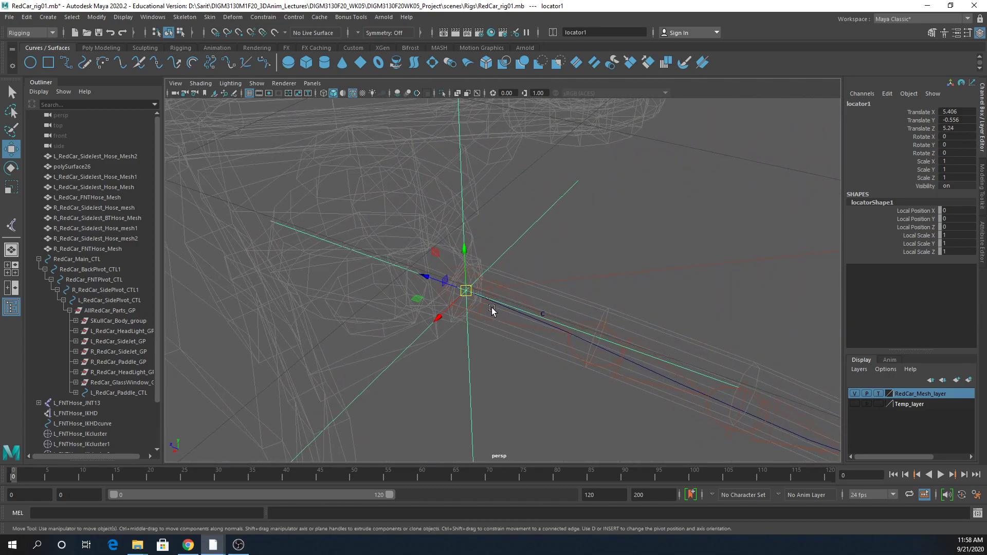
drag(432, 277, 368, 238)
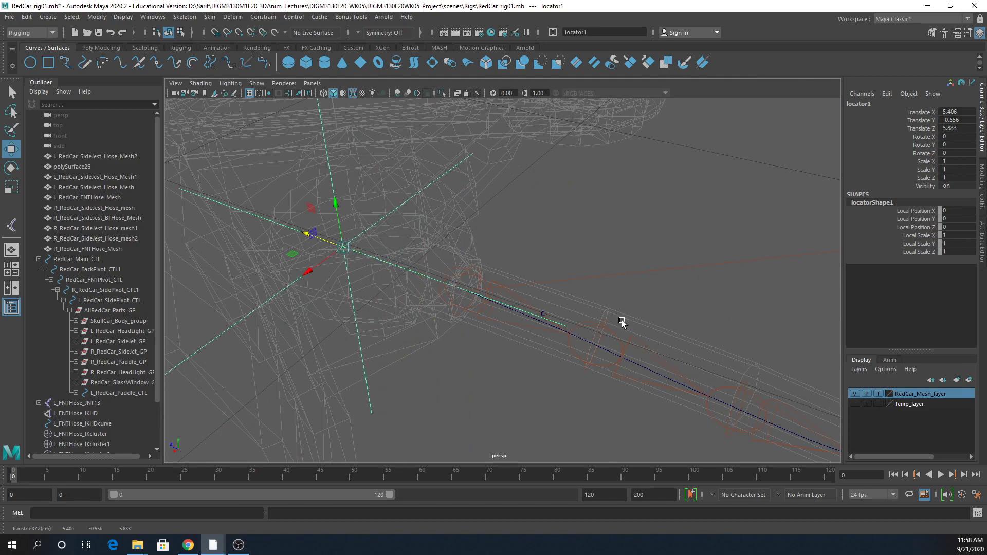
Set RedCar_Mesh_layer to Reference display and fine-tune the locator inside the paddle pivot to about X 5.37, Z 5.77.
click(879, 394)
alt+drag(470, 249, 355, 355)
drag(319, 316, 335, 321)
alt+drag(607, 332, 556, 380)
key(alt+Tab)
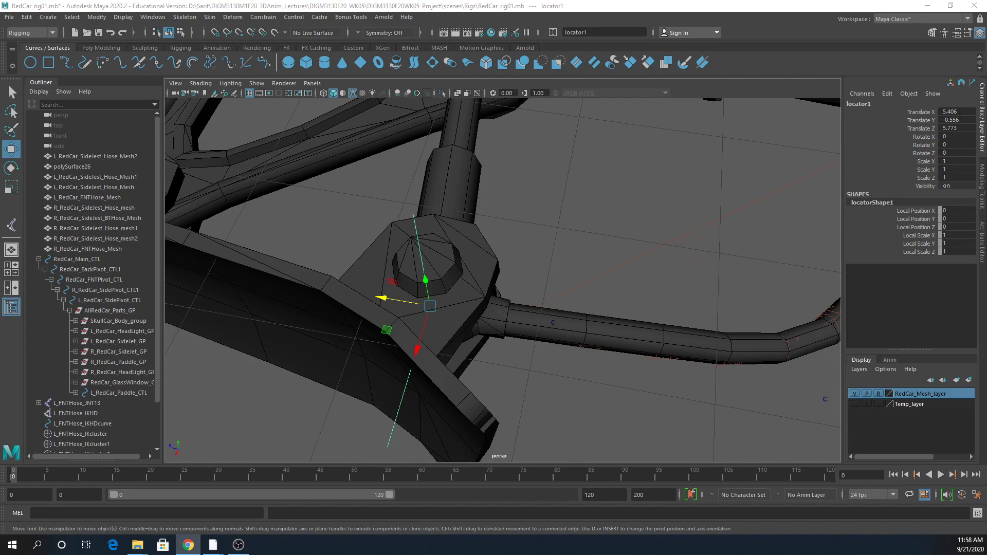
alt+drag(629, 342, 343, 290)
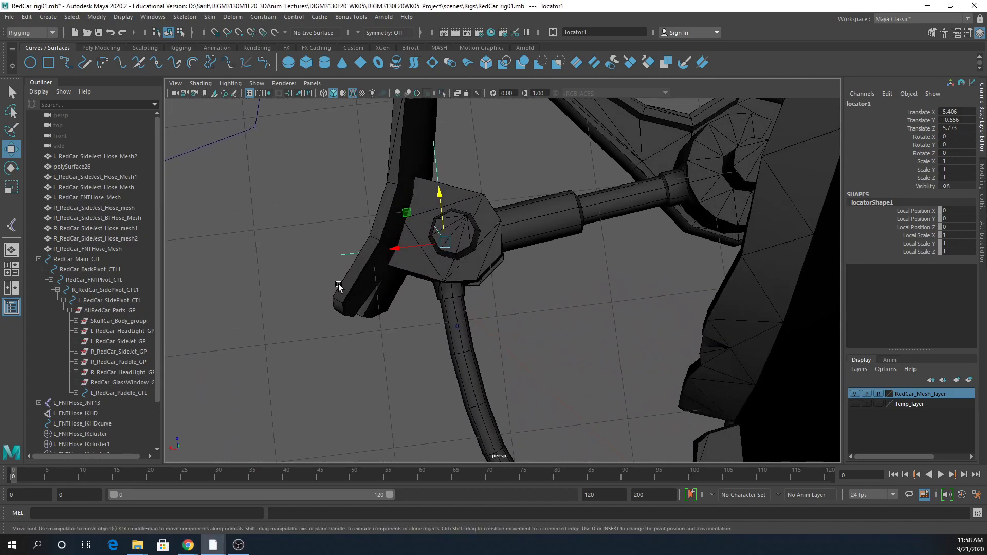
drag(392, 248, 396, 249)
Rename the locator at the paddle pivot as L_FNTHose_Paddle_locator.
alt+drag(709, 330, 584, 270)
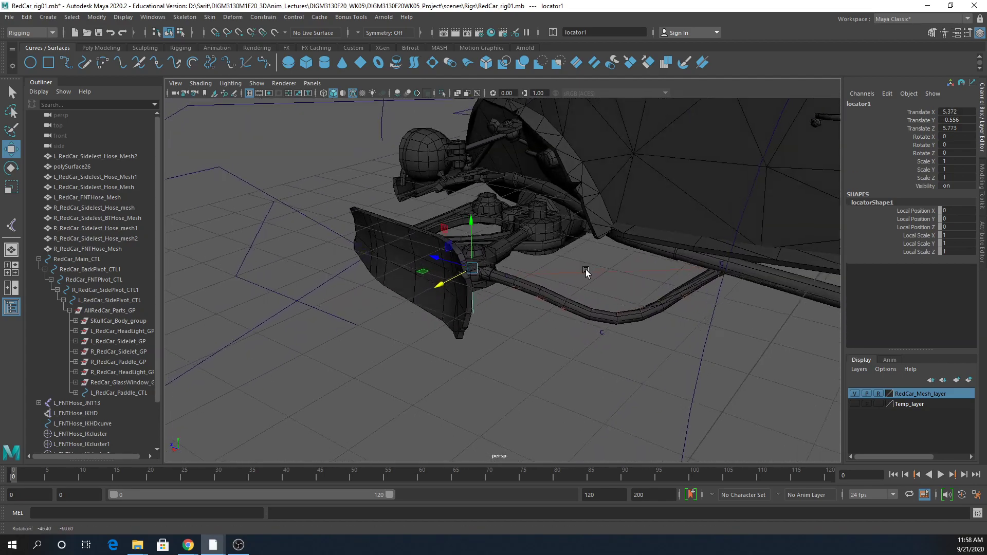
scroll(585, 270, up, 3)
double_click(896, 102)
click(895, 101)
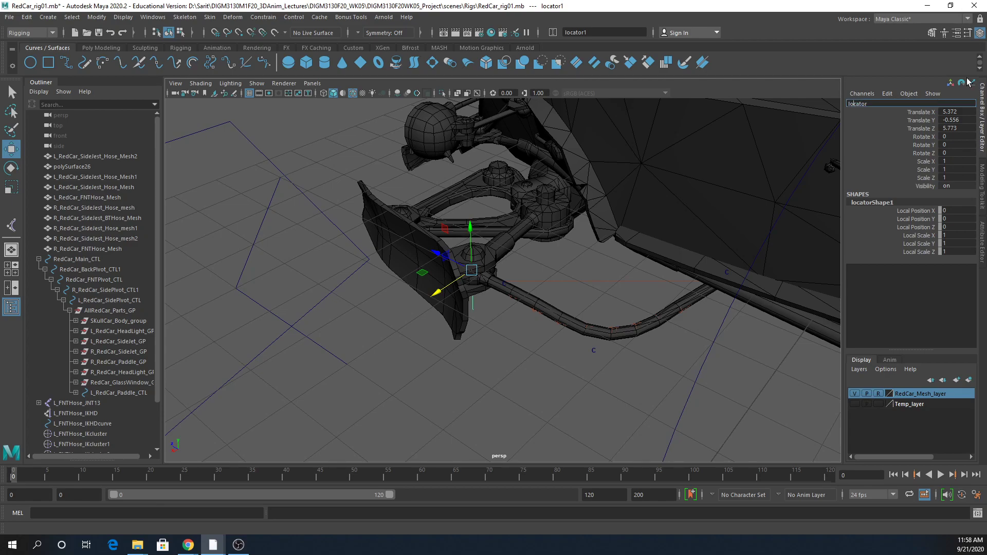
text(L_FNTHose_IKHD)
key(BackSpace)
key(BackSpace)
key(BackSpace)
key(BackSpace)
text(Pddle)
text(a)
text(_)
key(Return)
Duplicate the paddle locator and move the copy under the car body, to about X 0.70, Z -0.32.
alt+drag(571, 282, 507, 339)
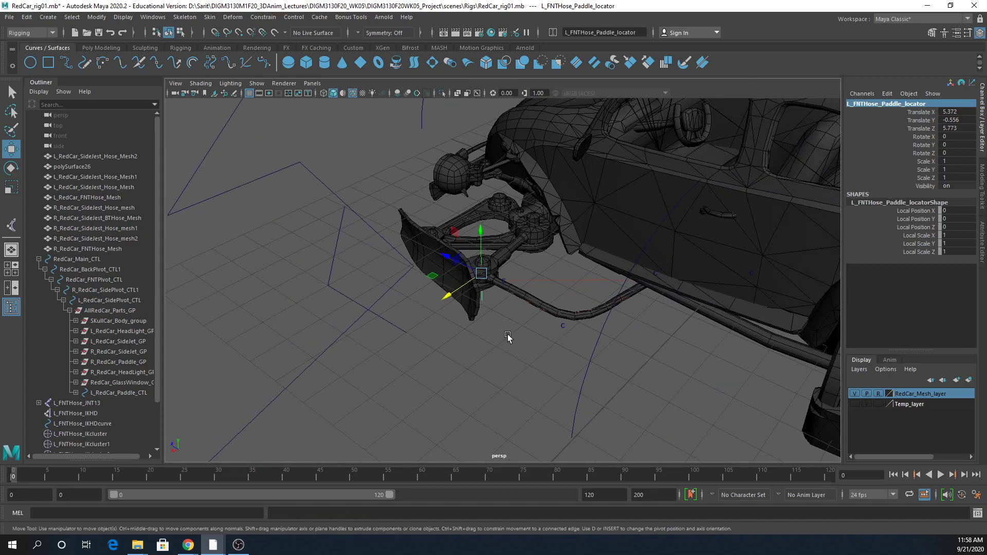
key(ctrl+d)
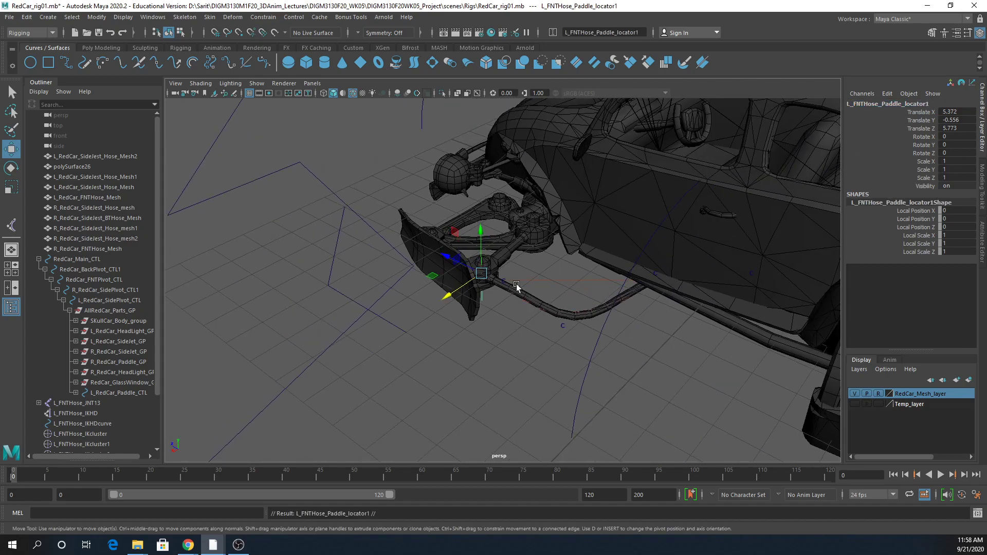
drag(437, 260, 612, 351)
alt+drag(650, 399, 663, 321)
drag(645, 186, 672, 336)
drag(624, 378, 691, 396)
alt+drag(694, 276, 674, 280)
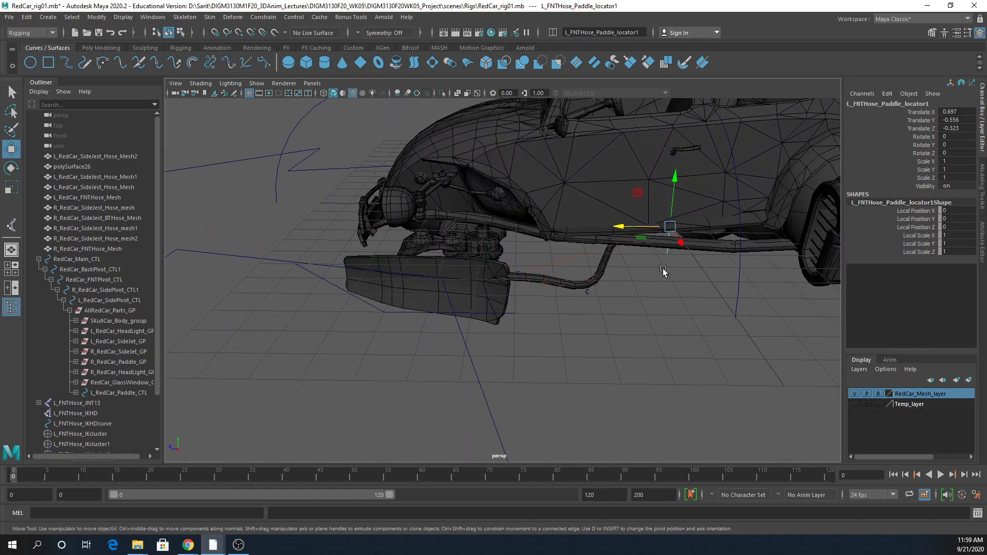
In the top view, snap the duplicated locator onto the body end of the left front hose.
key(space)
key(space)
scroll(494, 246, up, 3)
key(f)
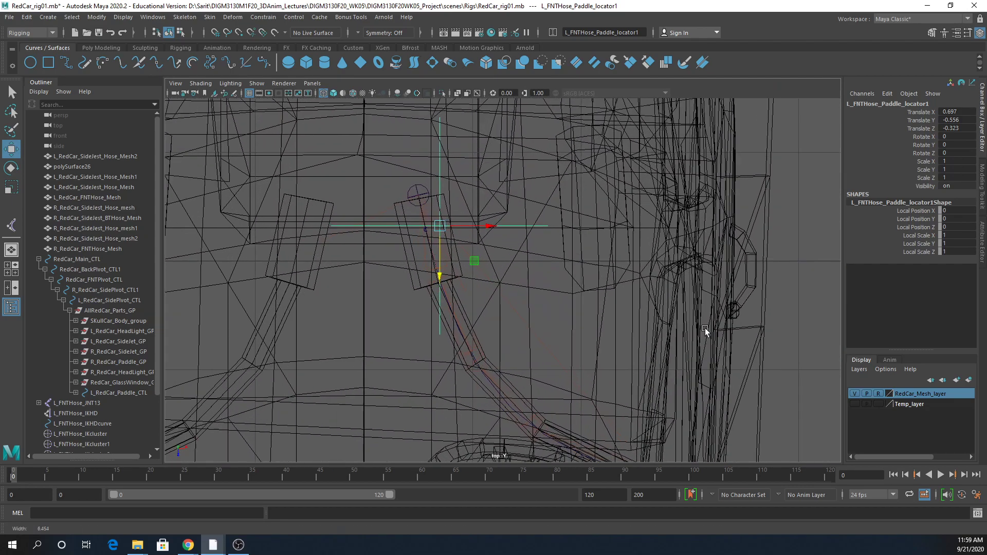
key(v)
drag(488, 294, 467, 262)
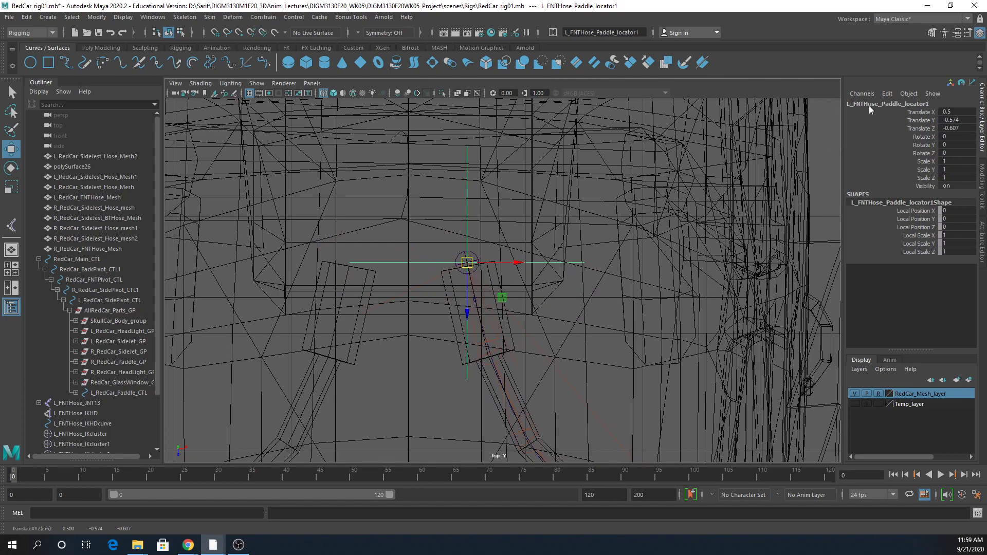
Rename the duplicated locator as L_FNTHose_Body_locator.
double_click(894, 103)
drag(899, 103, 881, 102)
text(Body)
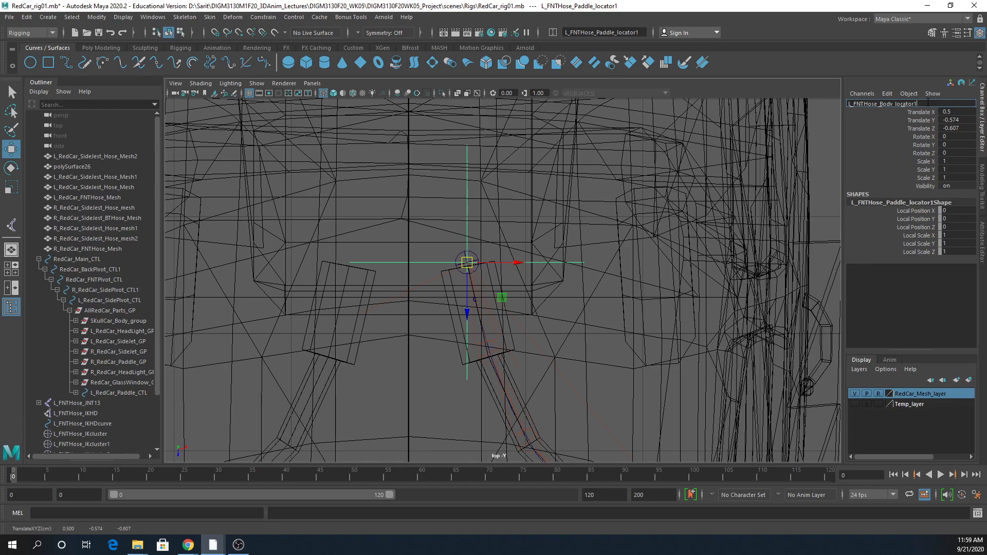
key(Return)
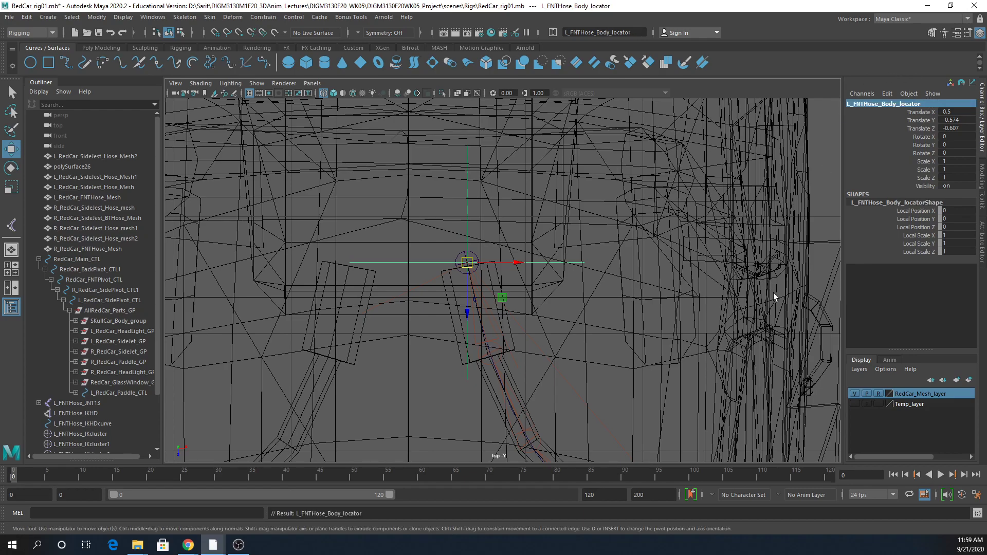
Switch from the top view to the perspective view around the left front paddle and hose.
key(a)
alt+drag(496, 288, 519, 288)
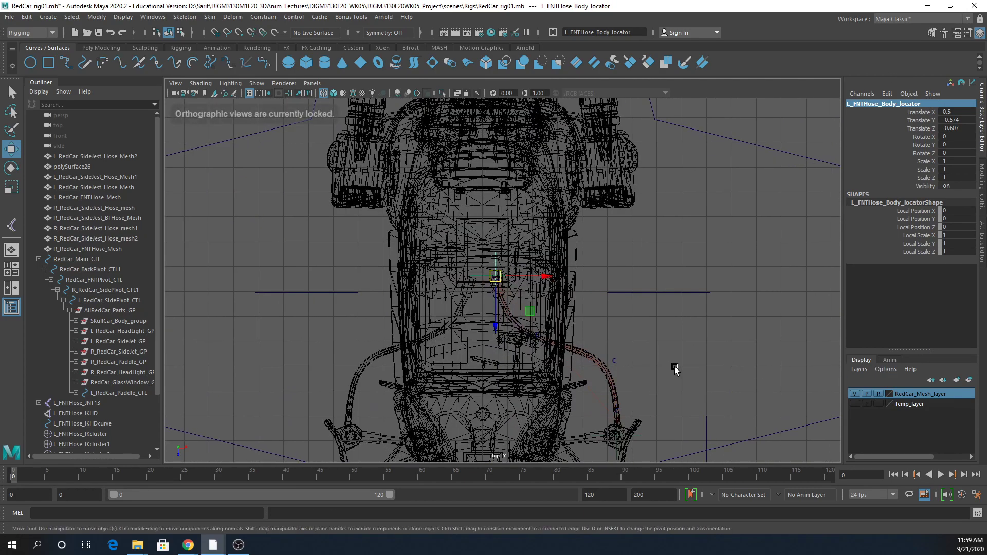
key(space)
key(space)
alt+drag(694, 249, 632, 393)
click(635, 343)
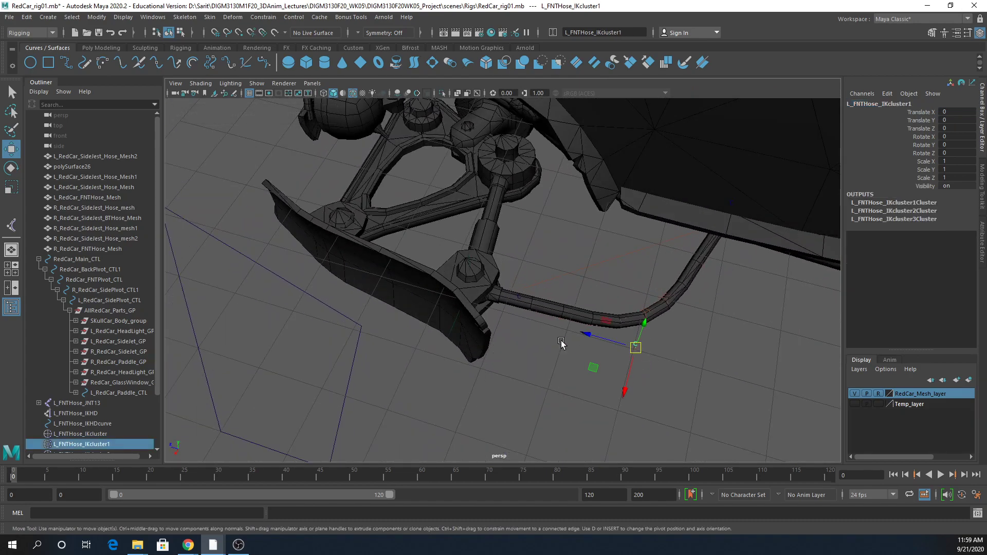
shift+click(516, 298)
alt+drag(530, 352, 535, 351)
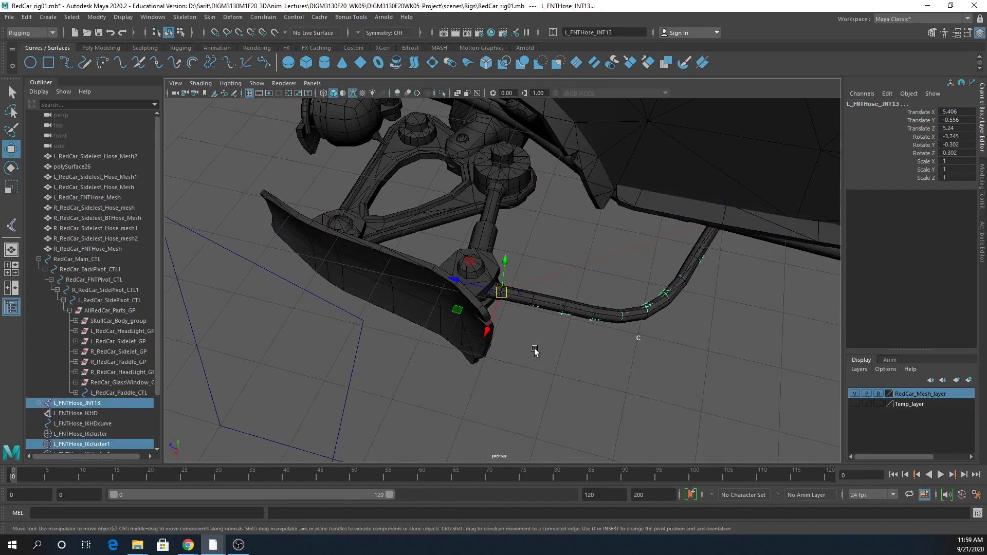
click(592, 396)
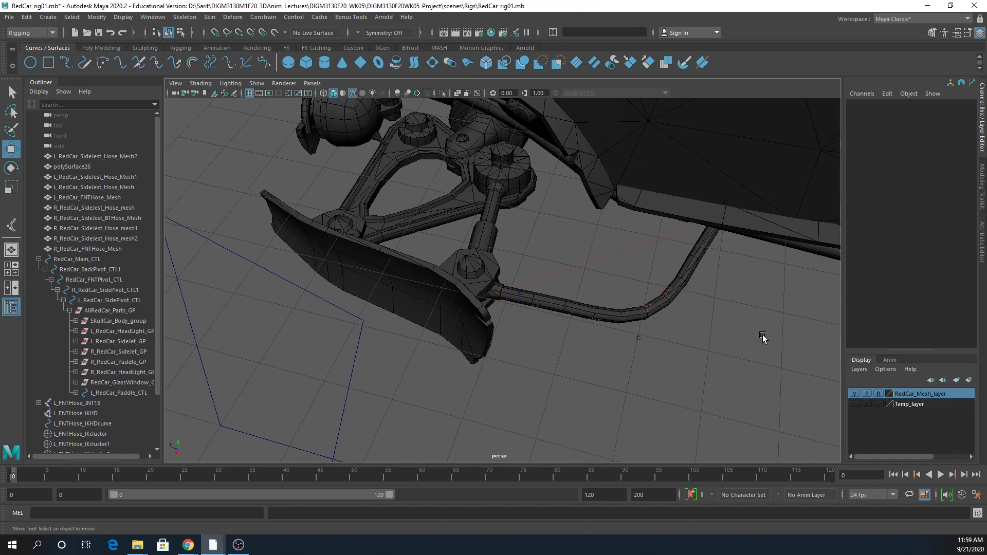
Set RedCar_Mesh_layer to template display so the clusters at the left front hose can be picked.
click(878, 394)
click(879, 394)
alt+drag(654, 384, 465, 254)
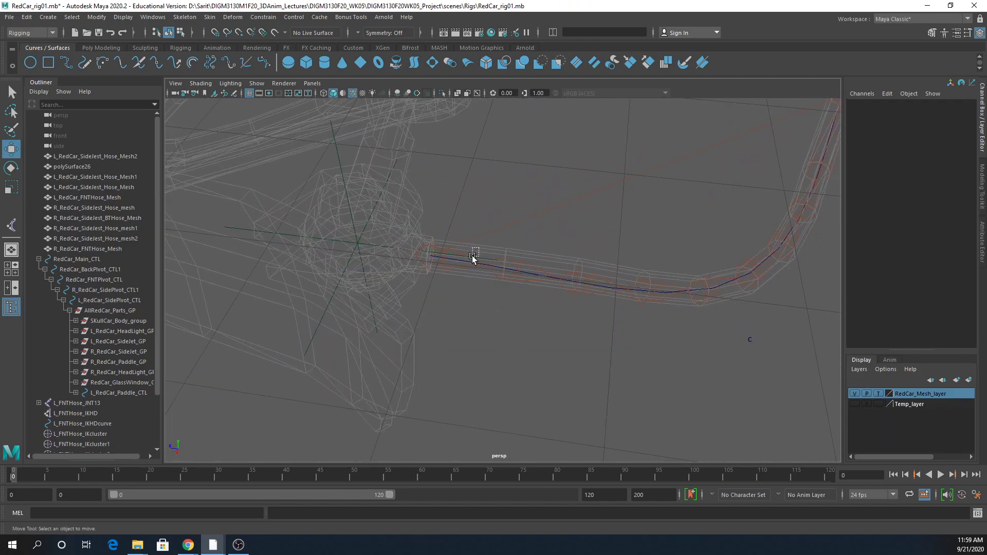
click(474, 256)
shift+click(749, 340)
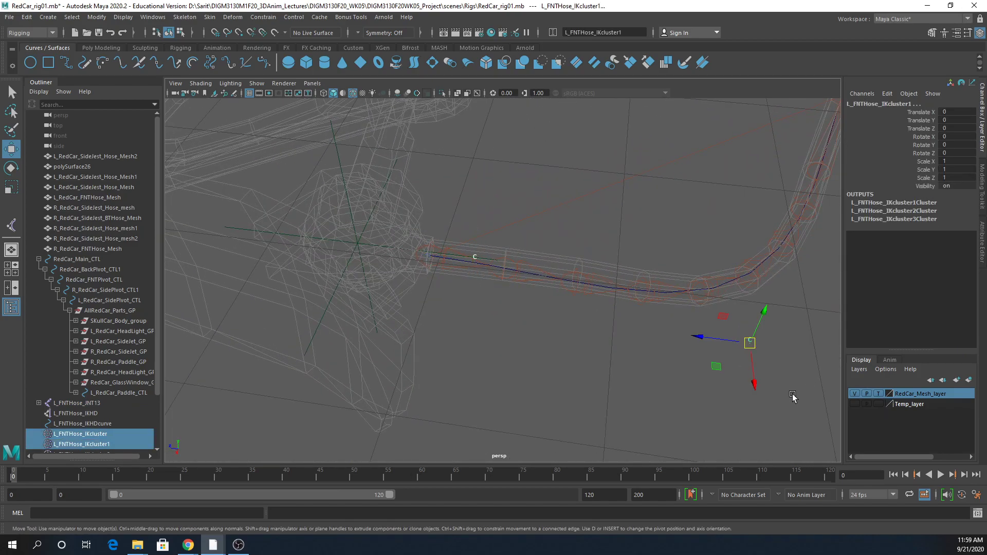
alt+right_drag(793, 397, 655, 410)
alt+drag(655, 410, 652, 413)
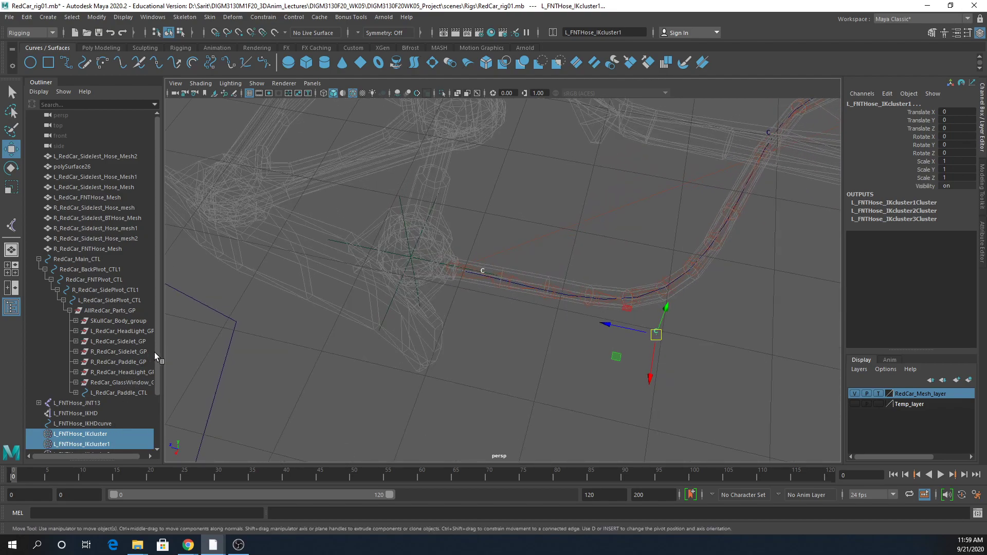
scroll(154, 353, down, 3)
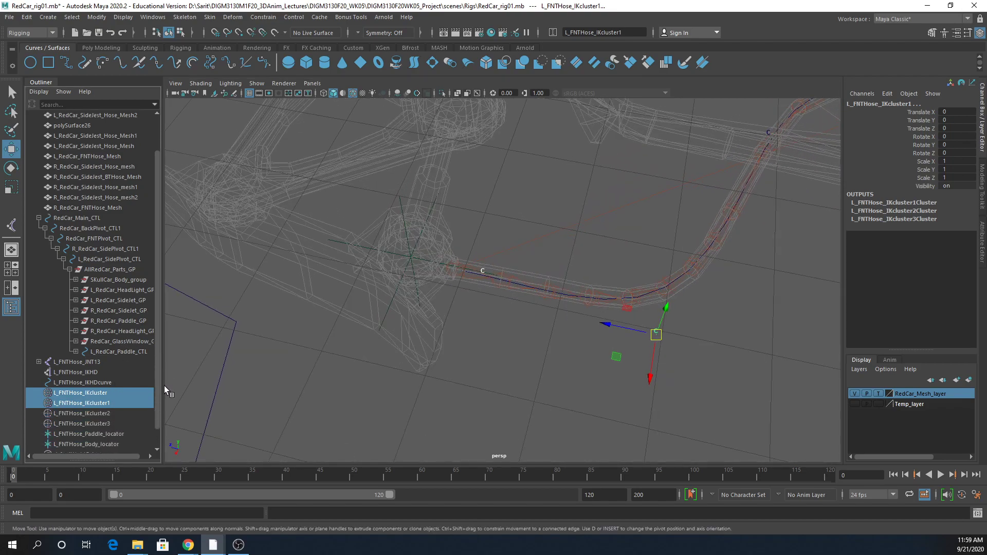
Freeze the transformations of L_FNTHose_Paddle_locator and L_FNTHose_Body_locator together.
click(403, 196)
click(470, 349)
click(403, 201)
alt+drag(648, 291, 631, 247)
alt+drag(645, 275, 702, 275)
ctrl+click(704, 275)
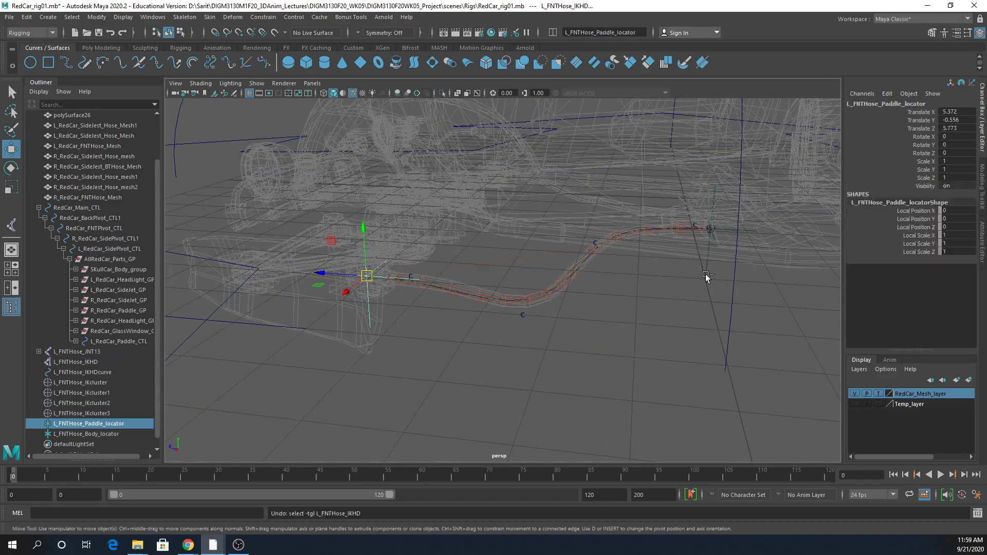
shift+click(707, 272)
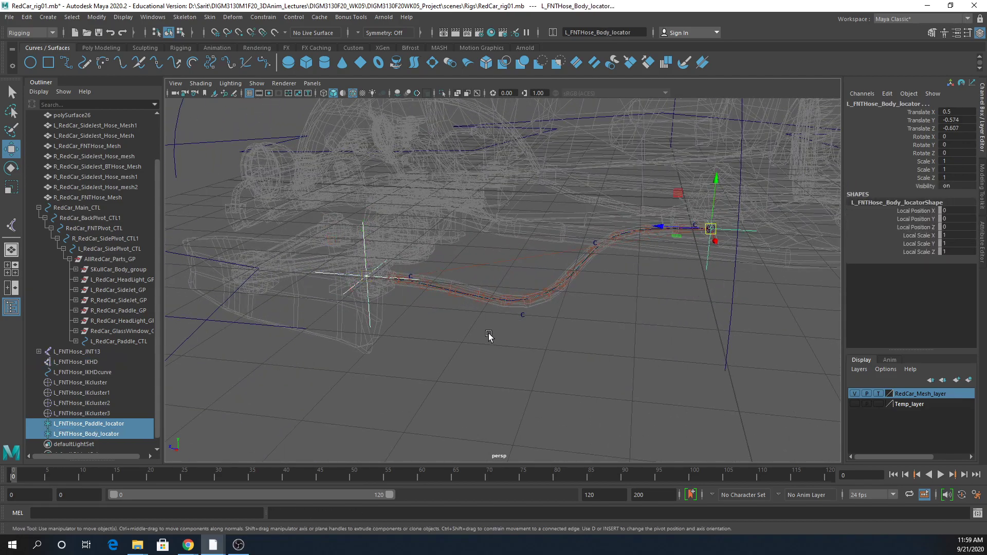
click(257, 83)
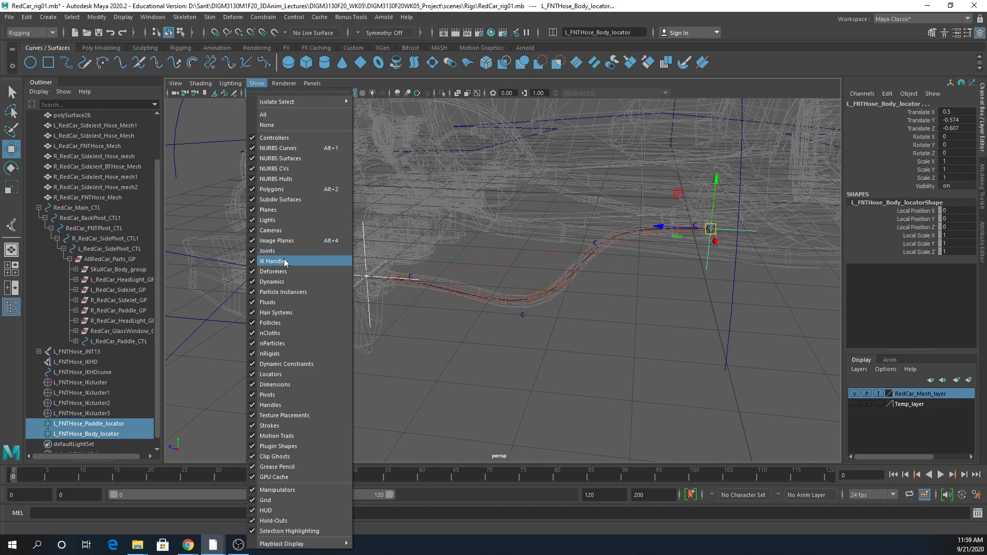
click(723, 152)
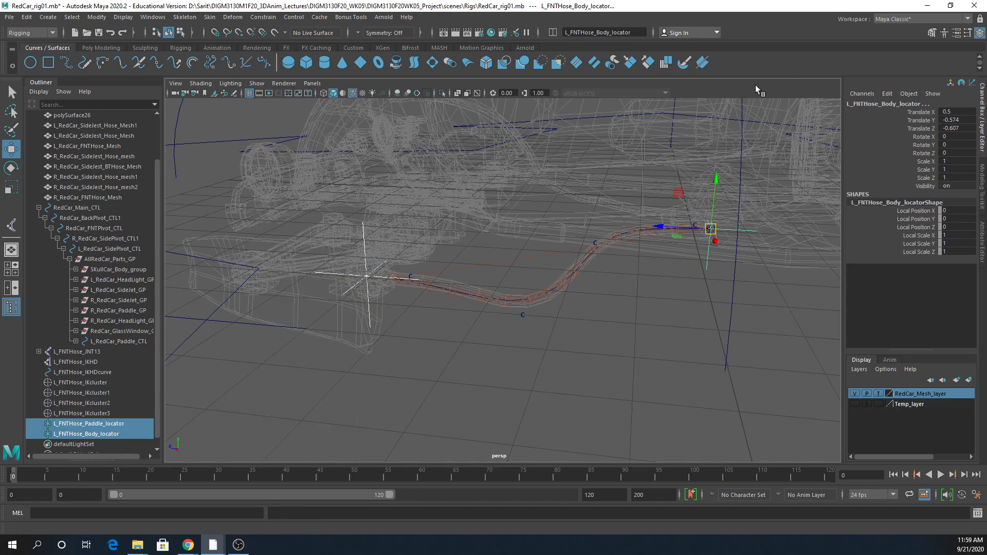
alt+drag(664, 375, 639, 399)
alt+drag(566, 364, 411, 326)
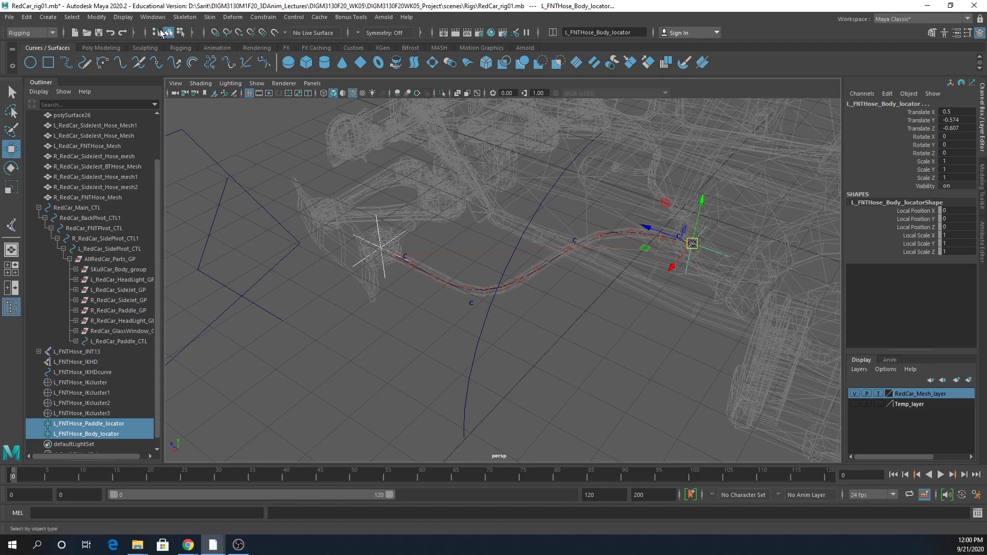
click(96, 17)
click(115, 63)
alt+drag(470, 359, 533, 386)
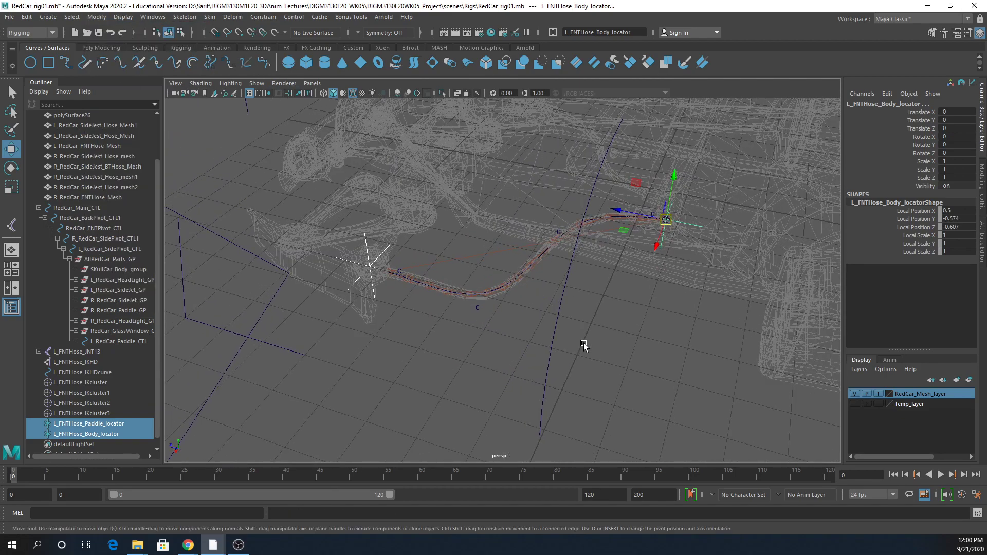
Parent L_FNTHose_IKcluster1 and L_FNTHose_IKcluster under L_FNTHose_Paddle_locator.
click(441, 417)
alt+drag(441, 417, 536, 309)
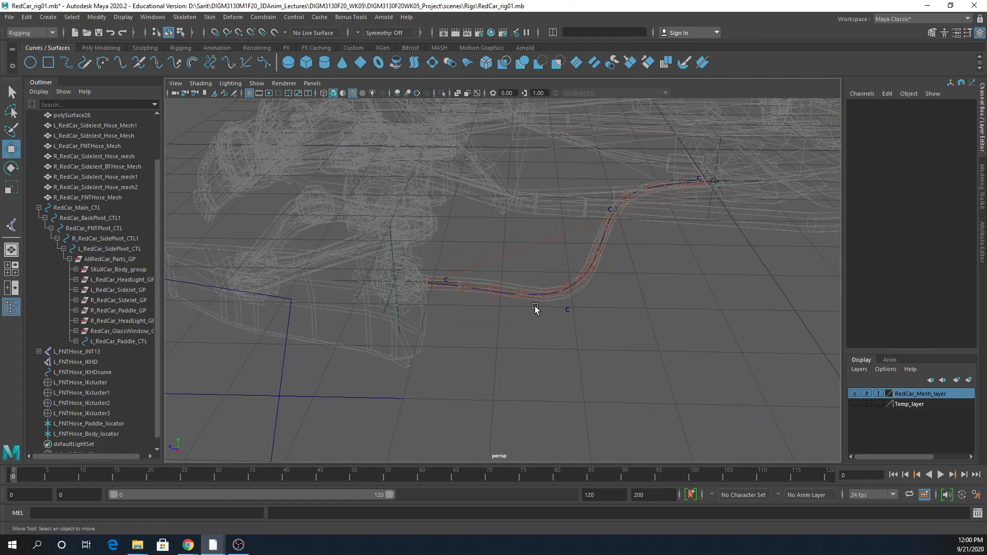
click(567, 312)
alt+middle_drag(371, 335, 461, 341)
alt+right_drag(461, 341, 588, 322)
alt+drag(588, 321, 562, 278)
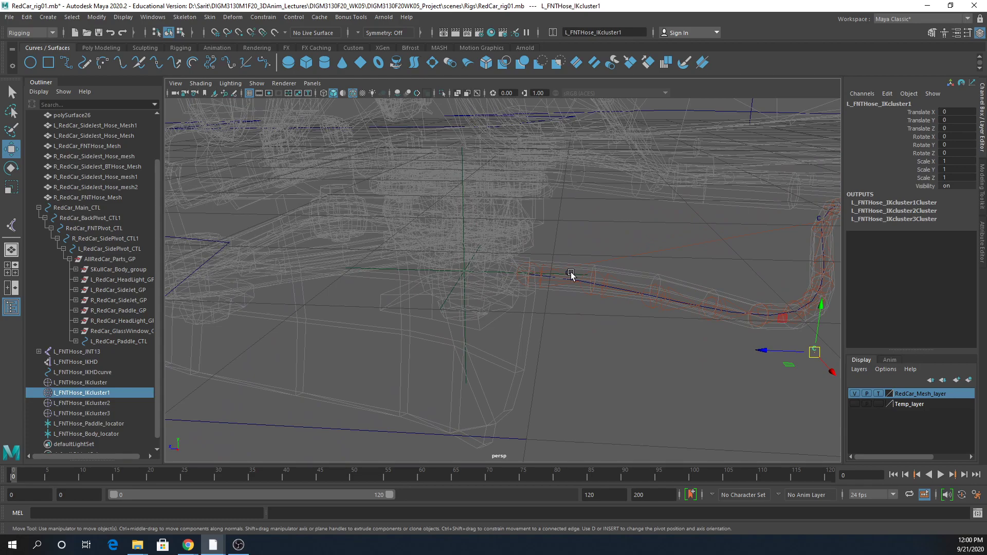
shift+click(569, 273)
alt+drag(567, 320, 510, 349)
shift+click(426, 221)
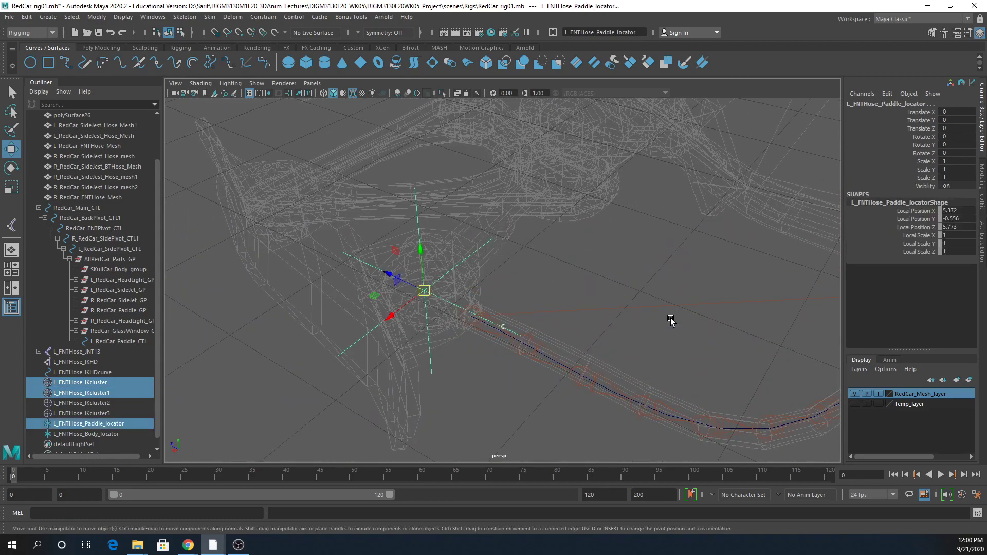
alt+right_drag(672, 322, 467, 285)
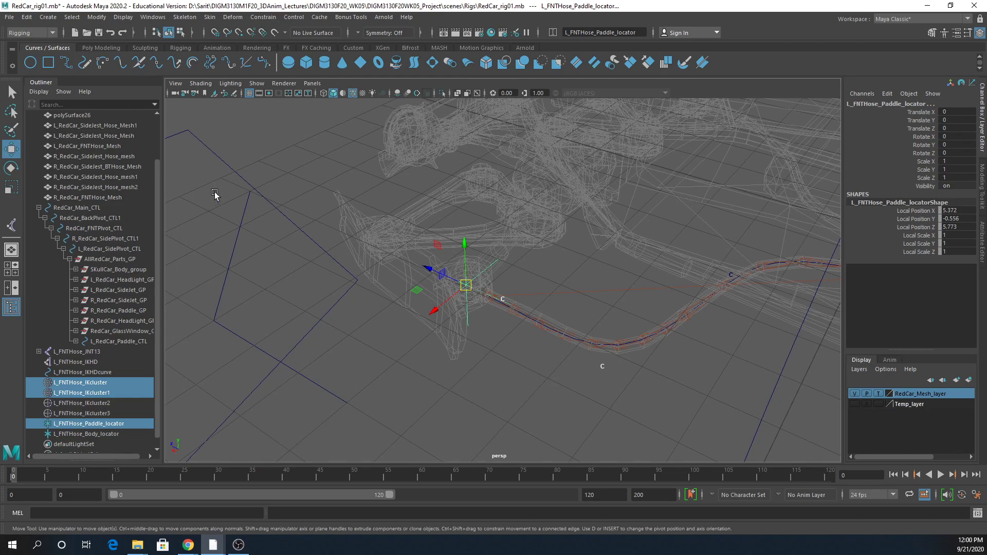
click(28, 17)
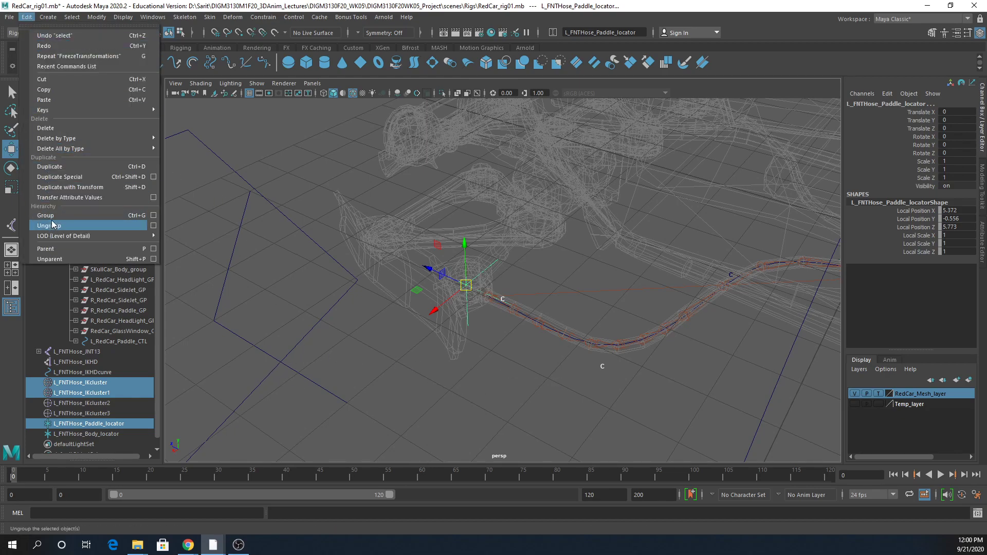
click(48, 248)
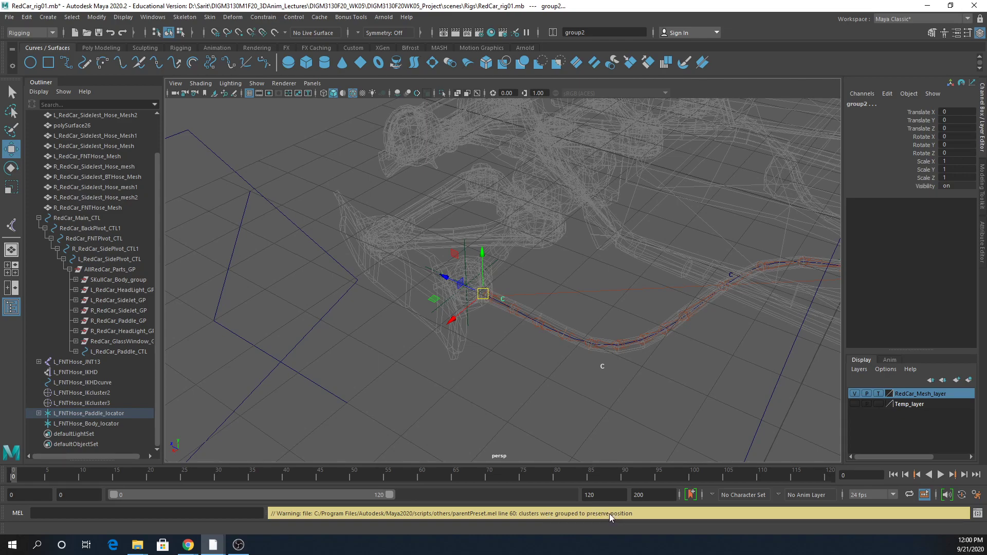
Parent group2 under group1 beneath L_FNTHose_Paddle_locator and expand the locator's hierarchy.
click(38, 414)
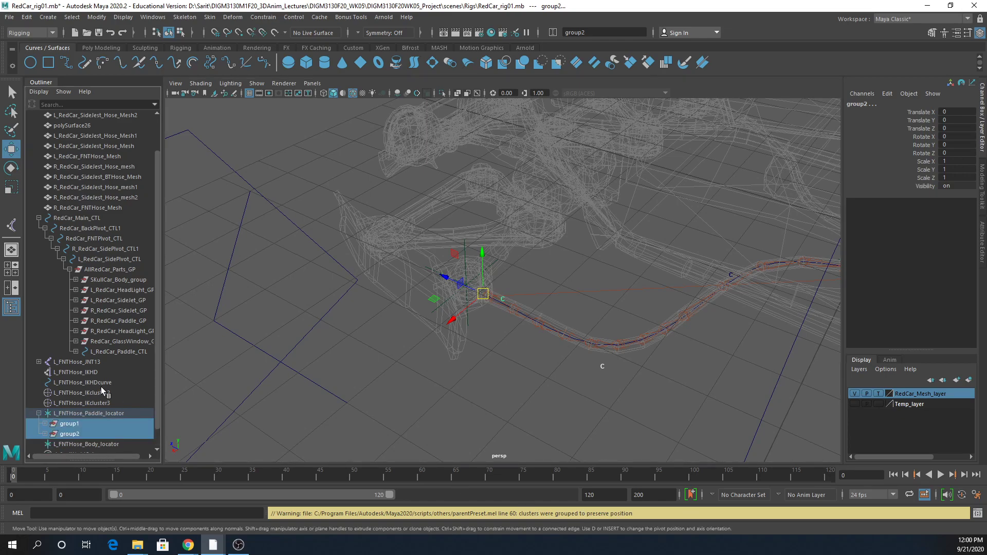
scroll(156, 335, down, 1)
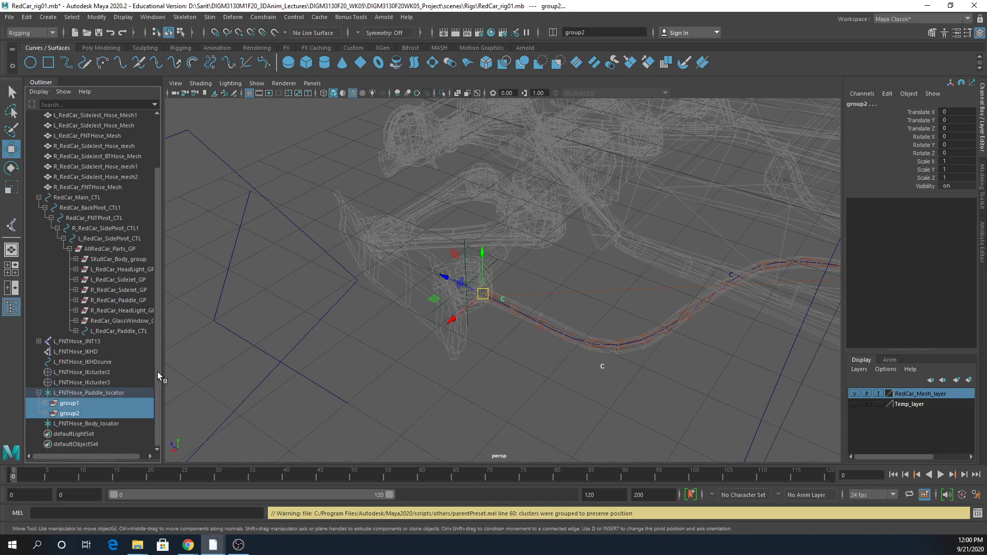
key(p)
click(39, 403)
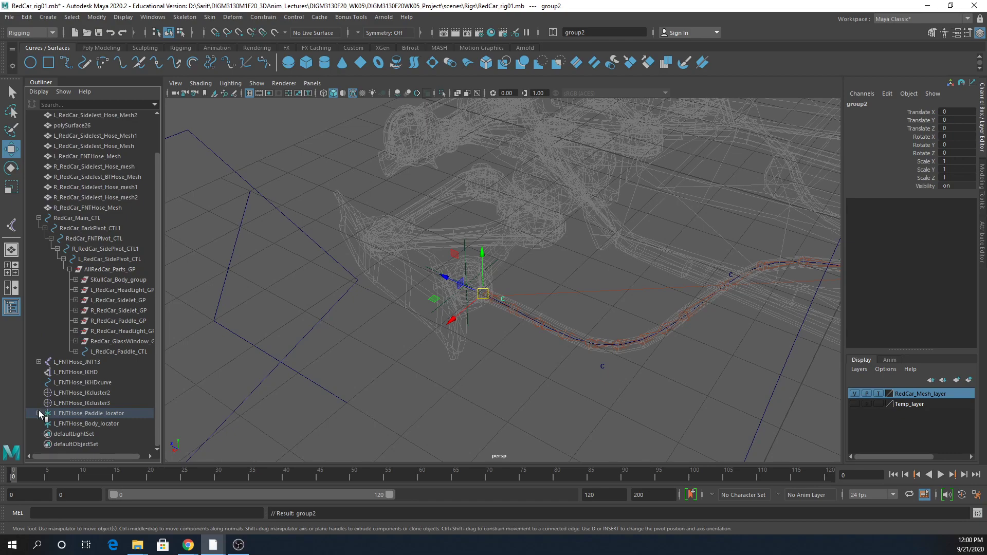
click(39, 413)
scroll(78, 406, down, 4)
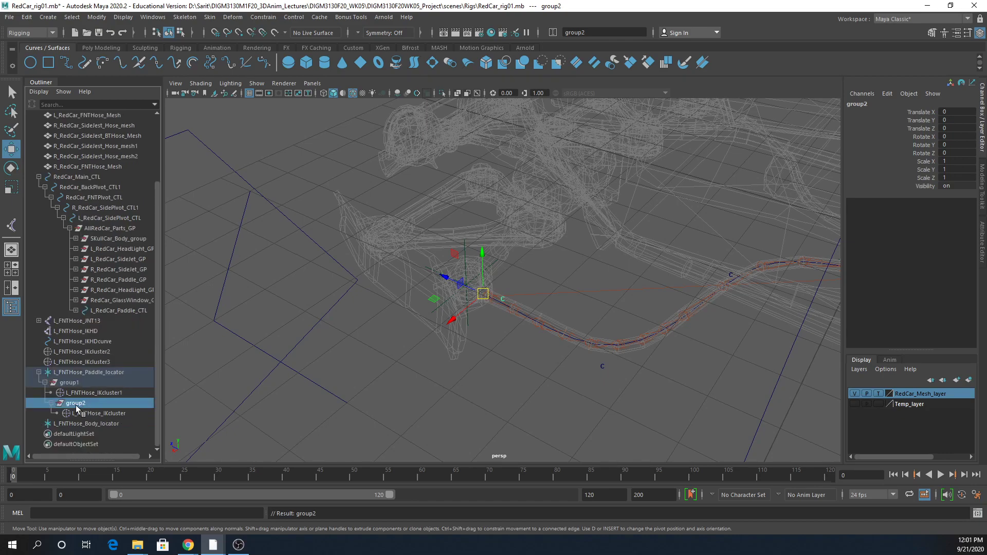
Rename group1 as L_FNTHose_IKcluster1GP, reusing the name of the cluster inside it.
click(90, 392)
double_click(100, 392)
key(ctrl+c)
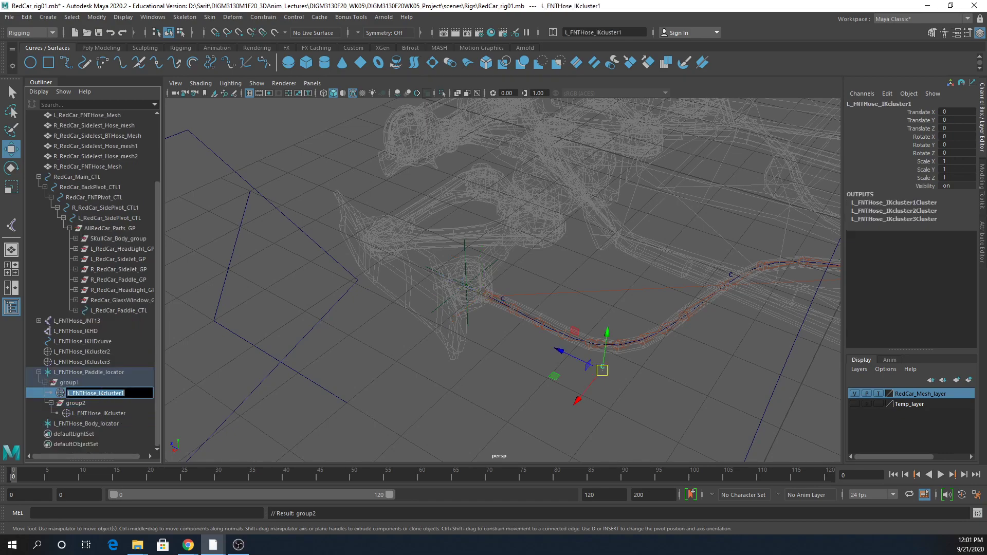
click(70, 383)
double_click(70, 383)
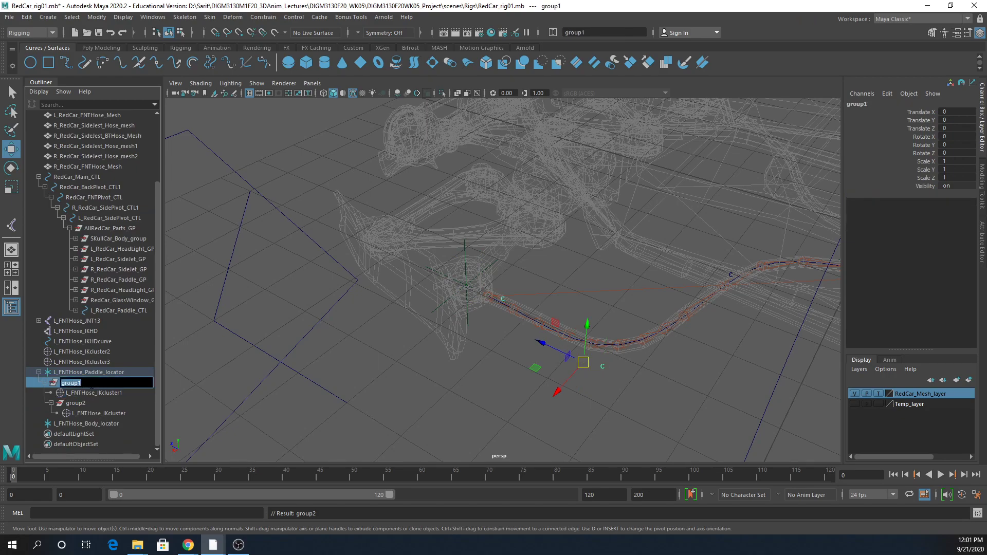
key(ctrl+v)
key(Return)
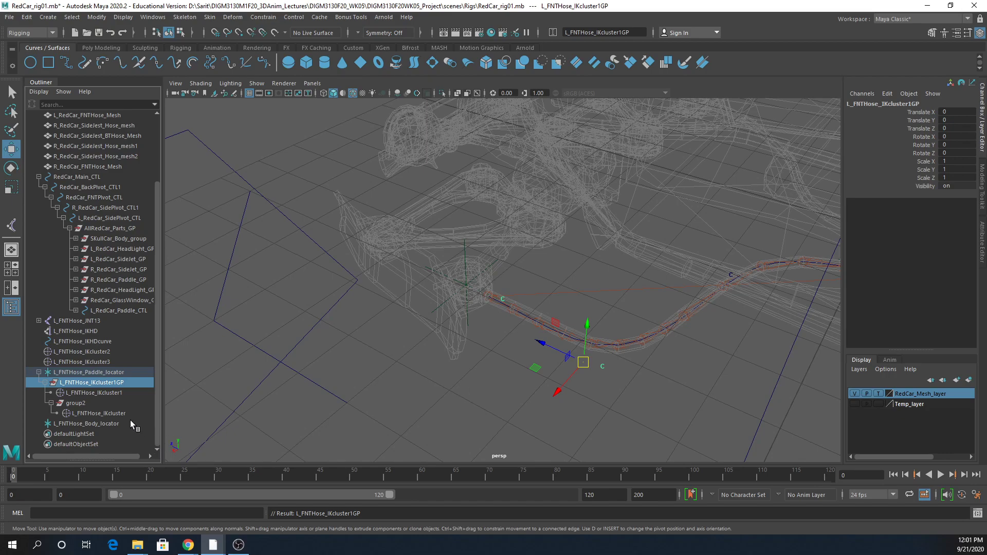
Rename group2 as L_FNTHose_IKclusterGP.
click(75, 404)
double_click(74, 404)
key(ctrl+v)
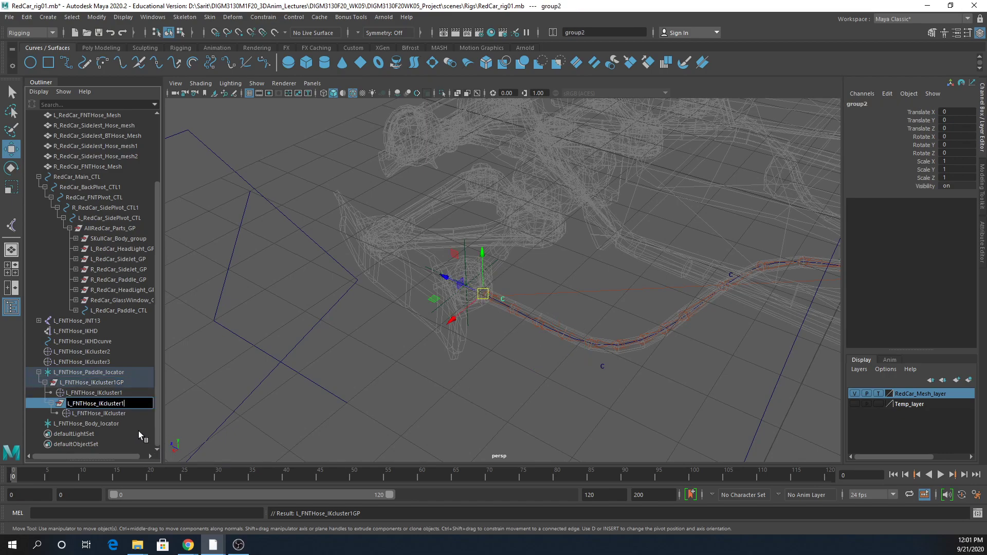
text(GP)
key(Return)
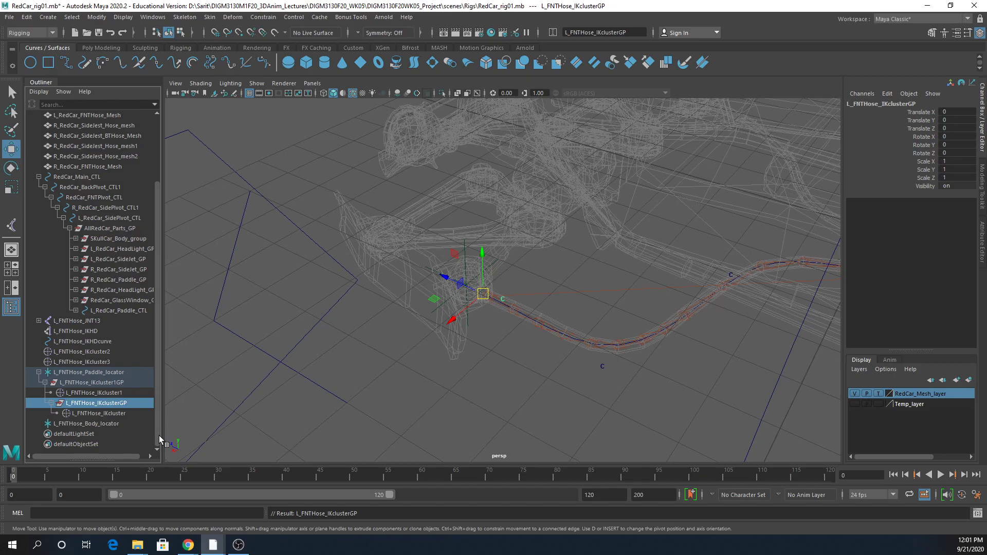
Parent L_FNTHose_Paddle_locator under the L_RedCar_Paddle_CTL control curve.
click(95, 373)
alt+drag(569, 388, 497, 357)
alt+drag(499, 257, 514, 313)
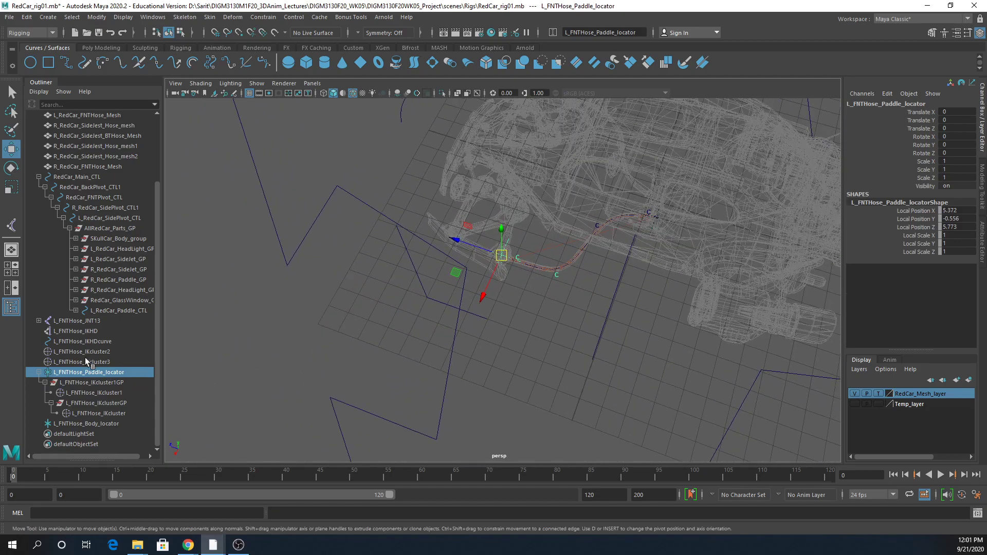
alt+drag(572, 397, 555, 371)
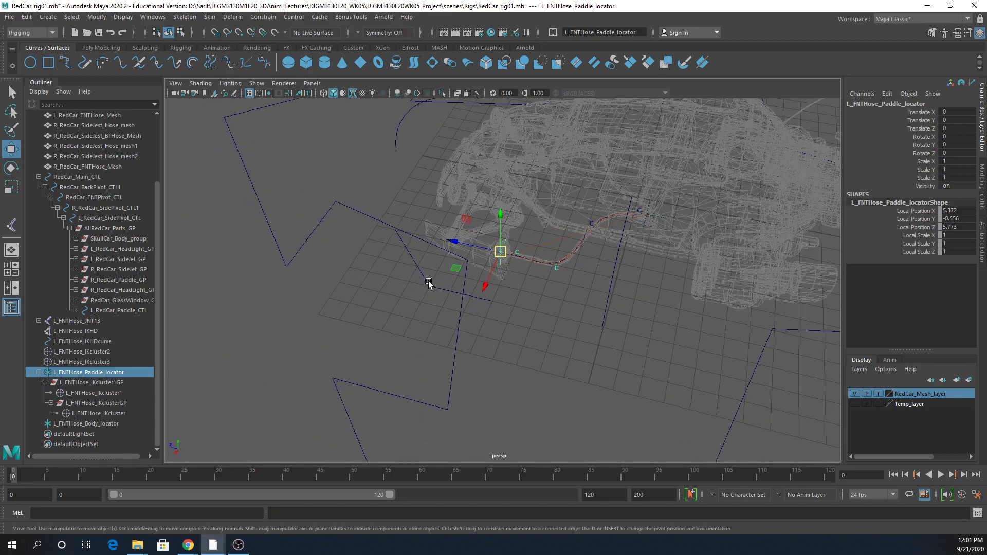
shift+drag(430, 298, 430, 299)
alt+drag(429, 300, 458, 366)
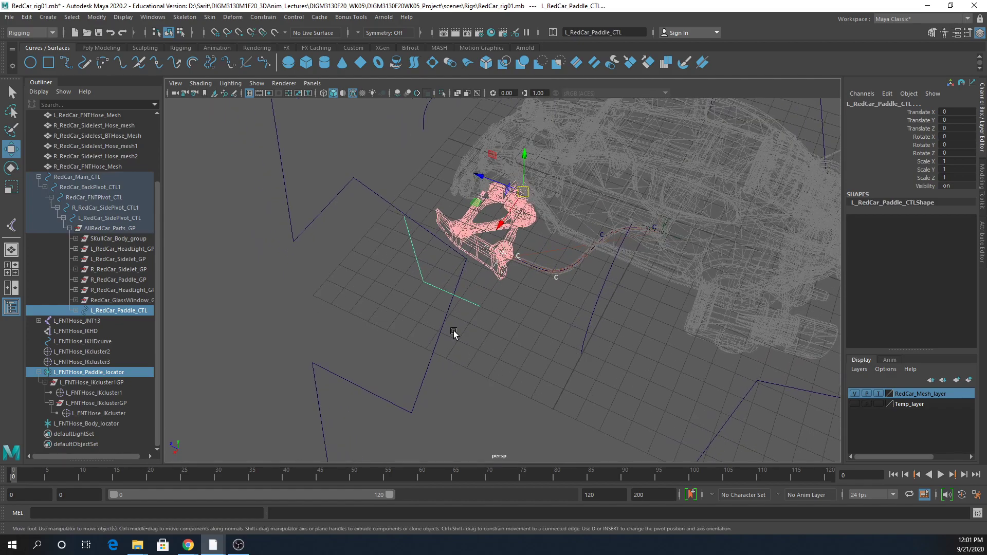
key(p)
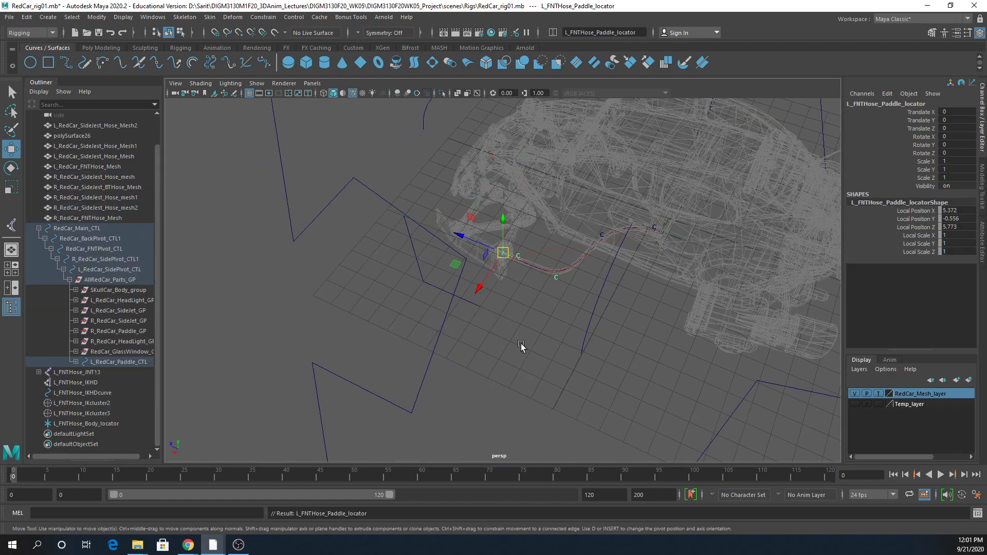
Select the L_RedCar_Paddle_CTL control and set RedCar_Mesh_layer back to reference display.
click(415, 268)
scroll(624, 385, up, 3)
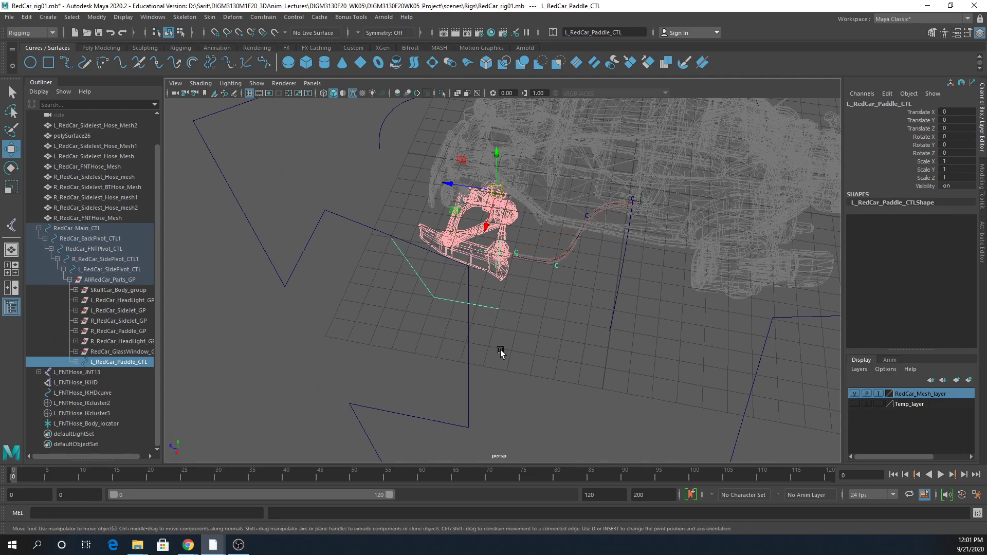
scroll(790, 395, up, 3)
click(879, 394)
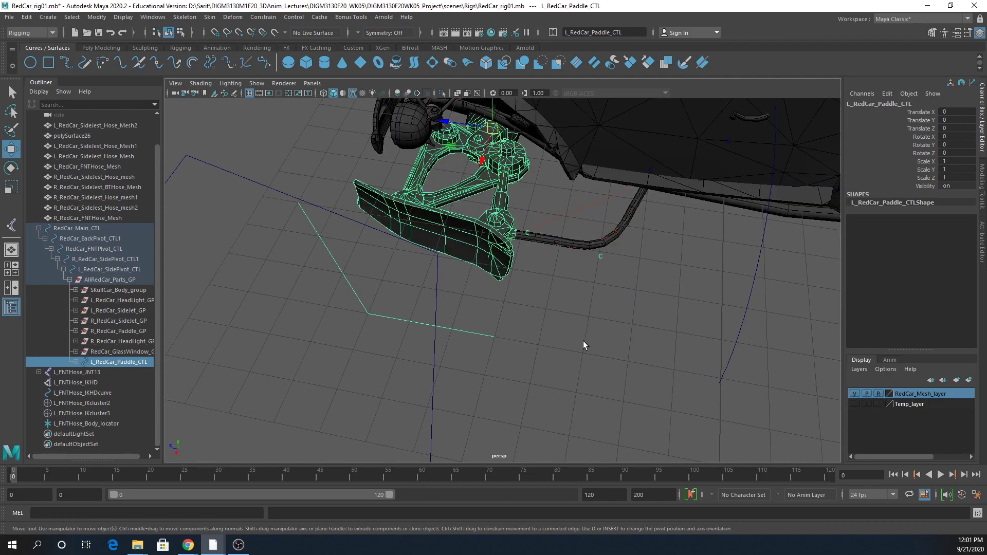
Test-rotate the L_RedCar_Paddle_CTL control about Y to check how the hose clusters follow, and undo the rotation.
key(e)
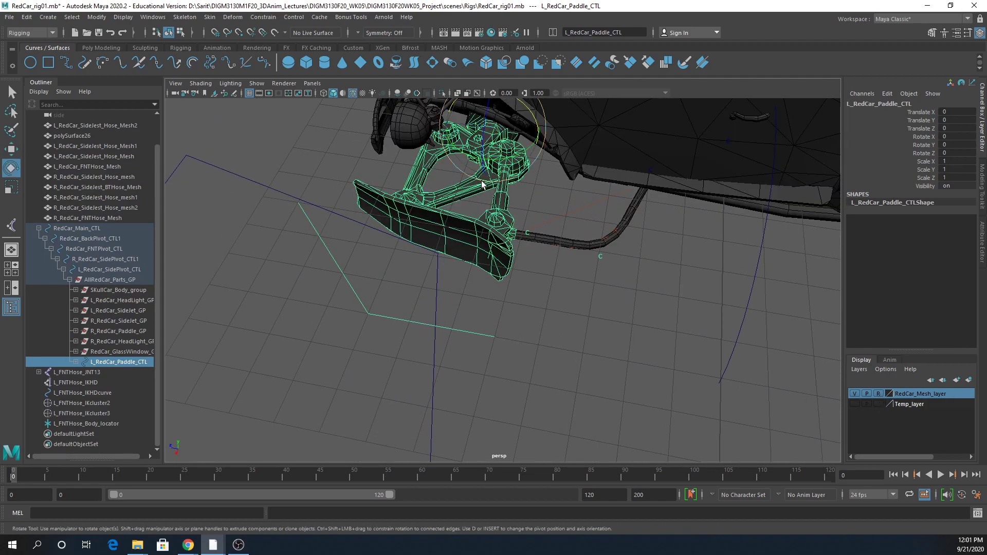
drag(515, 153, 498, 175)
key(ctrl+z)
key(ctrl+z)
key(ctrl+z)
key(ctrl+z)
key(ctrl+z)
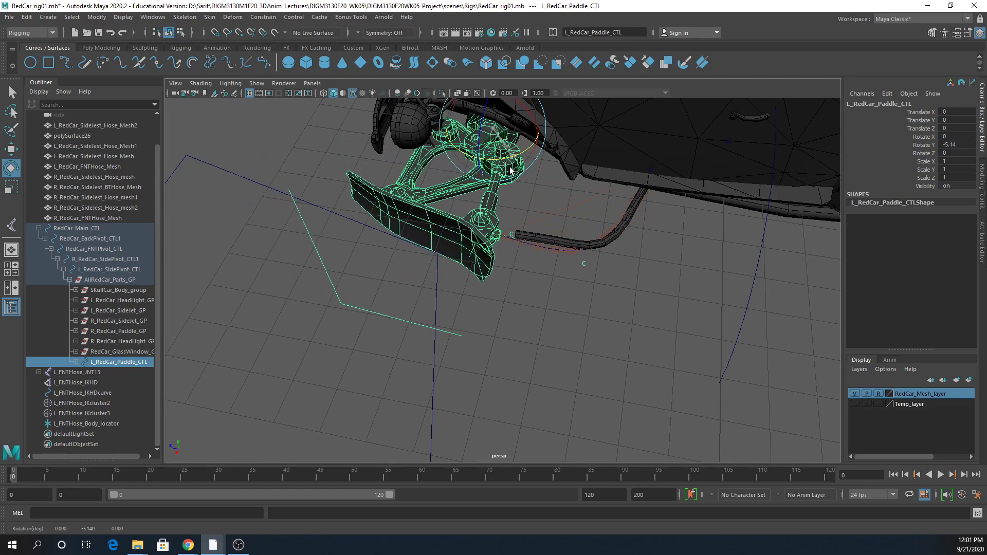
Set RedCar_Mesh_layer to template display.
alt+drag(646, 276, 670, 310)
scroll(670, 310, up, 3)
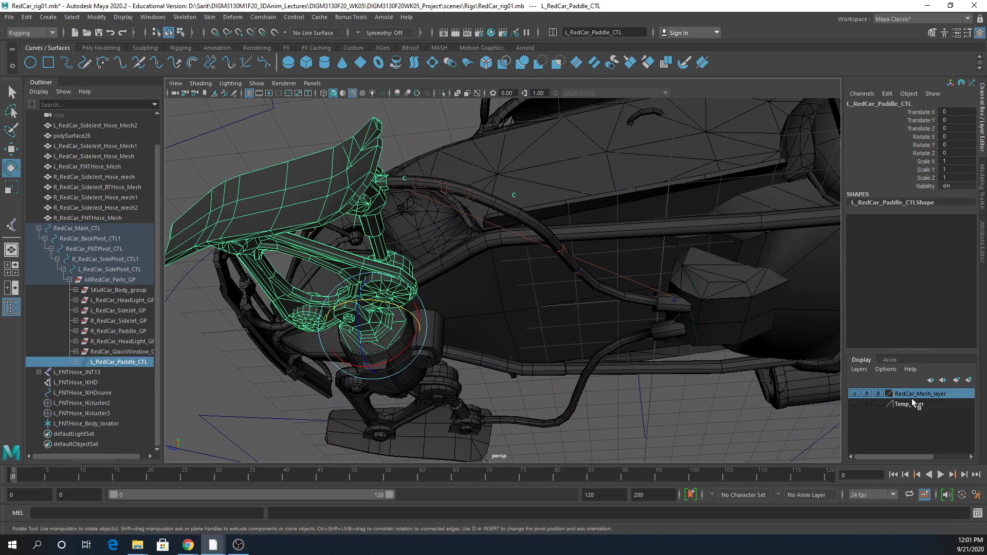
click(879, 394)
Parent L_FNTHose_IKcluster2 and L_FNTHose_IKcluster3 under L_FNTHose_Body_locator.
alt+drag(565, 337, 535, 336)
click(550, 214)
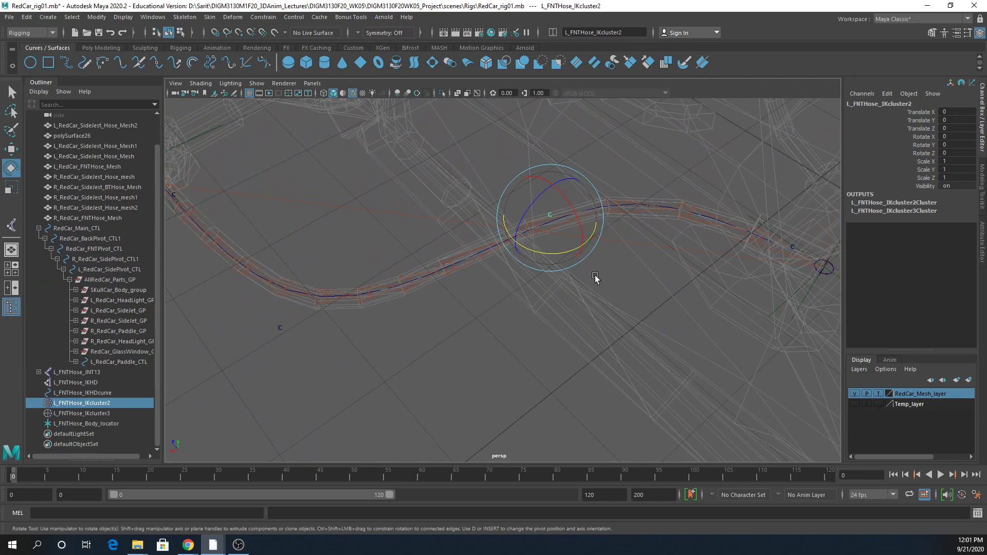
key(q)
alt+drag(659, 260, 560, 291)
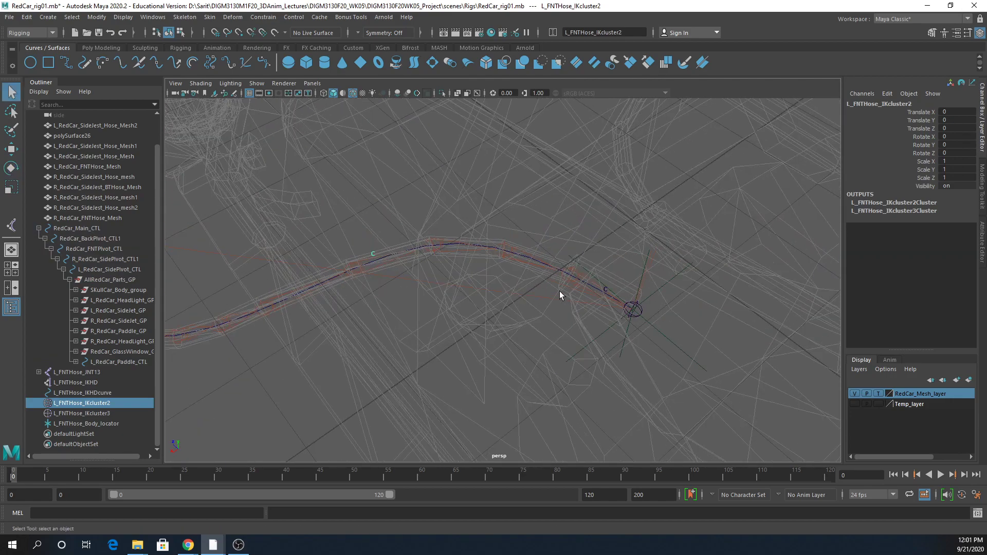
shift+click(605, 292)
alt+drag(613, 312, 605, 282)
key(ctrl+z)
scroll(604, 282, up, 10)
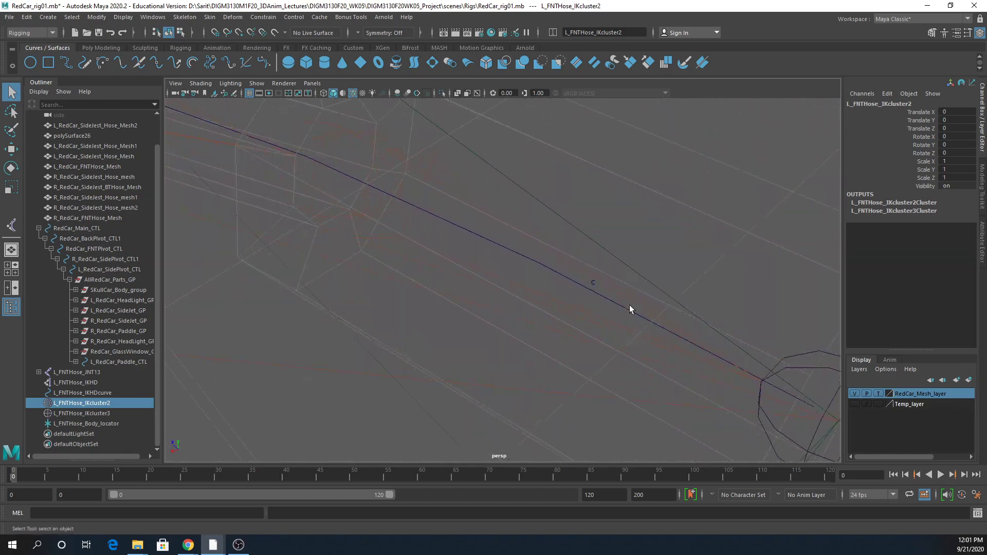
shift+click(594, 288)
key(f)
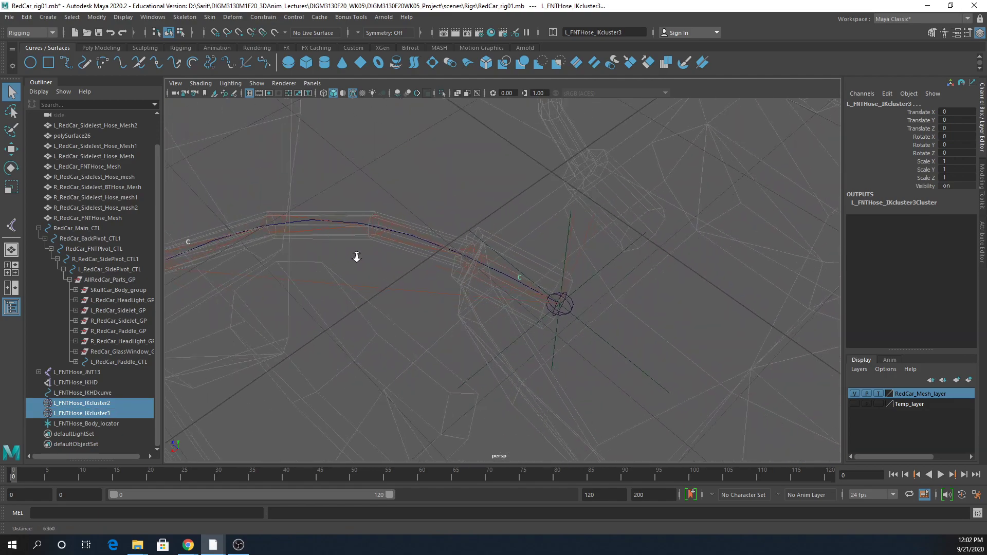
shift+click(547, 291)
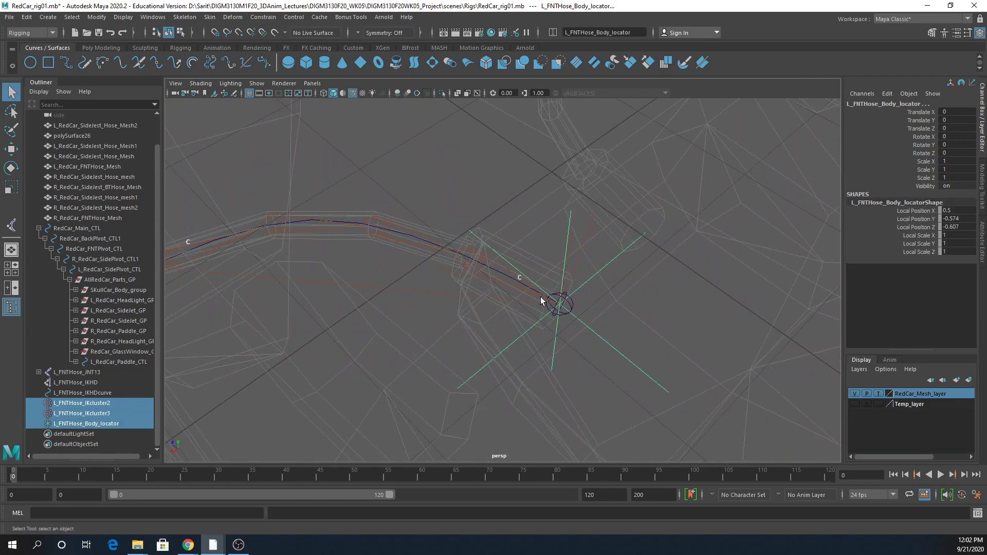
key(p)
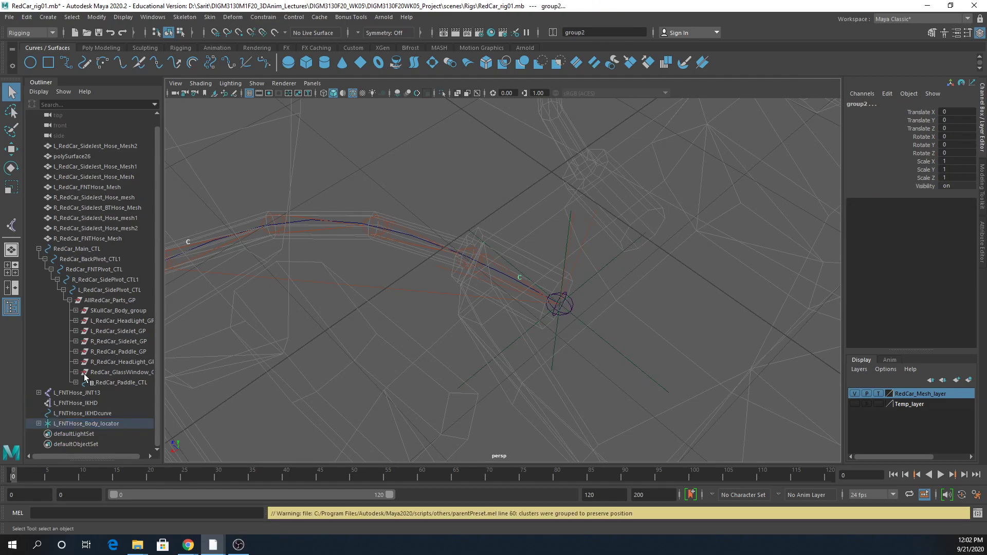
Expand L_FNTHose_Body_locator and rename group1, which holds cluster 2, as L_FNTHose_IKcluster2GP.
click(39, 423)
scroll(88, 400, down, 1)
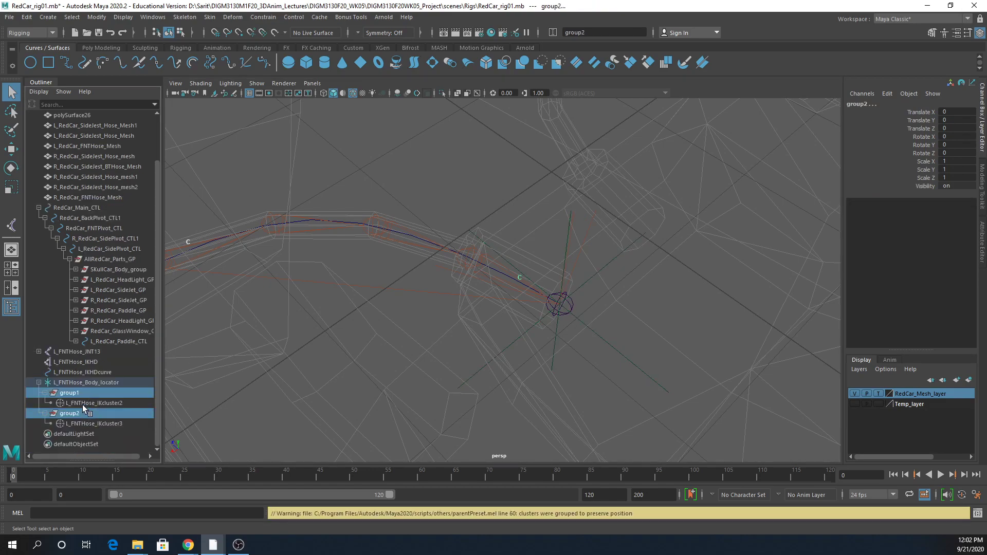
double_click(84, 394)
key(BackSpace)
text(2GP)
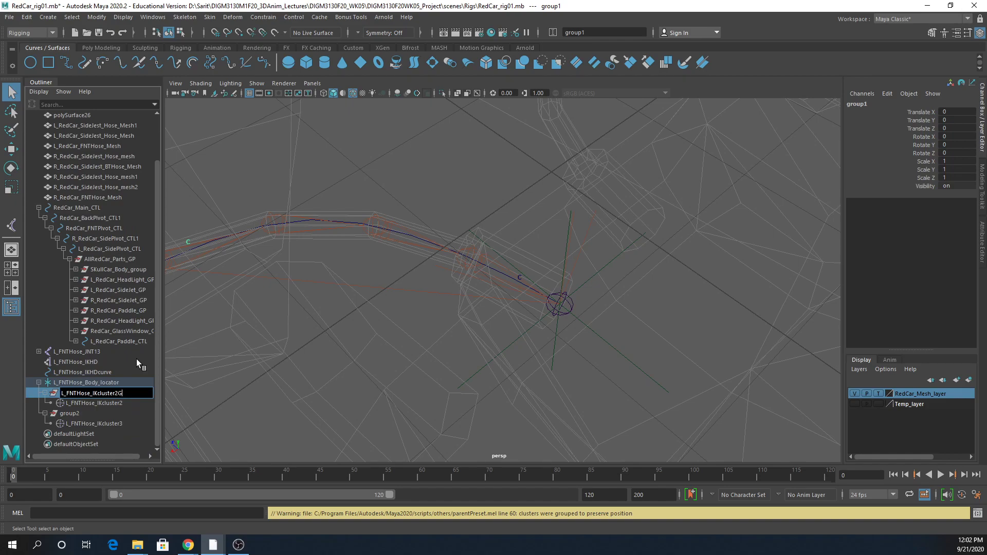
key(Return)
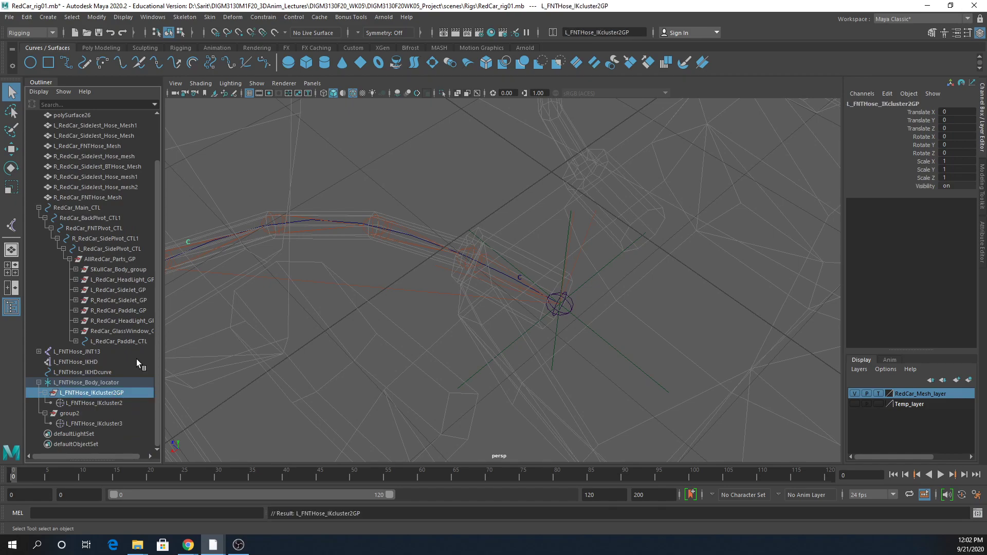
Rename group2, which holds cluster 3, as L_FNTHose_IKcluster3GP.
double_click(79, 415)
text(L_FNTHose_IKcluster1)
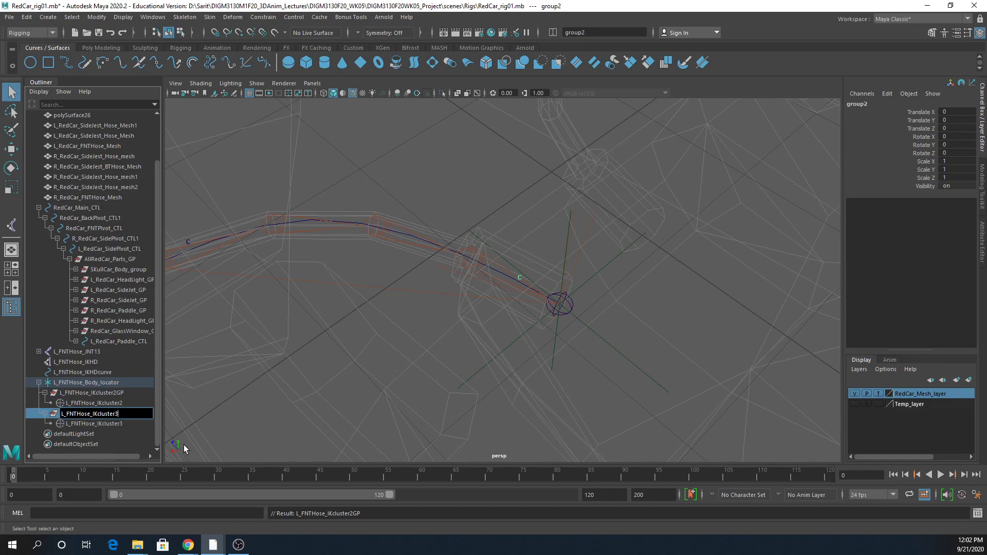
text(GP)
key(Return)
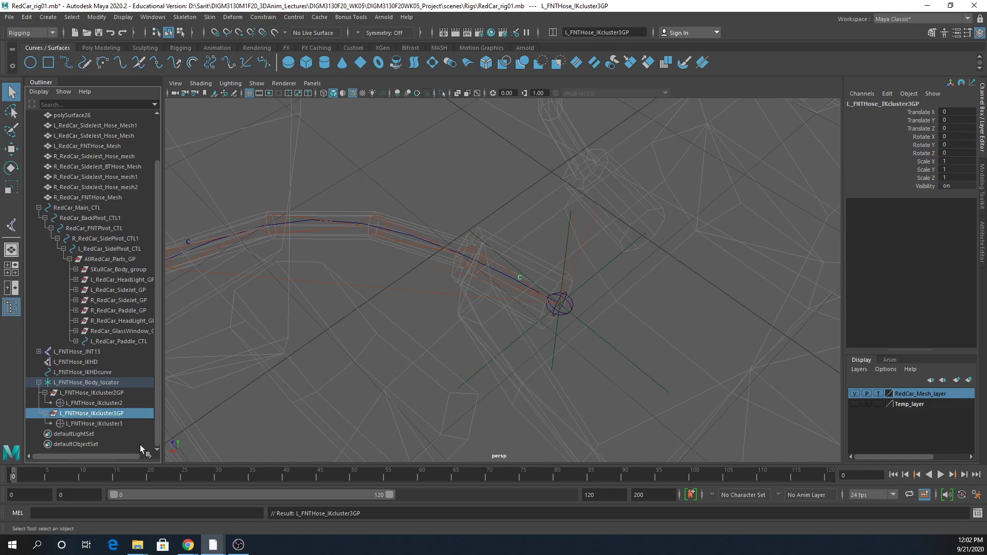
Create a new locator at the scene origin, under the middle of the car.
click(86, 383)
alt+drag(734, 346, 661, 277)
click(69, 57)
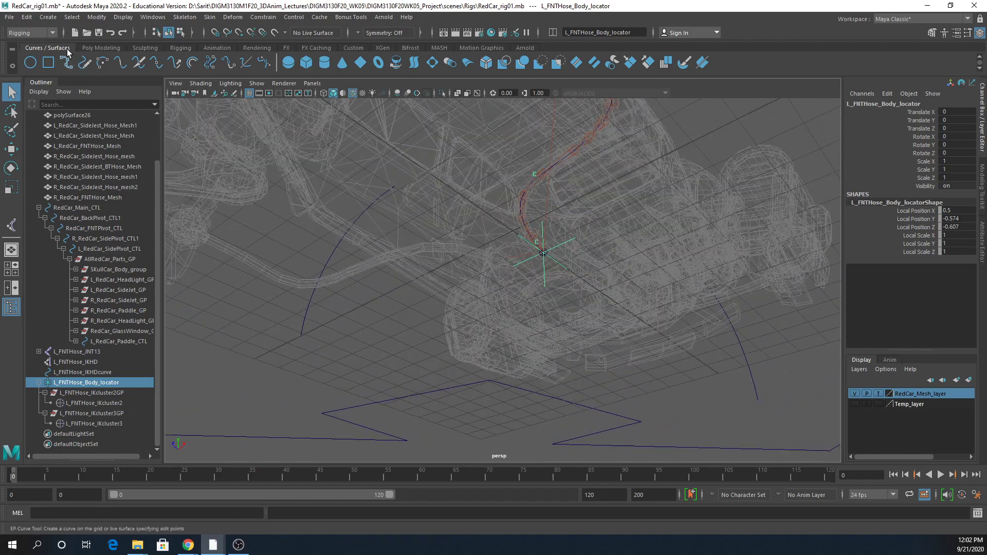
click(26, 17)
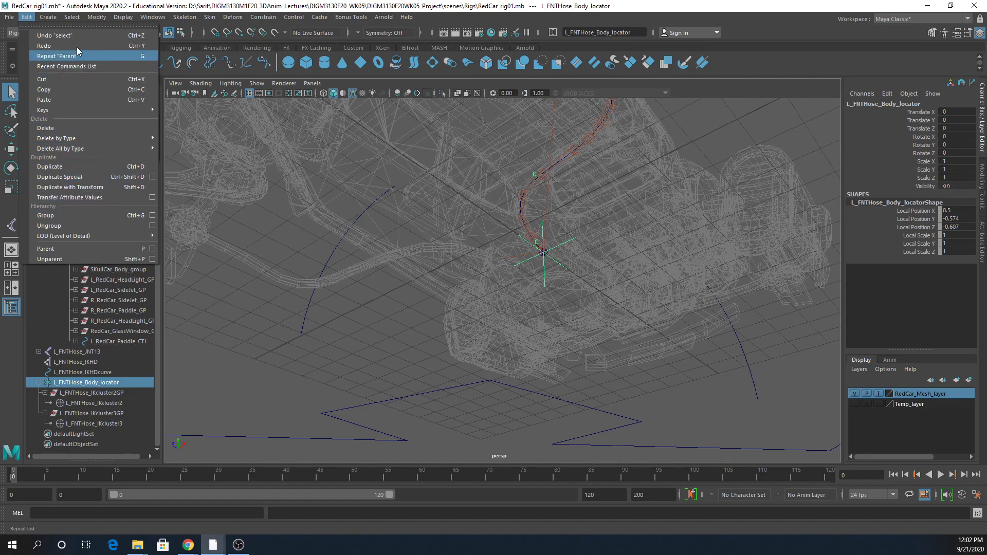
mouse_move(48, 17)
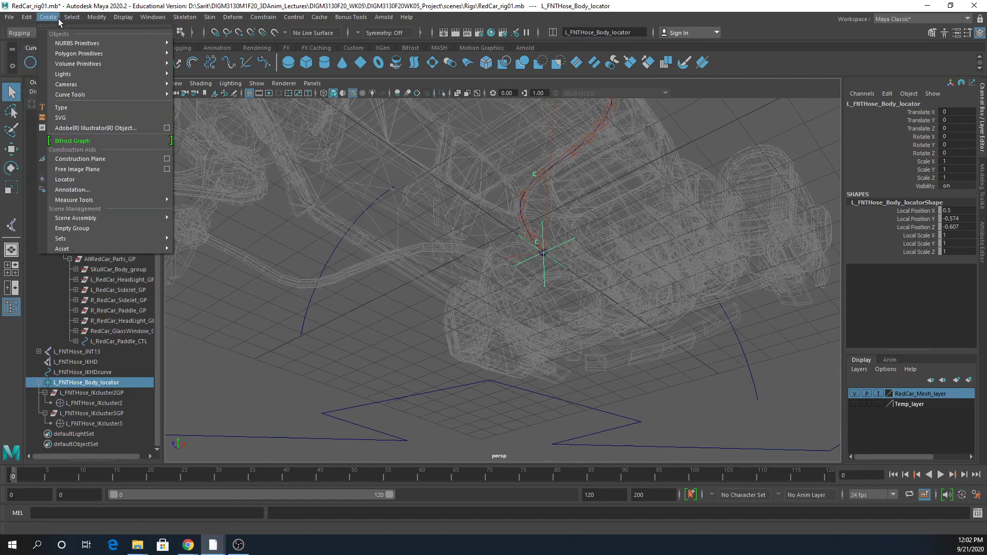
click(65, 180)
alt+drag(613, 322, 569, 293)
alt+drag(492, 229, 506, 309)
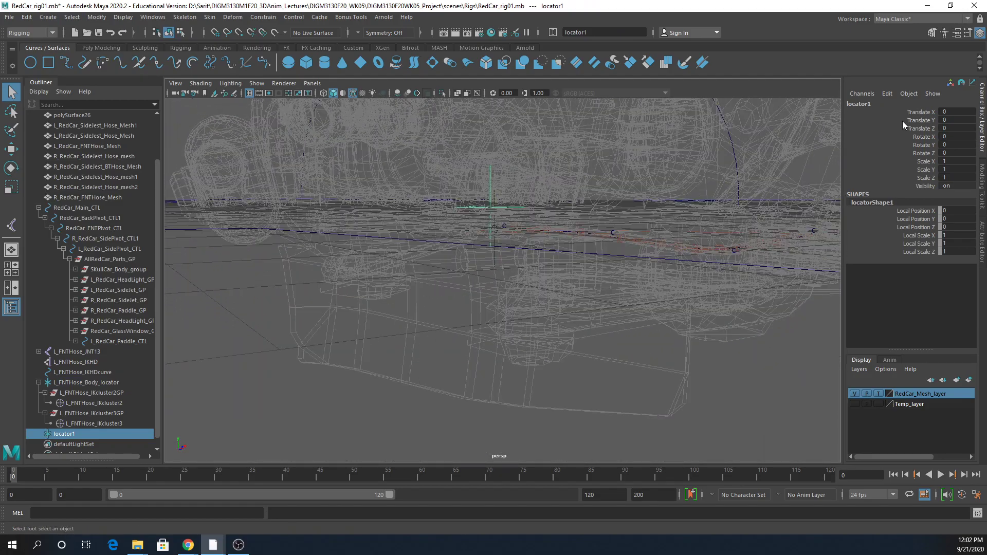
Rename the new locator as AllHoses_locator.
click(891, 105)
key(BackSpace)
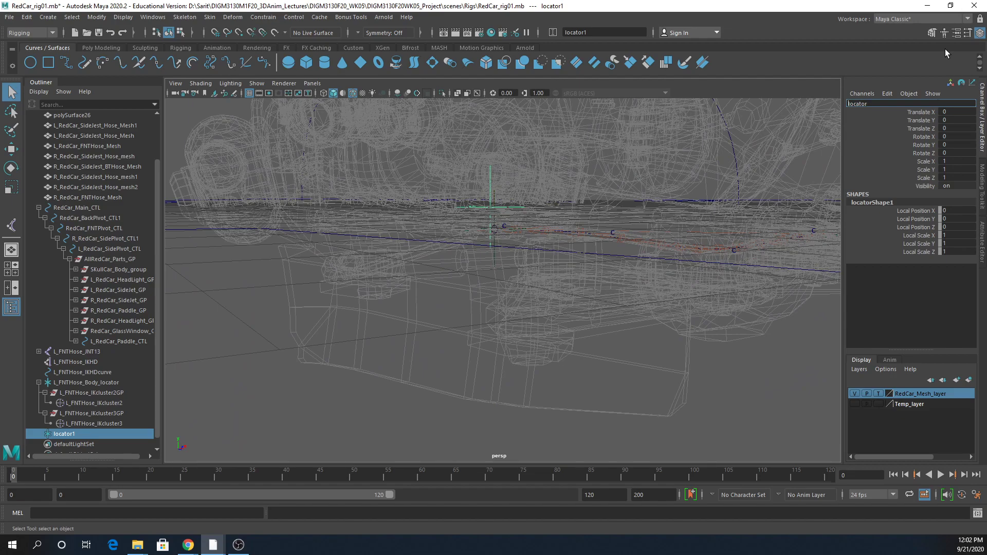
key(Home)
text(AllH)
text(oses)
text(_)
key(Return)
Examine the placement of AllHoses_locator relative to the car body and the left front hose.
alt+drag(650, 249, 608, 264)
alt+drag(661, 230, 538, 299)
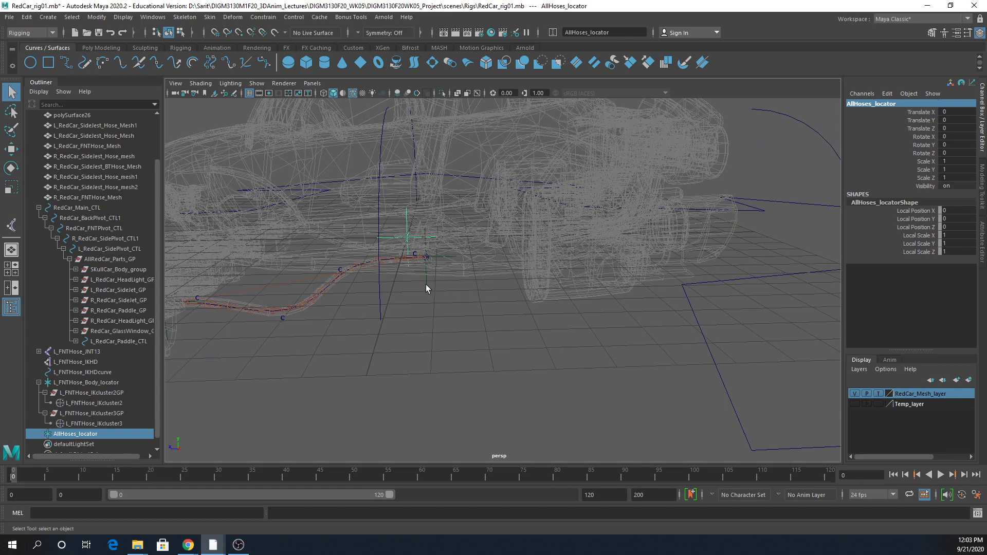
alt+drag(507, 328, 432, 263)
alt+drag(592, 232, 606, 260)
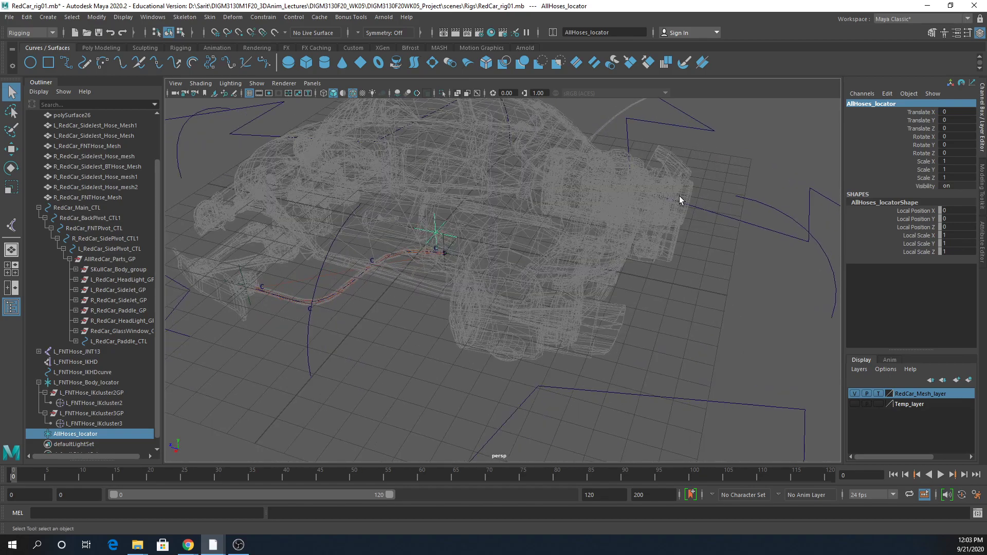
alt+right_drag(656, 240, 489, 284)
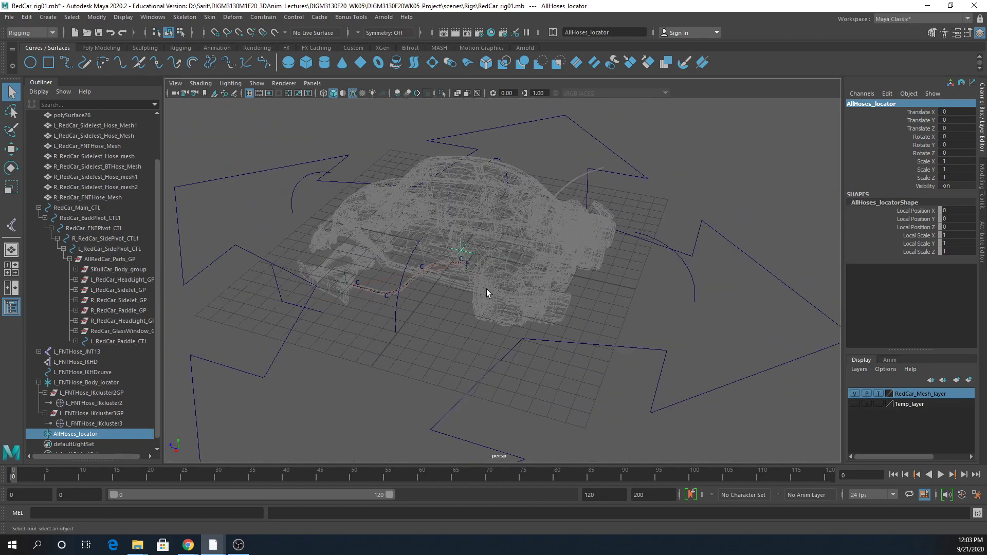
alt+drag(489, 284, 522, 285)
alt+right_drag(522, 284, 640, 350)
alt+drag(610, 347, 603, 353)
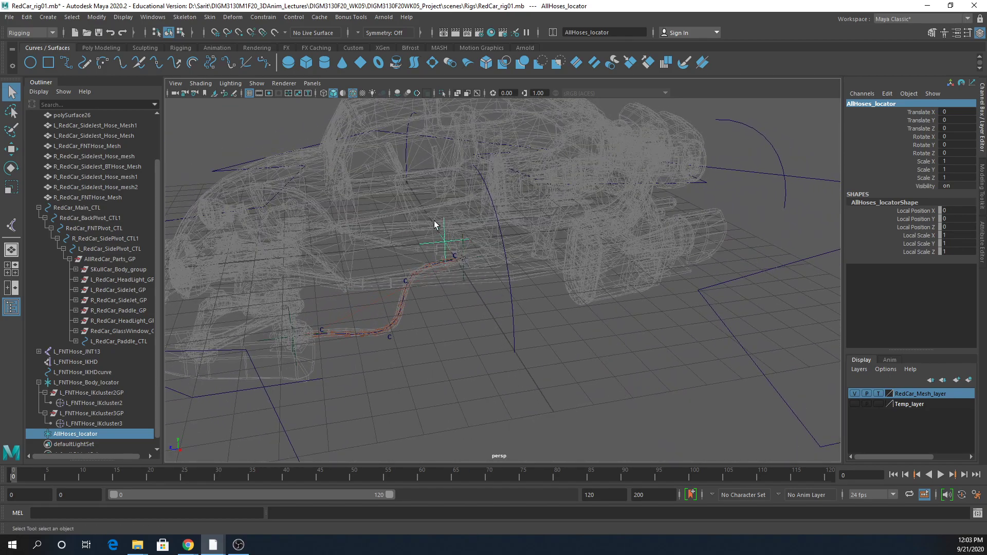
Parent L_FNTHose_Body_locator under AllHoses_locator and select AllHoses_locator to check the hierarchy.
click(461, 280)
mouse_move(462, 300)
alt+mouse_down()
mouse_move(572, 323)
mouse_move(511, 337)
mouse_move(476, 295)
alt+mouse_up()
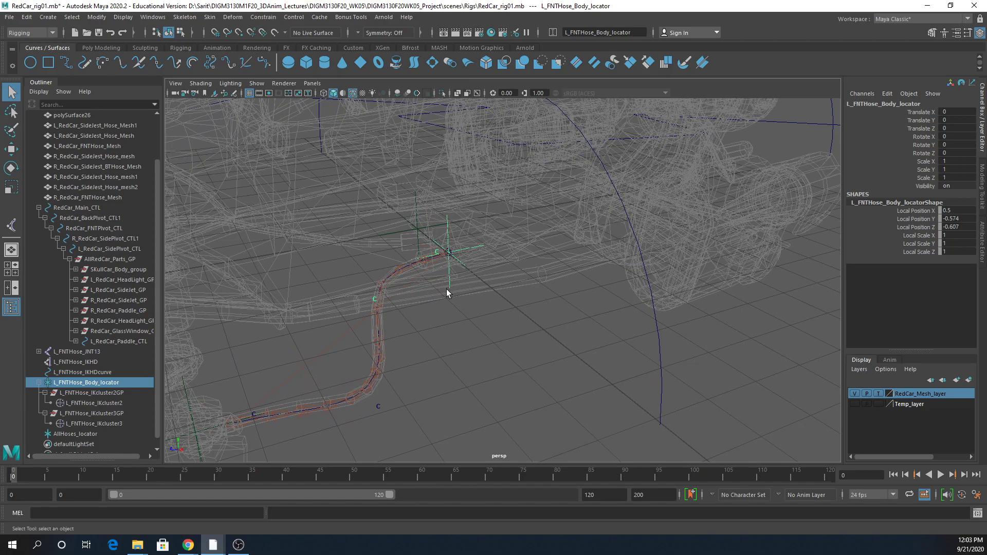
shift+click(407, 229)
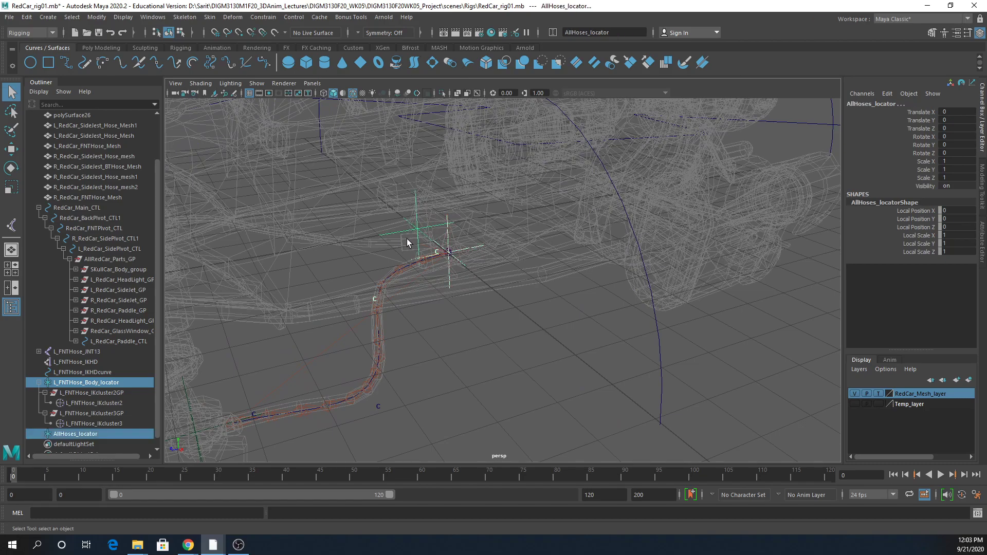
key(p)
click(411, 226)
alt+drag(410, 236, 253, 396)
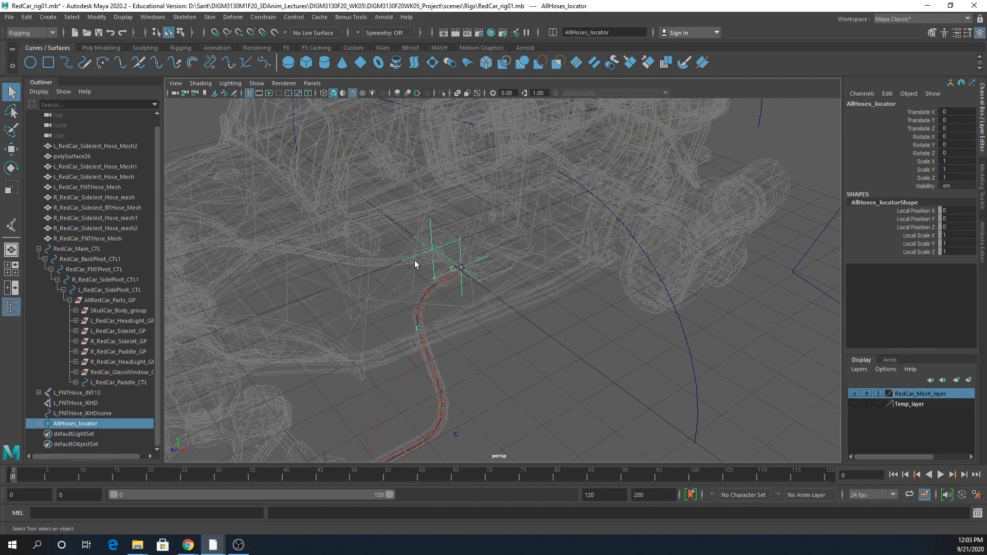
Parent AllHoses_locator under the AllRedCar_Parts_GP group.
alt+drag(421, 260, 445, 267)
click(103, 301)
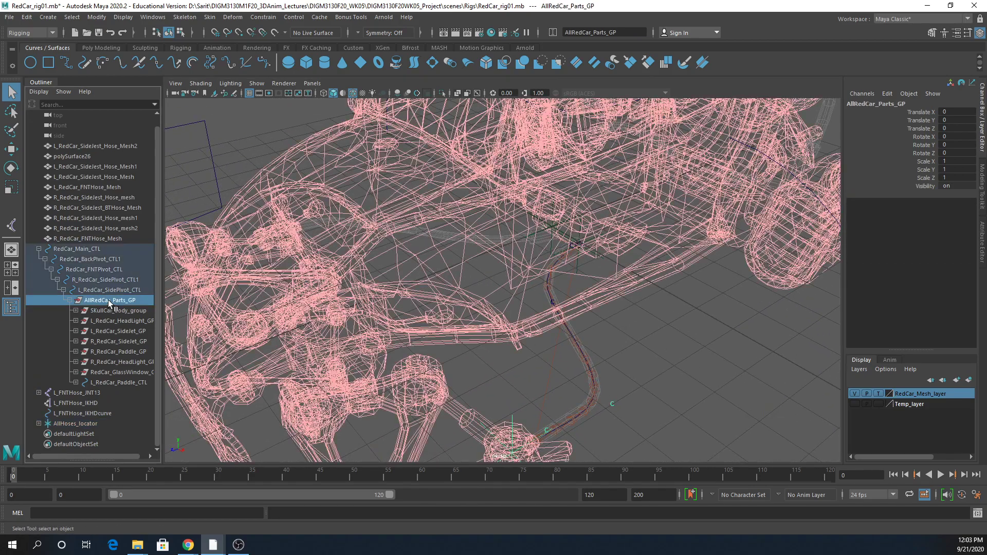
click(77, 424)
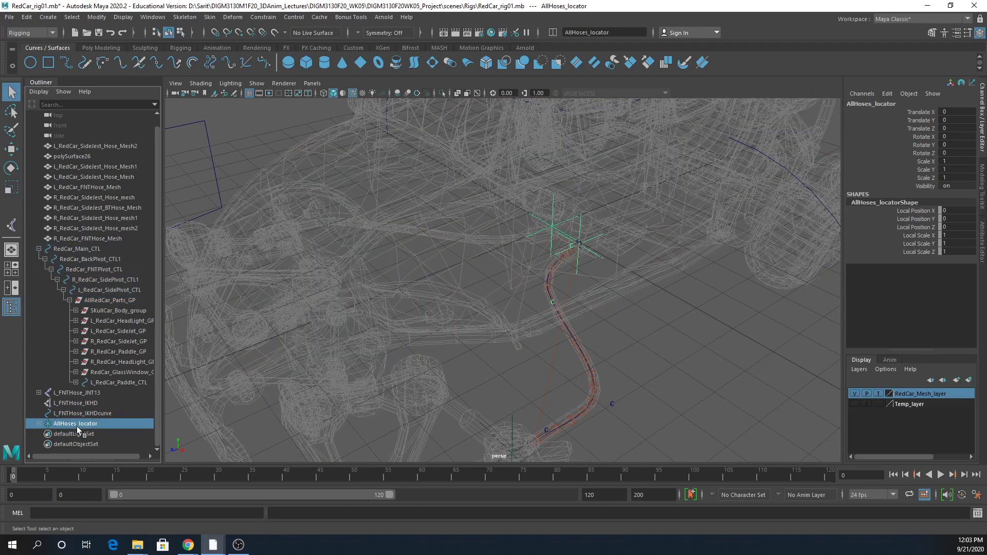
drag(83, 427, 112, 301)
Select the RedCar_Main_CTL control and set RedCar_Mesh_layer back to reference display.
key(a)
alt+drag(625, 374, 674, 410)
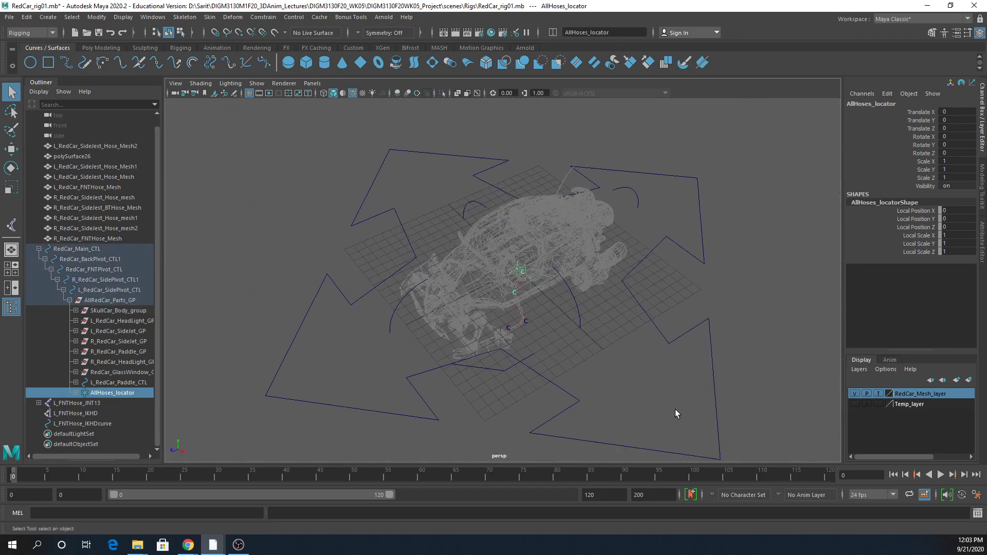
click(680, 452)
alt+drag(623, 430, 585, 389)
scroll(585, 388, up, 6)
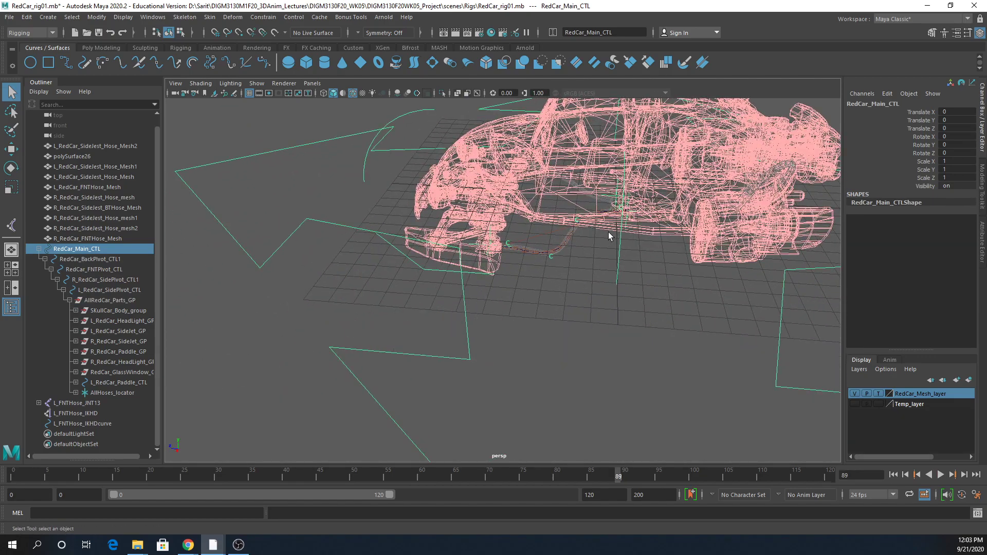
alt+drag(718, 353, 641, 342)
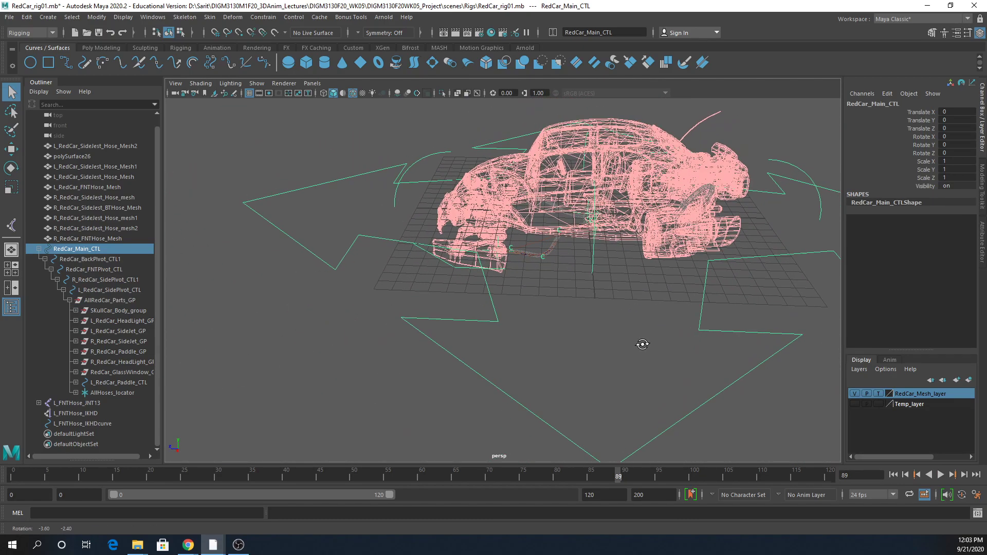
click(878, 394)
scroll(636, 345, down, 2)
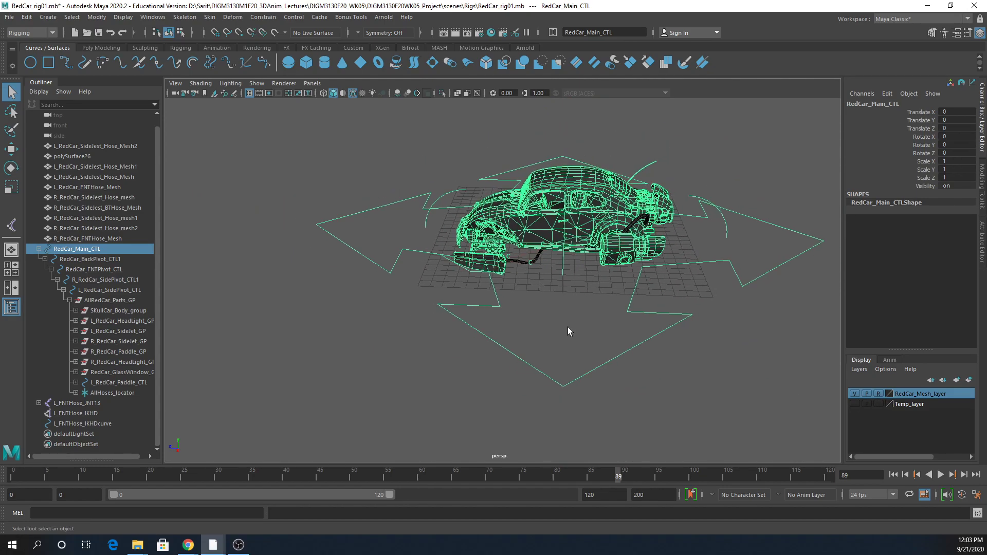
Test-move RedCar_Main_CTL about 16 units along Z to check what follows the car, and undo the move.
key(w)
drag(530, 236, 377, 234)
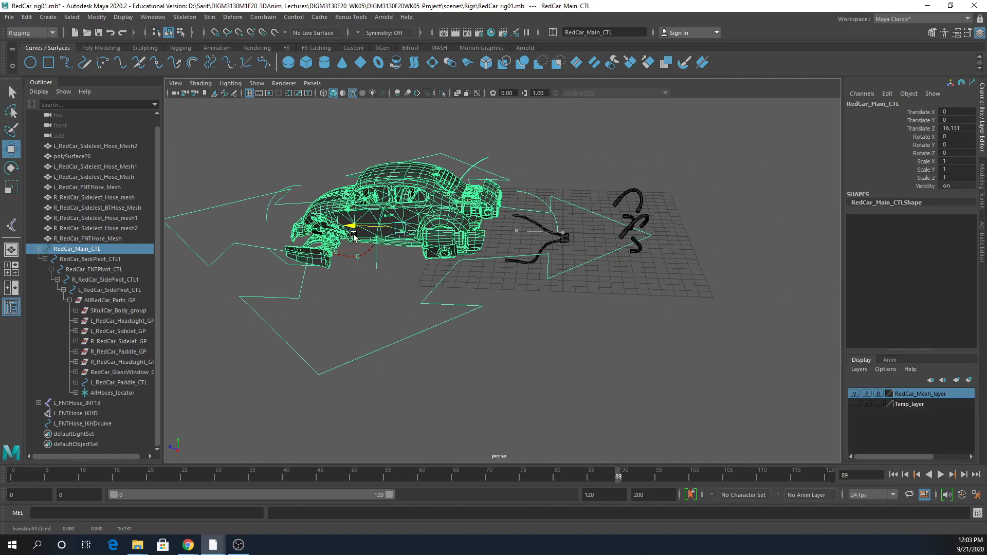
key(ctrl+z)
Inspect the left front hose by the paddle, briefly hiding and reshowing RedCar_Mesh_layer.
alt+right_drag(499, 291, 738, 334)
mouse_move(611, 321)
alt+mouse_down()
mouse_move(600, 324)
mouse_move(622, 331)
alt+mouse_up()
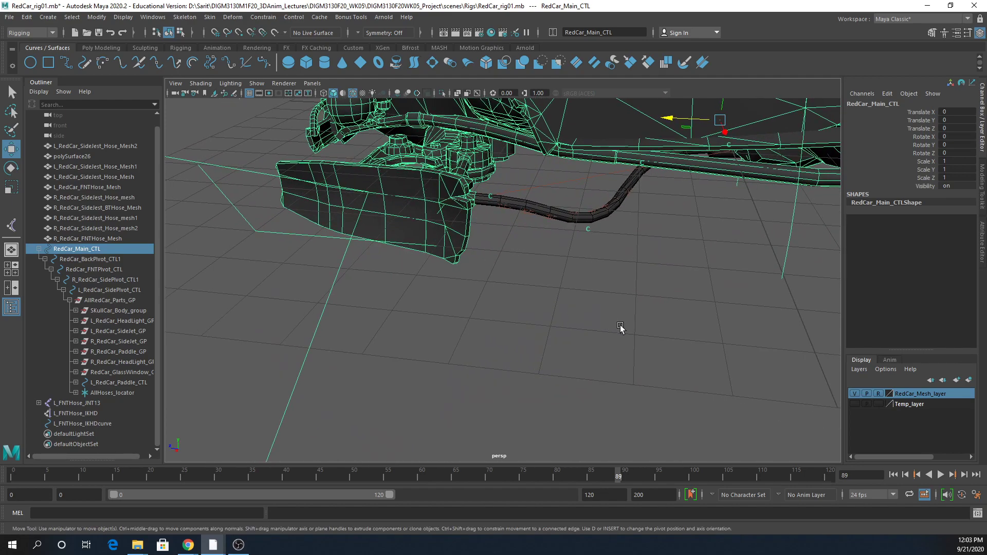
click(856, 394)
click(855, 394)
alt+drag(694, 300, 612, 293)
key(q)
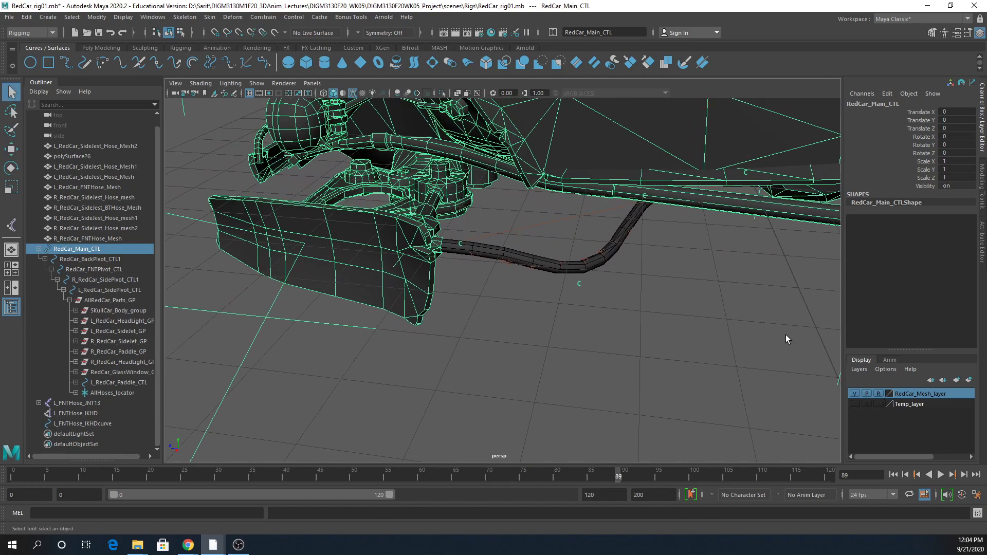
Remove L_RedCar_FNTHose_Mesh from RedCar_Mesh_layer and set that layer to template display.
click(597, 264)
click(595, 269)
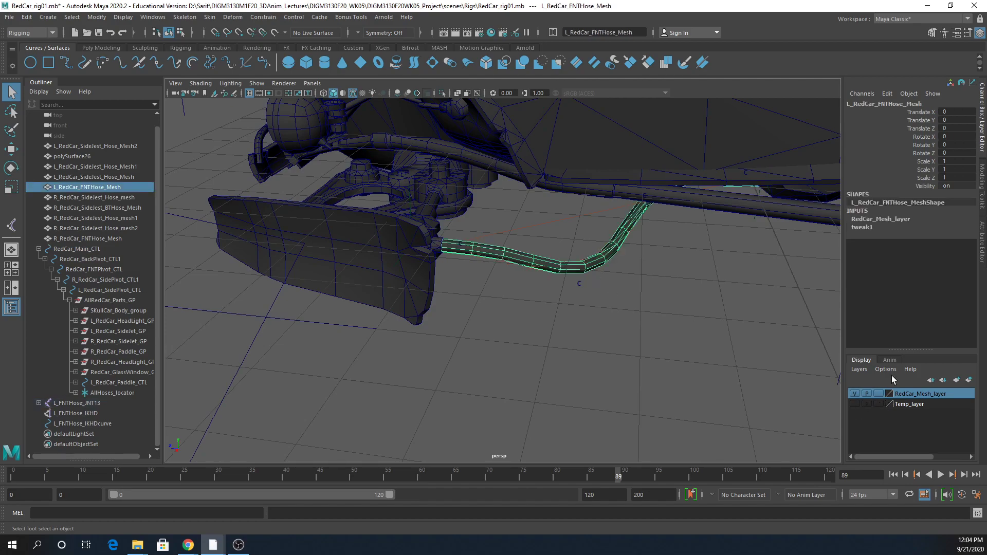
right_click(902, 394)
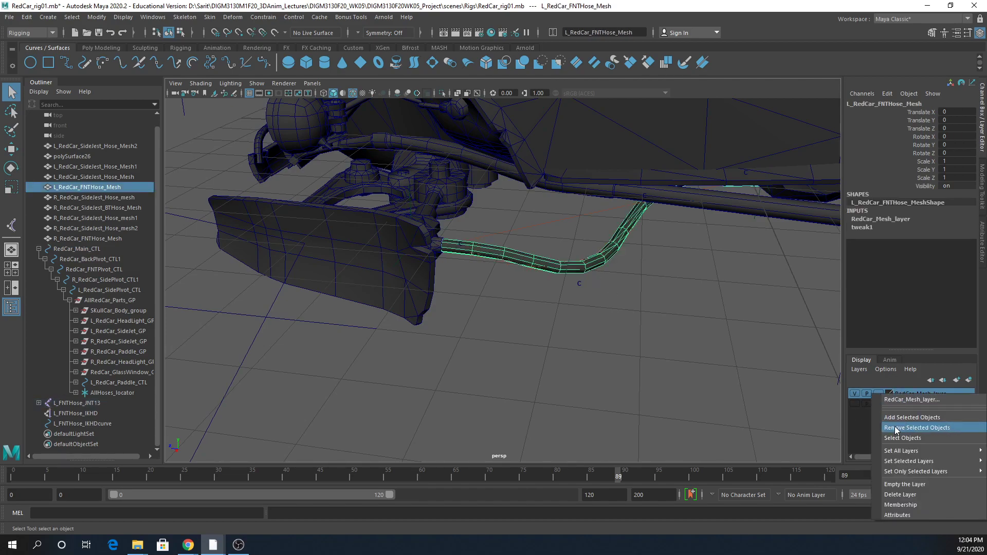
click(895, 430)
click(877, 394)
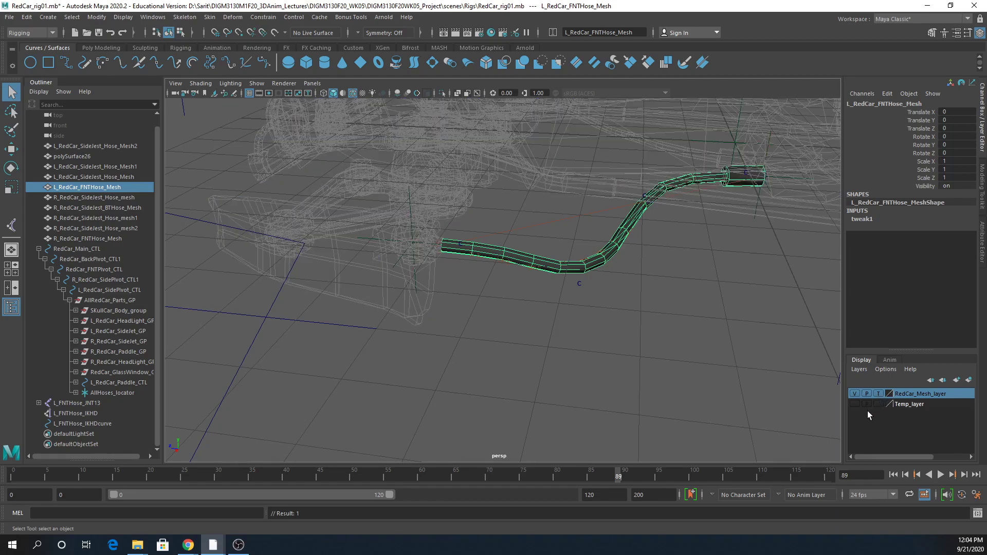
Show the joints through the geometry and select L_RedCar_FNTHose_Mesh together with the L_FNTHose_JNT13 root joint.
click(717, 384)
alt+drag(717, 384, 648, 405)
scroll(652, 415, up, 6)
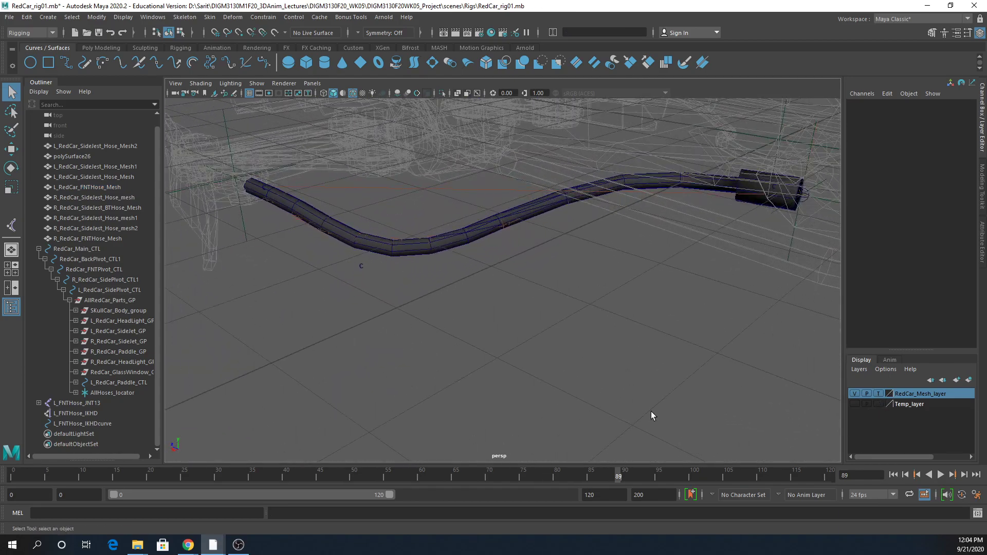
alt+drag(621, 370, 540, 340)
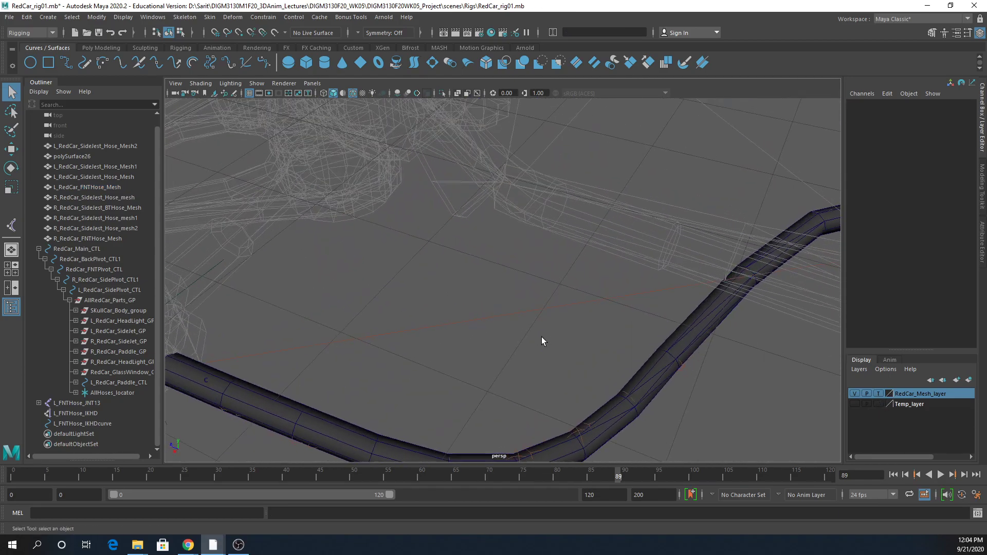
click(715, 297)
key(f)
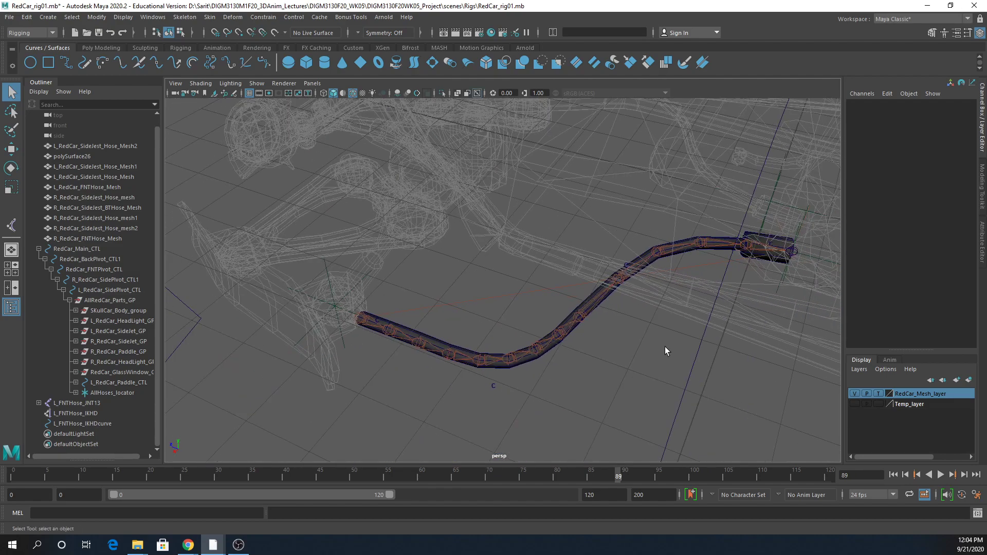
click(764, 200)
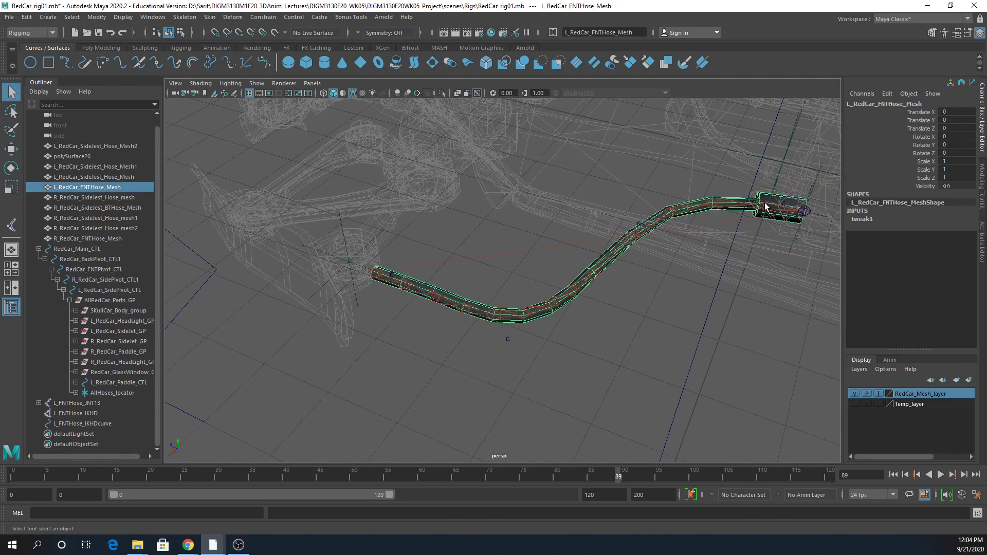
alt+right_drag(706, 239, 705, 286)
alt+drag(792, 140, 485, 377)
alt+right_drag(484, 377, 597, 391)
alt+drag(597, 390, 547, 280)
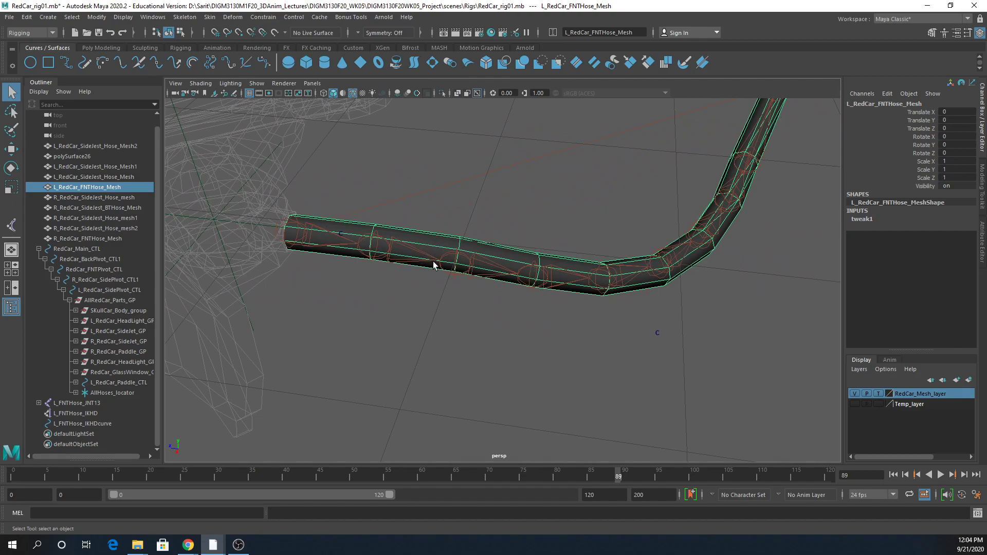
shift+click(279, 236)
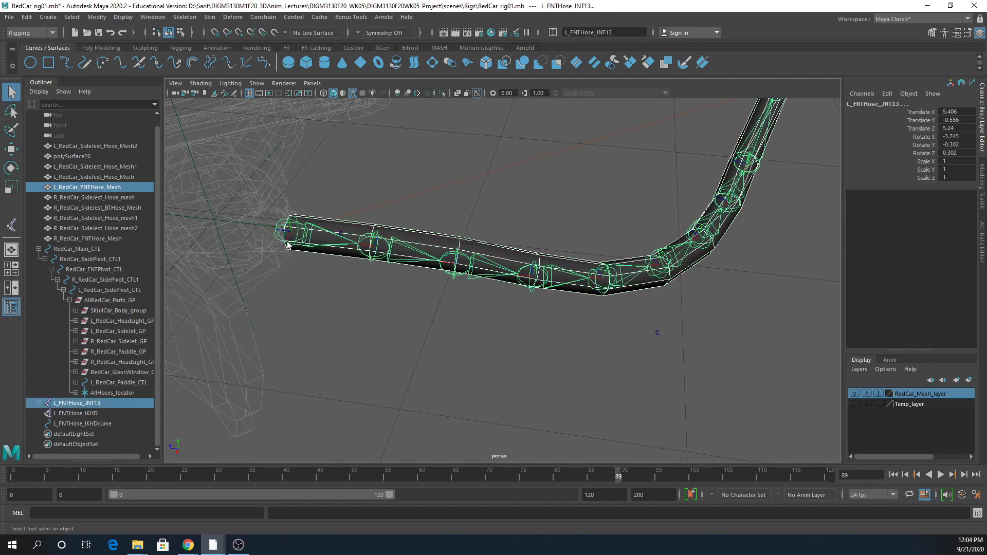
Bind the hose mesh to the joint hierarchy with classic linear skinning, multiple bind poses off and max influences 3.
click(210, 16)
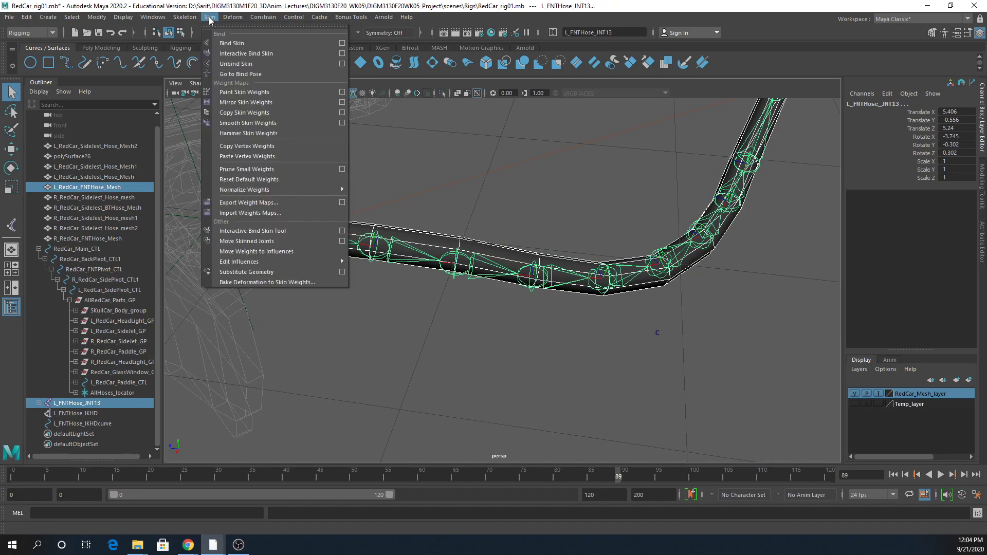
click(342, 44)
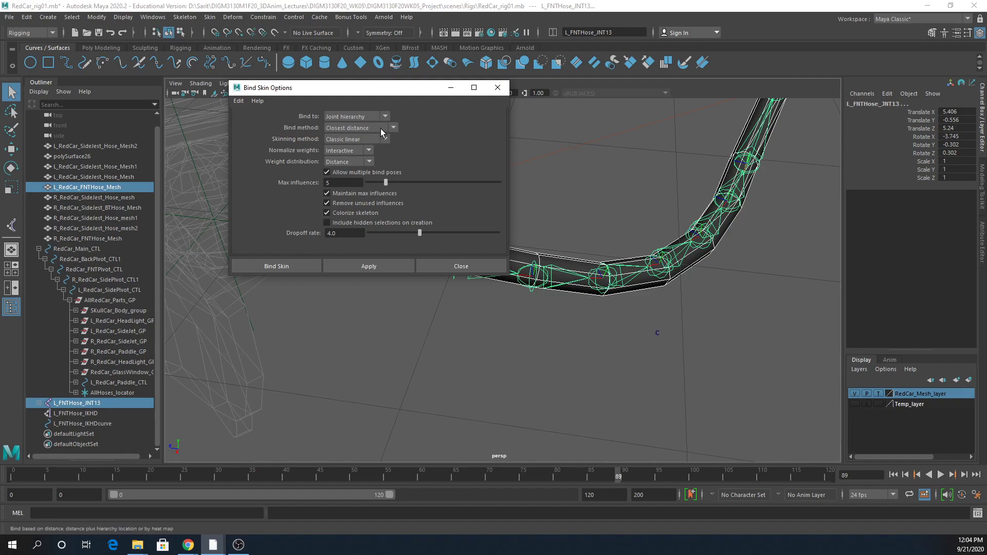
click(362, 139)
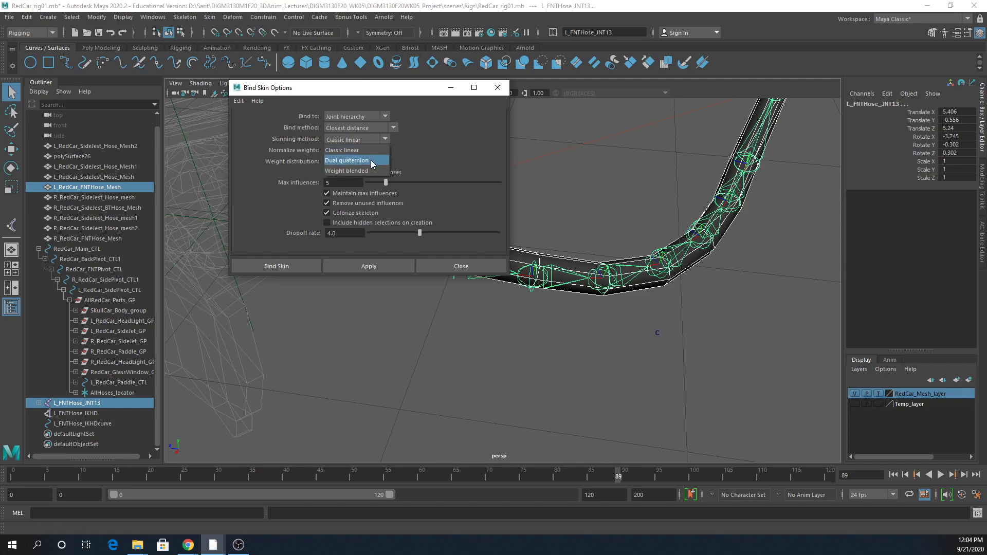
click(369, 153)
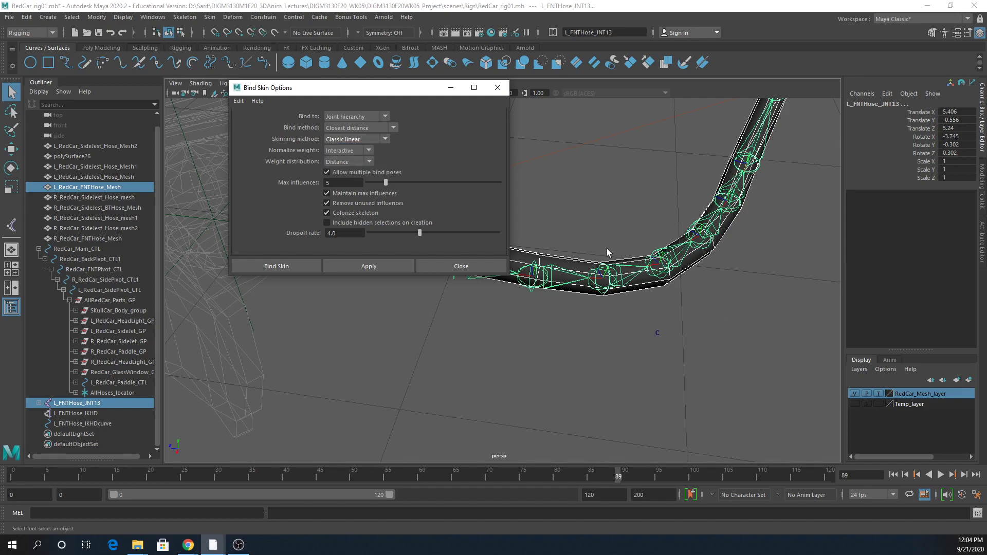
click(327, 173)
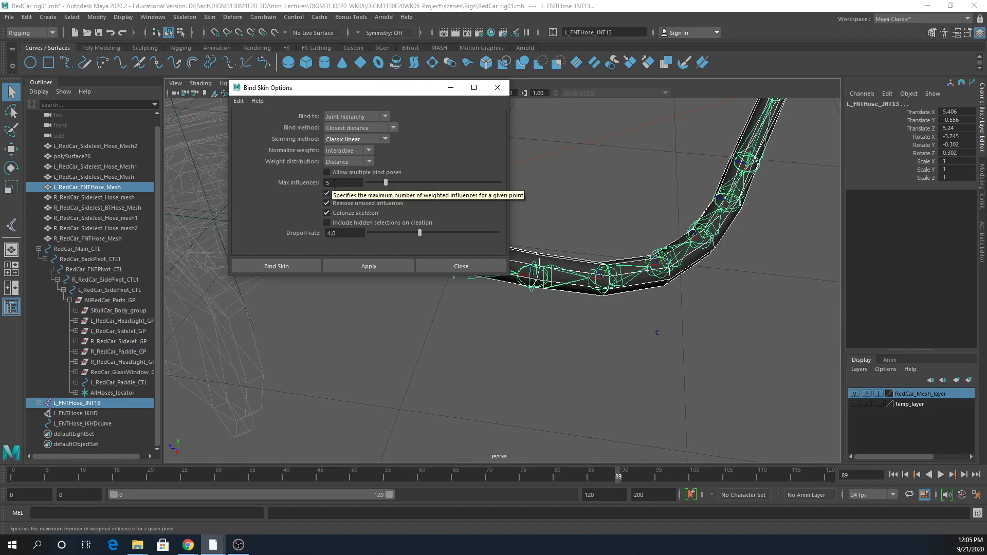
click(335, 182)
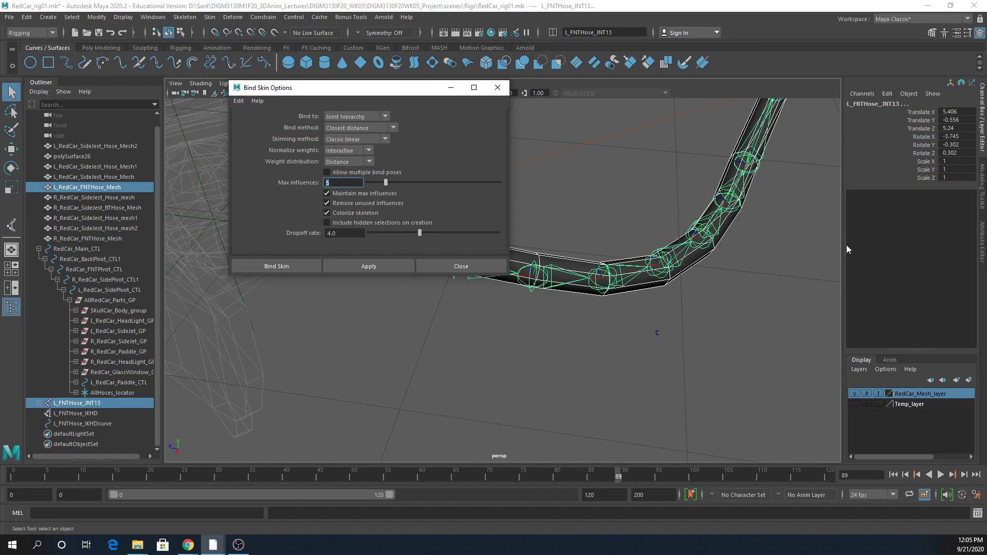
text(3)
key(Return)
click(350, 234)
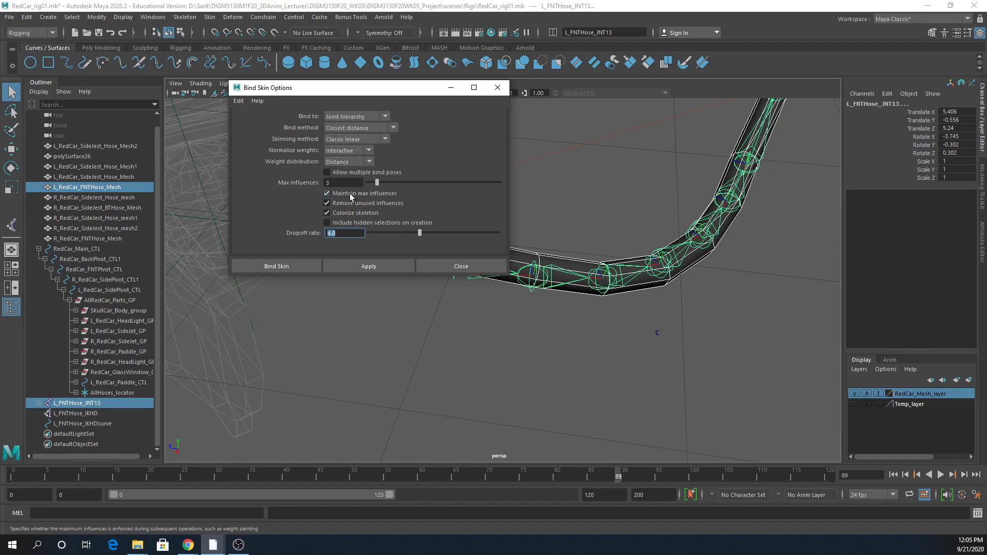
click(301, 266)
Test-rotate L_RedCar_Paddle_CTL about 26 degrees around Y to check the bound hose's deformation, and undo the rotations.
scroll(514, 342, down, 3)
alt+drag(413, 344, 355, 393)
click(253, 406)
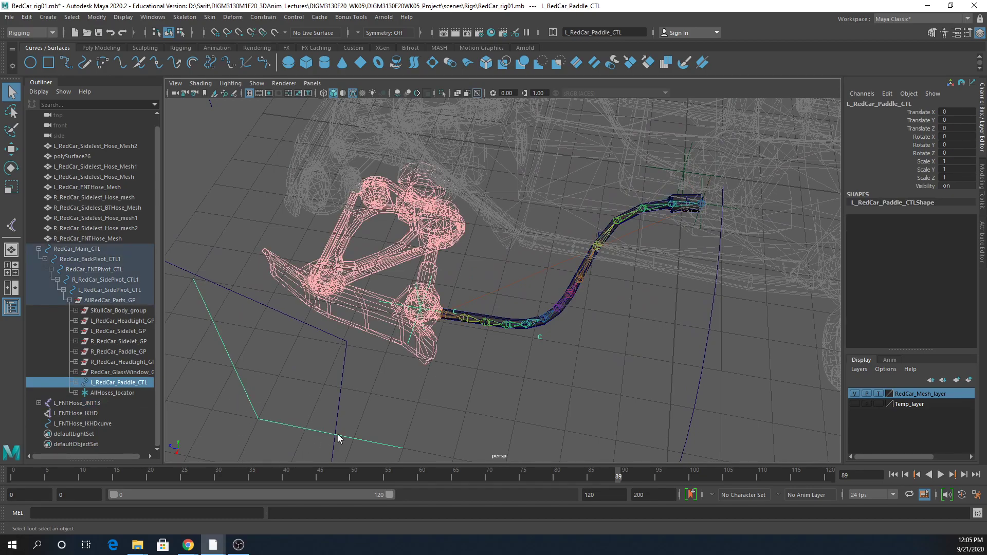
key(e)
mouse_move(443, 216)
mouse_down()
mouse_move(427, 222)
mouse_move(471, 206)
mouse_move(456, 225)
mouse_up()
scroll(583, 307, up, 6)
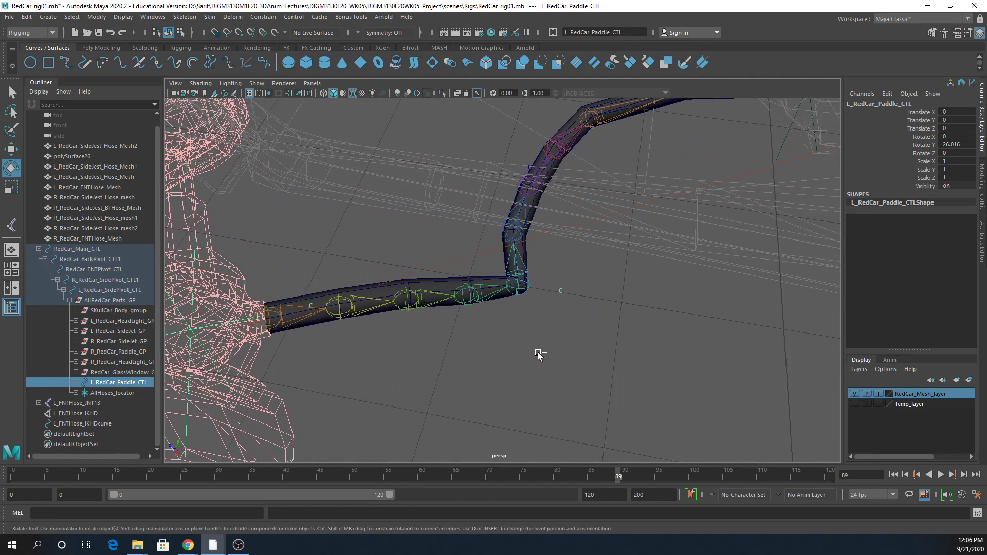
key(ctrl+z)
key(ctrl+z)
key(ctrl+z)
mouse_move(417, 246)
mouse_down()
mouse_move(391, 250)
mouse_move(412, 247)
mouse_up()
key(ctrl+z)
scroll(503, 317, down, 3)
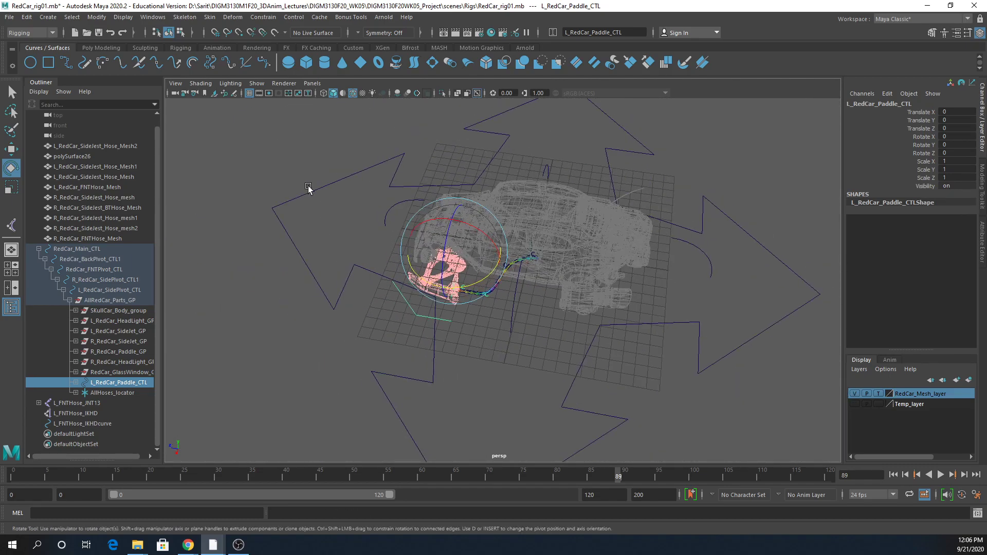
Check the bound left front hose, test-move RedCar_Main_CTL along Z to see whether the hose follows, and undo the move.
click(478, 335)
scroll(478, 335, up, 5)
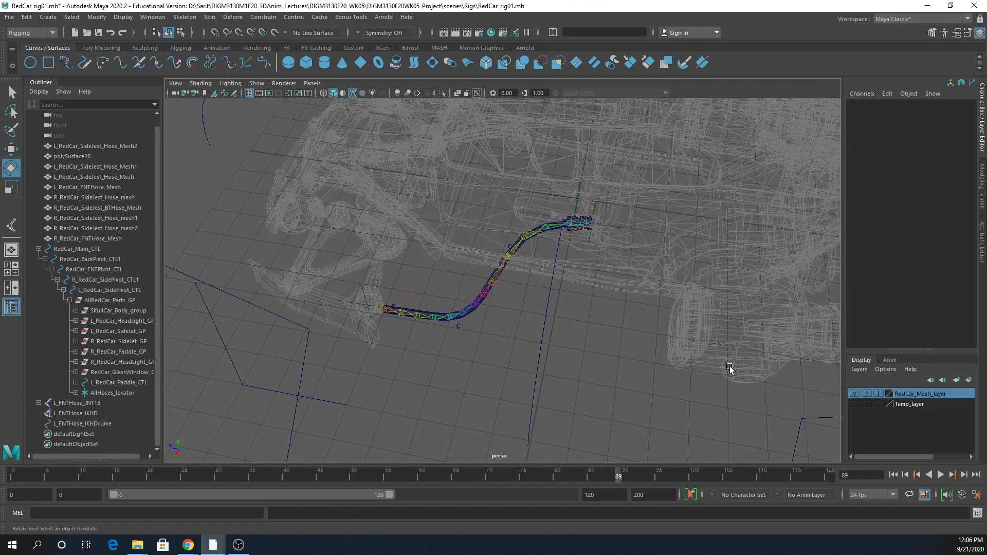
click(411, 310)
scroll(545, 355, up, 4)
alt+drag(541, 369, 517, 365)
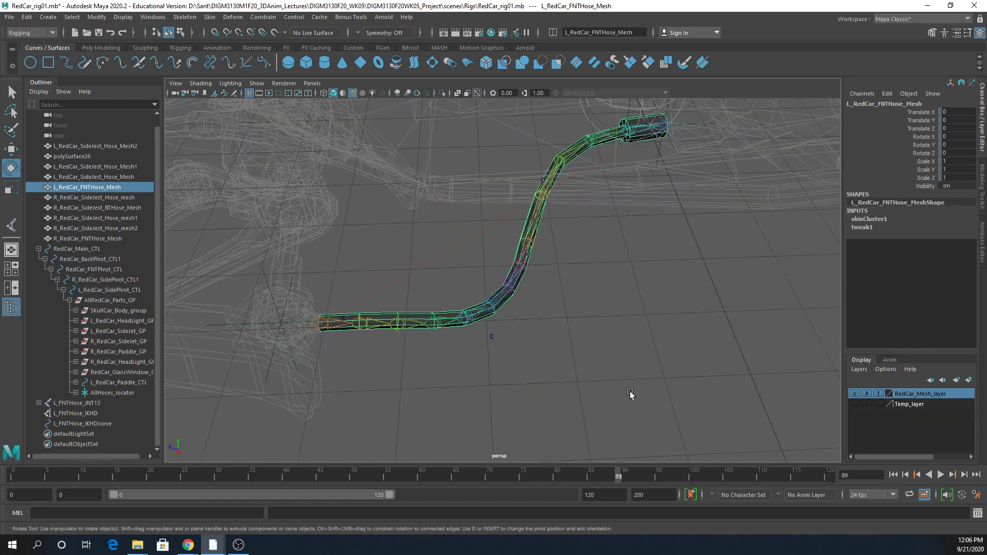
alt+right_drag(653, 352, 467, 338)
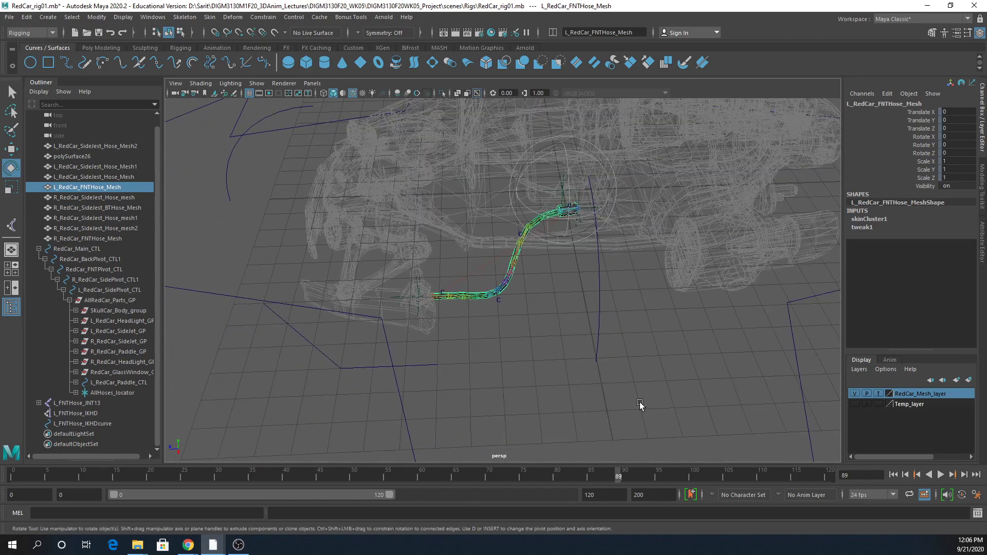
alt+right_drag(639, 408, 478, 368)
click(472, 398)
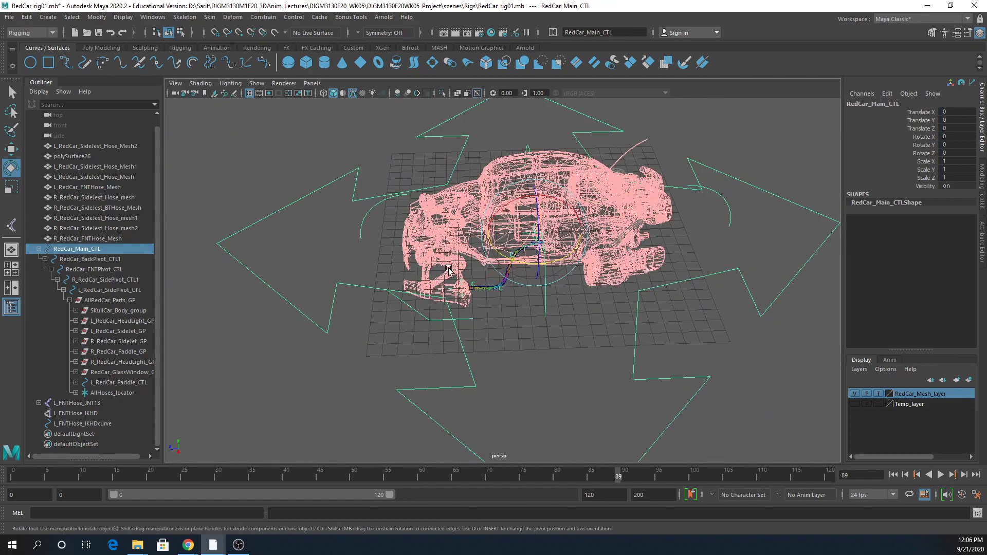
key(w)
drag(483, 234, 298, 241)
key(ctrl+z)
click(507, 331)
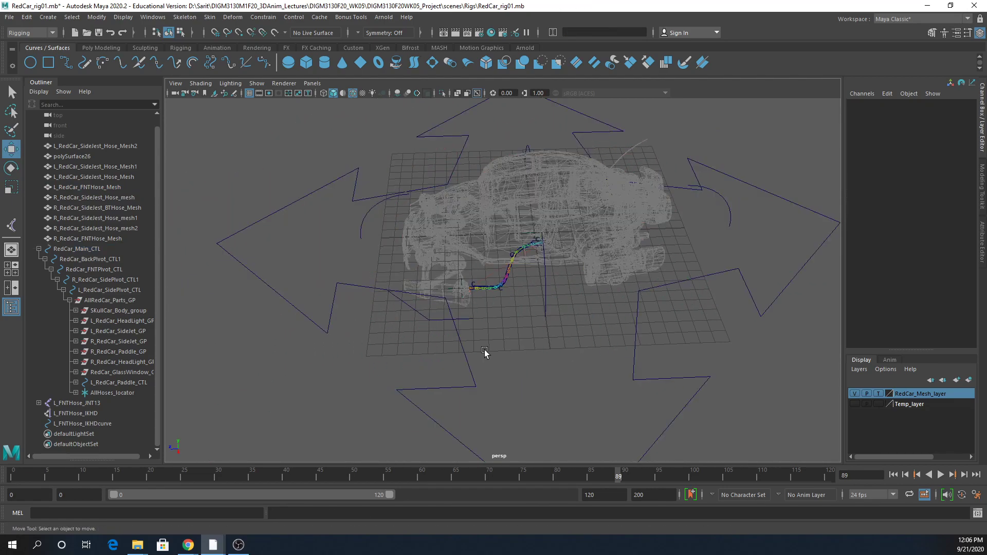
Collapse the RedCar_Main_CTL hierarchy and pick out L_RedCar_FNTHose_Mesh among the ungrouped hose meshes.
alt+right_drag(489, 353, 710, 375)
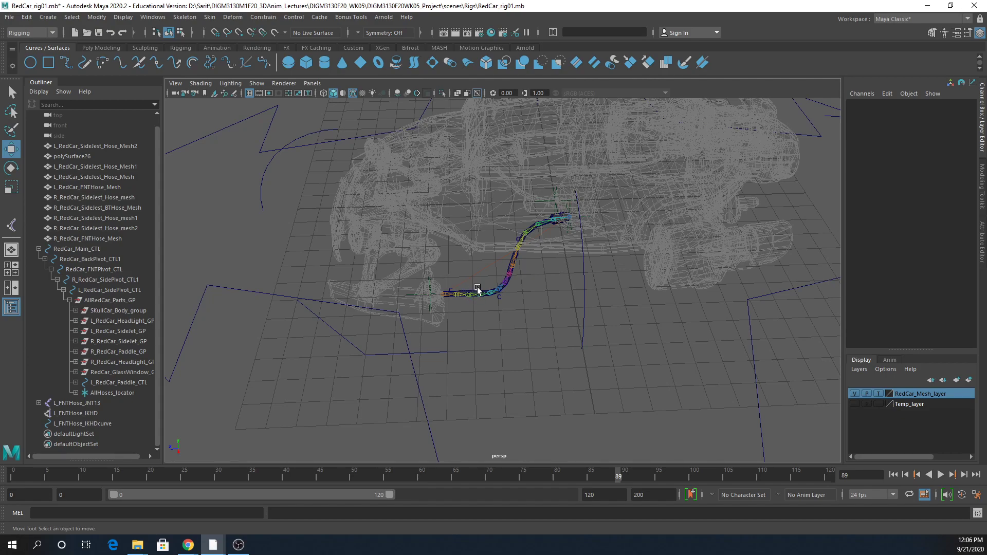
click(38, 248)
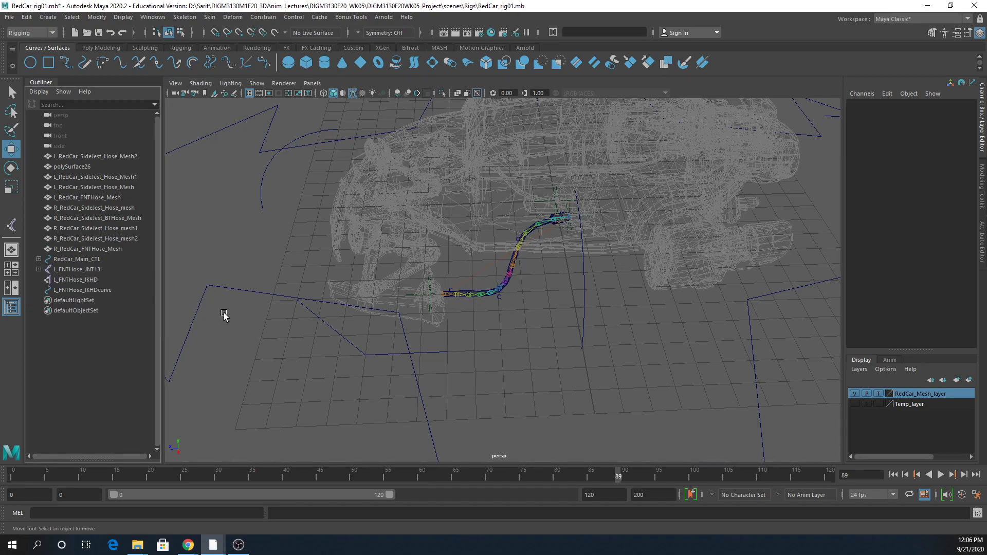
click(107, 199)
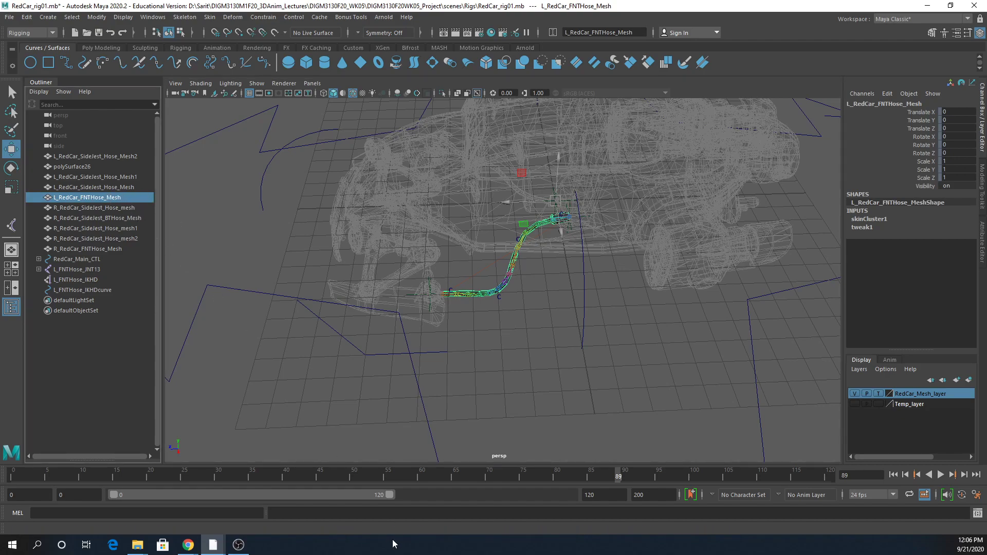
click(550, 340)
Test-move RedCar_Main_CTL about 14.5 units along Z with RedCar_Mesh_layer in reference display to compare the bound and unbound hoses.
alt+right_drag(632, 384, 500, 348)
mouse_move(500, 348)
alt+mouse_down()
mouse_move(535, 346)
mouse_move(498, 340)
mouse_move(509, 342)
alt+mouse_up()
click(678, 389)
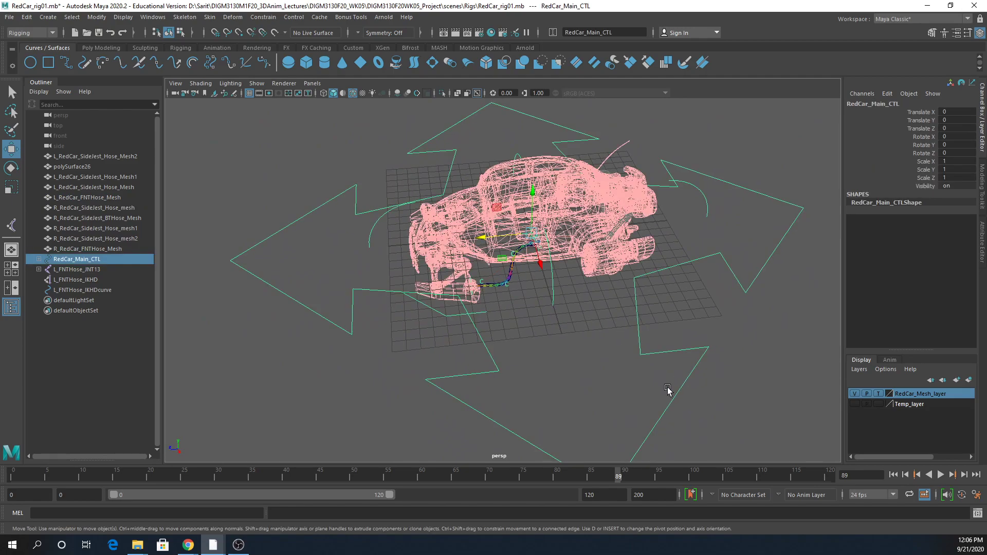
drag(481, 248, 307, 252)
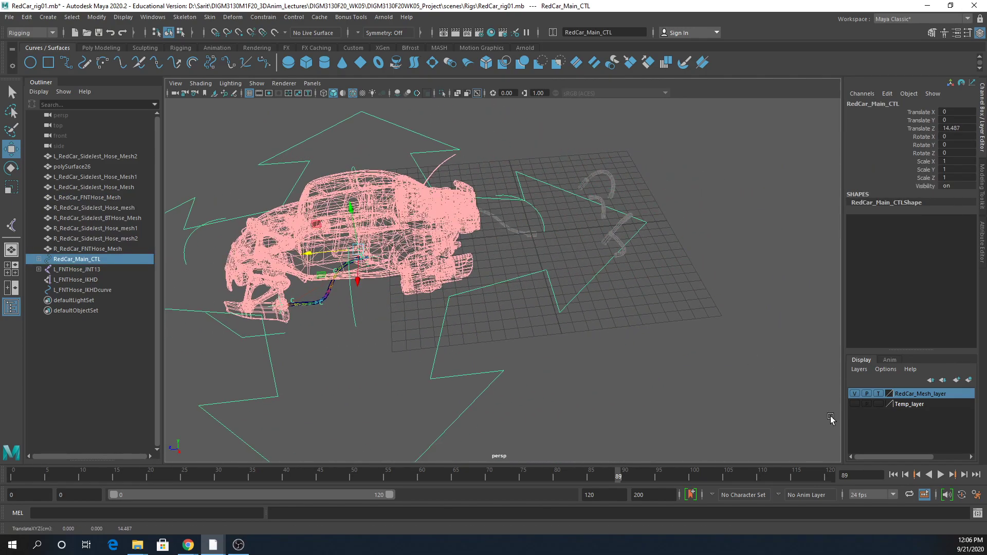
click(878, 395)
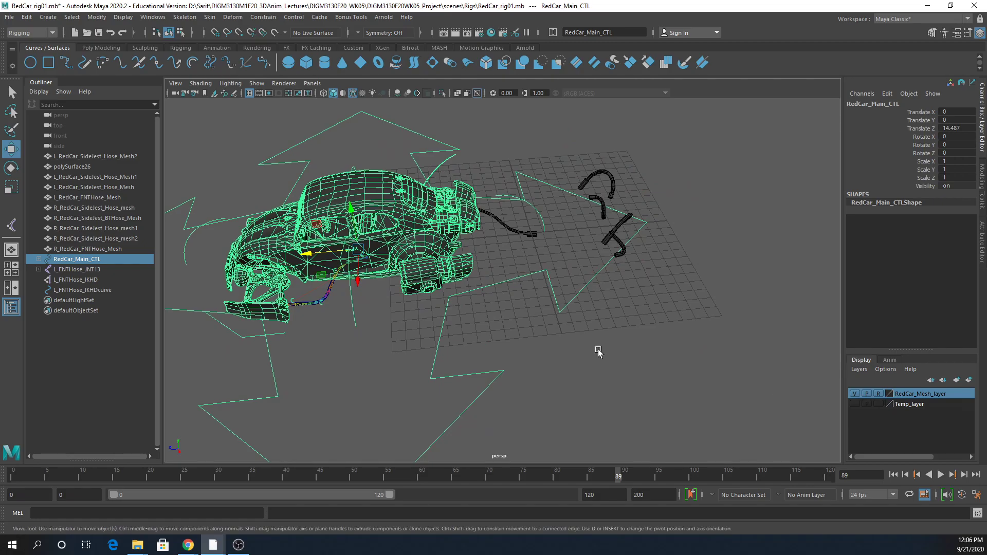
alt+drag(548, 354, 526, 355)
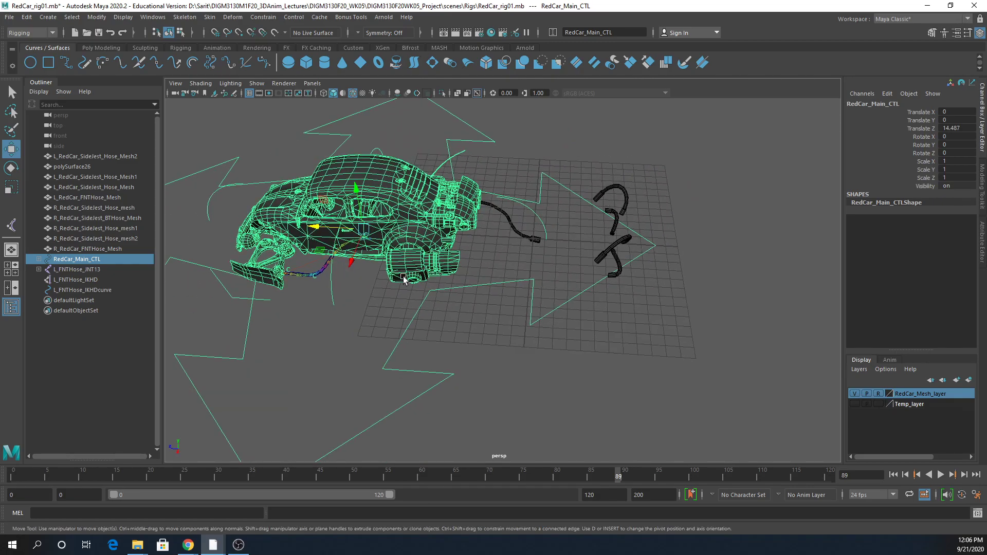
Test-move RedCar_Main_CTL back along Z, and undo the test moves and the layer display change.
drag(321, 229, 683, 290)
key(ctrl+z)
key(ctrl+z)
key(shift+z)
key(ctrl+z)
key(ctrl+z)
key(ctrl+z)
click(733, 389)
alt+drag(524, 363, 643, 366)
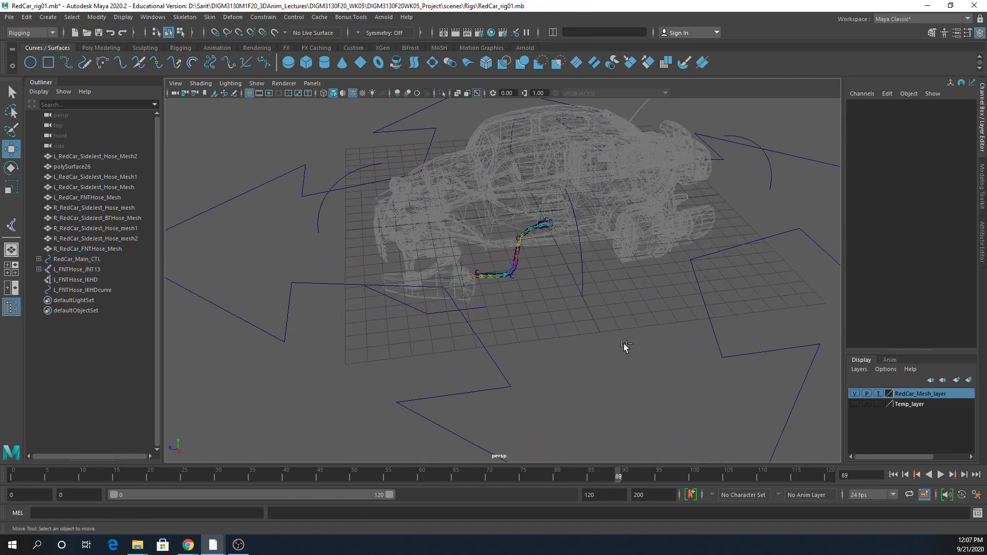
Save the RedCar_rig01.mb scene, accepting the student version notice, and switch to Chrome.
key(ctrl+s)
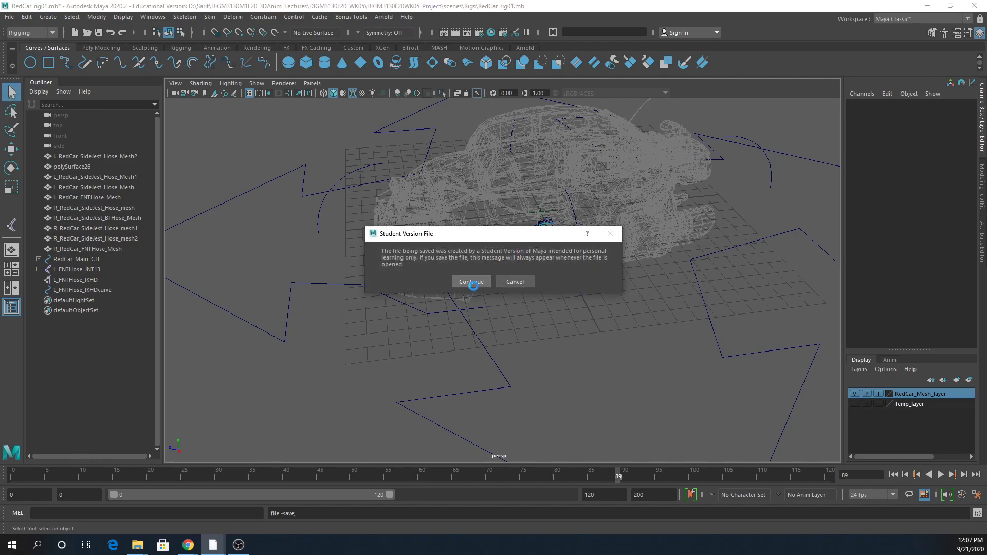
click(472, 282)
key(w)
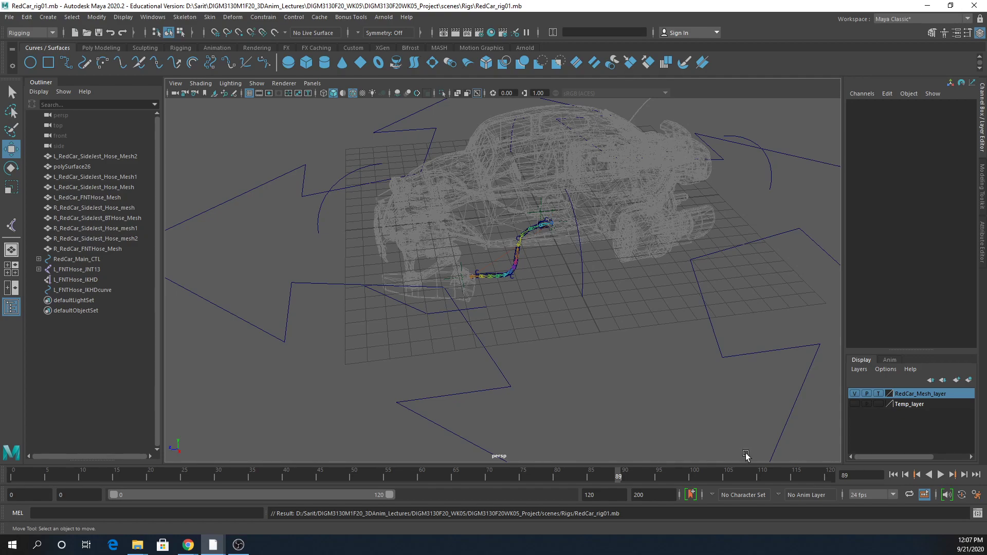
alt+right_drag(676, 397, 637, 396)
click(188, 545)
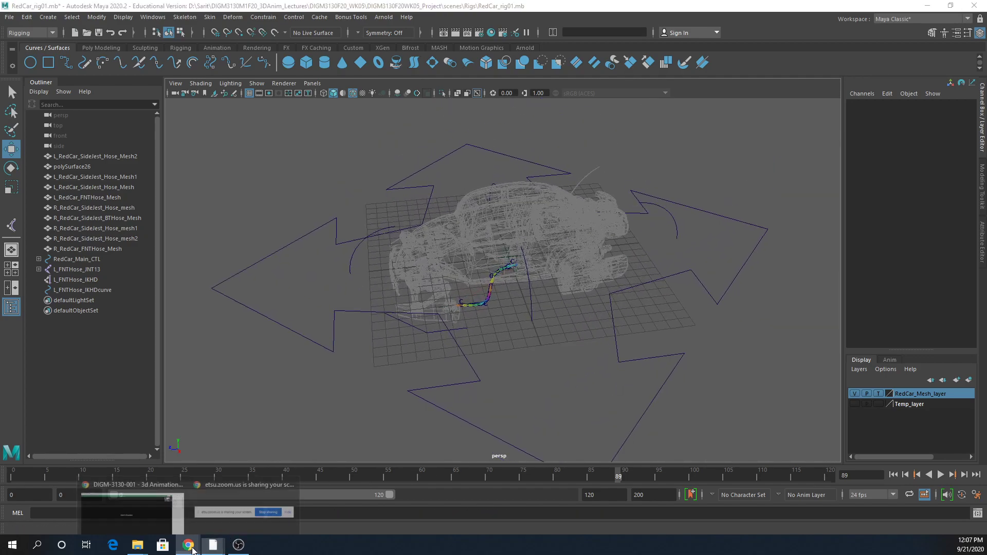